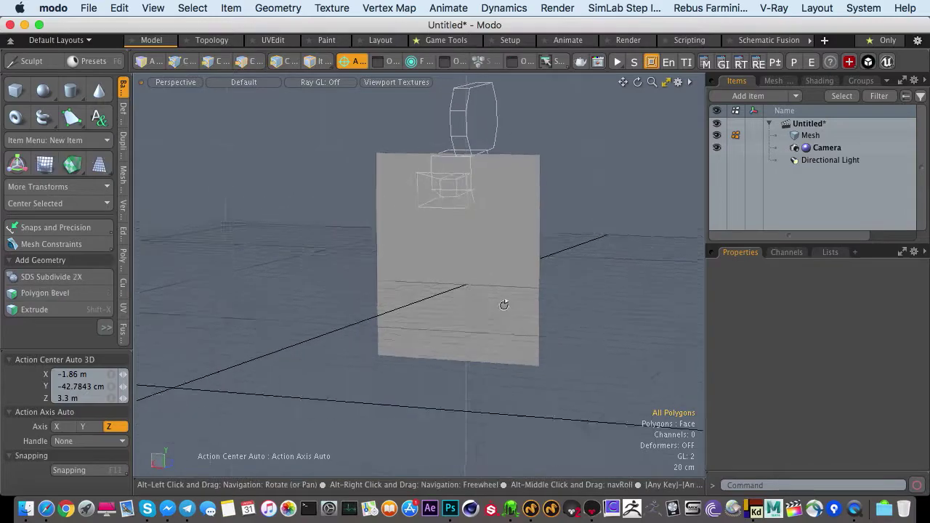
Switch to Finder and apply lenin.jpg from the desktop folder to the plane in Modo as a texture
left_click(26, 508)
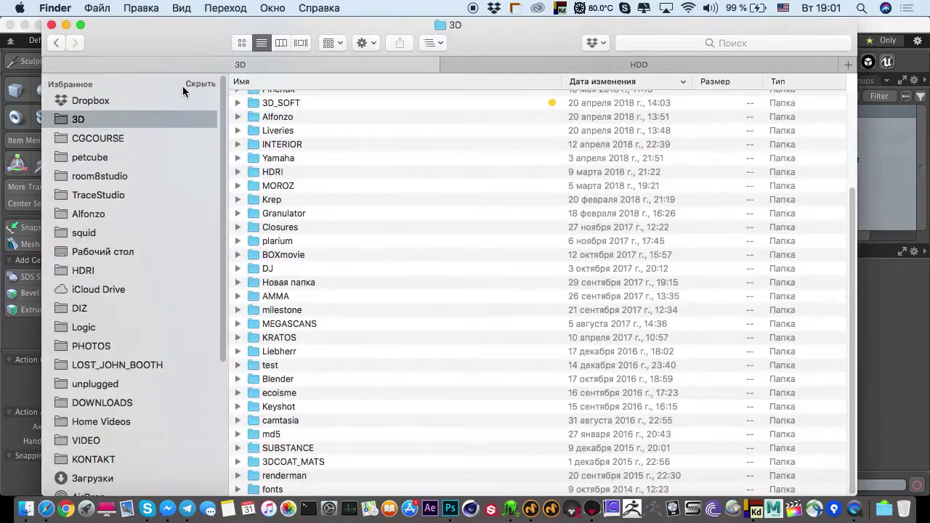
left_click(126, 250)
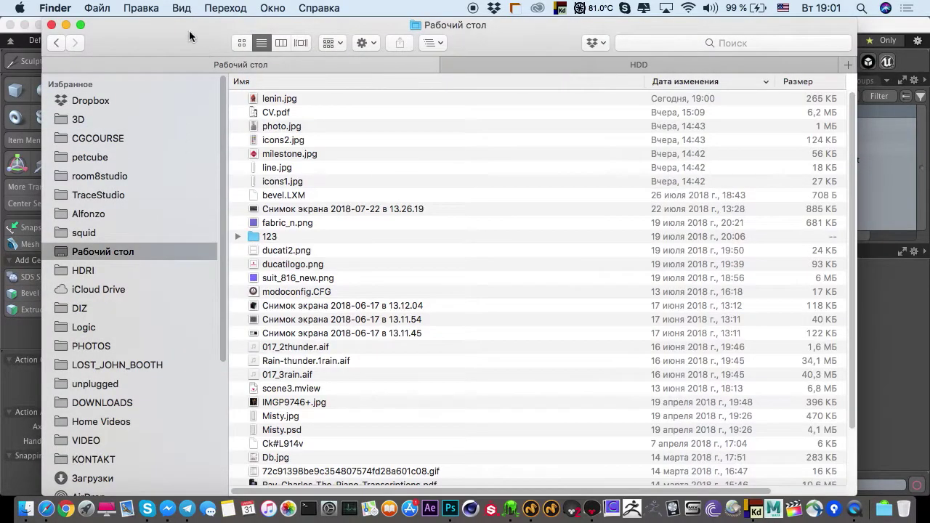
left_click_drag(195, 31, 568, 93)
left_click_drag(637, 160, 396, 198)
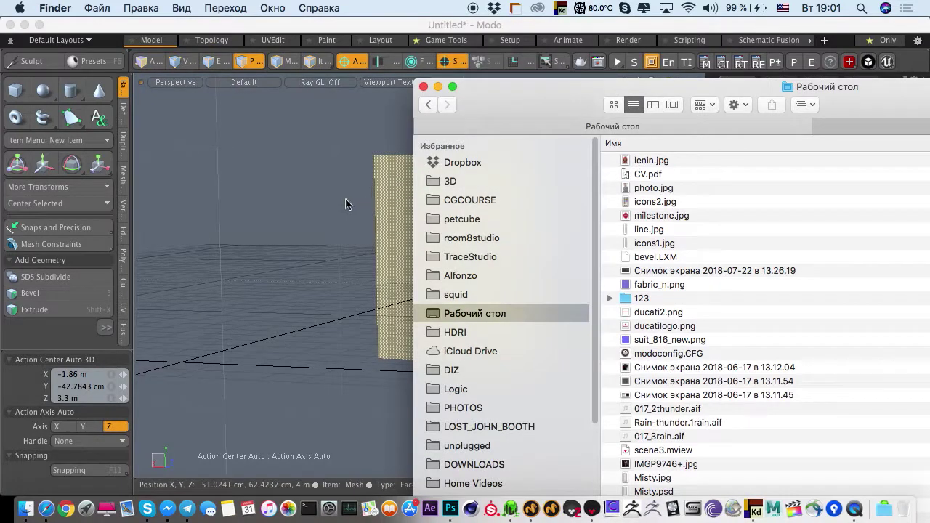
left_click(346, 204)
left_click_drag(375, 231, 415, 240, "alt")
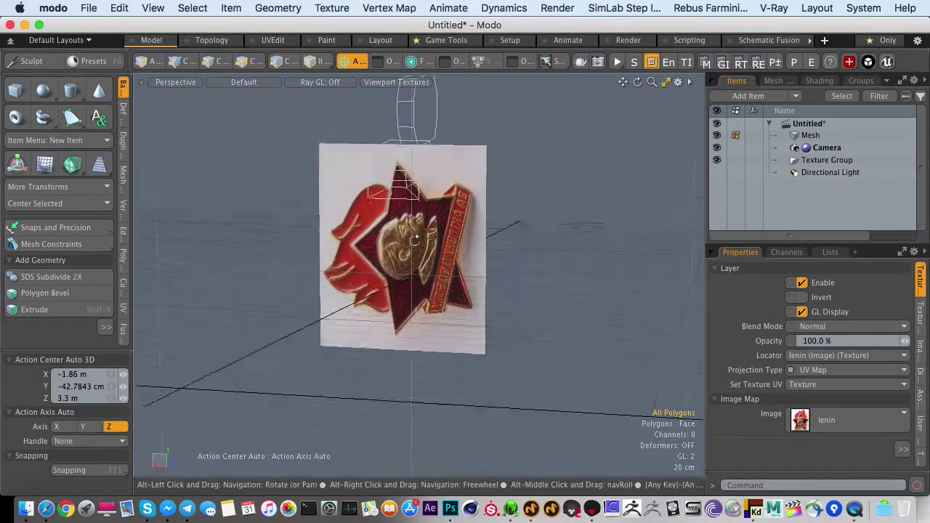
Select the plane's polygon, orient its UV piece in the UV layout and rotate it until the badge image stands upright
left_click(415, 240)
left_click(275, 41)
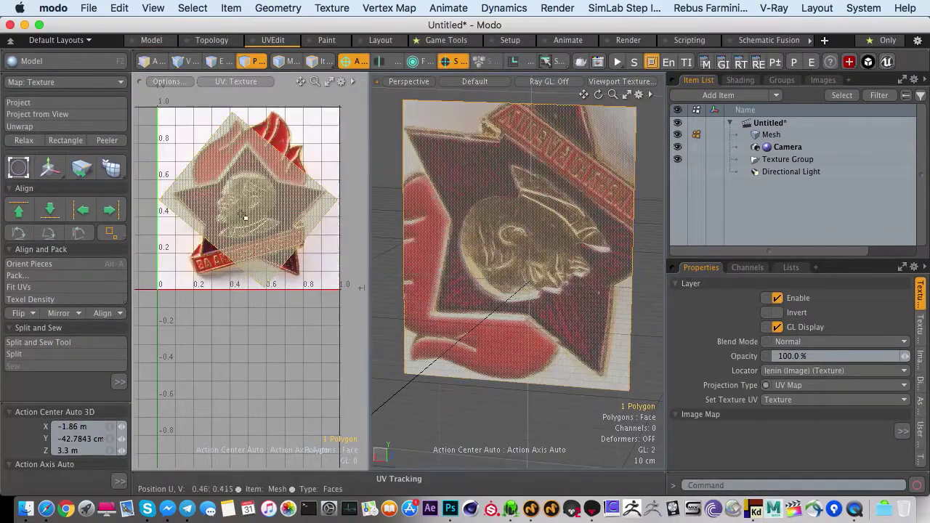
key("alt+a")
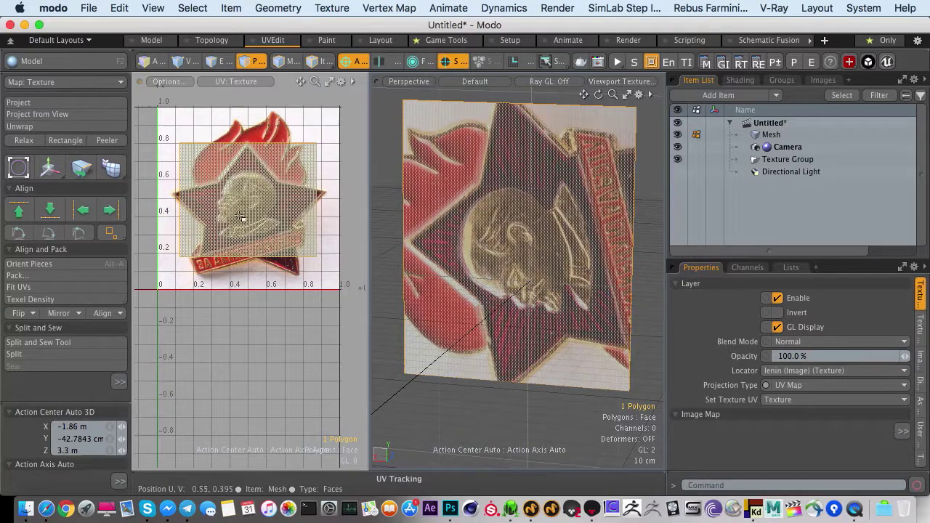
key("e")
left_click_drag(273, 122, 170, 257, "ctrl")
Scale up the plane's UV piece so the whole badge fits on the plane, and deselect the polygon
key("r")
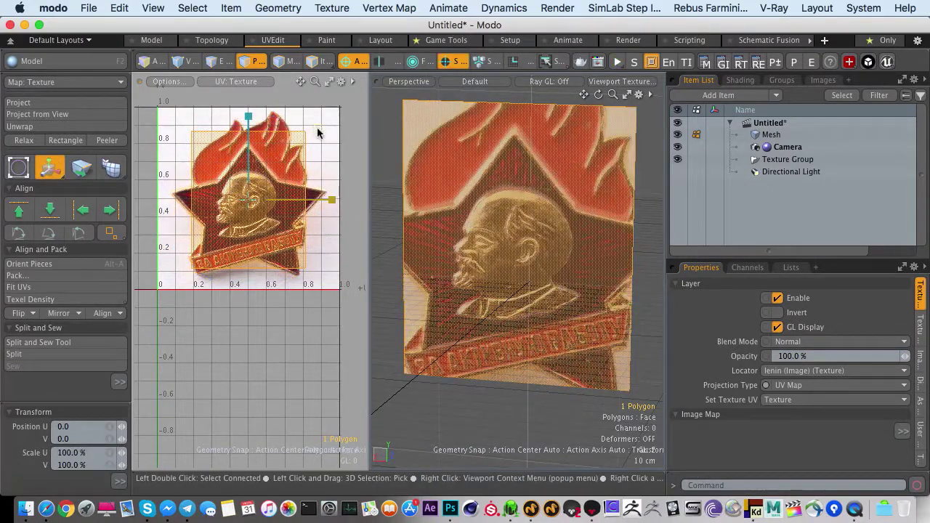
mouse_move(317, 131)
left_mouse_down()
mouse_move(350, 130)
mouse_move(318, 130)
left_mouse_up()
key("space")
left_click(384, 326)
left_click_drag(384, 327, 494, 277, "alt")
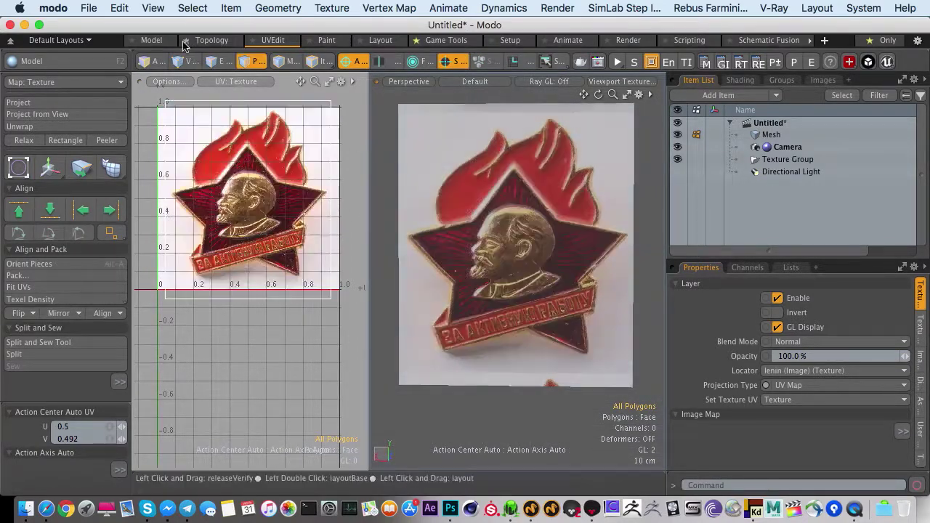
Return to the Model layout and hide the lights and cameras in the 3D viewport
left_click(152, 40)
left_click_drag(335, 240, 435, 252, "ctrl+alt")
left_click(678, 82)
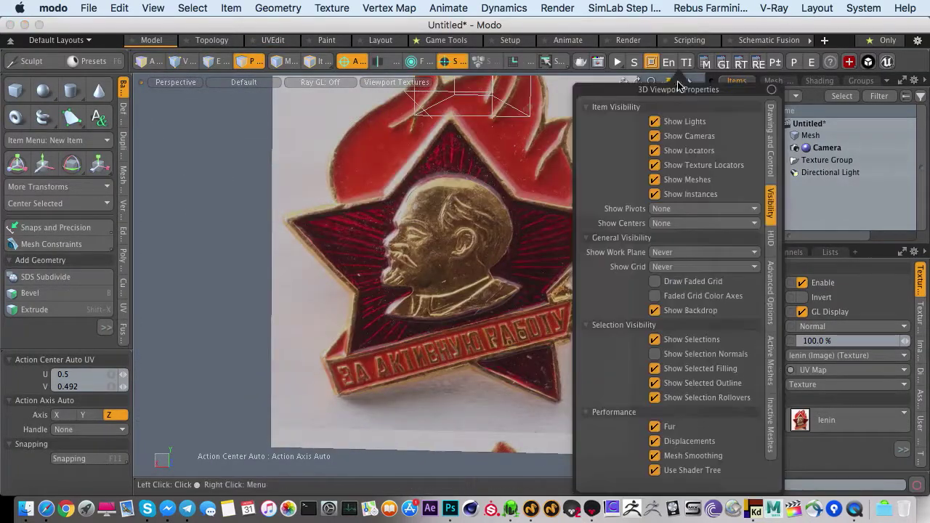
left_click(655, 122)
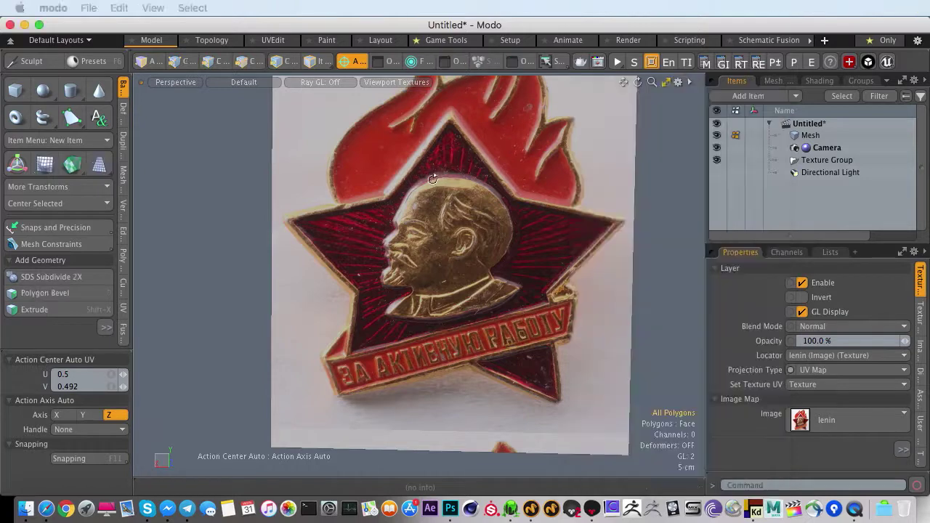
left_click_drag(441, 167, 352, 232, "ctrl+alt")
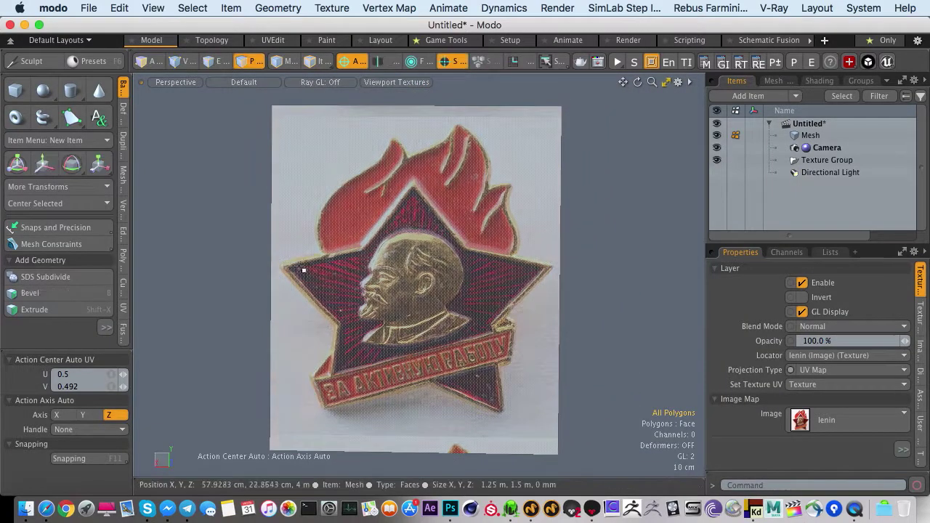
Use Edge Slice to cut the plane from its left edge to its bottom edge, following the short left end of the banner
left_click(293, 210)
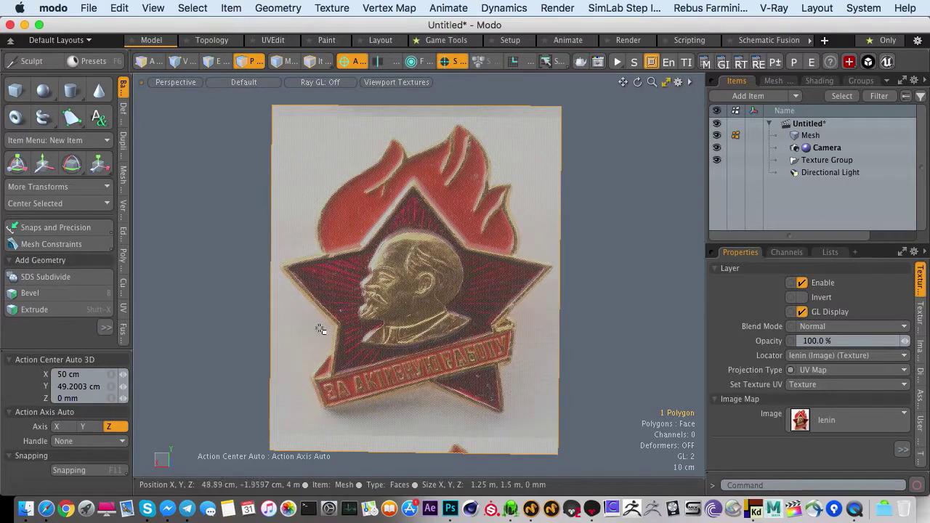
left_click_drag(337, 342, 407, 251, "alt+shift")
left_click(206, 249)
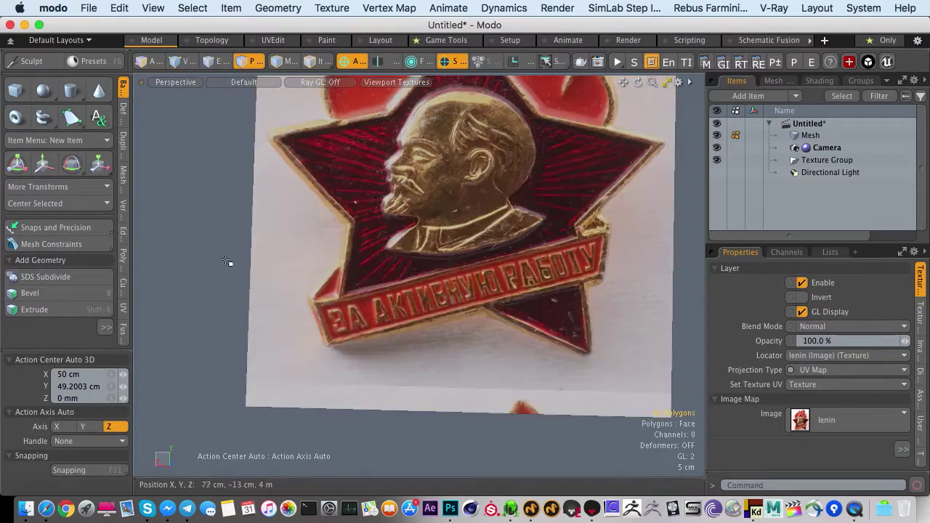
key("c")
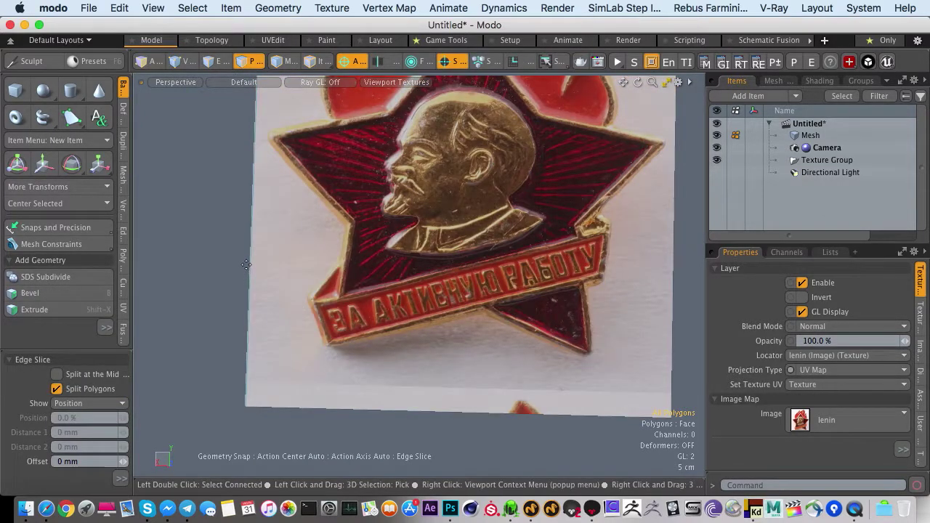
left_click(248, 261)
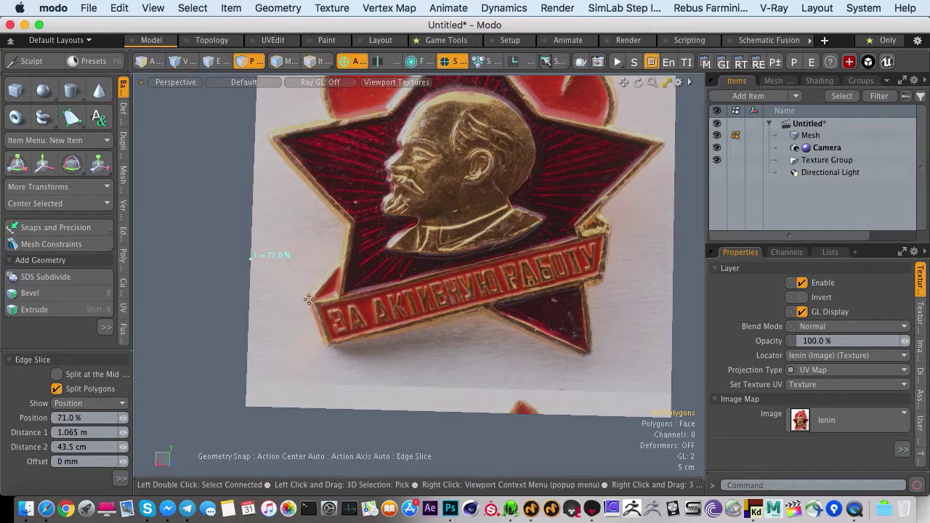
left_click_drag(351, 413, 363, 410)
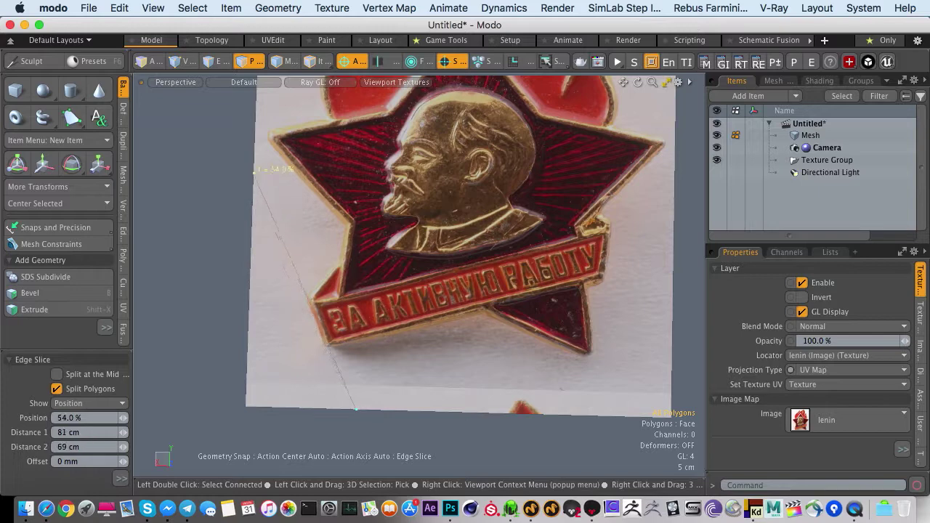
left_click(353, 415)
left_click_drag(252, 175, 254, 161)
key("space")
Cut the plane along the banner's lower edge, from the left border through the banner's lower-left corner to the right border
scroll(290, 312, "up", 3)
left_click_drag(290, 312, 289, 227, "alt")
key("c")
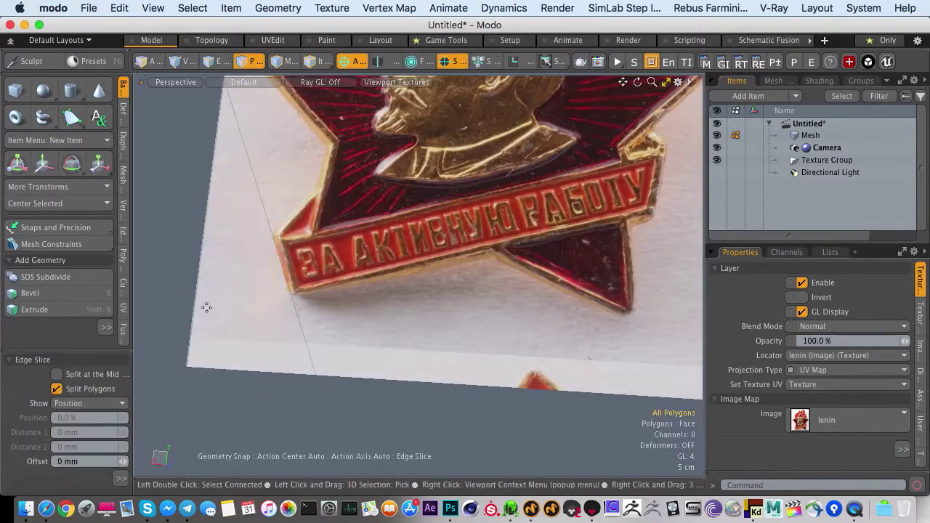
left_click(194, 316)
left_click(194, 316)
left_click(293, 294)
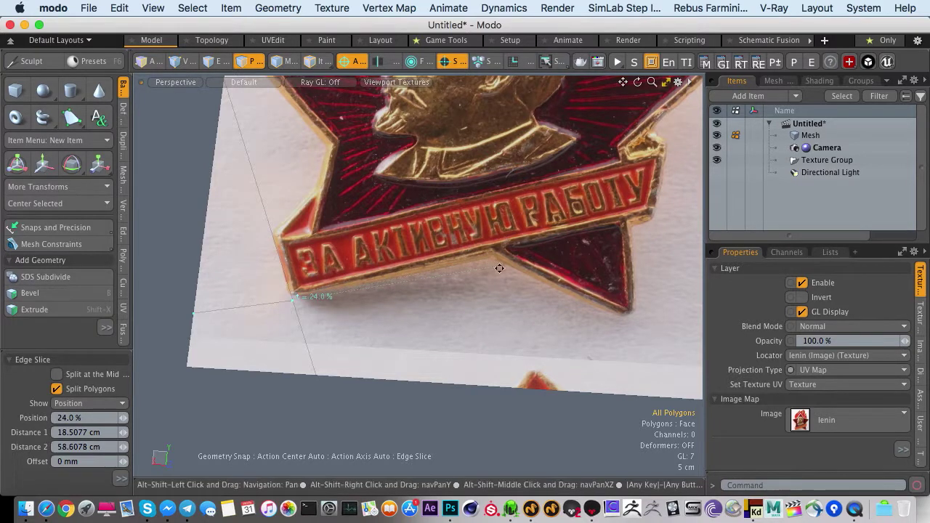
left_click_drag(498, 268, 398, 277, "alt+shift")
left_click(644, 211)
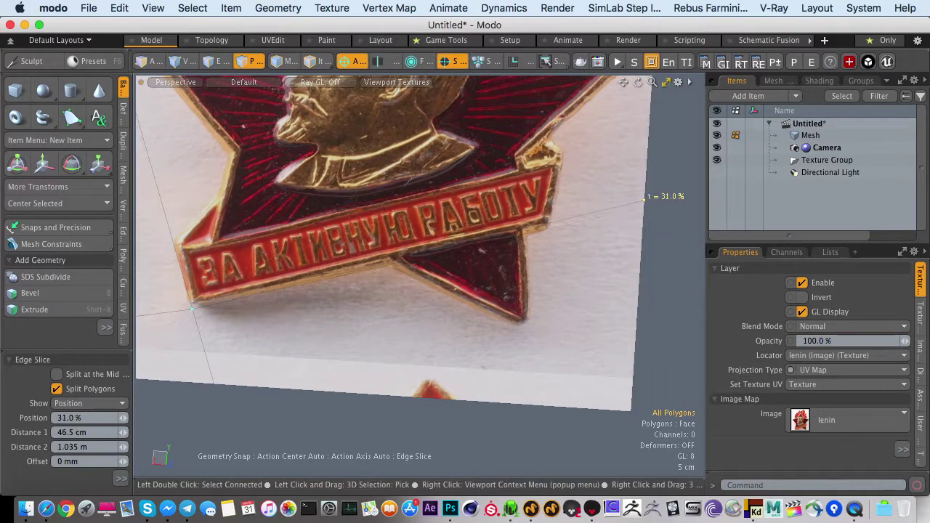
left_click_drag(644, 204, 644, 211)
key("space")
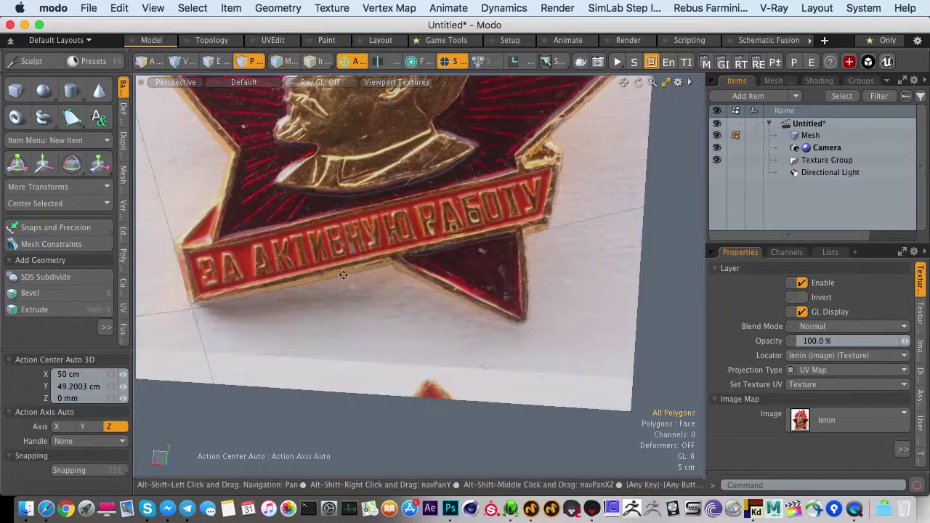
Cut along the lower edge of the star's bottom-right point up to the first slice, and delete the polygons outside the badge's lower outline
left_click_drag(358, 287, 378, 272, "alt+shift")
key("c")
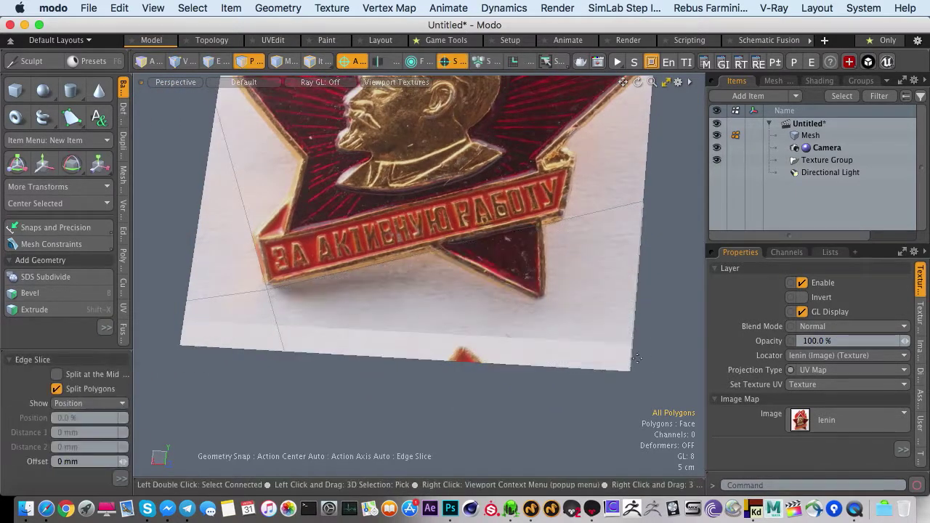
left_click(632, 372)
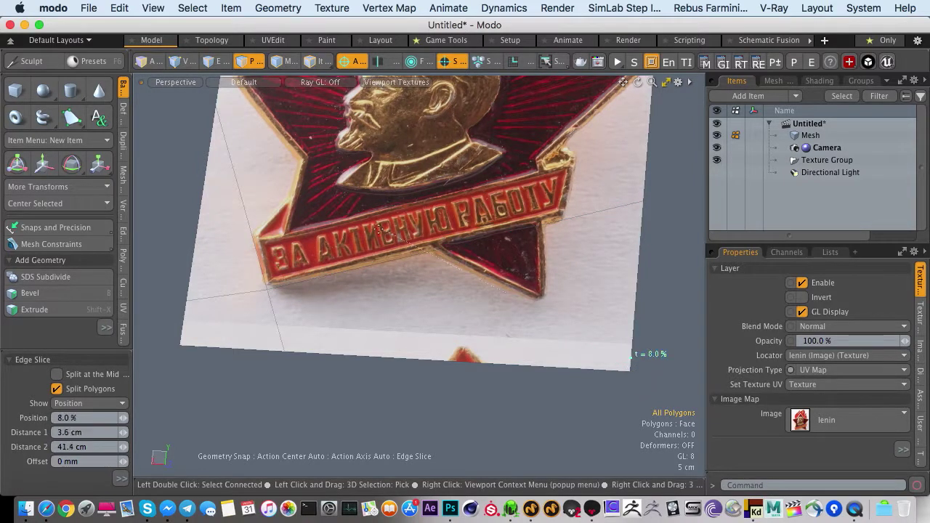
left_click_drag(219, 109, 221, 121)
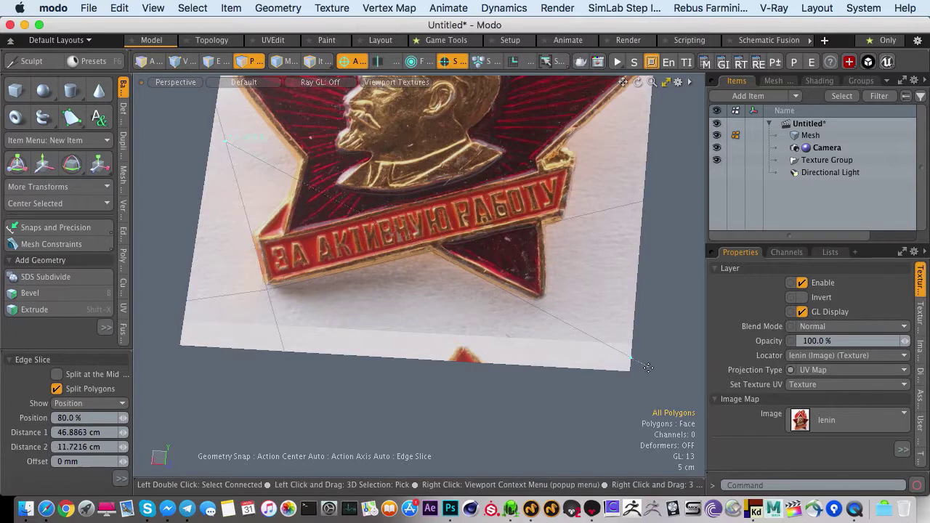
left_click_drag(632, 364, 629, 351)
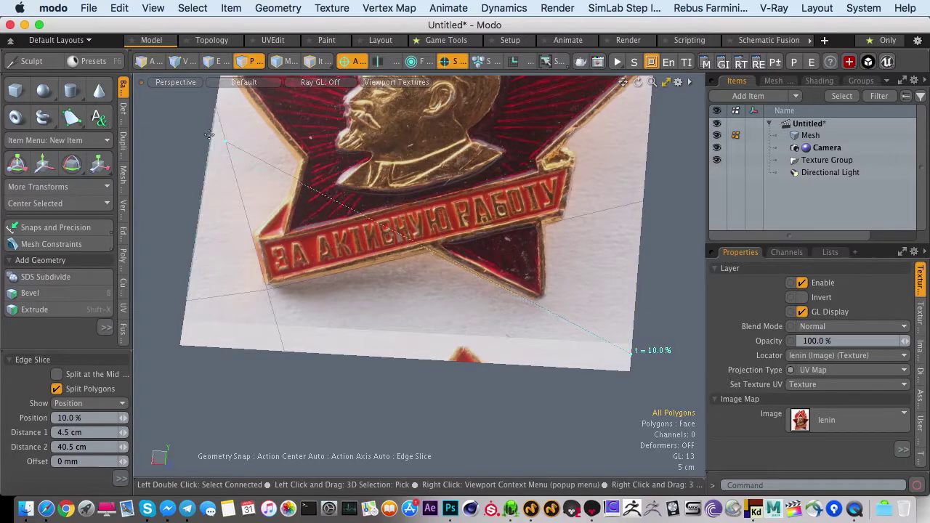
left_click_drag(226, 142, 228, 148)
key("space")
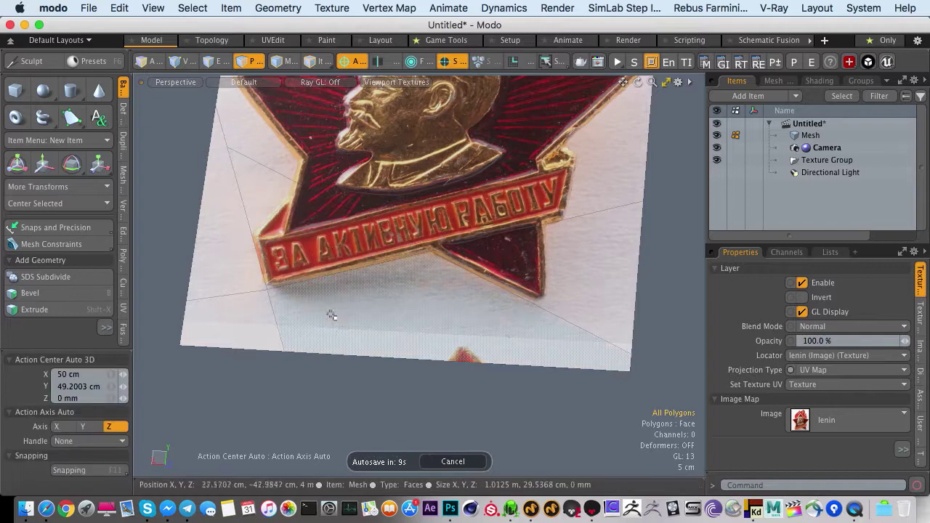
left_click_drag(218, 276, 373, 243, "alt")
Try an Edge Slice inward from the banner's upper-left corner, testing the Split at the Mid and Inside Polygons options
key("c")
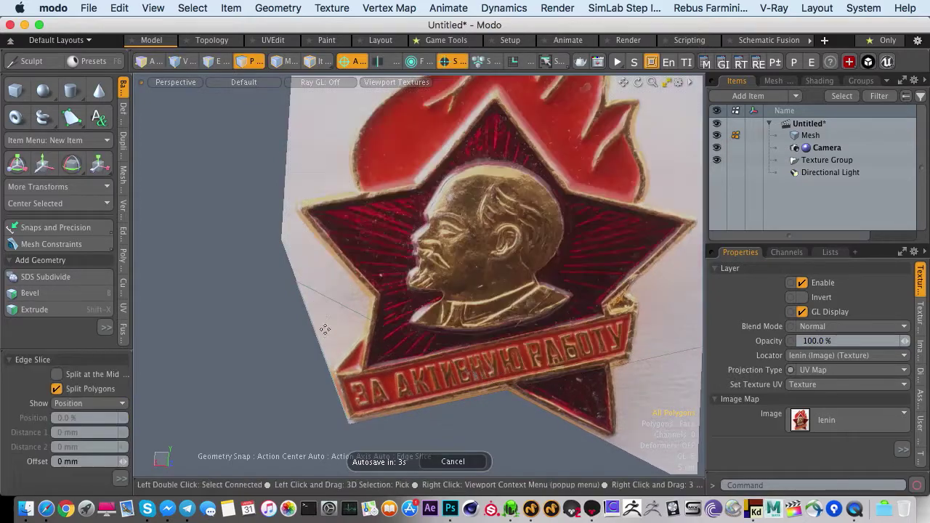
left_click(329, 369)
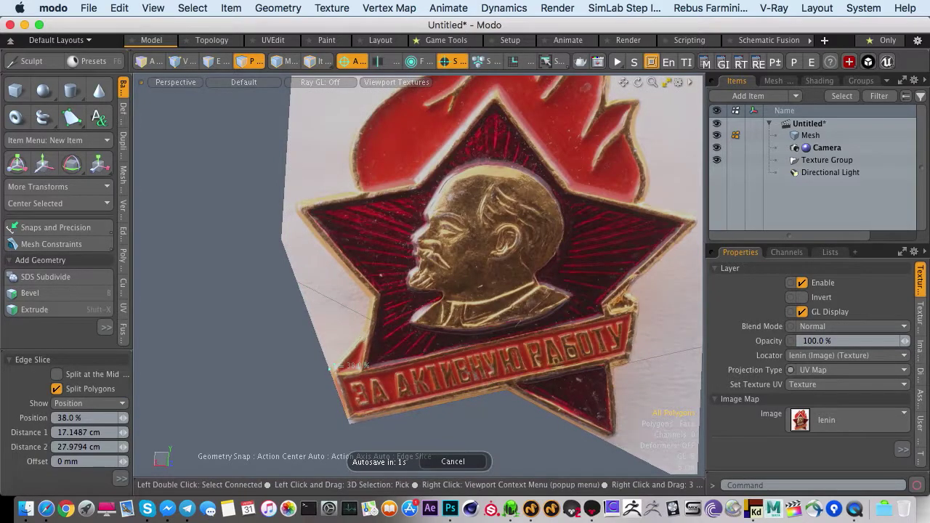
left_click_drag(347, 330, 363, 282, "ctrl+alt")
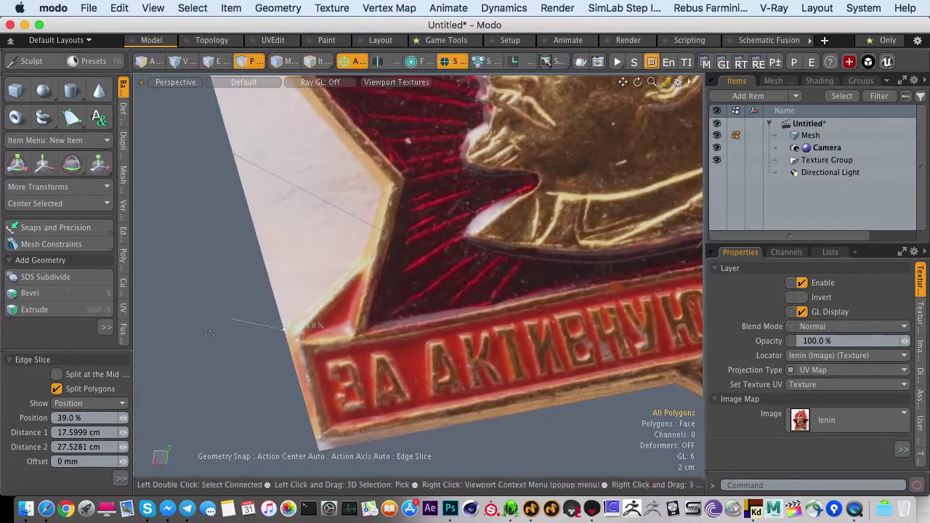
left_click_drag(62, 351, 61, 271)
left_click(57, 292)
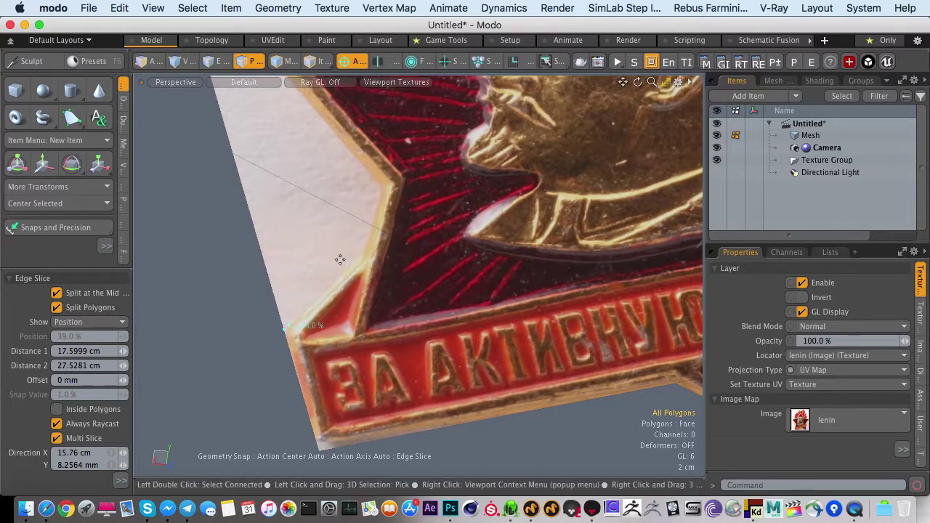
left_click(374, 230)
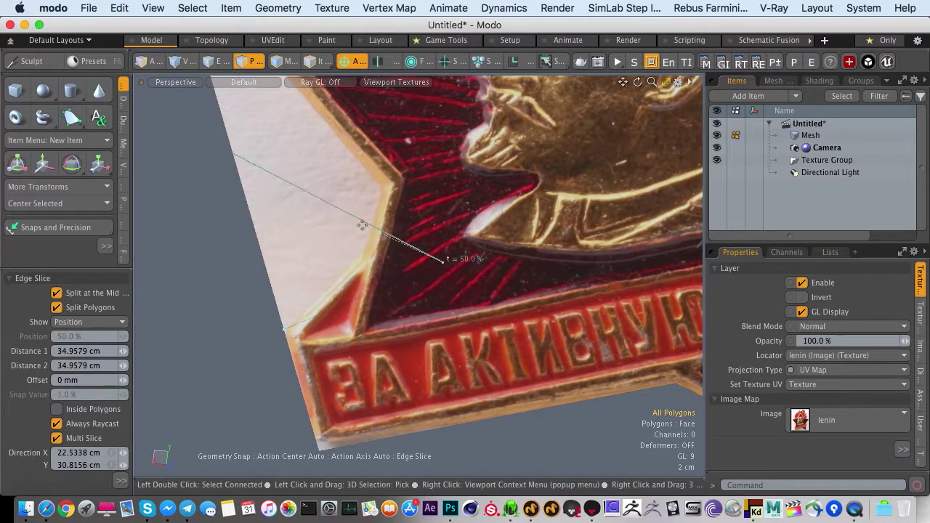
left_click(56, 292)
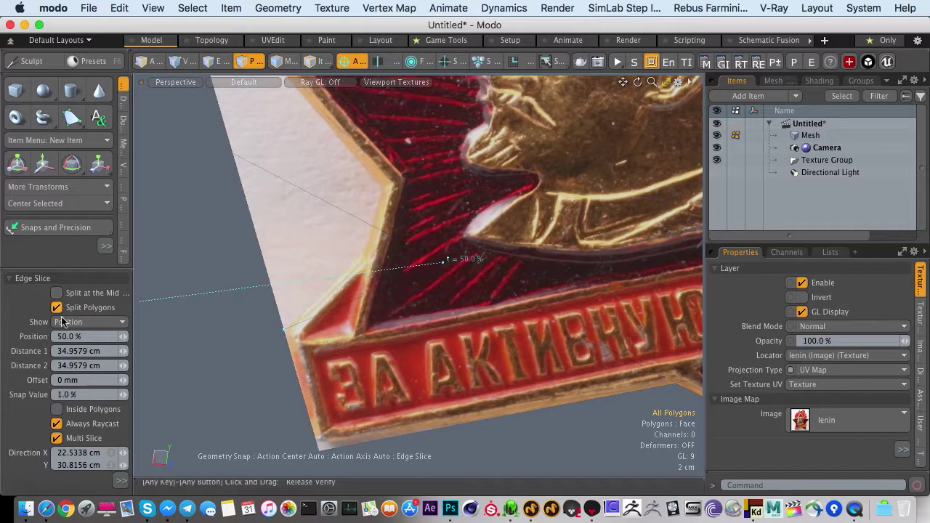
left_click(57, 410)
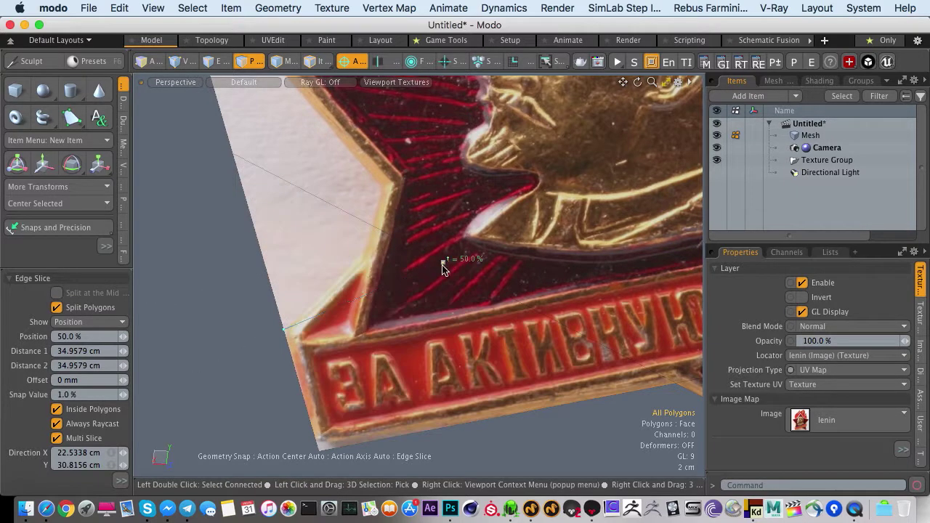
Delete the edge sliced inward from the banner's upper-left corner
key("2")
left_click(335, 327)
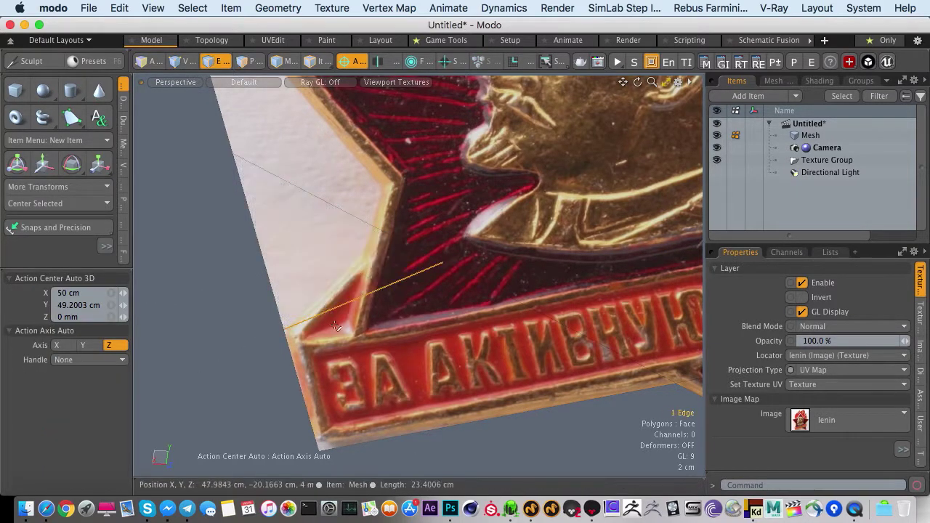
key("BackSpace")
With Edge Slice and Inside Polygons enabled, cut from the left border past the banner's upper-left corner up to the existing diagonal edge
key("c")
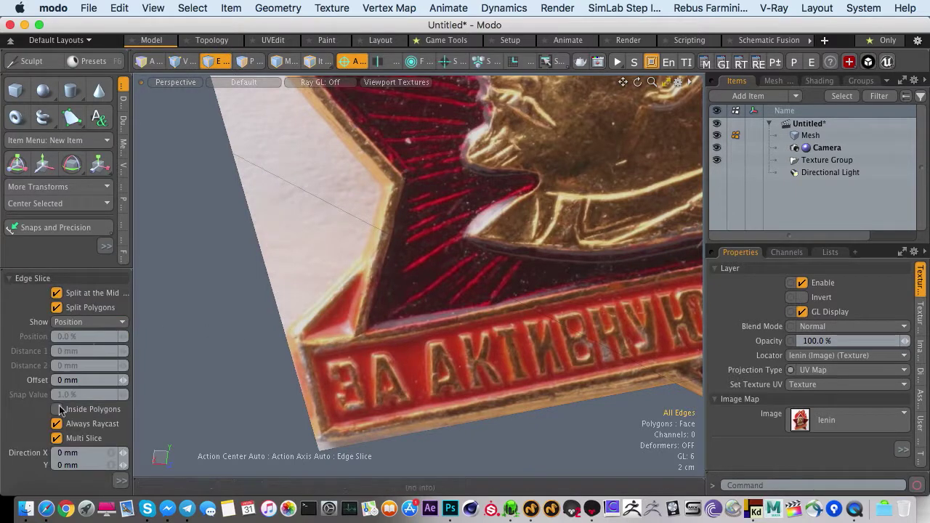
left_click(58, 409)
left_click(349, 266)
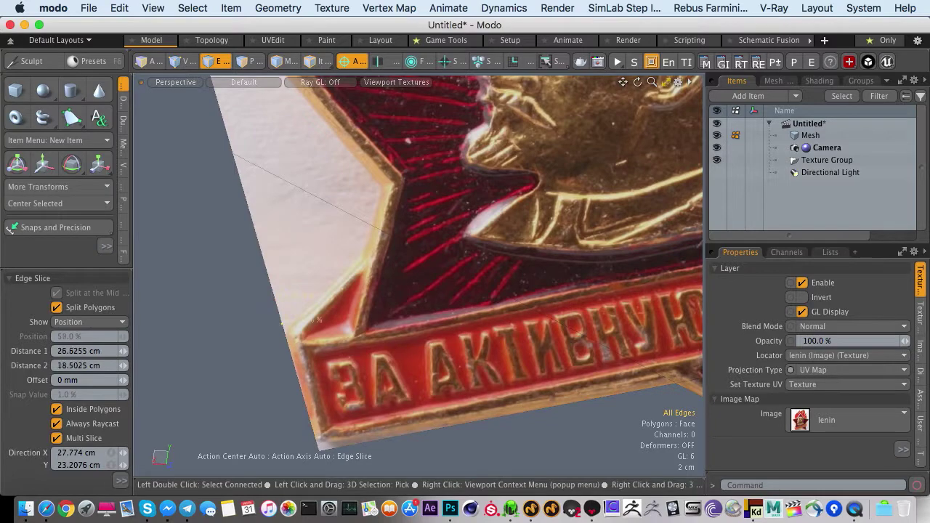
left_click(363, 256)
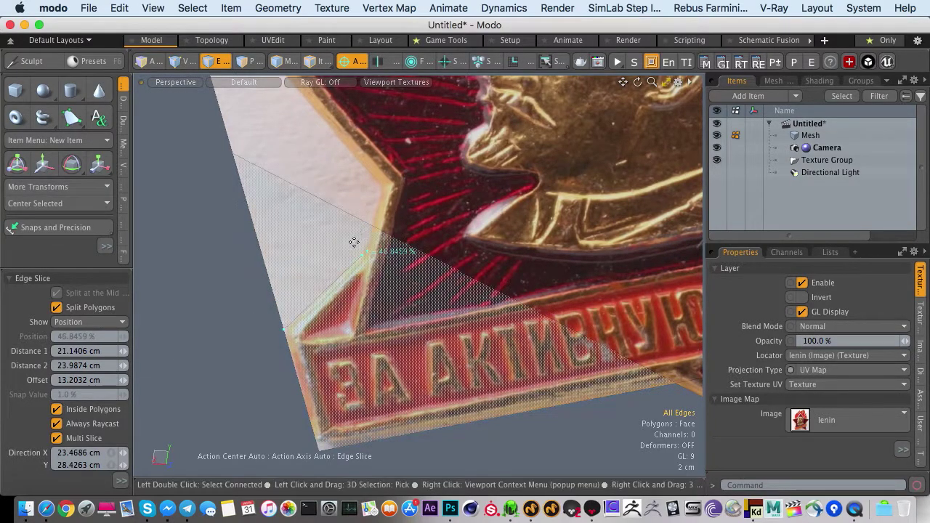
left_click_drag(372, 226, 439, 258)
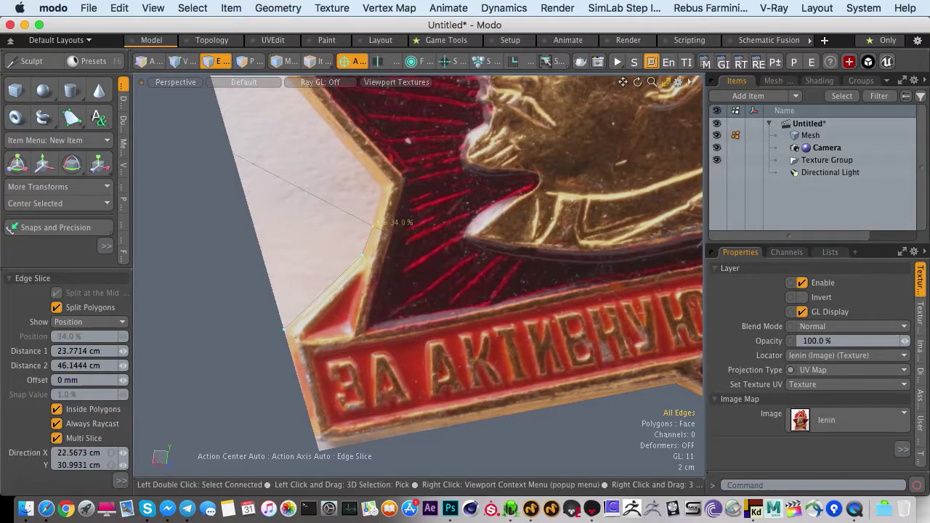
Continue the slice along the star's left notch and around its left point to the base of the flame
left_click(369, 170)
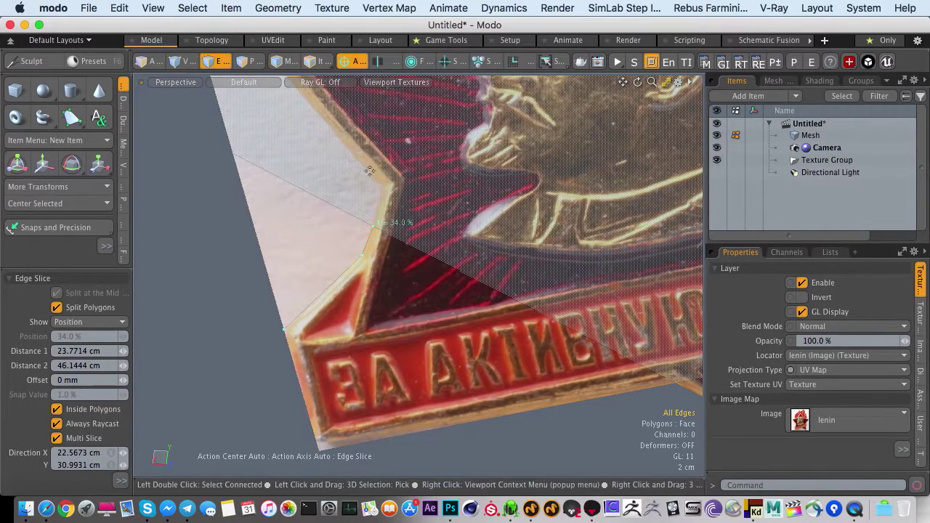
left_click(382, 186)
left_click_drag(326, 167, 401, 320, "alt+shift")
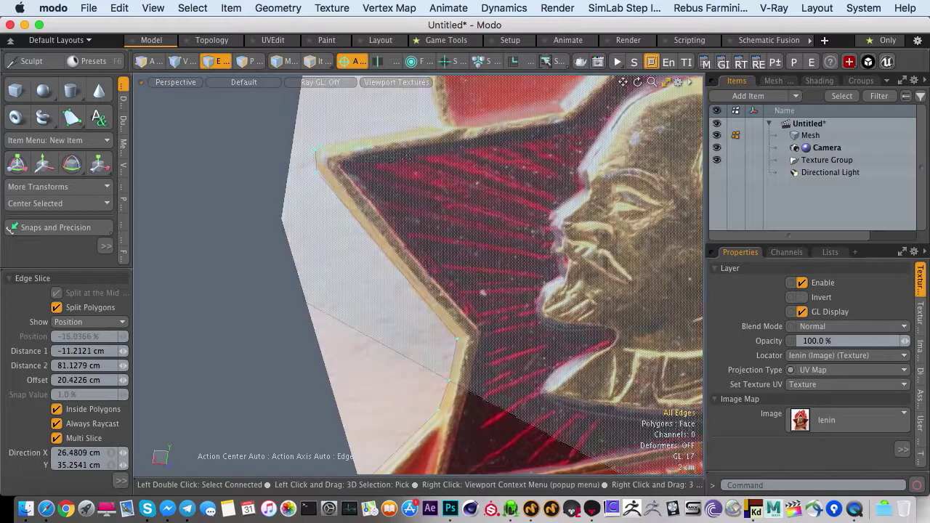
left_click_drag(312, 151, 422, 290, "alt+shift")
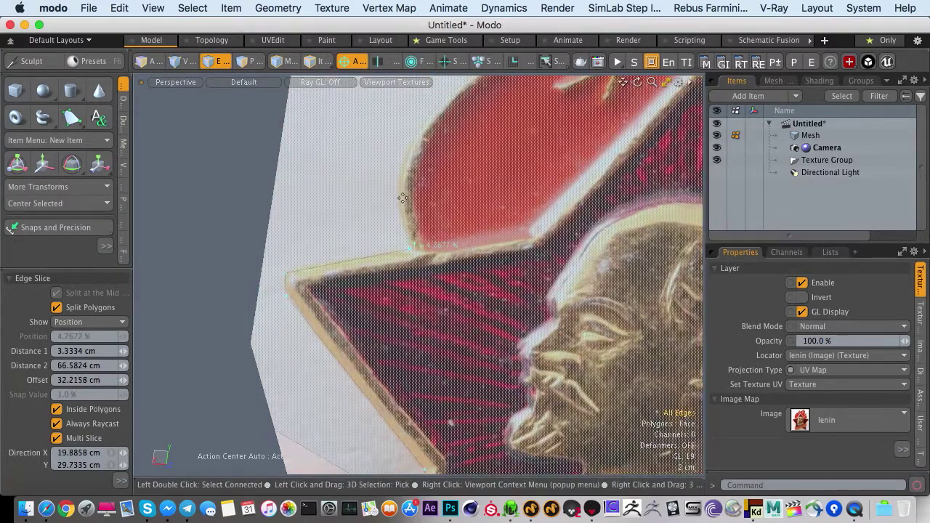
Continue the slice along the curved left side of the flame up to the base of its first tongue
left_click(423, 122)
left_click_drag(398, 144, 313, 261, "alt+shift")
left_click(377, 197)
left_click(452, 156)
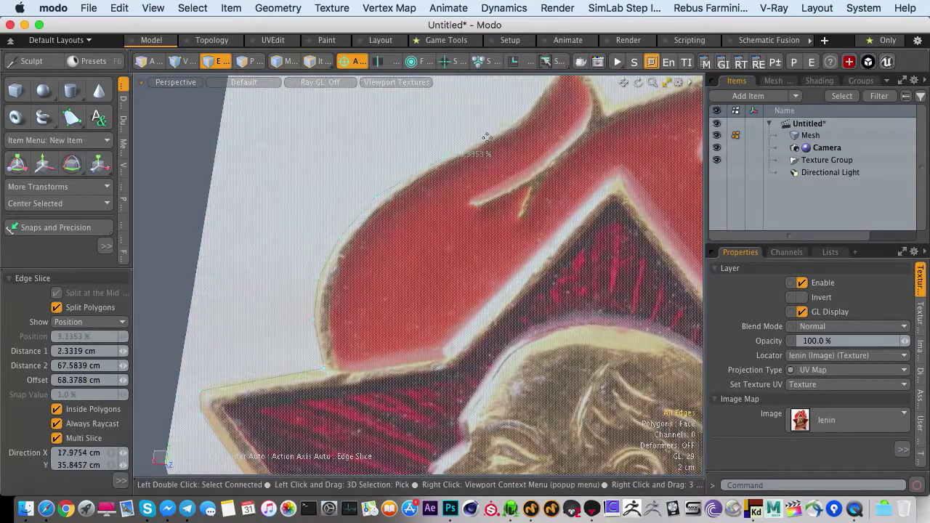
left_click(499, 131)
left_click(529, 113)
Trace the slice over the flame's tongues and down its right side to the star's right arm
left_click_drag(496, 122, 401, 219, "alt+shift")
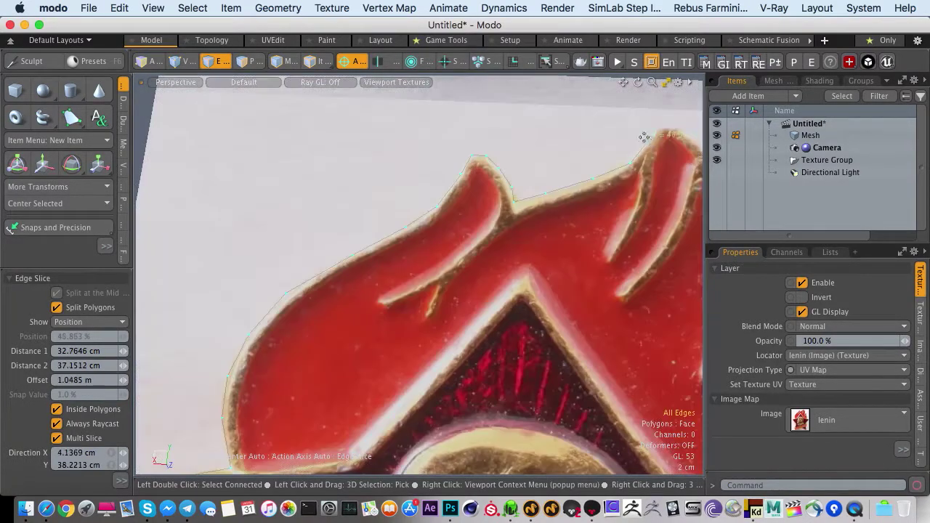
left_click_drag(645, 137, 470, 191, "alt+shift")
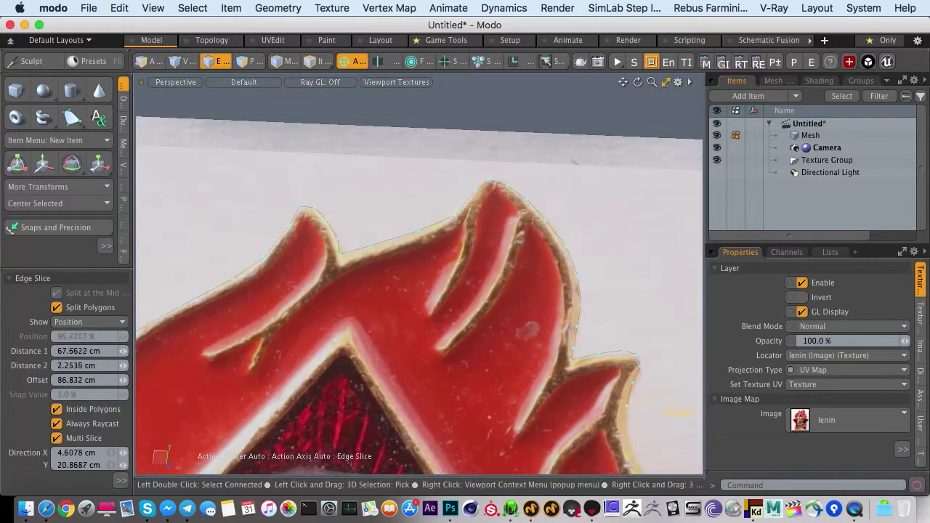
left_click_drag(625, 436, 545, 235, "alt+shift")
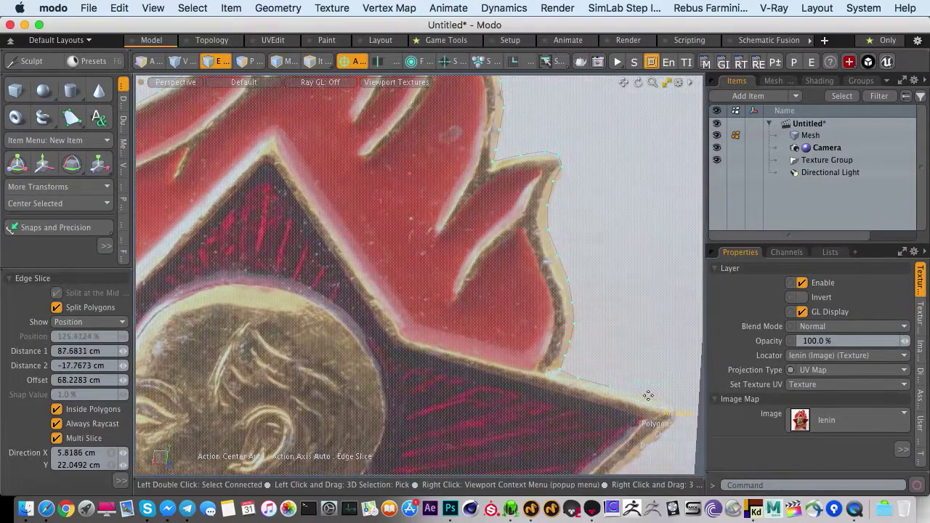
Extend the slice around the star's right point and down its lower edge to the banner's folded end
left_click(648, 396)
left_click_drag(648, 395, 543, 274, "alt+shift")
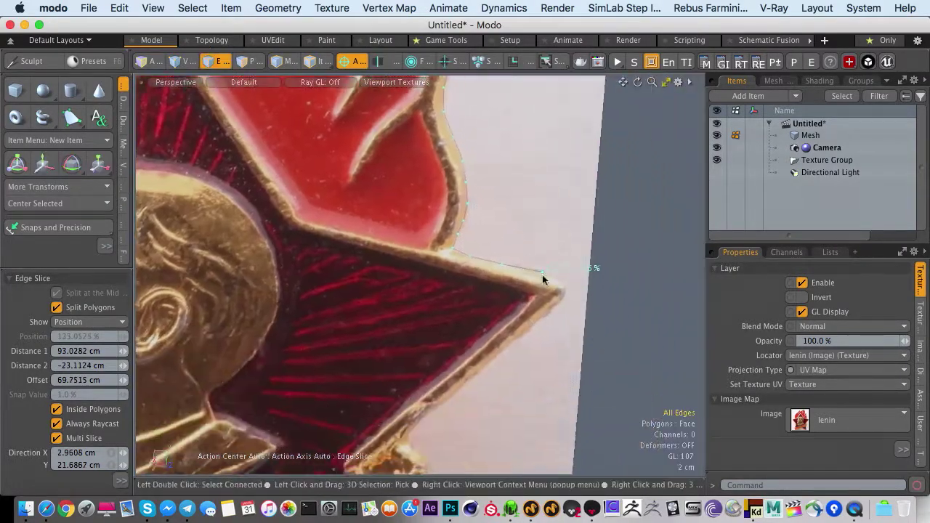
left_click(563, 282)
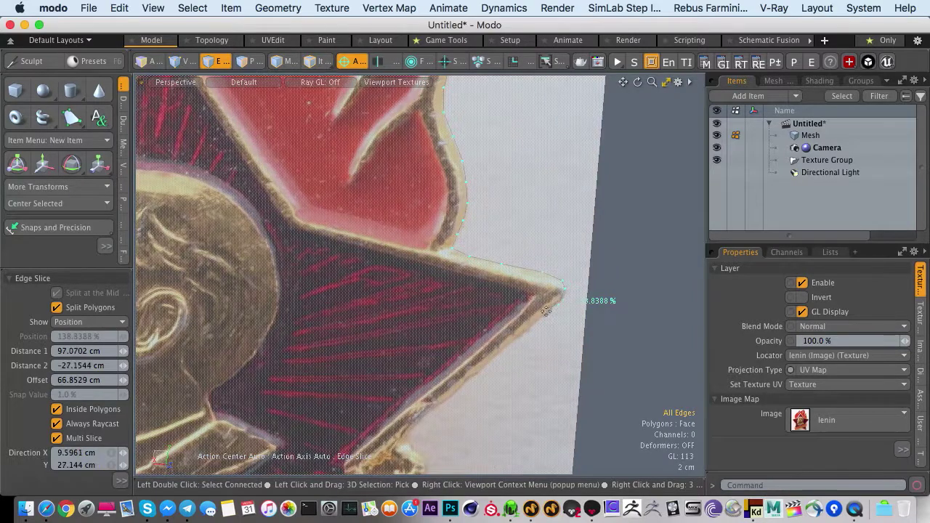
middle_click_drag(529, 329, 501, 276)
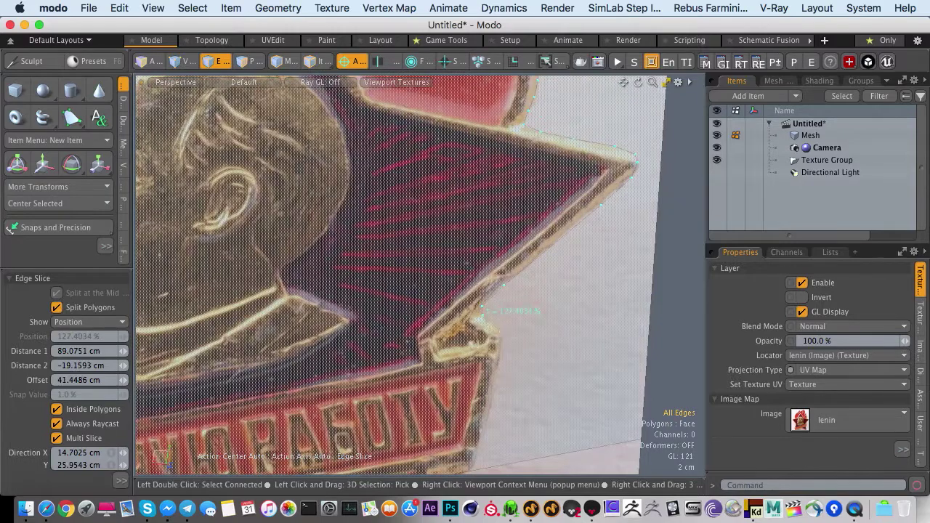
Complete the outline slice along the banner's right end down to the existing cut at its lower edge
left_click(494, 370)
left_click_drag(494, 370, 512, 258, "alt+shift")
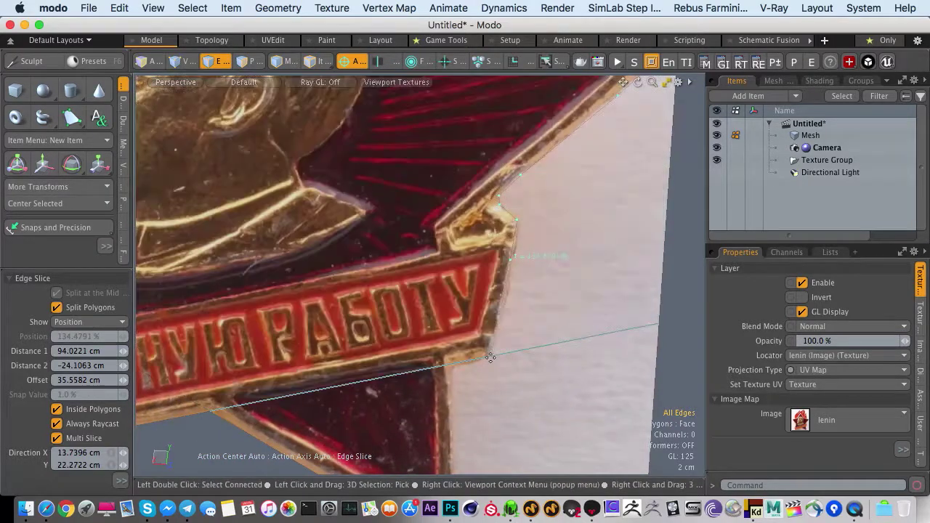
left_click(486, 364)
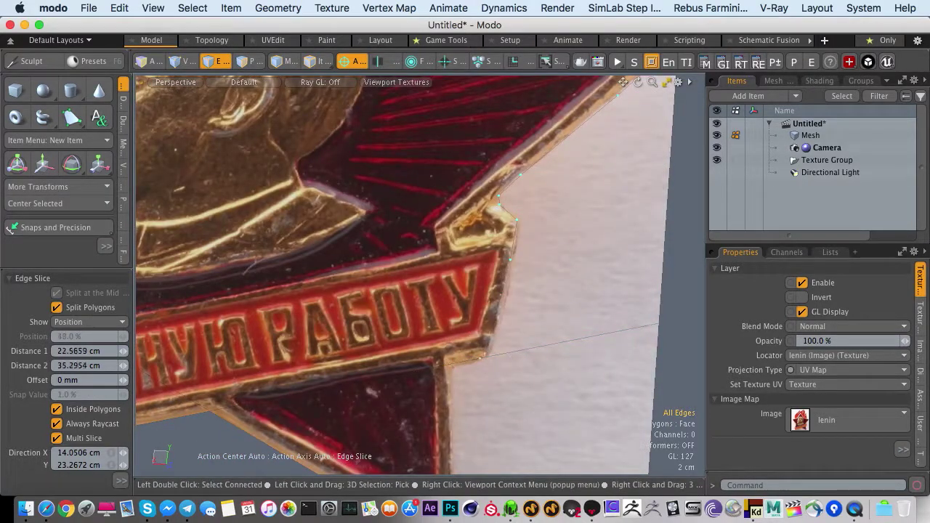
key("space")
Delete the background polygon around the upper badge and the leftover piece beside the banner's left end
scroll(489, 343, "down", 6)
left_click_drag(436, 331, 359, 309, "alt")
scroll(363, 318, "down", 3)
key("3")
left_click(546, 299)
key("Delete")
scroll(529, 332, "down", 2)
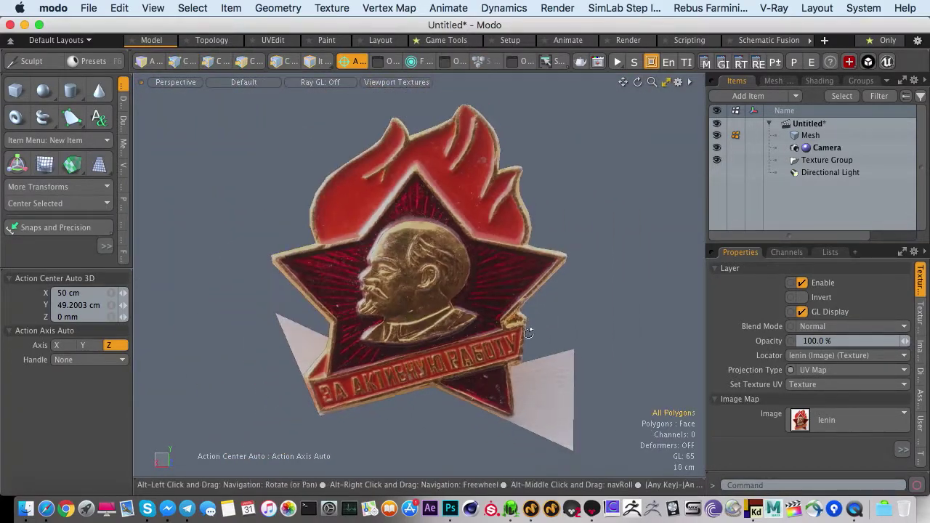
left_click(546, 369)
left_click(287, 328)
key("Delete")
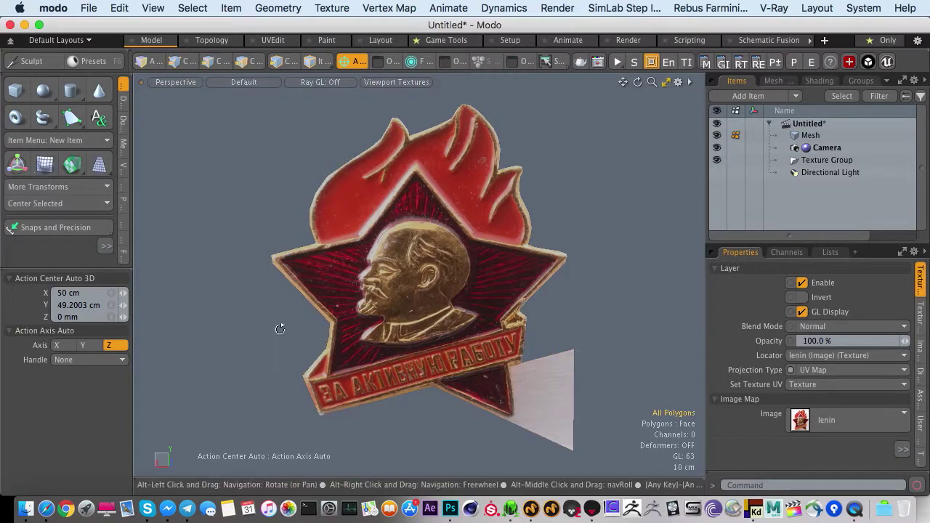
Slice along the right edge of the star's bottom-right point, from the banner's lower edge to the polygon's lower border
left_click_drag(280, 328, 305, 261, "alt")
double_click(333, 274)
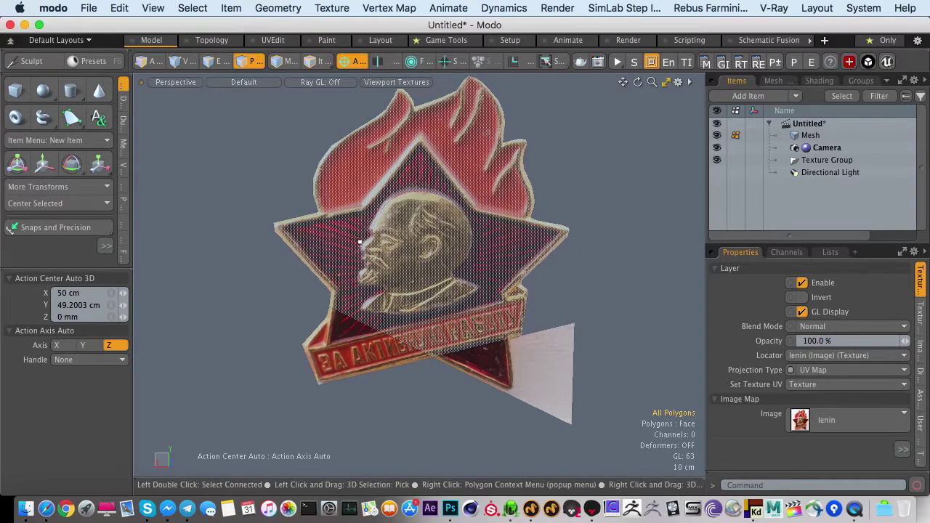
mouse_move(307, 287)
left_mouse_down("alt")
mouse_move(269, 274)
mouse_move(305, 282)
left_mouse_up("alt")
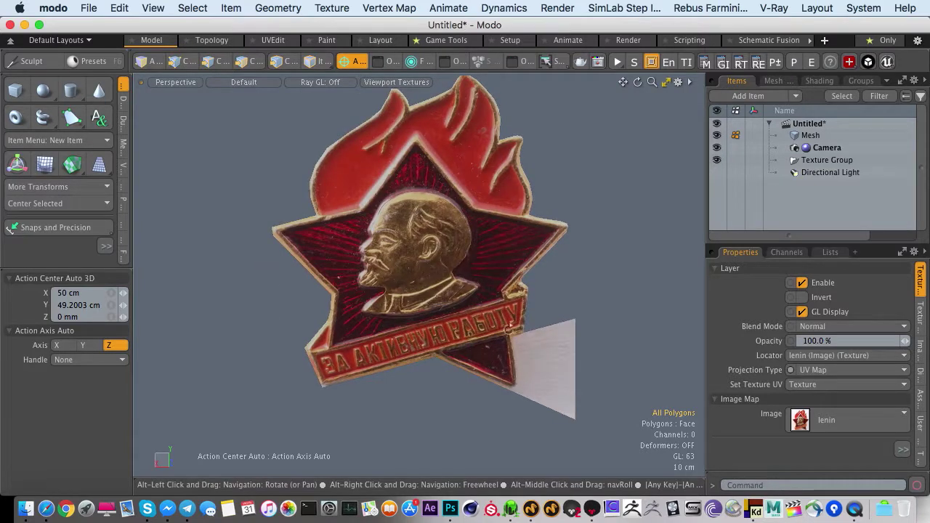
left_click_drag(508, 329, 439, 251, "ctrl+alt")
key("alt+c")
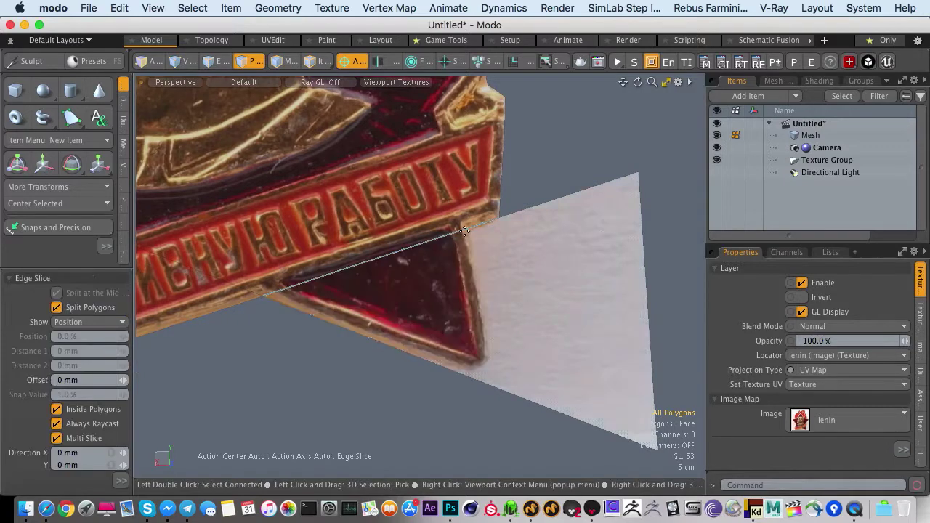
left_click(468, 227)
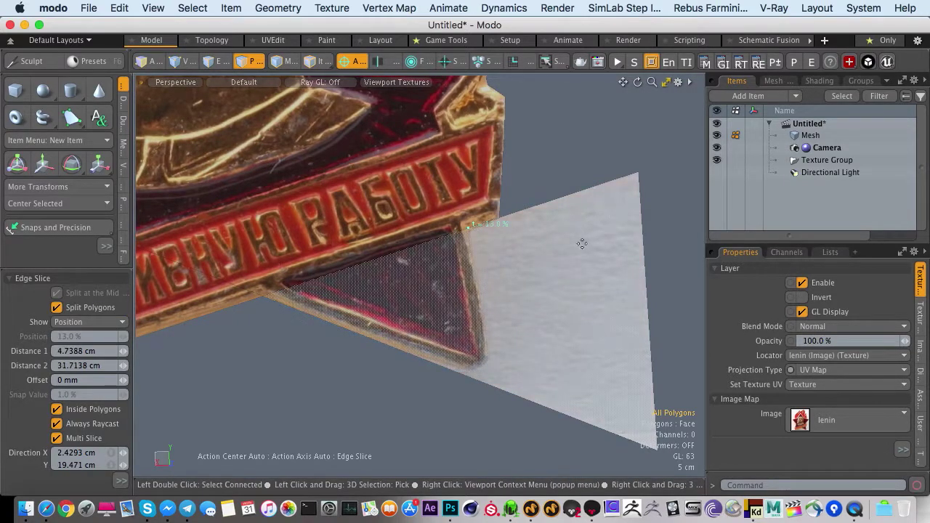
left_click(454, 369)
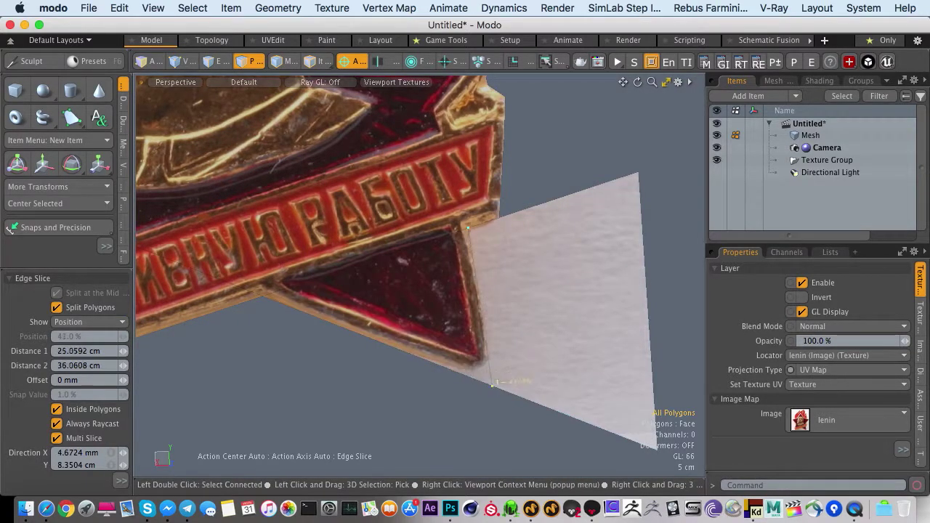
key("space")
Slice around the tip of the star's bottom-right point to trim its corner
key("c")
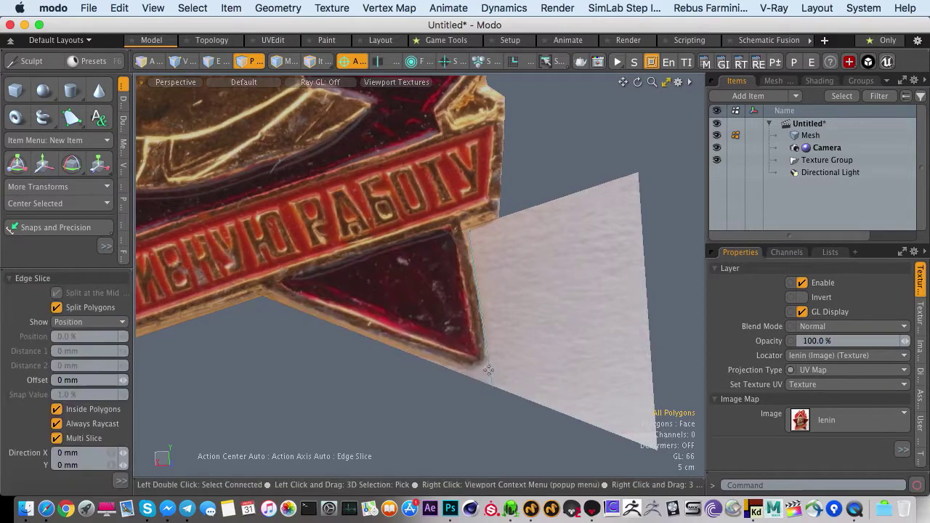
left_click(480, 306)
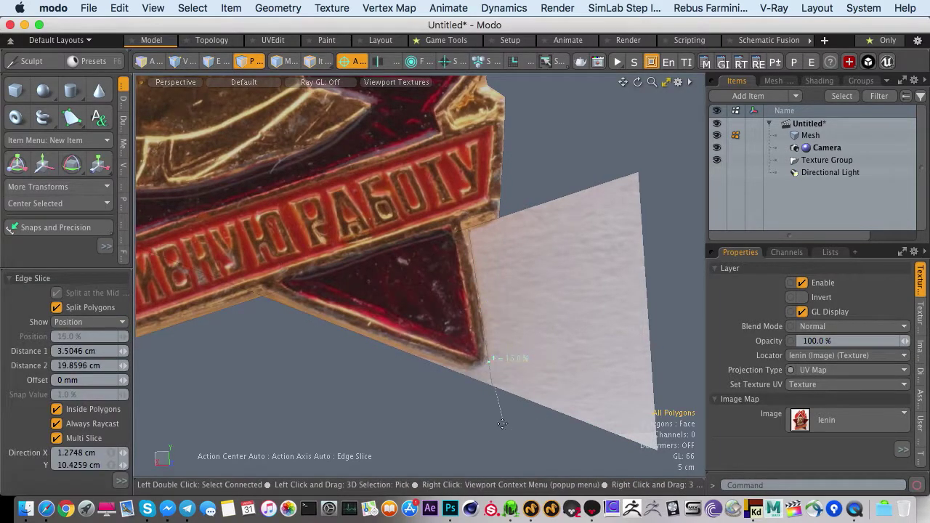
scroll(461, 374, "up", 5)
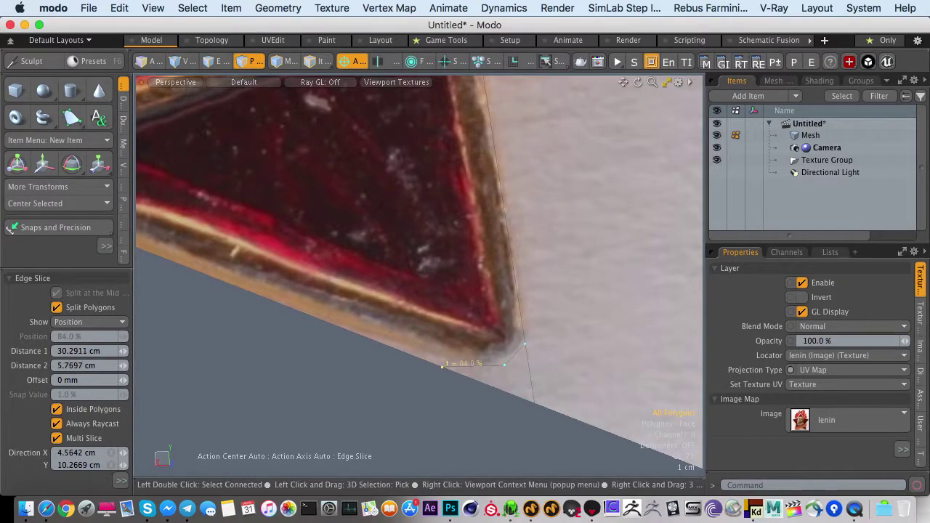
key("space")
Delete the leftover background polygons outside the star's bottom-right point
left_click_drag(512, 366, 478, 359, "ctrl+alt")
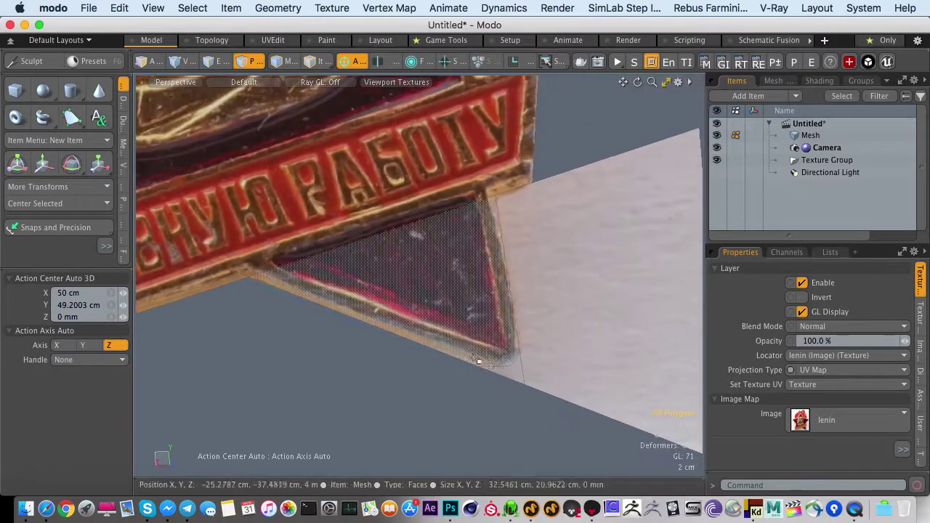
left_click(553, 355)
key("Delete")
left_click_drag(536, 351, 415, 332, "ctrl+alt")
left_click_drag(345, 266, 421, 322, "alt+shift")
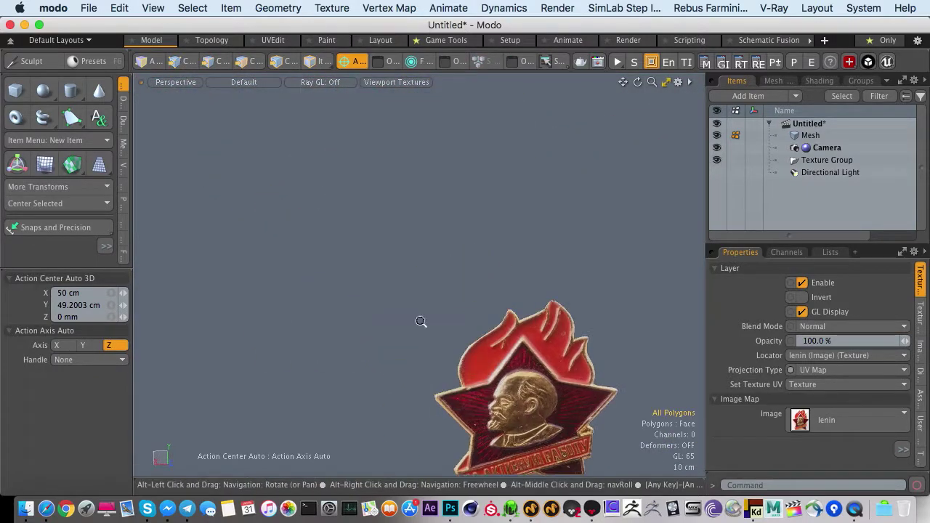
left_click_drag(585, 473, 467, 329, "alt+shift")
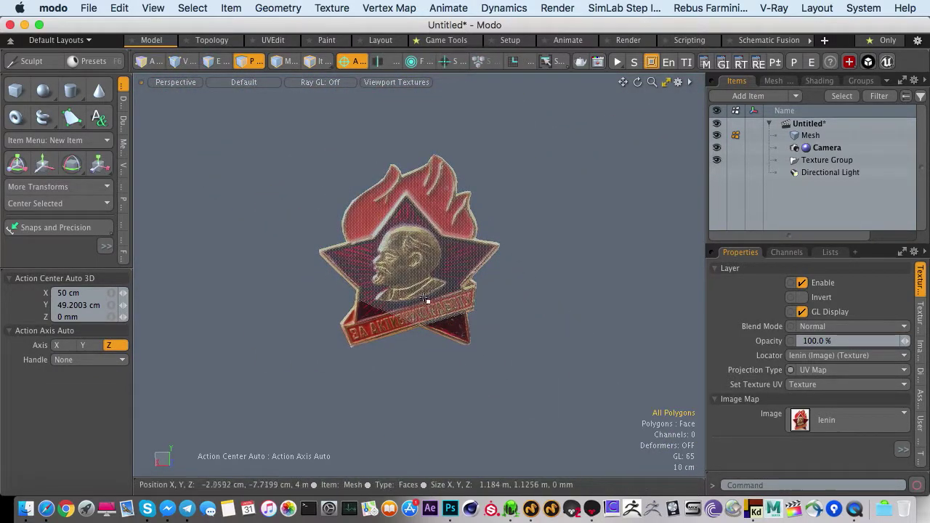
Flip the badge's polygons so that they face the camera
left_click_drag(407, 310, 285, 301, "alt")
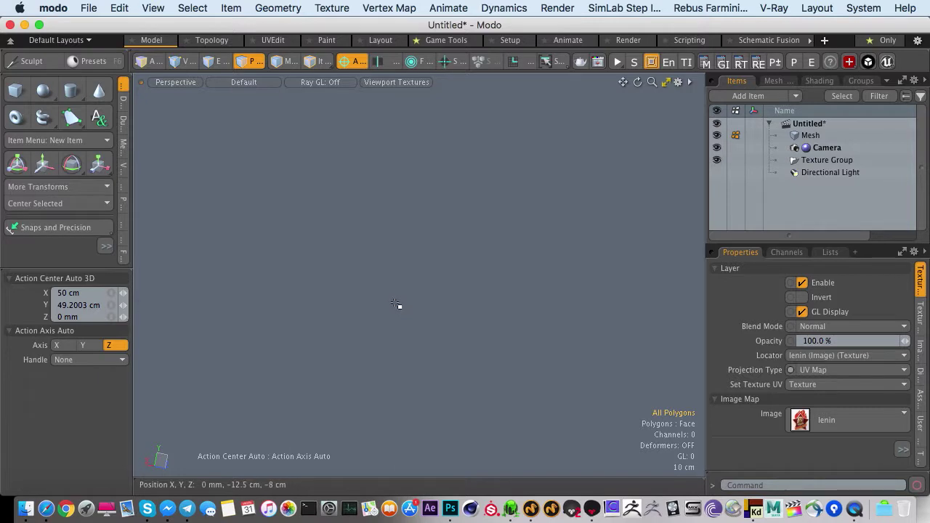
left_click_drag(412, 312, 442, 358, "ctrl+alt")
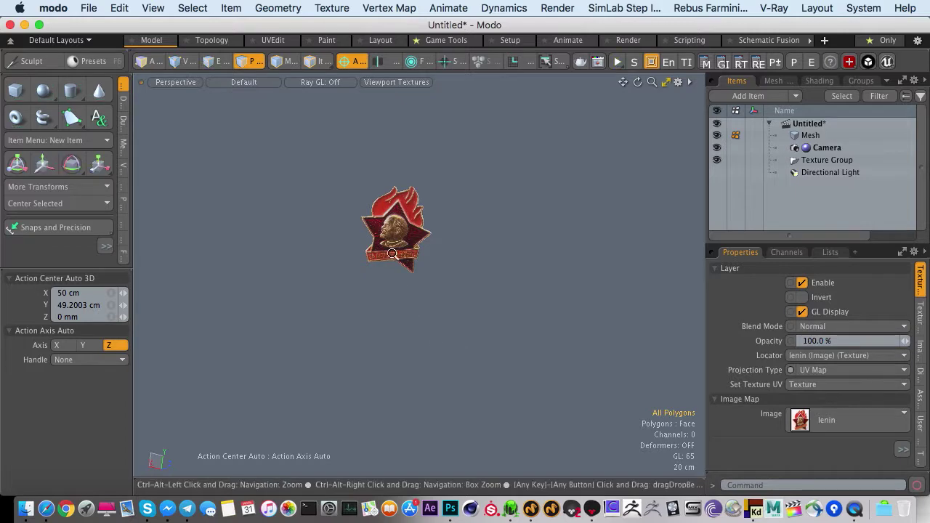
left_click_drag(428, 327, 439, 261, "ctrl+alt")
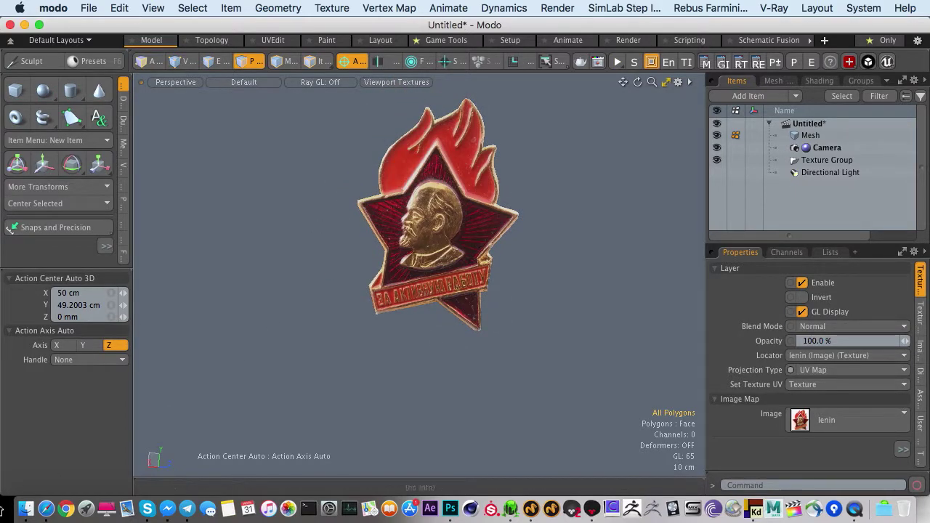
left_click(22, 509)
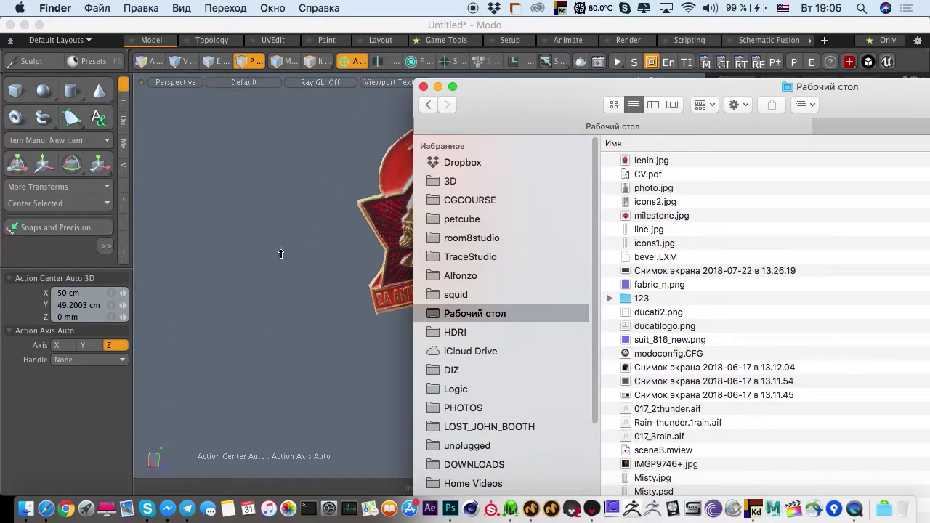
left_click(311, 281)
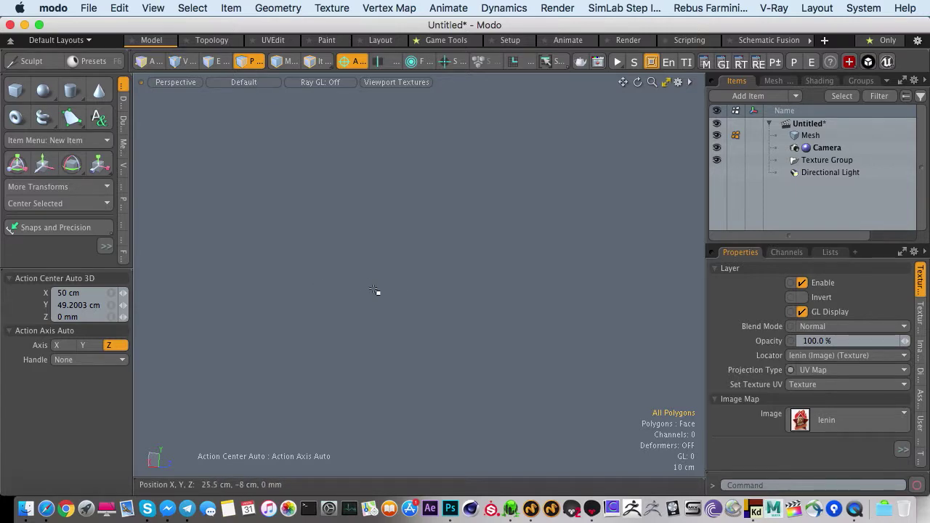
key("f")
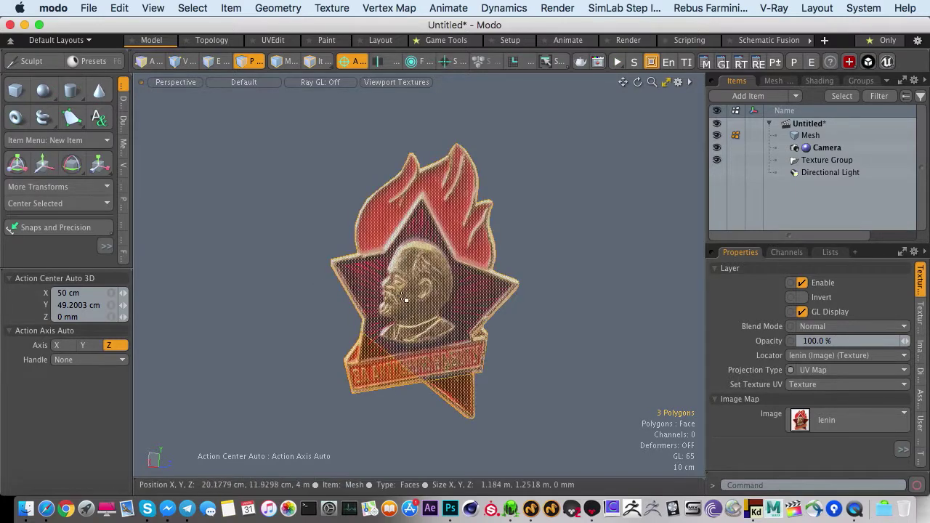
Hide the lenin image layer in the shader tree and deselect the badge's polygons
left_click_drag(396, 297, 223, 284, "ctrl+alt")
left_click(359, 292)
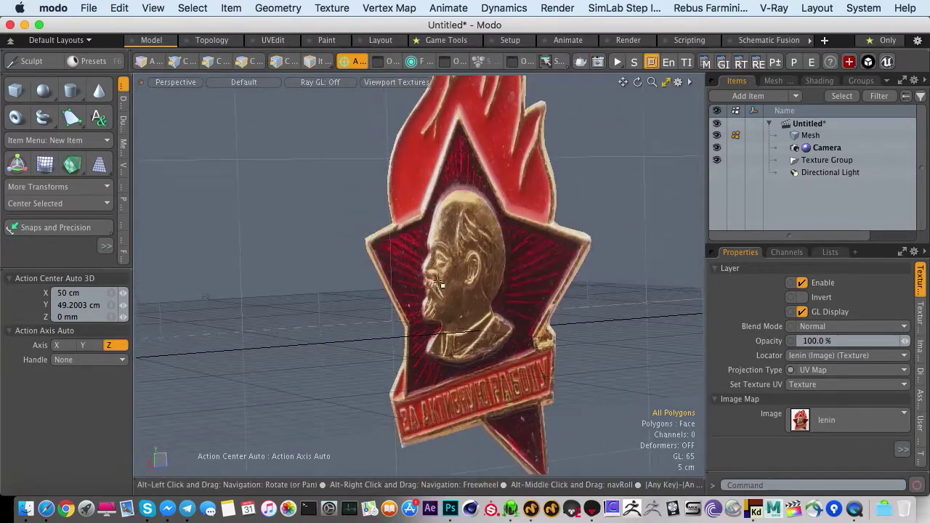
left_click(462, 320)
left_click_drag(461, 320, 434, 300, "alt")
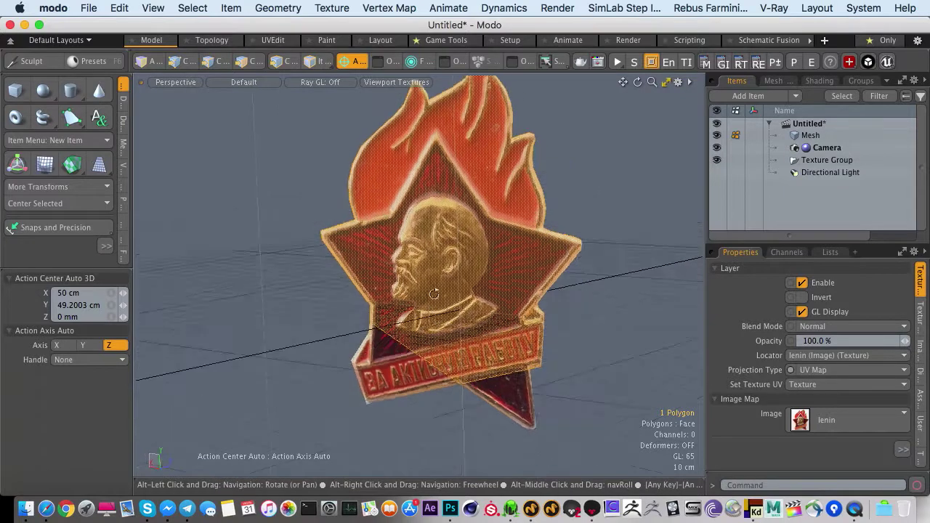
left_click_drag(427, 373, 506, 401, "shift")
left_click_drag(393, 275, 493, 256, "alt")
left_click(774, 82)
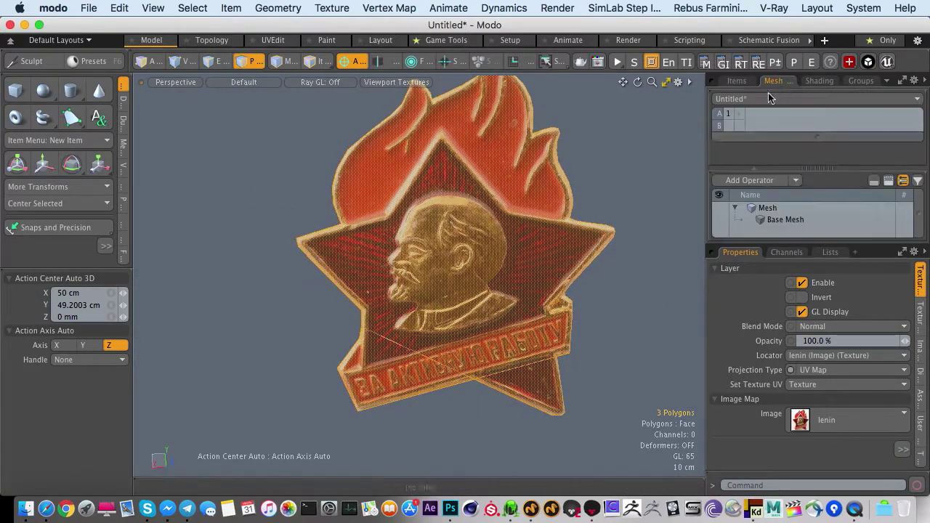
left_click(819, 80)
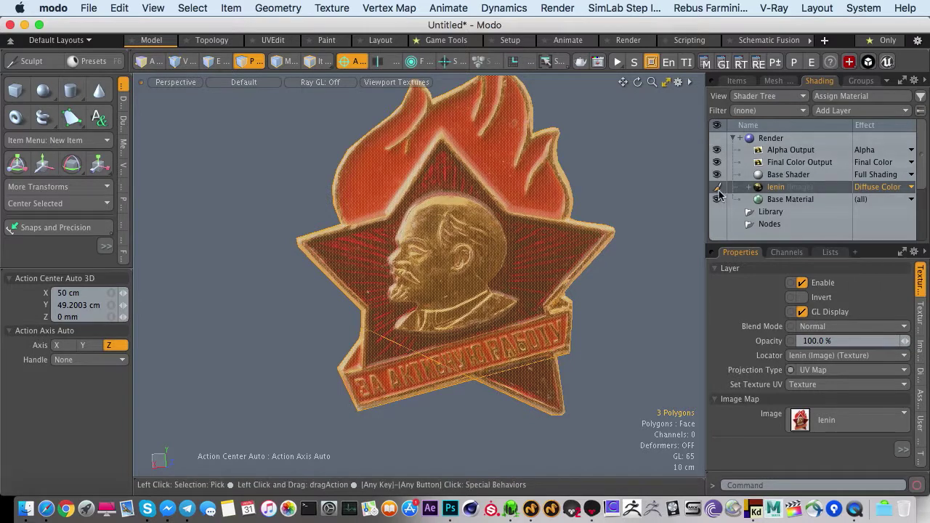
left_click(717, 188)
left_click(610, 318)
Select the badge's three front polygons and bevel them as a group with an inset of about 1.08 cm
left_click_drag(438, 270, 452, 250, "alt+shift")
left_click(412, 313)
left_click(440, 399, "shift")
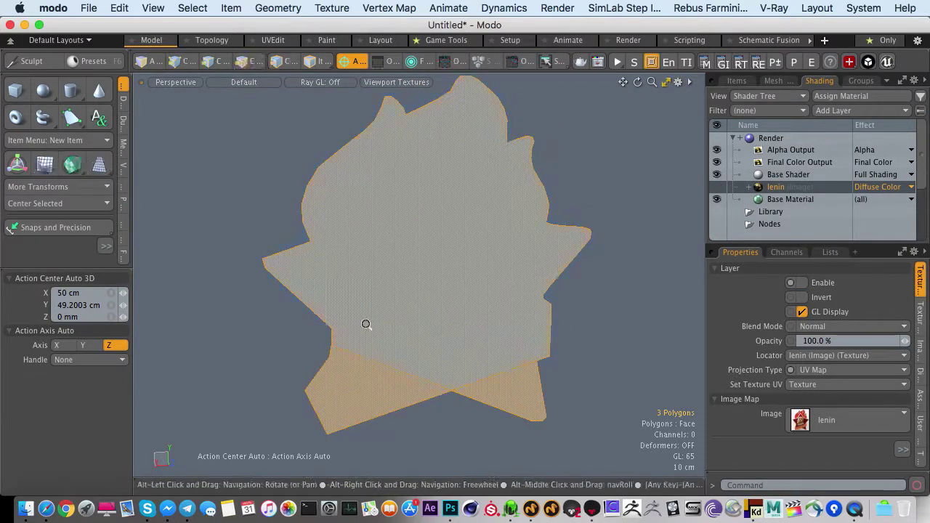
scroll(366, 322, "up", 2)
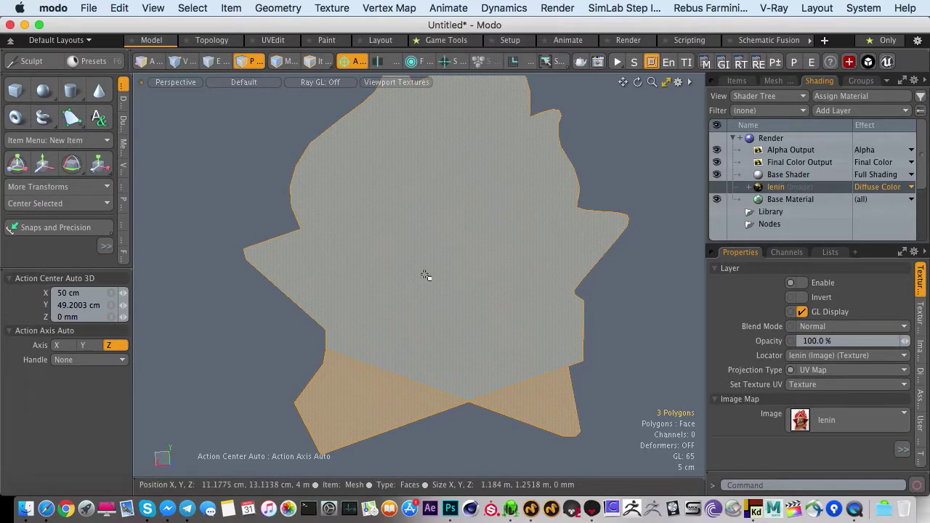
key("b")
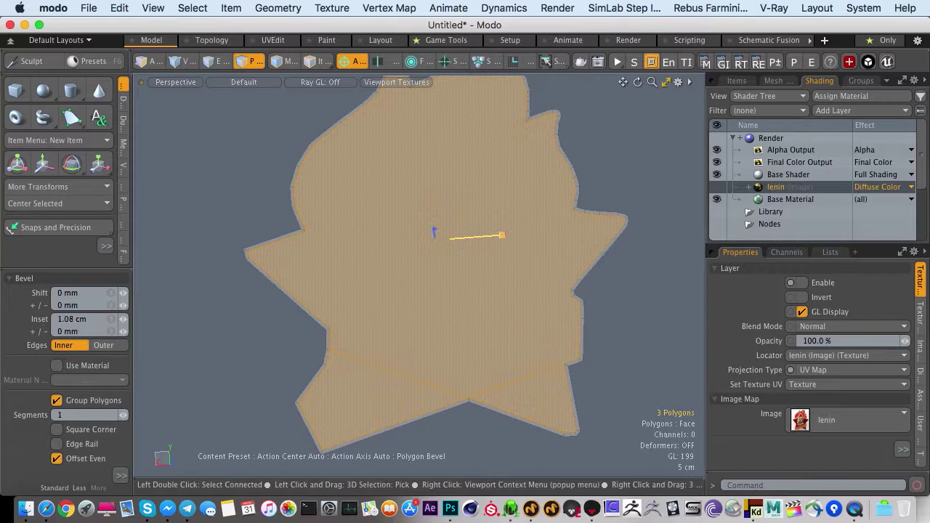
key("q")
Add an edge loop around the badge's border strip at about 32 %
left_click(251, 316)
left_click_drag(251, 315, 457, 259, "alt")
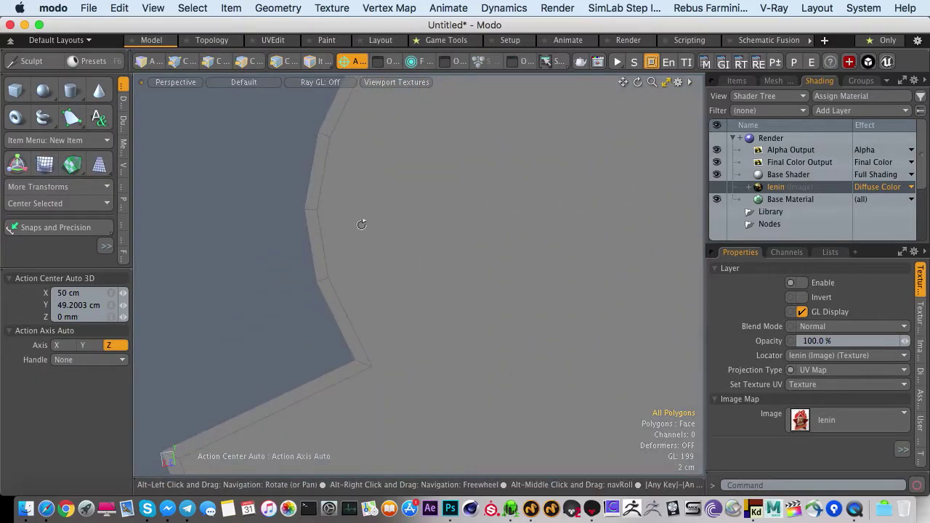
left_click_drag(361, 223, 461, 231, "alt")
key("alt+c")
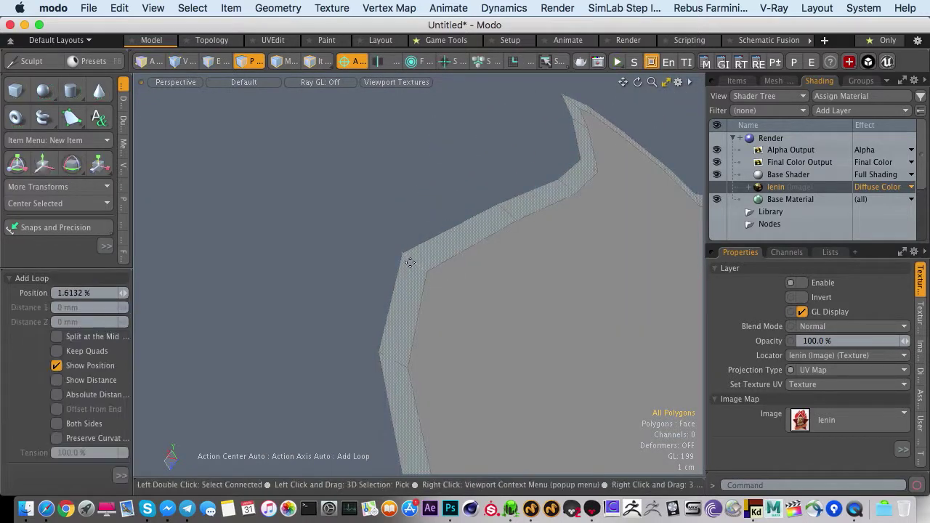
left_click_drag(412, 261, 420, 267)
key("space")
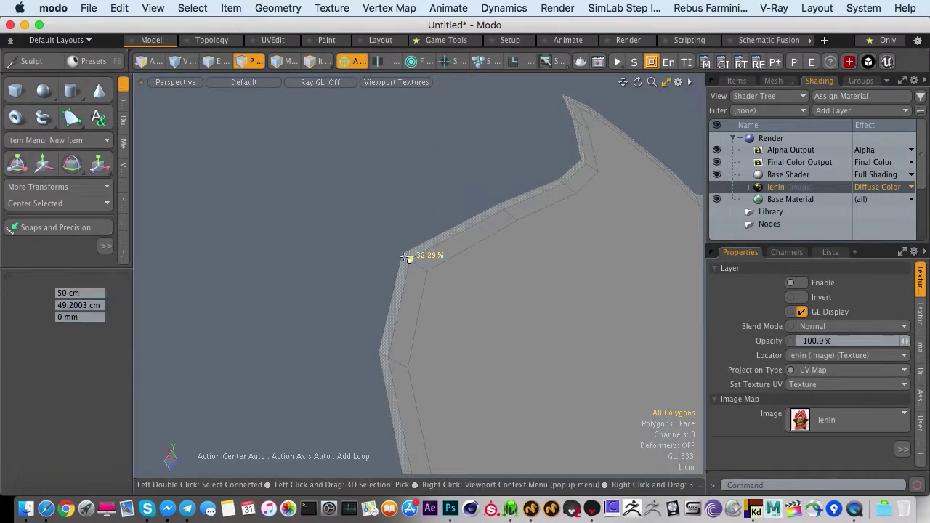
Select the badge's outer border edges and extend them backwards to give the badge thickness
key("a")
left_click_drag(419, 242, 544, 319, "alt")
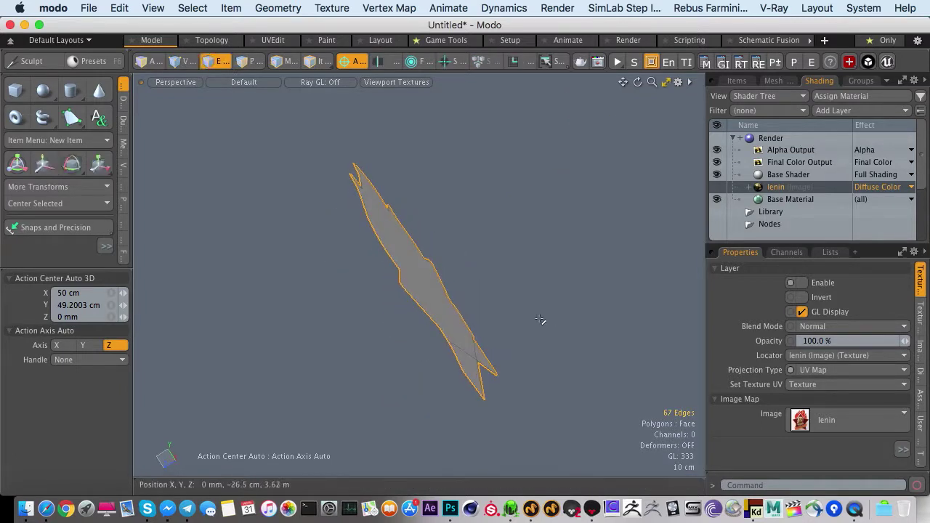
key("shift+w")
left_click_drag(392, 295, 505, 147)
key("space")
Preview the thickened badge as a subdivision surface and switch it back to plain polygons
scroll(432, 293, "up", 5)
key("shift+Tab")
key("Tab")
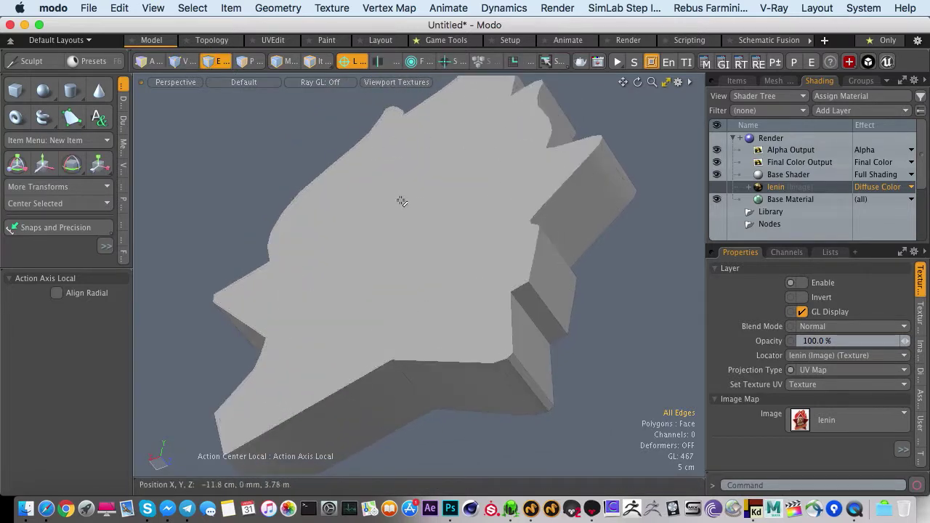
left_click_drag(521, 295, 441, 276, "alt")
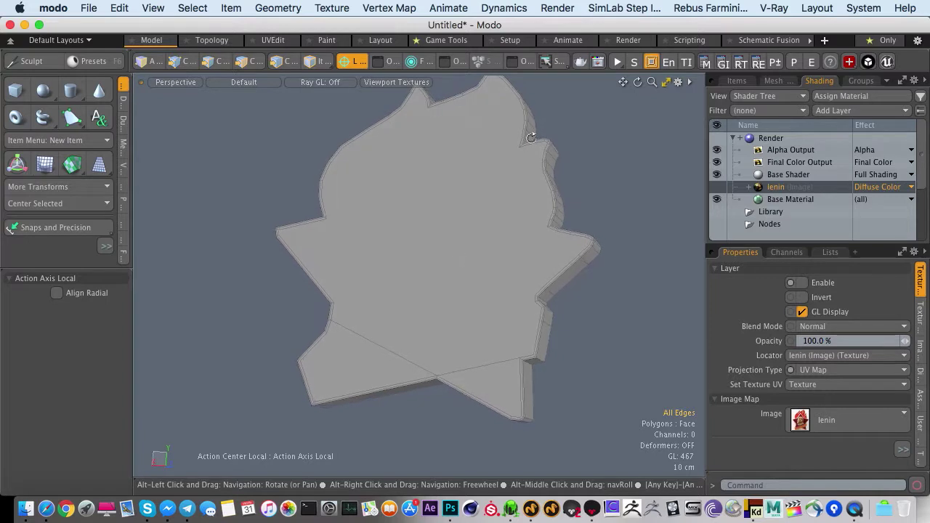
Split the front face across the base of the star's right arm between its two inner corner vertices
scroll(537, 235, "up", 5)
left_click_drag(526, 252, 533, 314, "alt")
key("1")
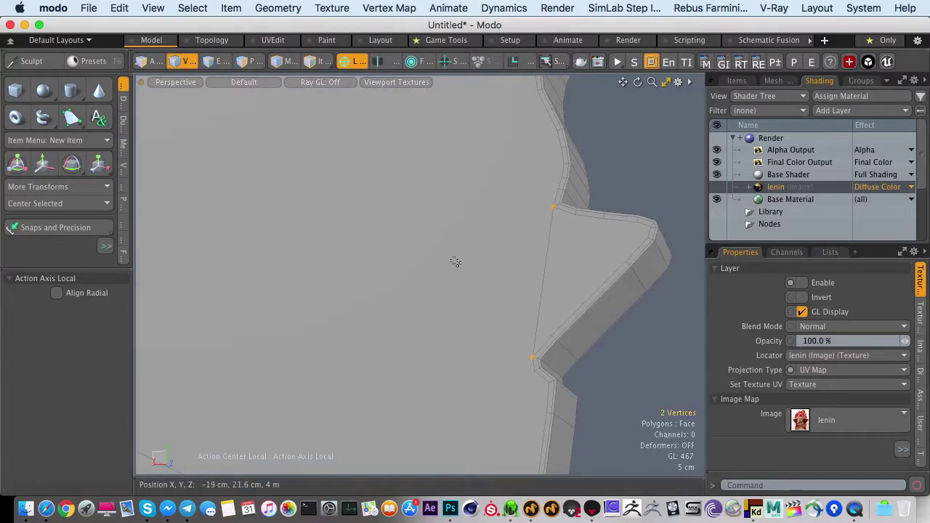
Split the front face across the base of the star's left arm between its two inner corner vertices
scroll(490, 275, "down", 6)
left_click_drag(424, 284, 403, 280, "alt")
scroll(312, 262, "up", 5)
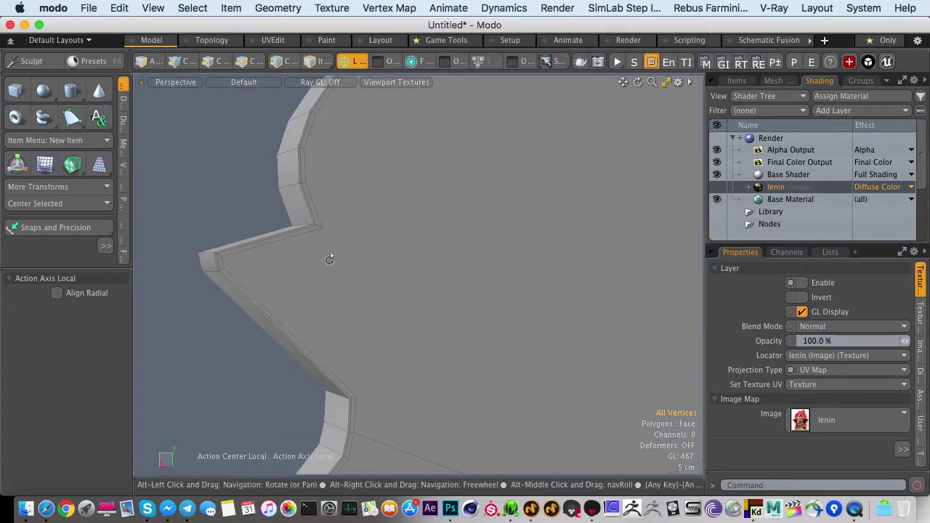
left_click(325, 231)
left_click(352, 326)
Split the front face across the bases of the small left flame tip and the right flame tip
left_click_drag(353, 327, 296, 282, "ctrl+alt")
left_click_drag(297, 281, 371, 268, "alt")
left_click_drag(442, 149, 575, 235, "ctrl+alt")
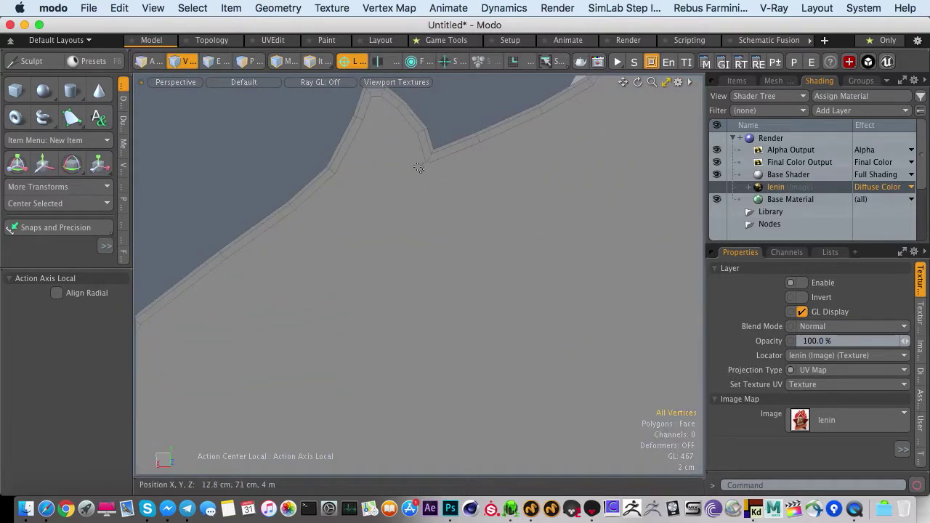
left_click(436, 236)
left_click_drag(436, 235, 208, 244, "alt+shift")
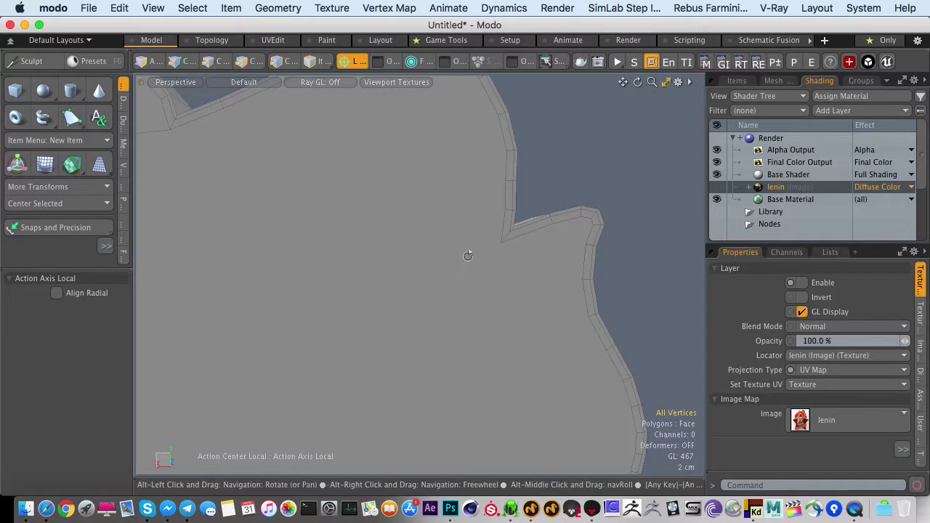
left_click_drag(470, 254, 542, 359, "alt")
scroll(472, 236, "down", 5)
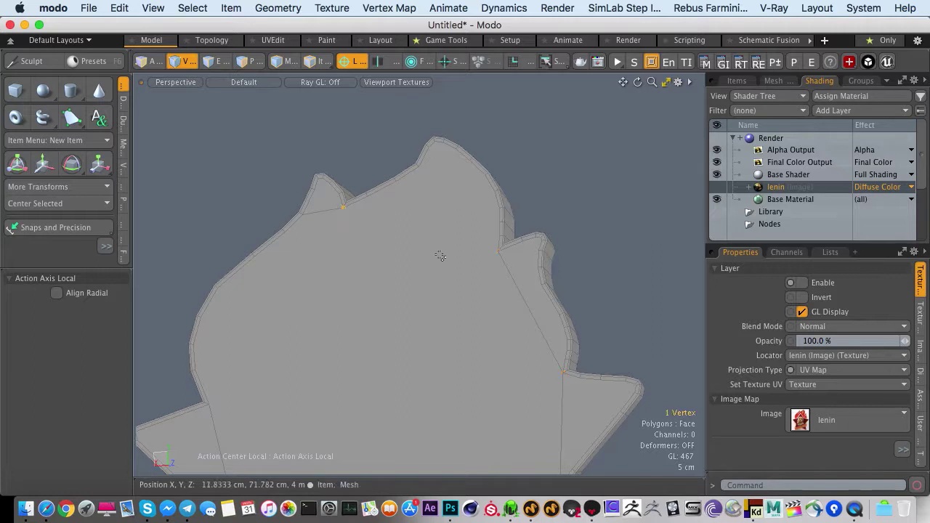
Split the front face between the flame notches, along the left flame, and across the star between the arms' lower corners
left_click_drag(425, 283, 376, 187, "alt")
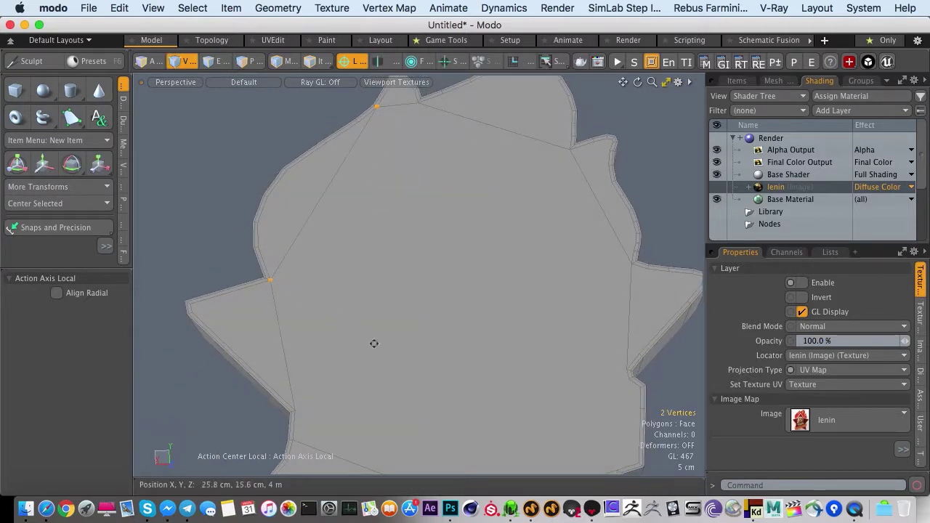
left_click_drag(374, 343, 388, 247, "alt")
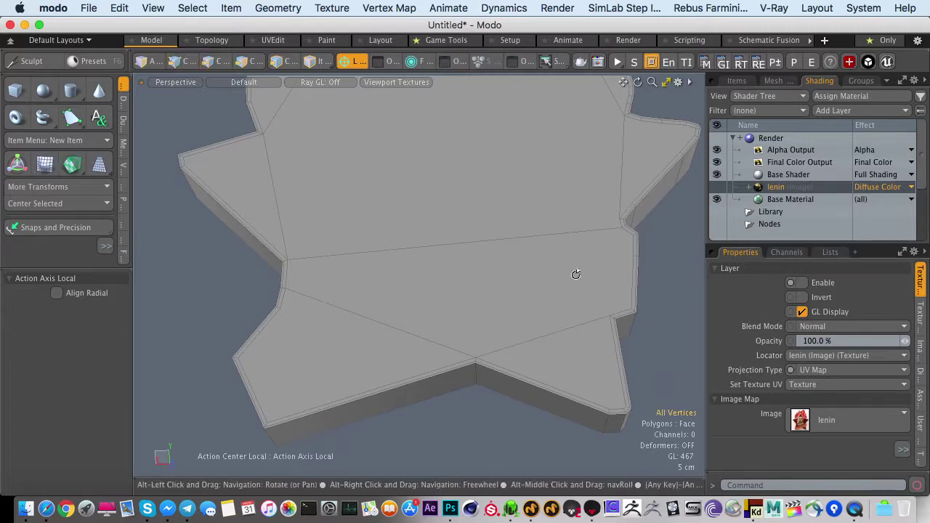
left_click(620, 230)
Divide the star's middle diagonally and between the arms' upper corners, and split the large flame between opposite outline vertices
left_click_drag(572, 288, 536, 324, "alt")
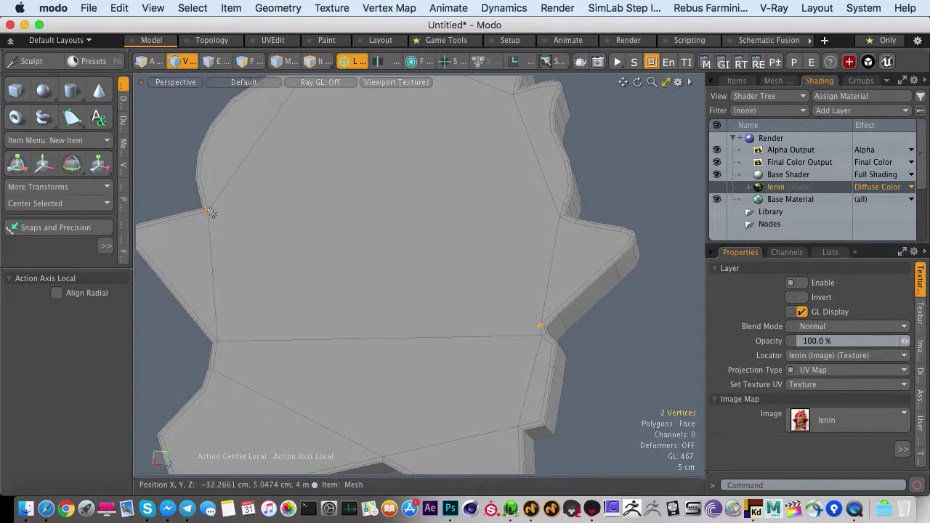
left_click_drag(256, 263, 339, 342, "alt")
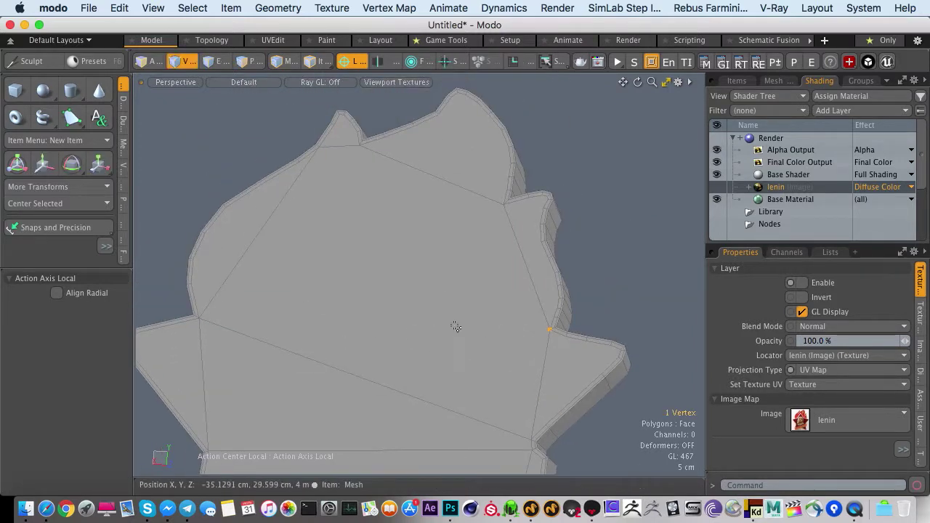
left_click_drag(325, 251, 507, 306, "alt")
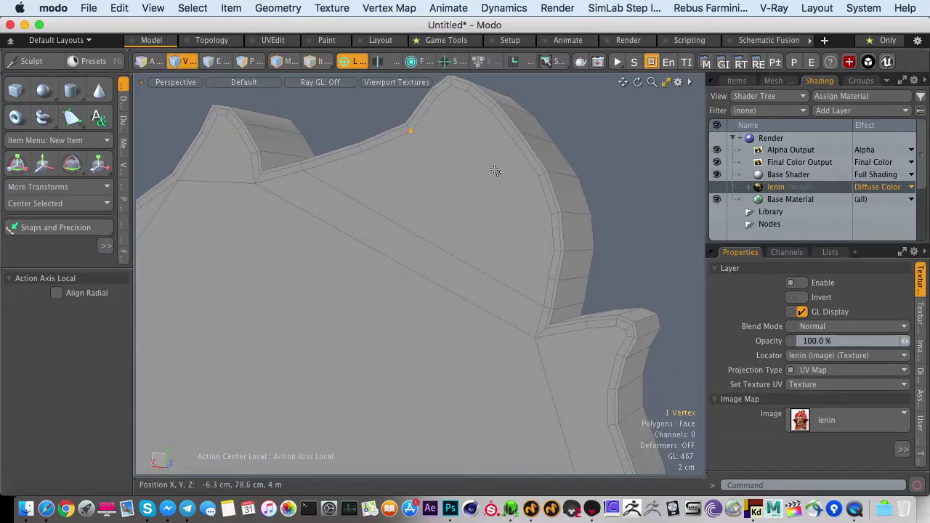
left_click_drag(299, 192, 326, 310, "alt")
Preview the badge with Catmull-Clark subdivision, inspect the right flame's edge, and turn subdivision off
key("shift+Tab")
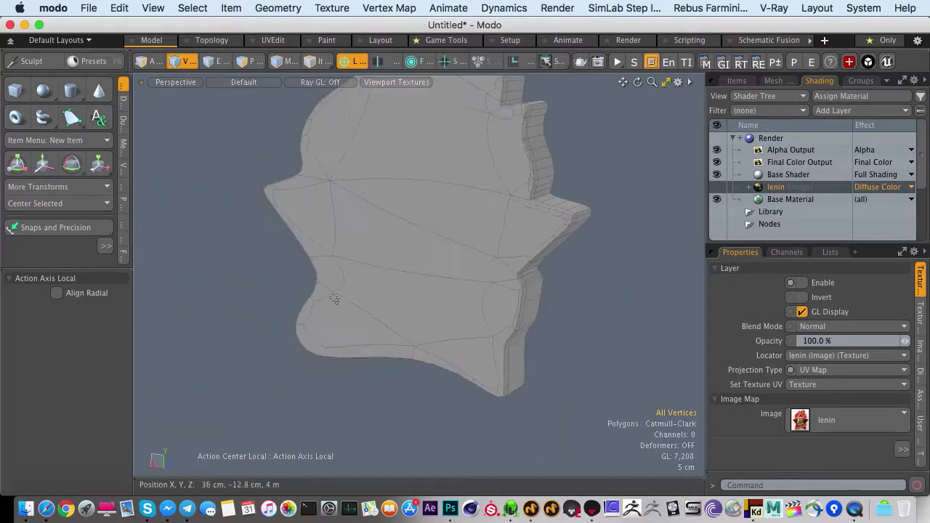
left_click_drag(400, 274, 430, 230, "alt")
left_click_drag(430, 230, 596, 242, "alt+shift")
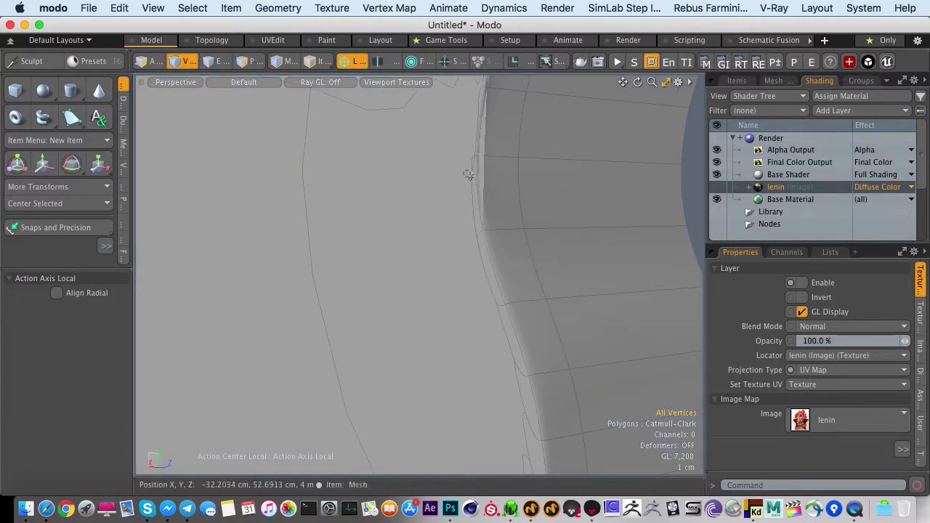
key("shift+Tab")
Split the right flame tip from its notch to the outline and check it with Catmull-Clark subdivision
left_click_drag(462, 160, 494, 223, "ctrl+alt")
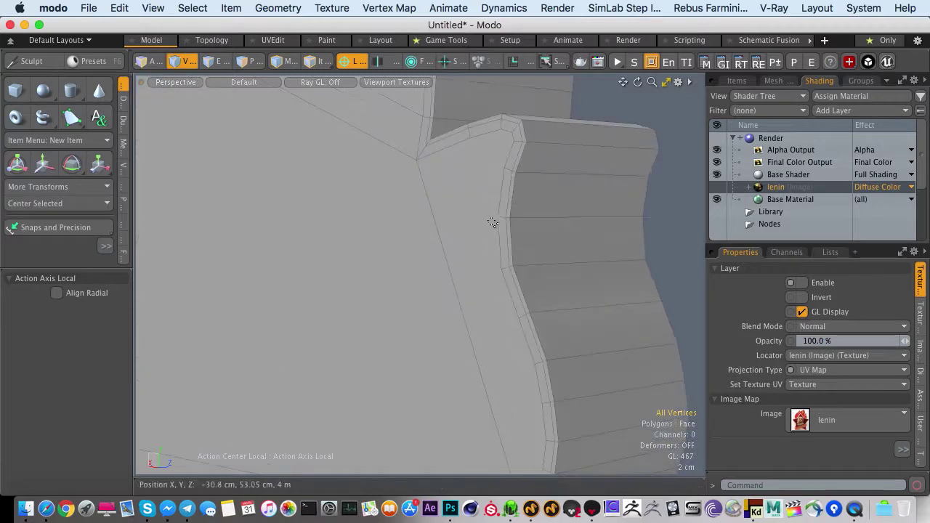
key("Tab")
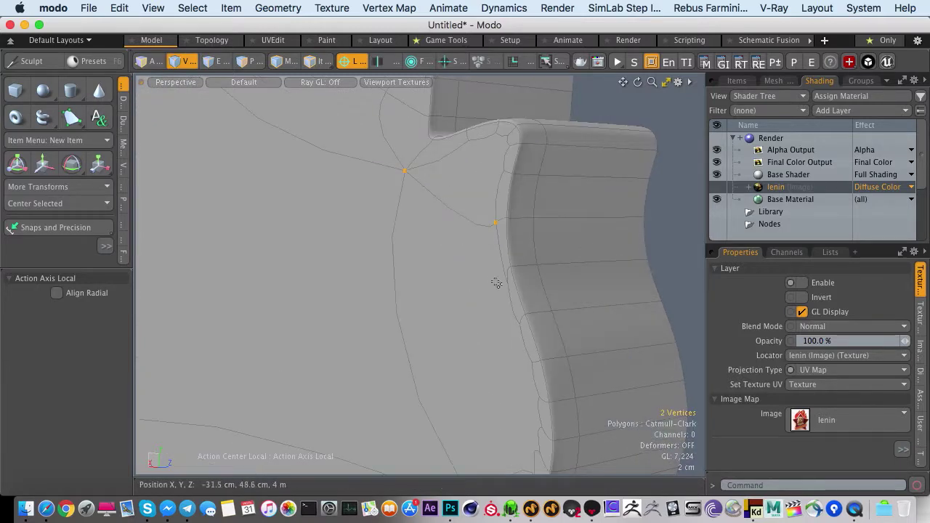
key("shift+Tab")
left_click_drag(455, 291, 363, 295, "ctrl+alt")
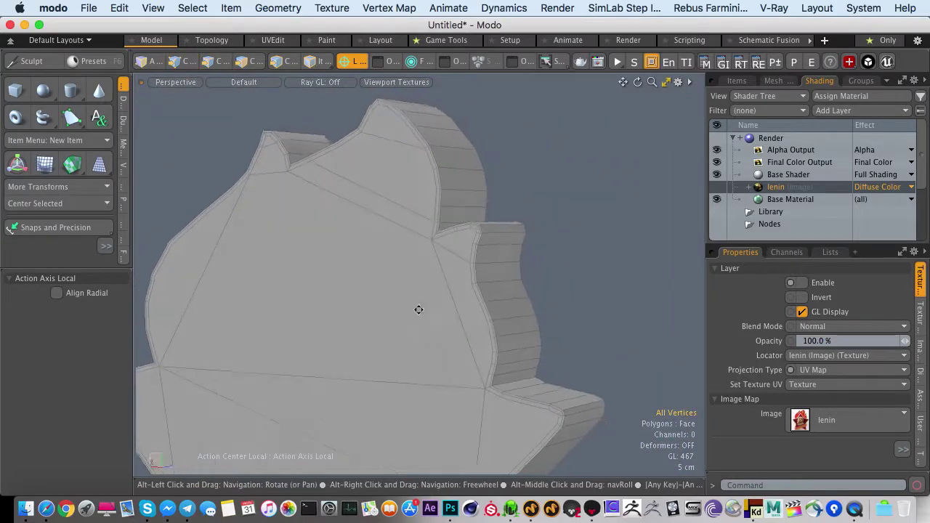
Examine the badge's front face, rim and side walls from several angles
left_click_drag(420, 310, 529, 276, "alt+shift")
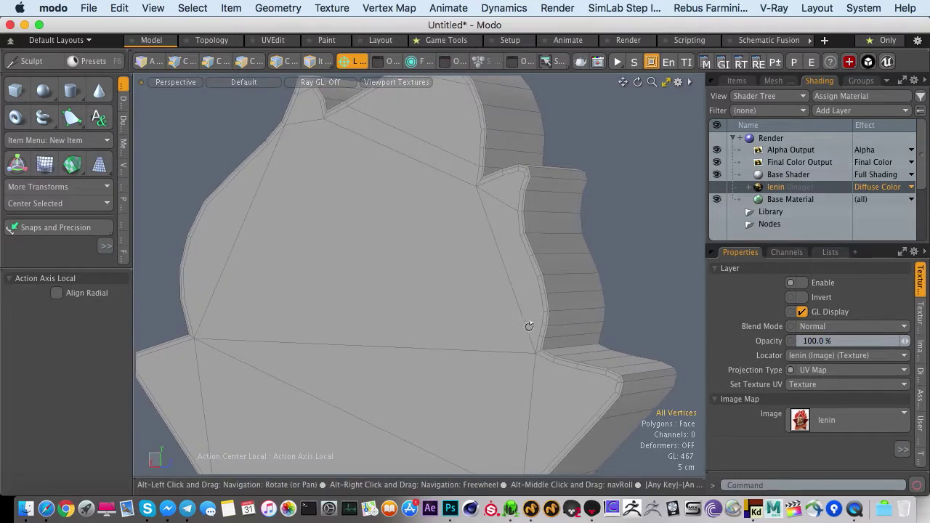
left_click_drag(528, 326, 438, 269, "ctrl+alt")
key("1")
left_click_drag(313, 289, 380, 303, "alt")
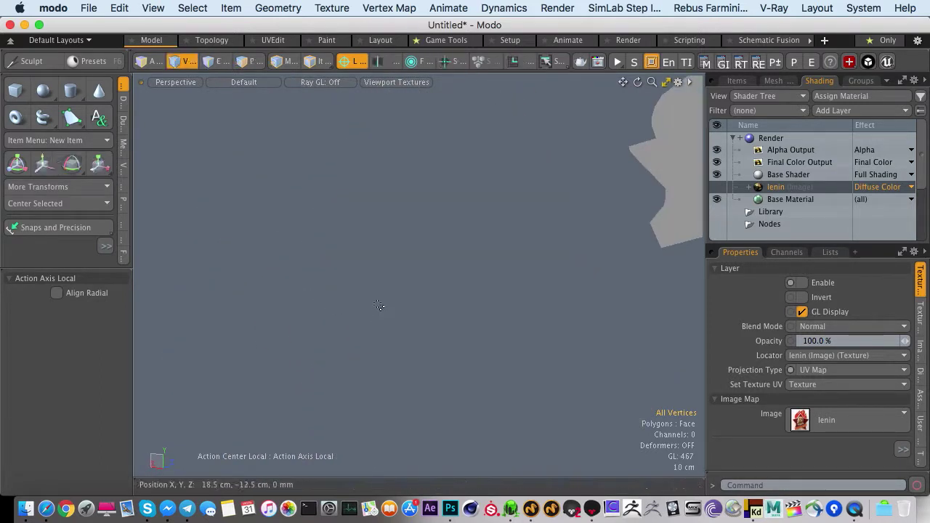
key("3")
key("shift+a")
left_click_drag(469, 291, 545, 288, "ctrl+alt")
left_click(583, 284)
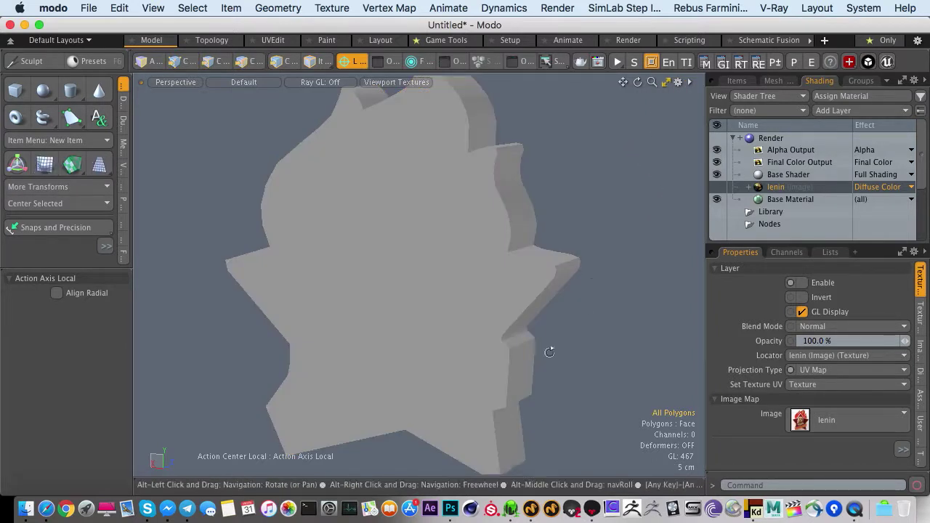
left_click_drag(550, 353, 402, 312, "alt")
left_click_drag(454, 256, 524, 254, "ctrl+alt")
left_click_drag(320, 308, 429, 315, "alt")
Bevel the edge loop around the badge's front rim 5.7 mm wide with a Round edge shape and a raised round level
left_click_drag(486, 283, 584, 305, "ctrl+alt")
key("2")
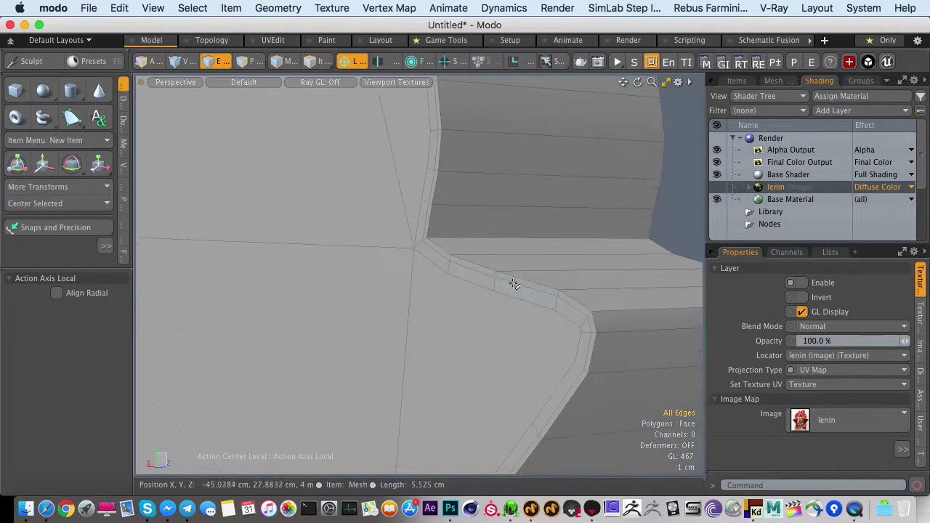
left_click_drag(511, 285, 458, 259, "alt")
key("b")
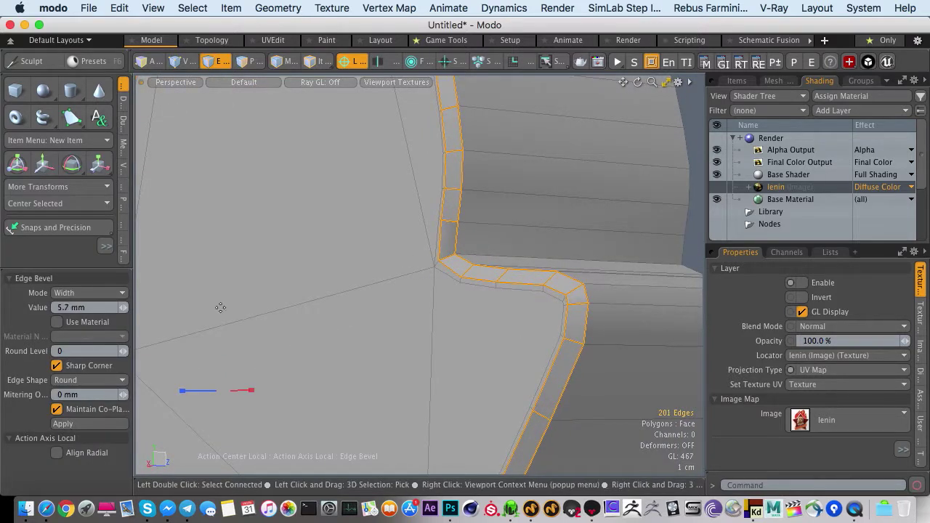
left_click(124, 350)
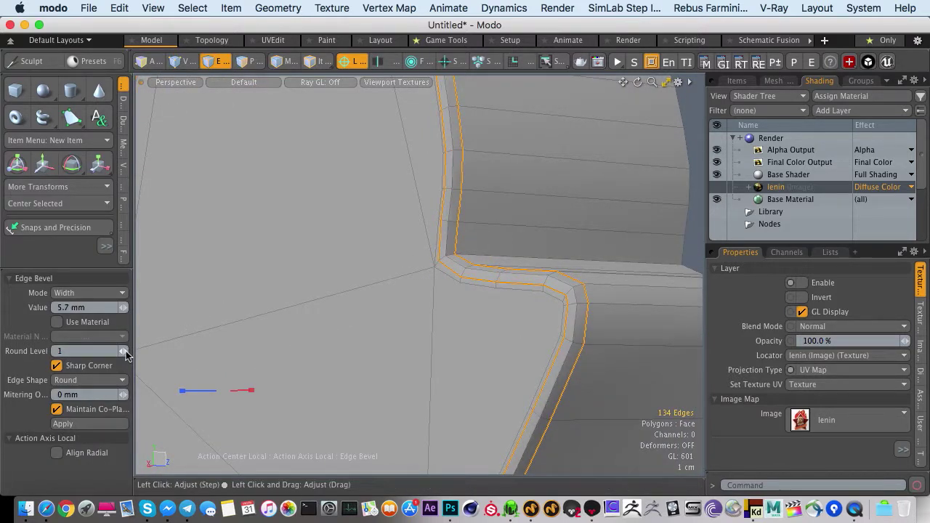
left_click(126, 352)
key("space")
left_click_drag(451, 248, 482, 209, "ctrl+alt")
left_click(599, 198)
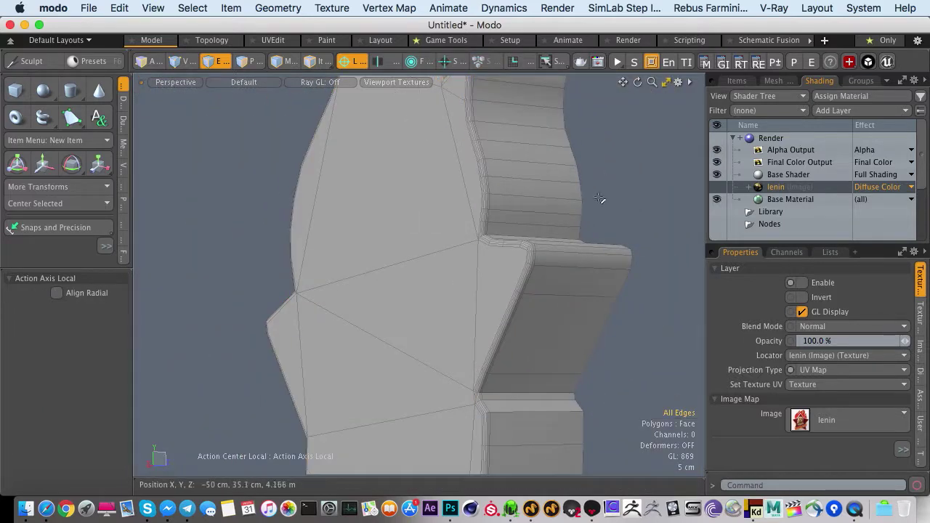
key("Delete")
left_click_drag(301, 228, 370, 269, "alt")
key("space")
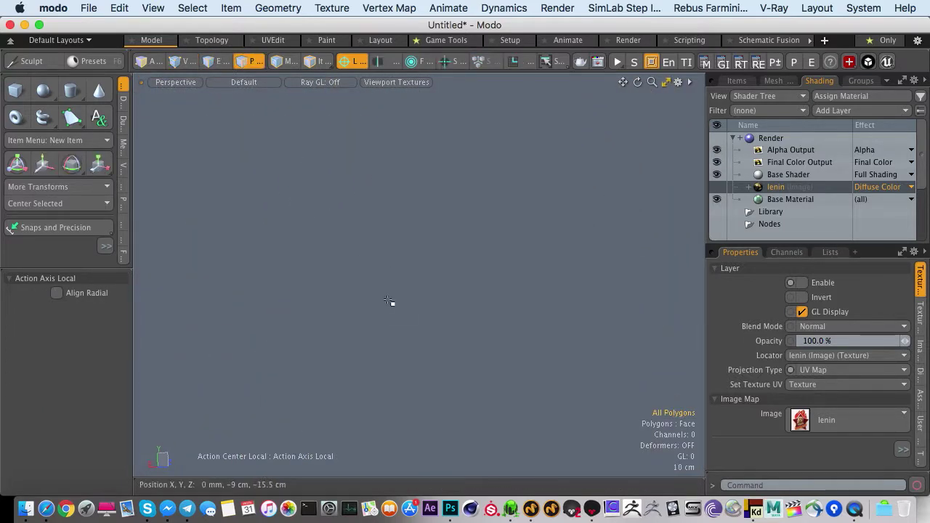
key("ctrl+z")
Make the lenin image layer visible again so the photo texture shows on the badge
left_click(287, 272)
left_click_drag(286, 271, 487, 177, "alt")
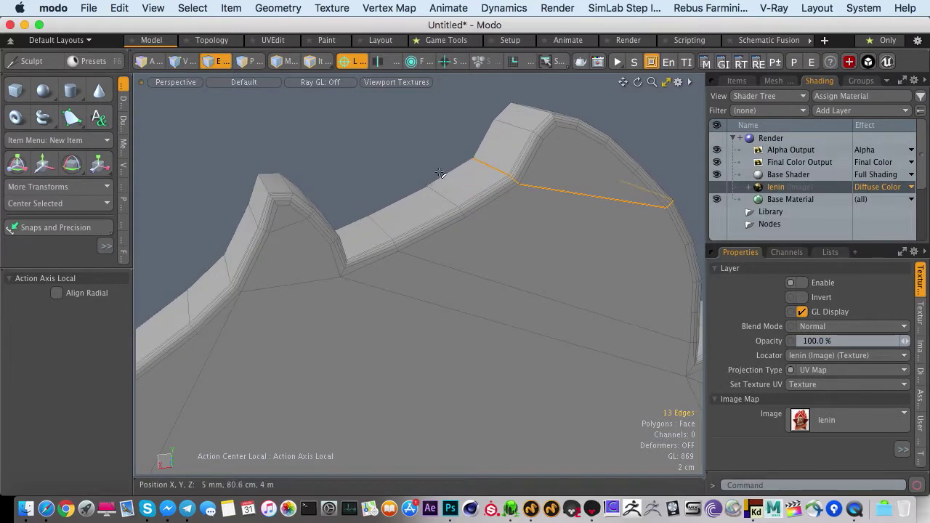
left_click_drag(436, 166, 441, 236, "alt")
key("2")
left_click(716, 187)
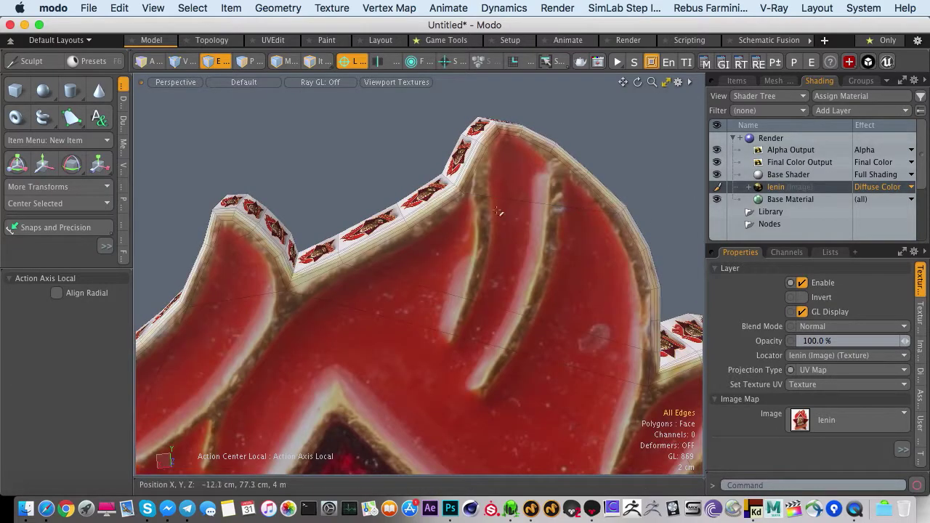
Select the whole band of polygons that forms the badge's side wall
left_click_drag(337, 169, 475, 289, "alt")
key("3")
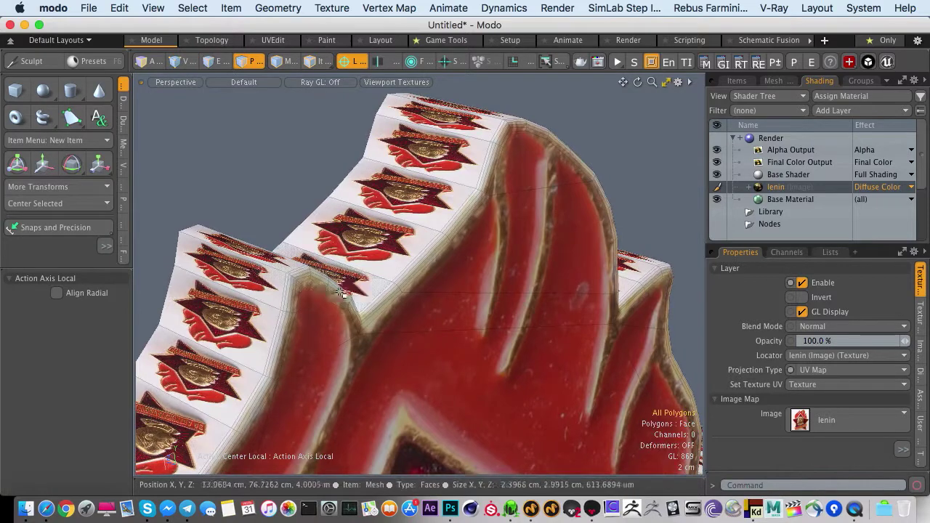
key("Delete")
key("ctrl+z")
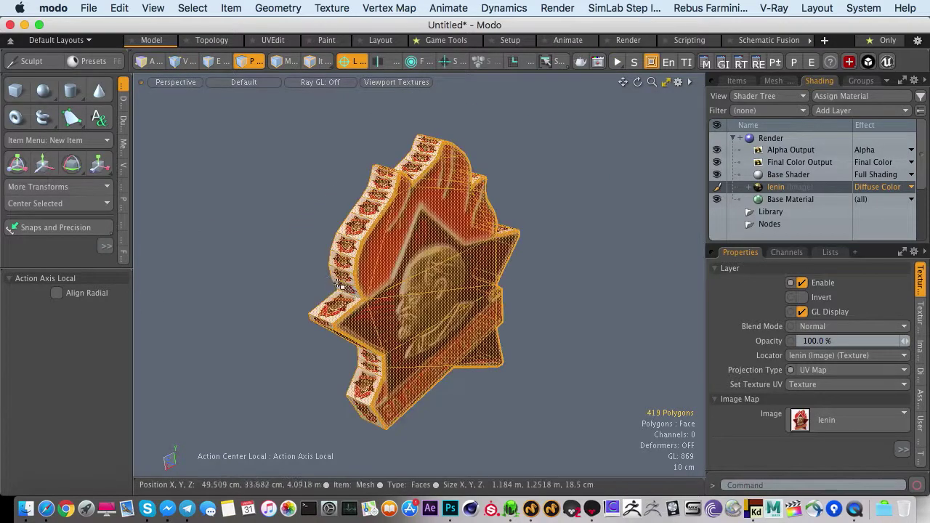
left_click_drag(341, 287, 383, 273, "alt")
left_click_drag(458, 186, 467, 217)
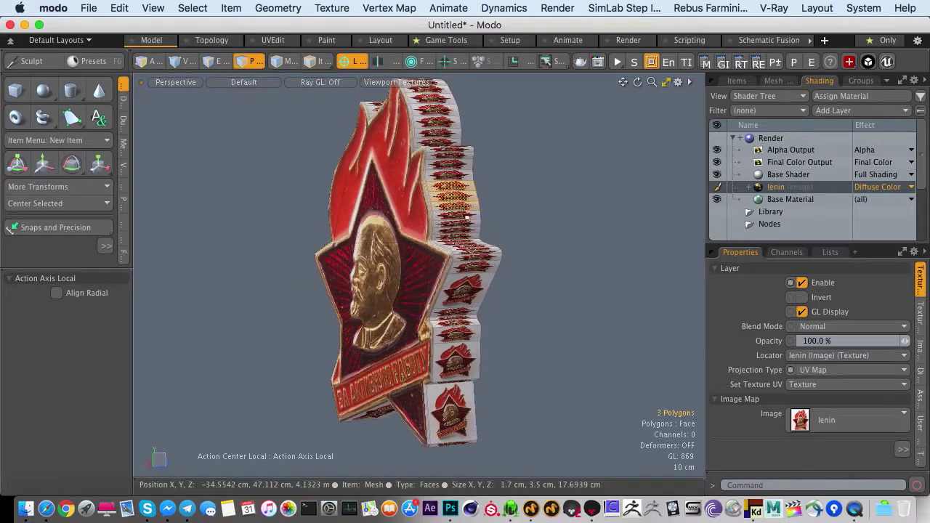
double_click(450, 225)
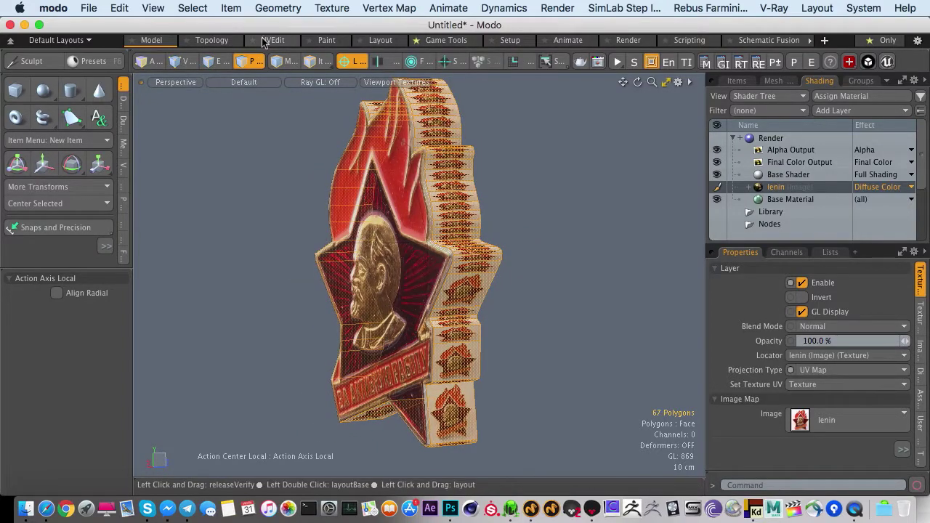
Isolate the side wall for UV editing and unwrap it using one cross edge on the wall as the seam
left_click(269, 40)
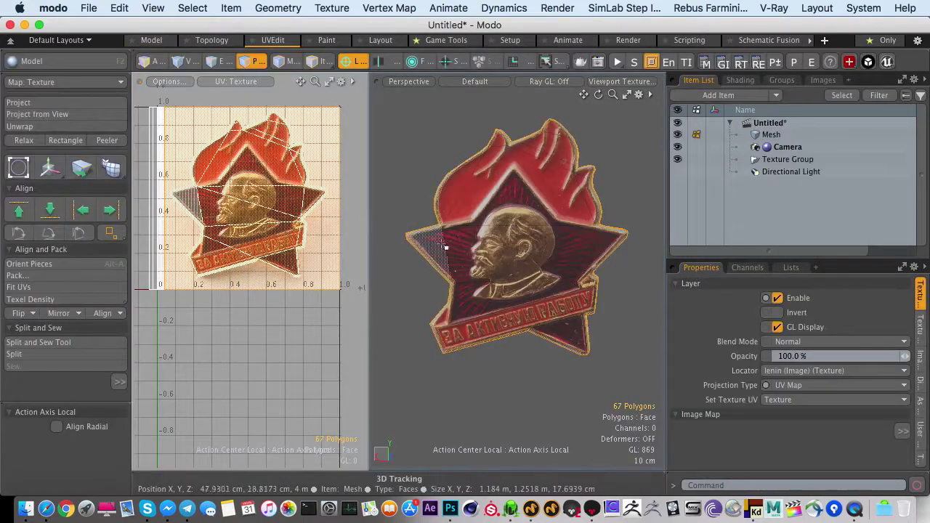
left_click_drag(443, 251, 552, 270, "alt")
key("shift+h")
key("2")
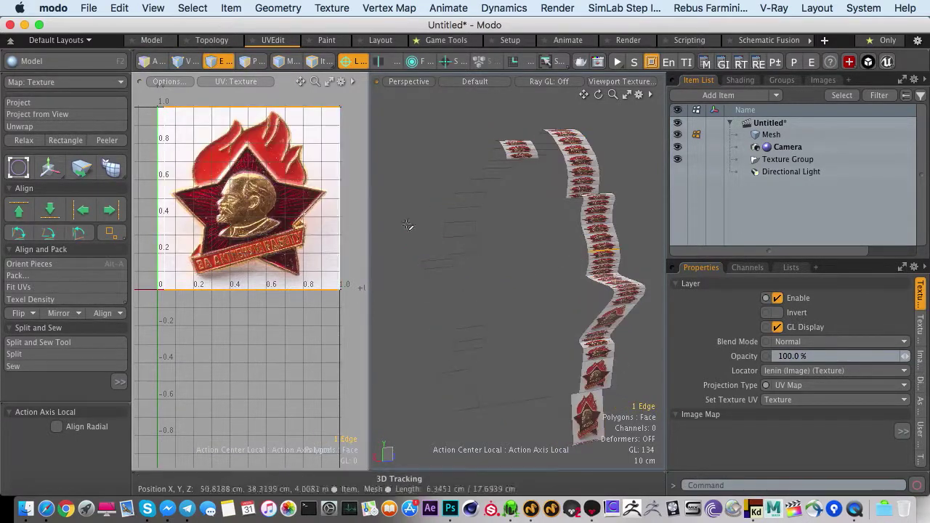
left_click(272, 194)
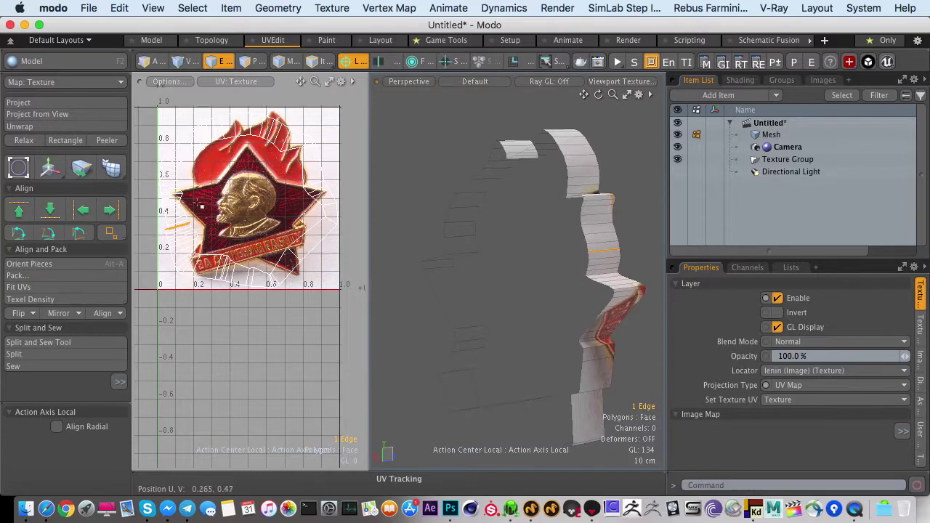
Select the side wall's whole UV island and straighten it into a rectangular strip
key("3")
double_click(176, 206)
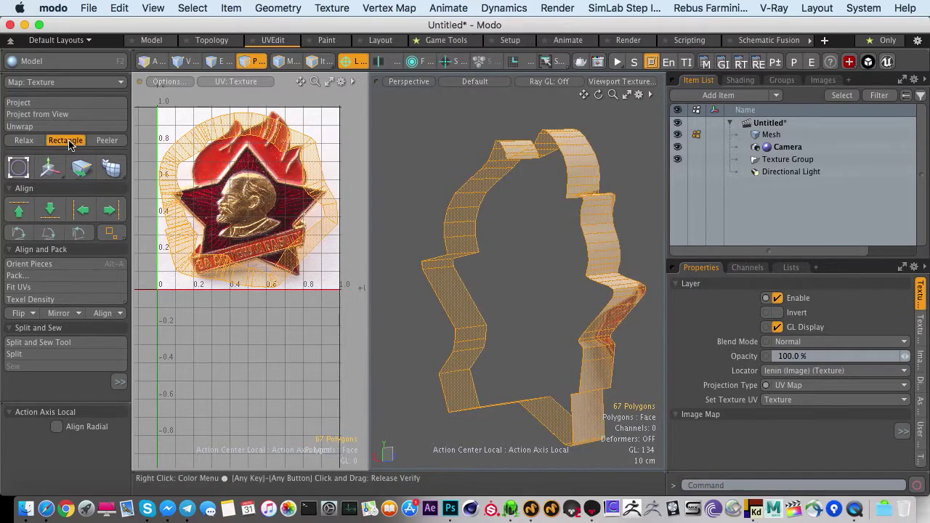
left_click(67, 140)
left_click(441, 139)
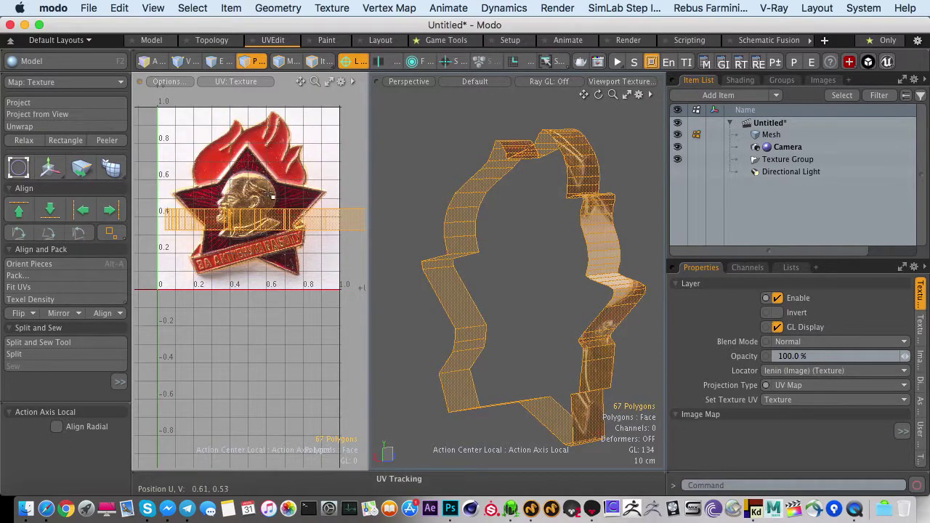
Turn the side wall's UV strip upright, scale it to 126% and place it over the white right margin of the badge image
left_click_drag(270, 195, 203, 187, "alt")
key("y")
left_click_drag(318, 172, 205, 183, "alt")
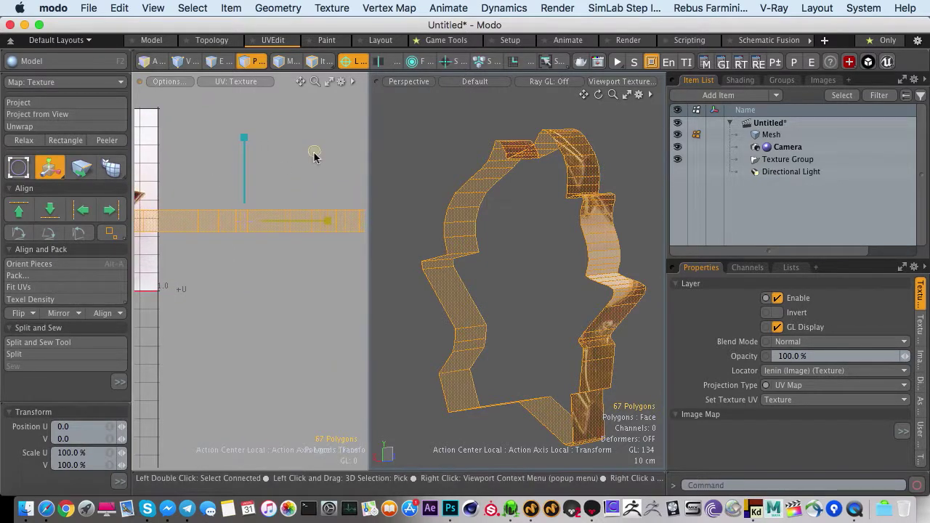
left_click_drag(314, 153, 269, 158)
key("e")
left_click_drag(168, 181, 196, 290, "ctrl")
key("w")
left_click_drag(245, 220, 276, 193)
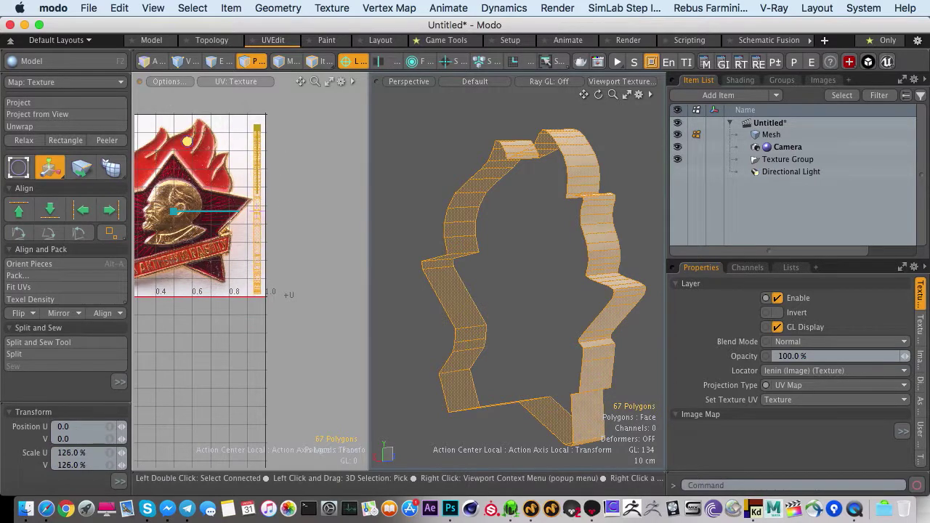
Fine-tune the upright UV strip's placement within the image's white margin, then deselect it
key("w")
left_click_drag(258, 211, 257, 207)
key("r")
key("q")
left_click(322, 190)
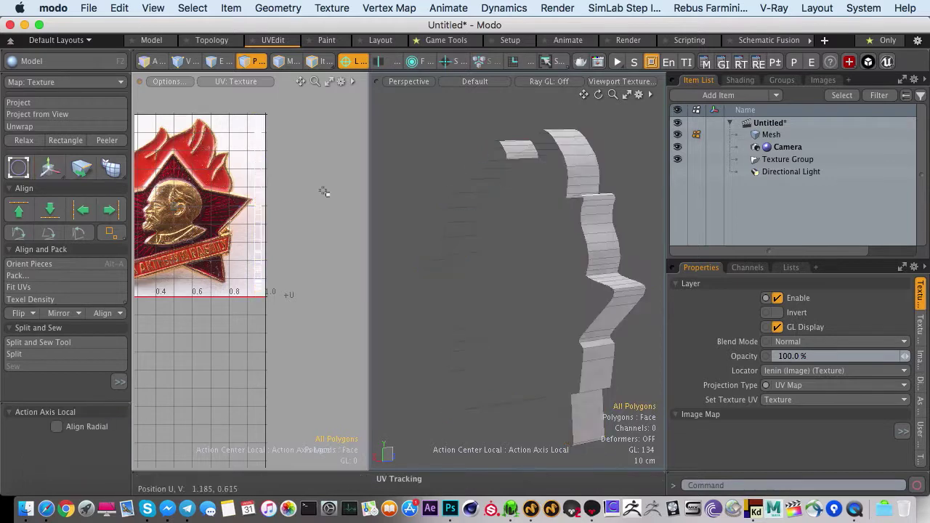
Unhide the rest of the badge and check the textured front together with the white side walls
key("h")
key("u")
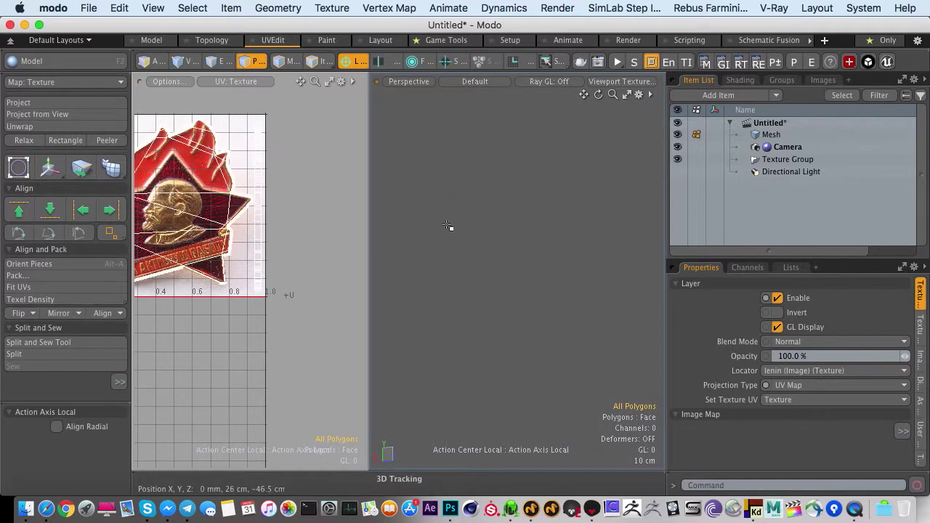
key("u")
left_click(419, 208)
left_click_drag(419, 208, 485, 247, "ctrl+alt")
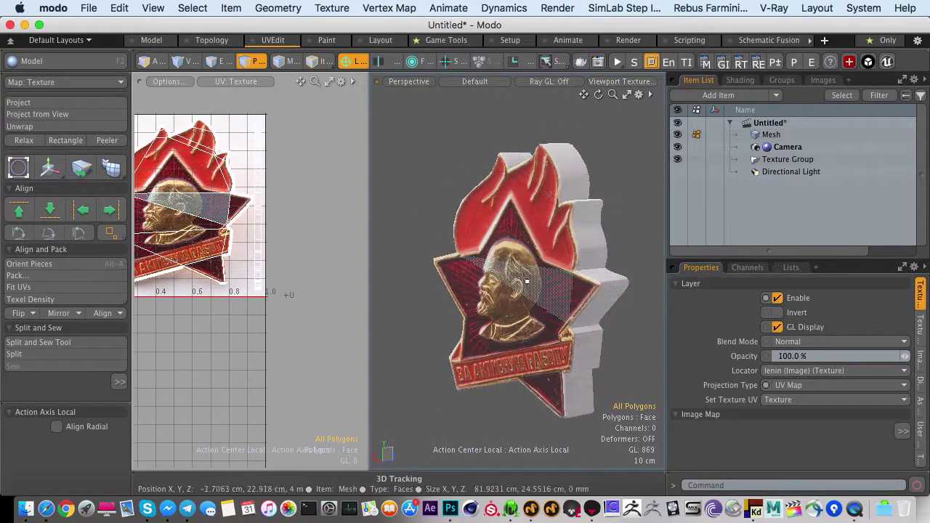
left_click_drag(525, 279, 508, 254, "alt")
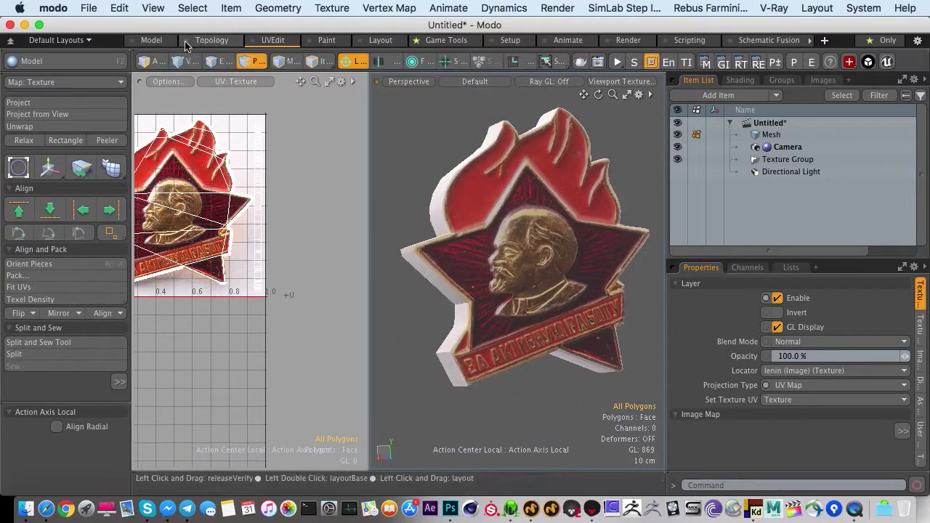
Return to the modelling layout and examine where the badge stands relative to the scene origin
left_click(159, 43)
left_click_drag(370, 241, 472, 276, "alt")
left_click_drag(473, 276, 410, 253, "ctrl+alt")
left_click_drag(410, 253, 385, 245, "alt")
mouse_move(539, 264)
left_mouse_down("alt")
mouse_move(440, 260)
mouse_move(467, 262)
mouse_move(379, 320)
mouse_move(342, 259)
mouse_move(541, 247)
left_mouse_up("alt")
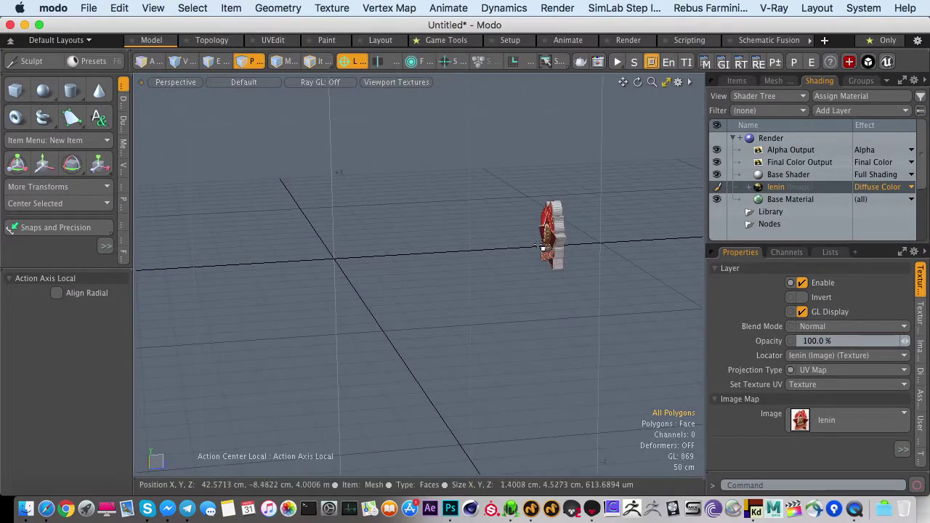
Set the action center to Automatic and move the whole badge along Z to the scene origin
key("w")
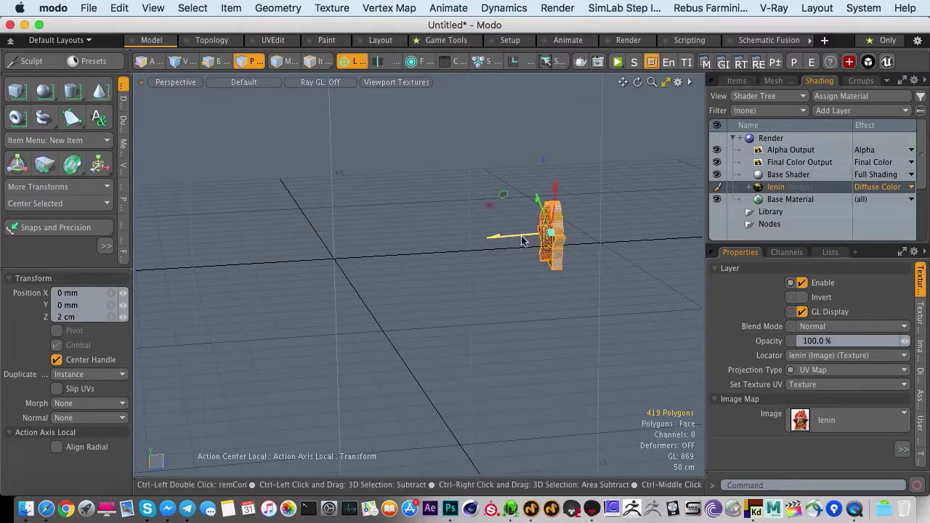
key("super+z")
left_click_drag(577, 237, 361, 274)
key("a")
key("super+z")
key("e")
key("w")
key("q")
left_click(307, 282)
key("a")
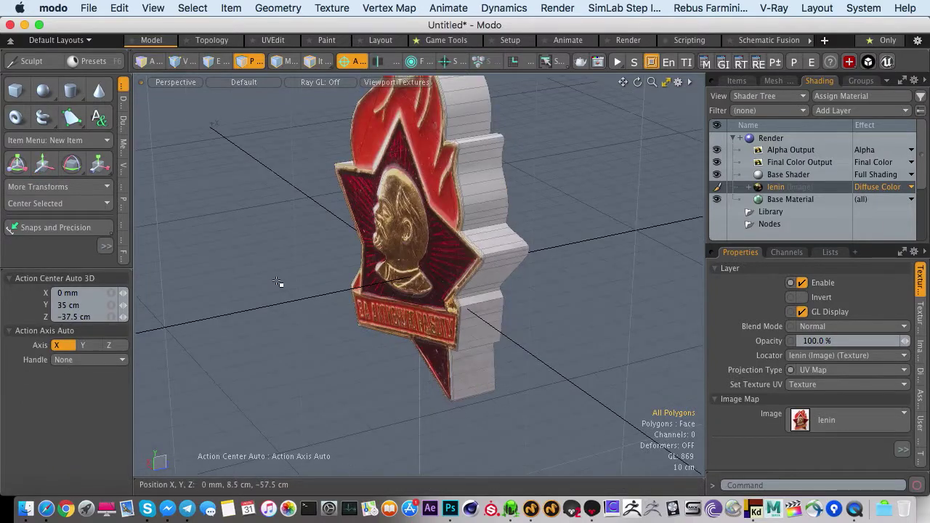
Examine the badge's front face, side walls and left-hand outline corners up close
left_click_drag(277, 282, 542, 263, "alt")
scroll(526, 260, "down", 8)
key("a")
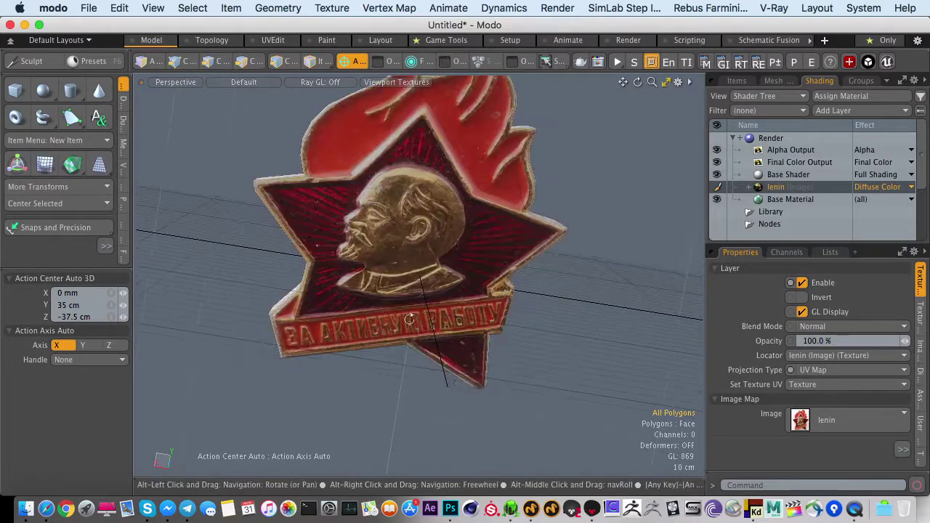
left_click_drag(320, 256, 404, 257, "alt")
left_click_drag(308, 198, 396, 251, "ctrl+alt")
mouse_move(396, 251)
left_mouse_down("alt+shift")
mouse_move(385, 236)
mouse_move(412, 243)
left_mouse_up("alt+shift")
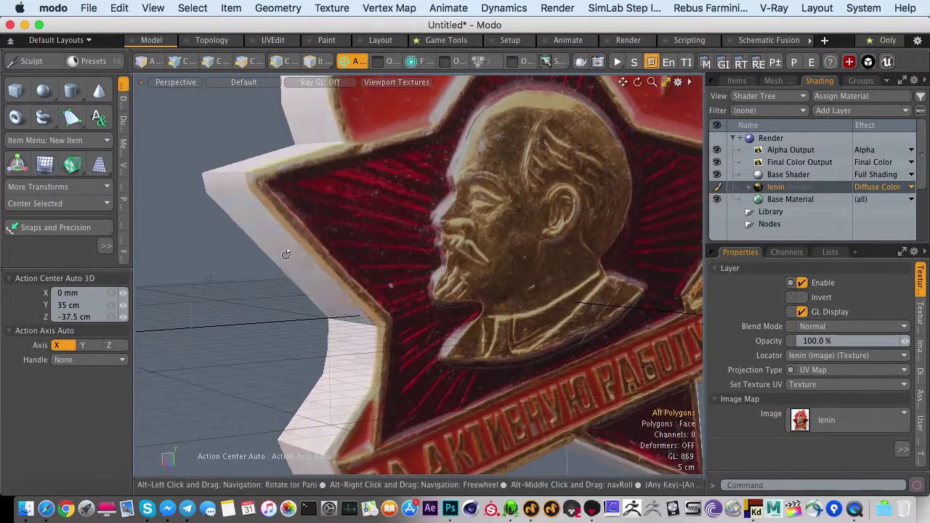
left_click_drag(343, 266, 274, 298, "alt")
scroll(308, 366, "up", 3)
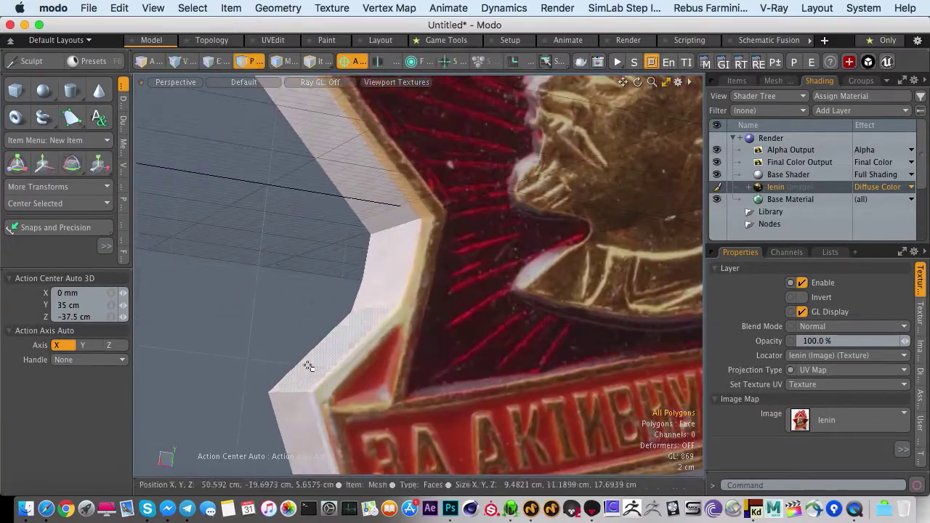
Bevel the two corner edges at the ribbon's left end 7.8 mm wide with a Round edge shape
left_click_drag(290, 393, 262, 251, "alt")
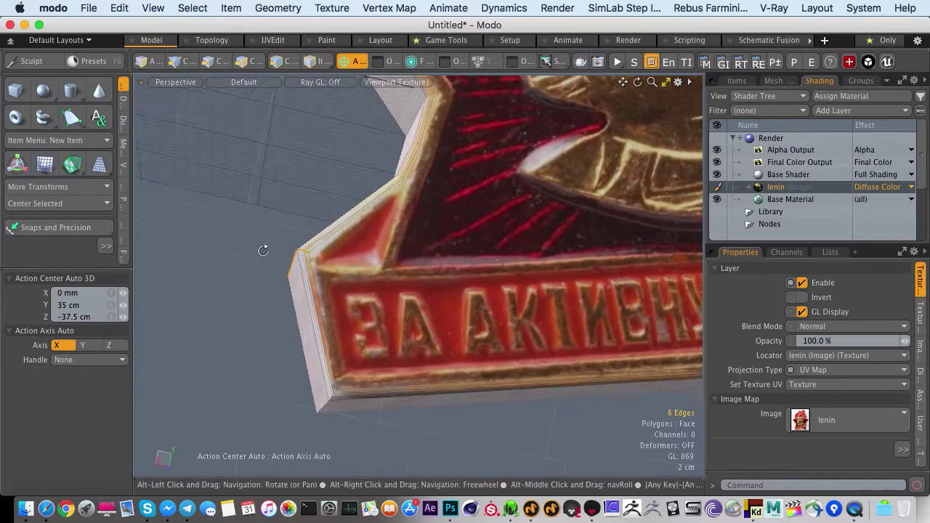
key("b")
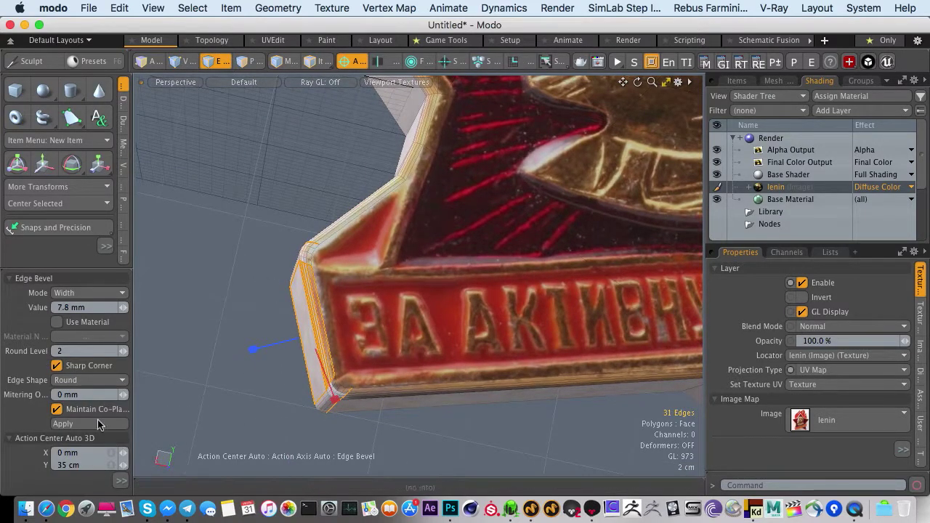
key("space")
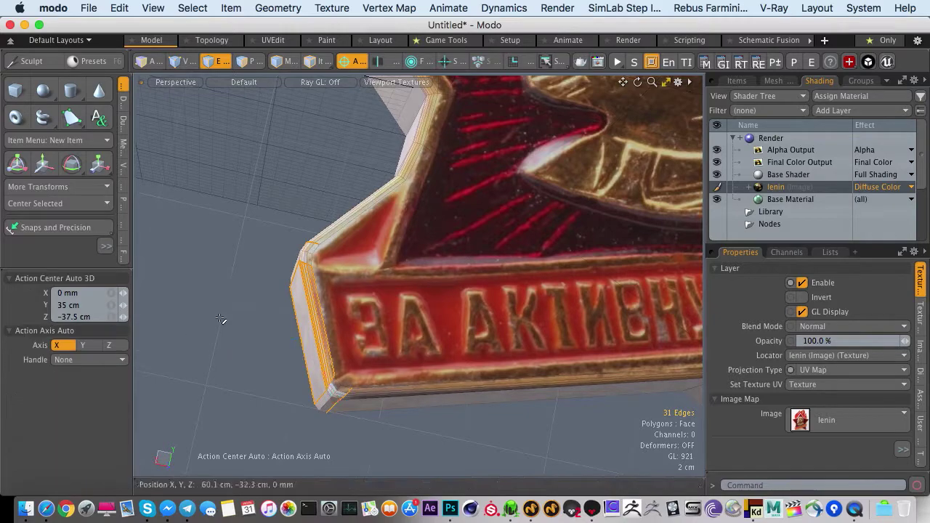
left_click(222, 320)
Round the inward corner of the outline below the star's left arm with an edge bevel
left_click_drag(223, 321, 304, 412, "alt")
left_click_drag(285, 186, 330, 177, "alt")
double_click(479, 284)
key("b")
key("space")
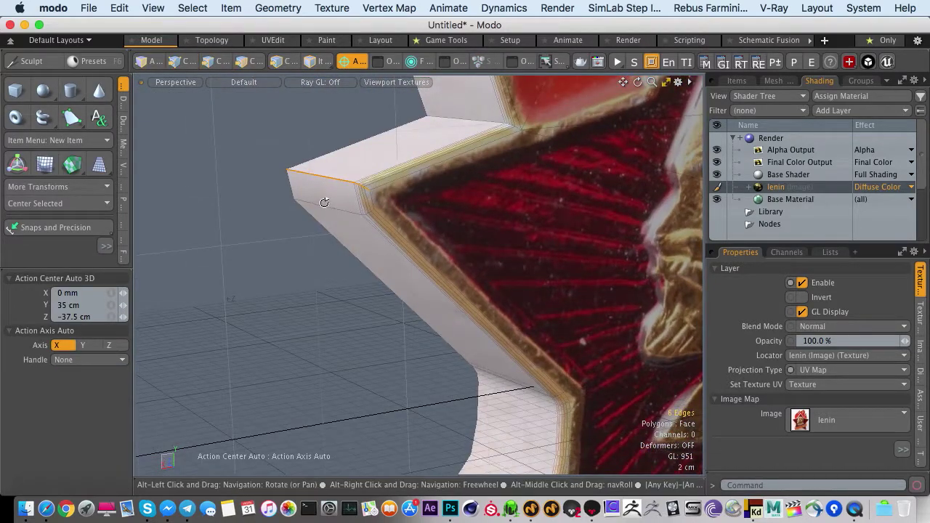
Bevel the edge loop running across the tip of the star's left arm
key("b")
key("space")
left_click_drag(337, 211, 363, 229, "alt")
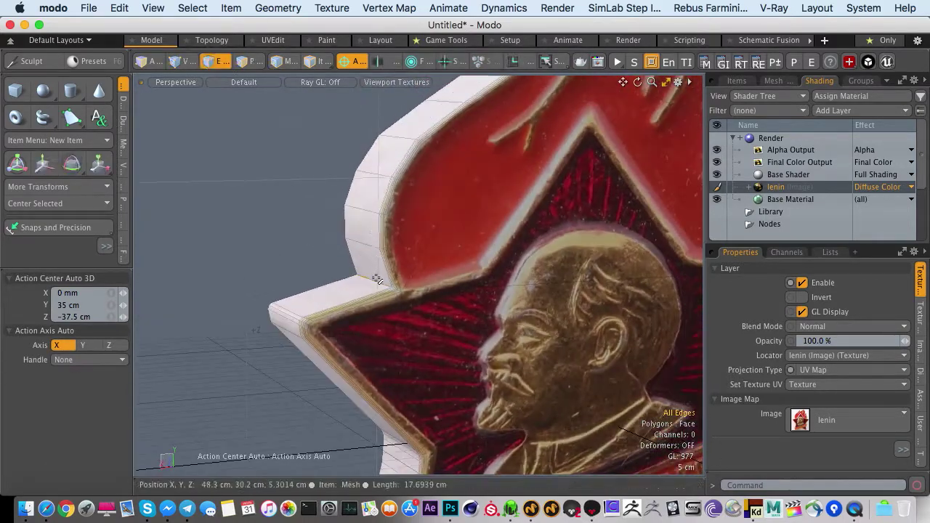
Bevel the edge in the notch between the star's left arm and the flames
key("b")
key("space")
left_click_drag(360, 270, 274, 170)
left_click(311, 254)
Bevel the edge loop across the top of the left flame tip
scroll(312, 254, "down", 5)
left_click_drag(390, 187, 363, 231, "alt")
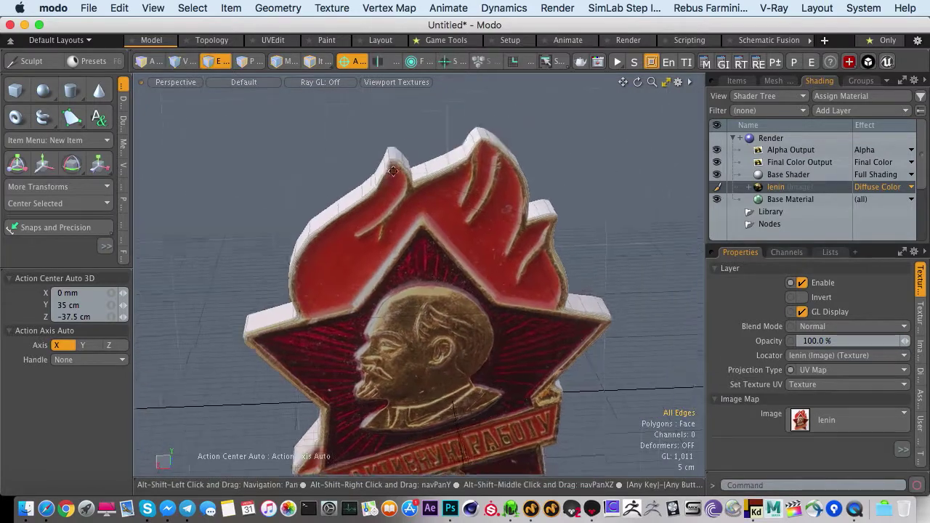
left_click_drag(396, 120, 370, 220, "alt+shift")
scroll(376, 149, "up", 5)
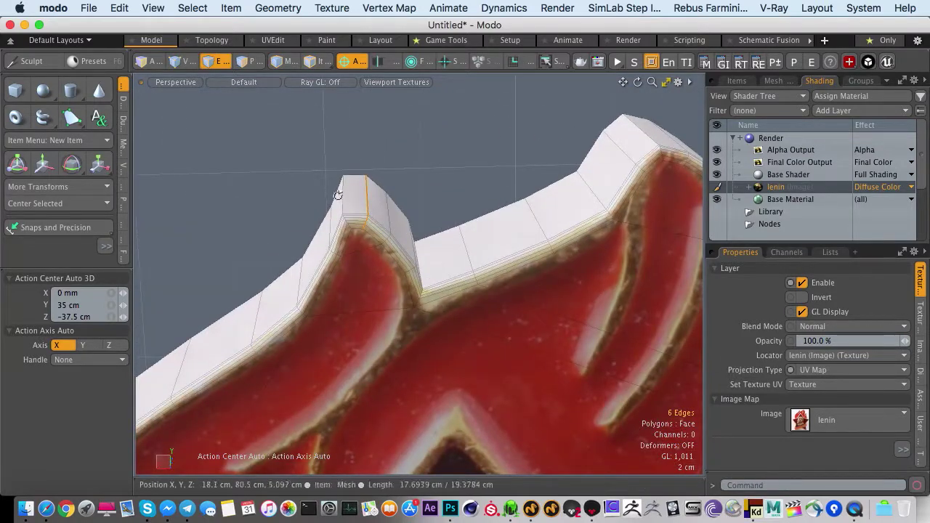
key("b")
key("space")
left_click(292, 210)
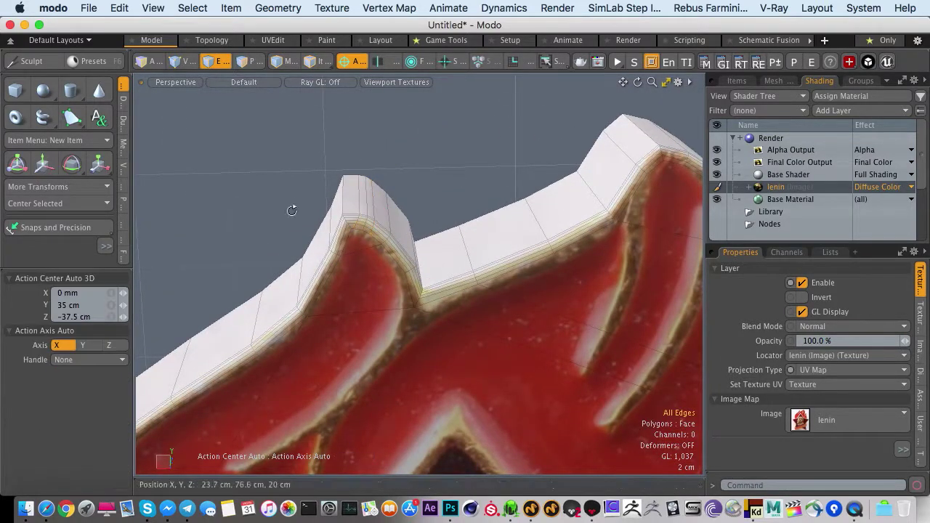
Slide the outer edge loop on the left flame tip by -27% down its slope, with Loop Slide enabled
left_click_drag(293, 209, 378, 222, "alt")
left_click_drag(378, 222, 444, 190, "ctrl+alt")
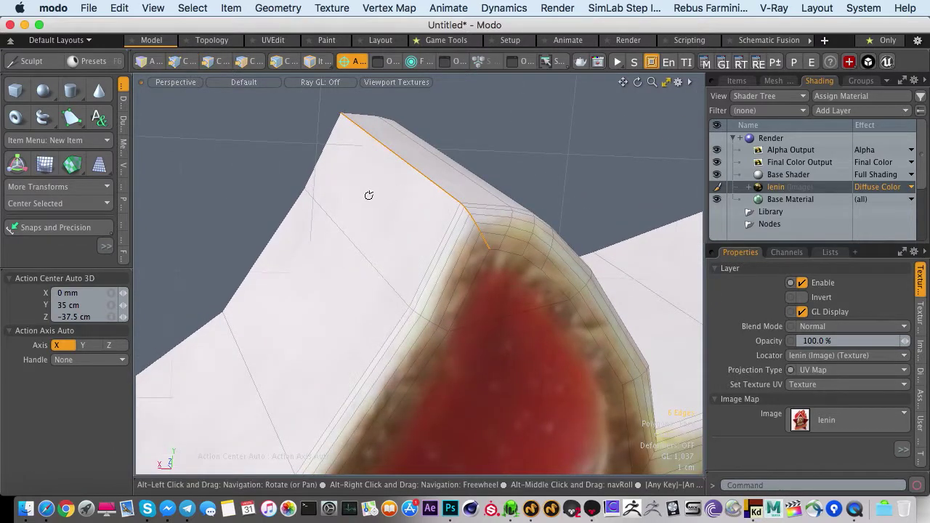
key("alt+s")
left_click_drag(361, 198, 380, 207)
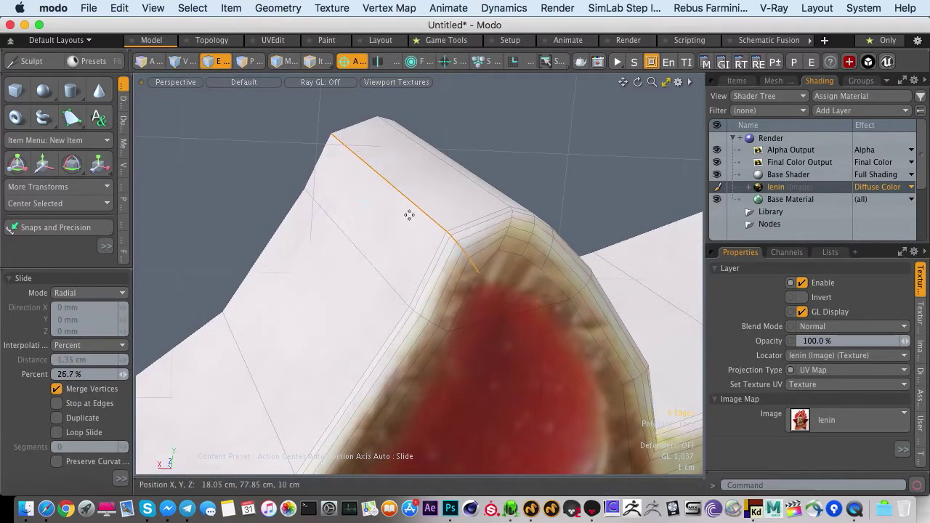
left_click(58, 433)
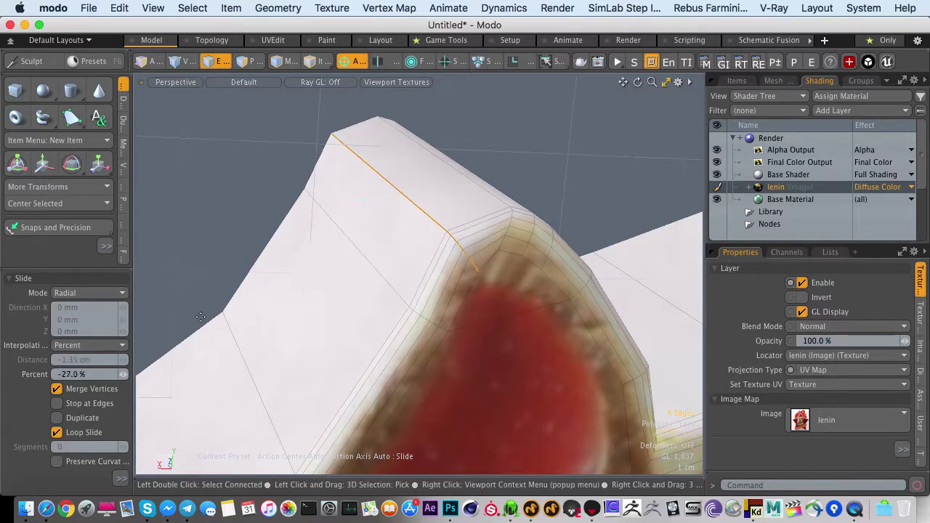
Bevel the slid edge loop on the left flame tip and the neighbouring loop across its crest, the second one by 600 um
key("b")
key("space")
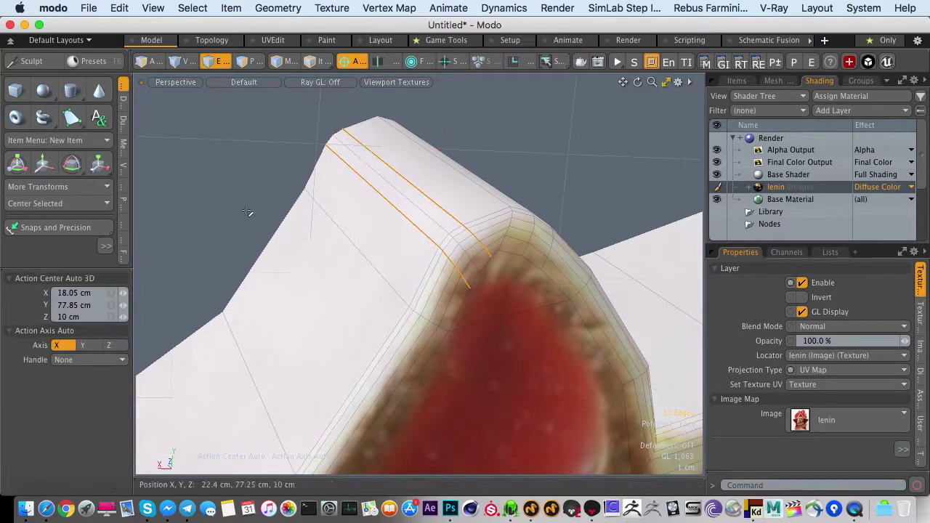
left_click(251, 214)
left_click_drag(251, 213, 460, 204, "alt")
key("b")
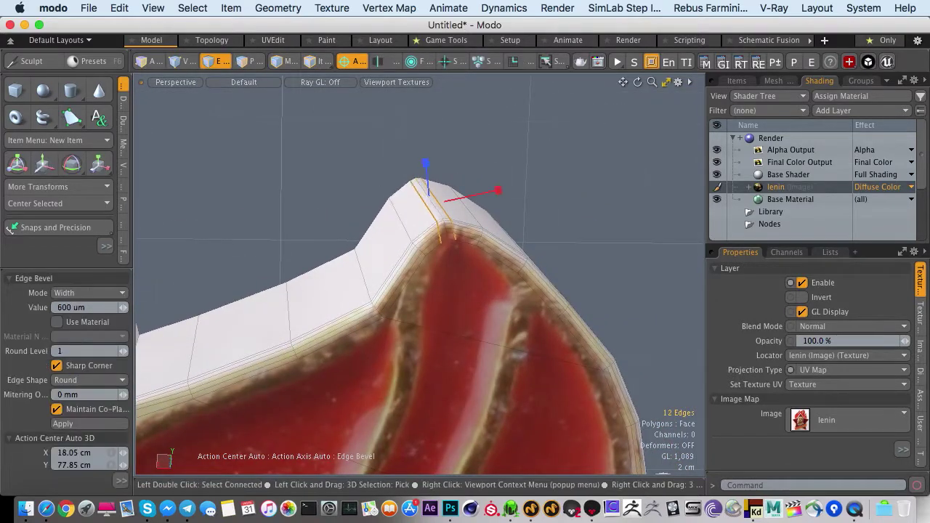
key("space")
left_click(354, 210)
Bevel the edge loop at the upper right corner of the inscription ribbon
left_click_drag(354, 210, 501, 207, "ctrl+alt")
left_click_drag(477, 289, 446, 220, "alt")
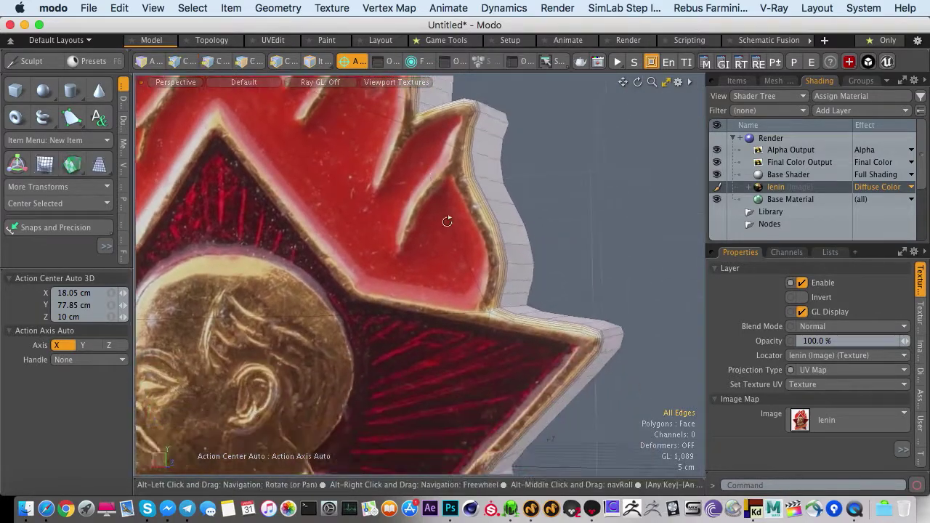
left_click_drag(480, 325, 494, 250, "alt")
left_click_drag(494, 251, 433, 319, "ctrl+alt")
left_click_drag(433, 320, 525, 293, "alt")
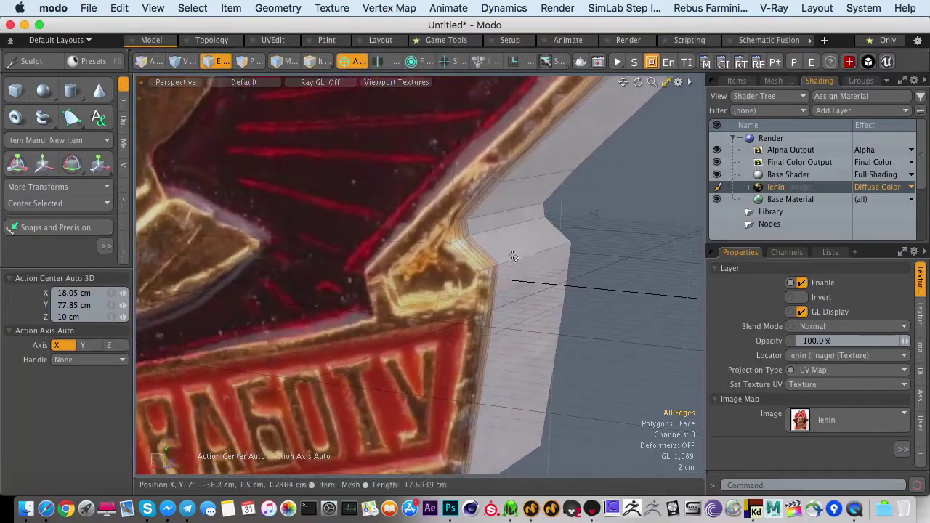
left_click_drag(512, 249, 520, 272, "ctrl+alt")
left_click(520, 272)
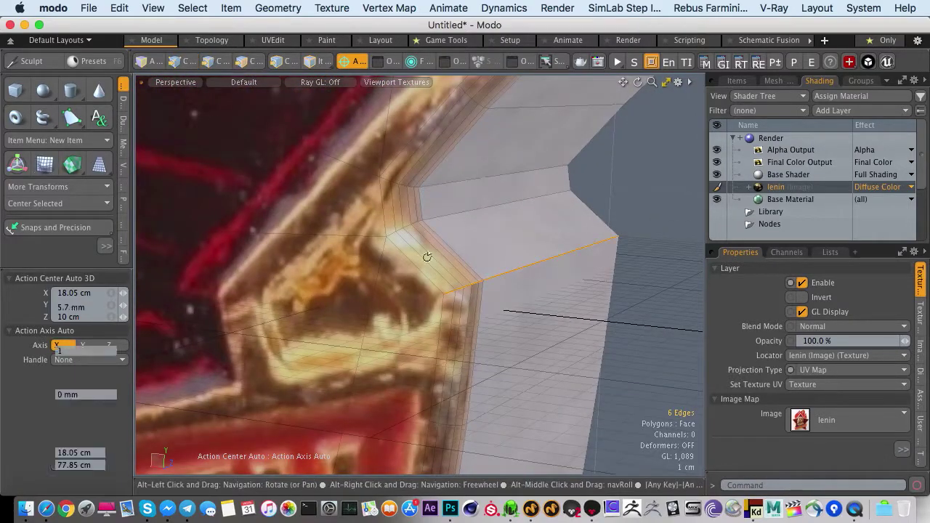
key("b")
key("space")
left_click(635, 323)
Bevel the edge loops at the ribbon's lower right corner and in the notch where the star's lower arm begins
left_click_drag(596, 316, 426, 233, "ctrl+alt")
left_click_drag(447, 288, 460, 280, "alt")
scroll(563, 352, "up", 5)
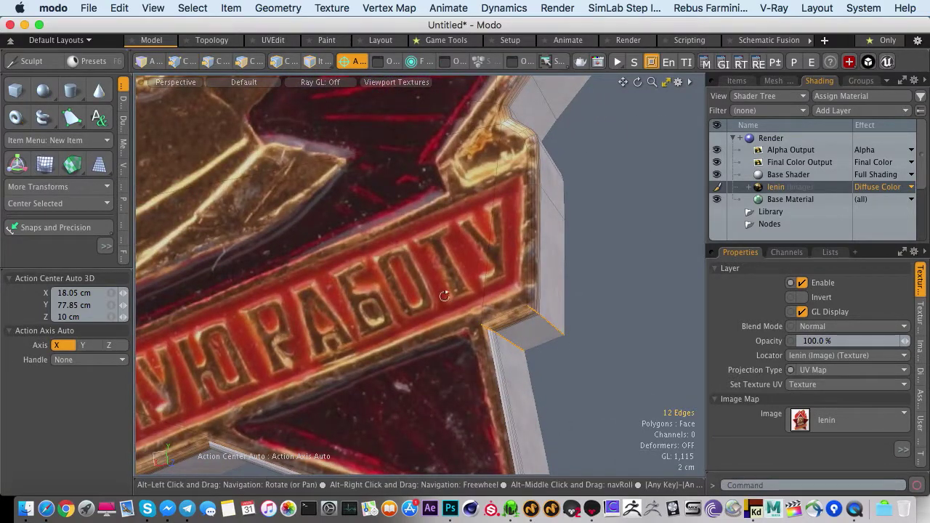
key("b")
left_click_drag(445, 296, 474, 315)
key("space")
left_click(598, 383)
scroll(552, 369, "down", 5)
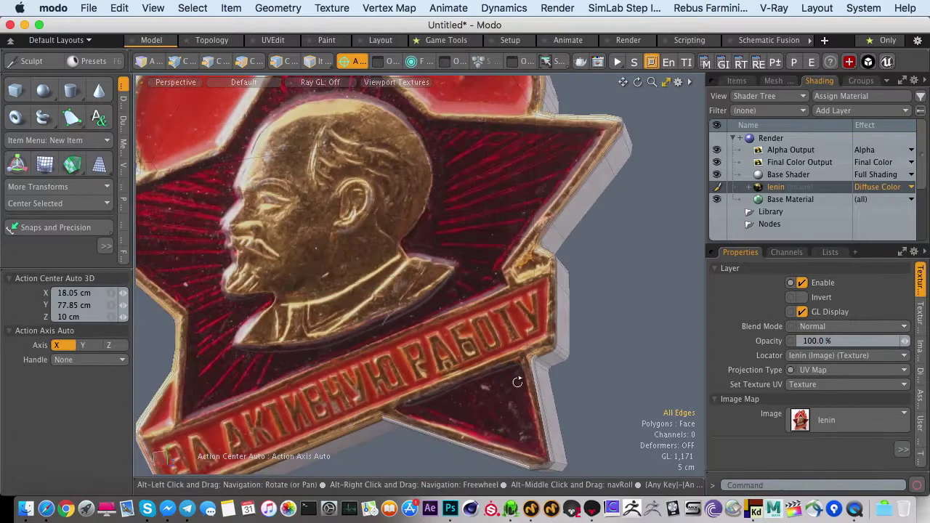
left_click_drag(516, 380, 499, 376, "alt")
key("ctrl+4")
left_click(502, 314)
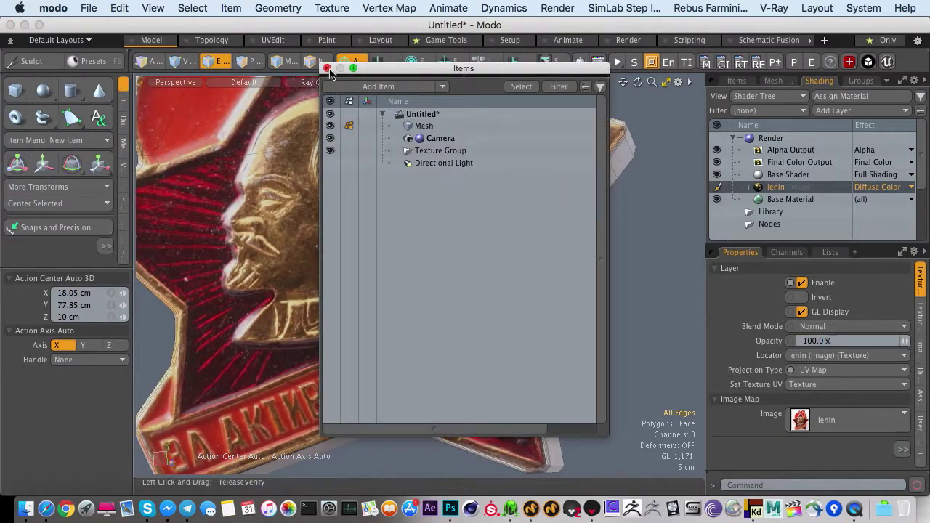
left_click(327, 69)
Bevel the edge loop in the notch below the ribbon together with the two loops at the tip of the star's lower arm
left_click_drag(377, 181, 411, 224, "alt")
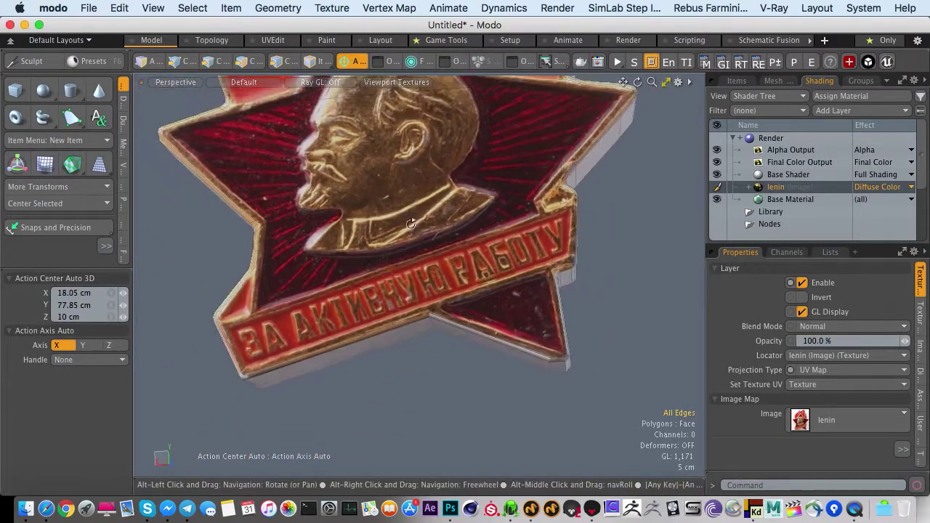
key("2")
scroll(302, 261, "up", 5)
double_click(322, 273)
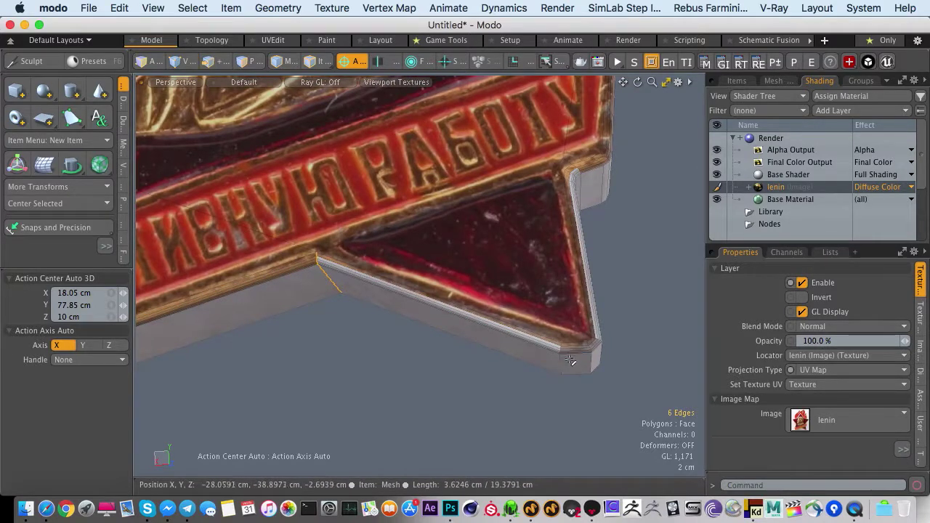
key("b")
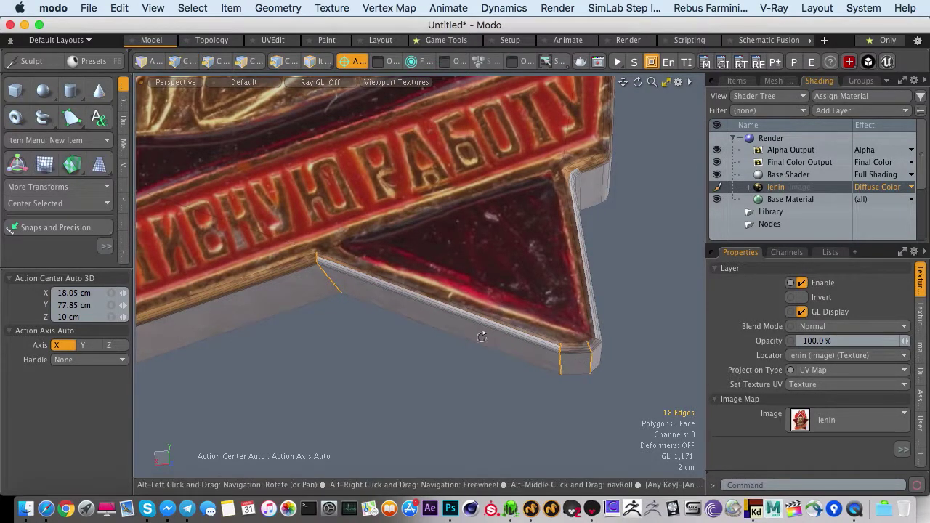
key("q")
left_click(483, 395)
Slide the edge loop beside the tip of the star's lower arm slightly up the wall and bevel it
mouse_move(484, 395)
left_mouse_down("alt")
mouse_move(477, 415)
mouse_move(488, 387)
mouse_move(480, 378)
left_mouse_up("alt")
left_click_drag(480, 378, 649, 403, "ctrl+alt")
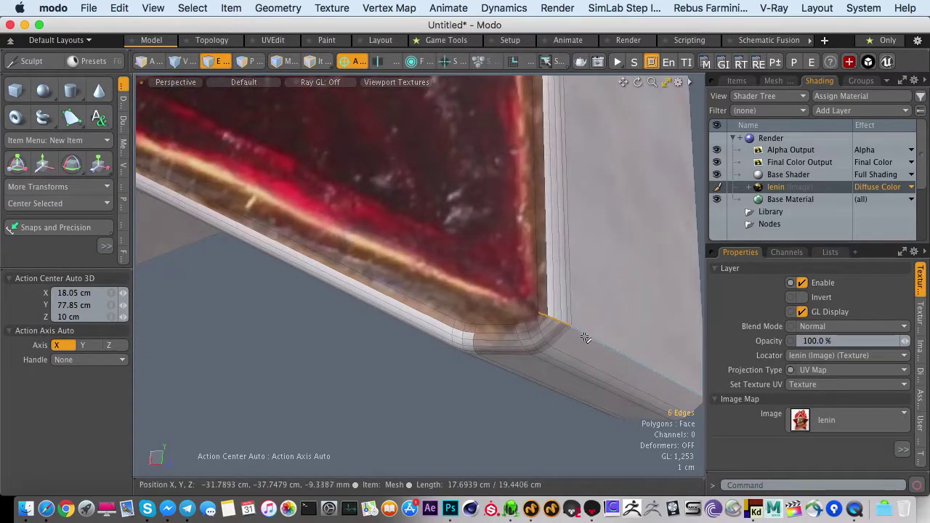
key("s")
left_click_drag(585, 338, 565, 338)
key("space")
key("b")
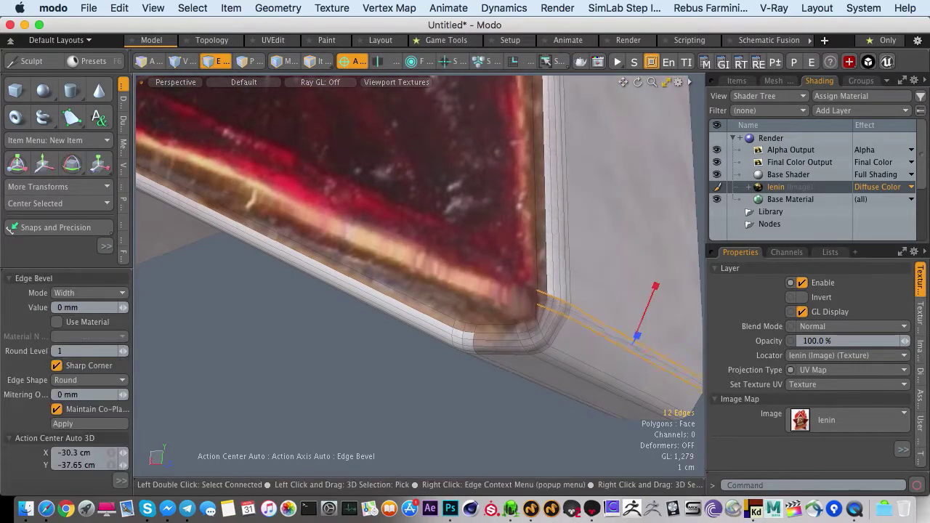
key("space")
left_click(496, 380)
Make the badge thinner by moving the edge loop around its open back by -12.5 cm along Z
left_click_drag(496, 380, 439, 292, "ctrl+alt")
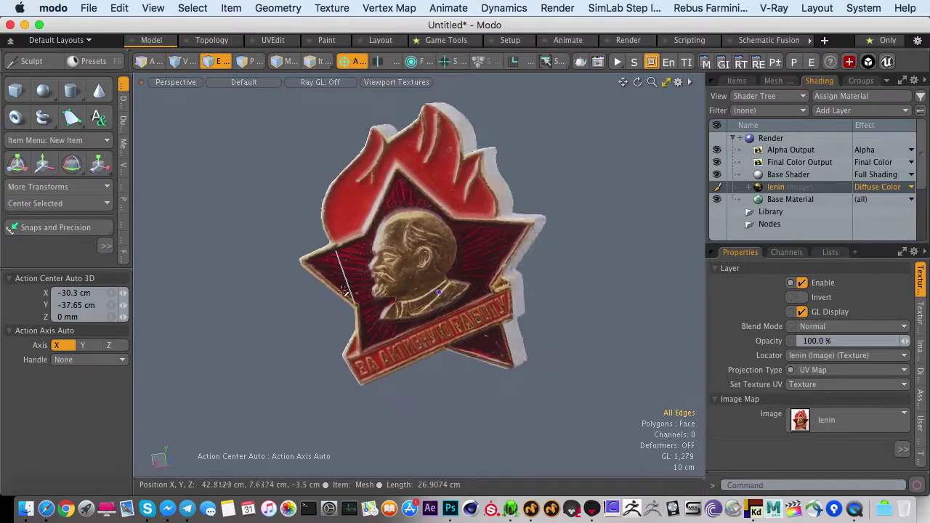
left_click_drag(343, 291, 316, 276, "alt")
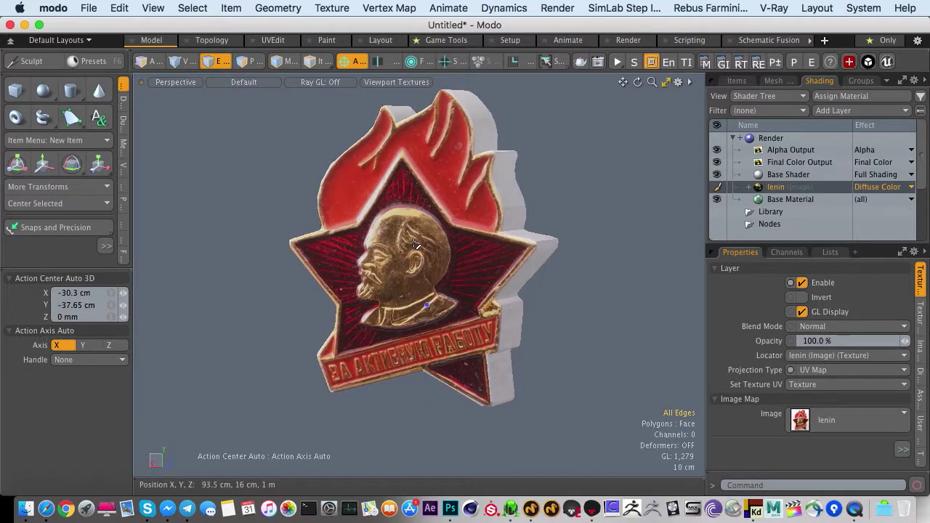
left_click_drag(415, 245, 415, 245, "alt")
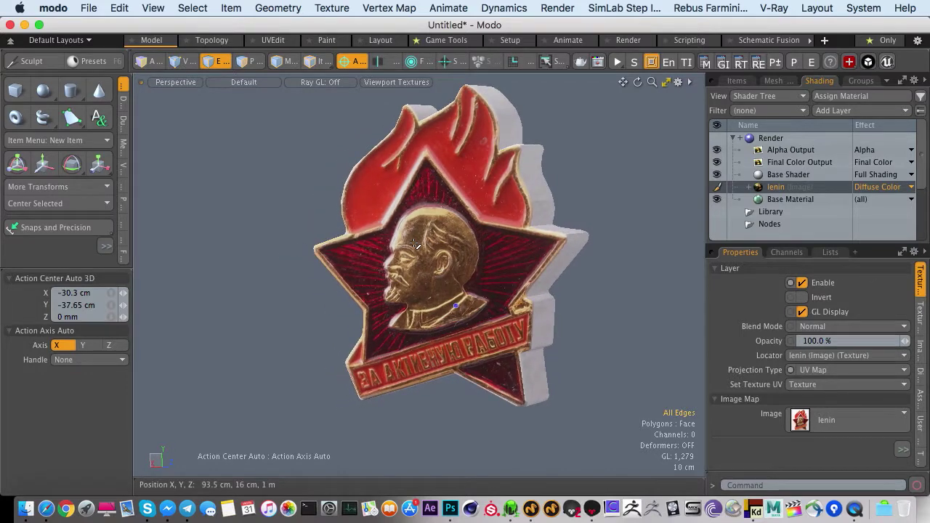
key("3")
double_click(428, 264)
left_click_drag(270, 281, 270, 281, "alt")
key("2")
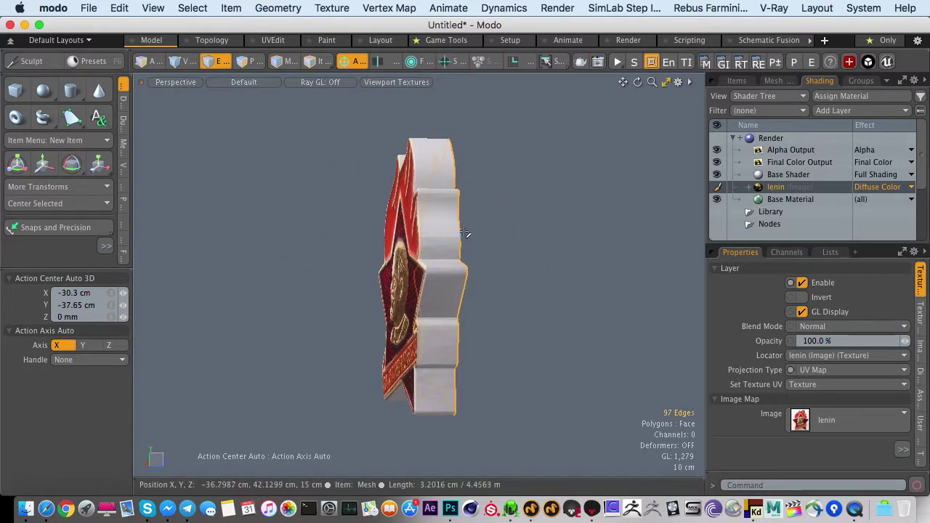
key("w")
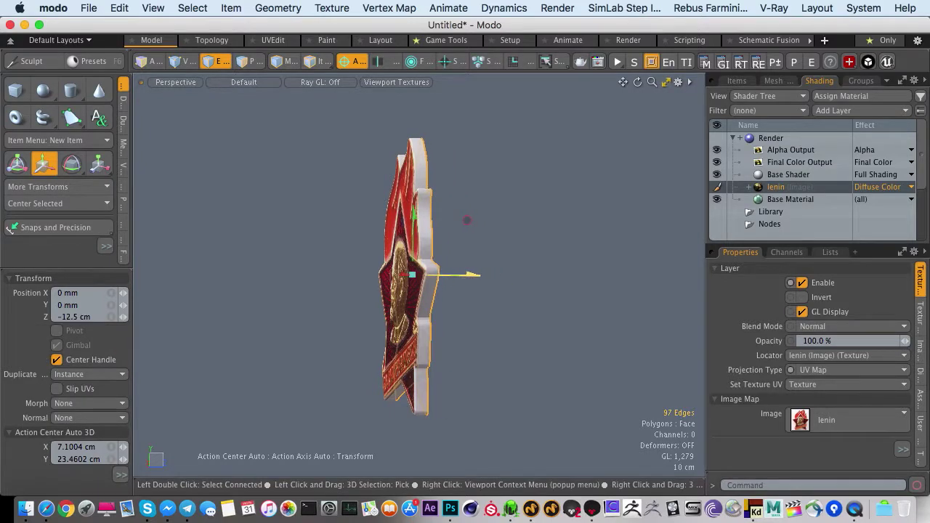
key("space")
Mirror the whole badge along the Z axis, placing the copy just behind its back side
key("space")
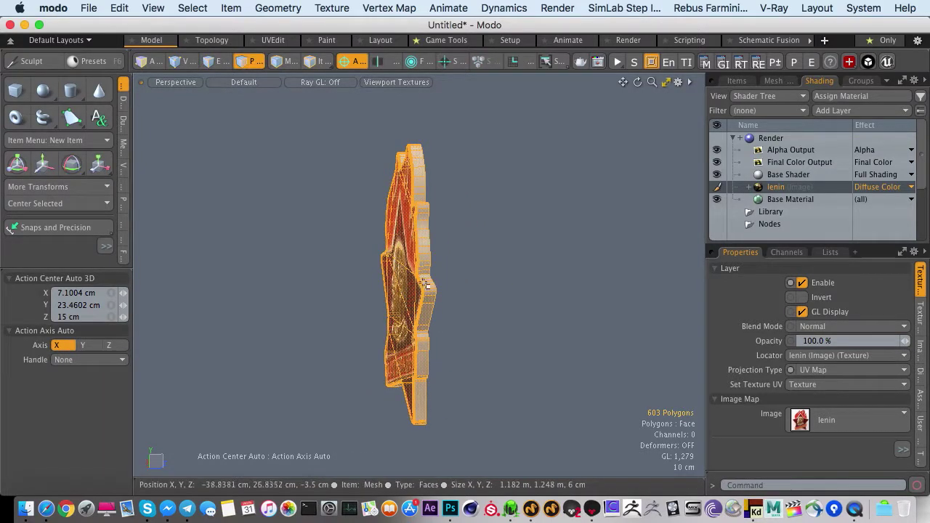
key("shift+v")
left_click(459, 279)
left_click_drag(441, 296, 416, 293, "alt")
left_click_drag(469, 279, 412, 328)
key("space")
left_click(376, 269)
Switch to the UV editing layout and fit the badge in the 3D view
scroll(420, 324, "up", 3)
scroll(471, 338, "up", 3)
scroll(583, 380, "down", 3)
left_click_drag(578, 371, 414, 263, "alt")
key("3")
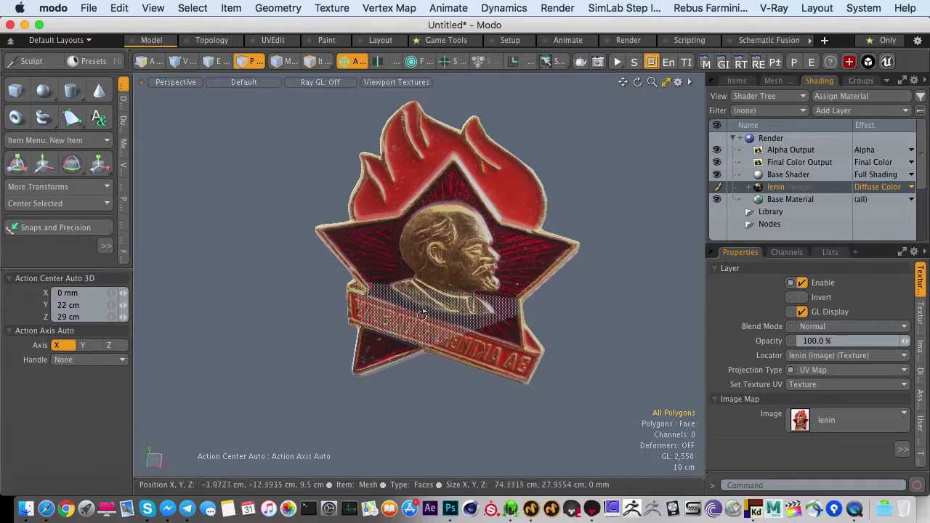
left_click_drag(429, 317, 434, 347, "alt")
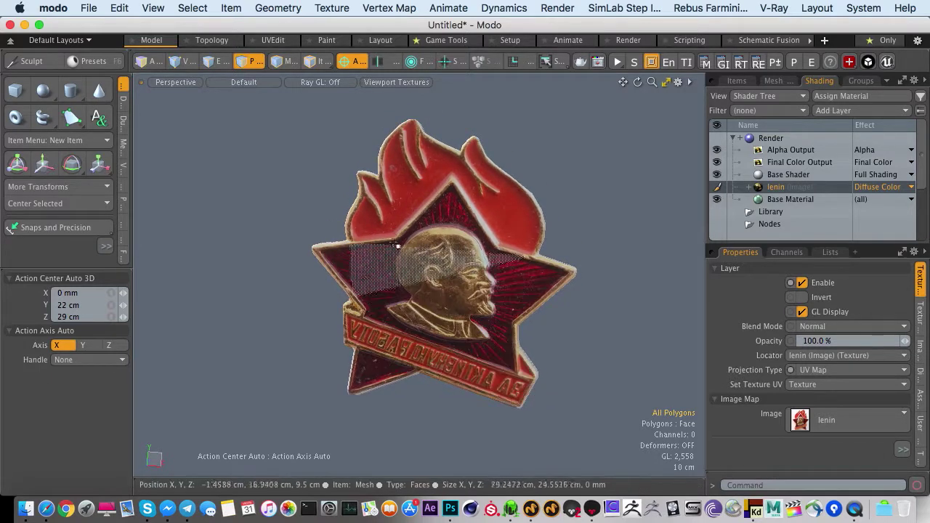
left_click(273, 40)
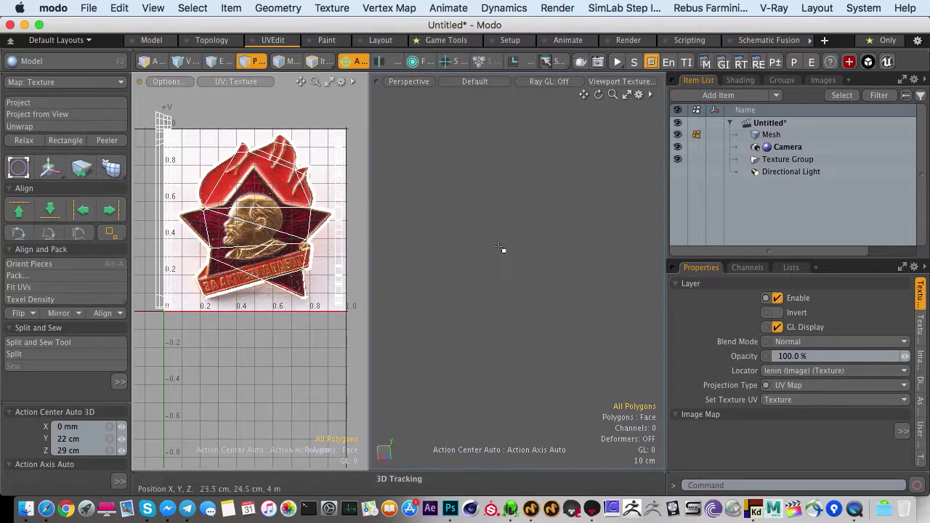
key("a")
left_click_drag(451, 284, 501, 303, "alt")
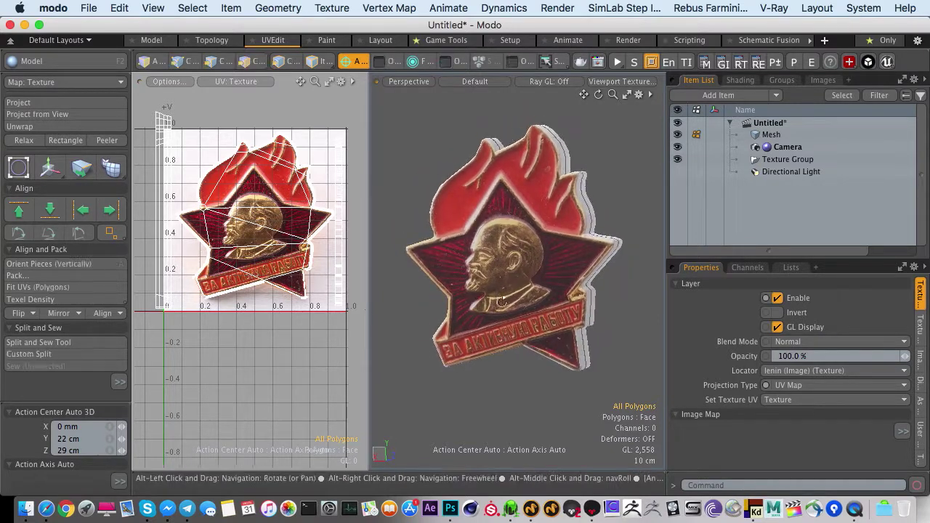
mouse_move(483, 242)
left_mouse_down("ctrl+alt")
mouse_move(520, 282)
mouse_move(513, 287)
left_mouse_up("ctrl+alt")
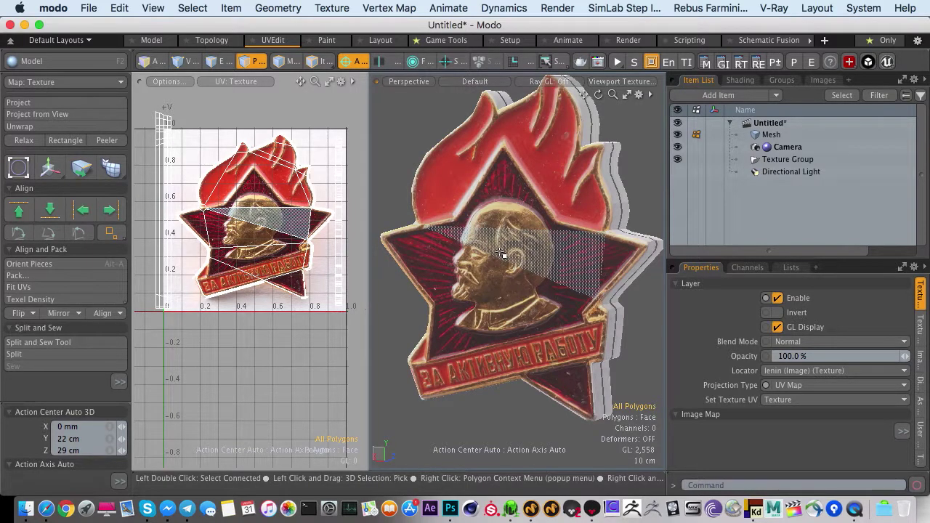
left_click_drag(501, 254, 496, 222, "alt")
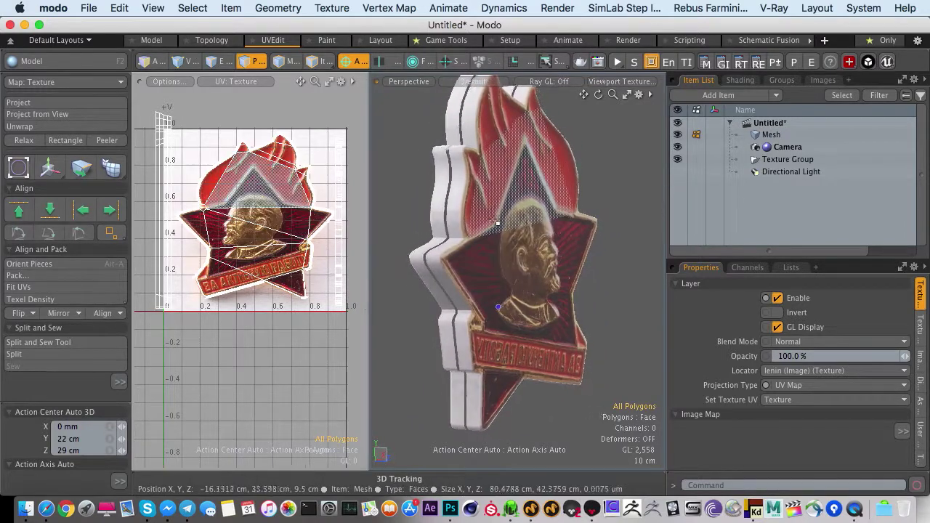
Examine how the front and mirrored halves share the texture by selecting the mirrored half and the side wall UV island
double_click(487, 213)
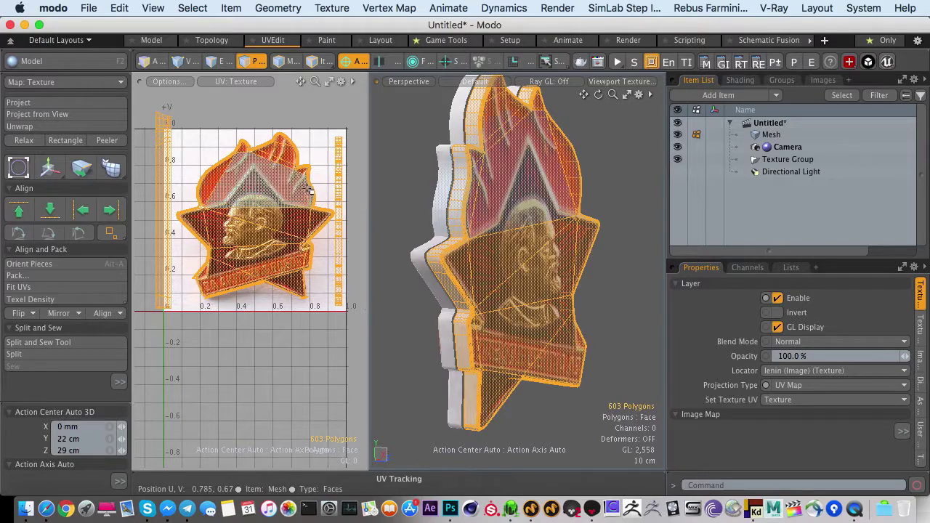
left_click_drag(441, 214, 443, 214, "alt")
left_click(404, 167)
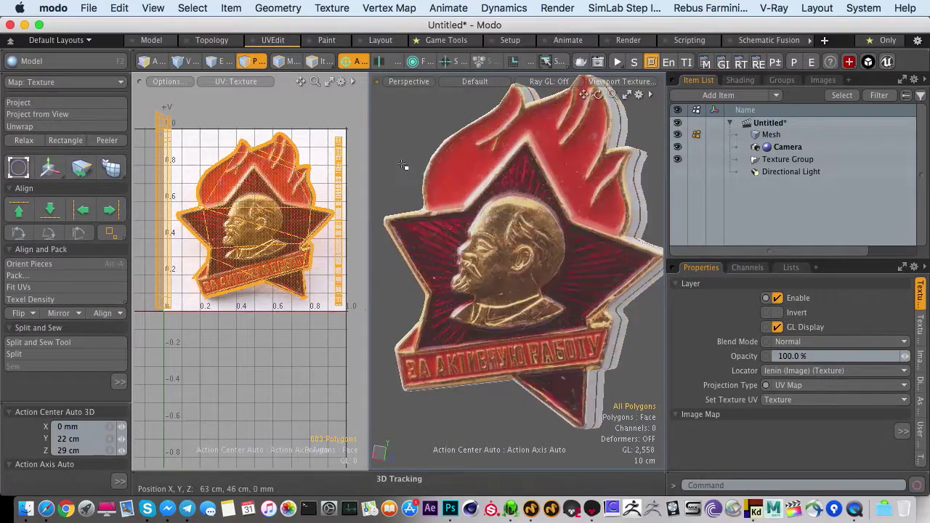
left_click_drag(421, 175, 529, 143, "alt")
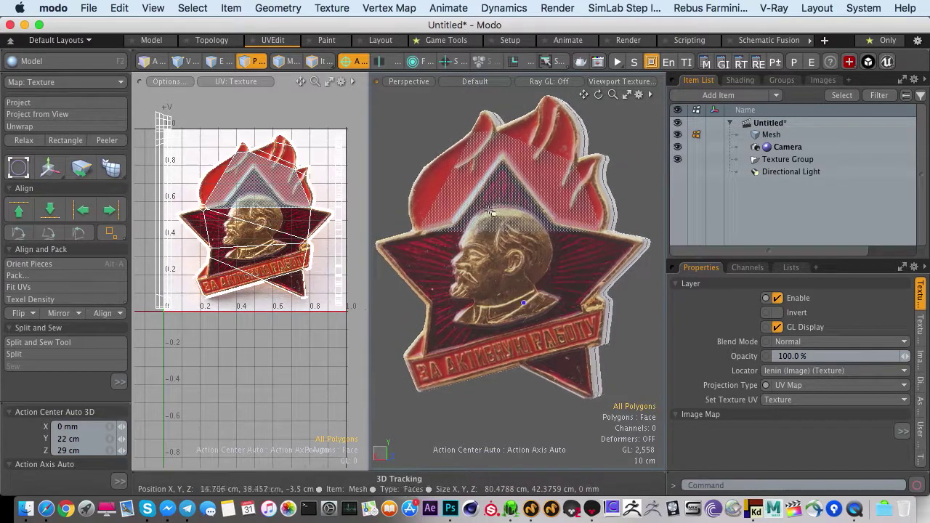
left_click_drag(491, 211, 501, 216, "alt")
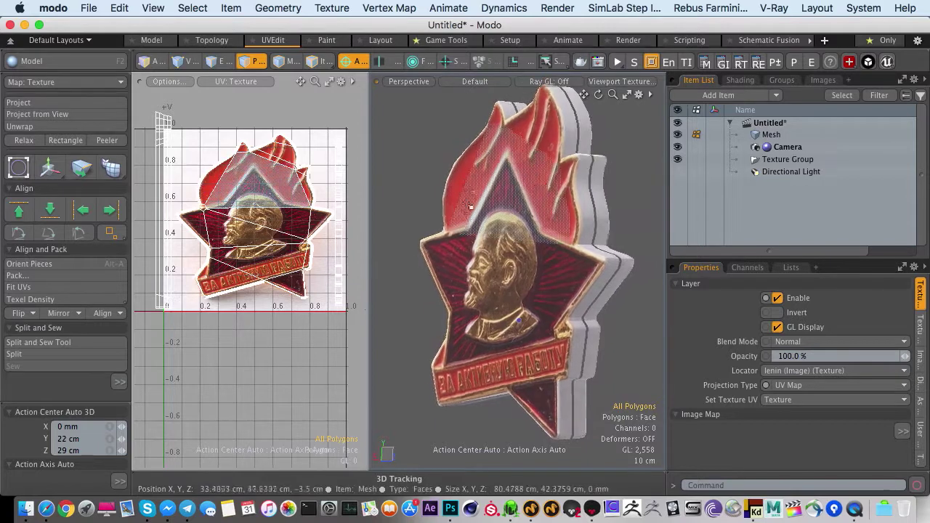
left_click_drag(438, 218, 492, 228, "alt")
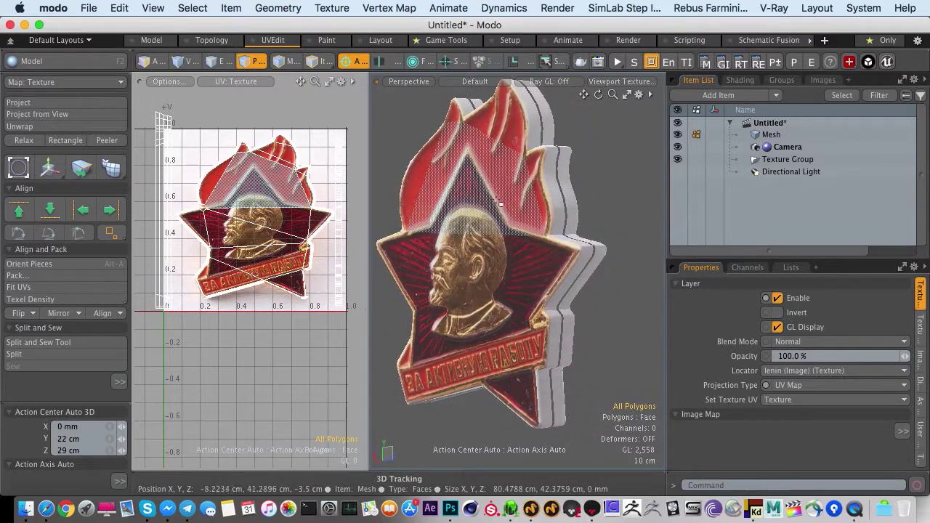
left_click_drag(503, 196, 493, 215, "alt")
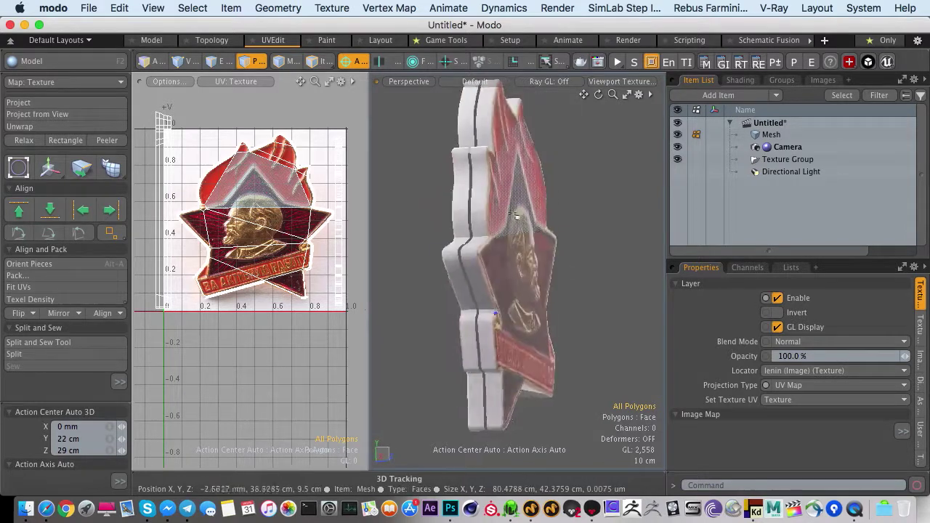
left_click(492, 216)
double_click(492, 213)
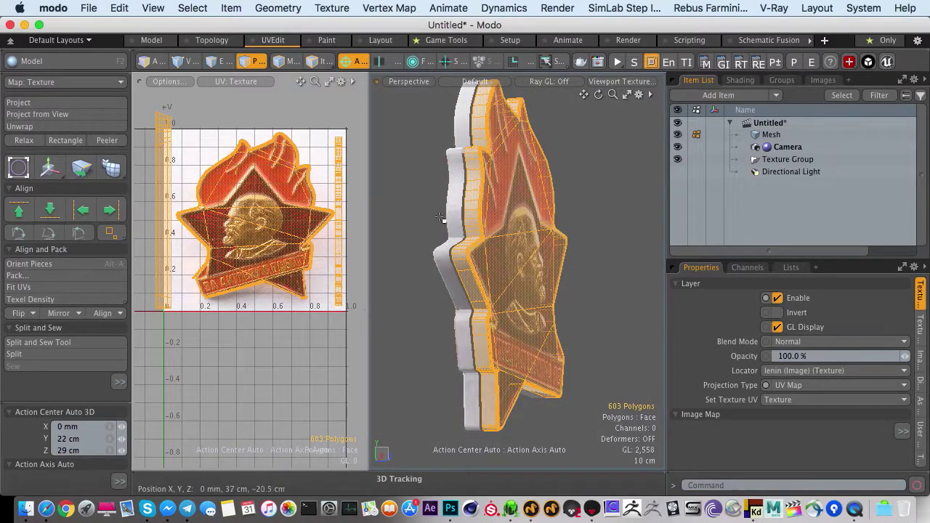
double_click(162, 159)
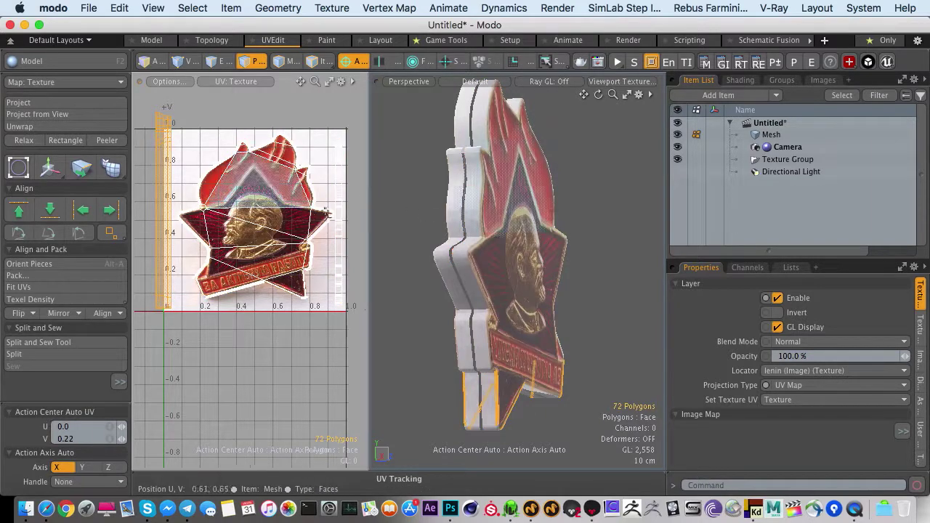
Delete the mirrored half of the badge
left_click_drag(471, 416, 458, 224, "alt+shift")
double_click(504, 207)
left_click_drag(458, 224, 523, 236, "alt")
key("Delete")
Examine how the badge's front face and beveled rim strips correspond to their separate UV islands around the banner and lower star point
left_click_drag(472, 196, 641, 239, "alt")
left_click_drag(501, 234, 550, 256, "alt")
double_click(534, 242)
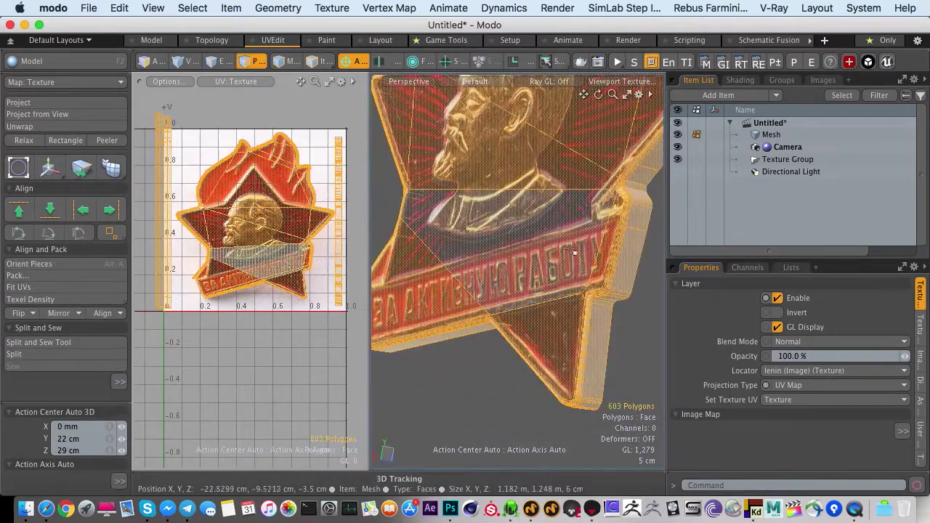
double_click(287, 200)
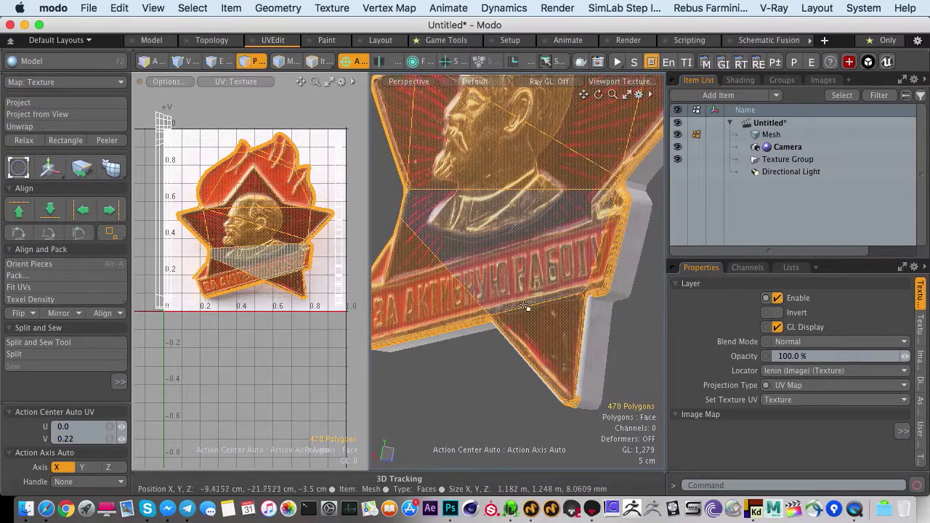
left_click_drag(528, 309, 555, 178, "alt")
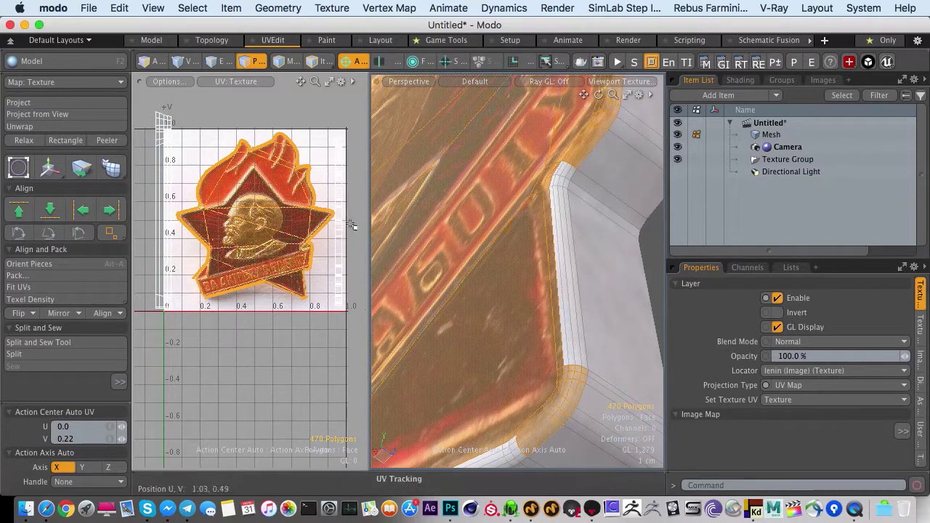
left_click_drag(525, 236, 464, 211, "alt")
left_click_drag(506, 261, 530, 245, "alt+shift")
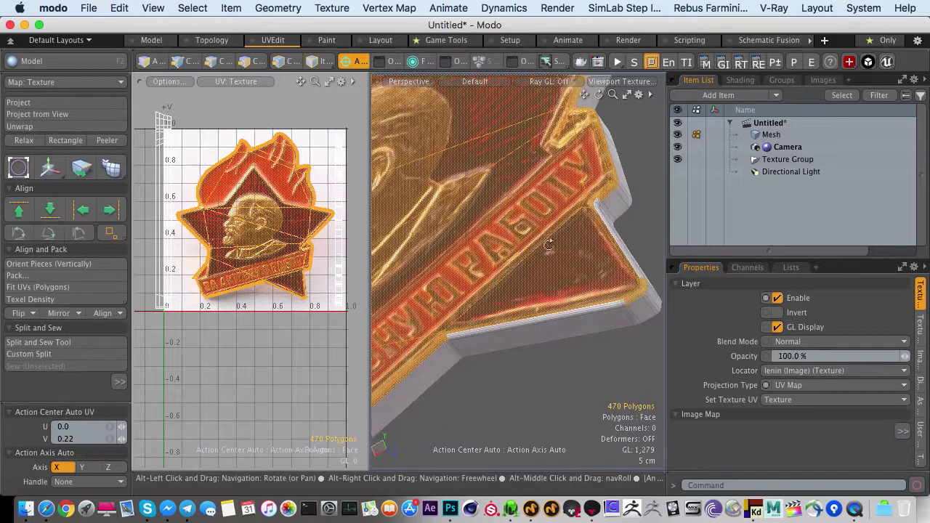
double_click(164, 159)
left_click_drag(468, 255, 443, 291, "alt")
left_click_drag(393, 305, 443, 279, "ctrl+alt")
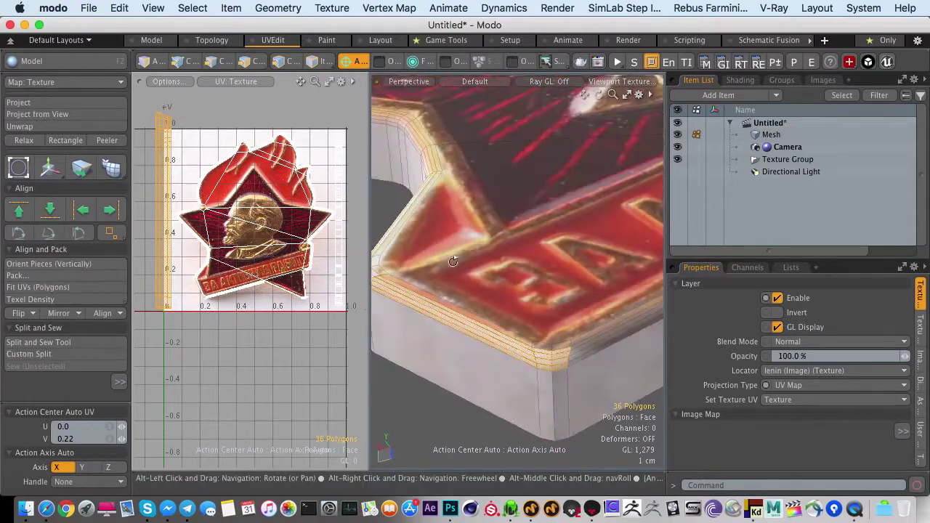
Switch to edge selection and hide the background image in the UV view around the banner's lower-left corner
scroll(197, 286, "up", 5)
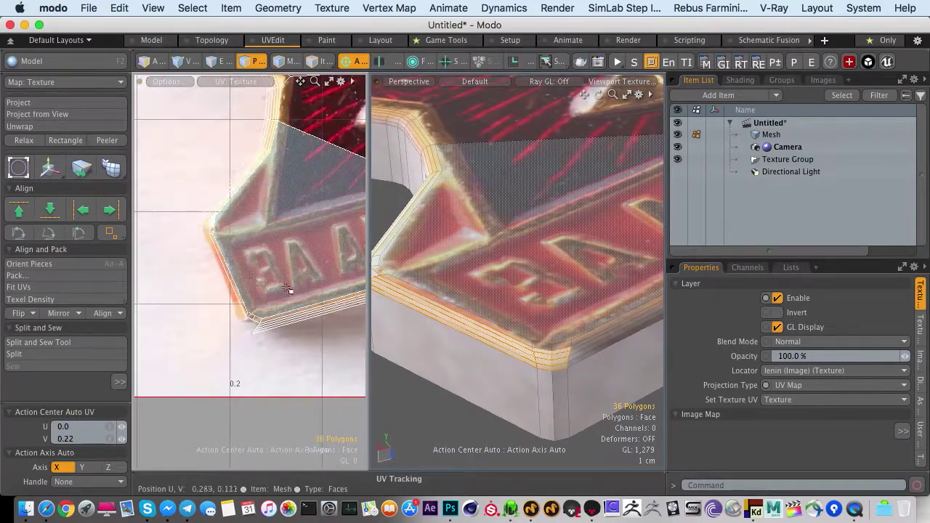
key("2")
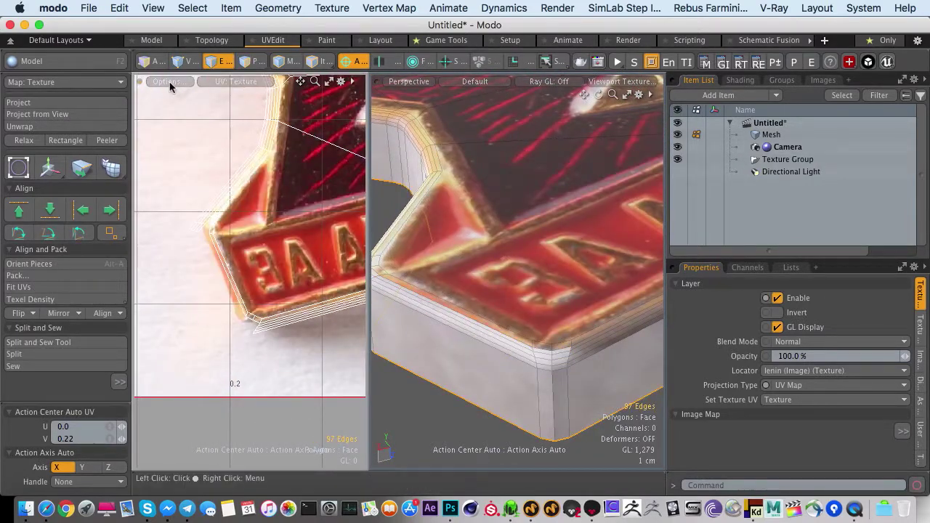
left_click(169, 81)
mouse_move(145, 263)
left_click(264, 265)
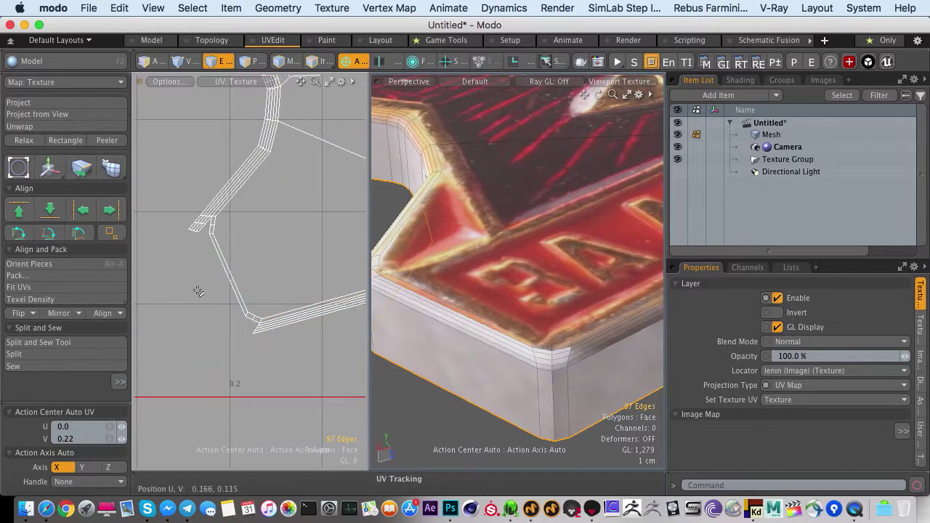
Sew the detached bevel strip of the banner's left side to the front UV island
left_click(211, 252)
scroll(218, 229, "up", 4)
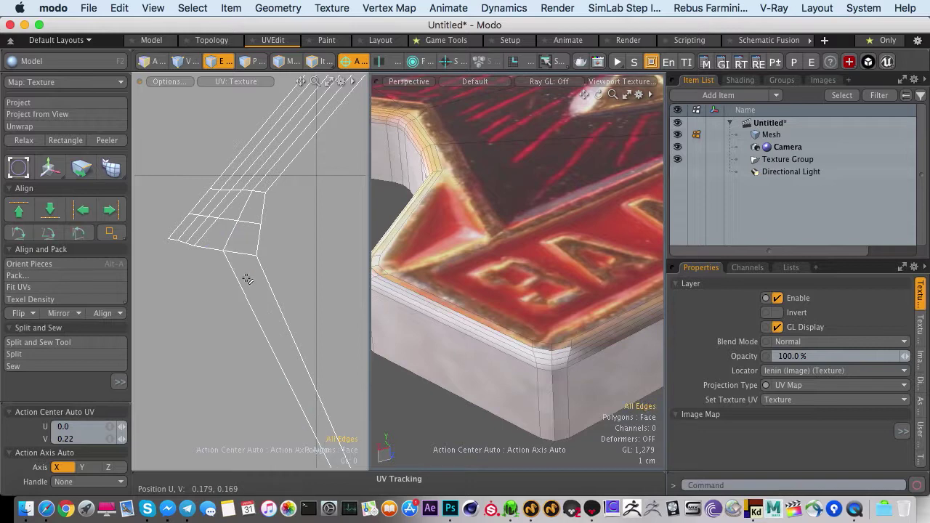
key("shift+s")
scroll(249, 290, "down", 3)
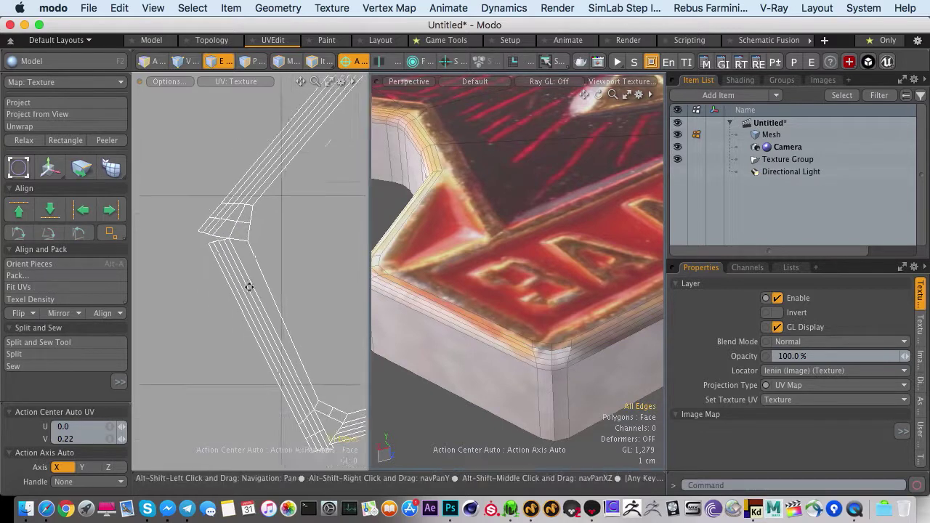
Sew the open UV edges where the bevel strips meet at the banner's bottom-left corner
left_click_drag(250, 288, 228, 191, "alt+shift")
scroll(286, 321, "up", 3)
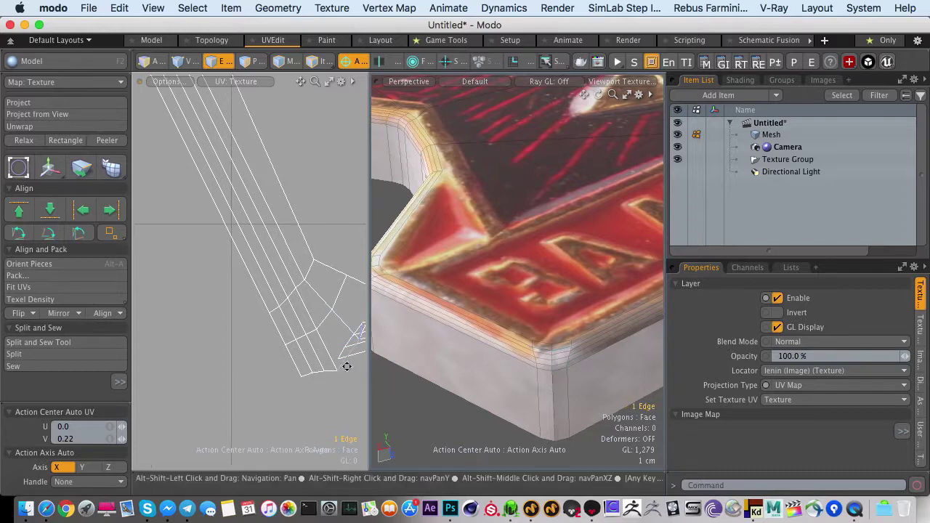
left_click_drag(344, 367, 259, 289, "alt")
left_click(254, 287)
scroll(300, 275, "up", 2)
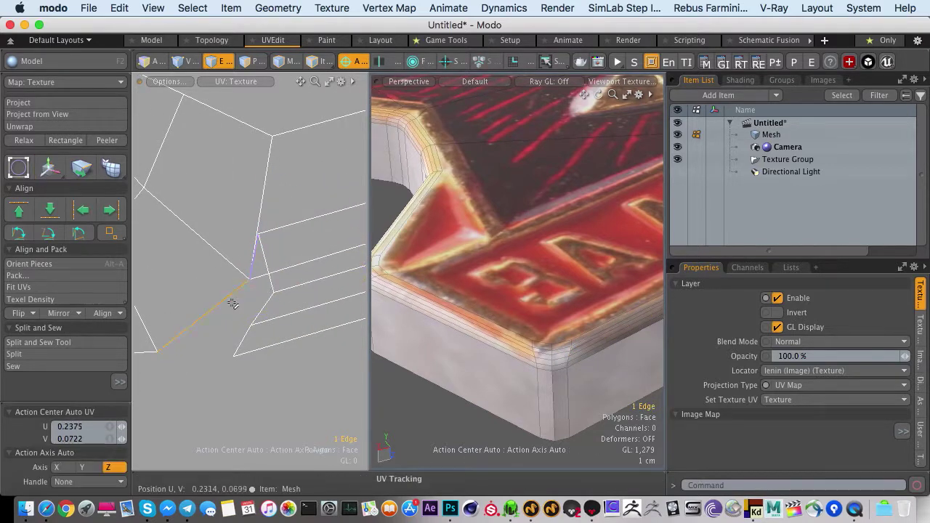
key("shift+s")
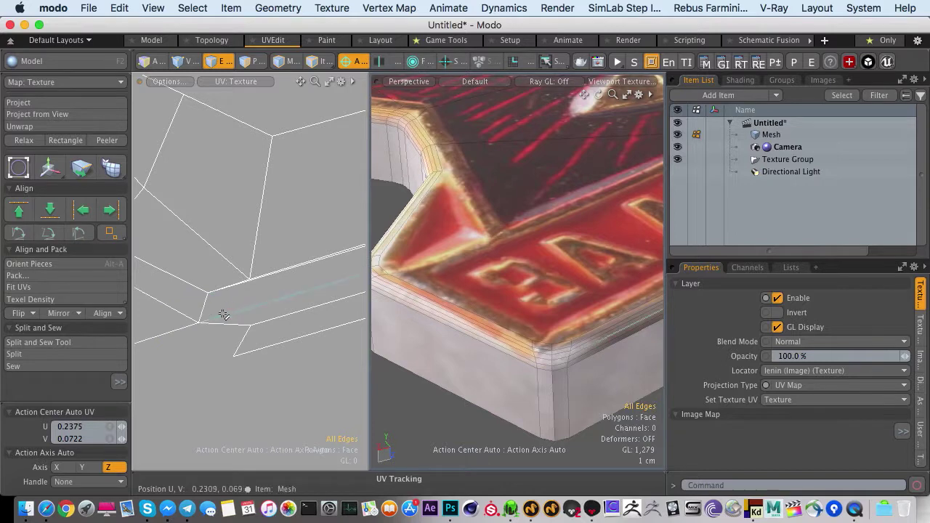
key("shift+s")
Sew the remaining short UV edges between the bevel strips at the banner's upper-left corner
left_click_drag(255, 299, 181, 237, "ctrl+alt")
left_click_drag(175, 184, 344, 253, "ctrl+alt")
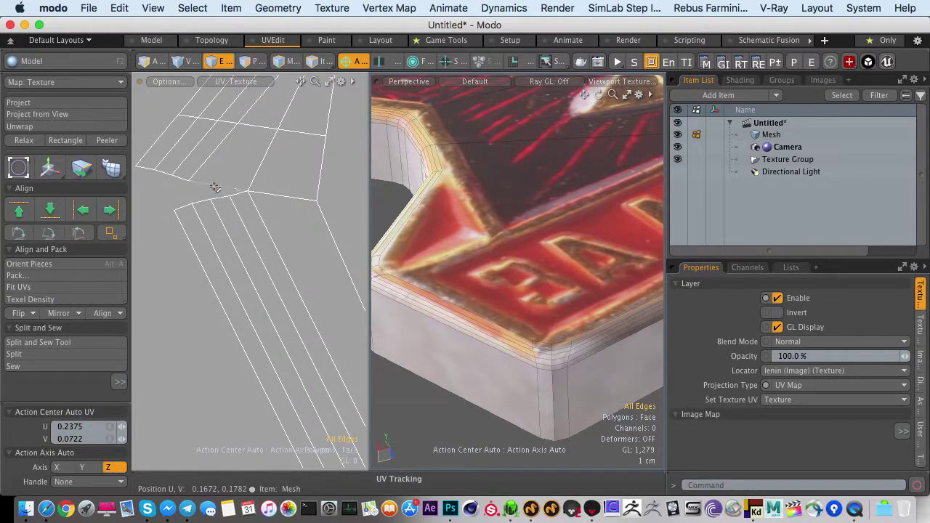
key("shift+s")
left_click(180, 182)
key("shift+s")
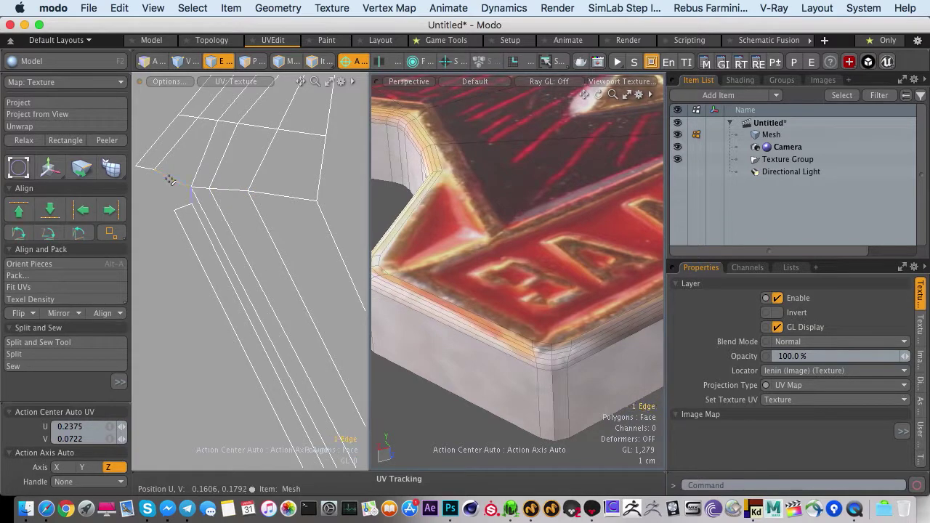
key("shift+s")
left_click(157, 179)
key("shift+s")
left_click_drag(184, 197, 90, 205, "ctrl+alt")
Select the whole front UV island and relax it to even out the newly sewn strips
key("3")
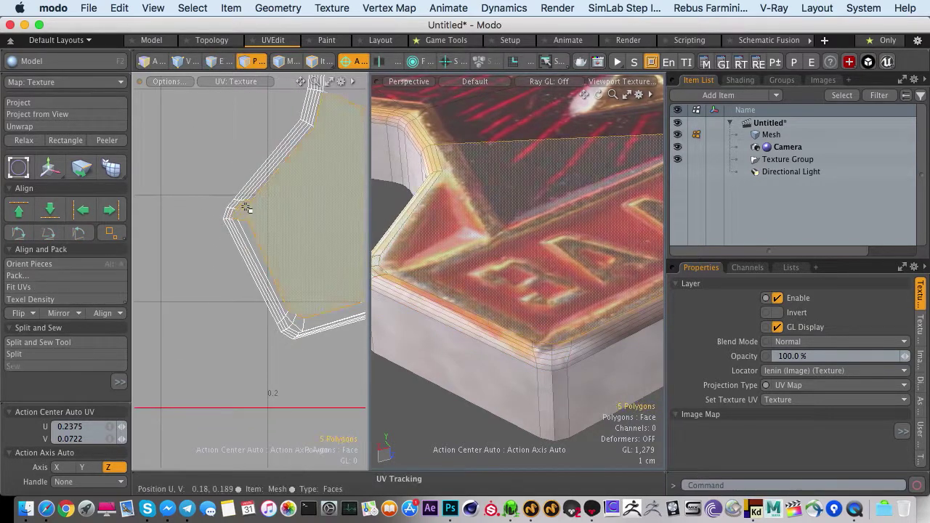
double_click(246, 208)
key("shift+r")
key("q")
key("Escape")
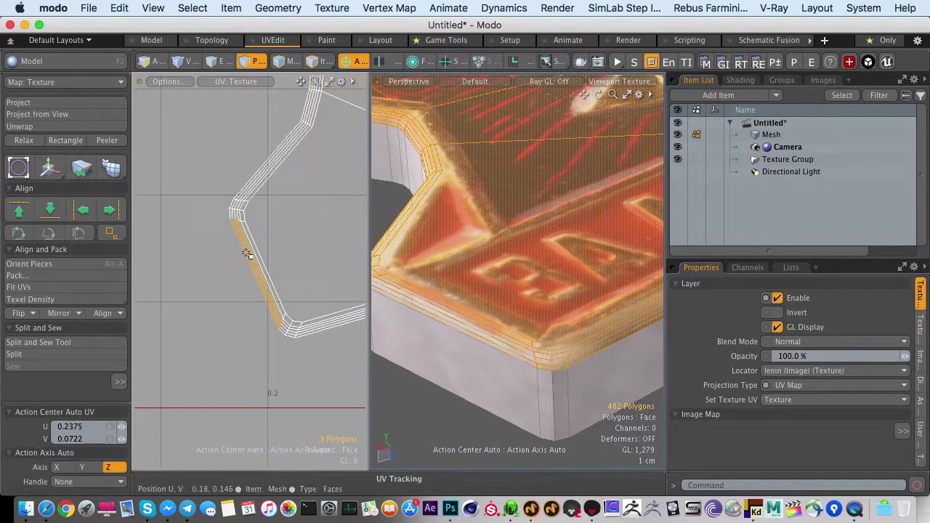
Sew the bevel strip of the lower-right star point to the corner patch at the notch below the banner
left_click_drag(338, 263, 187, 246, "ctrl+alt")
scroll(242, 218, "down", 3)
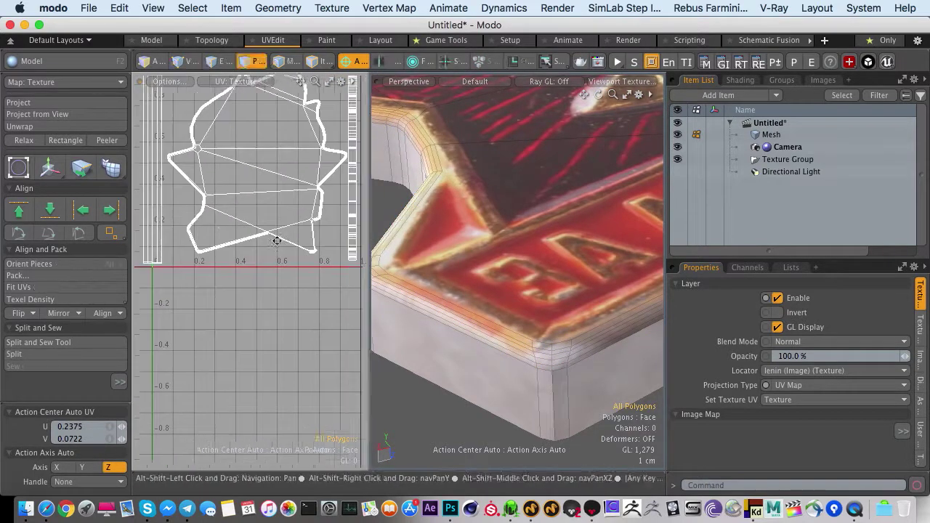
scroll(280, 225, "up", 5)
key("2")
scroll(247, 183, "up", 3)
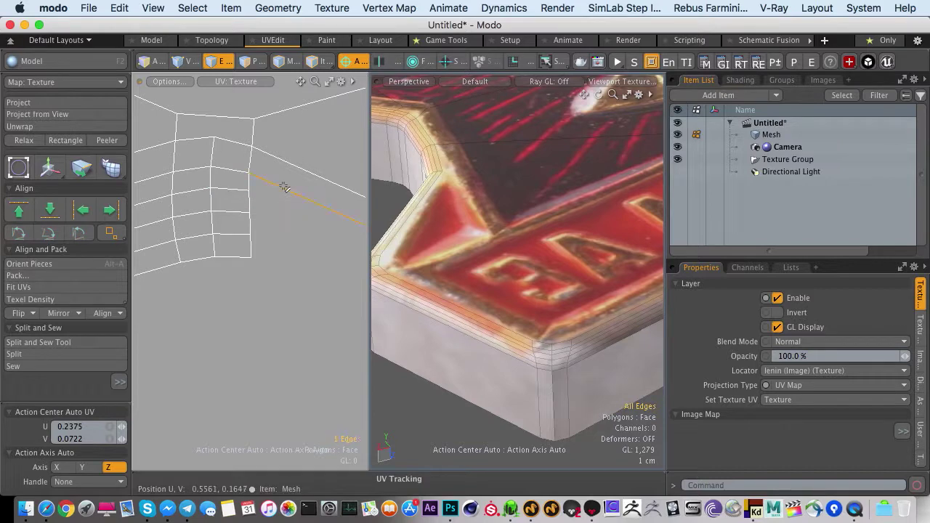
key("shift+s")
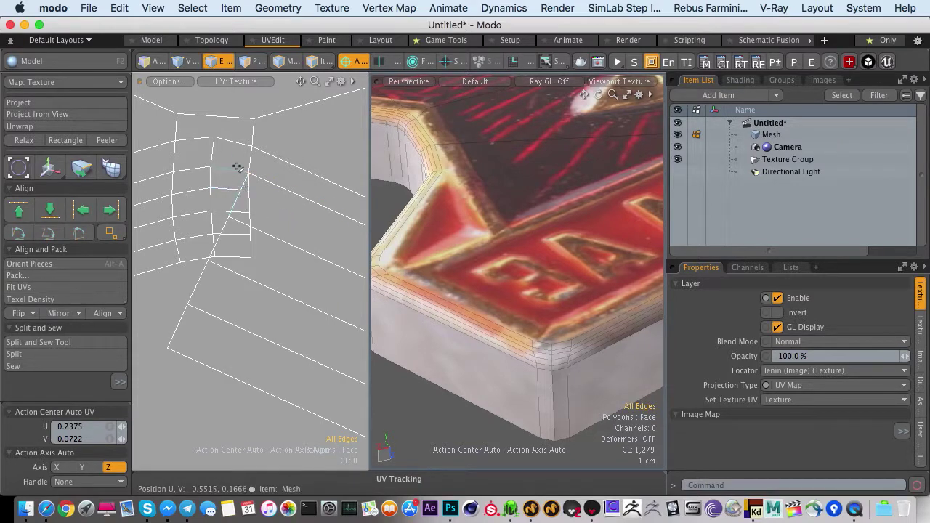
left_click(250, 248, "shift")
key("shift+s")
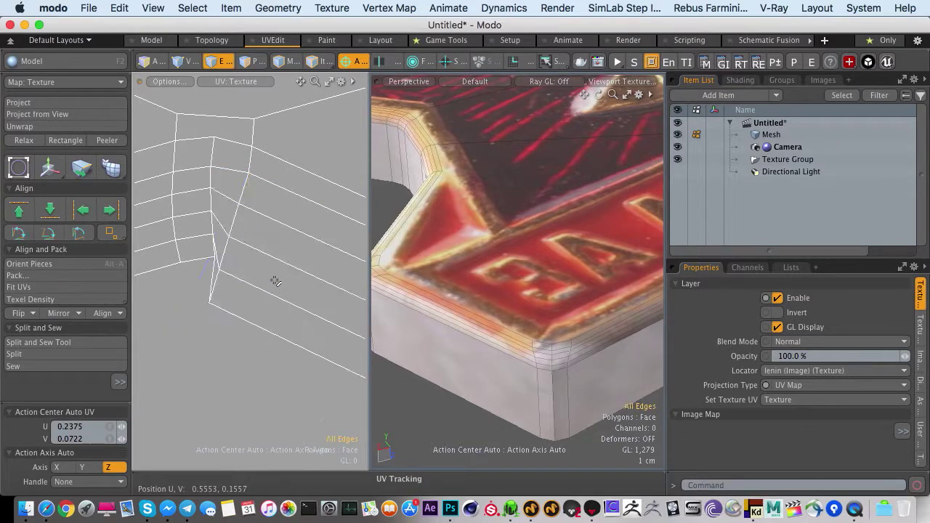
Sew the split bevel strip edges on the bottom side of the lower-right star point's tip
left_click_drag(274, 282, 351, 276, "ctrl+alt")
left_click(276, 221)
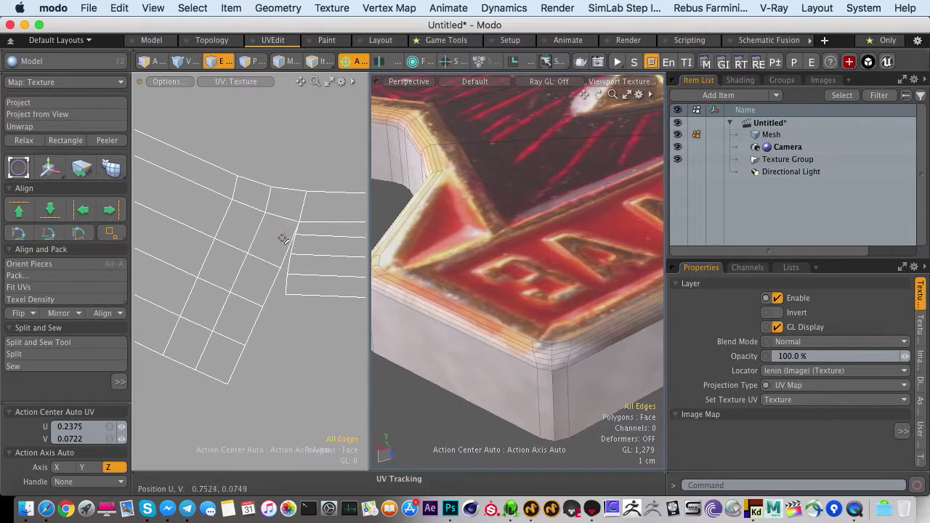
key("shift+s")
left_click_drag(281, 274, 237, 244, "ctrl+alt")
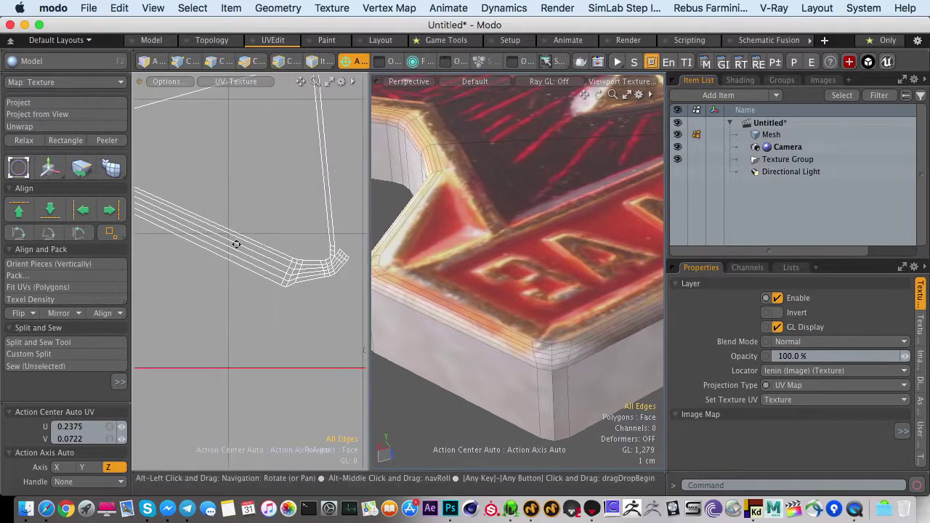
Sew the bevel strip on the star point's right side to the front island and join it to the rounded tip
left_click_drag(341, 222, 253, 264, "alt")
left_click(231, 217)
key("shift+s")
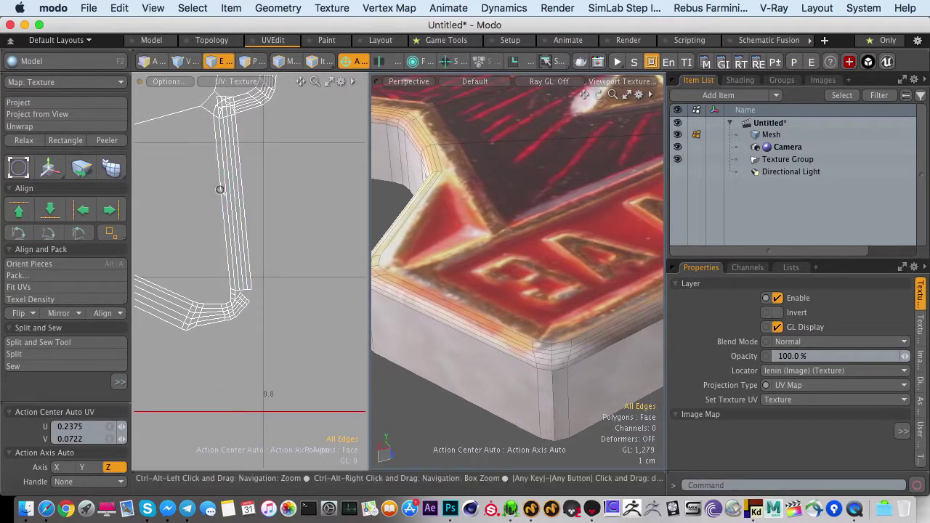
left_click_drag(218, 104, 245, 121, "ctrl+alt")
left_click_drag(262, 281, 245, 368, "ctrl+alt")
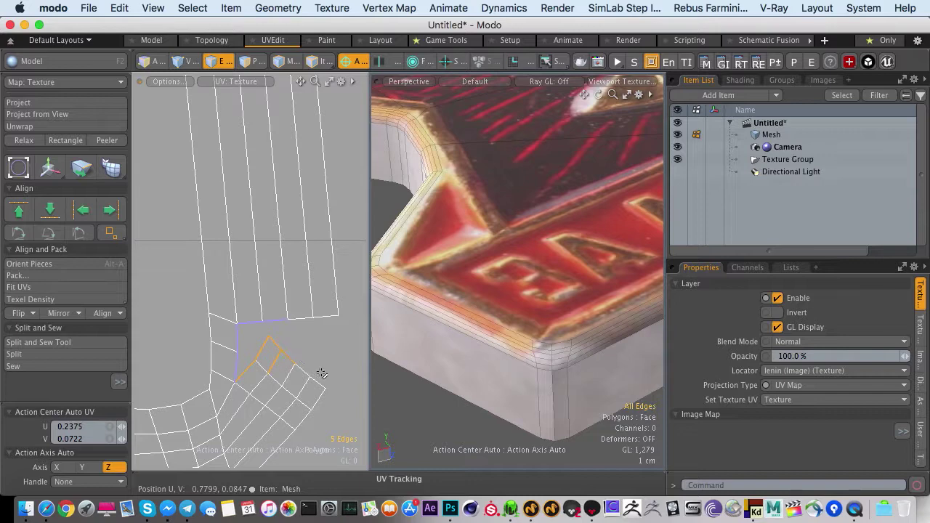
key("shift+s")
left_click_drag(293, 332, 109, 290, "ctrl+alt")
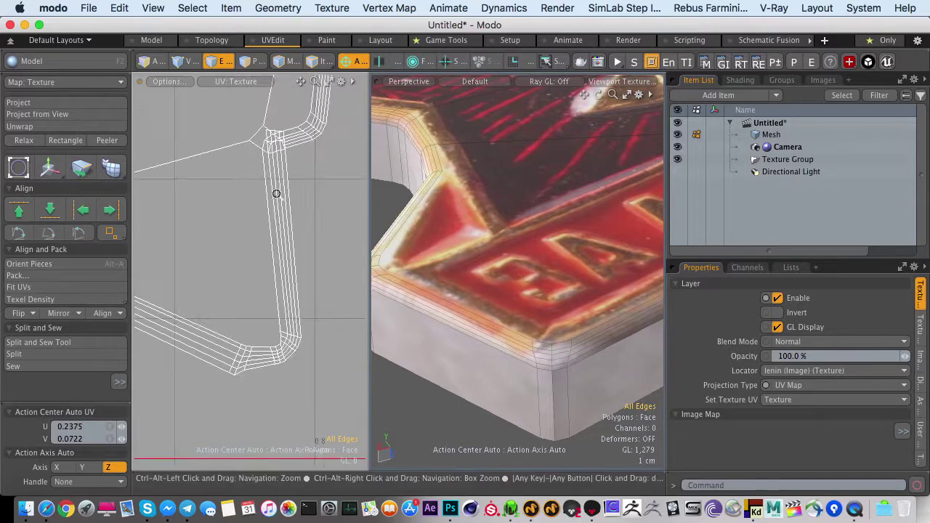
Move the overlapping corner patch above the star point's right side clear of the strips, and sew it to the adjoining bevel strips
left_click_drag(275, 185, 397, 176, "ctrl+alt")
key("3")
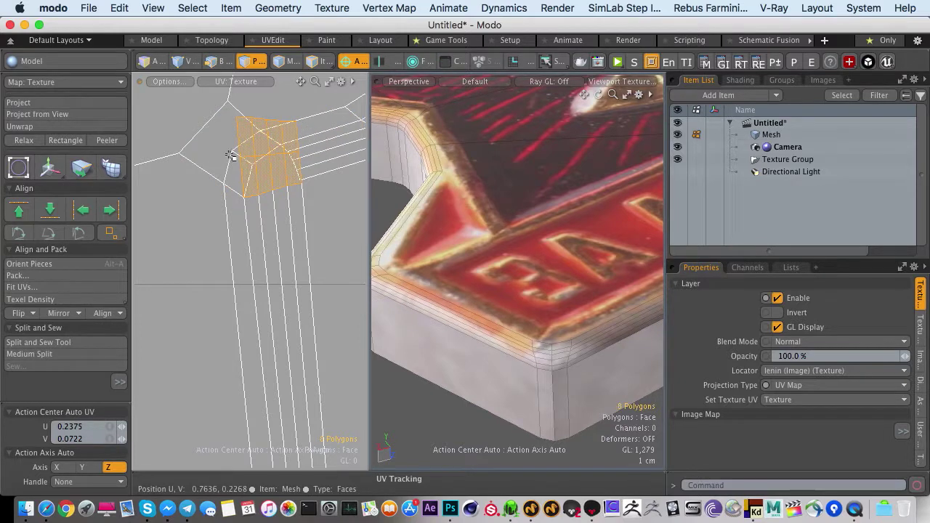
key("w")
left_click_drag(256, 150, 317, 224)
key("q")
key("2")
left_click(266, 156)
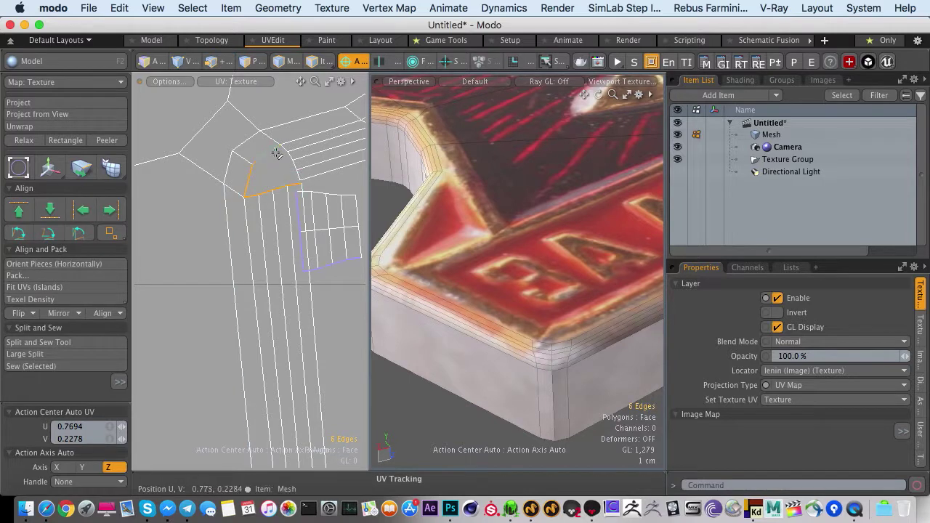
key("shift+s")
Relax the UVs of the complete sewn front island and deselect it
key("3")
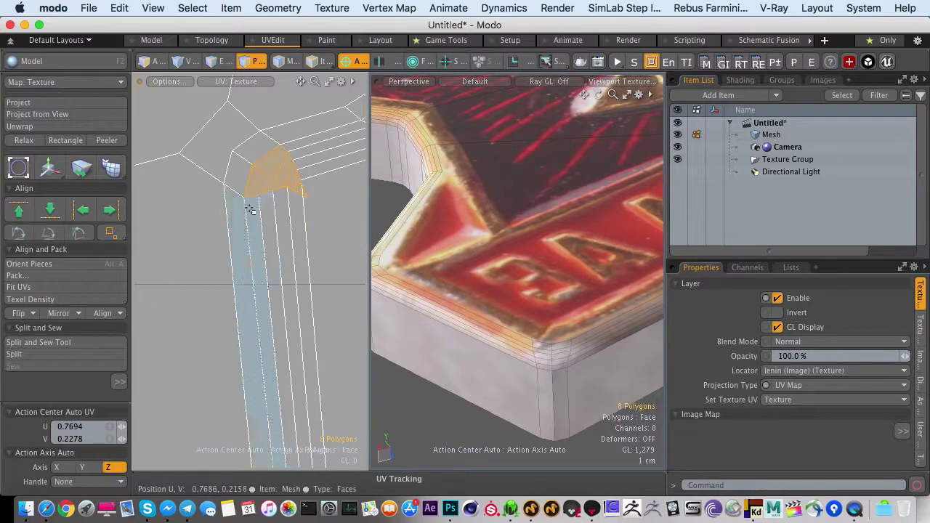
double_click(251, 208)
left_click(24, 140)
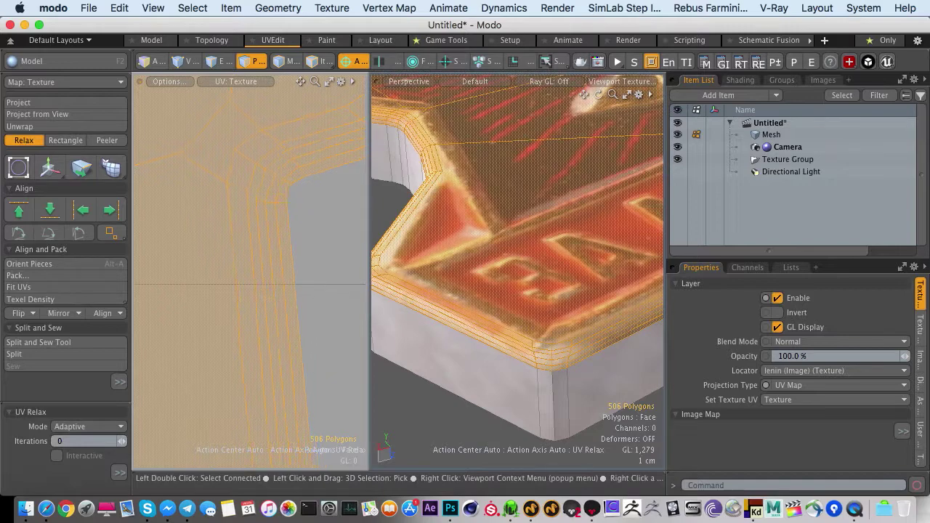
key("q")
left_click(297, 204)
Review the sewn UV layout and the textured badge, checking the side wall island and the bevel strips at the banner's corner
left_click_drag(293, 206, 110, 211, "ctrl+alt")
left_click_drag(282, 239, 234, 244, "ctrl+alt")
left_click_drag(246, 231, 319, 254, "alt")
key("a")
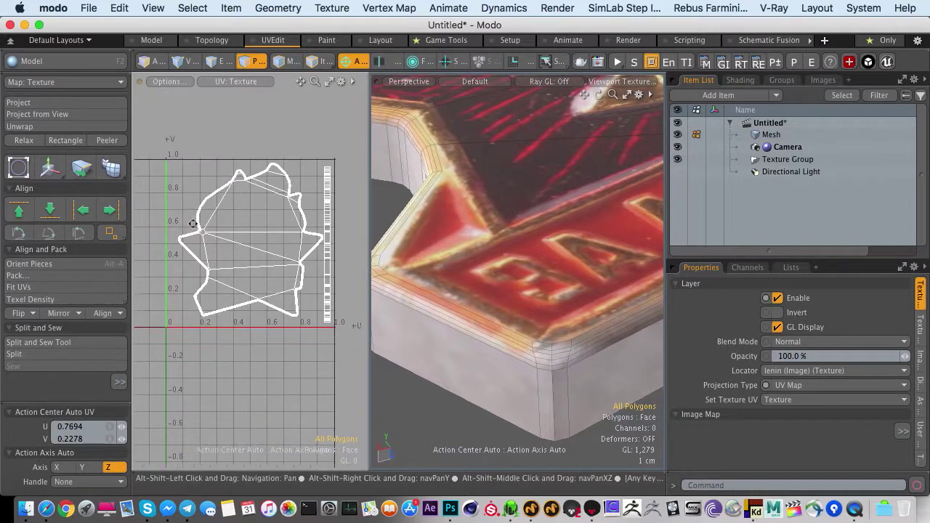
left_click(234, 239)
double_click(323, 244)
key("a")
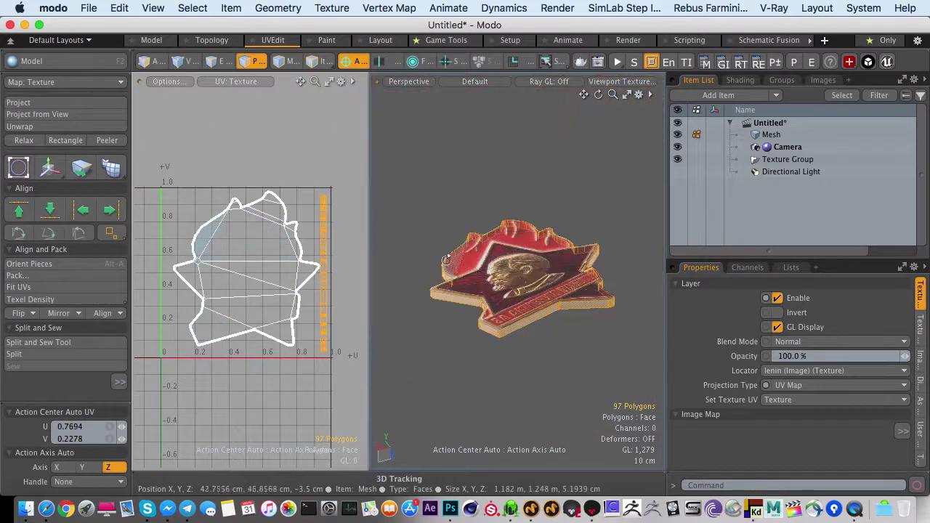
left_click_drag(509, 251, 520, 290, "alt")
left_click(439, 243)
left_click_drag(520, 289, 469, 310, "ctrl+alt")
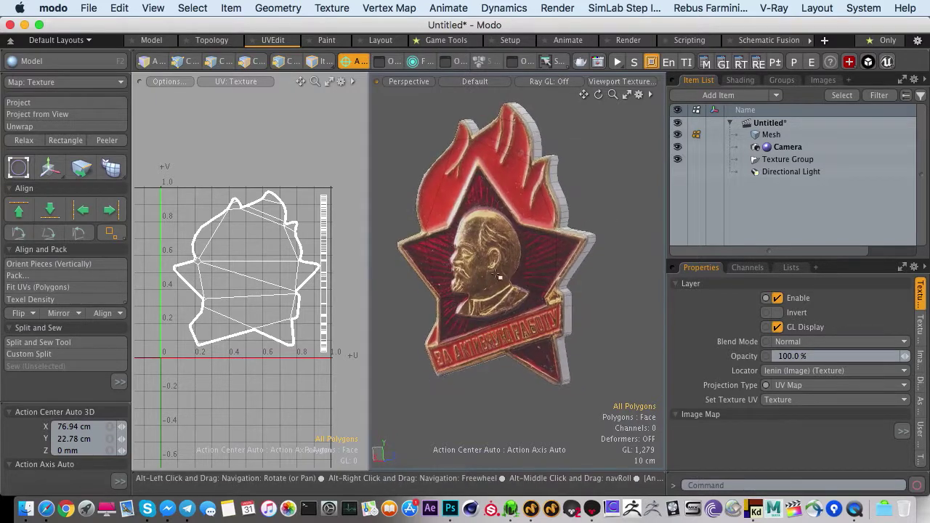
left_click(239, 255)
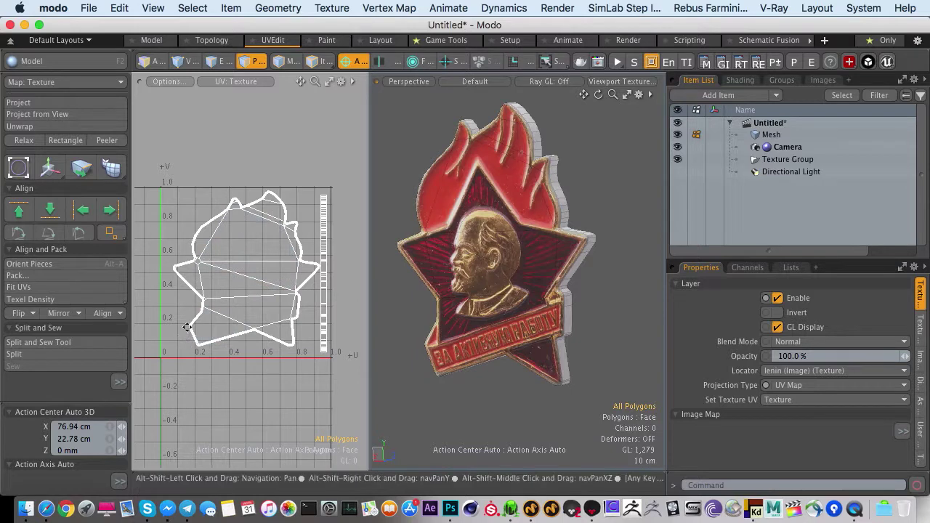
left_click_drag(186, 329, 250, 195, "alt+shift")
left_click_drag(251, 194, 230, 275, "alt+shift")
left_click_drag(201, 205, 282, 239, "ctrl+alt")
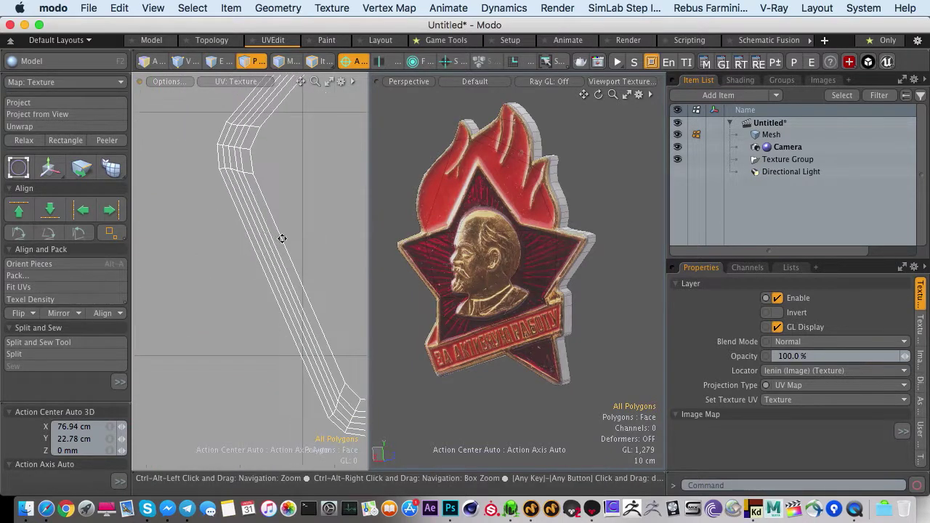
key("2")
left_click(235, 209)
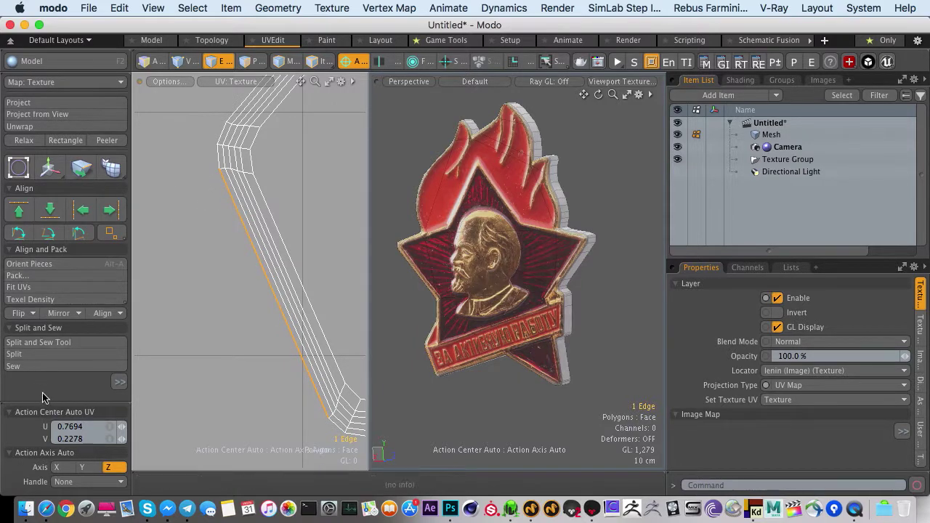
left_click_drag(47, 401, 87, 269)
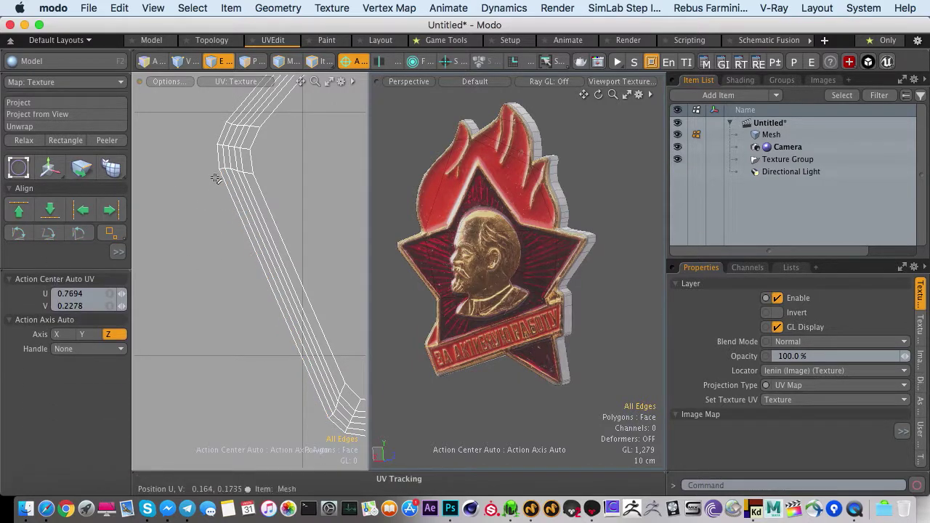
Tear the bevel strip beside the banner's left end off the front UV island and move it clear into empty space
mouse_move(261, 207)
left_mouse_down("ctrl+alt")
mouse_move(251, 224)
mouse_move(267, 229)
left_mouse_up("ctrl+alt")
key("3")
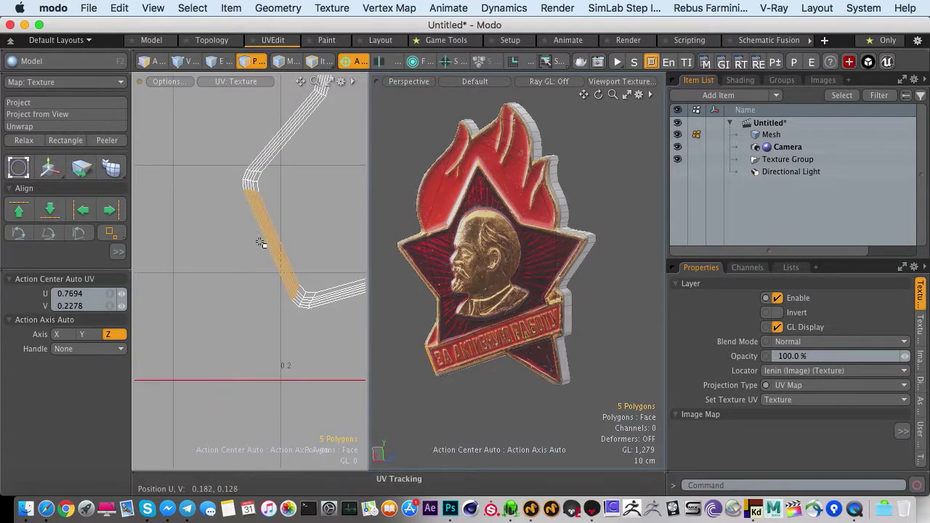
left_click_drag(473, 277, 581, 236, "alt")
left_click_drag(417, 355, 502, 283, "ctrl+alt")
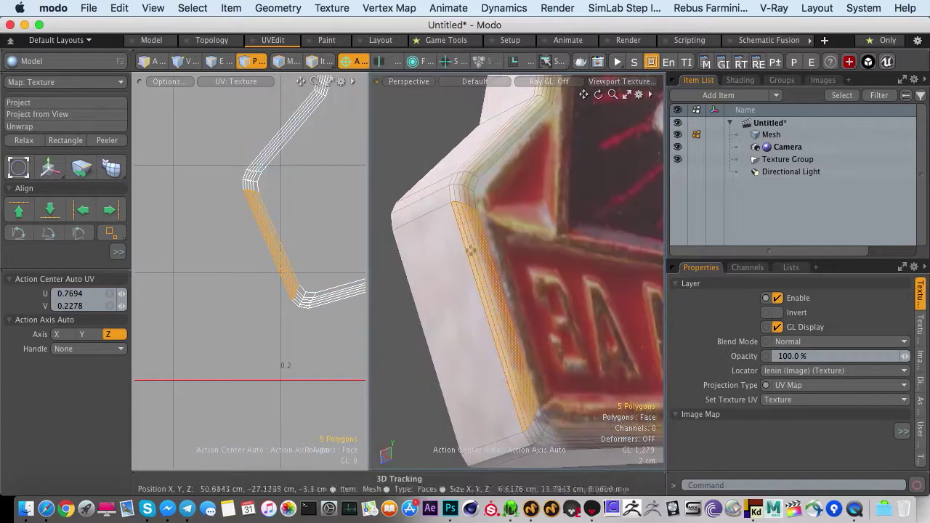
key("w")
left_click_drag(260, 231, 245, 231, "ctrl+alt")
key("space")
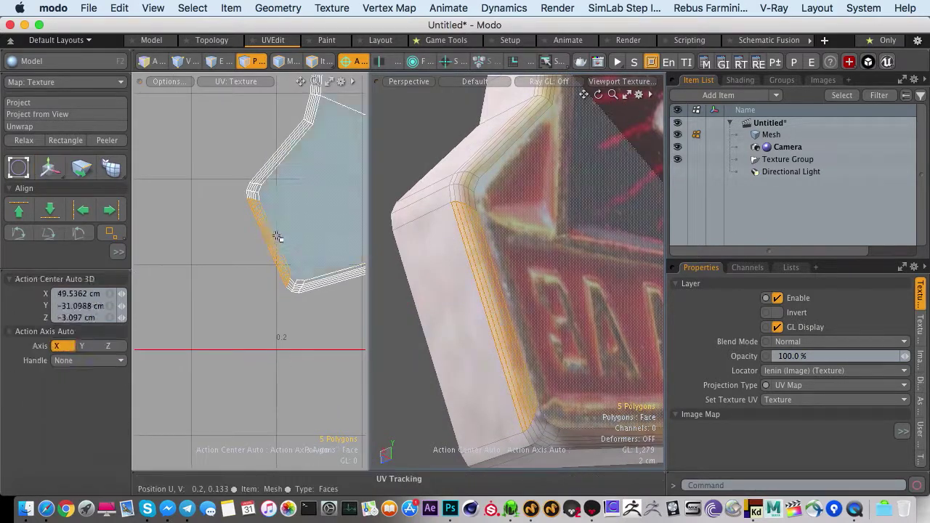
left_click(303, 220, "ctrl")
key("w")
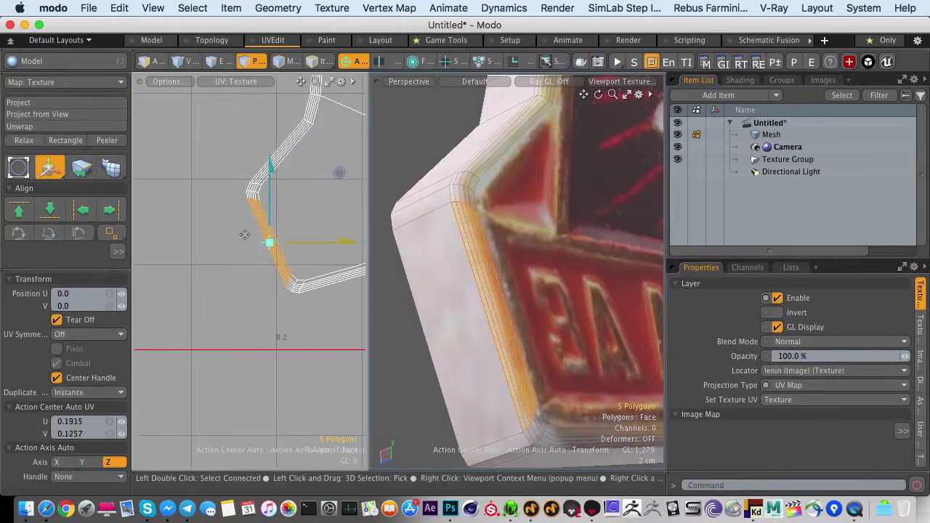
left_click_drag(254, 261, 160, 229)
key("space")
left_click(243, 233)
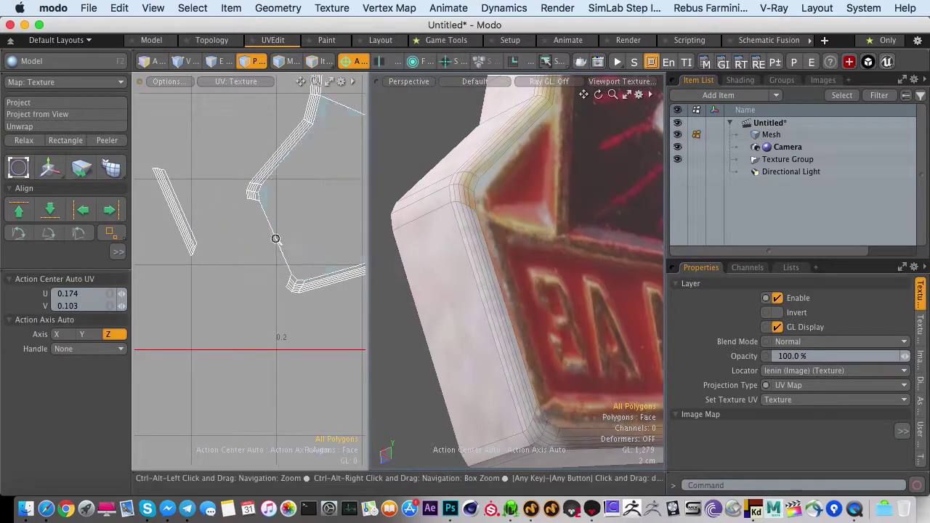
Isolate the front UV island together with the detached bevel strip by hiding all other polygons
left_click_drag(276, 239, 312, 238, "ctrl+alt")
left_click_drag(254, 221, 240, 192, "ctrl+alt")
left_click_drag(436, 211, 434, 206, "alt")
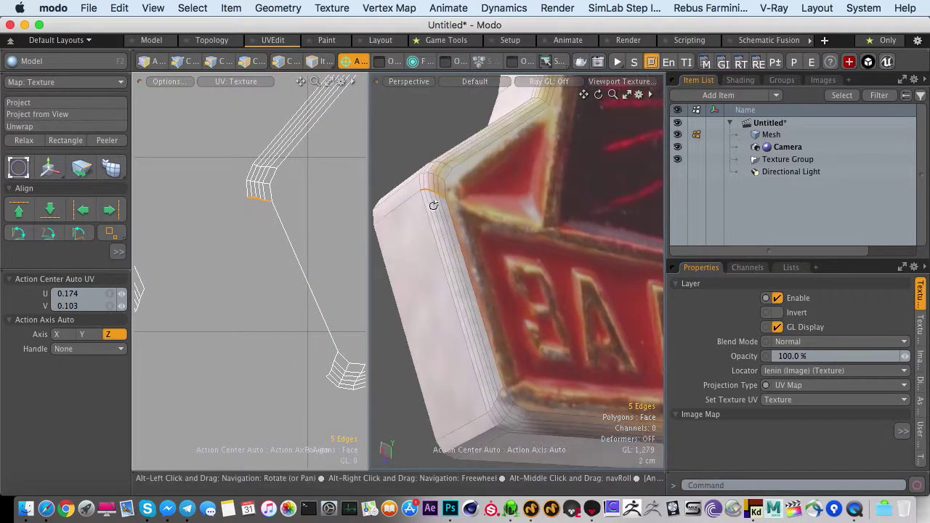
key("3")
double_click(299, 205)
left_click_drag(276, 222, 192, 245, "ctrl+alt")
double_click(199, 249, "shift")
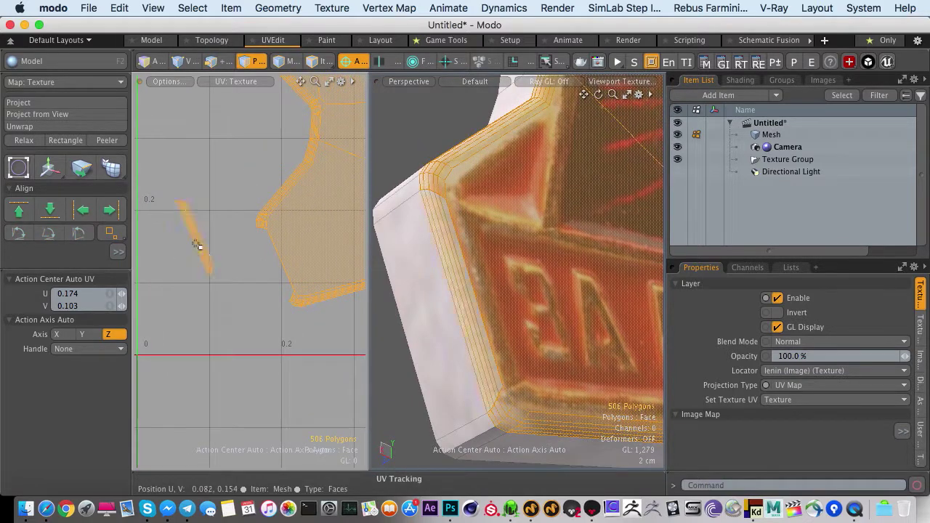
key("shift+s")
left_click(398, 150)
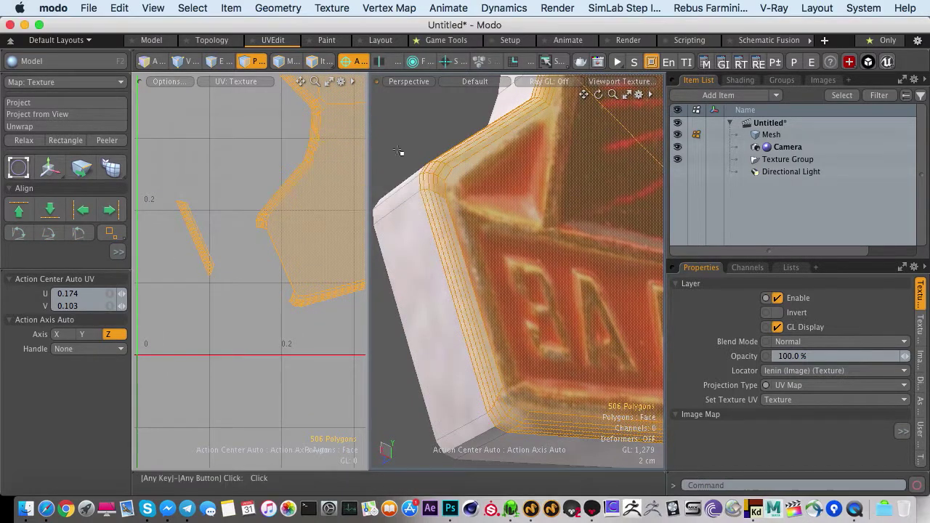
key("shift+h")
Move the detached bevel strip closer to the gap it left in the front UV island
left_click_drag(488, 297, 409, 237, "alt")
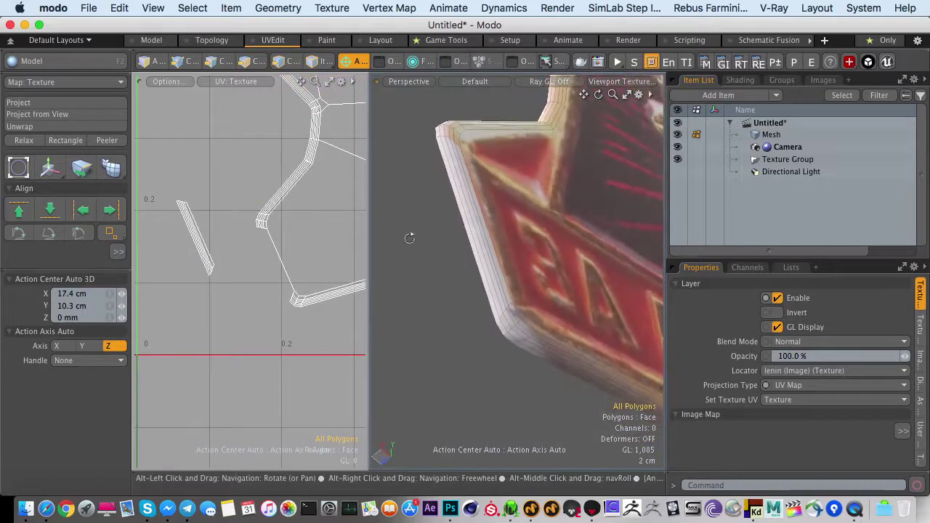
mouse_move(186, 228)
left_mouse_down()
mouse_move(206, 215)
mouse_move(300, 242)
mouse_move(321, 324)
left_mouse_up()
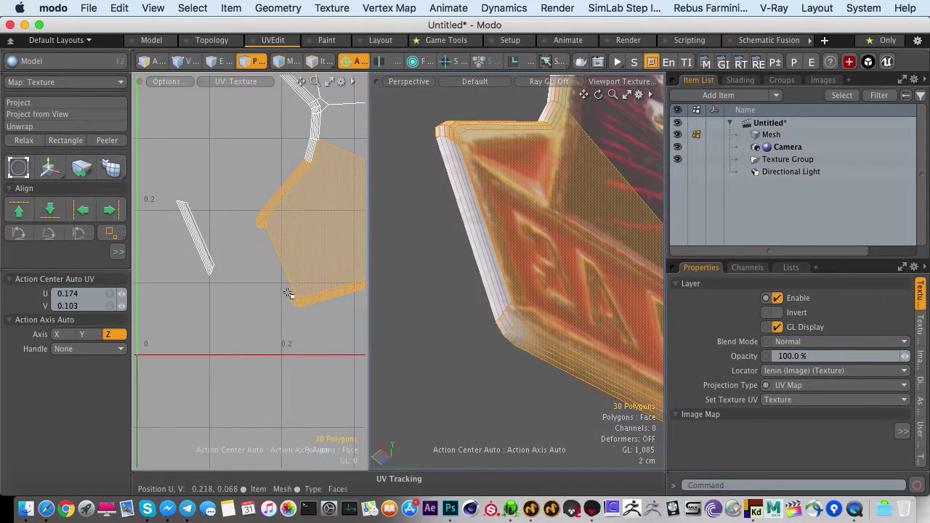
mouse_move(449, 161)
left_mouse_down("alt")
mouse_move(465, 164)
mouse_move(455, 157)
left_mouse_up("alt")
left_click(195, 234)
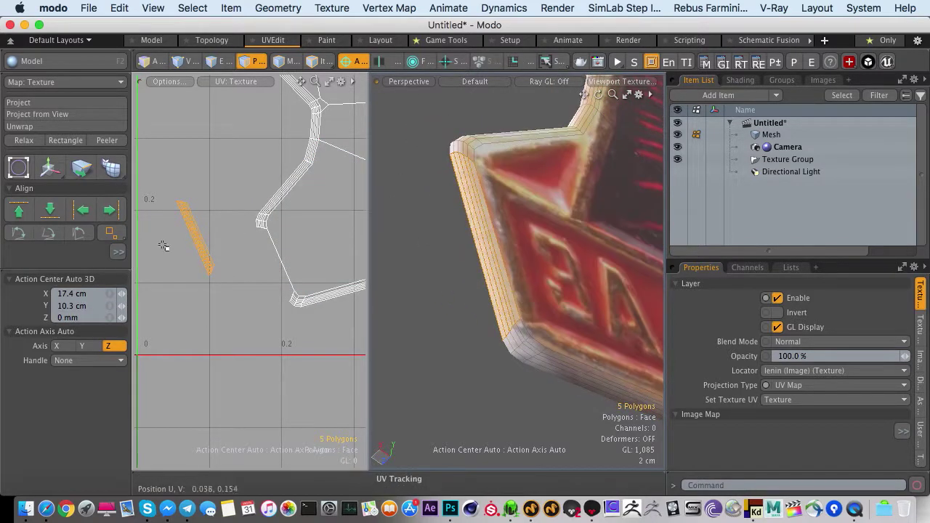
key("w")
left_click_drag(196, 237, 223, 256)
left_click_drag(283, 256, 392, 276, "ctrl+alt")
key("q")
Try to sew the strip's upper end to the rounded corner patch of the front island, and undo the attempts
key("2")
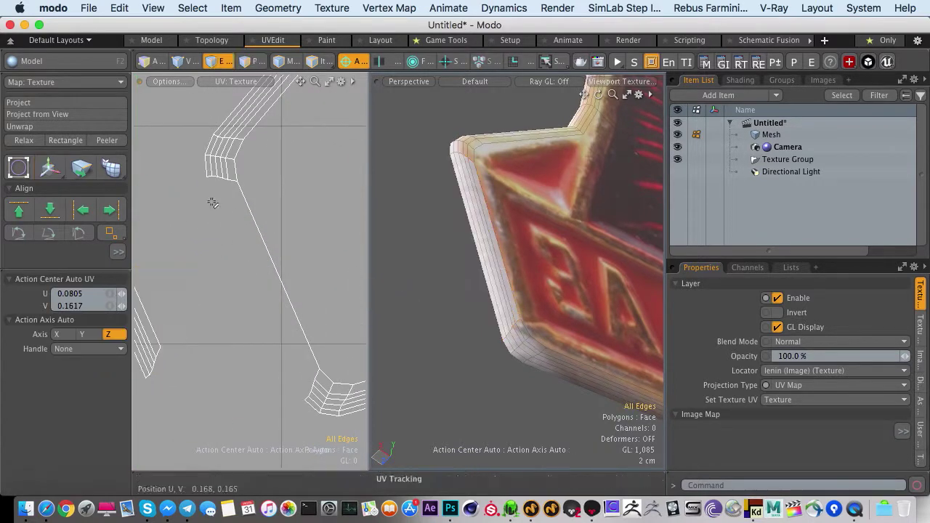
left_click_drag(212, 200, 294, 194, "ctrl+alt")
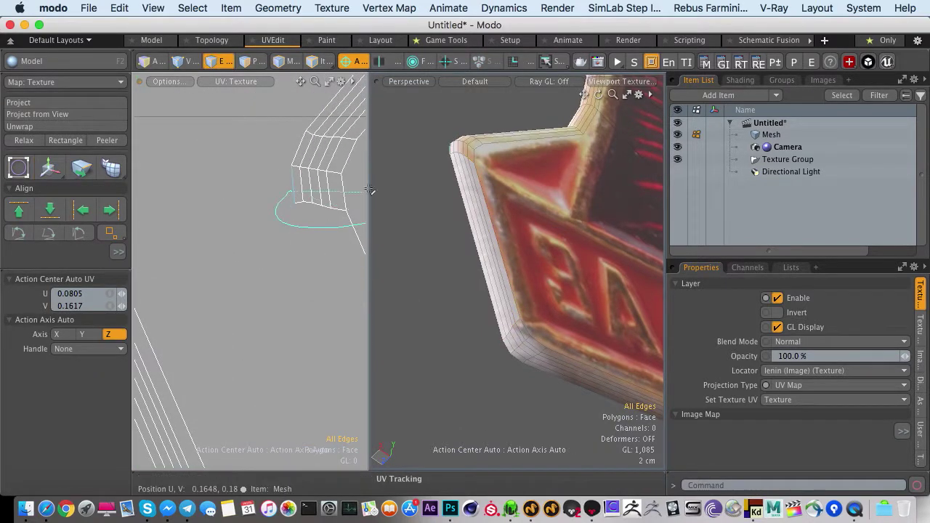
right_click_drag(369, 189, 361, 190)
left_click_drag(331, 202, 241, 201, "ctrl+alt")
left_click_drag(183, 184, 193, 202, "alt")
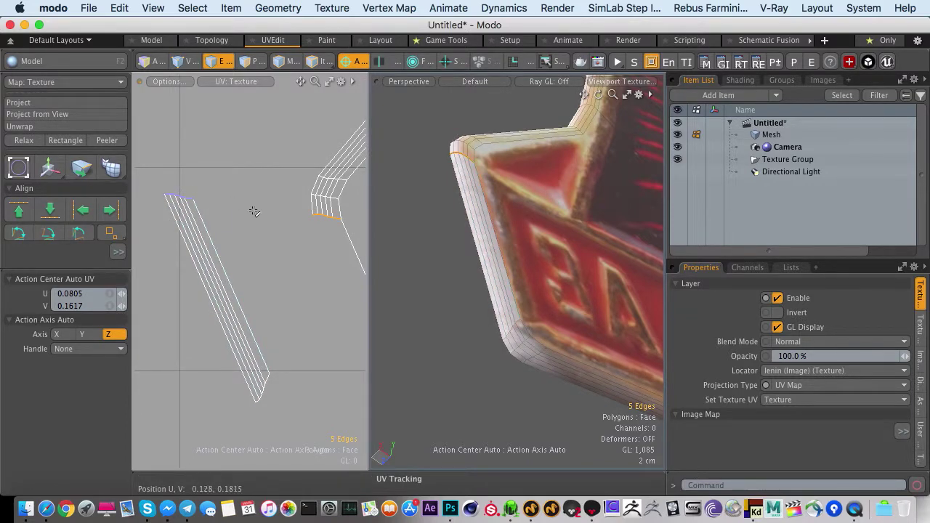
key("shift+s")
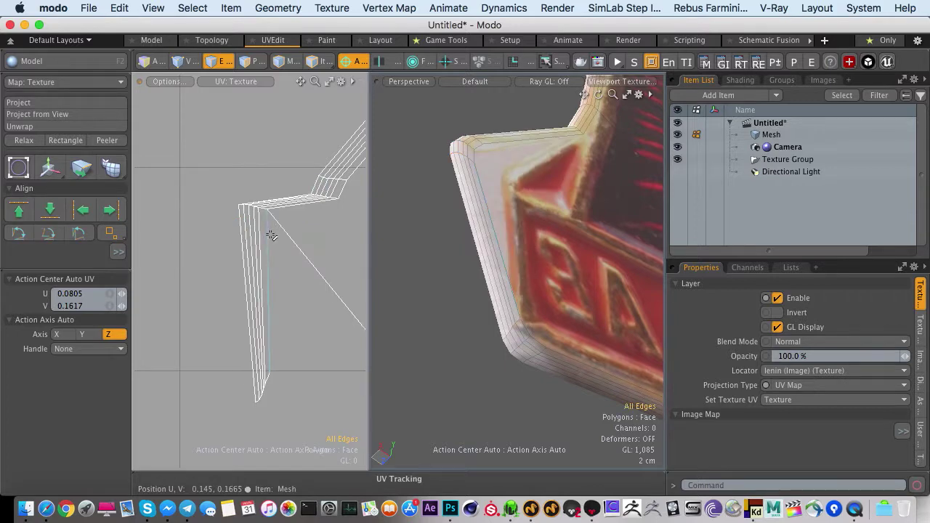
key("super+z")
key("shift+s")
key("super+z")
left_click_drag(283, 232, 258, 205, "alt")
key("shift+s")
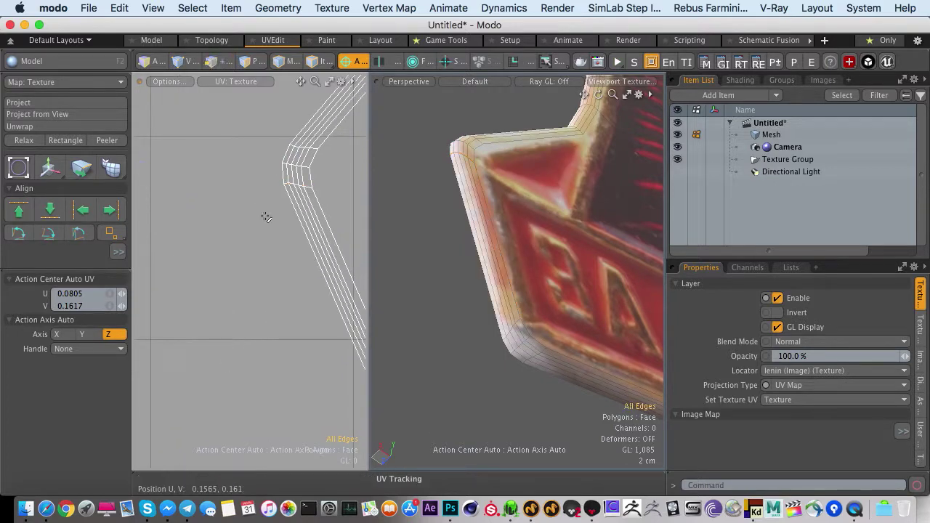
mouse_move(298, 257)
left_mouse_down("alt")
mouse_move(225, 199)
mouse_move(193, 226)
mouse_move(254, 240)
left_mouse_up("alt")
key("super+z")
Move the edges at the detached strip's lower end outward, away from the front island
key("3")
right_click_drag(232, 262, 232, 303)
key("2")
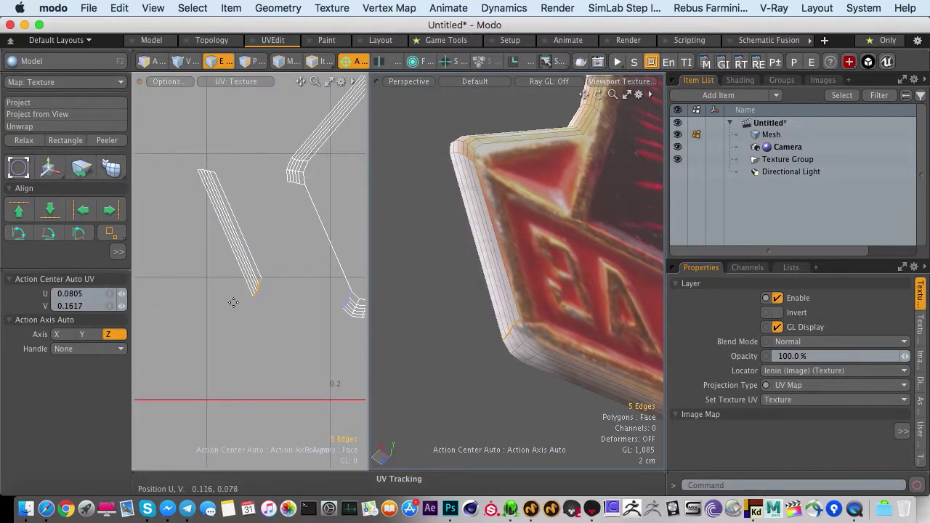
key("w")
left_click_drag(257, 287, 218, 301)
key("q")
Sew the strip's upper end to the rounded corner patch and its long inner edge to the front face
left_click(251, 277)
right_click_drag(189, 145, 190, 147)
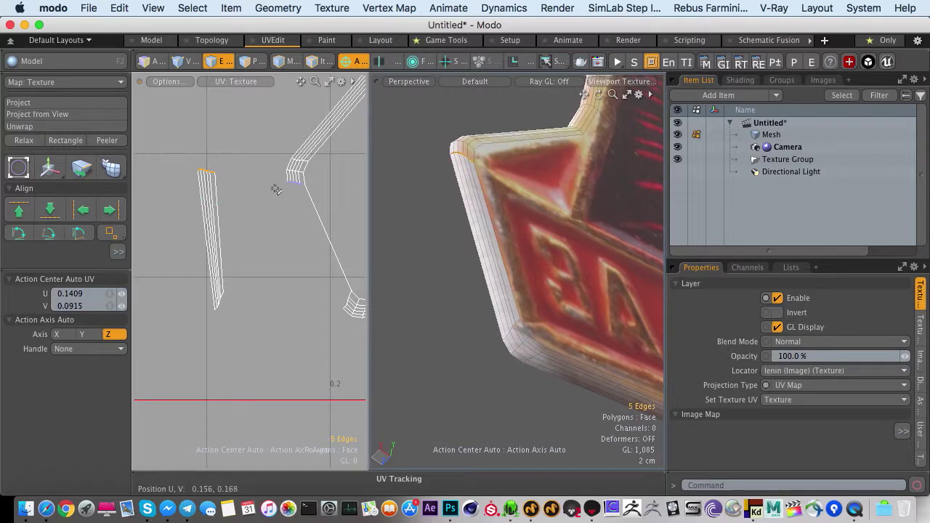
key("s")
left_click(274, 218)
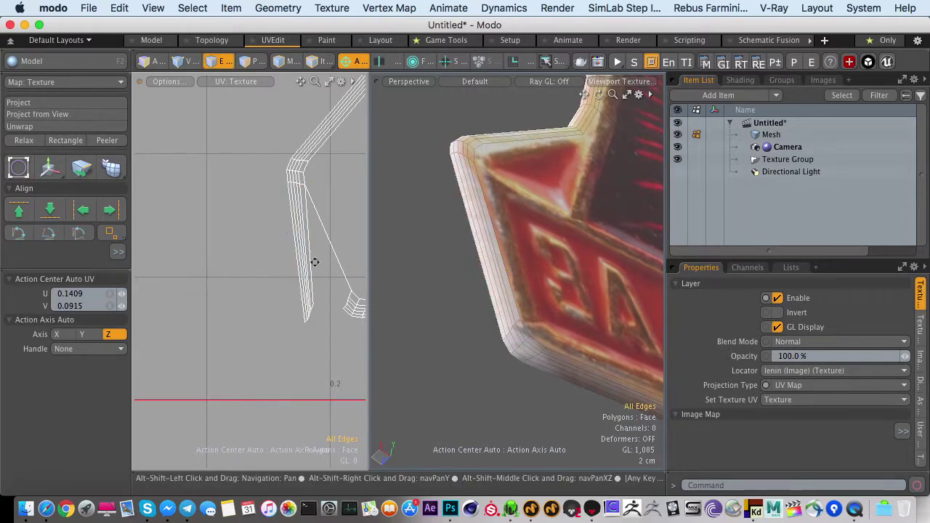
left_click_drag(314, 261, 235, 256, "alt")
left_click_drag(235, 256, 324, 245, "ctrl+alt")
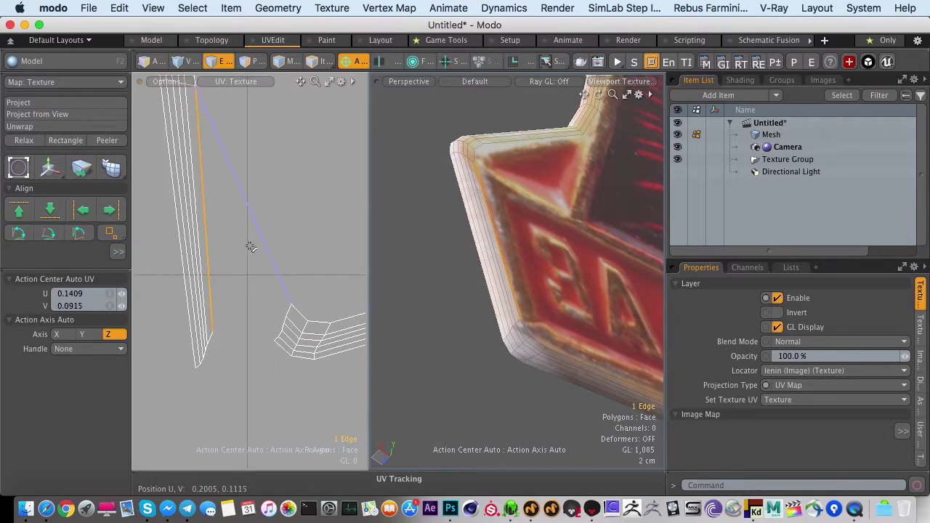
key("s")
Sew the edges at the strip's lower end to the rounded patch at the banner's lower corner
left_click_drag(233, 328, 263, 256, "alt")
left_click_drag(263, 256, 288, 262, "ctrl+alt")
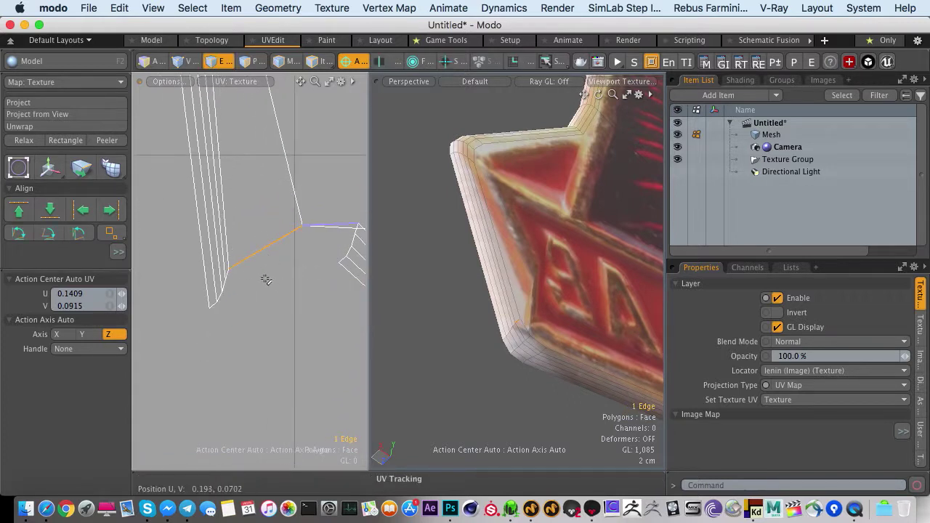
key("shift+s")
key("shift+s")
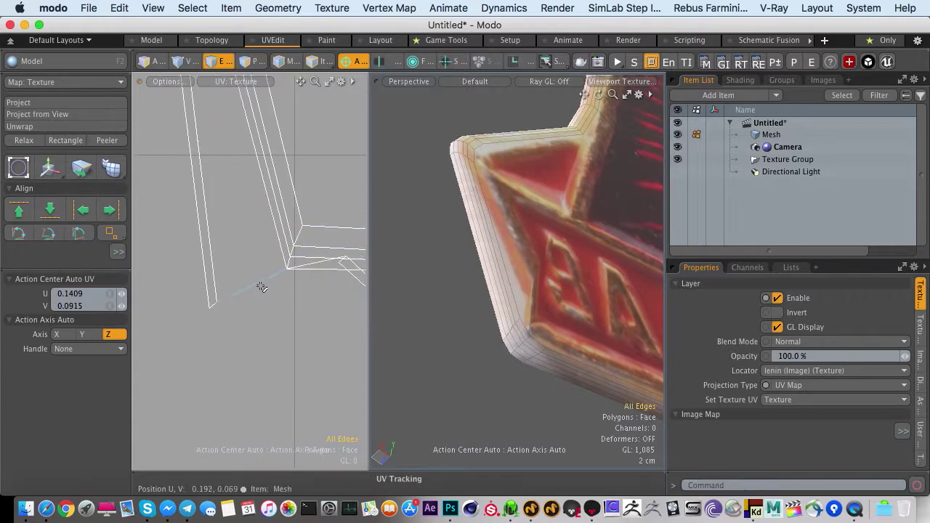
key("shift+s")
left_click(247, 288)
key("shift+s")
left_click_drag(250, 295, 158, 243, "ctrl+alt")
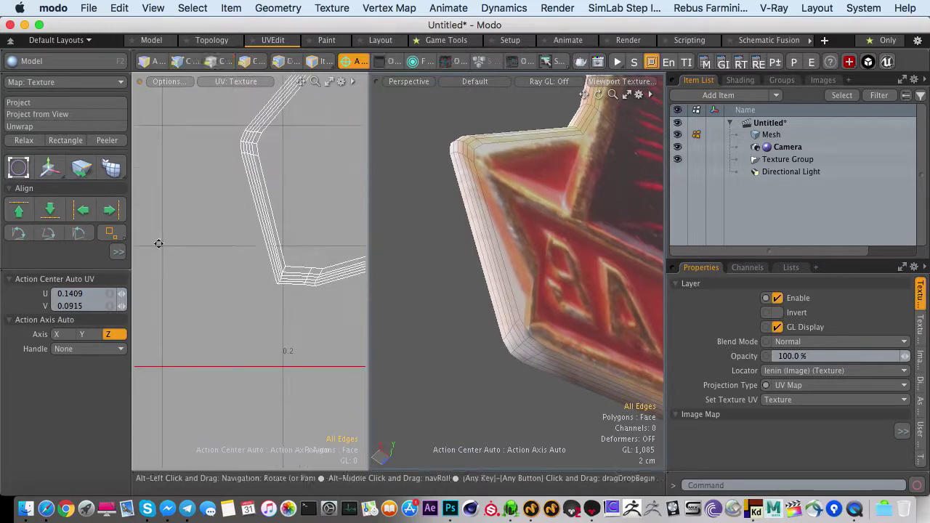
Select the complete front UV island and relax its UVs with 86 iterations in Adaptive mode
left_click_drag(307, 224, 163, 269, "alt")
key("3")
double_click(270, 261)
left_click_drag(269, 262, 275, 239, "ctrl+alt")
left_click_drag(275, 239, 229, 292, "alt")
left_click(230, 334)
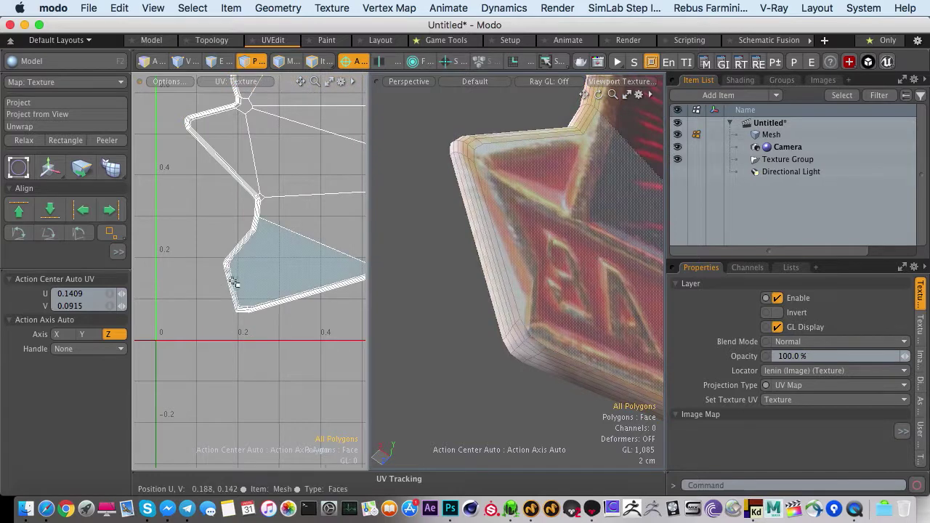
left_click_drag(234, 291, 225, 265, "ctrl+alt")
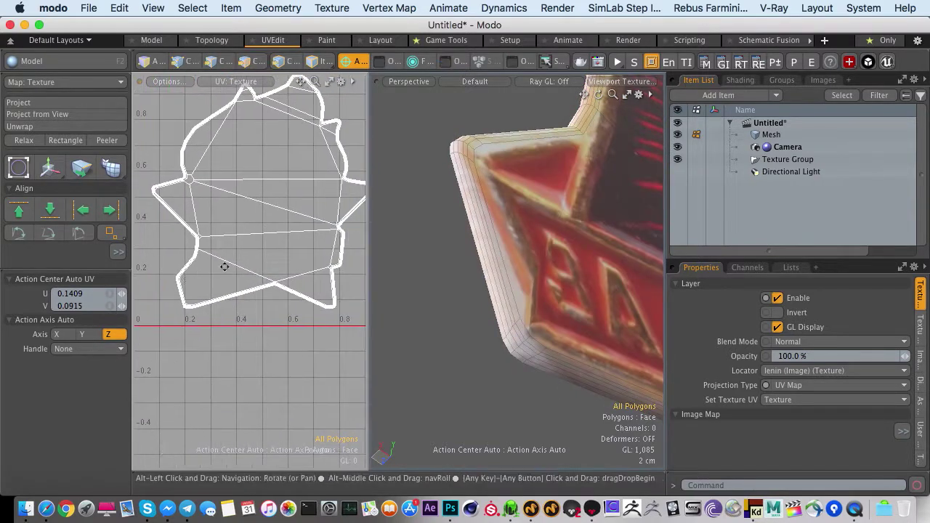
left_click(242, 223)
double_click(242, 223)
left_click(24, 140)
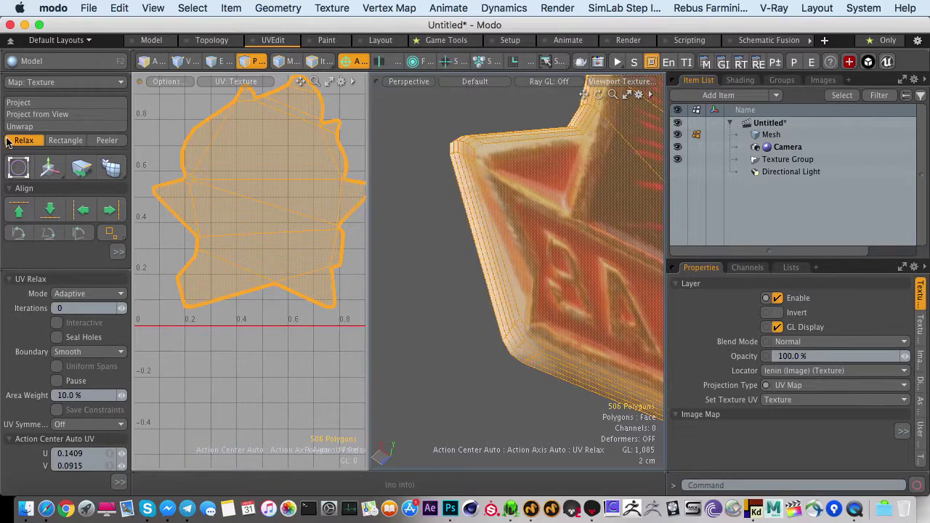
left_click_drag(154, 248, 255, 291)
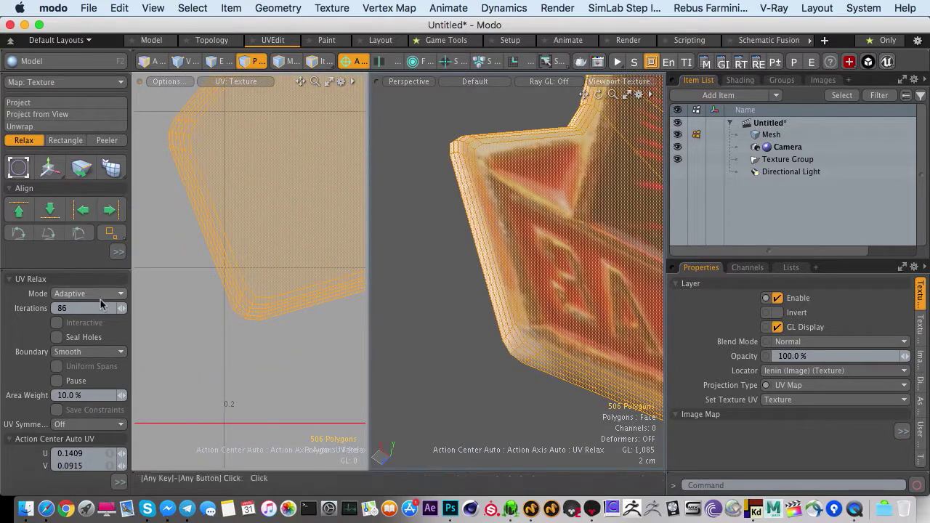
Reset the relax iterations, relax the front island again with 153 iterations, and deselect it
left_click(102, 308)
type("0")
key("Return")
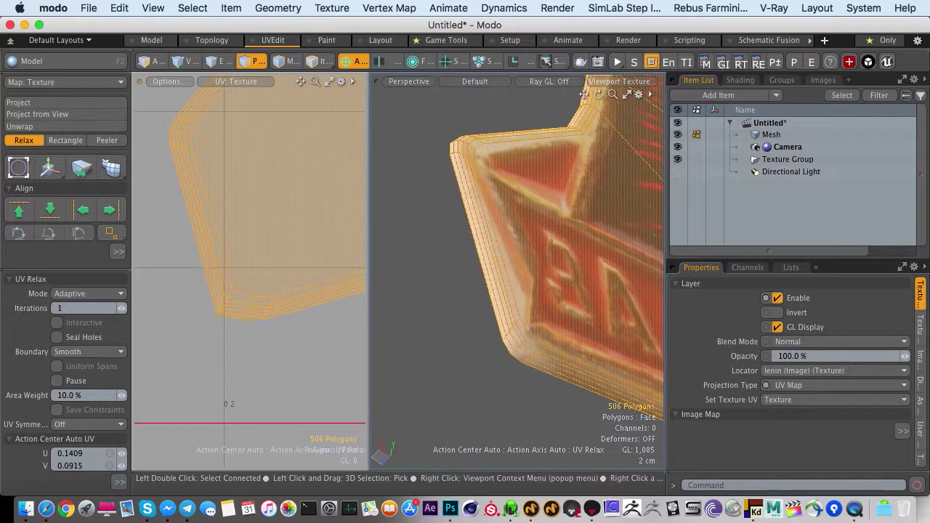
mouse_move(280, 261)
left_mouse_down()
mouse_move(310, 261)
mouse_move(270, 262)
left_mouse_up()
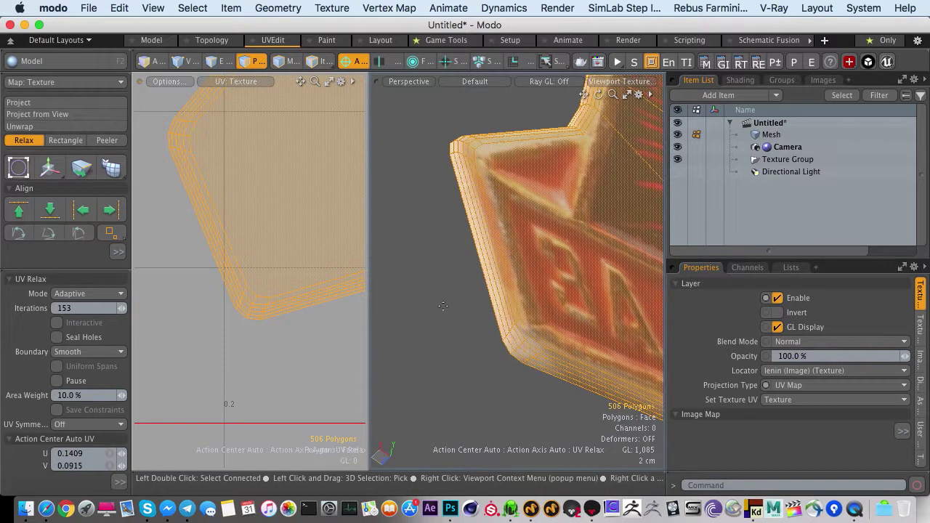
key("space")
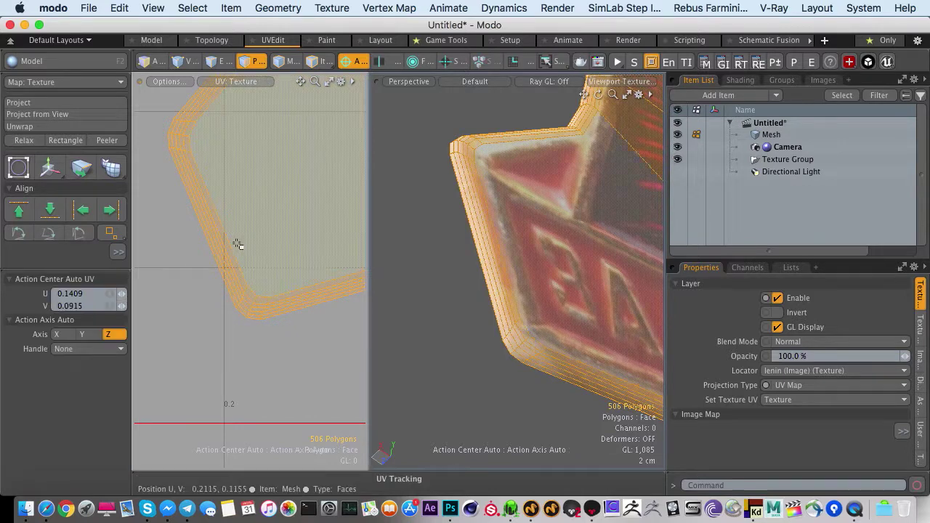
left_click(187, 274)
key("a")
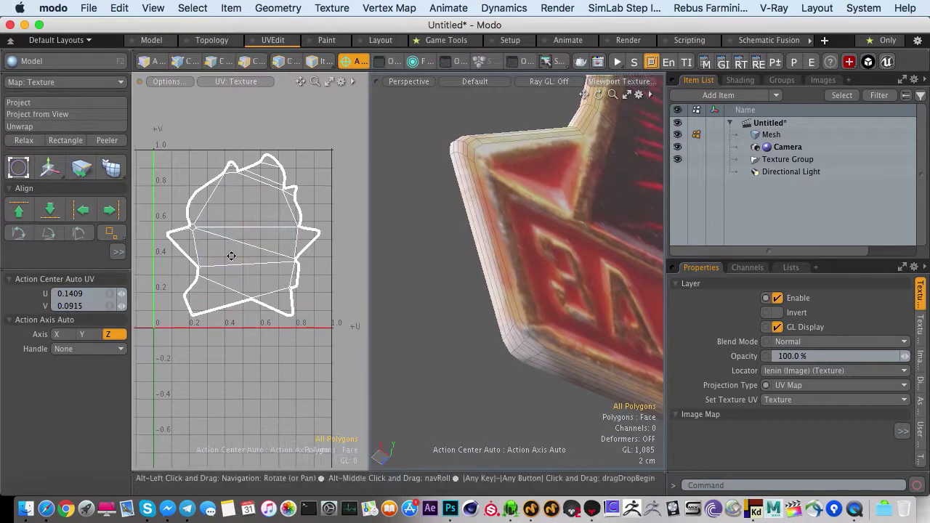
Unhide the badge's side wall and check the whole textured badge from the front and at an angle
key("a")
left_click_drag(451, 277, 500, 278, "alt")
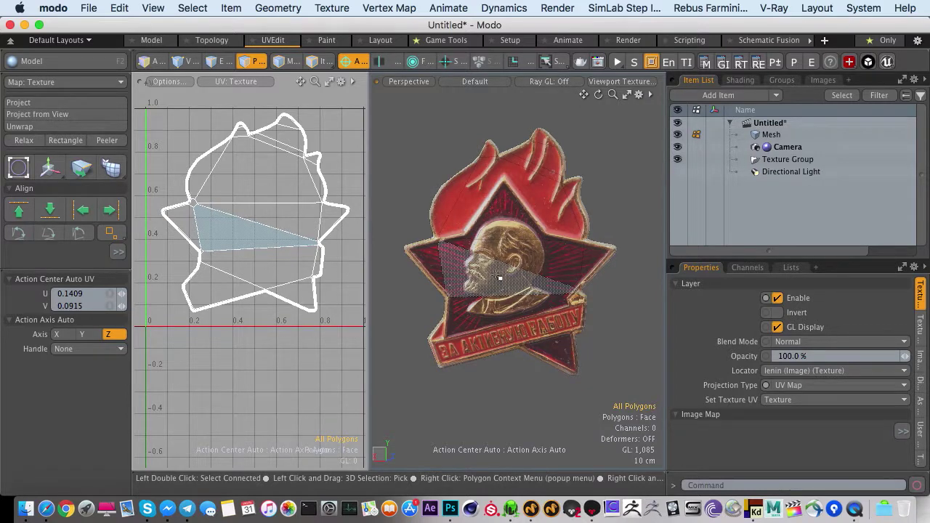
left_click_drag(500, 278, 497, 343, "alt")
key("u")
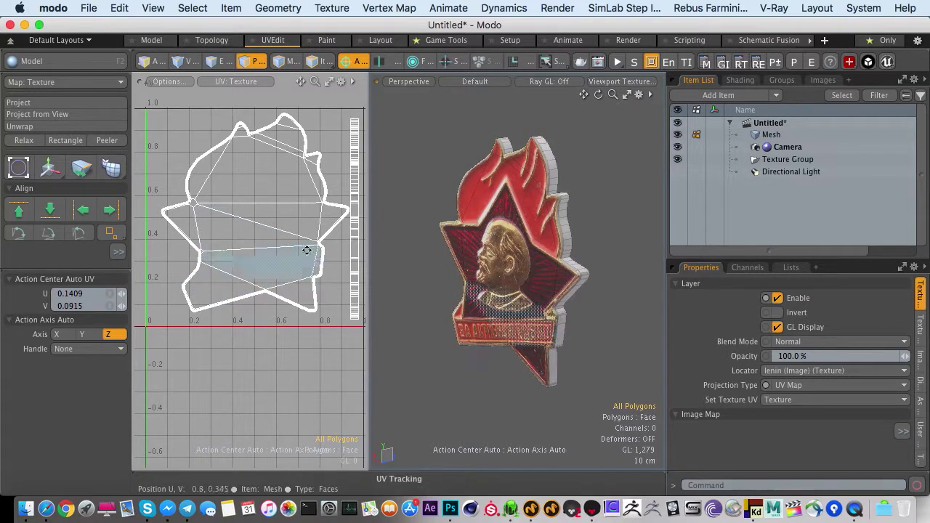
left_click_drag(294, 246, 285, 245, "alt")
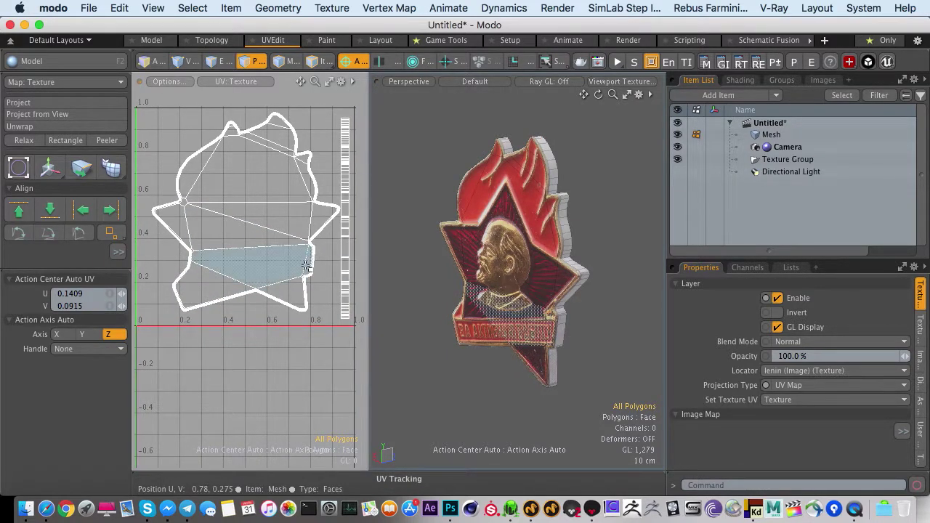
double_click(301, 266)
left_click(236, 338)
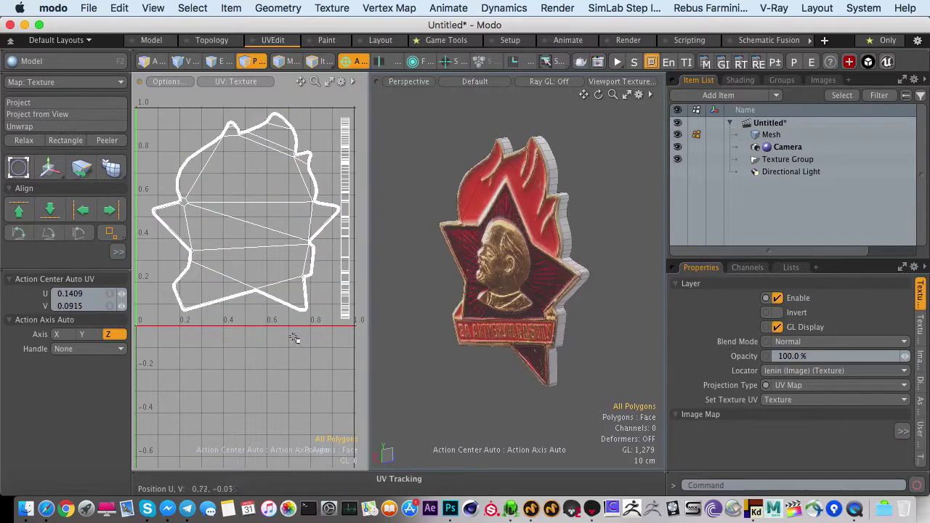
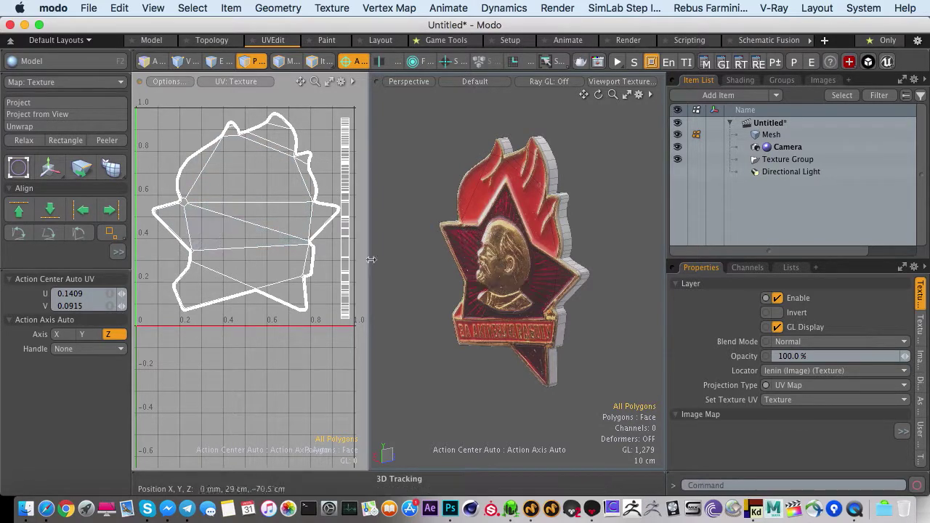
left_click_drag(292, 257, 290, 247, "alt")
left_click_drag(434, 271, 405, 267, "alt")
mouse_move(236, 241)
left_mouse_down("alt")
mouse_move(284, 251)
mouse_move(251, 252)
left_mouse_up("alt")
left_click_drag(497, 254, 459, 256, "alt")
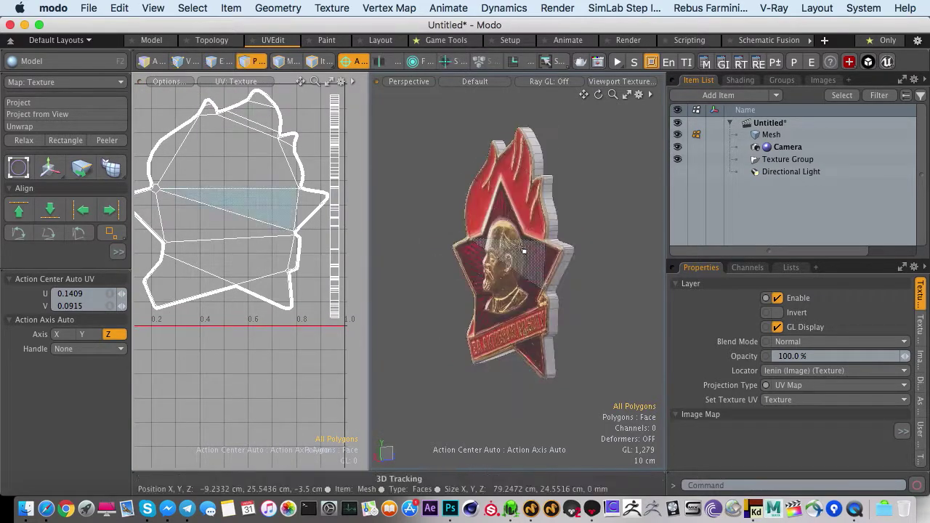
Select the whole badge and mirror it along Z, placing the copy just behind the side wall as the back half
double_click(523, 251)
left_click_drag(542, 274, 503, 283, "alt")
left_click_drag(503, 283, 494, 251, "ctrl+alt")
key("shift+v")
left_click(543, 263)
left_click_drag(510, 295, 468, 302, "alt")
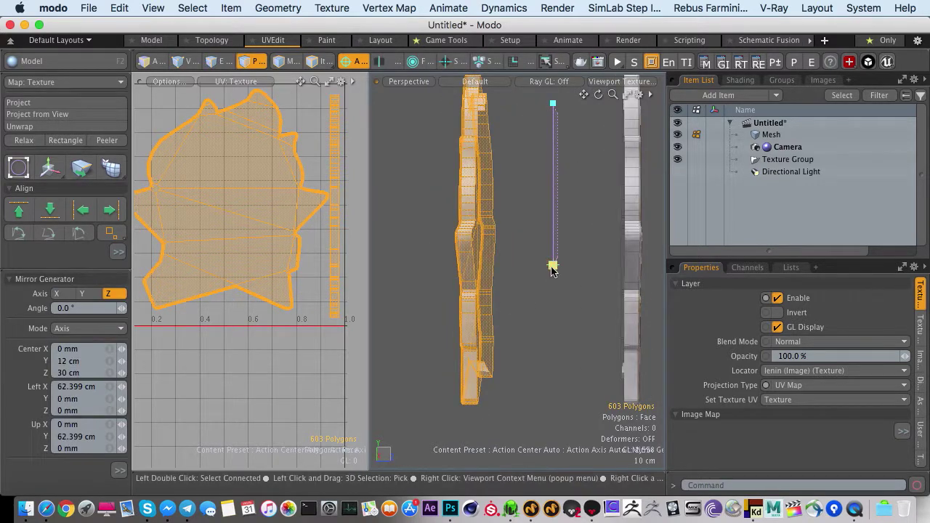
left_click_drag(552, 266, 627, 300)
key("space")
Select the two open edge loops that face each other across the gap between the front and back halves
key("2")
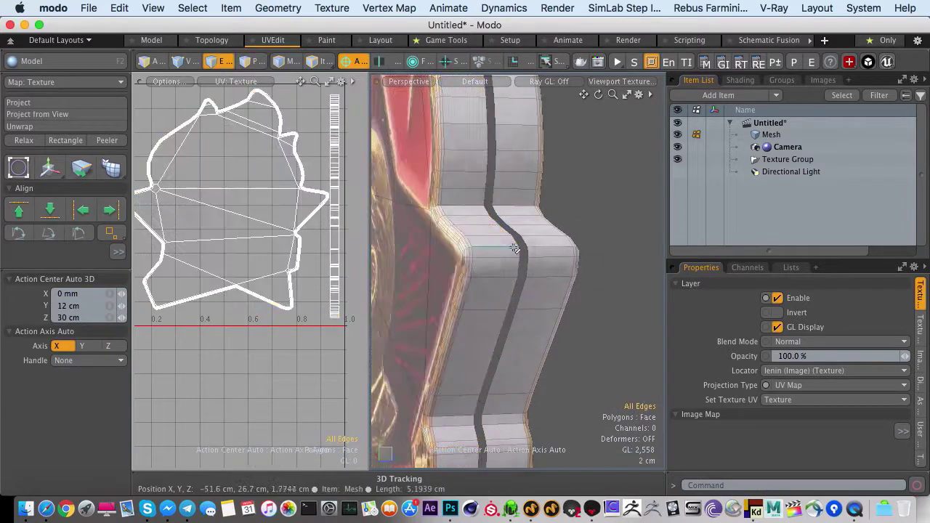
double_click(518, 254)
double_click(526, 256, "shift")
key("r")
left_click_drag(523, 257, 484, 253, "alt")
key("space")
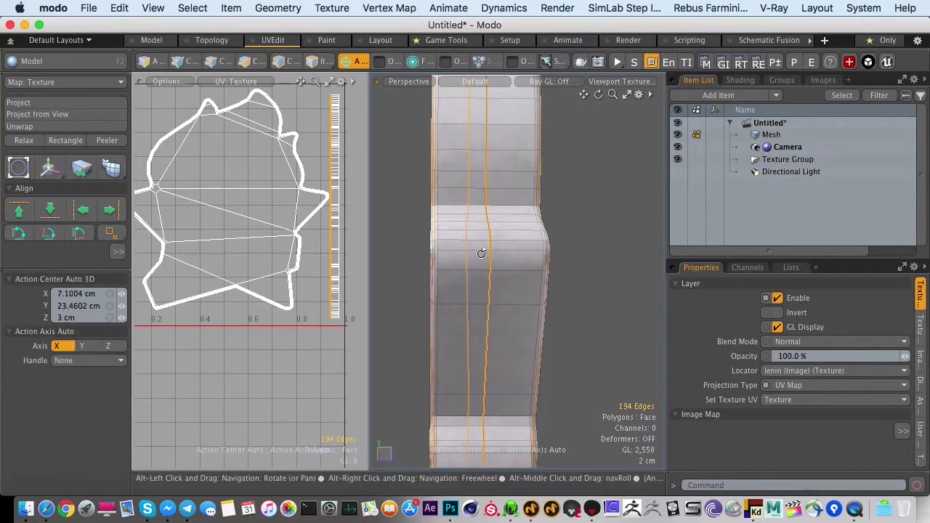
Try merging the vertices of the two halves with a distance of 1.3457 mm, and undo the merge
key("1")
key("shift+m")
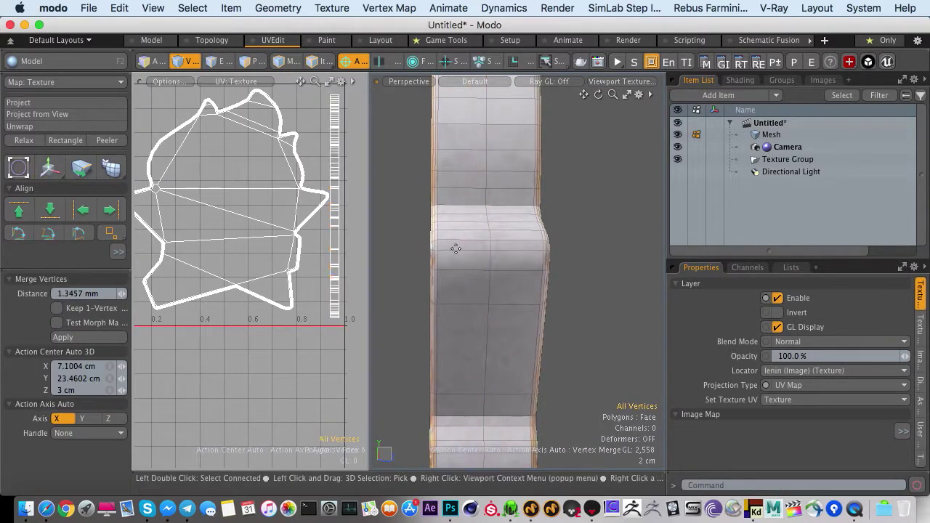
key("space")
scroll(475, 253, "down", 8)
left_click_drag(431, 245, 473, 273, "alt")
key("2")
left_click(522, 281)
double_click(523, 280)
key("3")
left_click(436, 245)
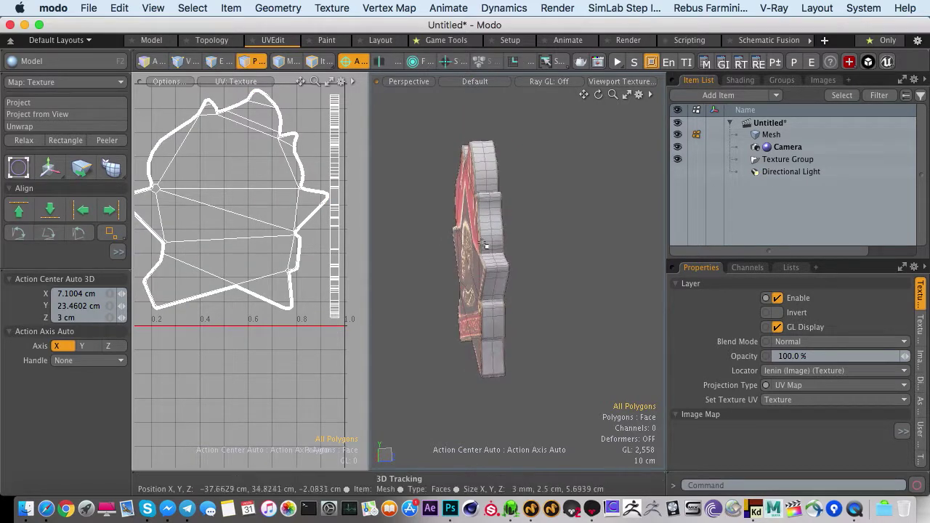
key("super+z")
key("space")
key("space")
Scale the two selected edge loops together along Z to close the gap in the side wall
key("y")
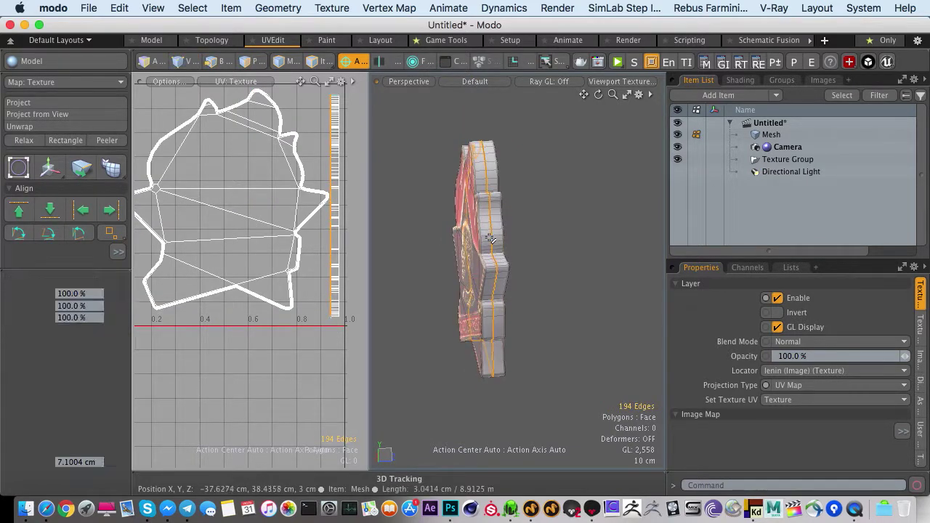
left_click_drag(492, 240, 483, 327, "ctrl")
key("y")
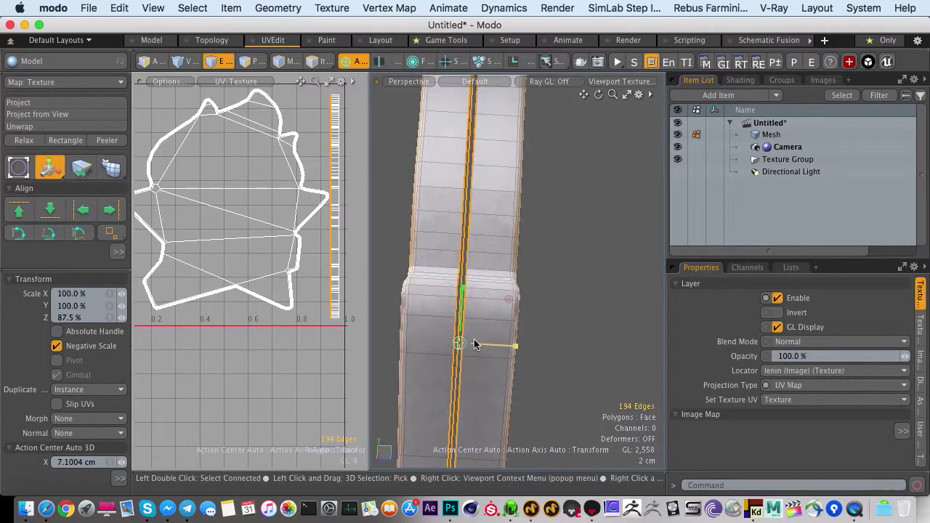
key("space")
left_click_drag(481, 336, 470, 289, "alt")
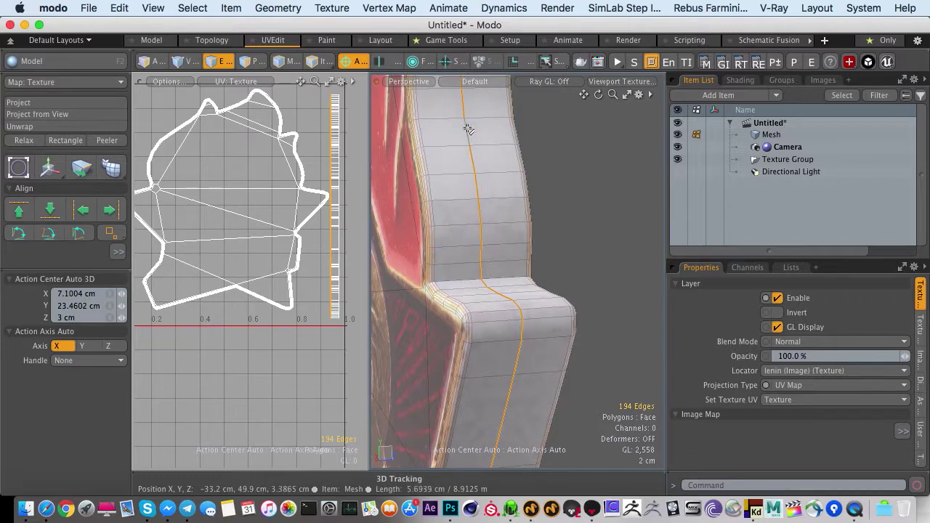
Convert the seam selection to vertices and merge the coinciding ones with a distance of 421.5625 um
key("1")
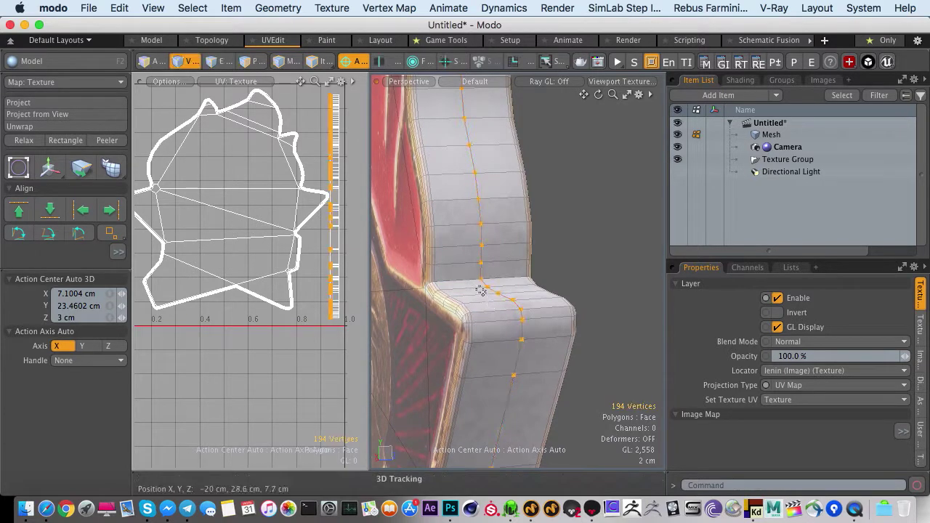
left_click_drag(484, 290, 475, 232, "alt")
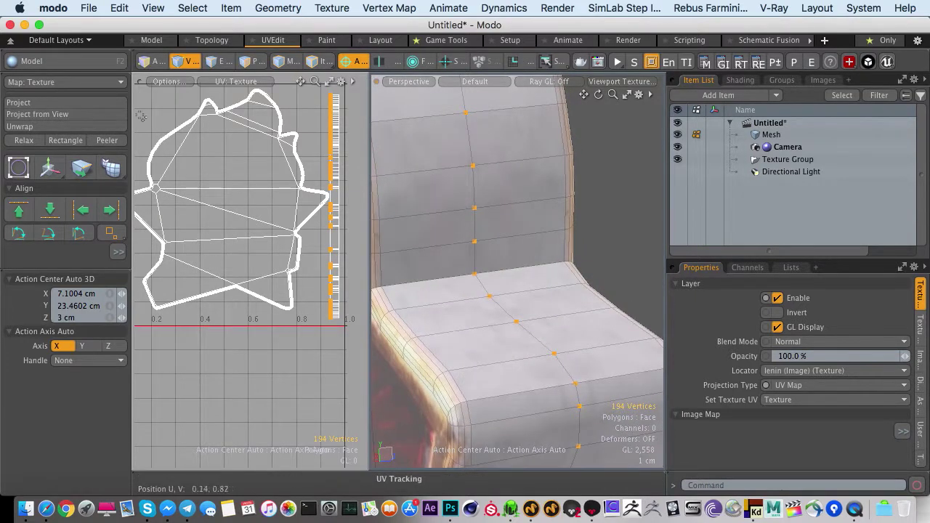
key("m")
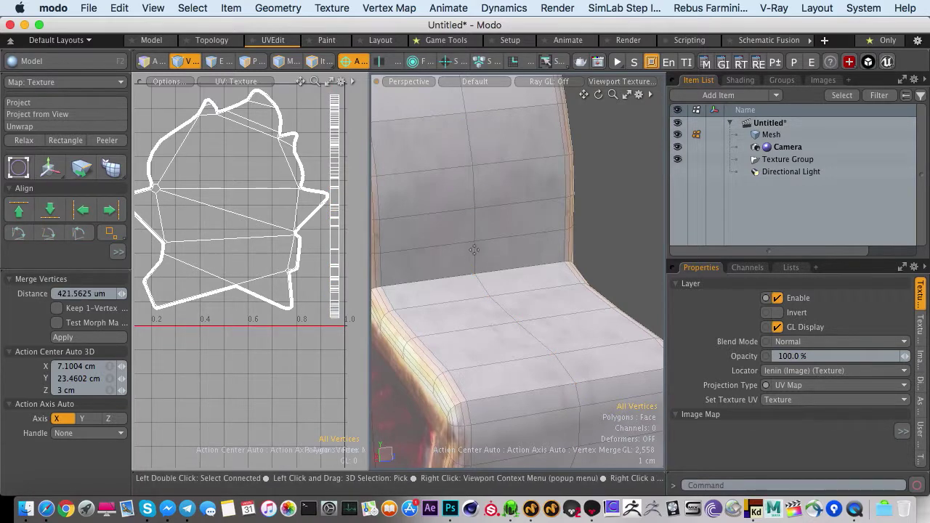
left_click_drag(473, 250, 378, 254, "alt")
Select the badge's back half with its wall strip and move it along Z toward the front to thin the badge
key("3")
mouse_move(486, 265)
left_mouse_down("alt")
mouse_move(459, 281)
mouse_move(495, 258)
left_mouse_up("alt")
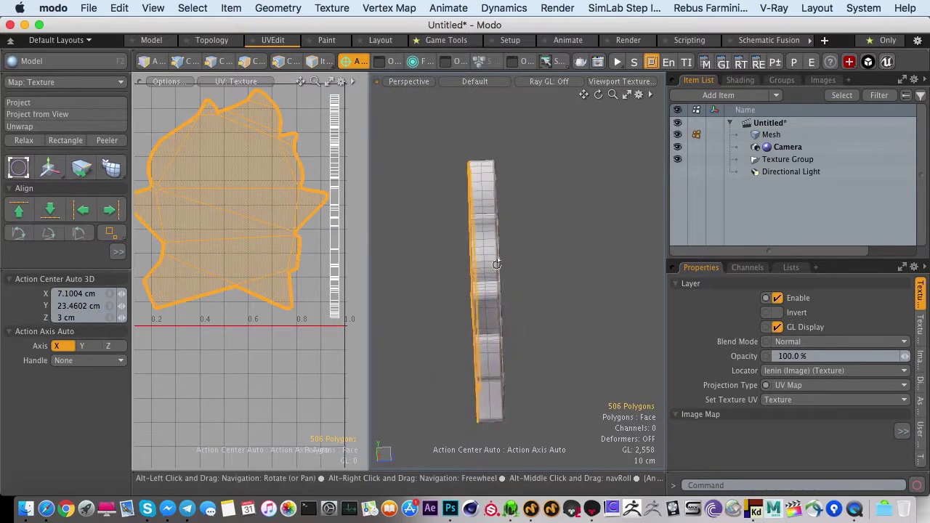
left_click(454, 181)
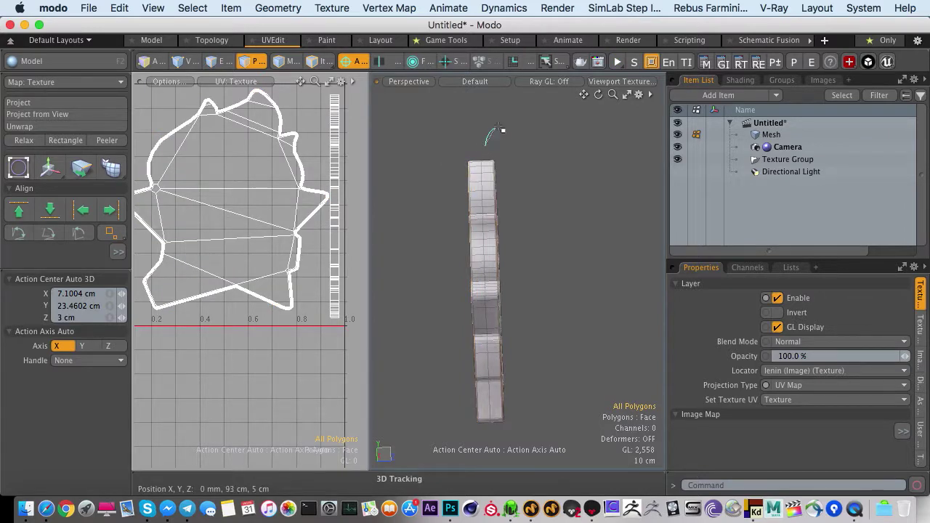
right_click_drag(524, 459, 523, 458)
left_click_drag(436, 291, 450, 307, "alt")
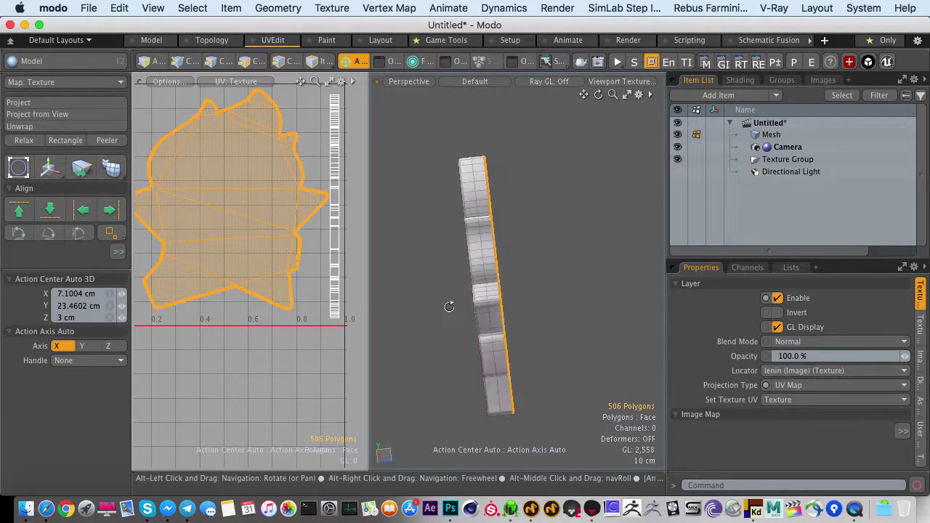
key("w")
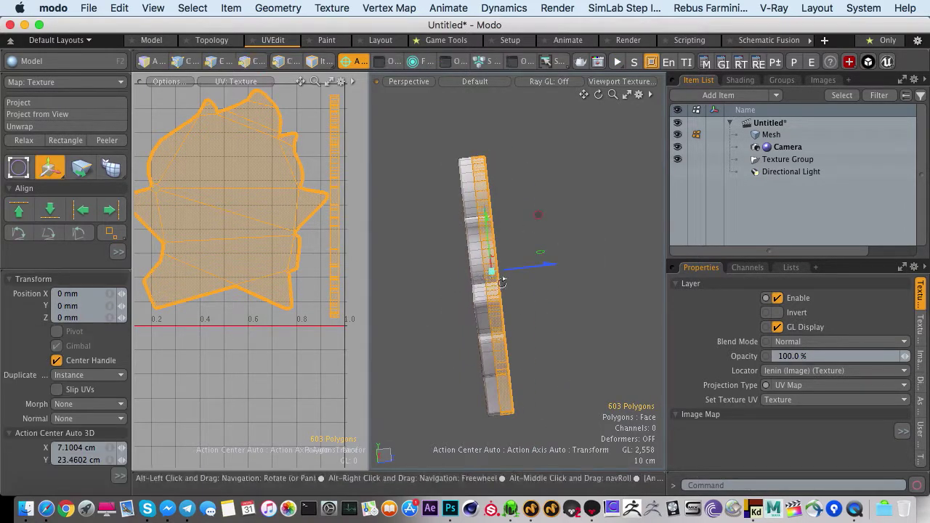
mouse_move(516, 269)
left_mouse_down()
mouse_move(531, 266)
mouse_move(512, 274)
left_mouse_up()
key("r")
key("w")
key("q")
left_click(421, 262)
Select the middle edge loop around the side wall and remove it
left_click_drag(421, 263, 589, 283, "alt")
key("2")
double_click(485, 166)
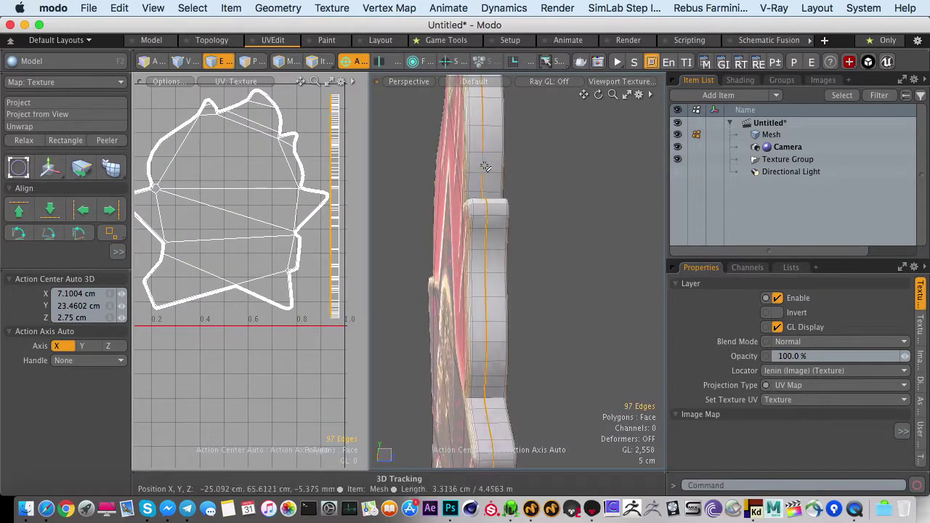
left_click(436, 163)
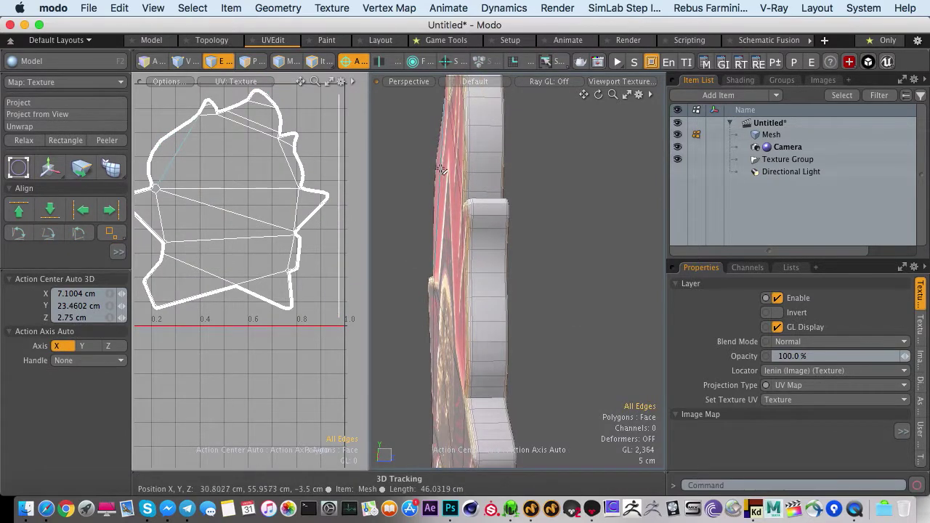
Select the complete ring of polygons that forms the side wall
key("3")
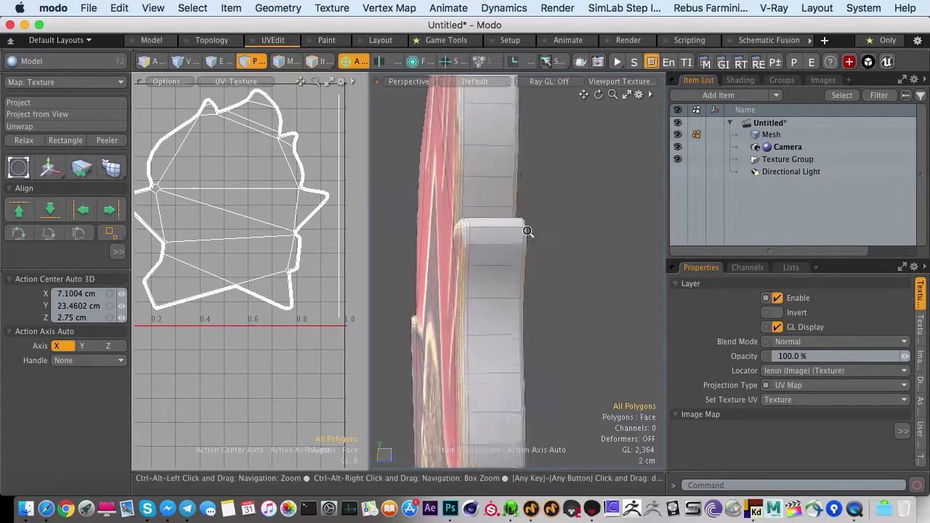
scroll(476, 176, "up", 3)
double_click(473, 175)
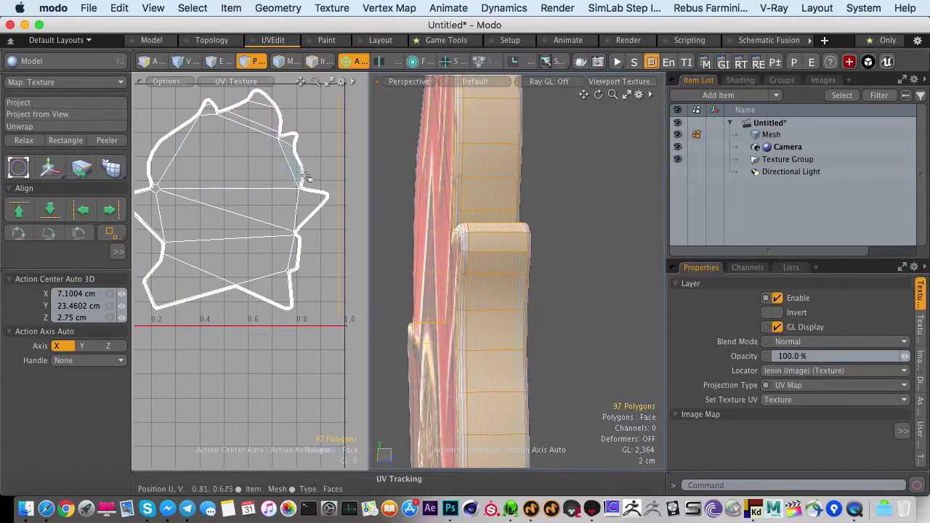
Try relaxing the side wall's UV strip in Adaptive mode with 23 iterations
left_click(24, 141)
left_click(283, 175)
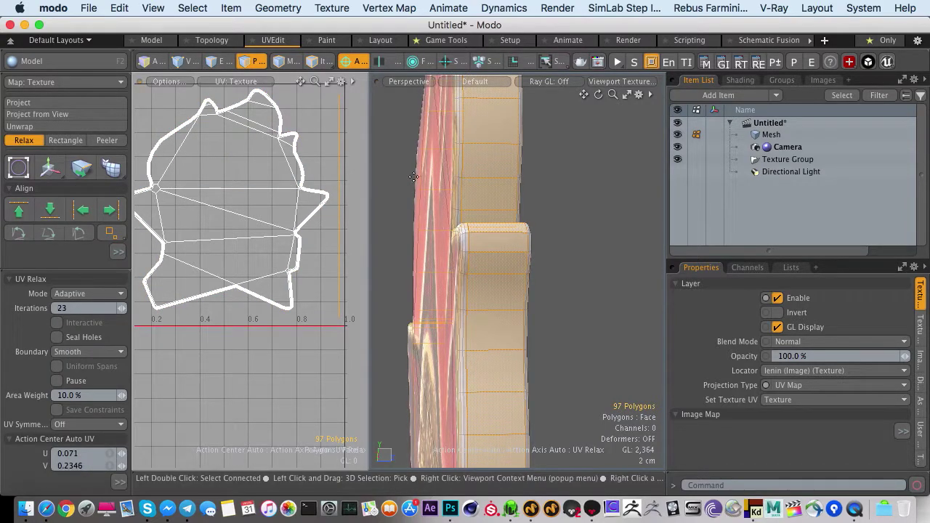
left_click_drag(329, 182, 322, 186, "ctrl+alt")
left_click_drag(322, 186, 289, 197, "alt+shift")
Isolate the side wall and unwrap its UVs using one cross edge of the ring as the seam
key("shift+a")
left_click_drag(498, 209, 561, 283, "alt")
key("shift+h")
key("q")
key("2")
left_click(571, 226)
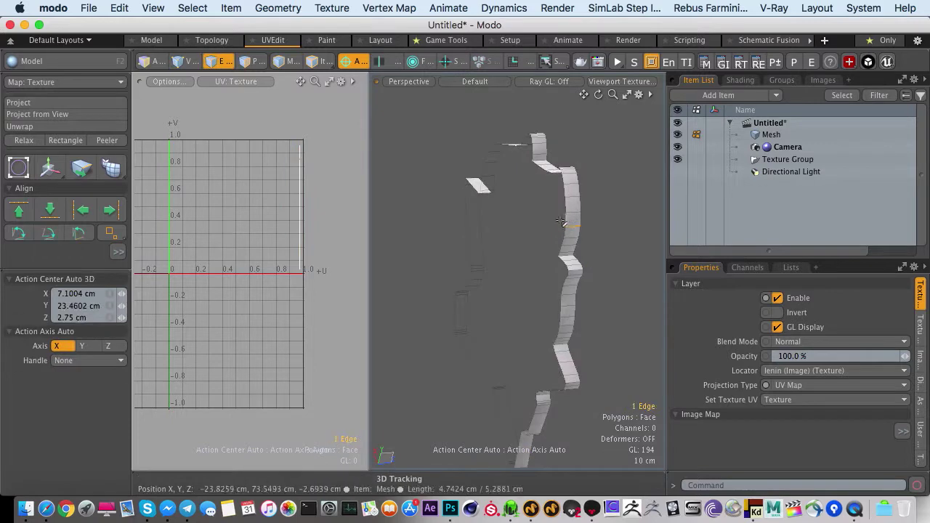
left_click(66, 140)
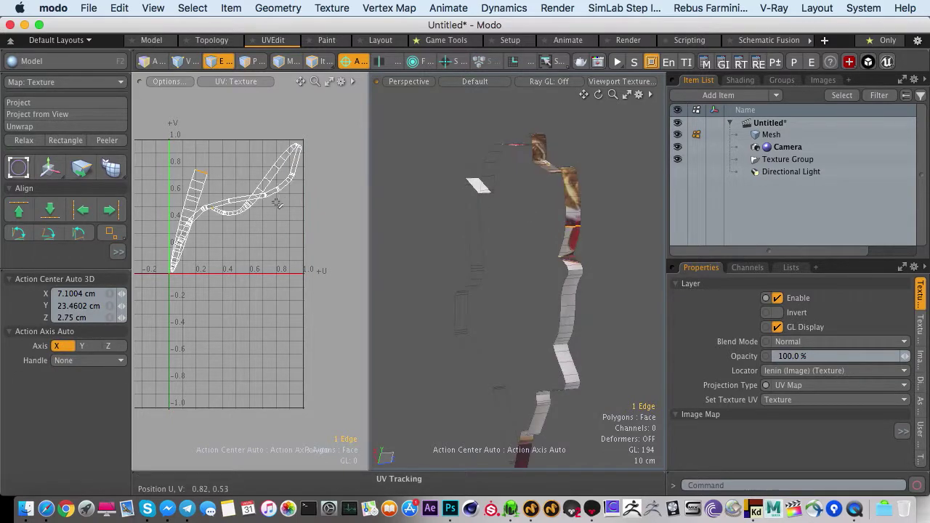
Straighten the side wall's UVs with UV Rectangle, without packing or uniform spans, and rotate the strip upright
left_click(66, 141)
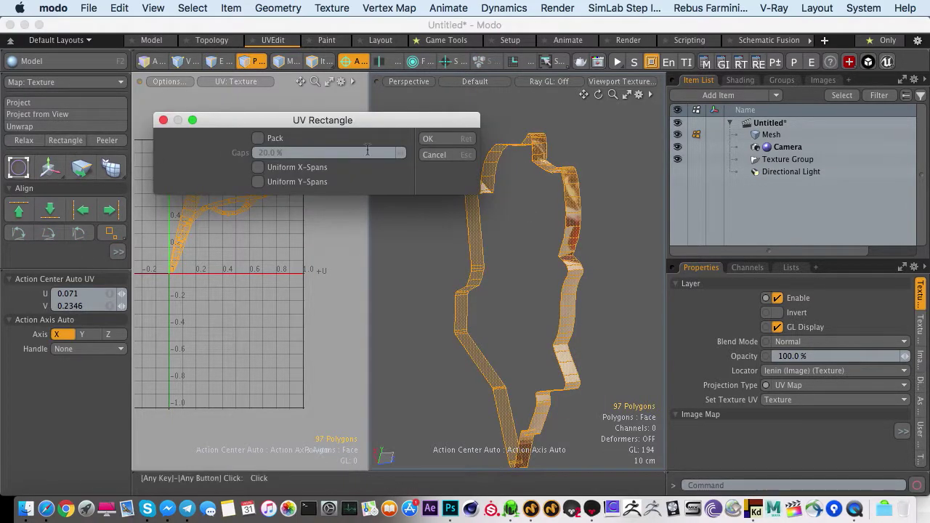
left_click(447, 135)
key("e")
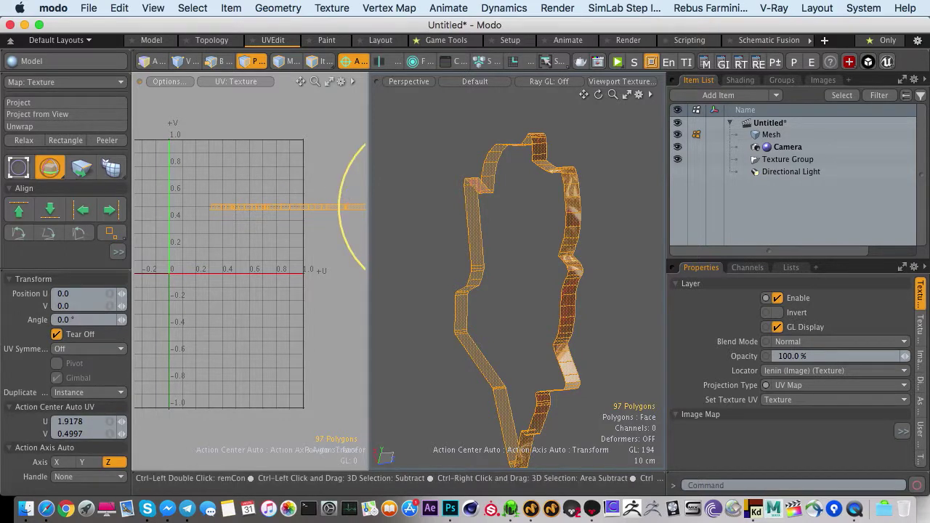
left_click_drag(348, 167, 392, 273, "ctrl")
Move the wall's UV strip just inside the UV tile's U = 1 edge and scale it to fit the tile's height
left_click_drag(325, 228, 189, 226, "alt")
key("w")
left_click_drag(296, 226, 172, 228)
key("r")
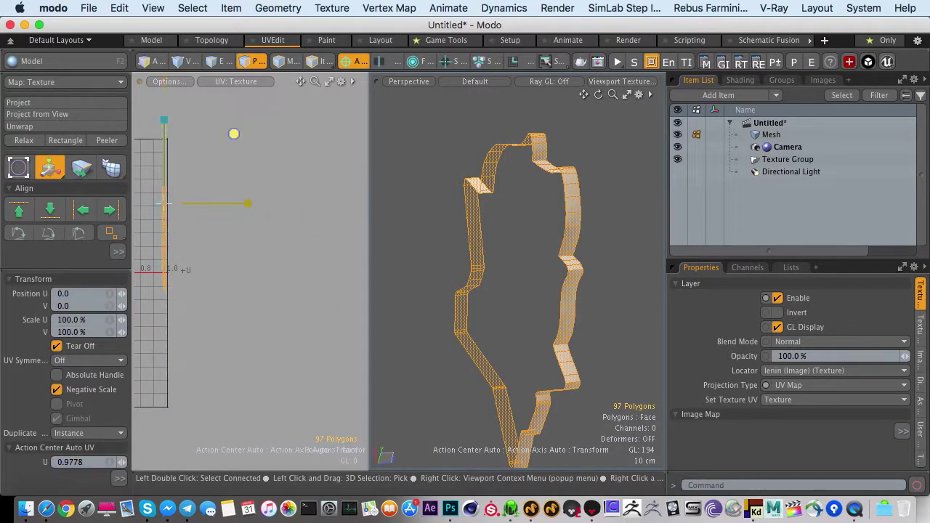
key("space")
left_click(217, 202)
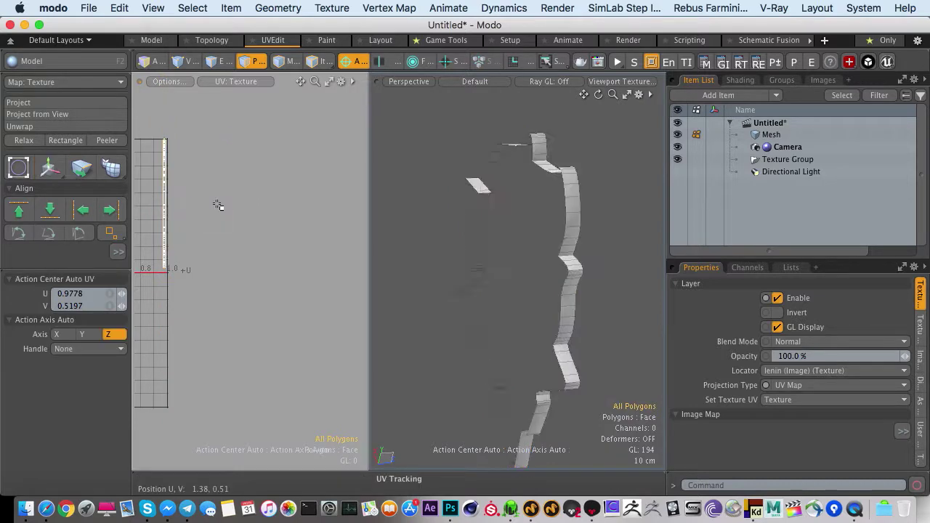
Unhide the rest of the badge and check the wall strip beside the front UV island
key("a")
key("u")
left_click_drag(228, 221, 310, 196, "alt+shift")
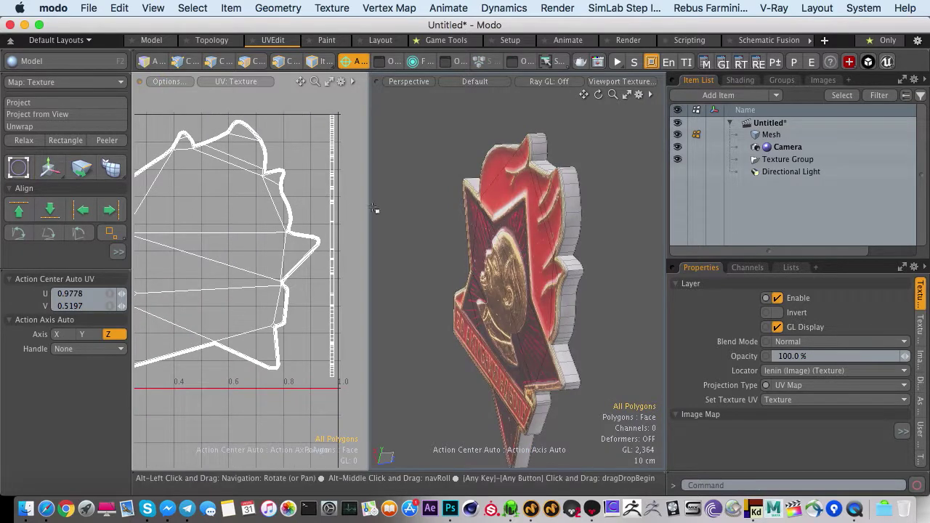
key("a")
Select all polygons of the badge's back face, including its bevel, from a side-on view
left_click_drag(375, 214, 521, 185, "alt")
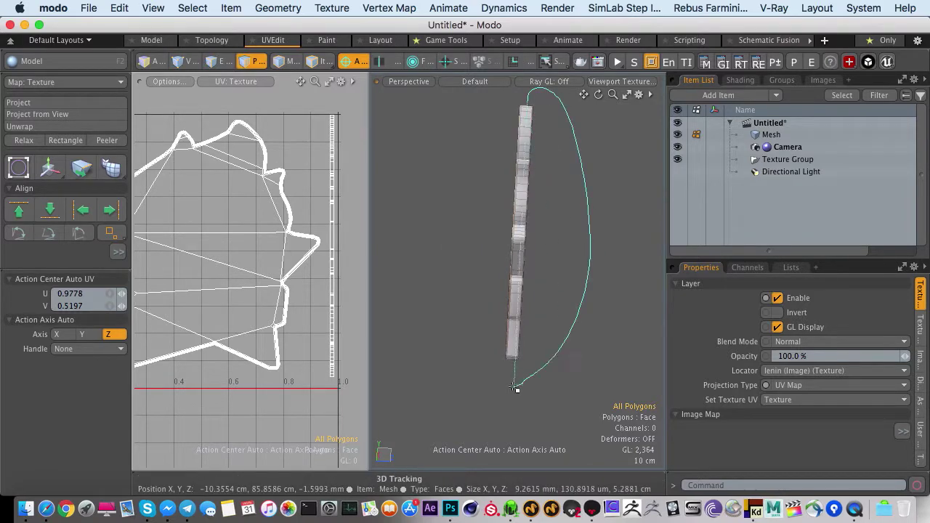
right_click_drag(515, 389, 513, 387)
left_click_drag(181, 235, 249, 229, "alt")
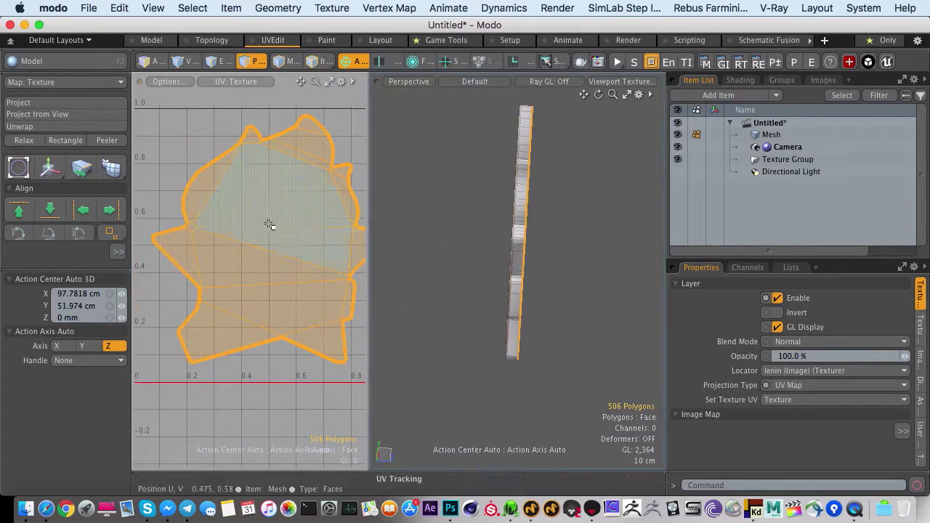
left_click_drag(497, 303, 628, 279, "alt")
left_click_drag(253, 216, 225, 218, "alt")
Shrink the back face's UV island, move it -0.35 in U and 0.3 in V into the tile's empty corner, and scale it again to 81.5%
key("r")
left_click_drag(318, 178, 247, 237)
key("w")
left_click_drag(169, 183, 168, 183)
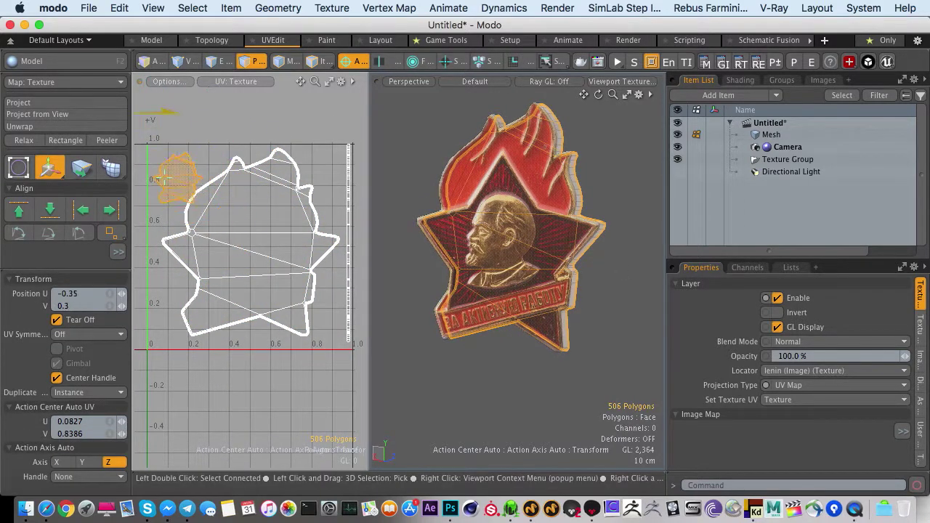
key("r")
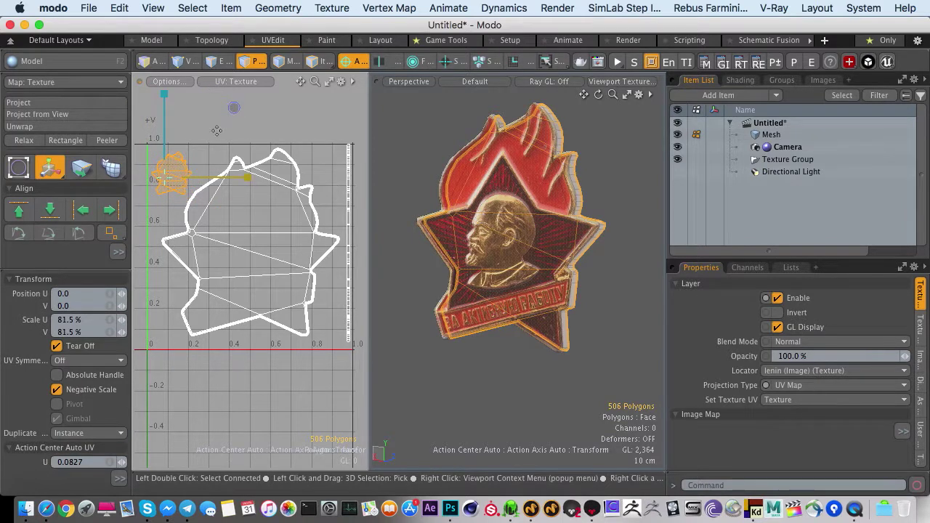
key("w")
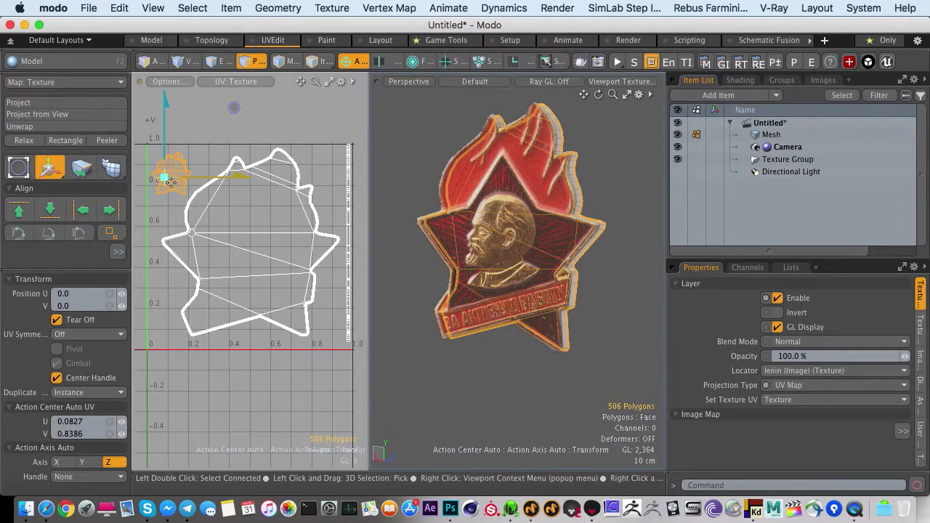
Leave the transform of the small badge UV island, clear the polygon selection and switch to vertex selection
key("space")
left_click(213, 147)
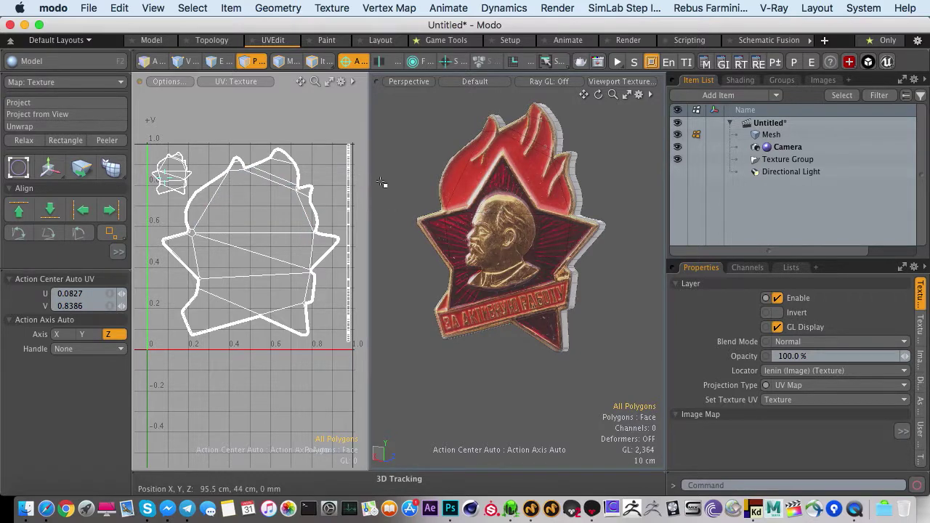
key("space")
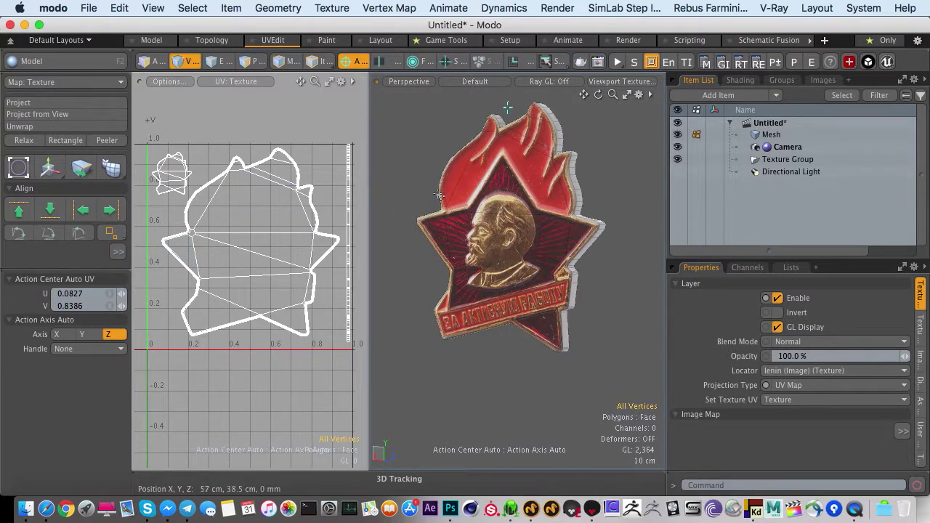
Bevel the edge loop crossing the badge's side wall at the flame's left curve with round level 1, and clear the selection
left_click_drag(449, 234, 197, 178, "alt")
mouse_move(514, 278)
left_mouse_down("alt")
mouse_move(507, 305)
mouse_move(523, 289)
left_mouse_up("alt")
left_click_drag(436, 246, 698, 254, "alt")
left_click_drag(508, 275, 489, 267, "alt")
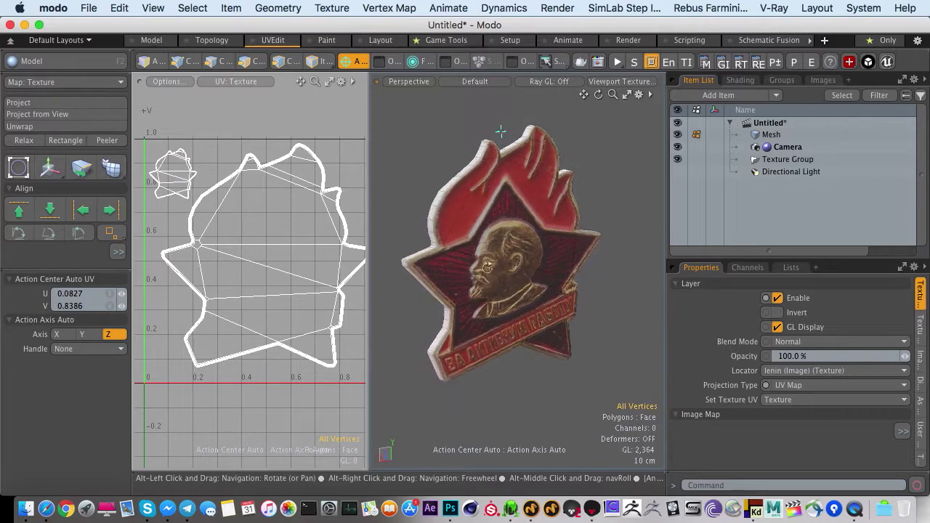
left_click_drag(436, 201, 570, 265, "ctrl+alt")
key("2")
double_click(455, 192)
left_click_drag(474, 220, 446, 228, "alt")
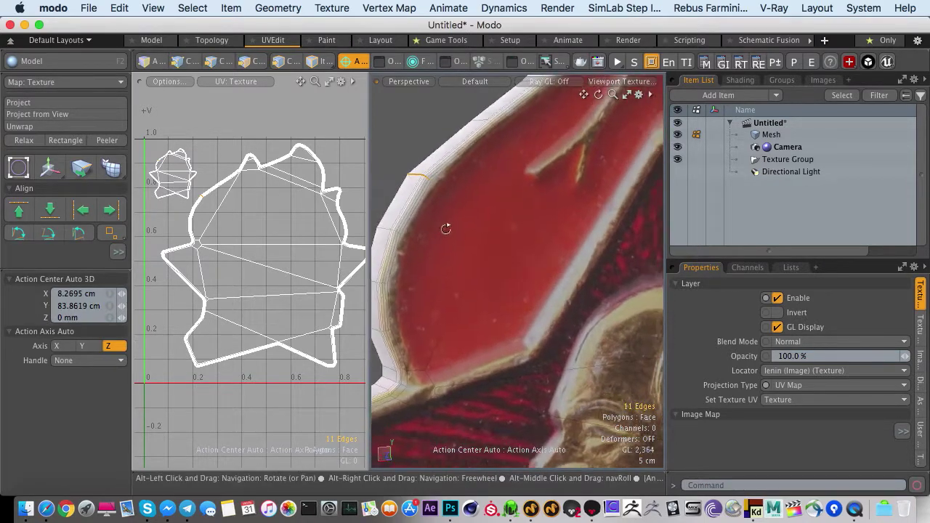
key("b")
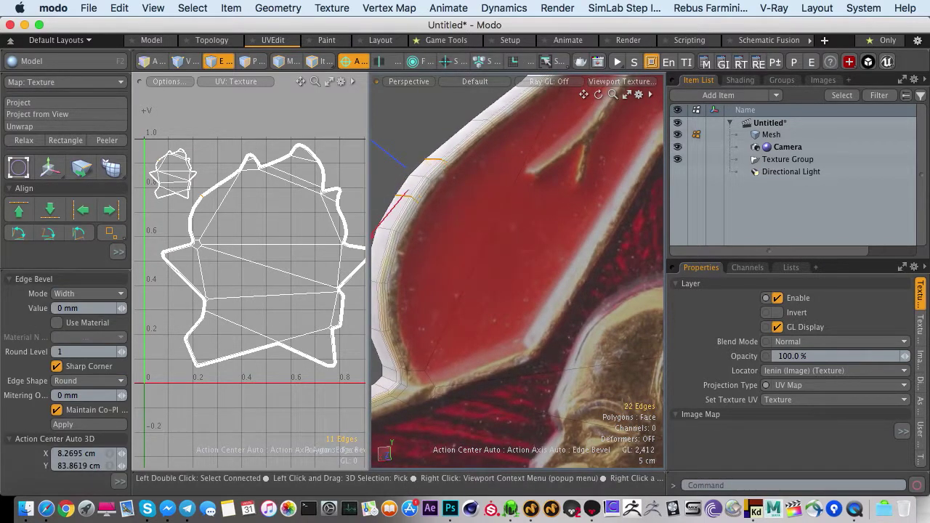
key("q")
left_click(410, 149)
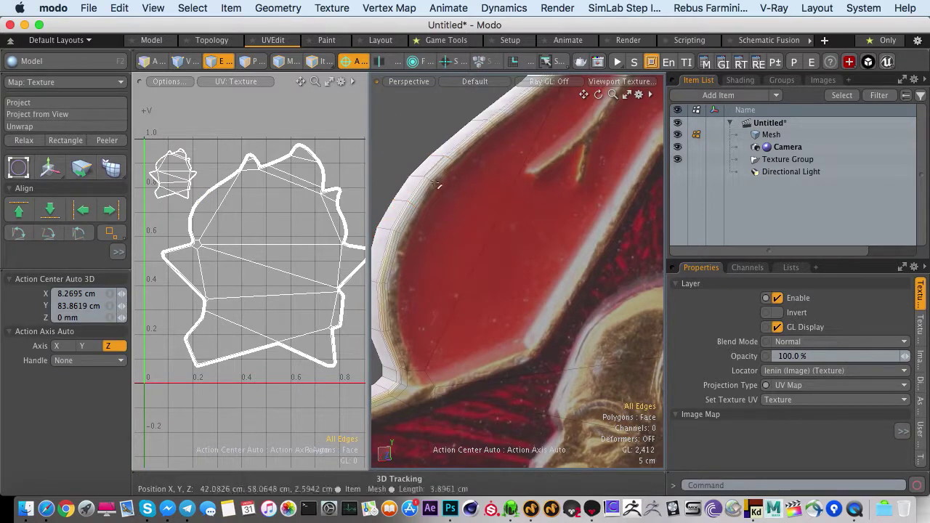
Save the scene as lenin_bage in MODO Scene format in the CGCOURSE folder
left_click_drag(556, 279, 487, 256, "ctrl+alt")
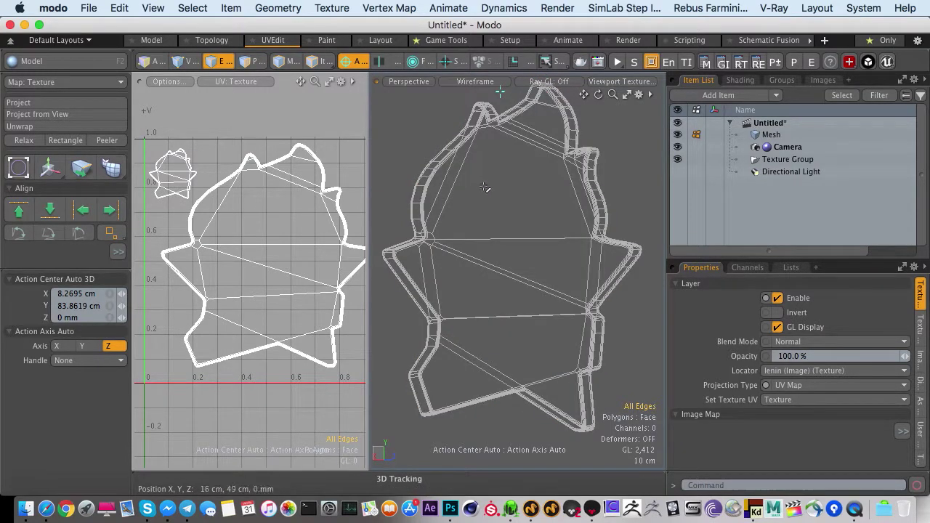
key("alt")
left_click_drag(488, 243, 517, 270, "alt")
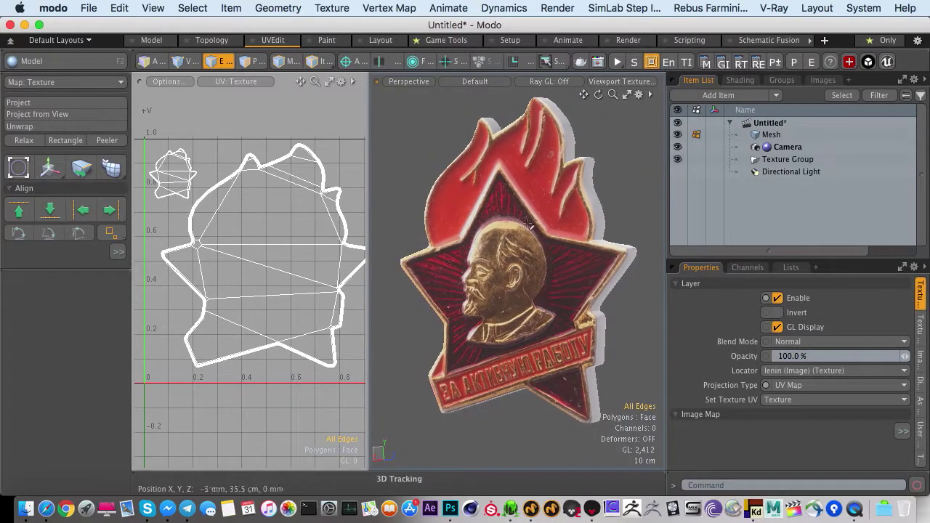
left_click(89, 9)
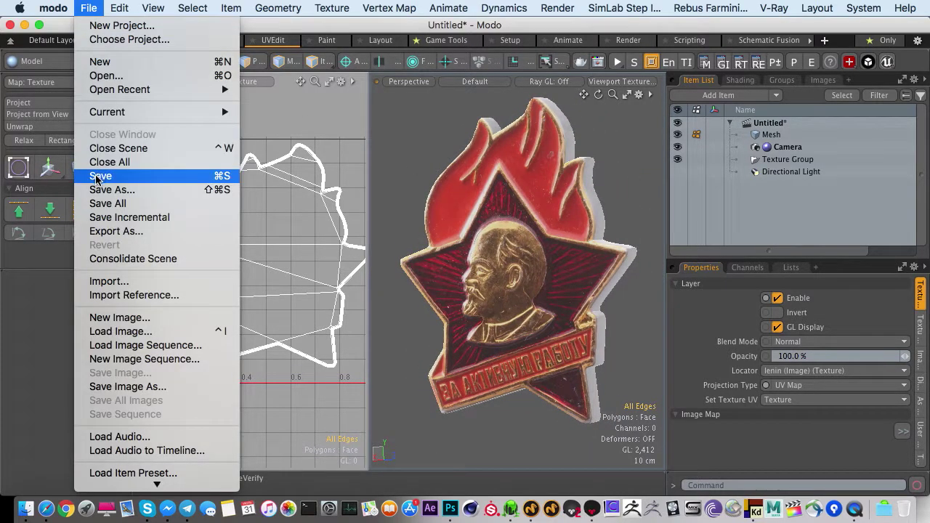
left_click(105, 179)
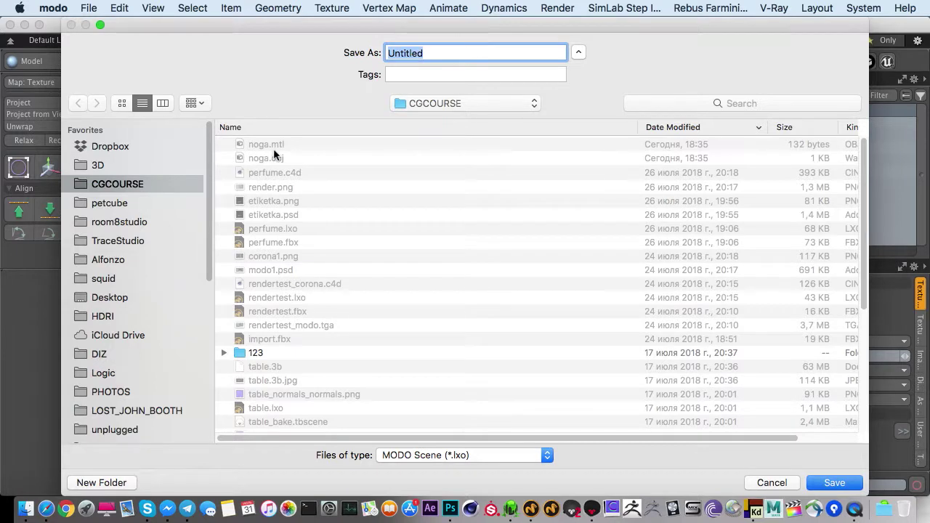
key("BackSpace")
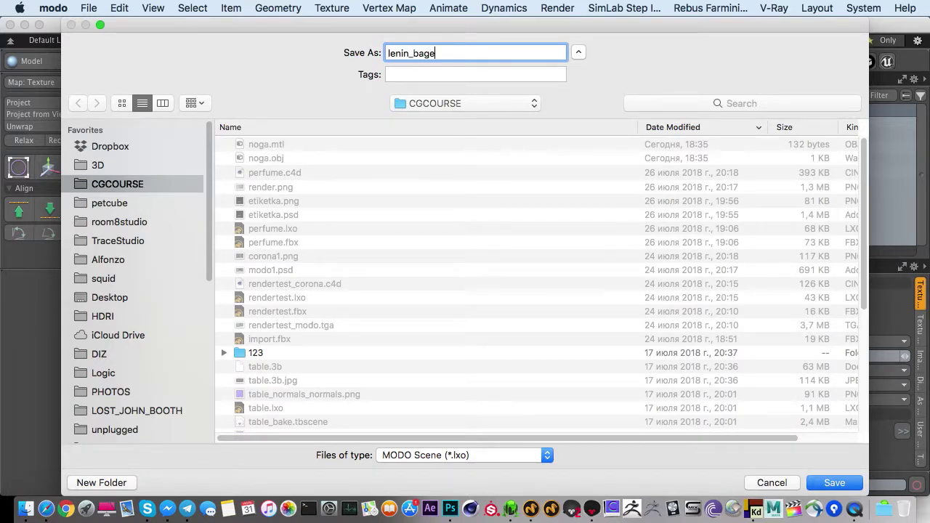
left_click(817, 484)
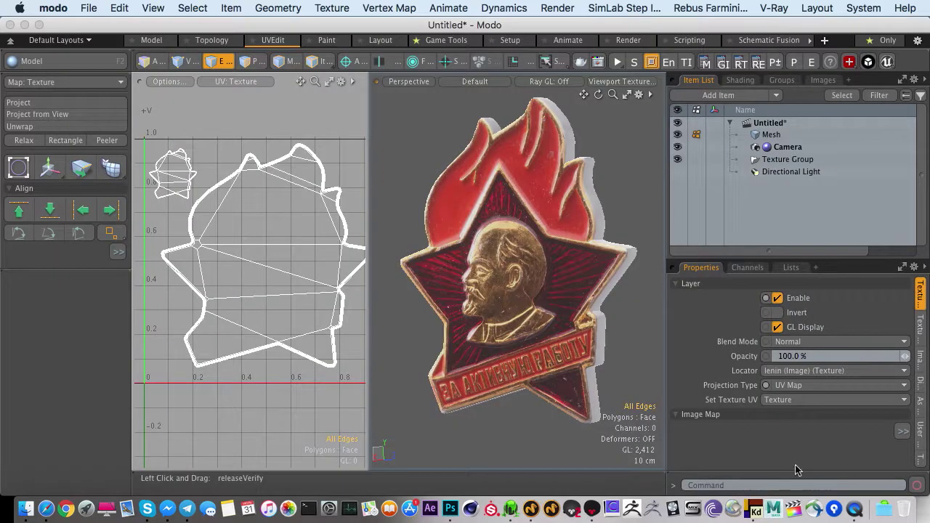
Rename the mesh item bage and export it in Wavefront OBJ format as lenin_bage in the CGCOURSE folder
left_click(771, 135)
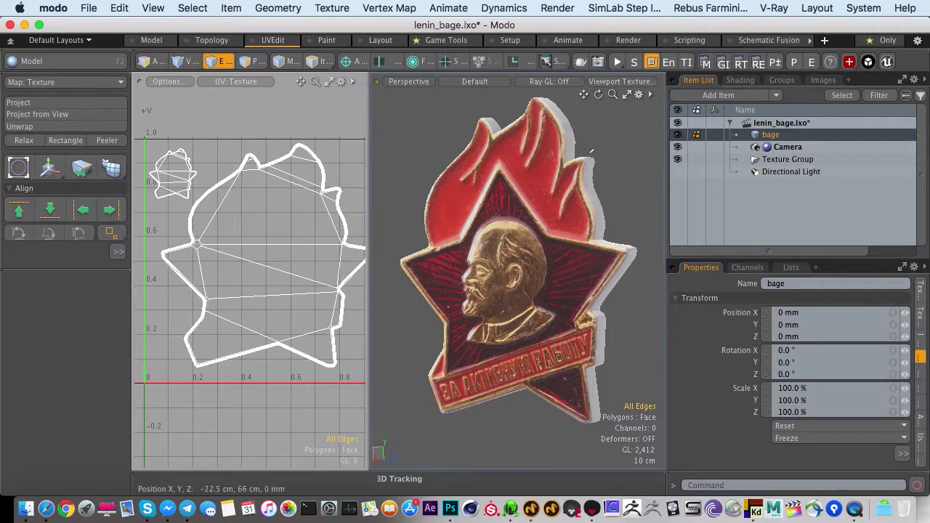
right_click(767, 134)
left_click(754, 194)
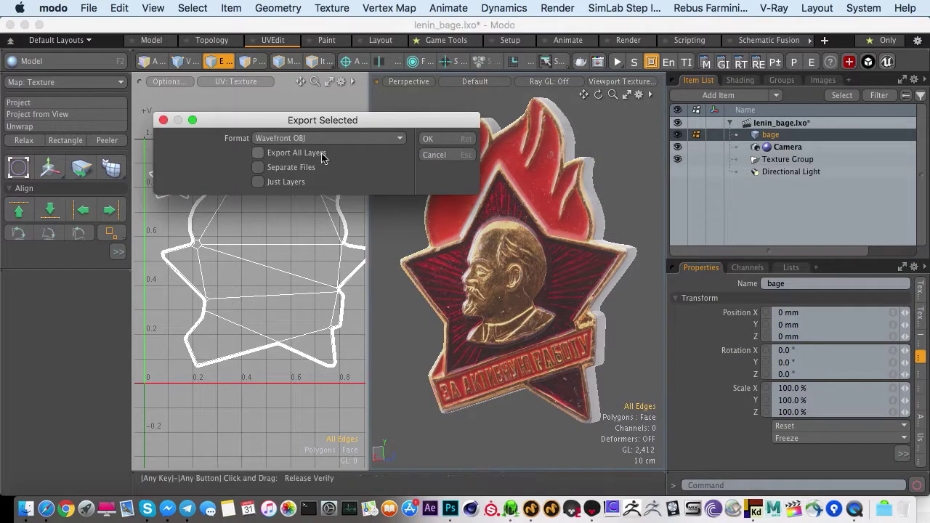
left_click(305, 138)
left_click(300, 138)
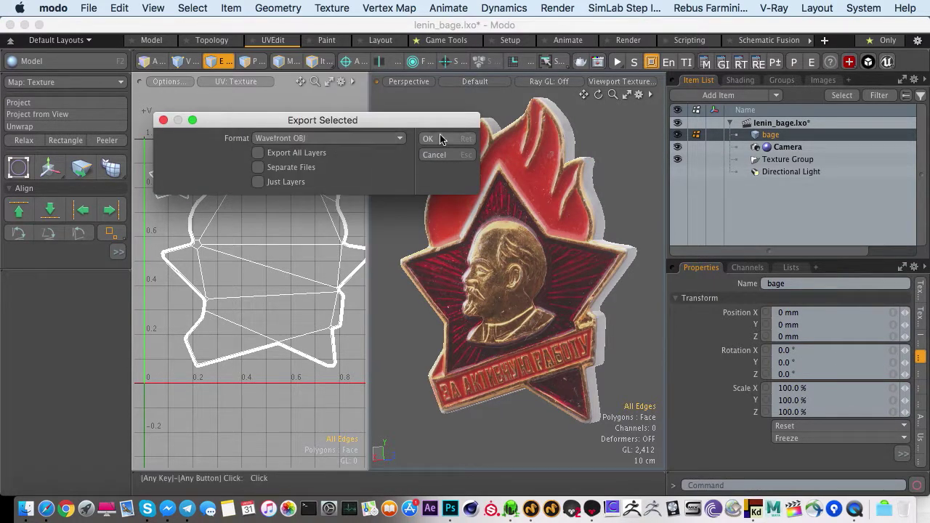
left_click(436, 138)
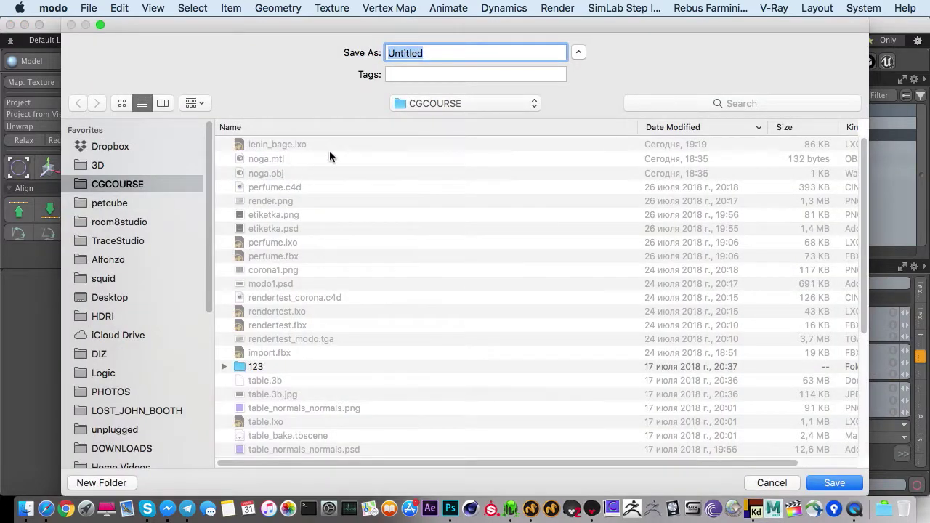
type("lenin_bage")
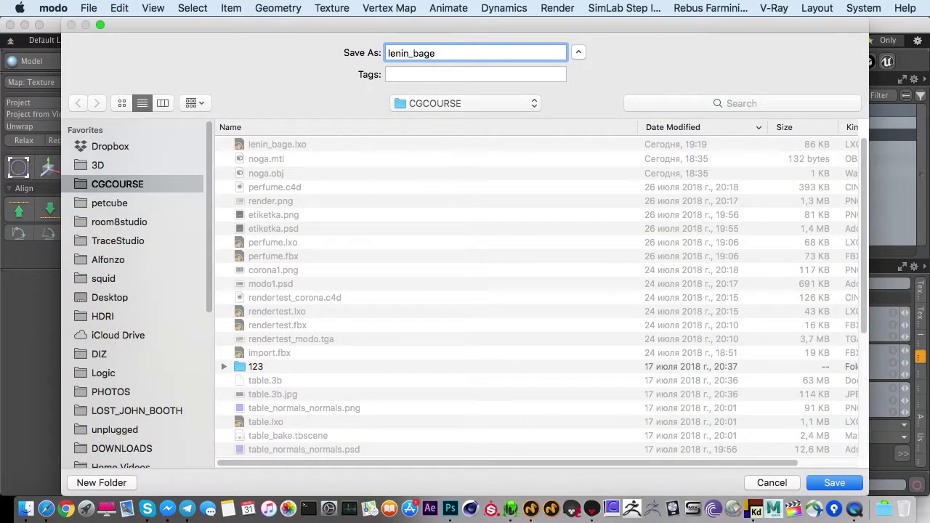
left_click(834, 484)
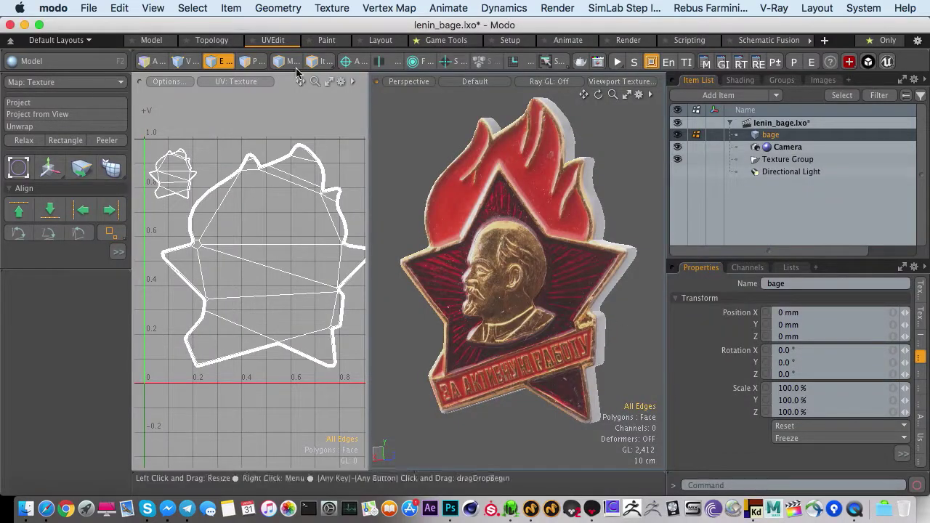
Minimize the Modo and Finder windows, switch to 3D-Coat and start a new scene without saving the current one
left_click(24, 25)
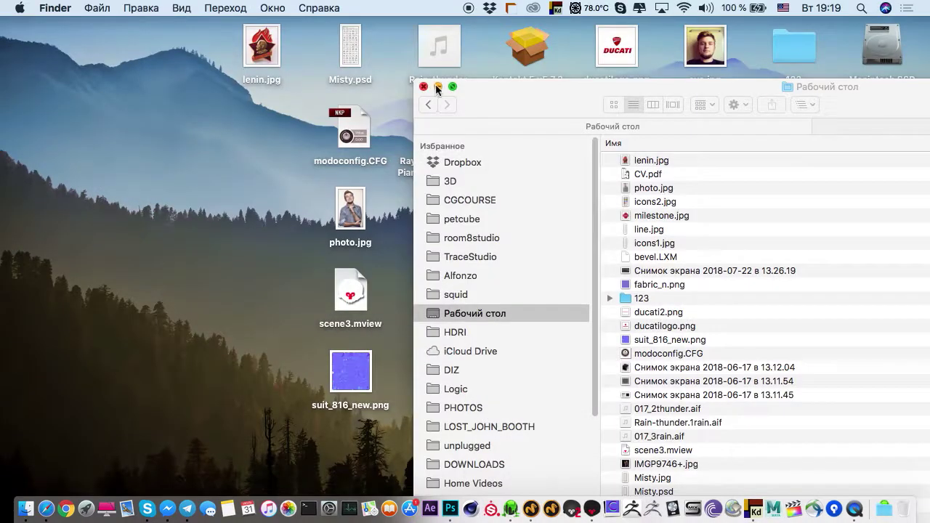
key("super+m")
left_click(511, 509)
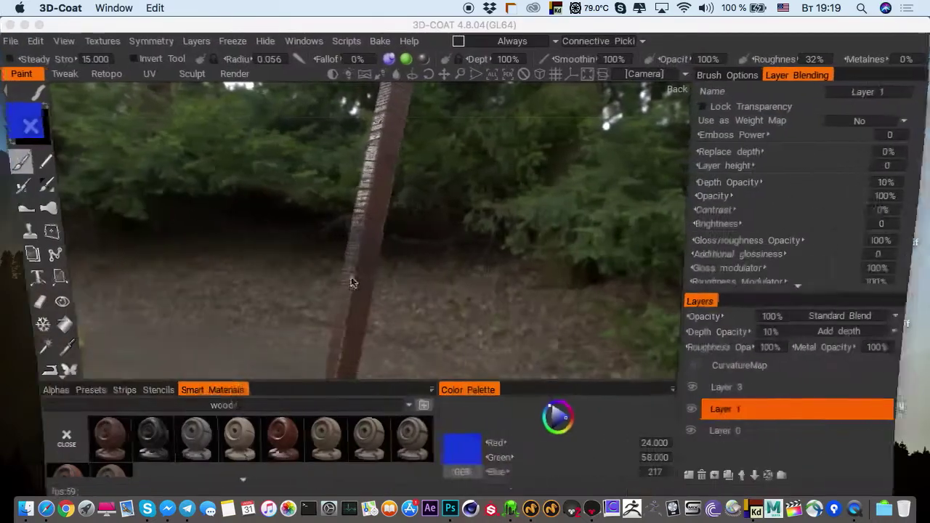
left_click(14, 42)
left_click(18, 64)
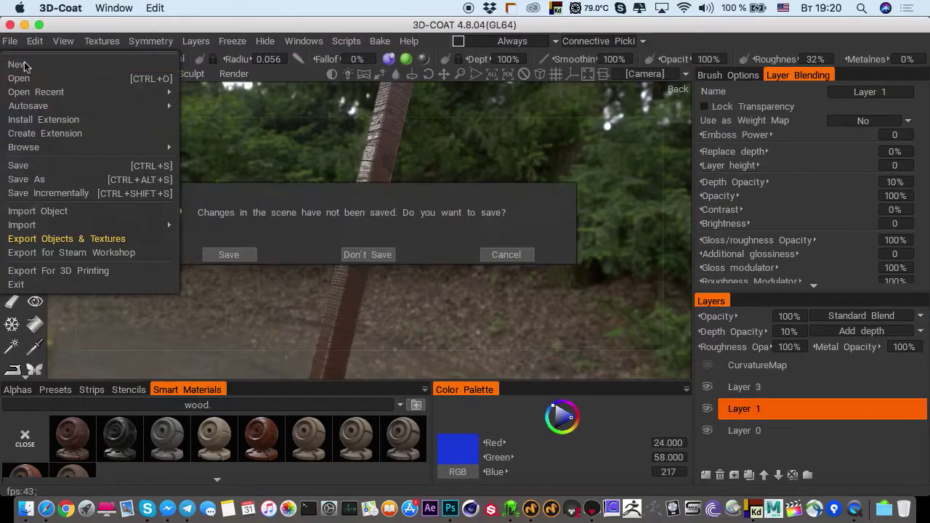
left_click(389, 254)
Choose Paint UV Mapped Mesh (Per-Pixel) and load the exported badge model for import
left_click(436, 311)
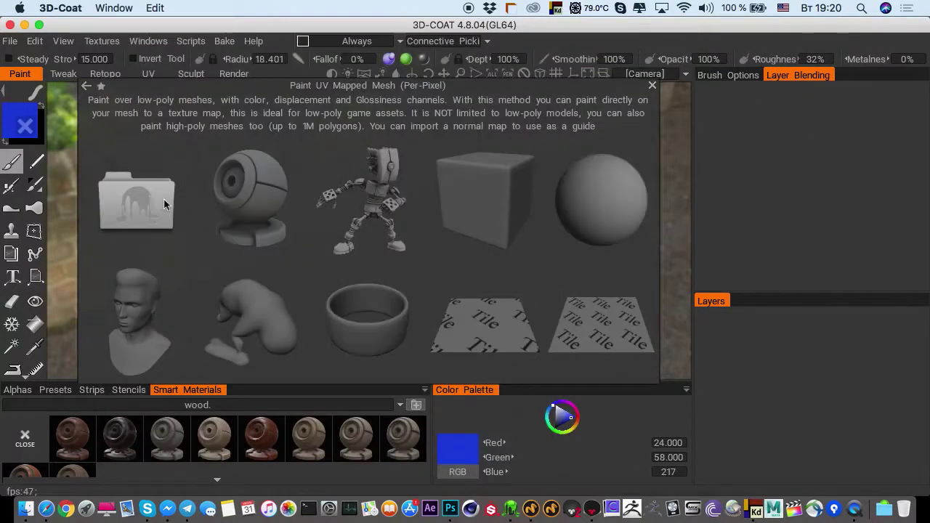
left_click(164, 204)
double_click(280, 87)
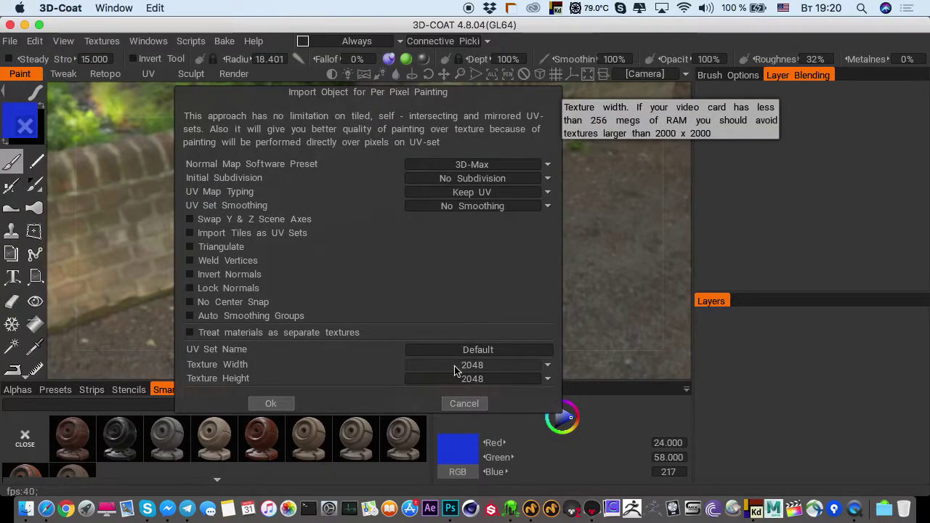
scroll(414, 465, "down", 1)
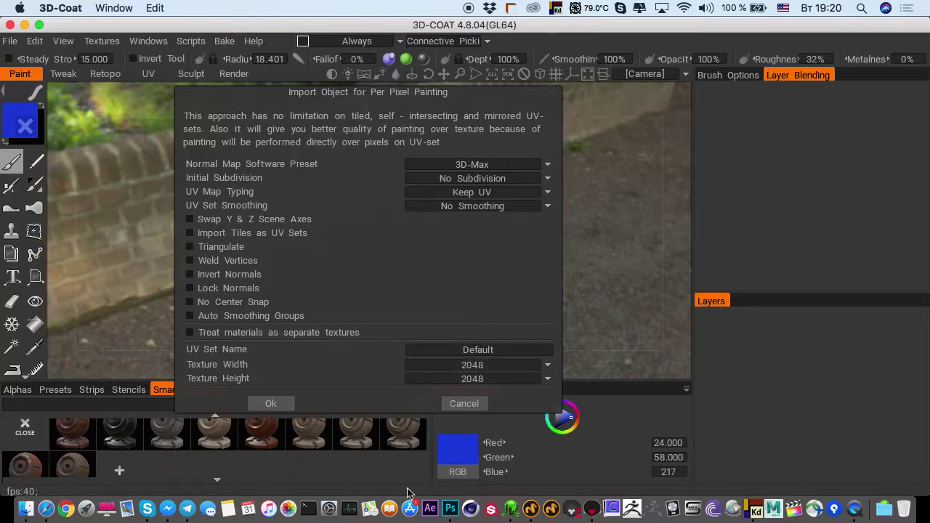
Switch to Photoshop and open lenin.jpg from the desktop folder
left_click(449, 511)
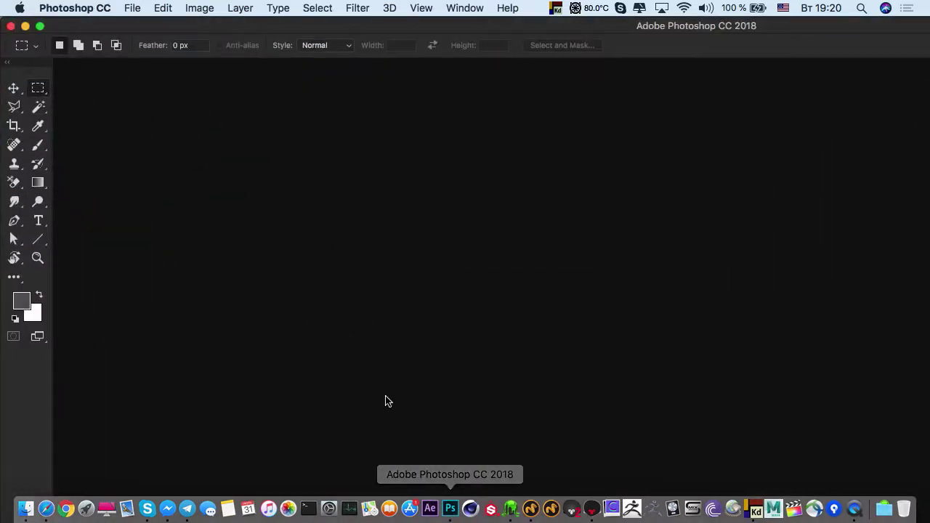
key("super+o")
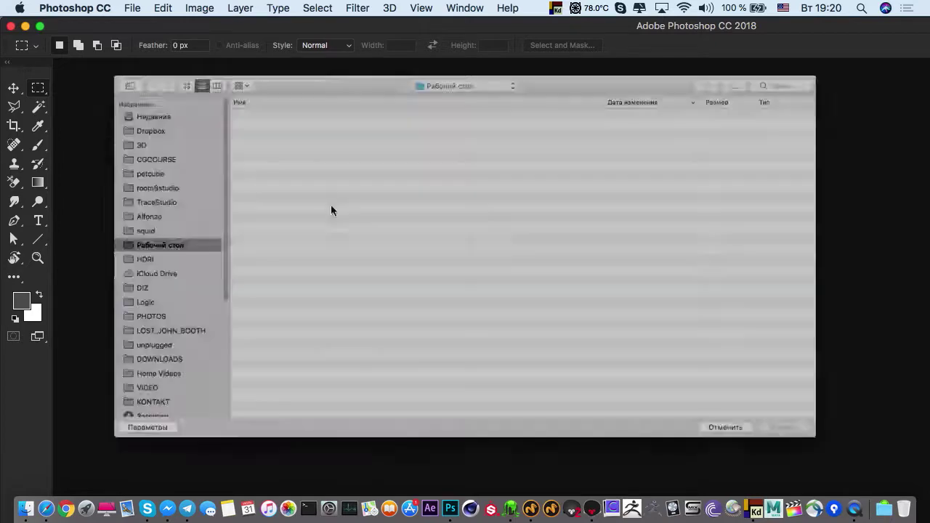
left_click(194, 70)
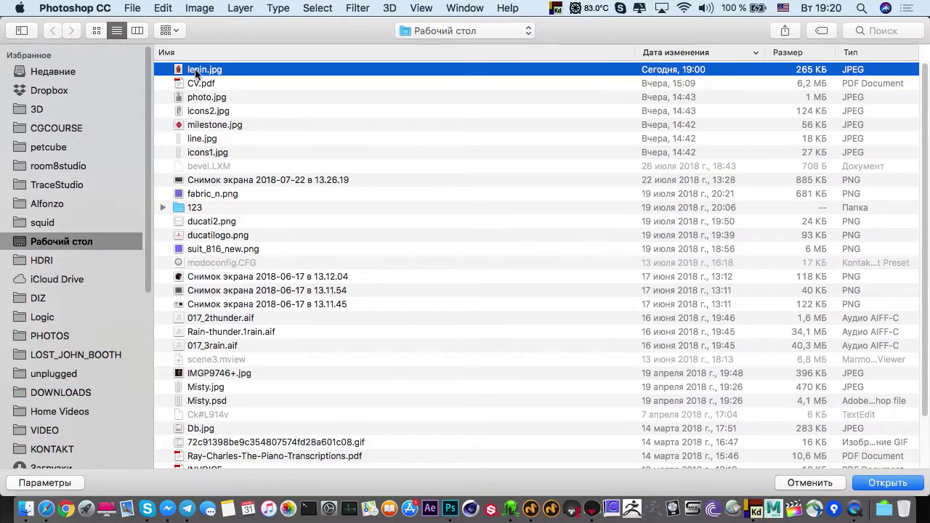
double_click(194, 71)
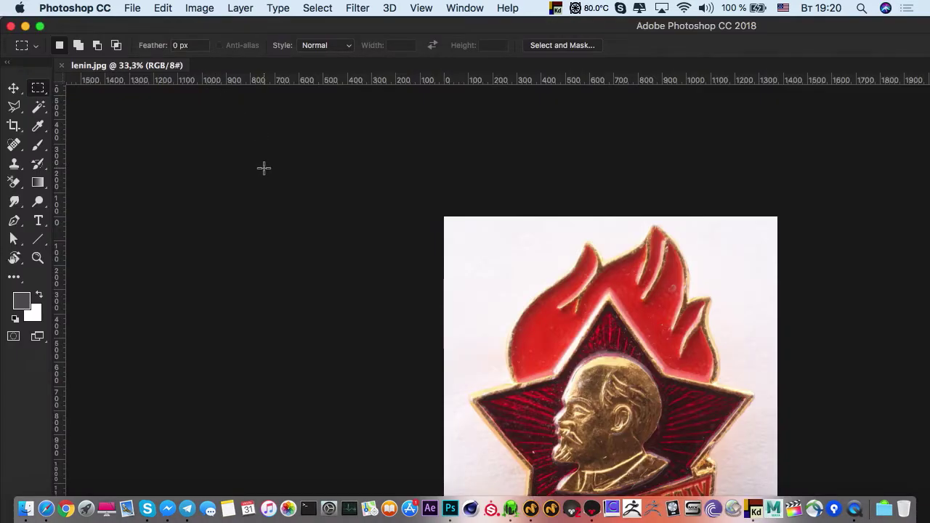
Examine the badge photo at 100% and reduced magnification, and compare it with the textured badge in Modo
key("super+1")
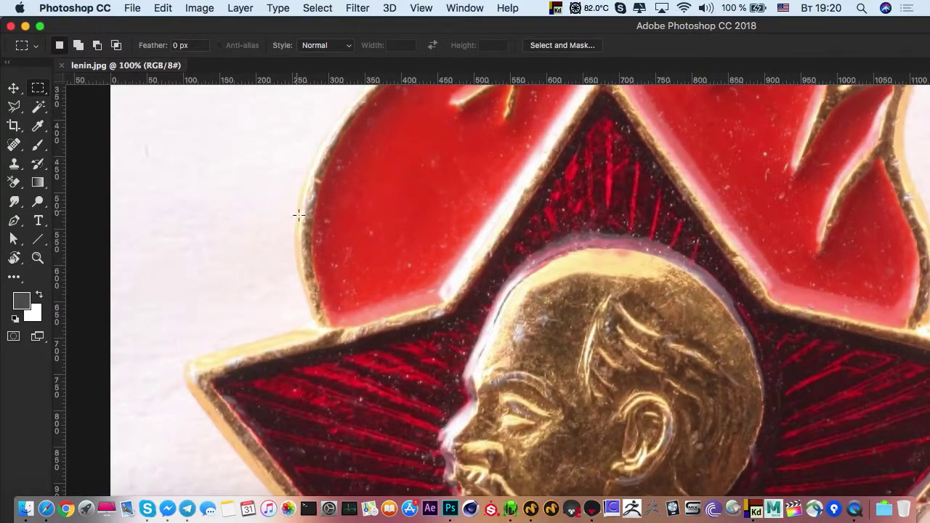
key("z")
left_click_drag(334, 264, 211, 248)
left_click_drag(439, 322, 378, 312)
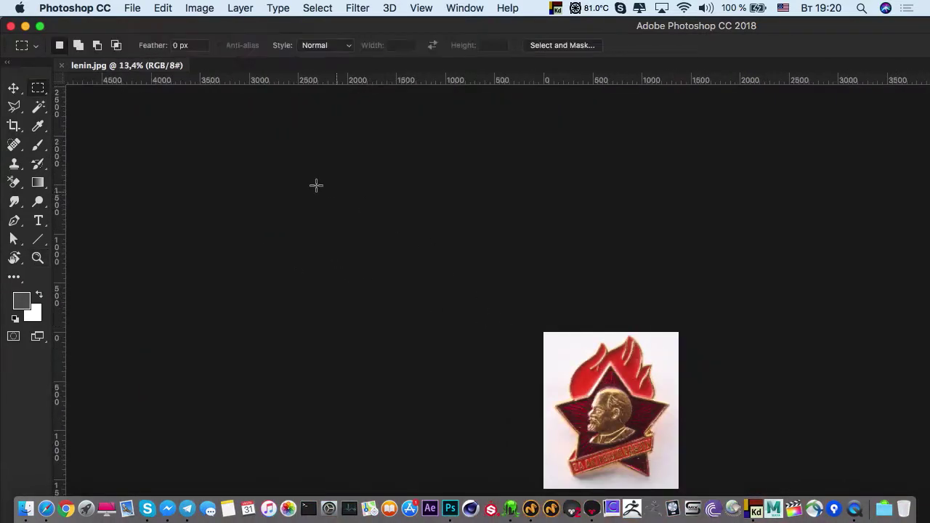
scroll(581, 394, "up", 4, "alt")
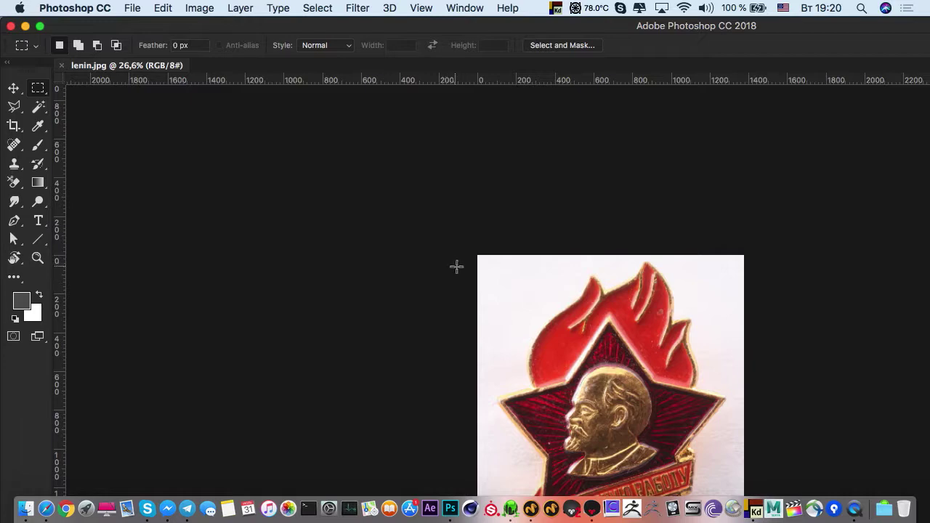
left_click(530, 509)
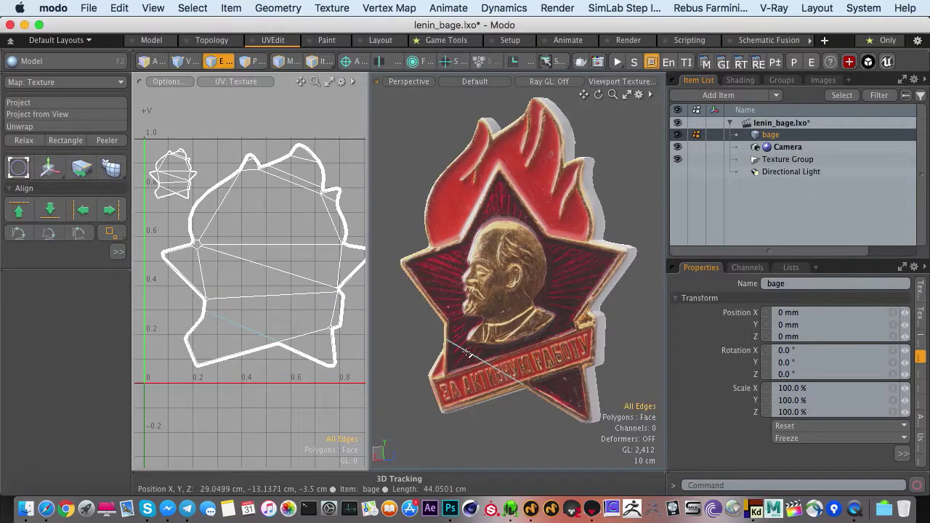
left_click_drag(467, 352, 513, 329, "alt")
Return to Photoshop, reduce the badge photo's magnification and move the window aside to uncover Modo's UV layout
left_click(450, 509)
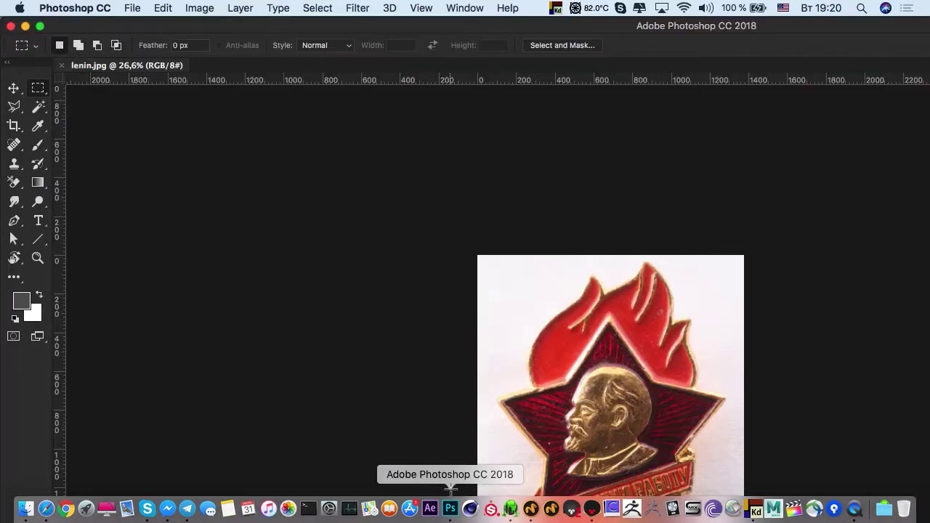
left_click_drag(491, 366, 452, 360, "super")
left_click(558, 416, "super")
left_click_drag(558, 415, 525, 407, "super")
left_click_drag(86, 30, 128, 78)
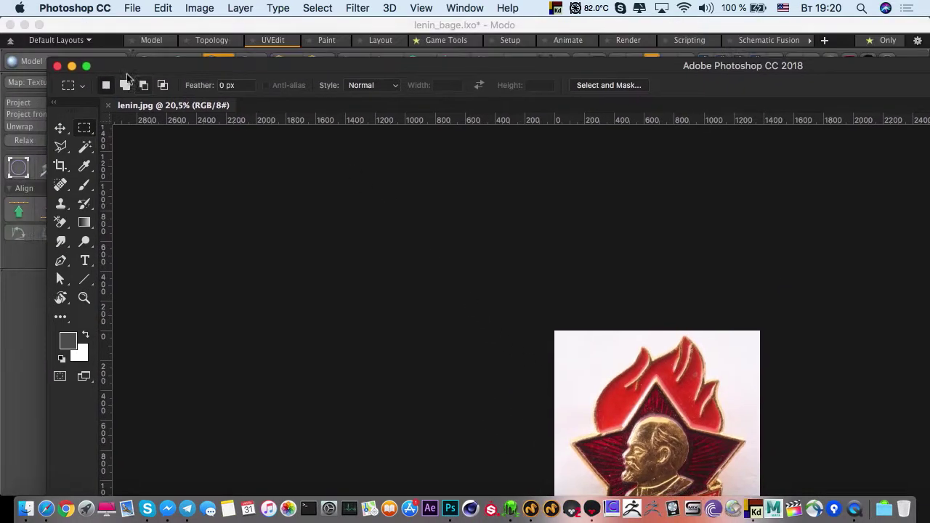
left_click_drag(49, 60, 407, 258)
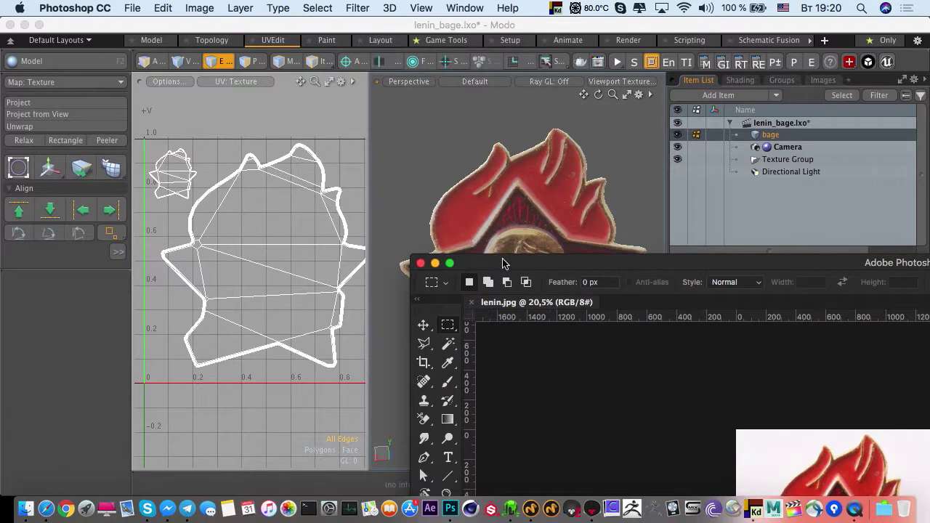
Enlarge the Photoshop window to fill the screen, and minimise it to return to Modo
left_click_drag(502, 263, 129, 6)
left_click_drag(48, 23, 188, 122)
left_click_drag(293, 127, 115, 25)
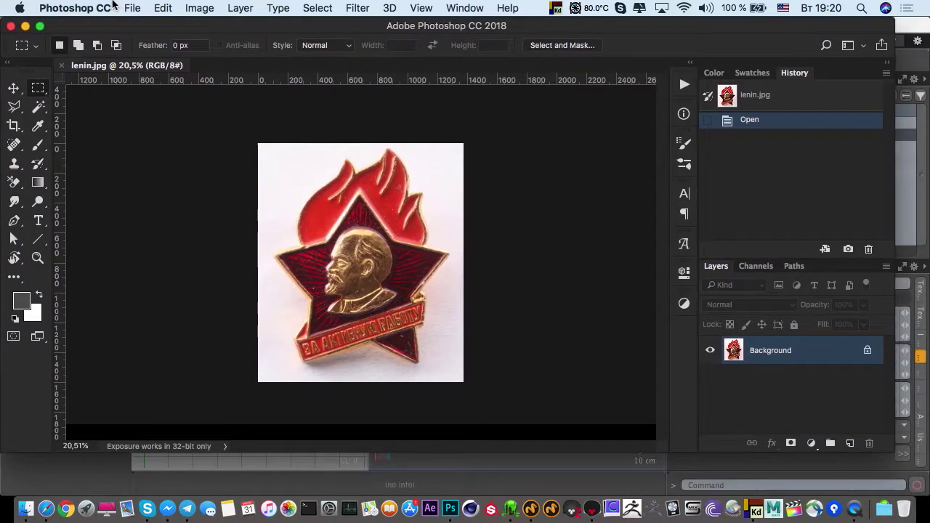
left_click_drag(887, 449, 926, 504)
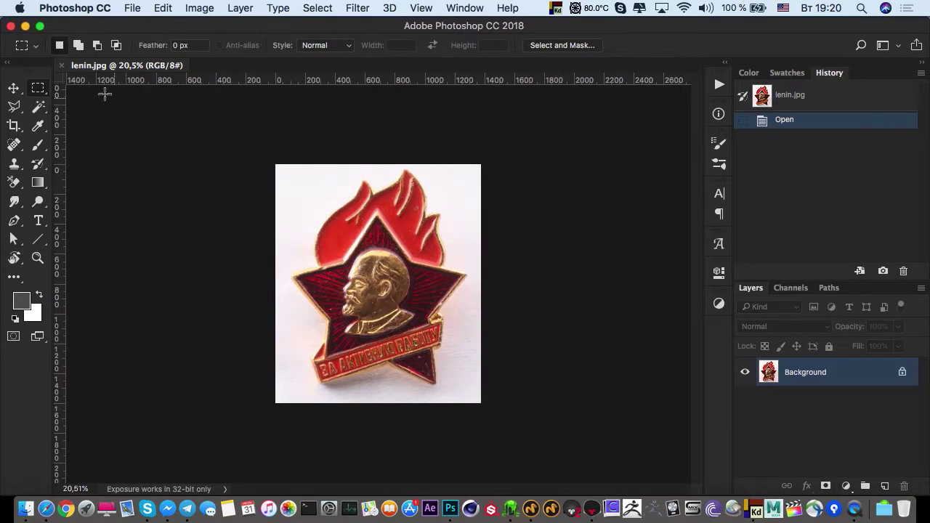
left_click(25, 25)
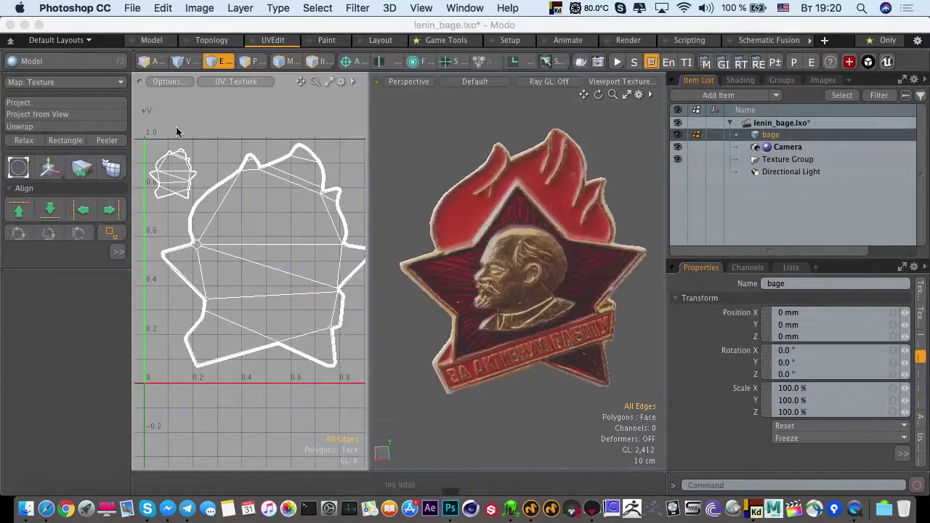
Show the badge photo as the backdrop behind the UV layout
left_click(211, 152)
scroll(210, 152, "down", 3)
left_click(169, 81)
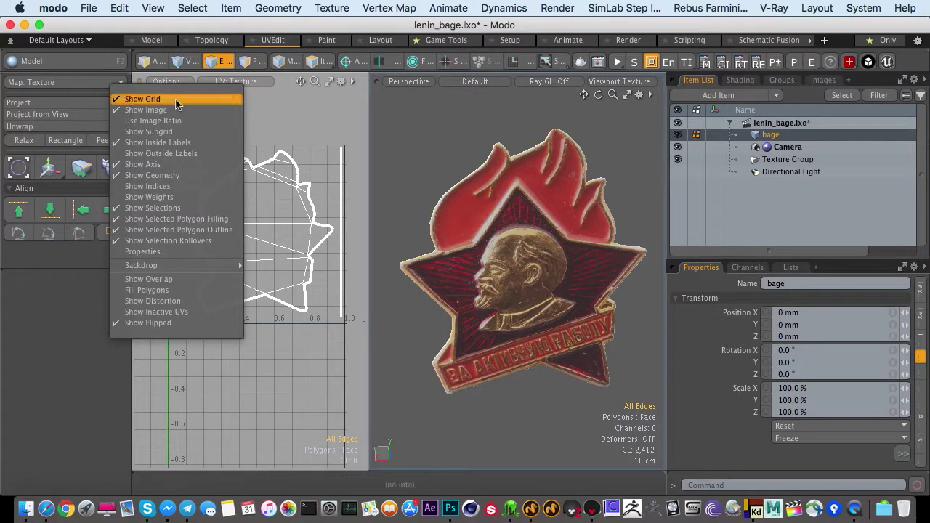
mouse_move(191, 265)
left_click(249, 272)
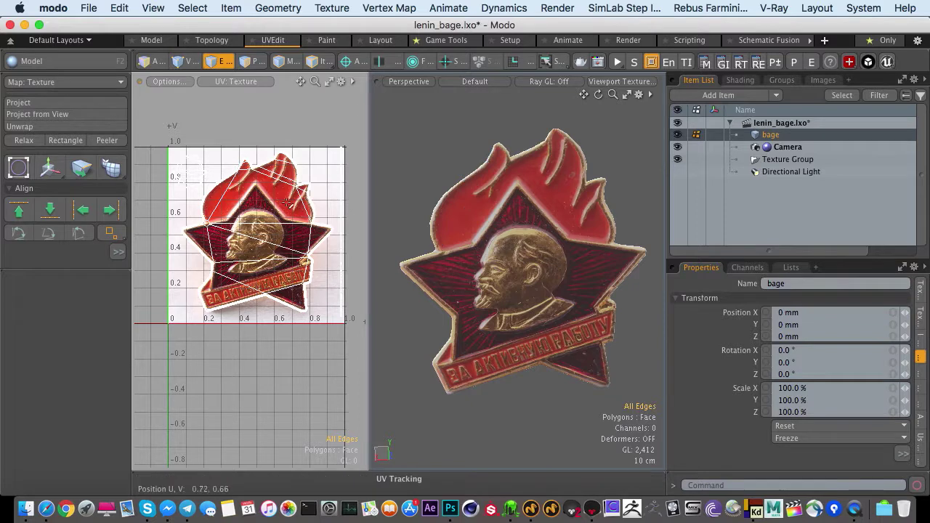
Maximise Modo's perspective view and place the Photoshop window beside the model to compare the badge's proportions with the photo
left_click_drag(465, 243, 528, 250, "alt")
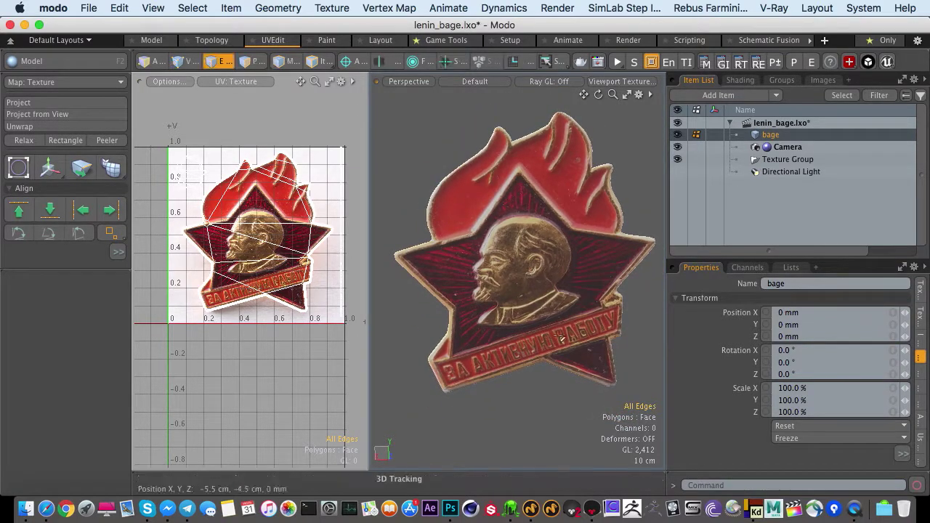
left_click(452, 509)
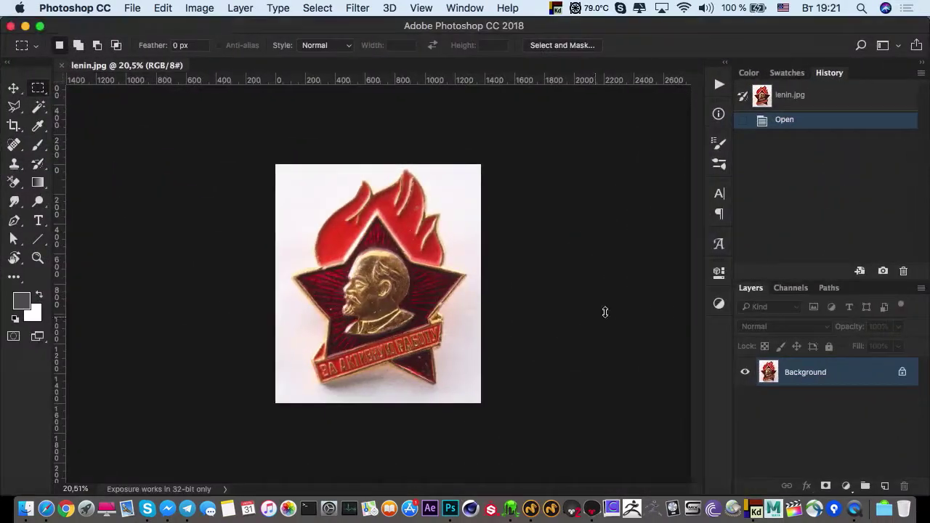
left_click_drag(150, 24, 649, 29)
left_click(380, 144)
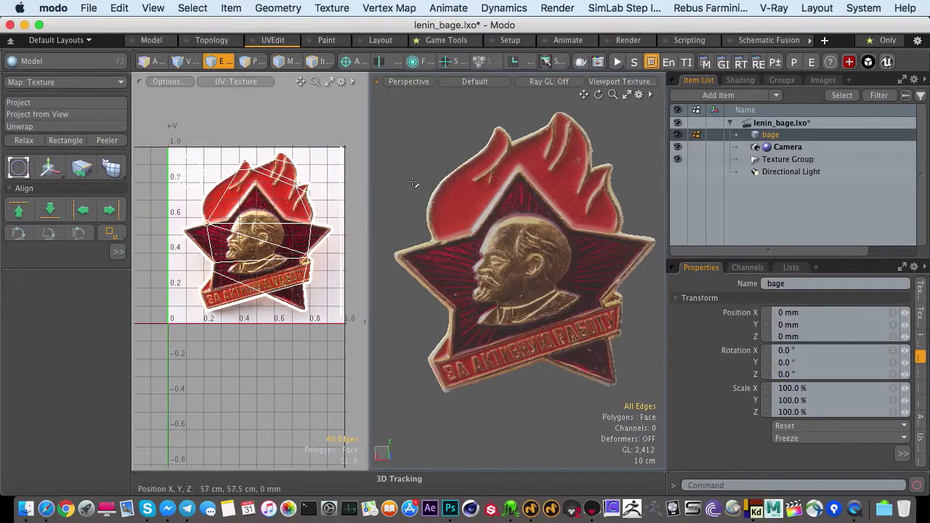
key("0")
scroll(420, 222, "down", 3)
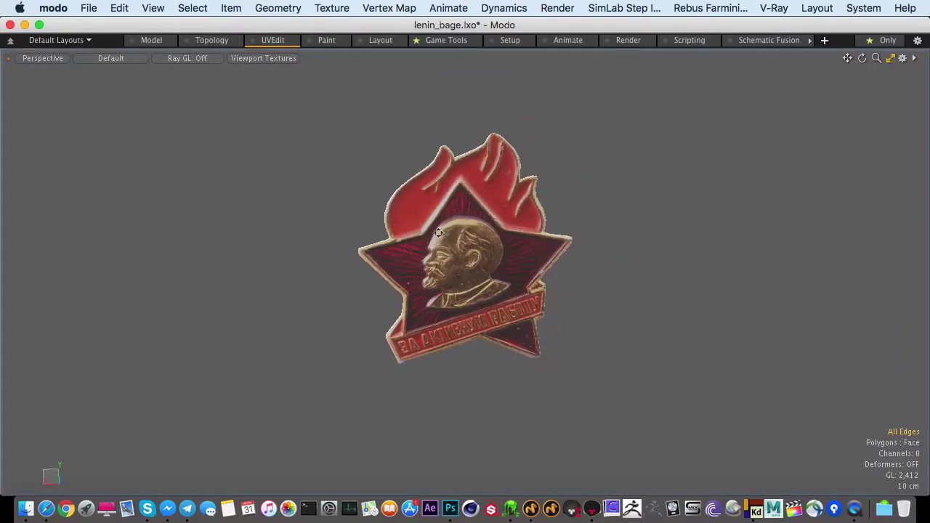
left_click_drag(452, 234, 224, 237, "alt+shift")
left_click(450, 508)
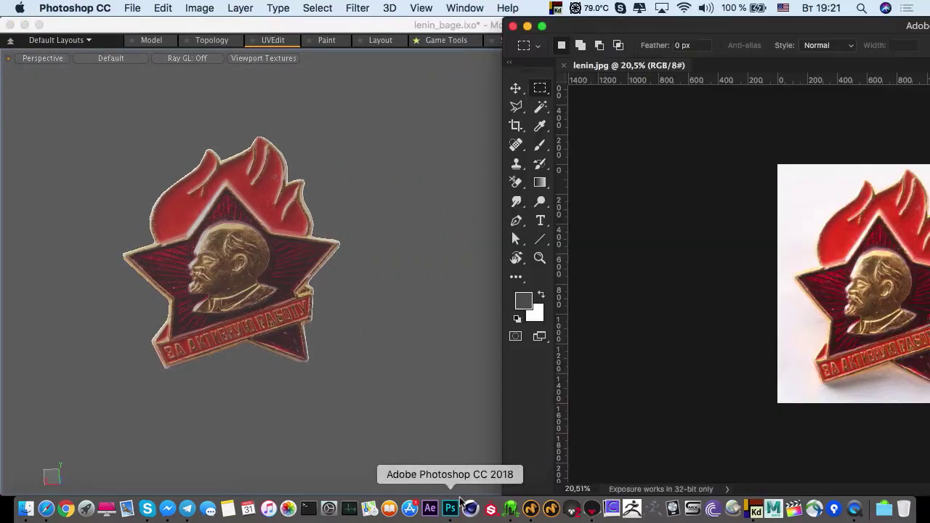
left_click_drag(636, 27, 610, 26)
left_click_drag(479, 29, 481, 28)
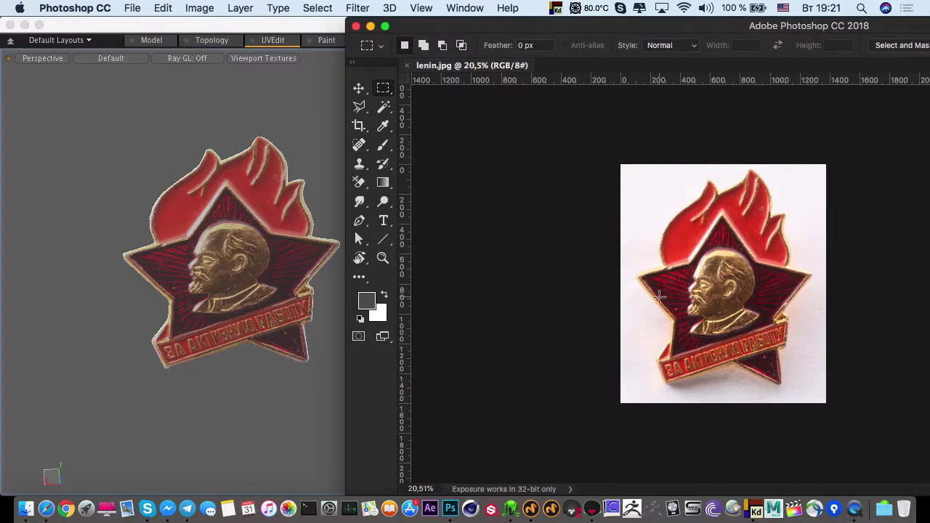
Select all connected polygons of the badge in Modo and restore the multi-view UV layout
left_click(215, 262)
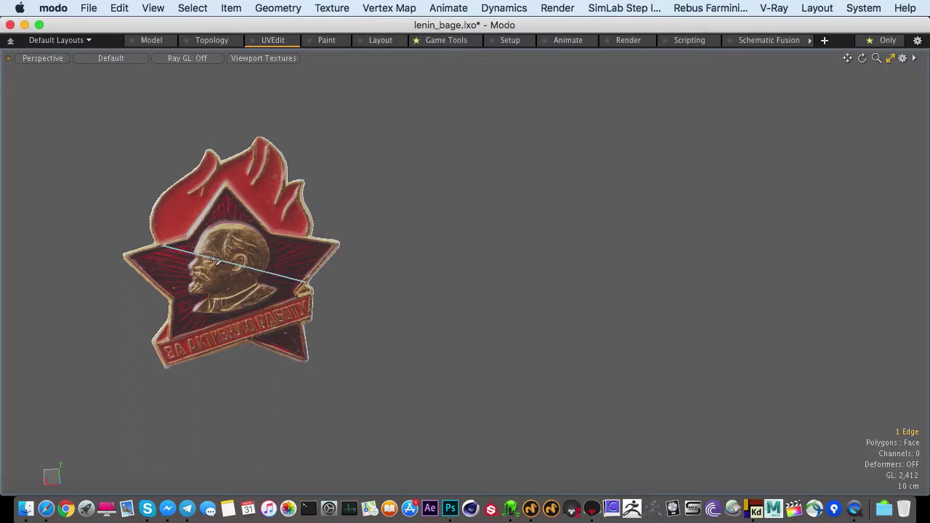
key("3")
double_click(220, 276)
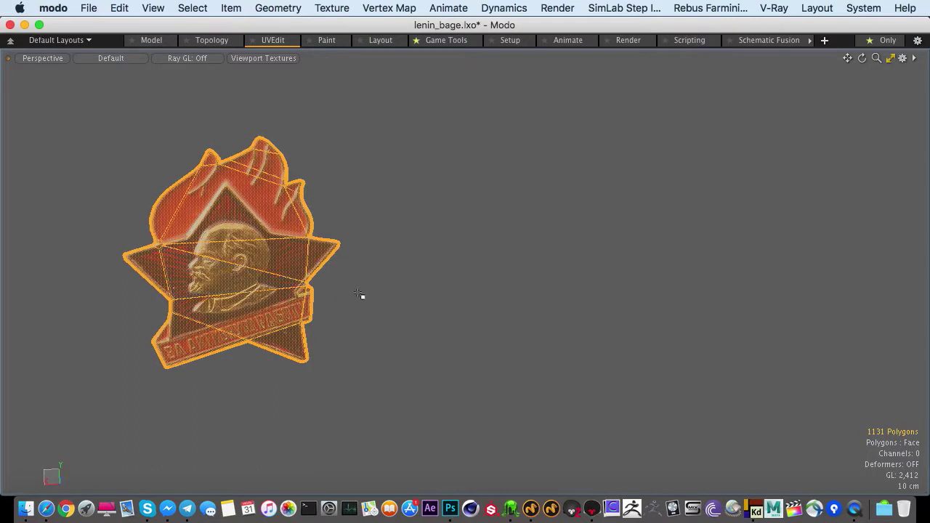
left_click(356, 296)
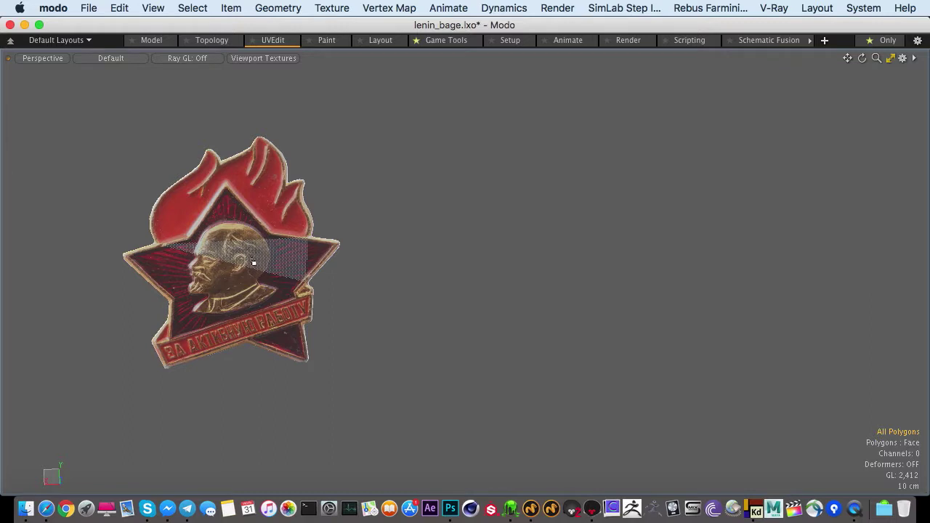
left_click_drag(332, 274, 210, 230, "alt")
double_click(236, 247)
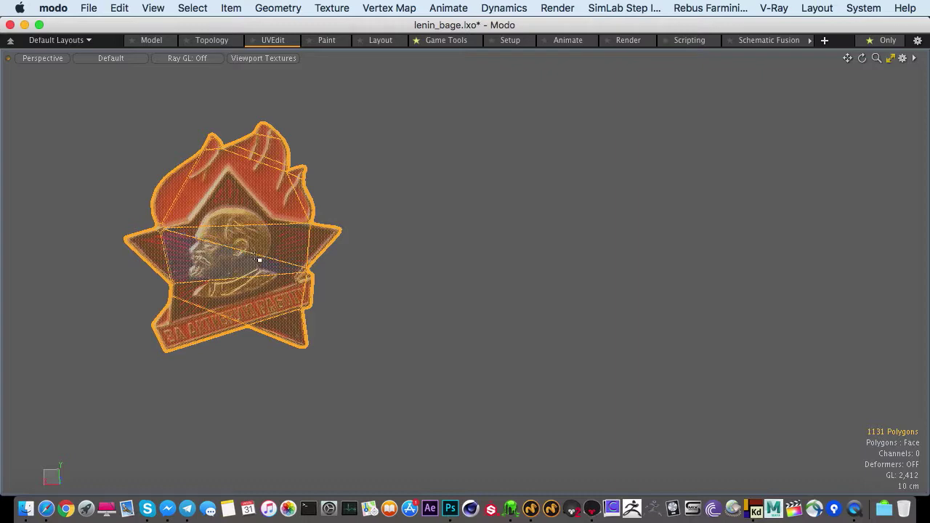
key("ctrl+space")
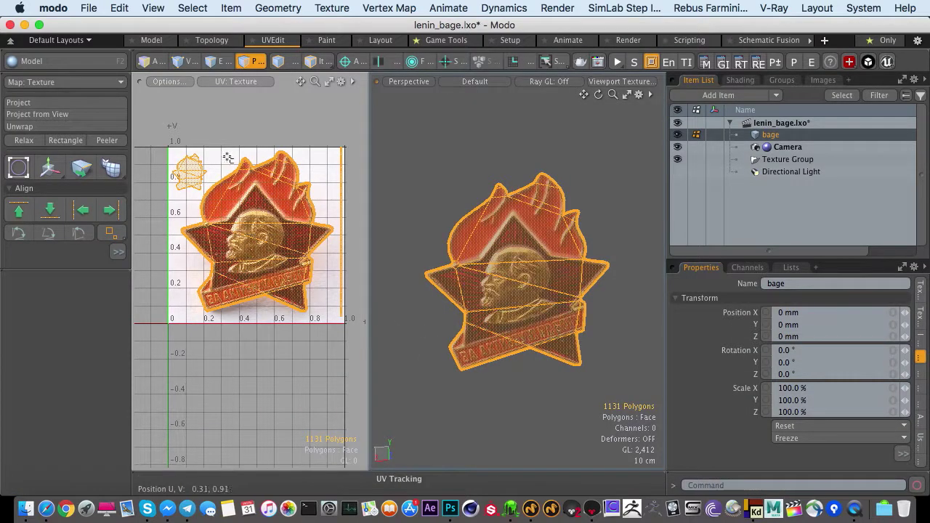
Try narrowing the badge by scaling its polygons to 80.5% along X, and rescale them to 105% along X
key("y")
left_click_drag(451, 273, 464, 271)
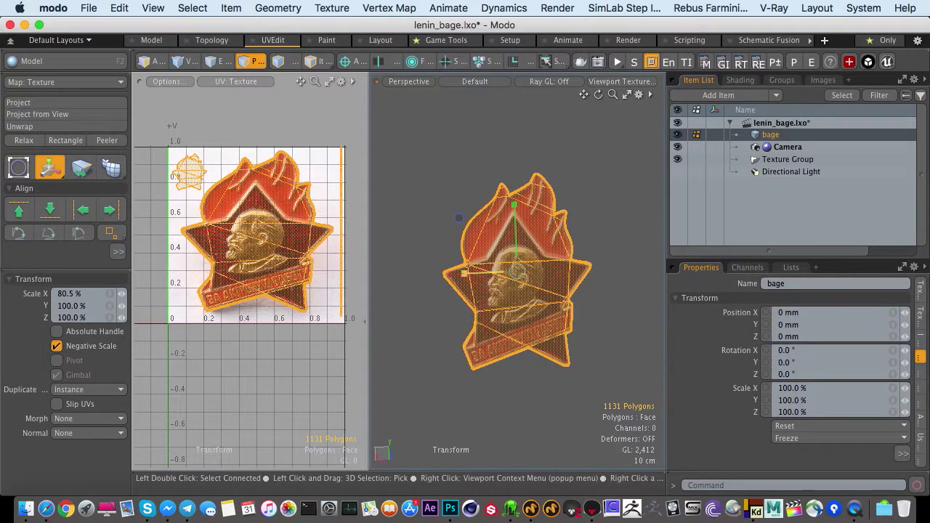
key("q")
left_click(463, 313)
left_click_drag(460, 320, 490, 311, "ctrl+alt")
left_click(510, 280)
double_click(510, 280)
key("r")
left_click_drag(451, 265, 447, 265)
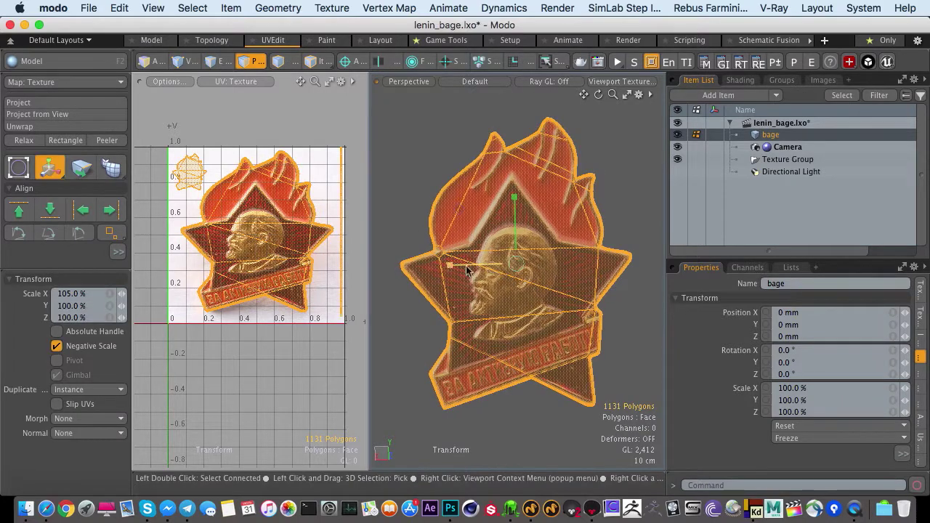
Leave the Transform tool and undo the trial scaling and polygon selection
key("q")
left_click(399, 237)
key("super+z")
key("super+z")
key("super+z")
key("super+z")
key("super+z")
key("super+z")
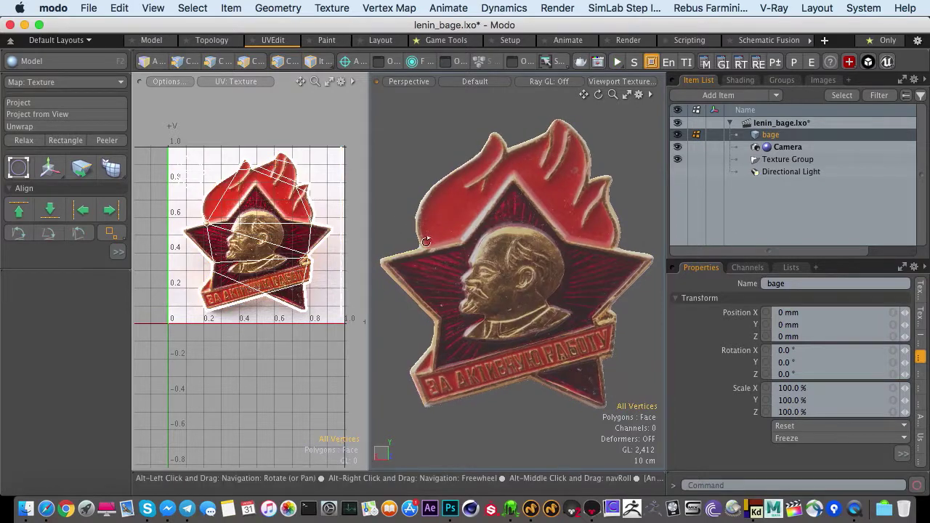
Switch to Photoshop and set the badge photo's canvas width to 1600 pixels, keeping the centred anchor
left_click(450, 509)
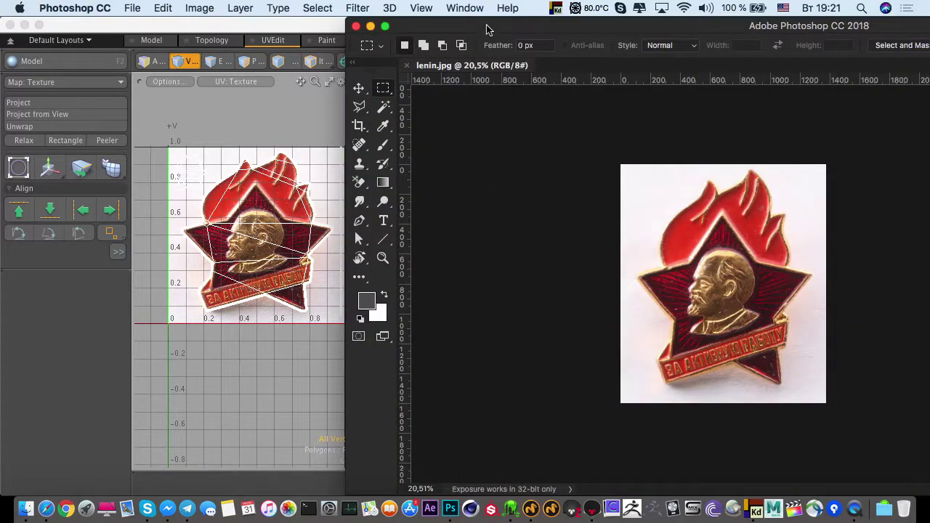
left_click_drag(489, 28, 294, 28)
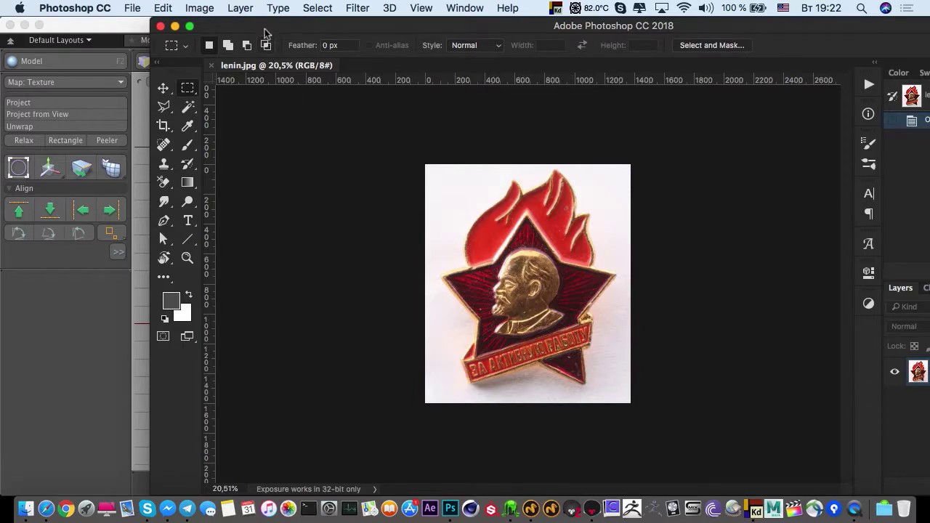
left_click_drag(263, 28, 113, 24)
left_click(199, 8)
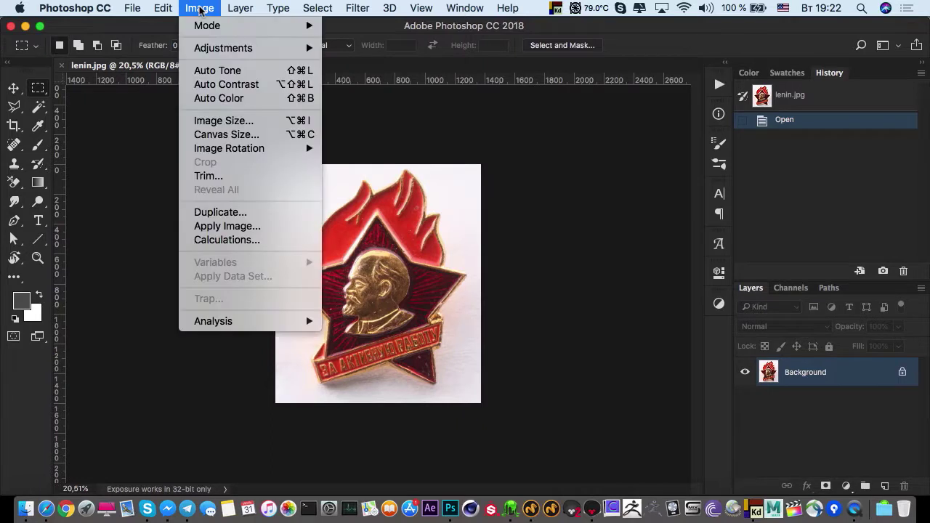
left_click(220, 138)
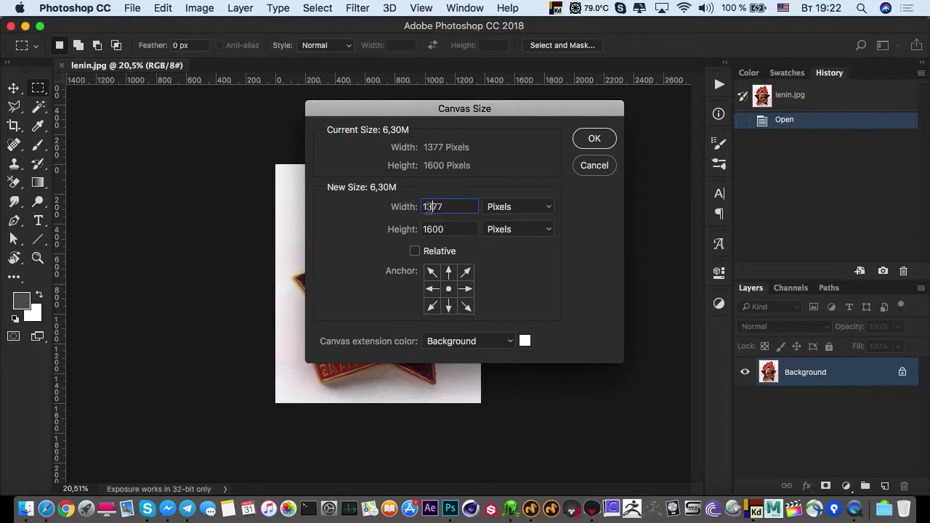
type("1600")
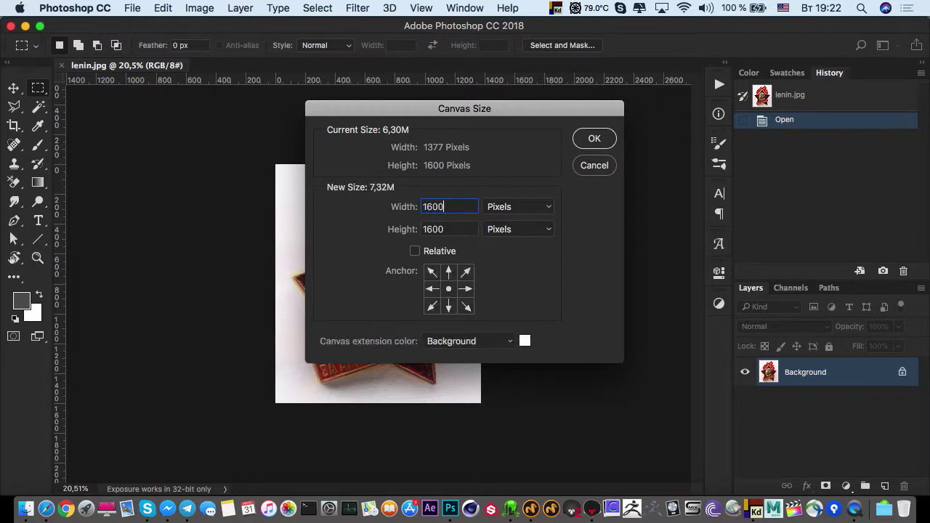
key("Return")
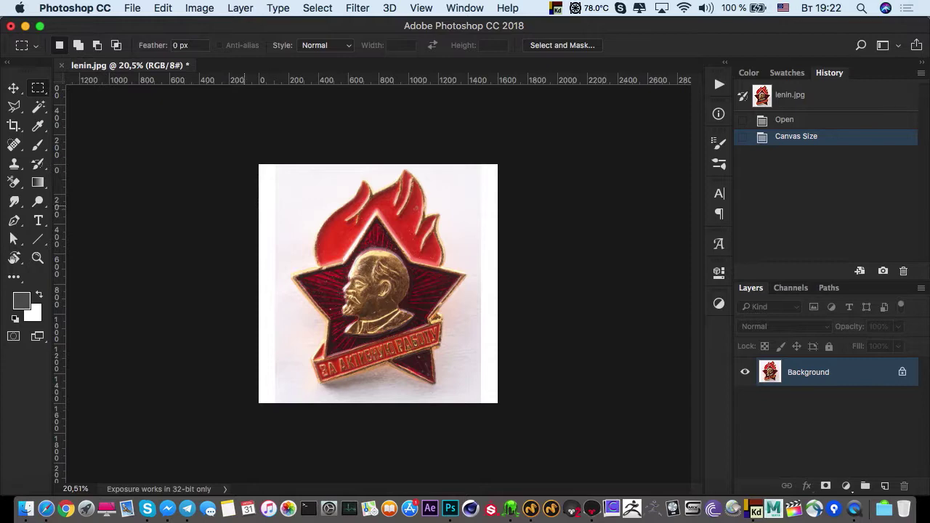
Save lenin.jpg with its new canvas size and reload the updated image in Modo
key("super+s")
key("Return")
key("super+m")
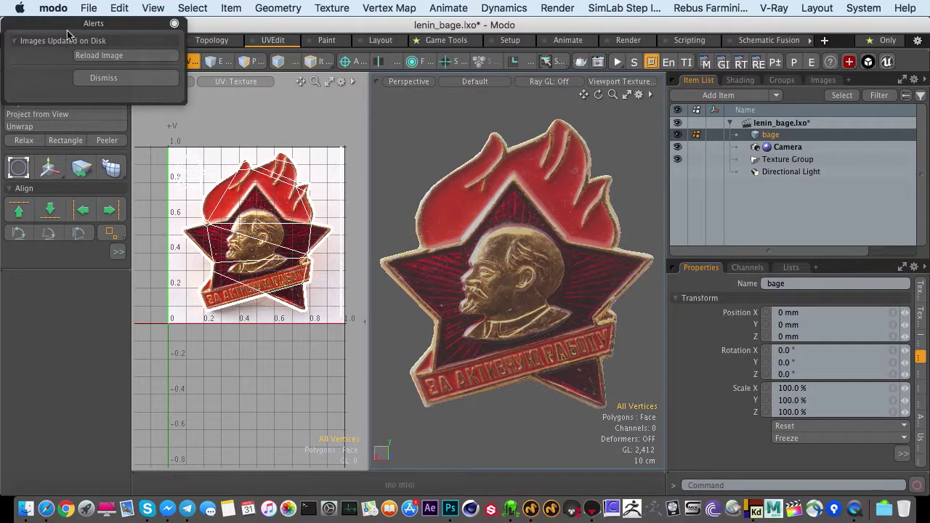
left_click_drag(67, 31, 377, 94)
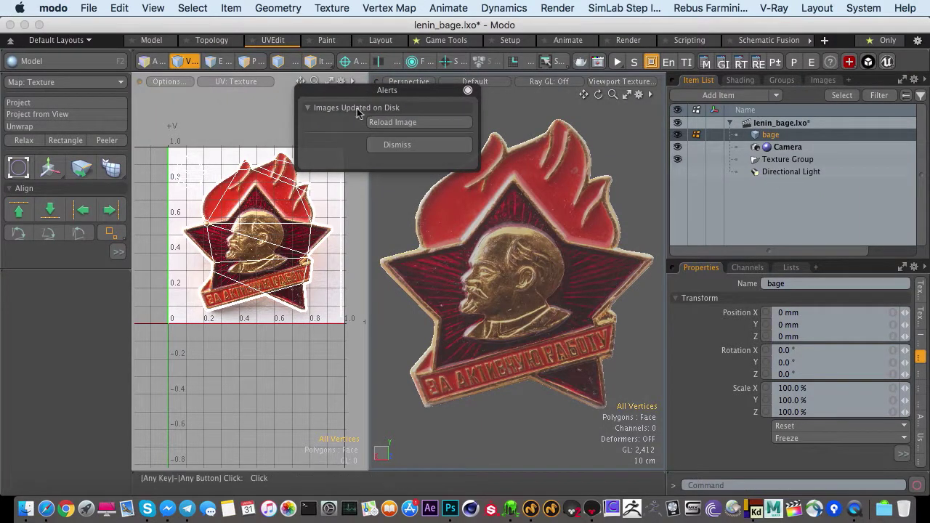
left_click(391, 122)
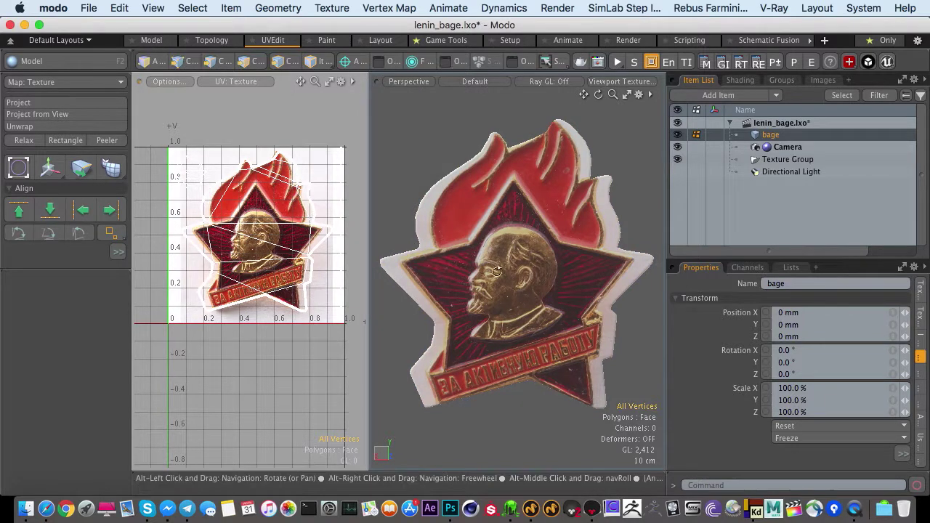
Select all connected polygons of the badge mesh
mouse_move(503, 266)
left_mouse_down("alt")
mouse_move(442, 266)
mouse_move(506, 265)
mouse_move(504, 244)
mouse_move(518, 258)
left_mouse_up("alt")
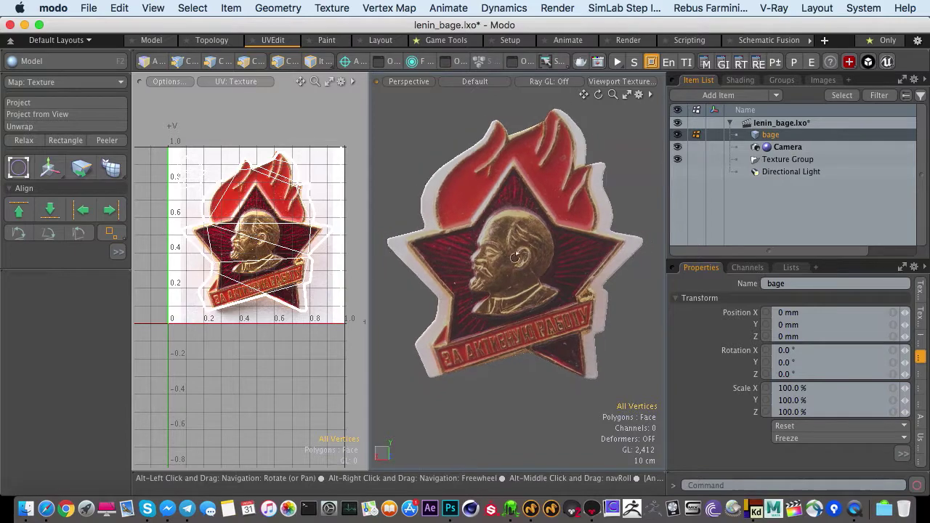
key("3")
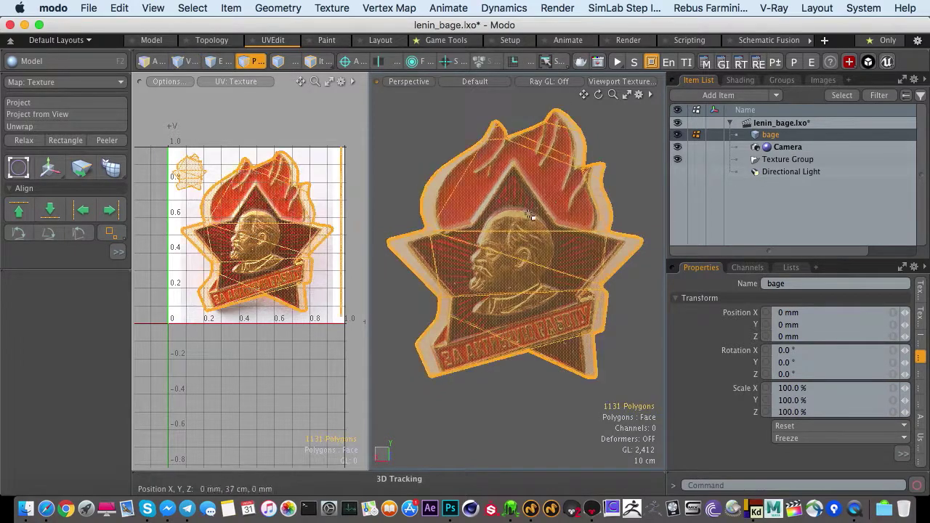
double_click(529, 221)
left_click_drag(543, 266, 564, 273, "ctrl+alt")
left_click_drag(564, 273, 525, 267, "ctrl+alt")
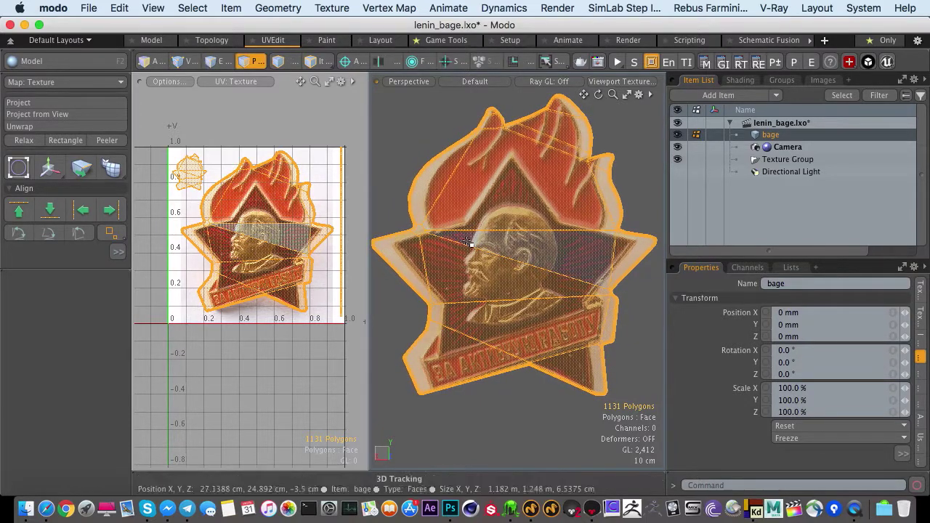
Try scaling the selected badge to 78.5% along X with Slip UVs enabled
key("y")
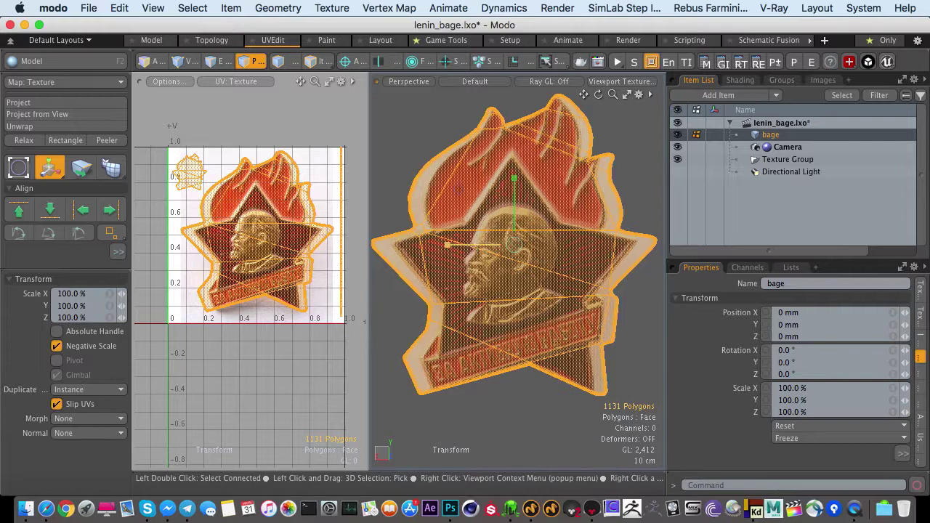
left_click_drag(447, 245, 463, 246)
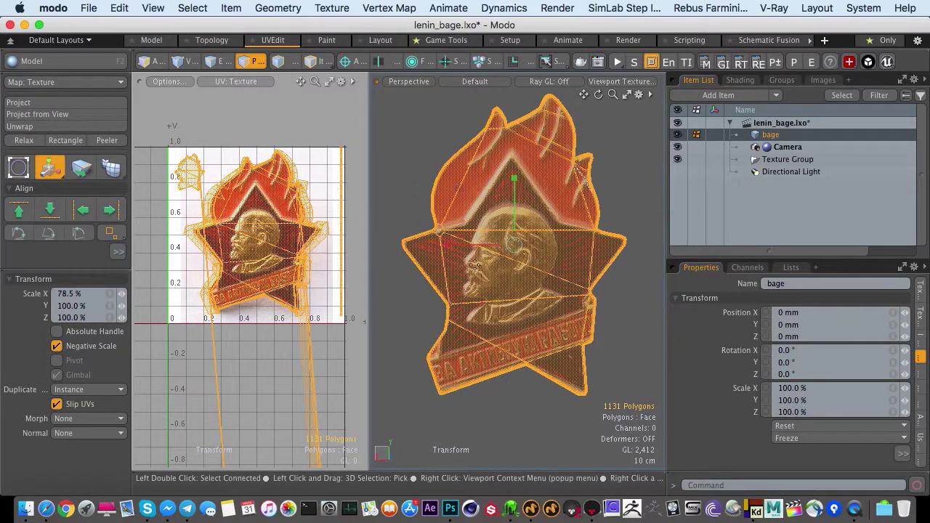
key("space")
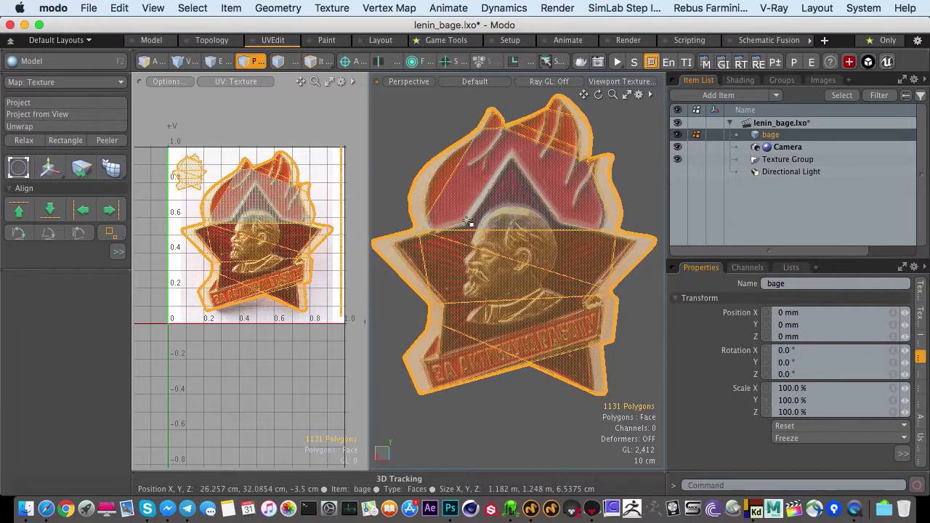
Scale the selected badge to 87.5% along X with Slip UVs enabled
key("y")
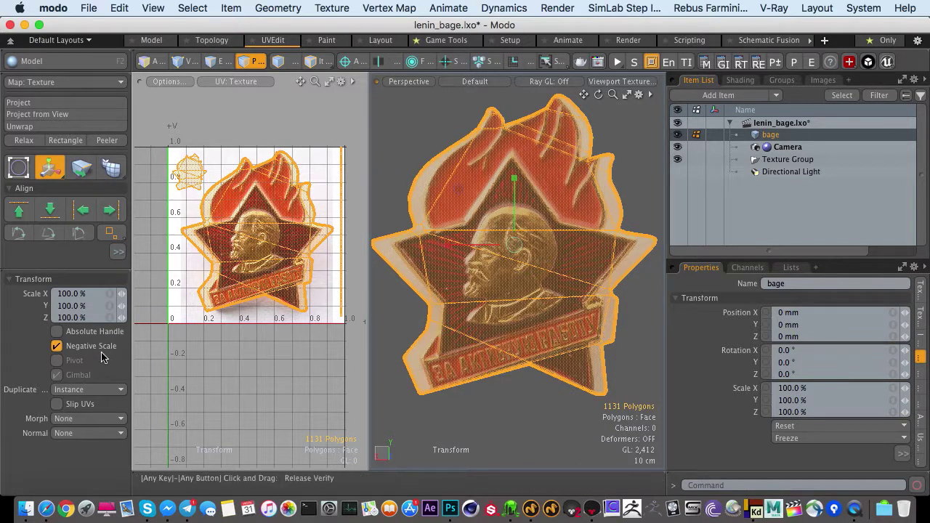
left_click(58, 404)
mouse_move(460, 249)
left_mouse_down()
mouse_move(470, 248)
mouse_move(453, 245)
mouse_move(469, 248)
left_mouse_up()
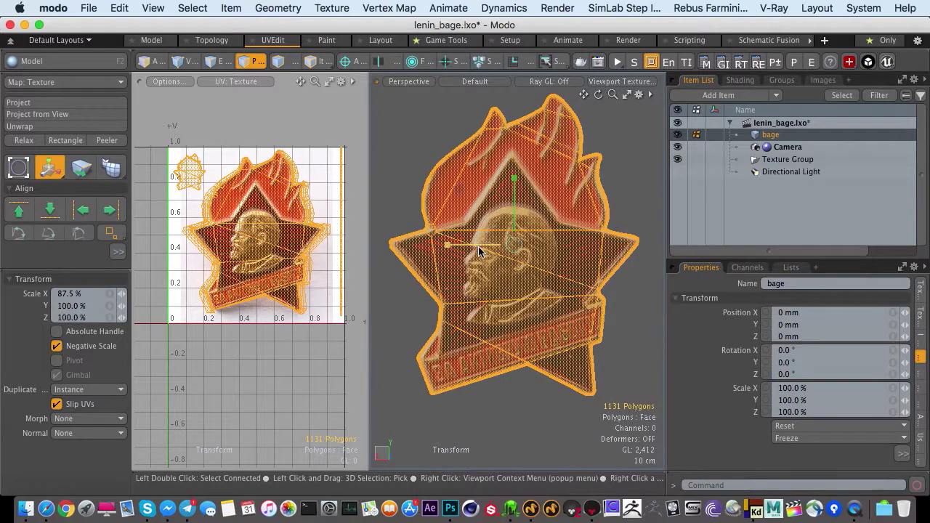
key("space")
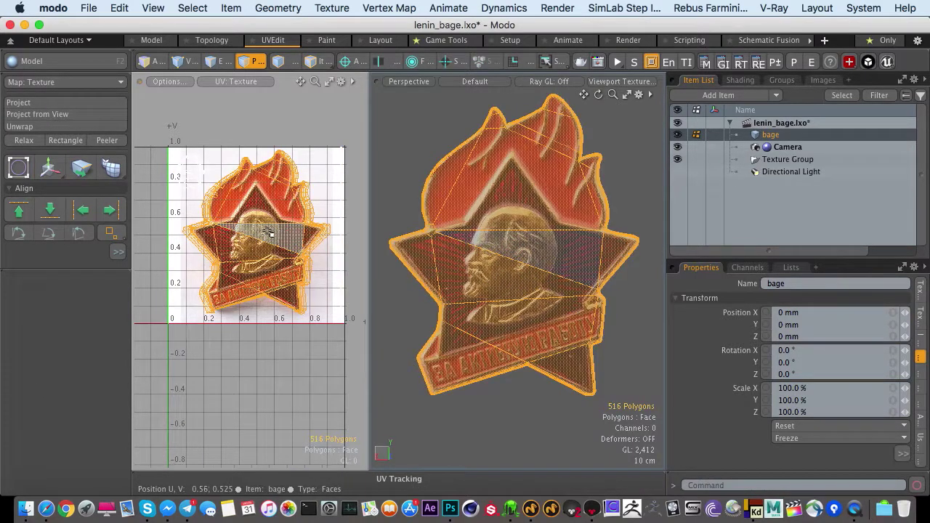
Relax the UV island of the badge's front face over the photo, leaving no polygons selected
key("g")
left_click_drag(272, 236, 256, 273, "ctrl+alt")
left_click_drag(254, 273, 258, 247, "alt")
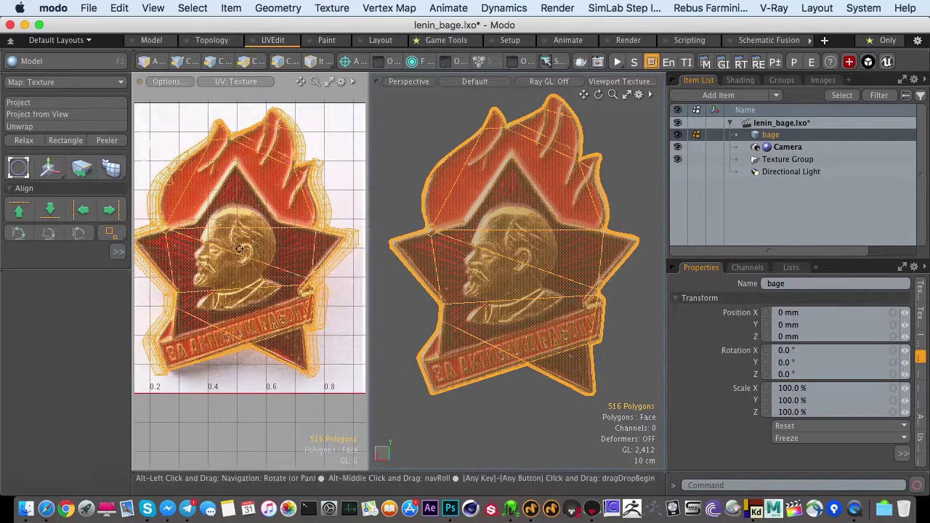
key("3")
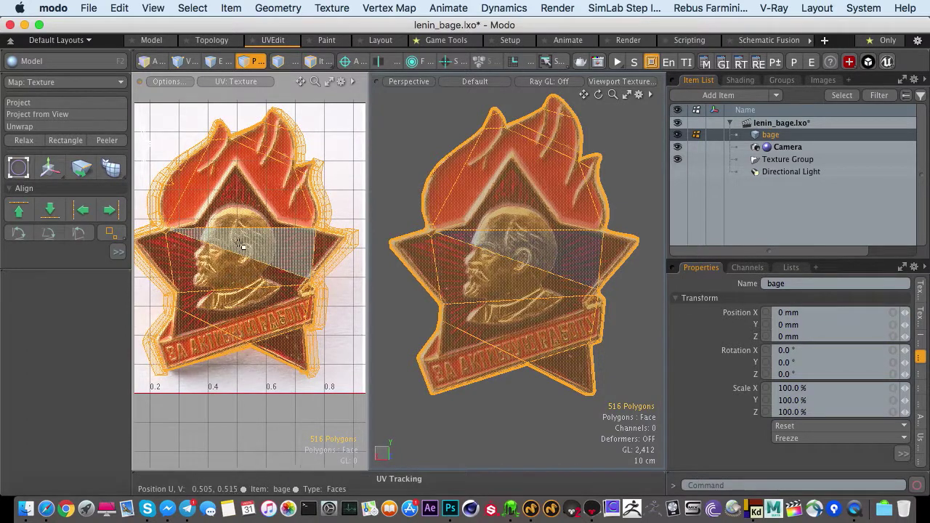
left_click(24, 141)
left_click_drag(150, 144, 149, 144)
left_click_drag(253, 240, 270, 272, "alt")
left_click_drag(300, 322, 309, 280, "ctrl+alt")
left_click_drag(200, 282, 214, 282, "ctrl+alt")
left_click_drag(207, 282, 269, 363, "alt")
mouse_move(181, 213)
left_mouse_down("ctrl+alt")
mouse_move(230, 222)
mouse_move(179, 220)
left_mouse_up("ctrl+alt")
key("q")
left_click_drag(239, 273, 196, 280, "ctrl+alt")
left_click_drag(196, 280, 201, 196, "alt+shift")
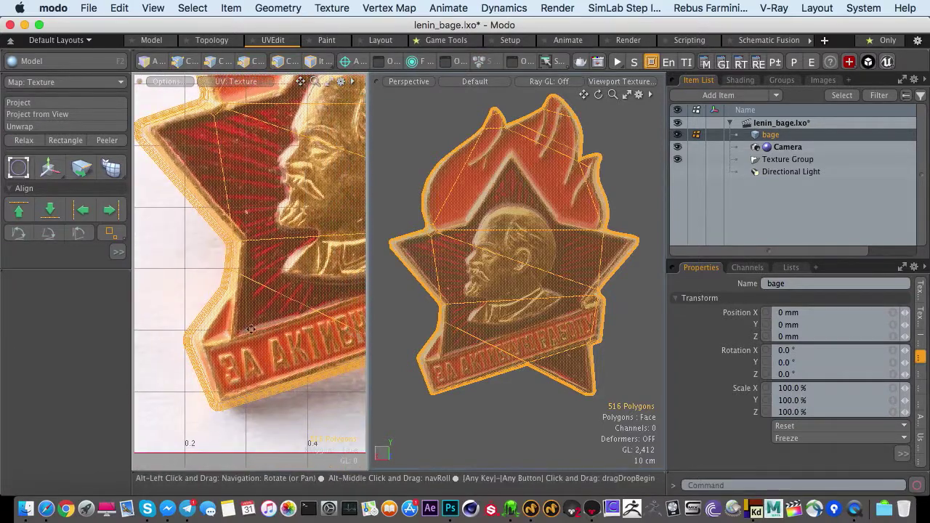
left_click_drag(252, 329, 216, 290, "alt+shift")
left_click(264, 368)
Scale the front-face UV island to 98% in U and V to pull its outline inside the photographed badge's edge
left_click_drag(420, 378, 436, 341, "alt")
left_click_drag(559, 345, 600, 320, "ctrl+alt")
left_click_drag(588, 287, 532, 250, "alt")
left_click_drag(556, 291, 574, 239, "ctrl+alt")
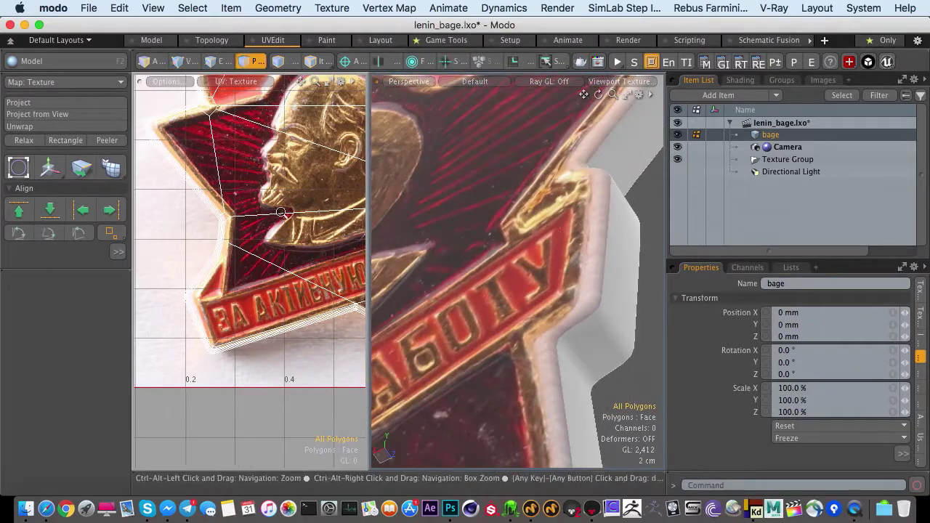
left_click_drag(258, 214, 168, 221, "ctrl+alt")
left_click_drag(285, 177, 246, 228, "alt+shift")
double_click(251, 227)
key("y")
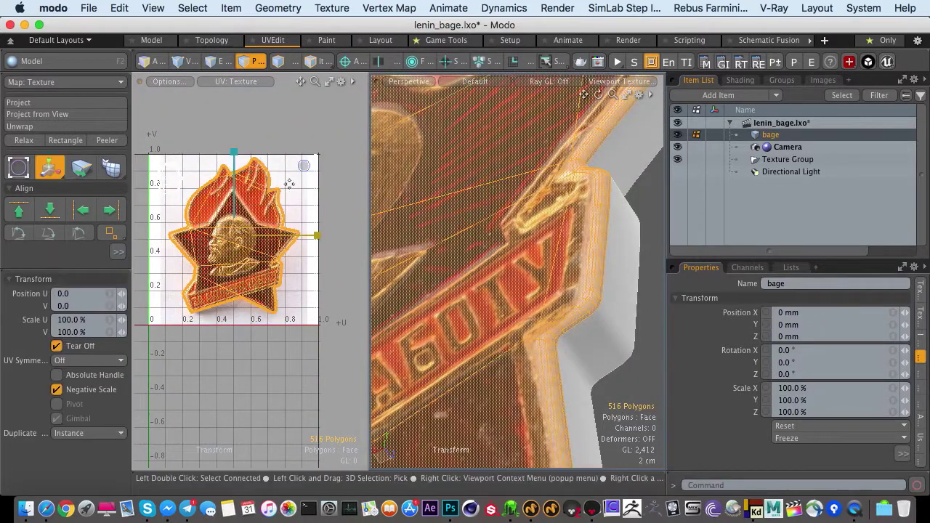
left_click_drag(304, 166, 302, 167)
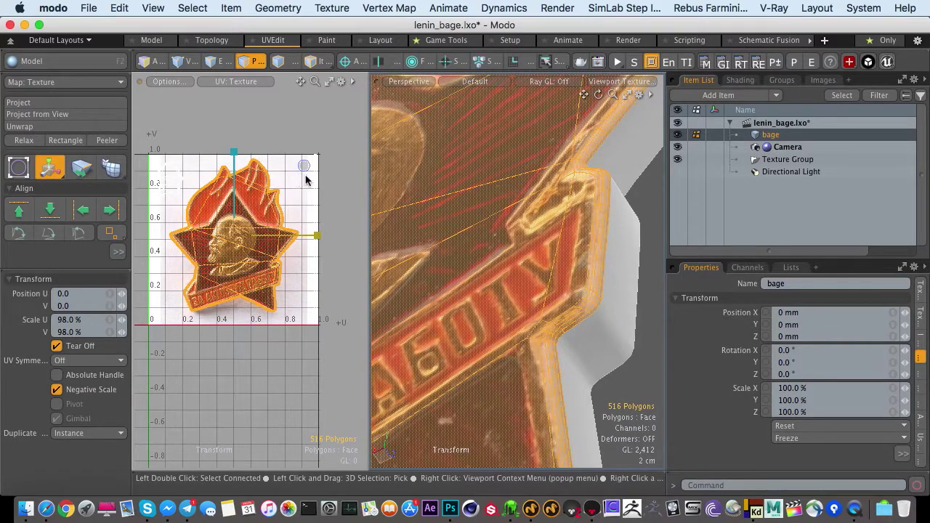
key("space")
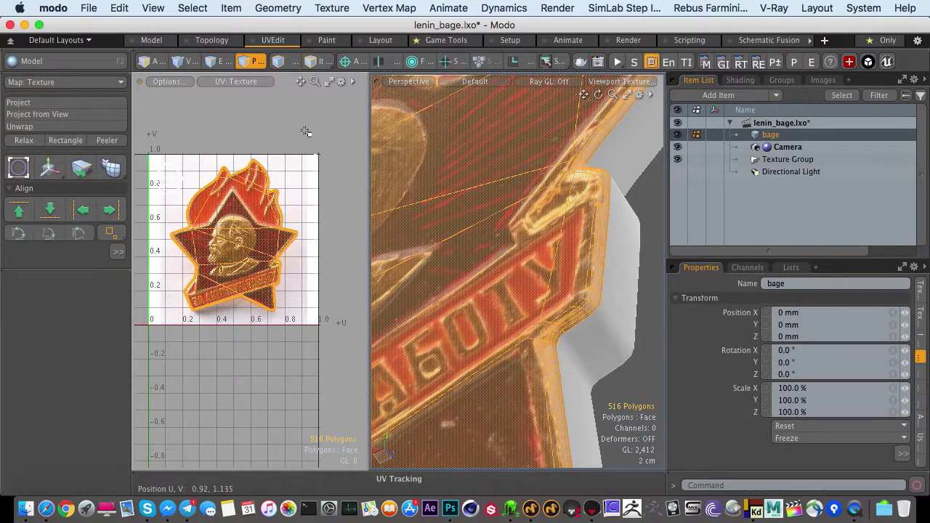
left_click(305, 131)
Move the UVs of the smaller flame's tip slightly upward to fit the photographed rim
left_click_drag(480, 222, 319, 229, "alt")
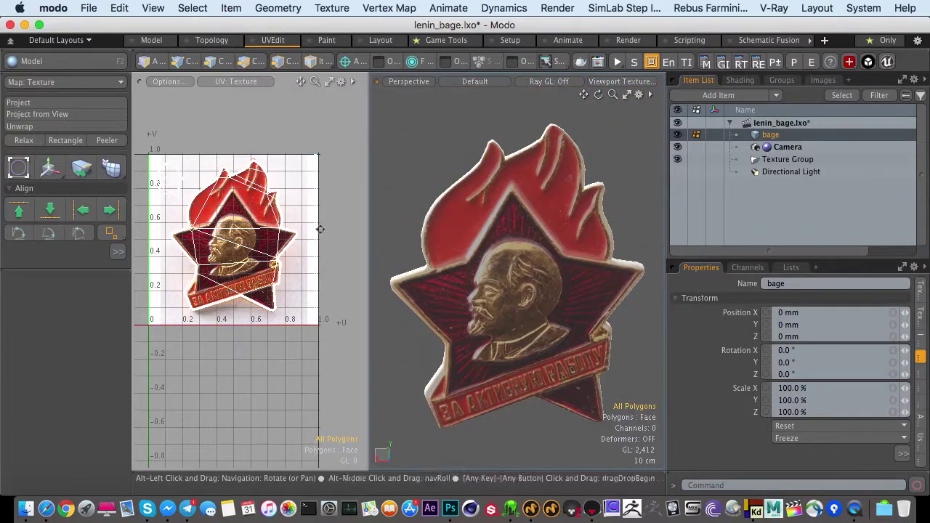
left_click_drag(227, 186, 443, 238, "ctrl+alt")
left_click_drag(226, 145, 271, 186, "alt")
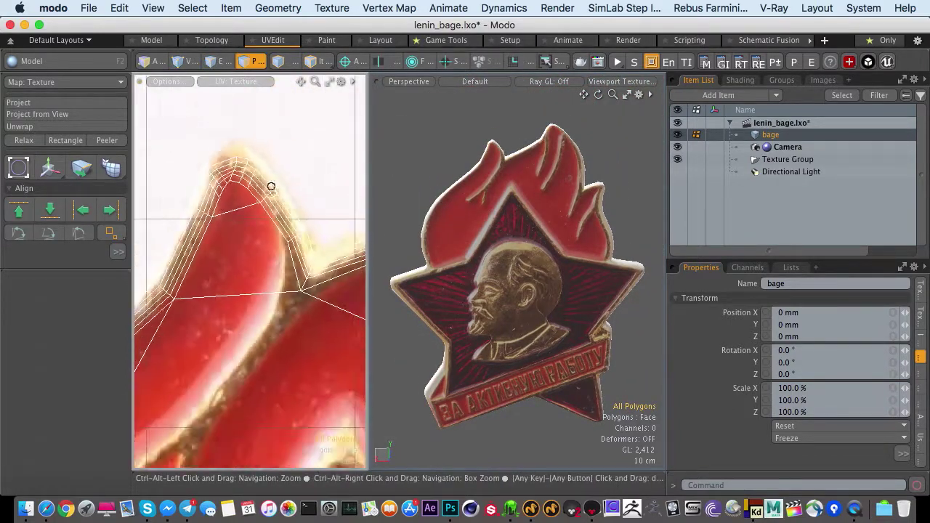
right_click_drag(325, 236, 162, 145)
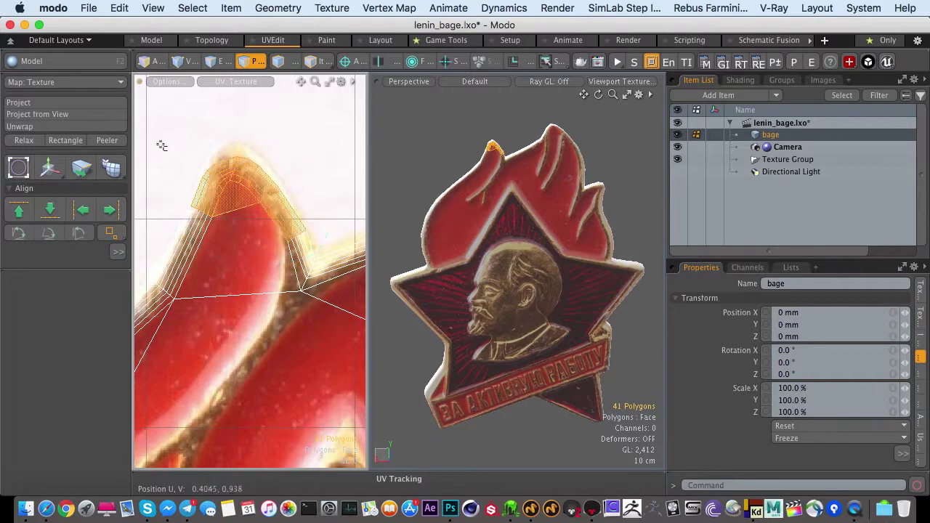
key("w")
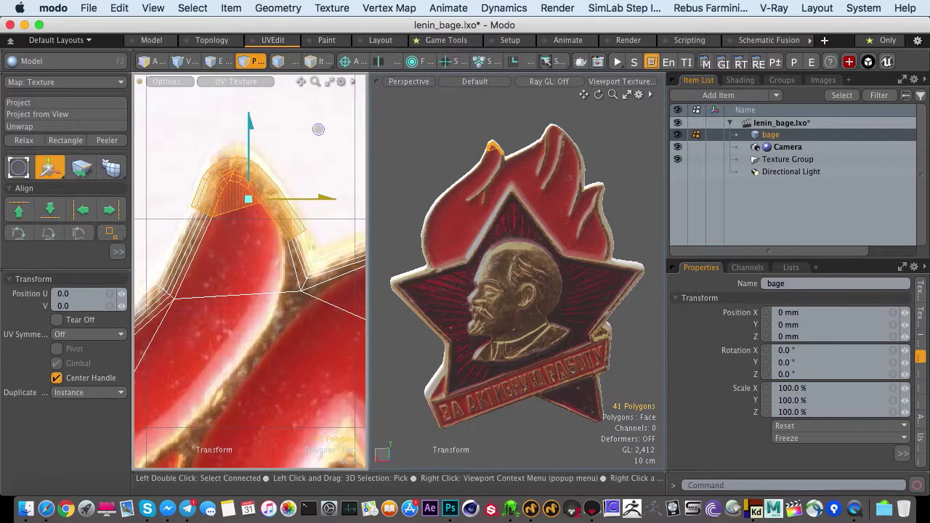
left_click_drag(226, 239, 228, 229)
key("space")
left_click(245, 251)
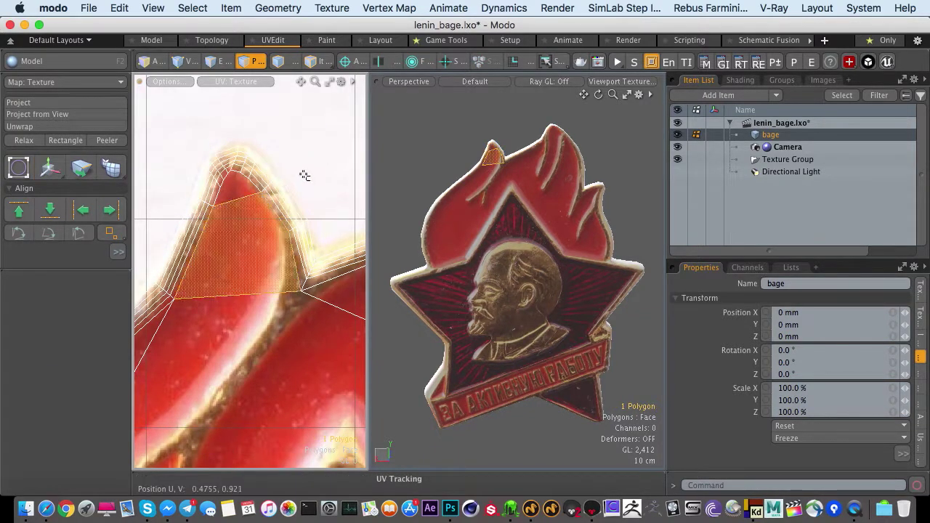
left_click(313, 173)
Move the UVs of the tallest flame's tip upward to match its outline in the photo
left_click_drag(357, 151, 111, 233, "alt")
left_click_drag(326, 197, 187, 247, "ctrl+alt")
left_click_drag(244, 218, 180, 196, "ctrl+alt")
right_click_drag(253, 154, 231, 164)
key("w")
left_click_drag(230, 213, 230, 198)
key("space")
Shift the UV edges on the right slope of the tallest flame slightly outward onto the photographed rim
key("2")
right_click_drag(330, 260, 335, 188)
key("w")
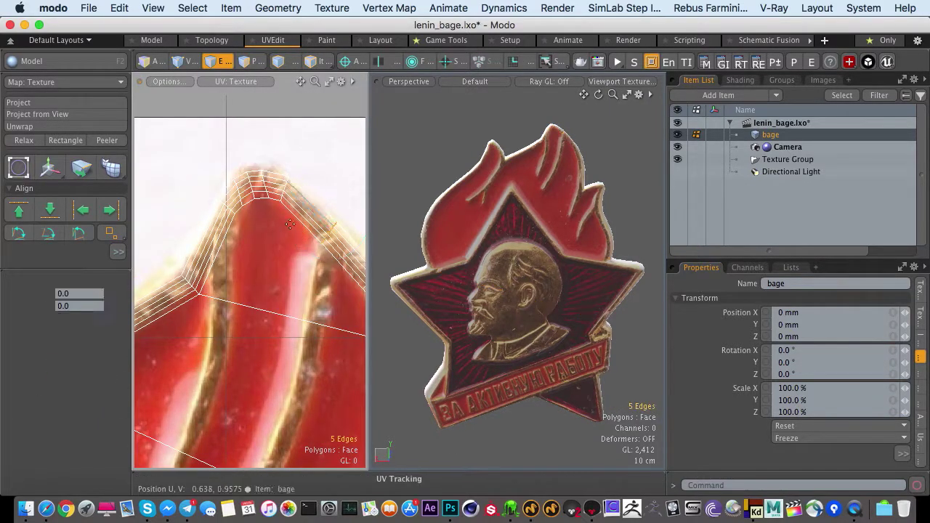
left_click_drag(288, 227, 291, 223)
key("space")
Shift the UV edges at the notch left of the tallest flame outward onto the photographed rim
right_click_drag(230, 284, 217, 266)
key("w")
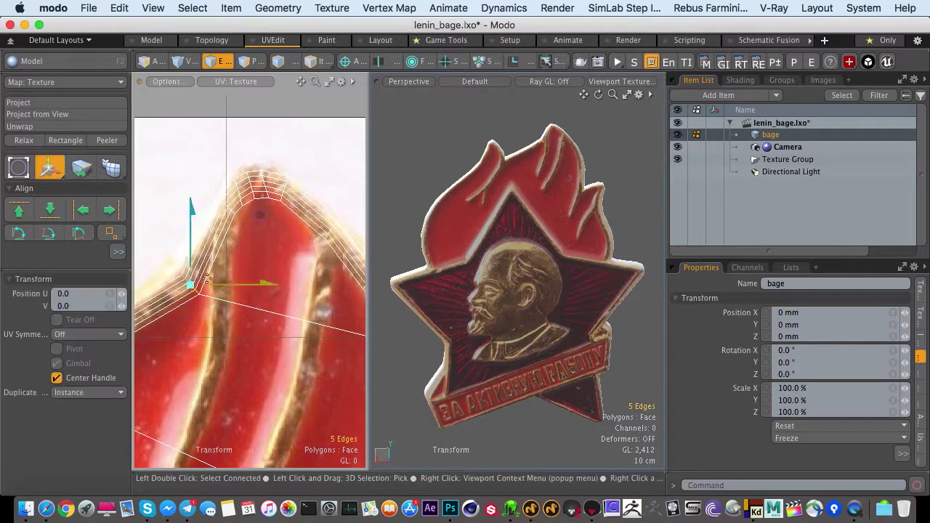
left_click_drag(207, 276, 199, 268)
key("space")
left_click(251, 260)
Move the narrow UV strip of the badge's side walls slightly inward from the UV tile's right edge
scroll(478, 258, "down", 4)
left_click_drag(478, 258, 458, 208, "alt")
left_click_drag(298, 260, 261, 225, "ctrl+alt")
scroll(253, 264, "down", 6)
key("3")
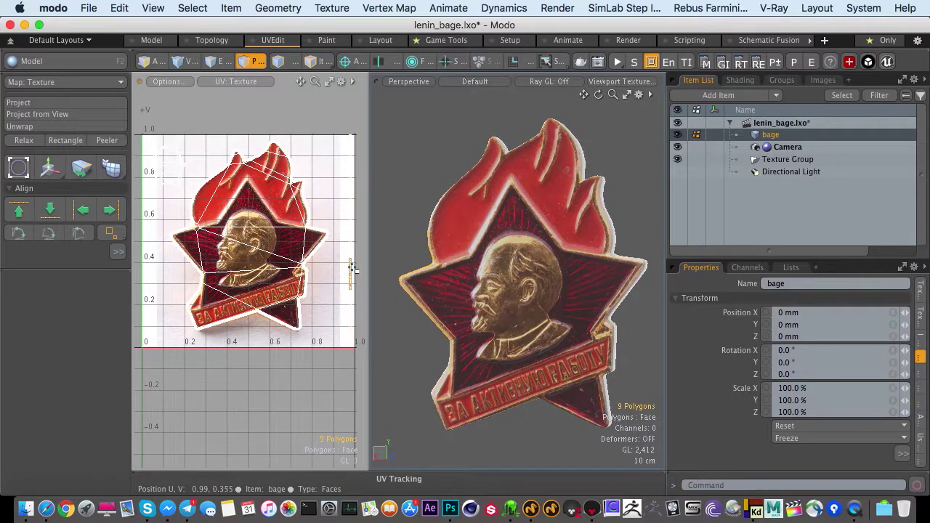
double_click(353, 267)
key("w")
left_click_drag(343, 177, 269, 193, "alt+shift")
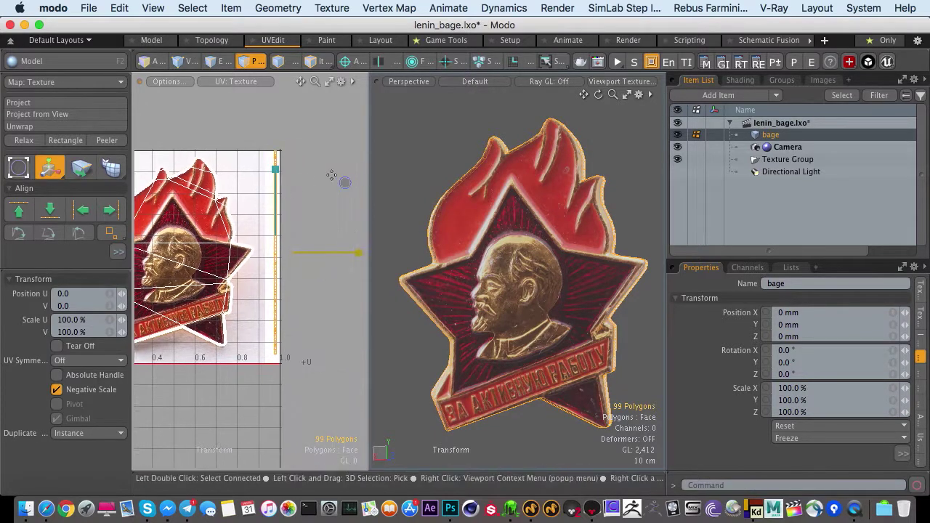
key("w")
left_click_drag(348, 189, 341, 197)
key("q")
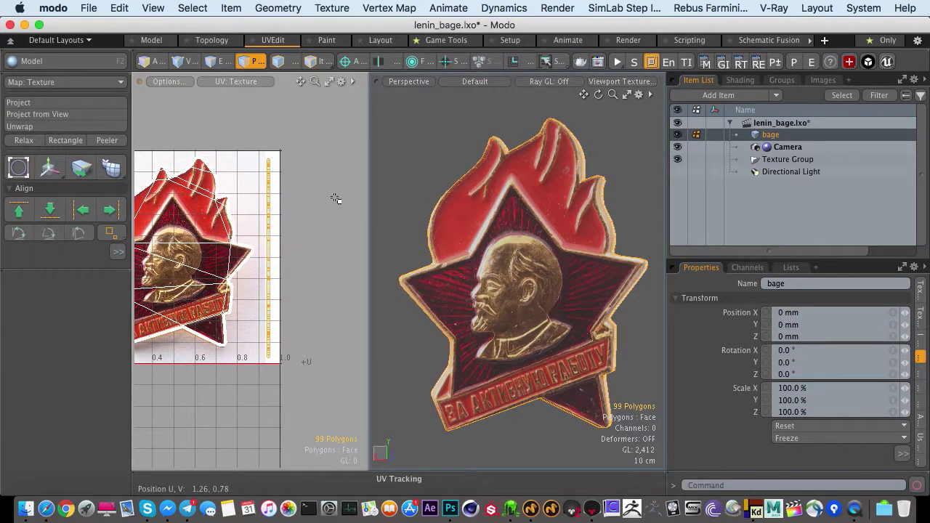
Relax the UV strip of the badge's side walls with the UV Relax tool in Adaptive mode
key("shift+r")
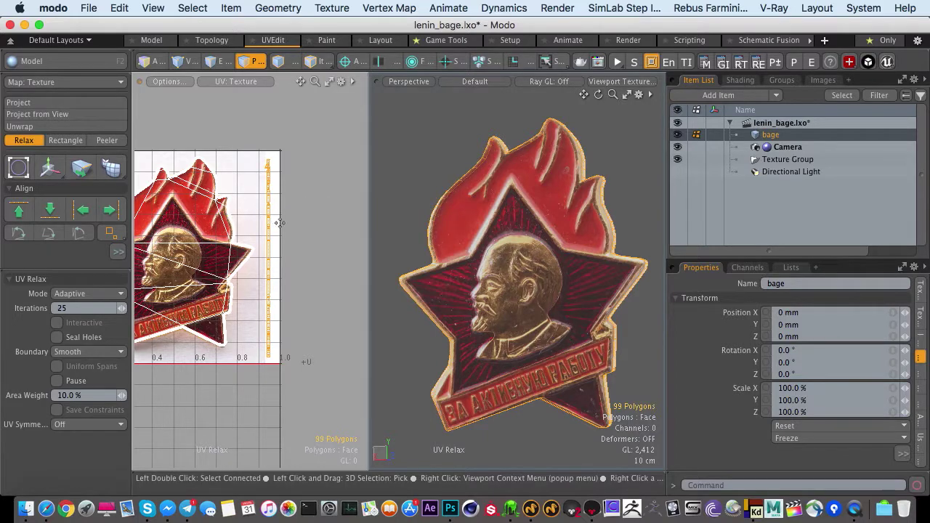
key("space")
left_click_drag(405, 263, 320, 285, "alt")
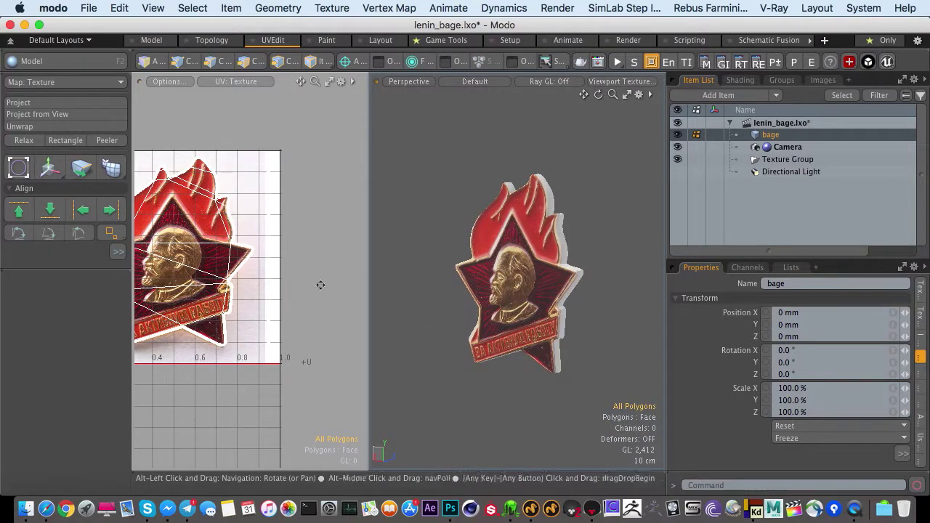
Relax the small badge-shaped UV island in the texture's upper-left area using Adaptive mode
left_click_drag(189, 267, 269, 245, "alt")
double_click(175, 164)
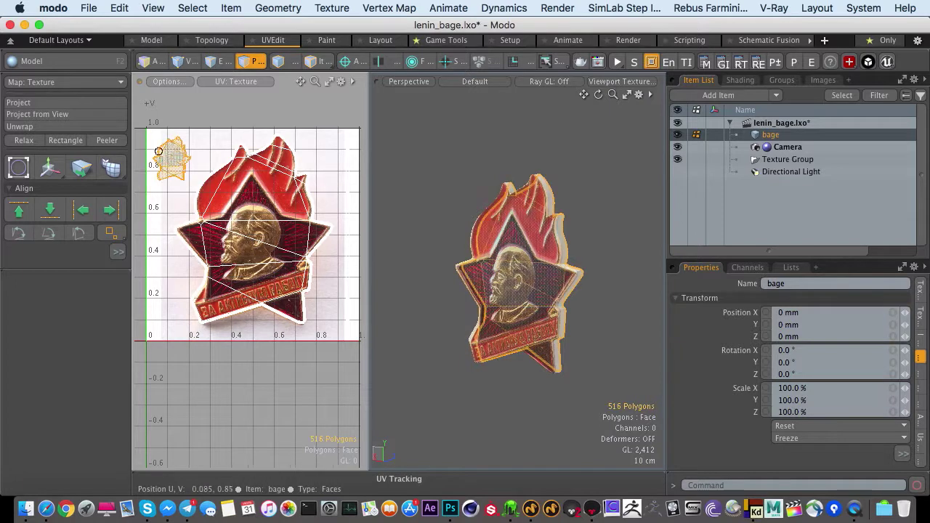
left_click_drag(159, 151, 308, 225, "ctrl+alt")
key("shift+r")
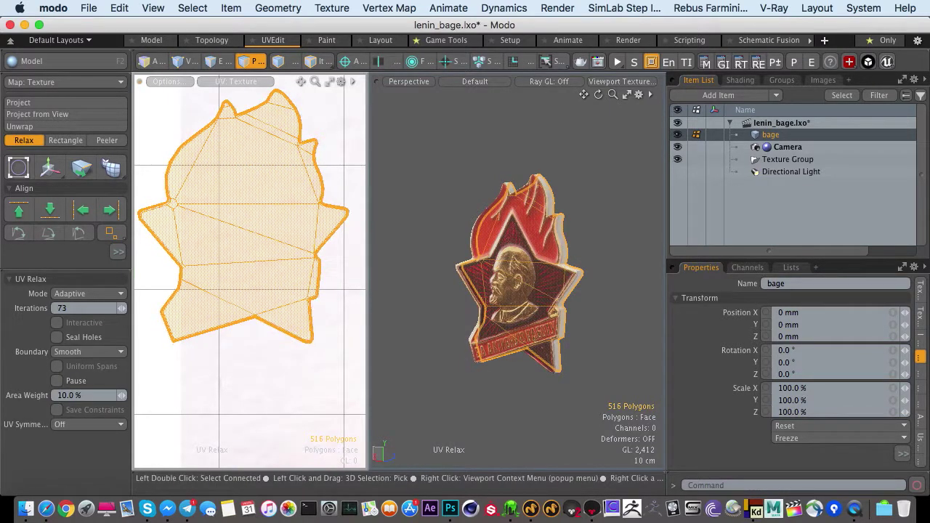
key("space")
left_click(336, 160)
Save the lenin_bage.lxo scene
left_click_drag(465, 276, 509, 282, "alt")
left_click_drag(509, 282, 542, 282, "ctrl+alt")
key("super+s")
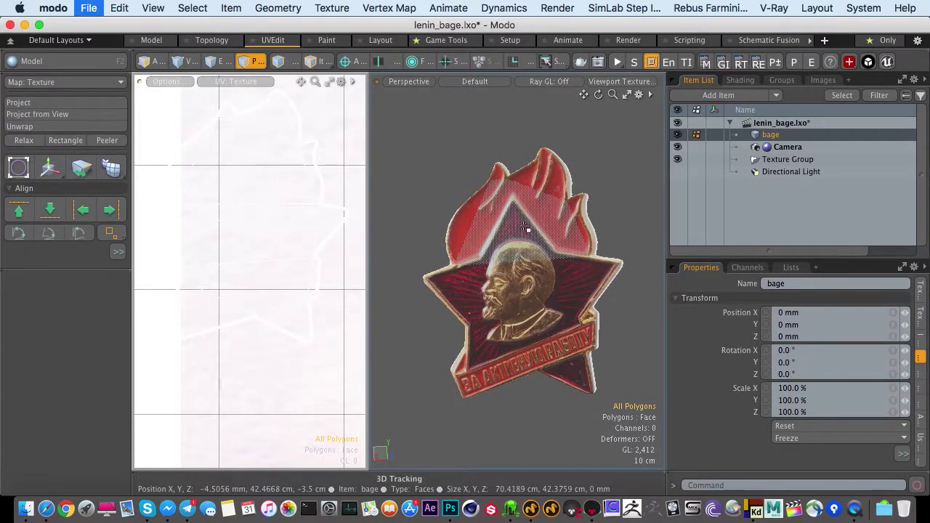
Export the bage layer as an OBJ named lenin_bage in the CGCOURSE folder, replacing the existing file
right_click(749, 135)
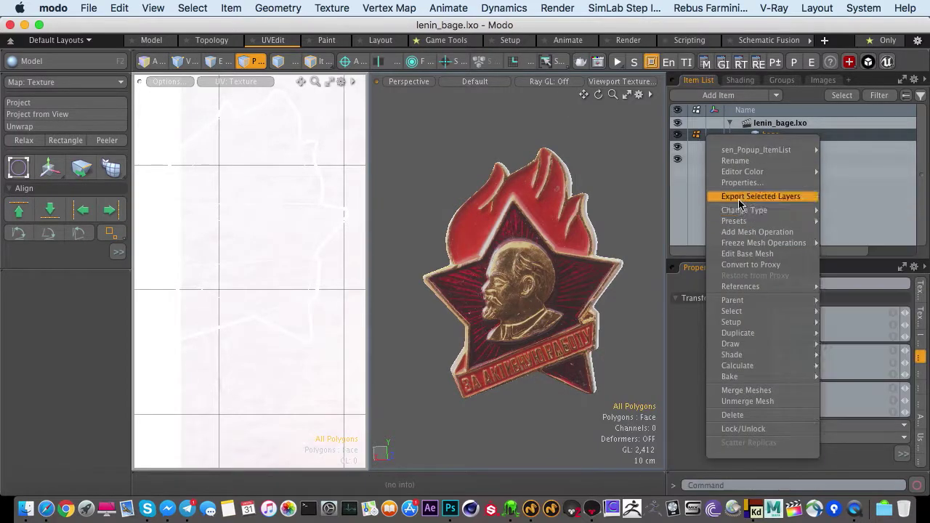
left_click(748, 194)
left_click(441, 138)
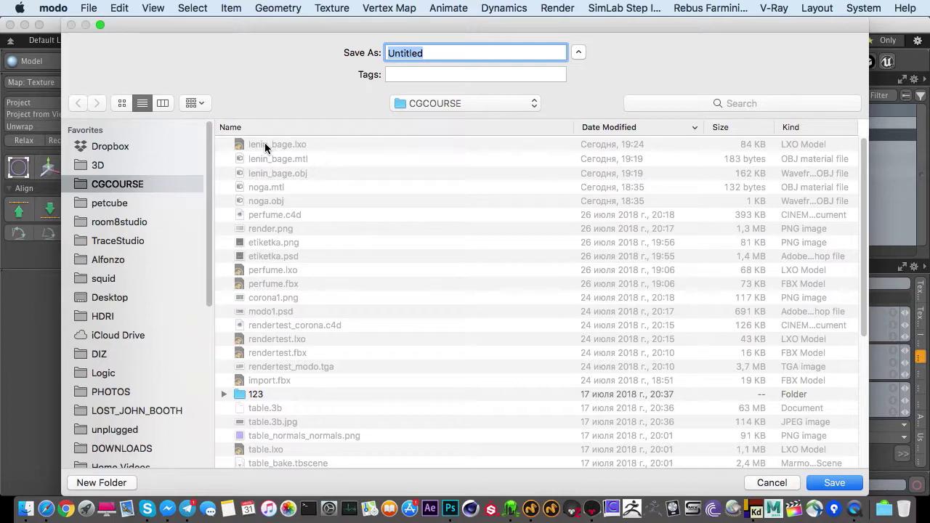
left_click(263, 174)
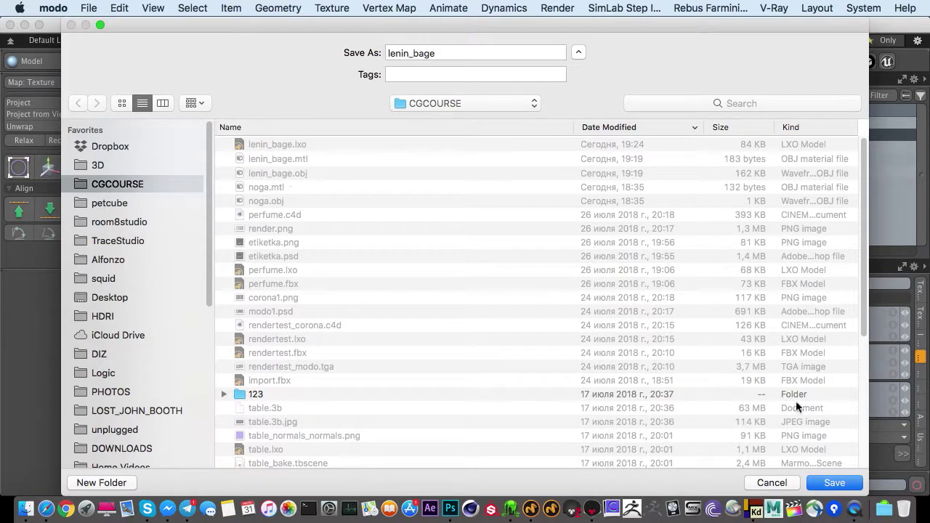
left_click(834, 482)
left_click(554, 121)
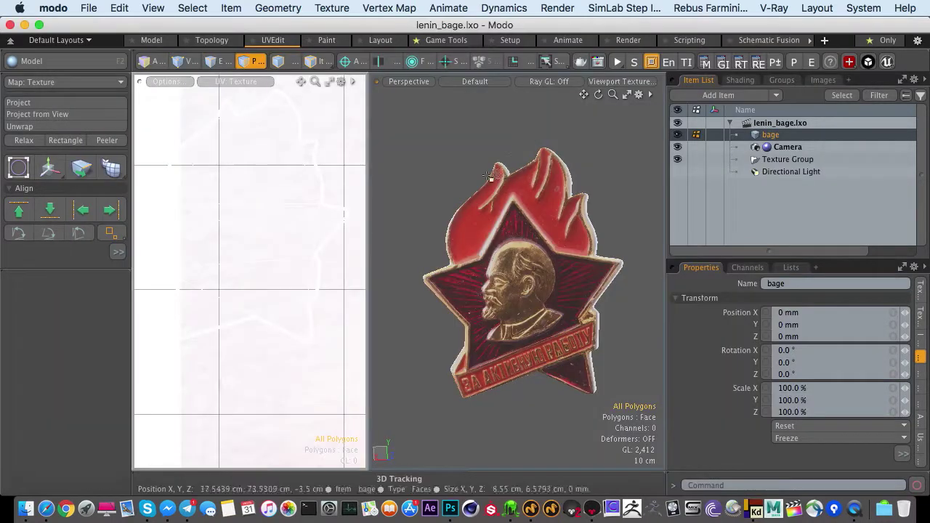
Switch to 3D-Coat and cancel the open import for per-pixel painting
left_click(25, 25)
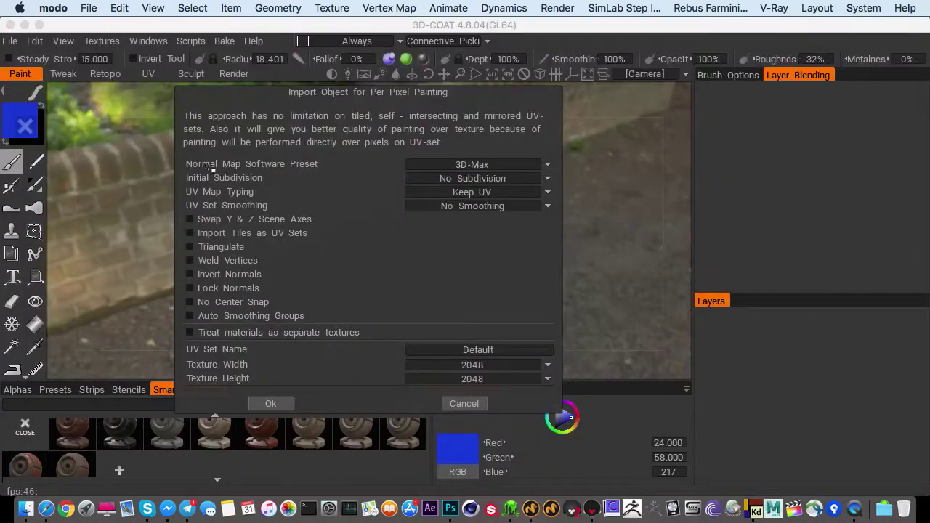
left_click(465, 403)
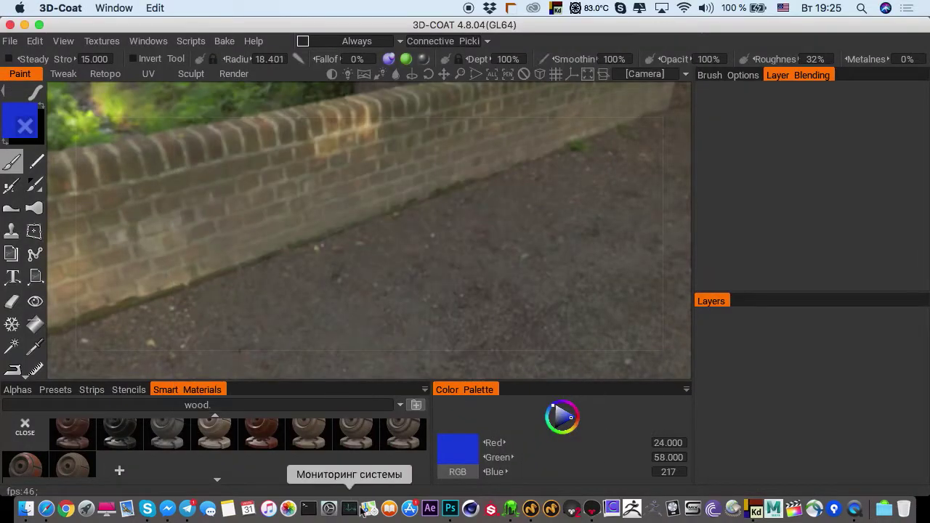
Switch to Photoshop, resize lenin.jpg to 1024 × 1024 pixels and save the file
left_click(451, 508)
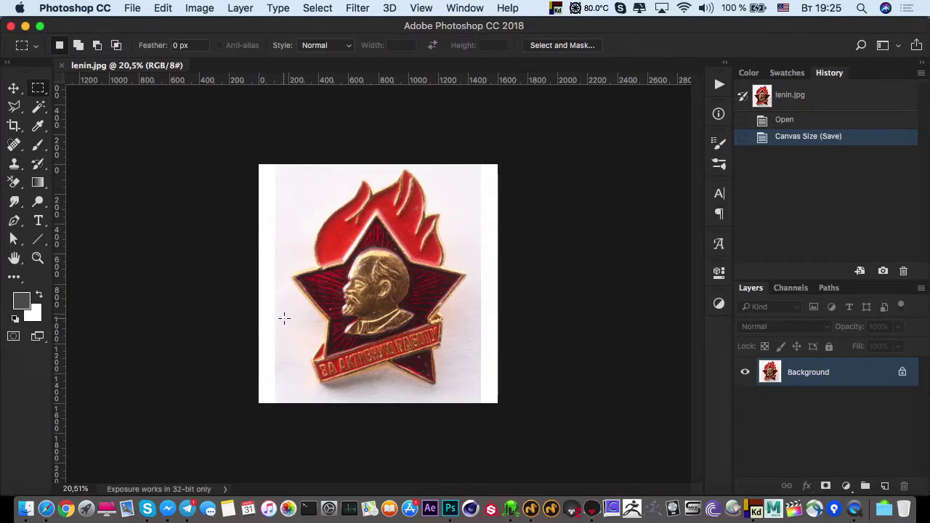
key("super+1")
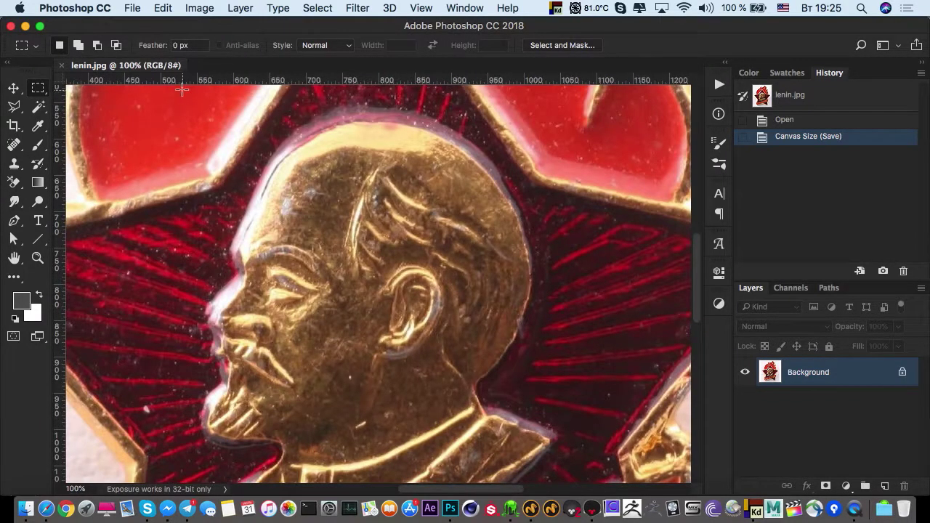
left_click(199, 8)
left_click(210, 119)
left_click_drag(415, 179, 275, 101)
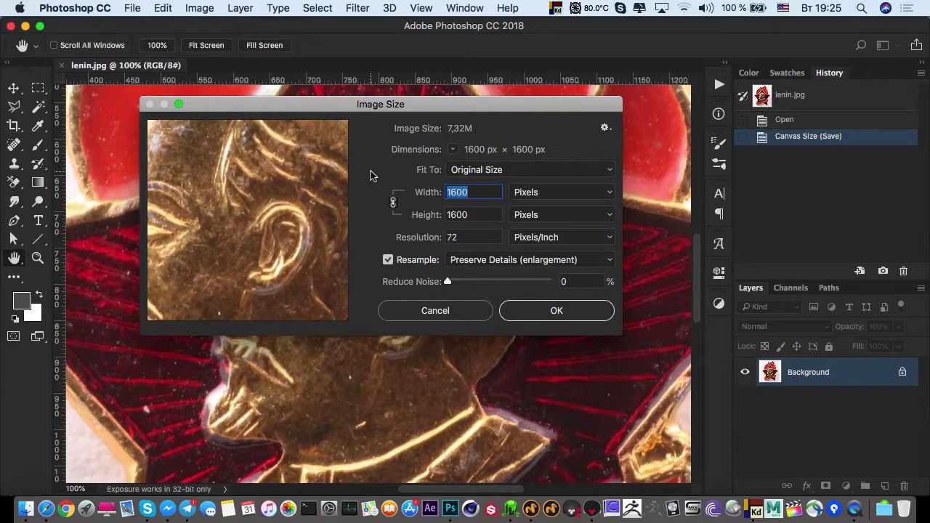
type("1024")
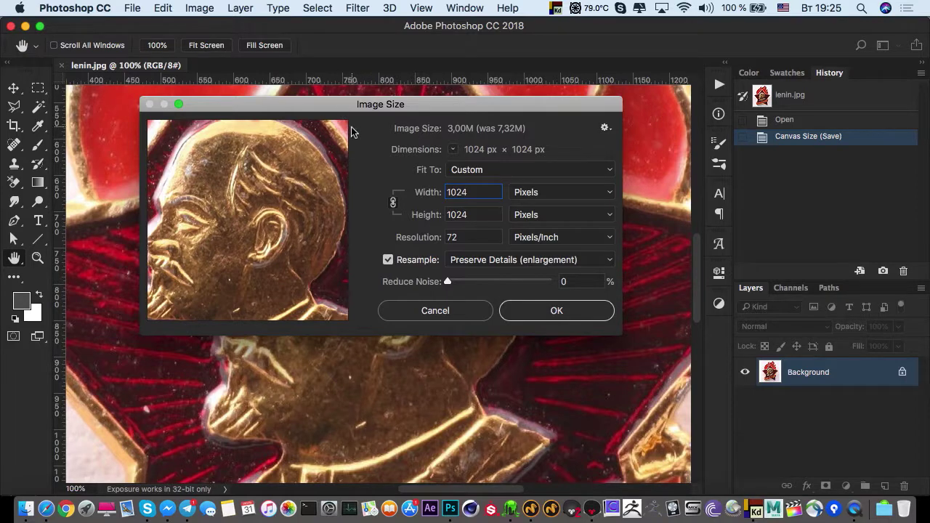
left_click(540, 311)
left_click_drag(328, 194, 469, 296)
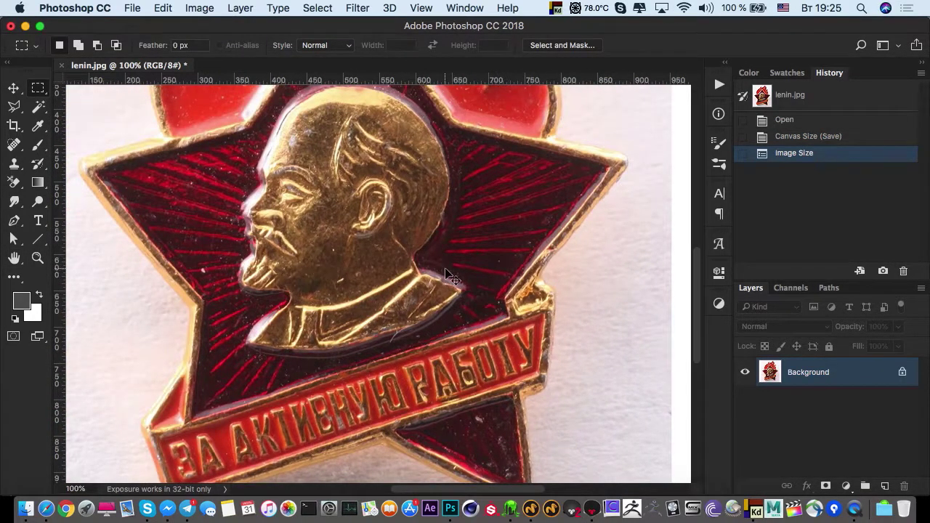
key("super+s")
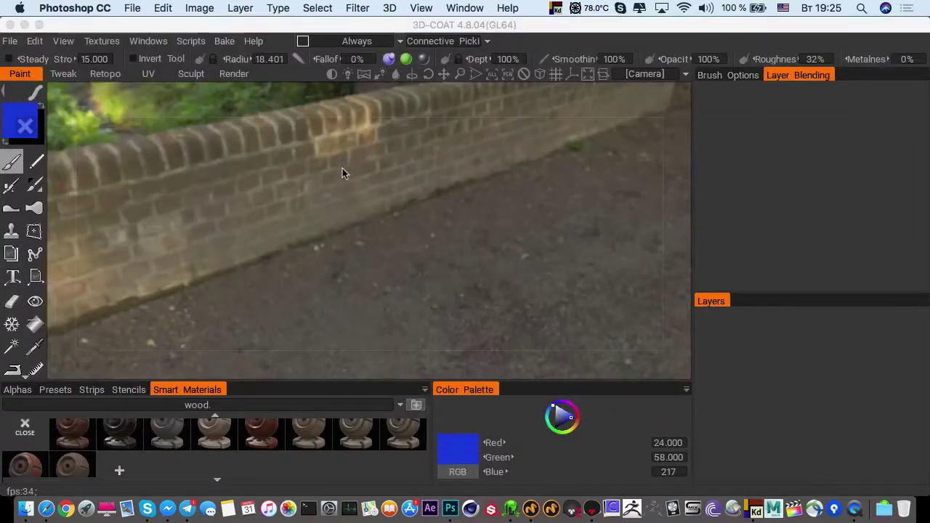
Switch to 3D-Coat and import lenin_bage.obj from CGCOURSE for per-pixel painting, with Keep UV and a 1024 × 1024 texture
left_click(249, 141)
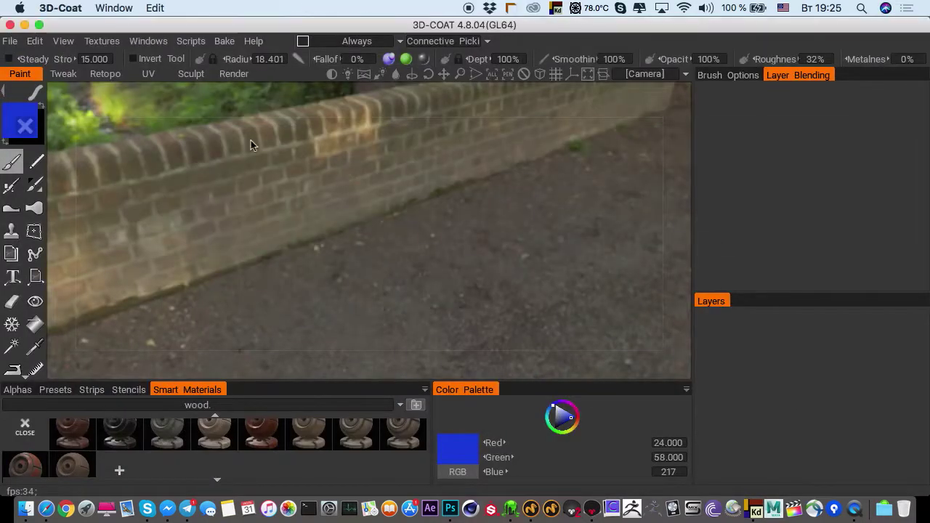
left_click(11, 42)
left_click(18, 63)
left_click(441, 324)
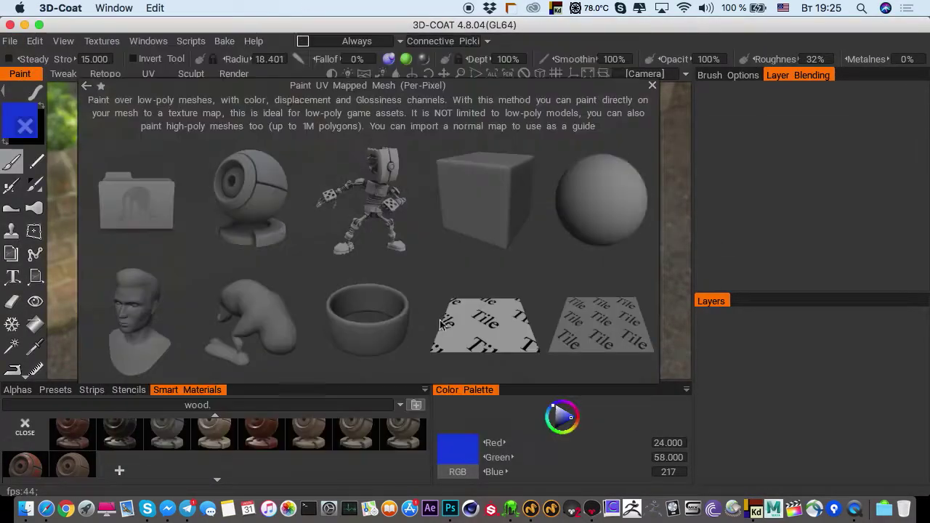
left_click(157, 200)
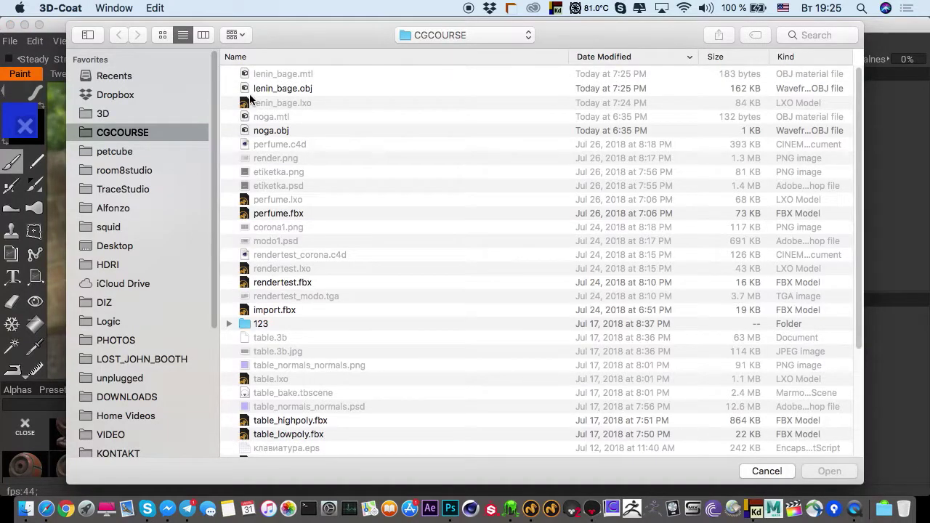
double_click(265, 89)
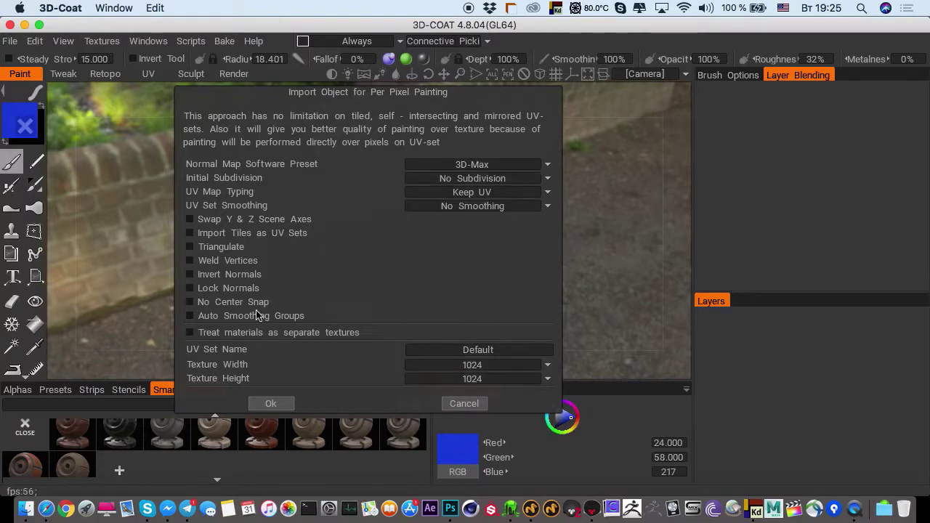
left_click(272, 405)
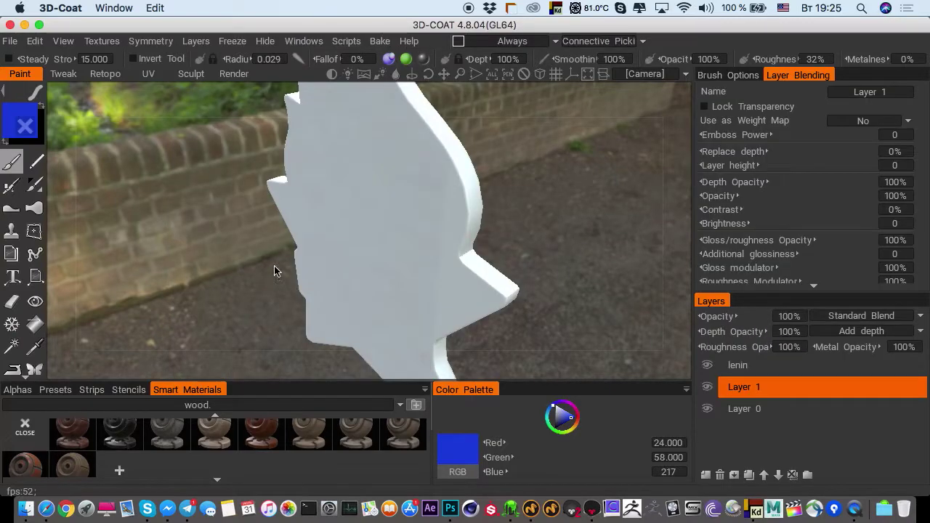
Select the lenin layer, compare the badge with it hidden and shown, and examine how the texture fits the badge's face
left_click_drag(226, 257, 256, 202)
left_click(740, 364)
left_click_drag(538, 286, 407, 251)
scroll(311, 244, "down", 2)
left_click(707, 367)
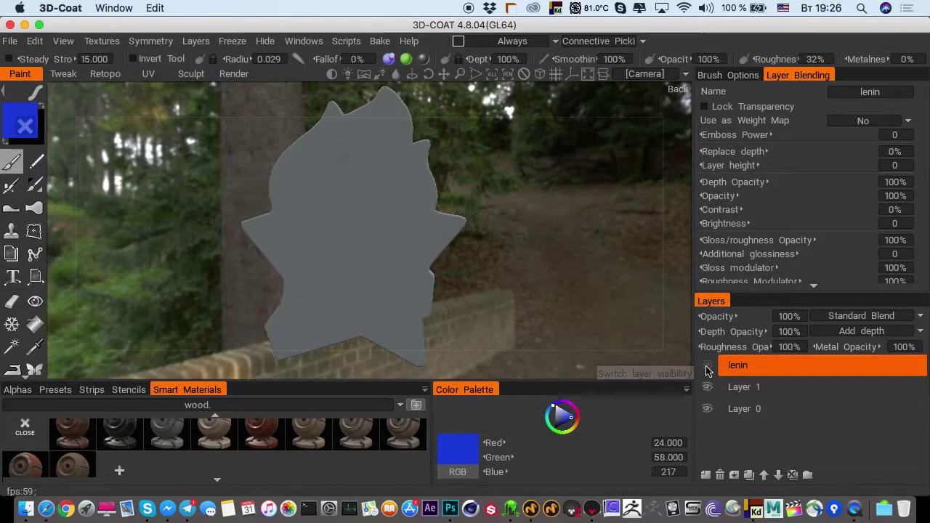
left_click(707, 368)
left_click(707, 368)
left_click(707, 368)
mouse_move(350, 231)
left_mouse_down()
mouse_move(509, 243)
mouse_move(596, 264)
mouse_move(664, 243)
mouse_move(327, 252)
mouse_move(342, 245)
left_mouse_up()
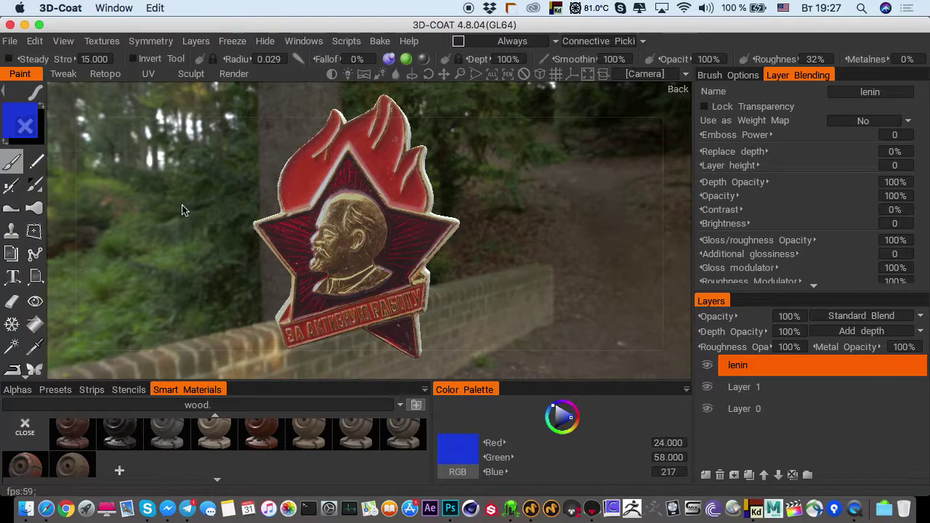
mouse_move(182, 207)
left_mouse_down()
mouse_move(195, 199)
mouse_move(184, 203)
left_mouse_up()
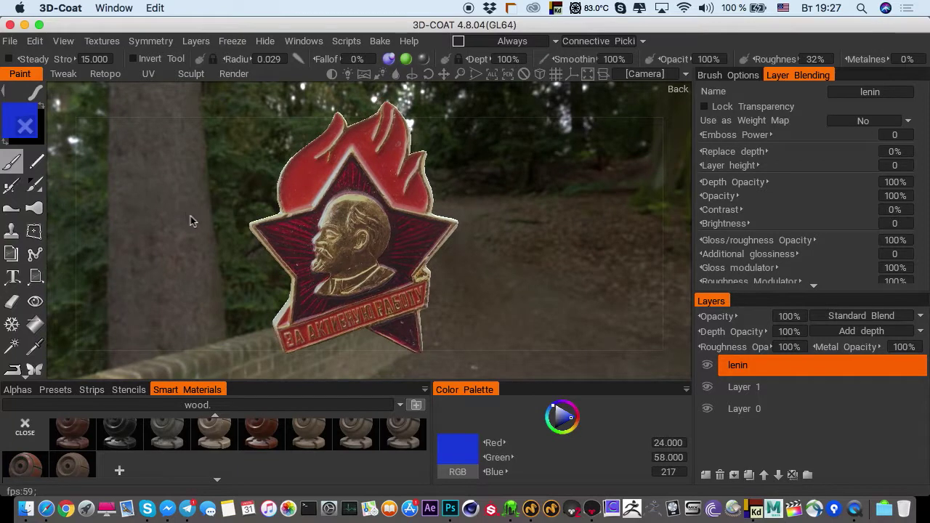
right_click_drag(190, 221, 200, 213, "shift")
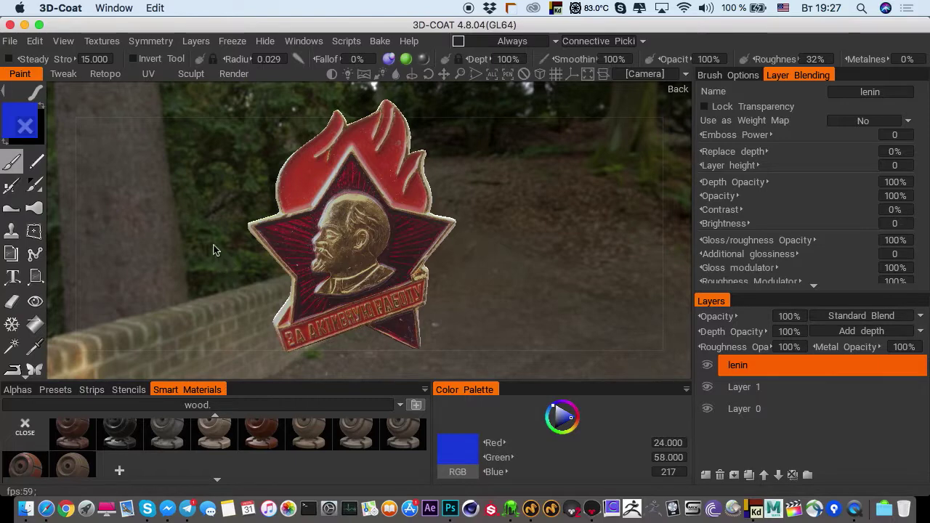
left_click(34, 41)
left_click(278, 198)
mouse_move(172, 178)
left_mouse_down()
mouse_move(183, 182)
mouse_move(162, 166)
left_mouse_up()
Minimize 3D-Coat, open CrazyBump and try to reposition its window to reach the lower part
left_click(23, 26)
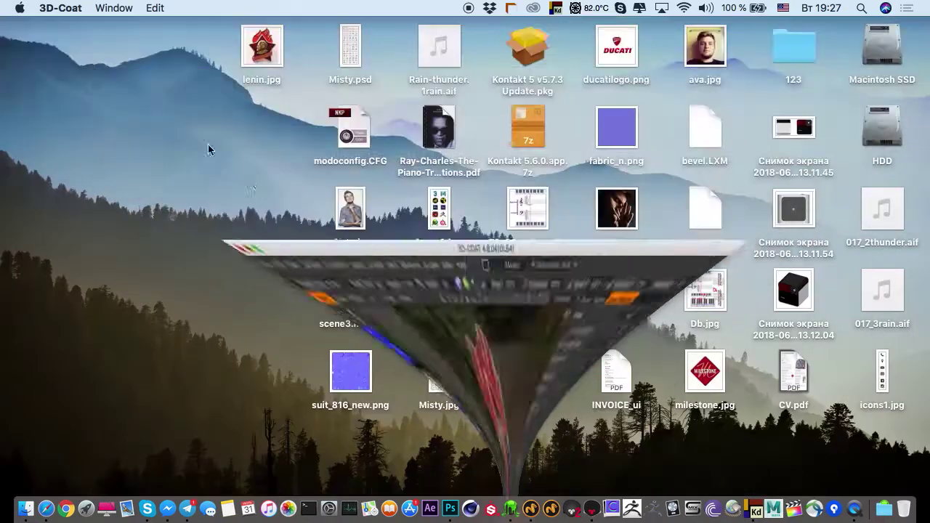
left_click(613, 509)
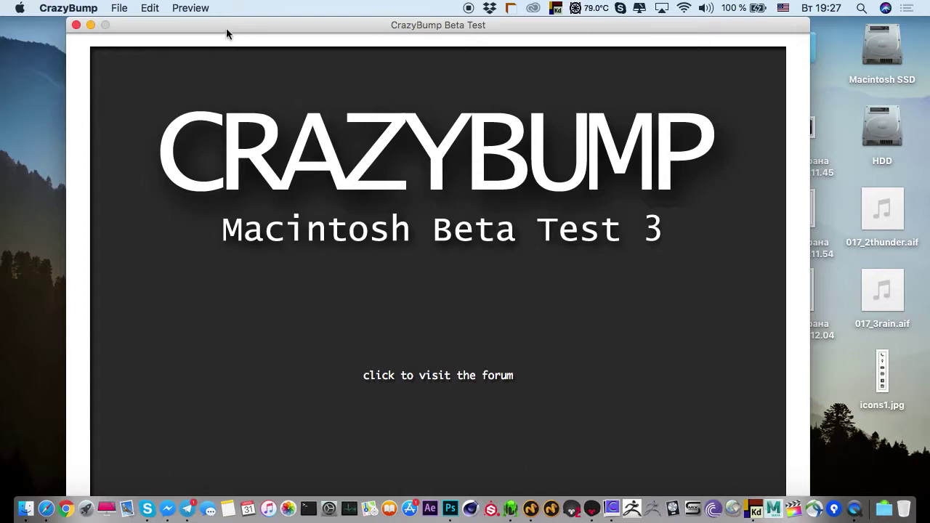
left_click_drag(129, 25, 187, 21)
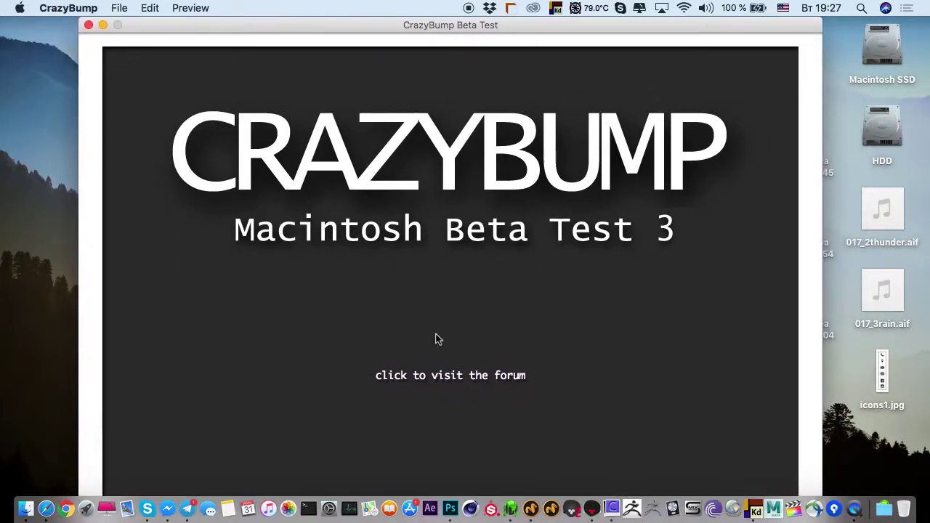
left_click(829, 470)
mouse_move(539, 25)
left_mouse_down()
mouse_move(531, 98)
mouse_move(491, 95)
mouse_move(505, 43)
mouse_move(526, 18)
left_mouse_up()
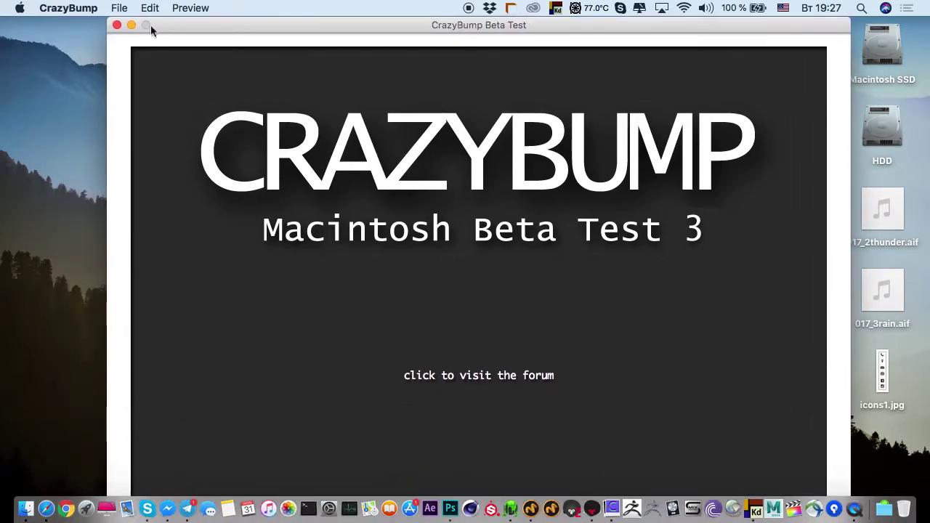
left_click_drag(175, 27, 207, 5)
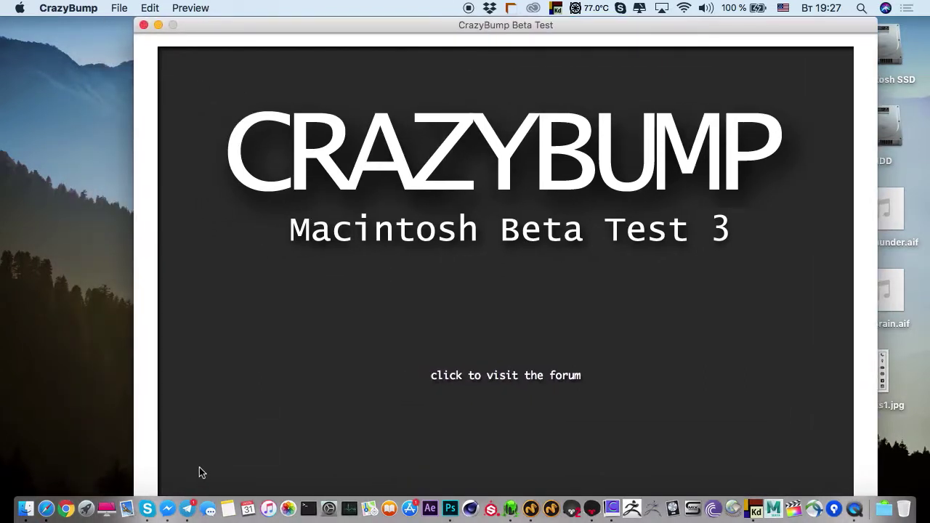
left_click_drag(204, 453, 259, 319)
left_click_drag(260, 324, 271, 324)
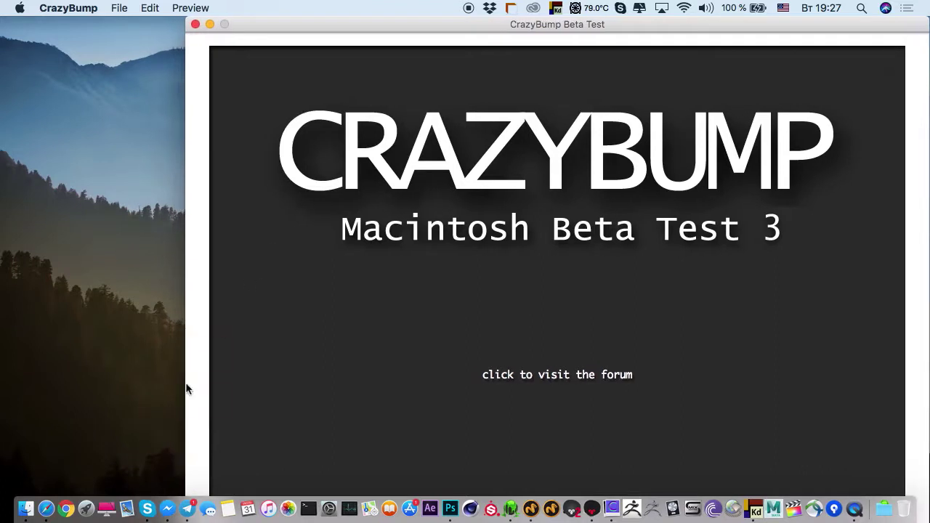
left_click(183, 401)
left_click_drag(267, 407, 243, 325)
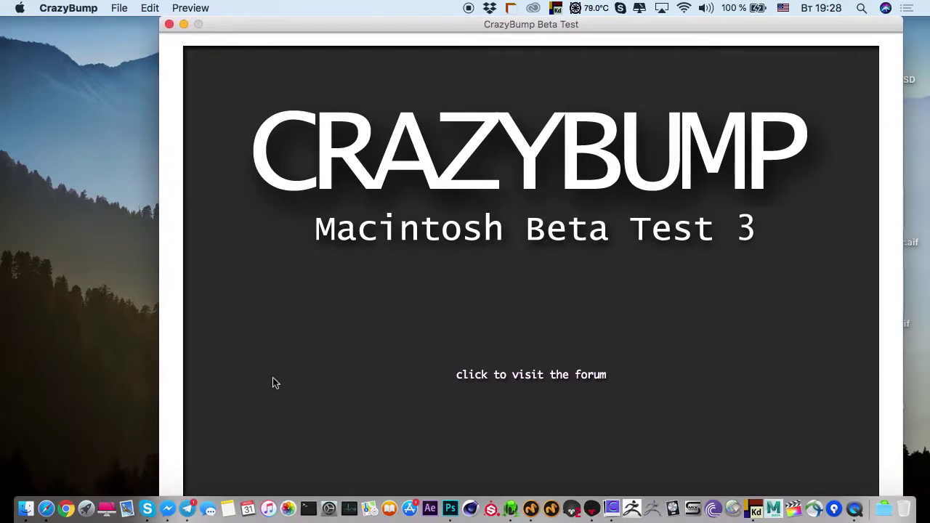
Set the Acer X113PH monitor's scaled resolution to 1080p in the macOS display settings and move the CrazyBump window clear of the desktop files
left_click(329, 509)
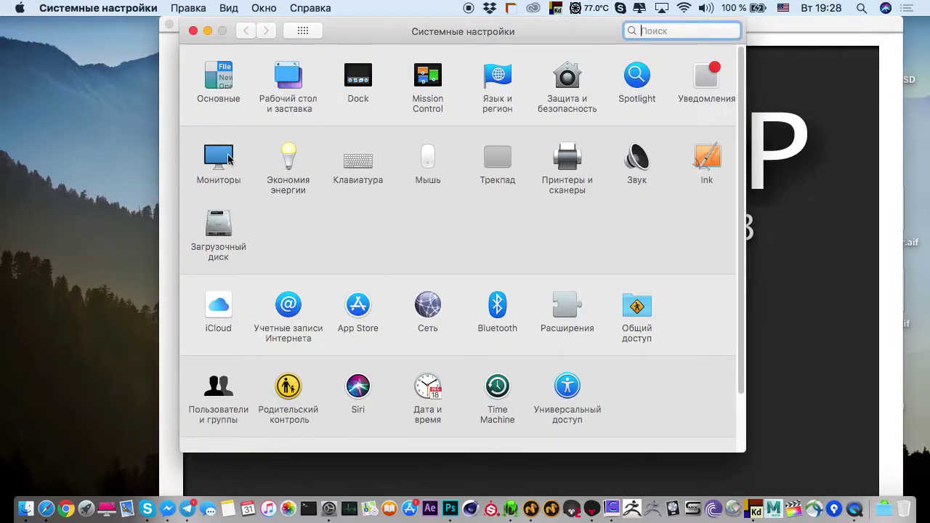
left_click(228, 158)
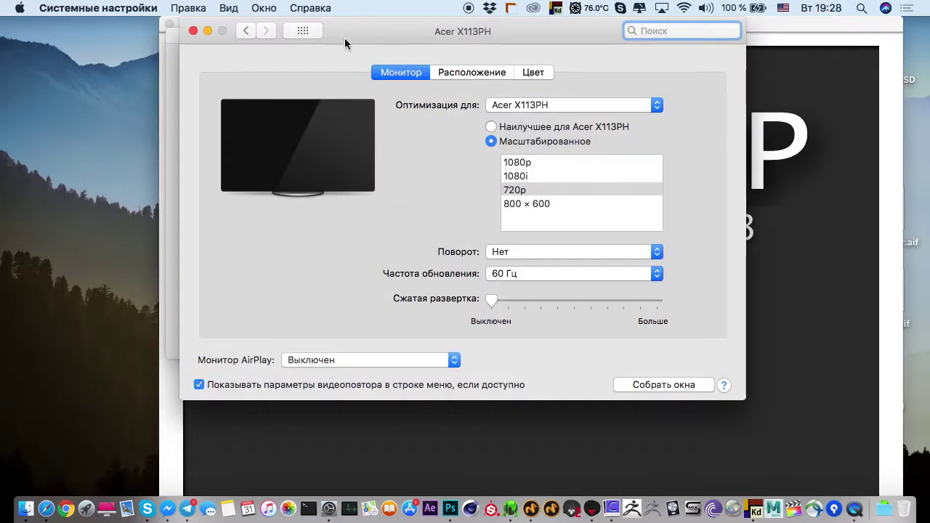
left_click(891, 33)
left_click_drag(891, 32, 824, 61)
left_click(841, 58)
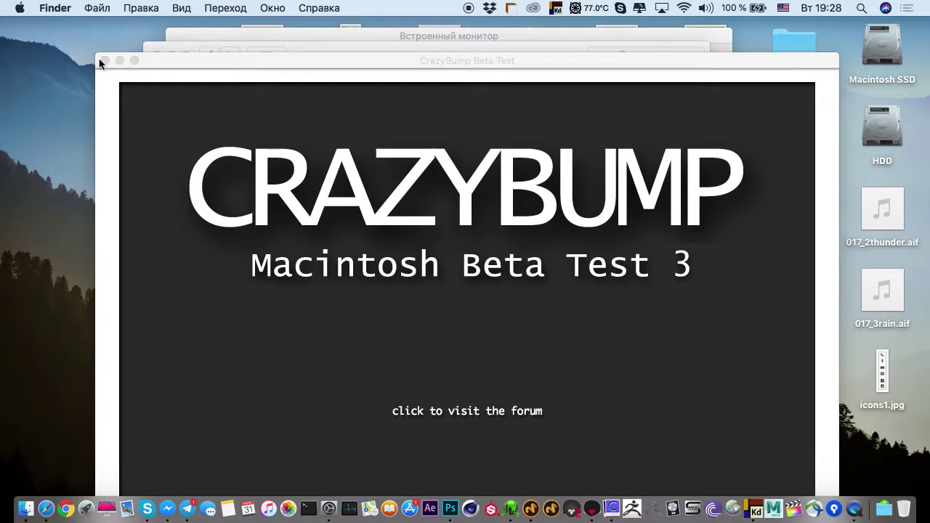
left_click_drag(100, 64, 173, 28)
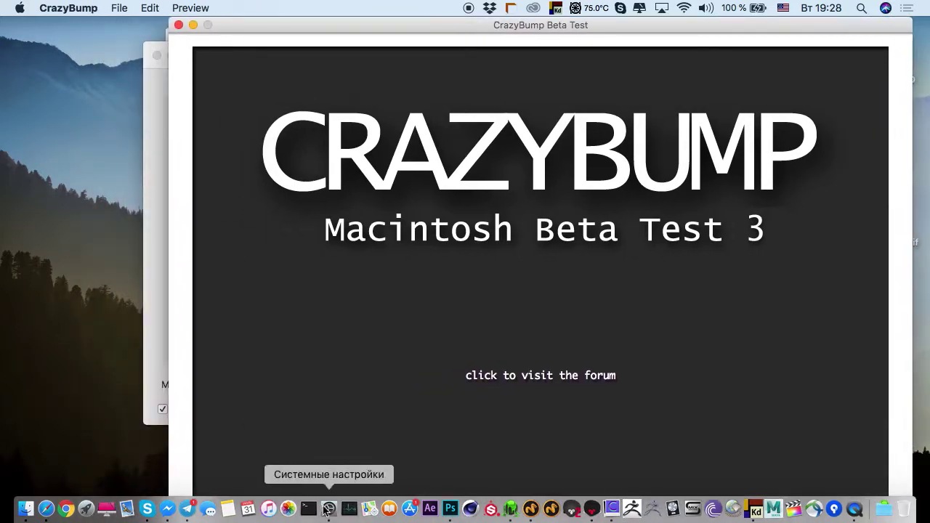
left_click(329, 510)
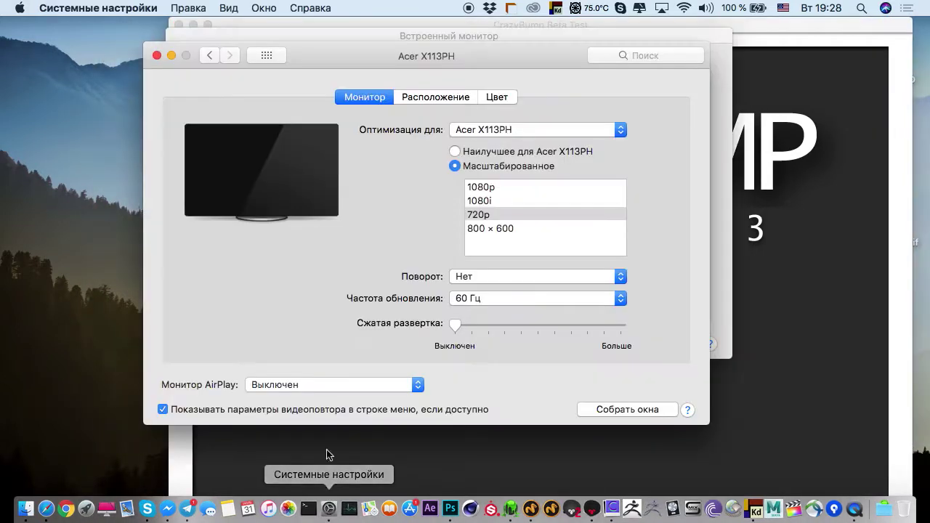
left_click(480, 188)
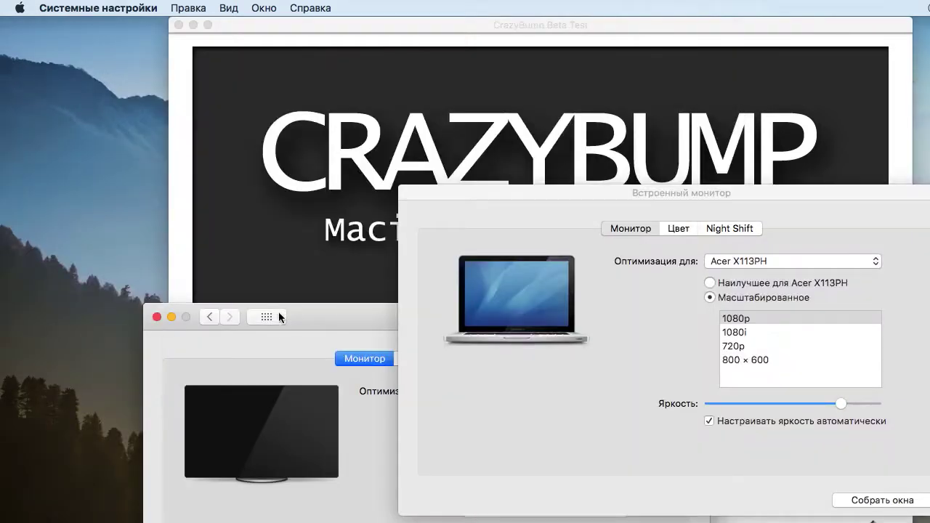
left_click_drag(343, 28, 631, 24)
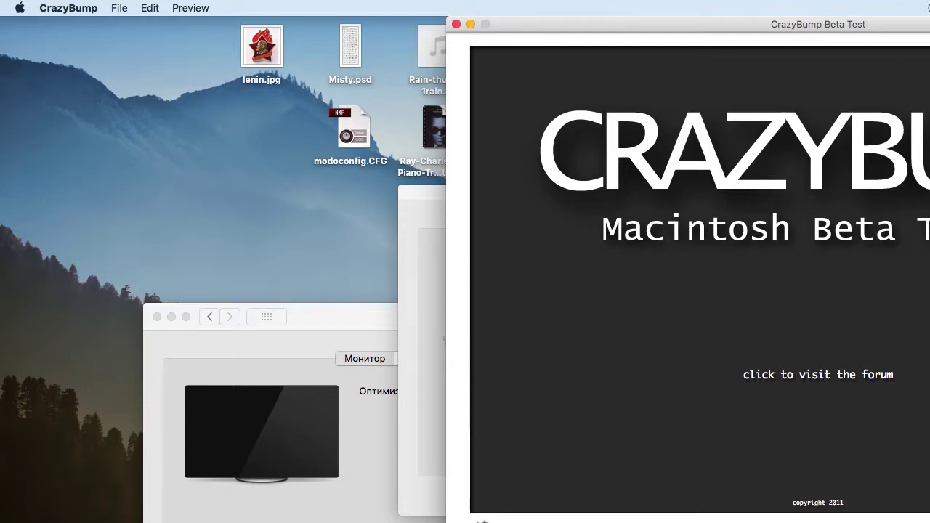
Switch to Modo, reload the badge image that was updated on disk, and minimize the lenin_bage.lxo window
key("super+Tab")
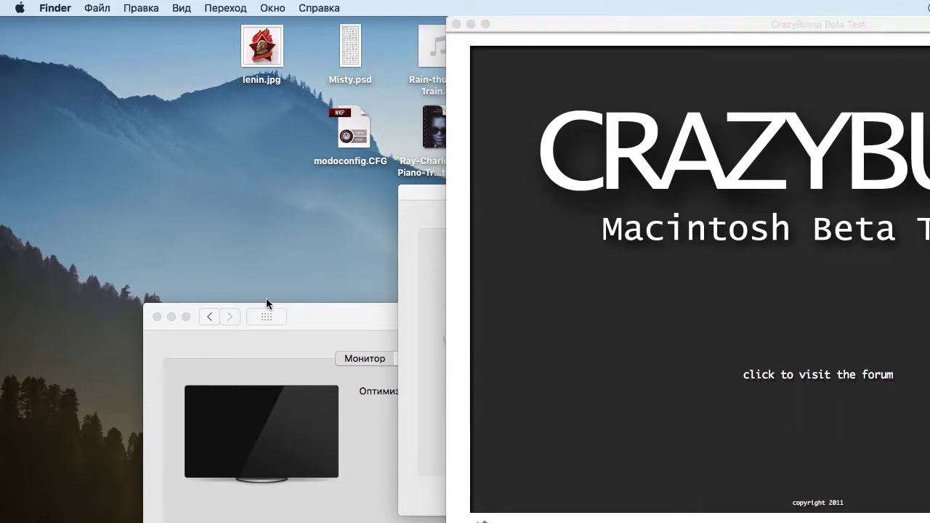
left_click_drag(266, 303, 237, 292)
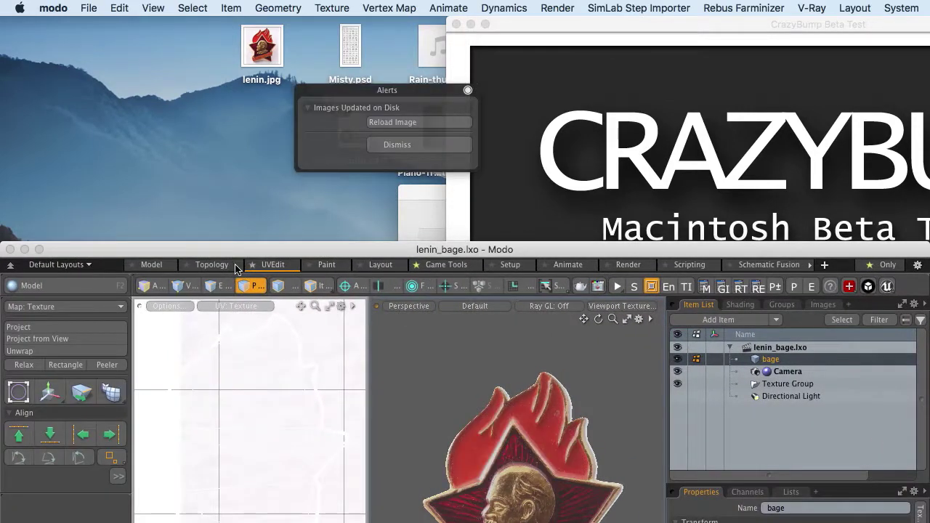
left_click_drag(231, 247, 245, 189)
left_click(404, 125)
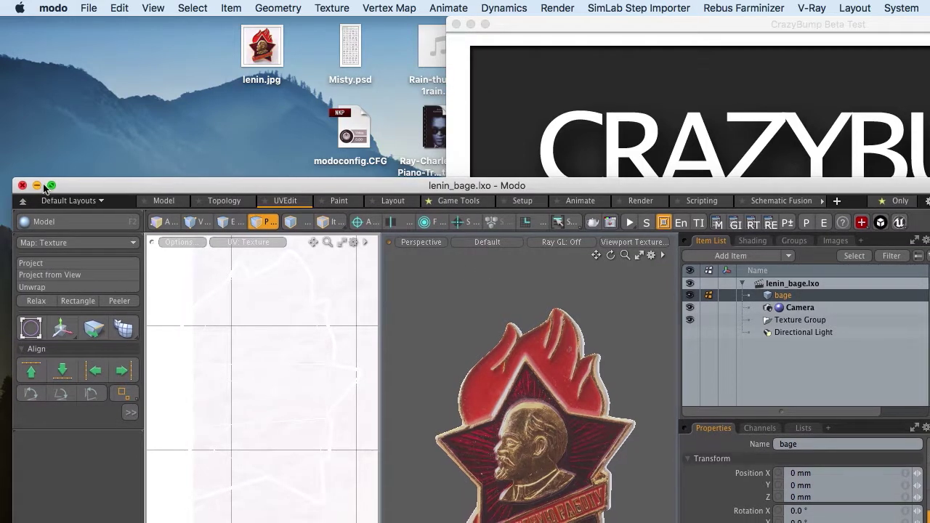
left_click(37, 186)
Switch to CrazyBump, open lenin.jpg from the Desktop as a photograph and choose the second of the two suggested shapes
left_click(596, 223)
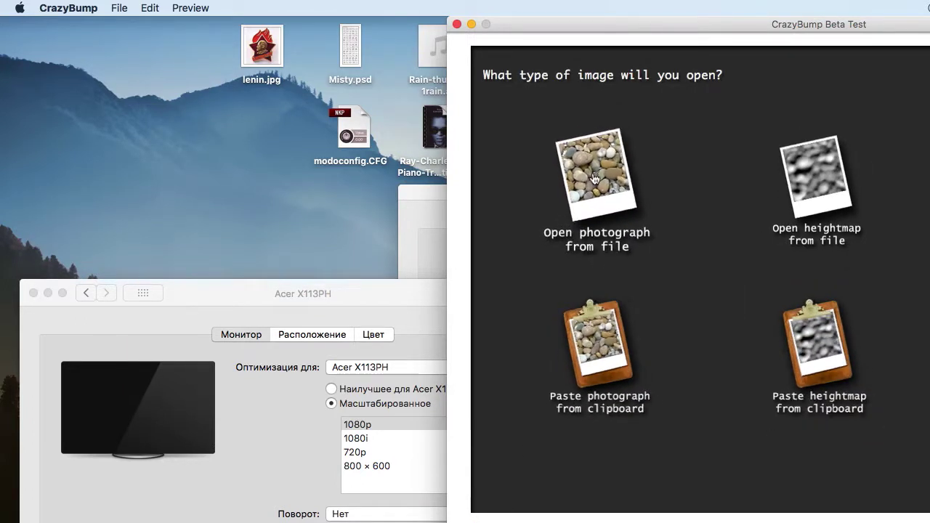
left_click(627, 164)
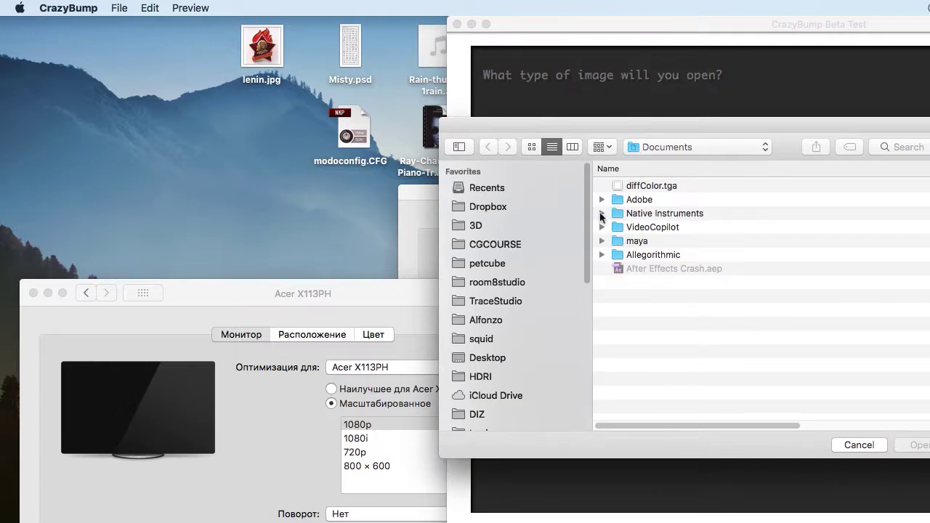
left_click(506, 241)
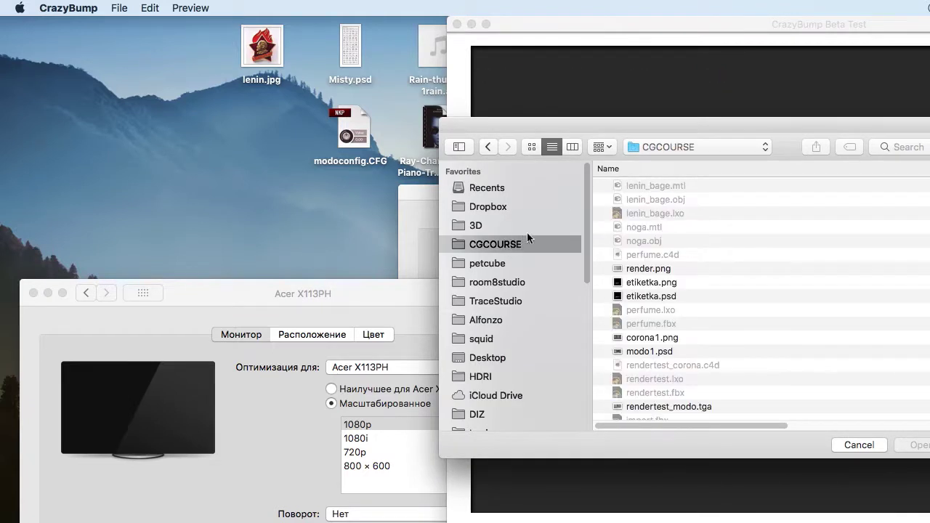
left_click(496, 359)
left_click(641, 186)
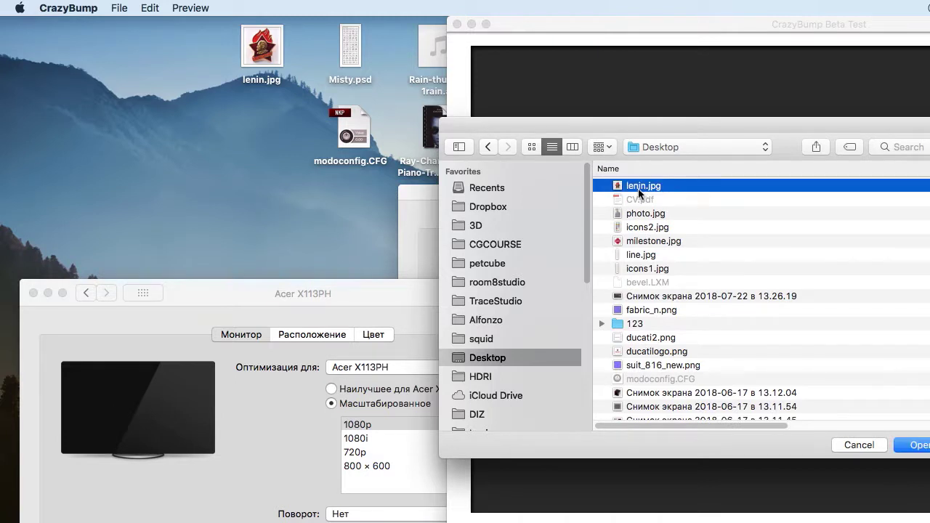
left_click(922, 446)
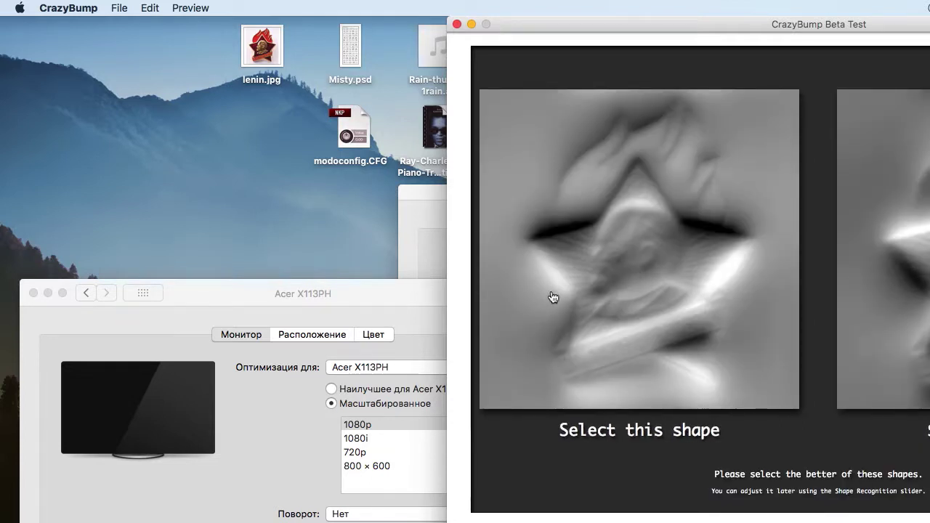
left_click(923, 276)
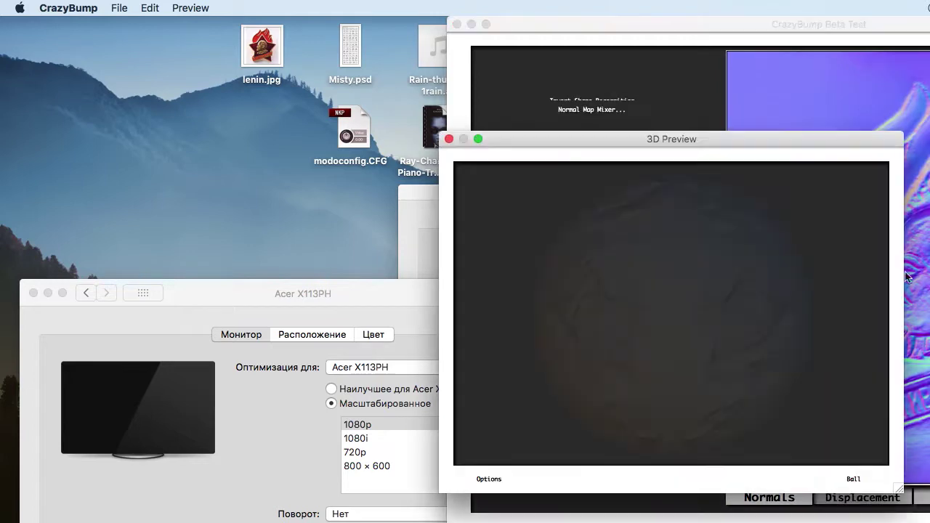
Arrange the 3D Preview beside the settings and set Very Fine Detail -27, Fine 16, Medium 18, Large 20 and Very Large 33
left_click_drag(689, 144, 300, 68)
left_click_drag(643, 25, 736, 26)
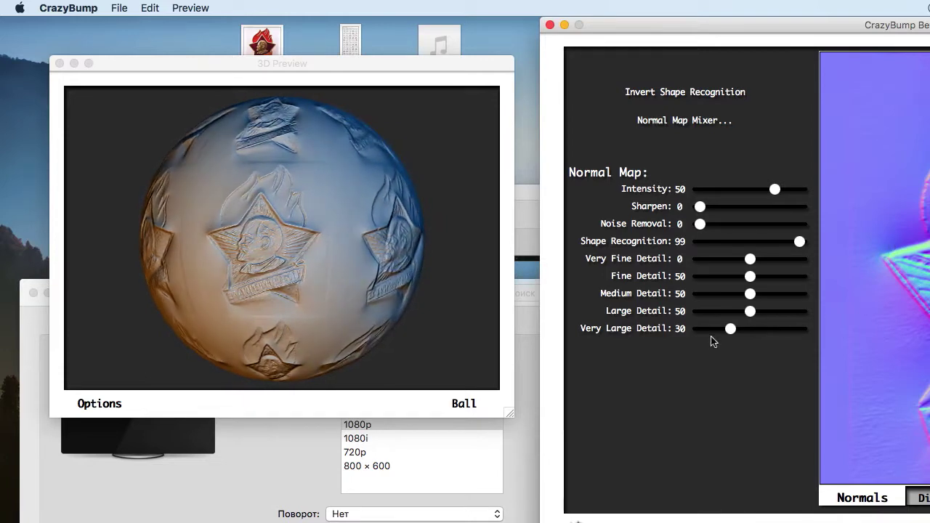
left_click_drag(729, 328, 717, 278)
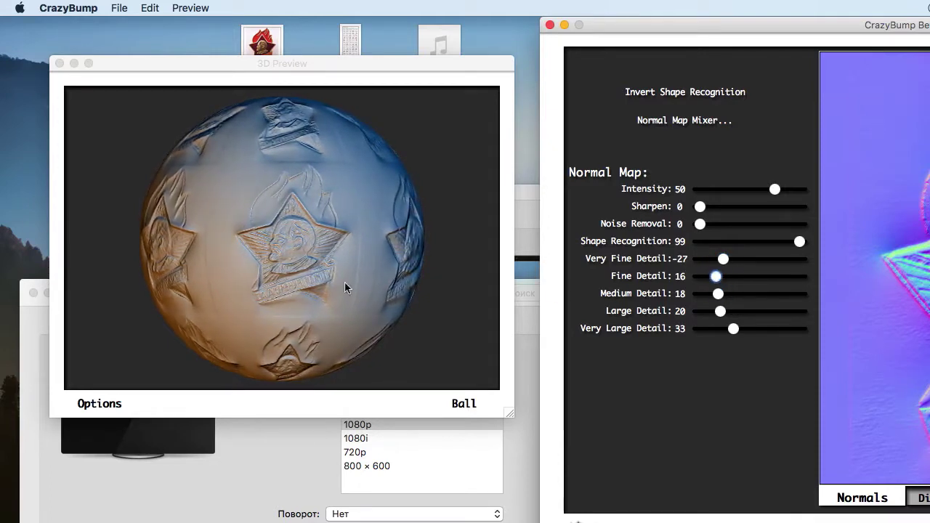
Inspect the relief up close and set Shape Recognition 12, Very Fine Detail 17, Fine 41, Medium 27, Large 32 and Very Large 7
left_click_drag(304, 270, 295, 263)
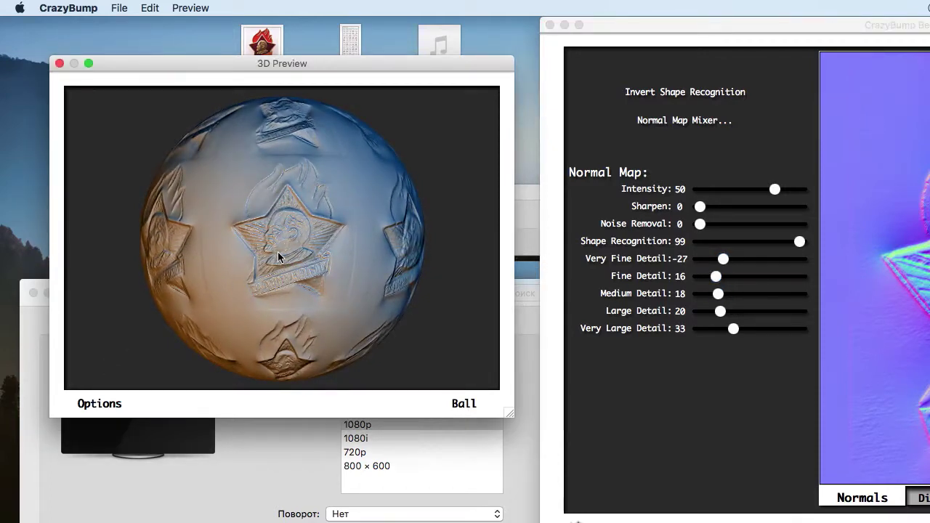
scroll(278, 252, "up", 10)
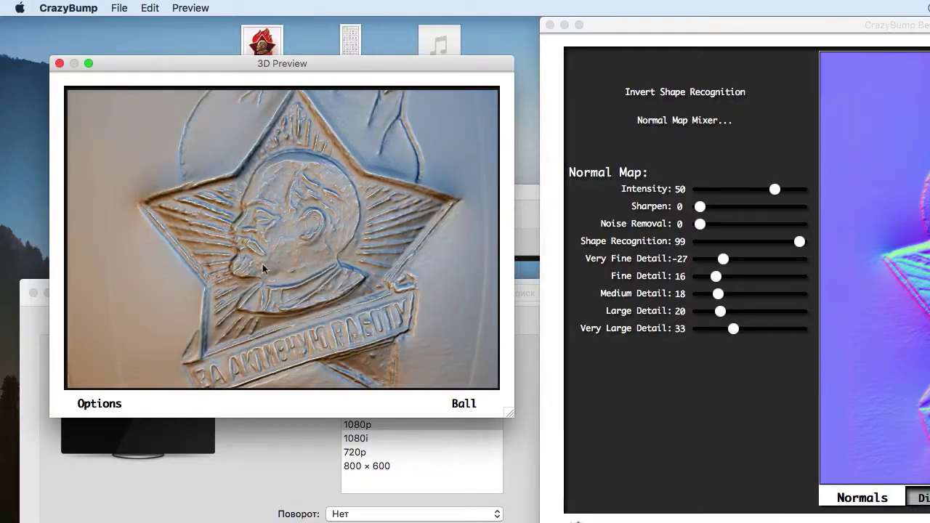
left_click_drag(262, 268, 380, 282)
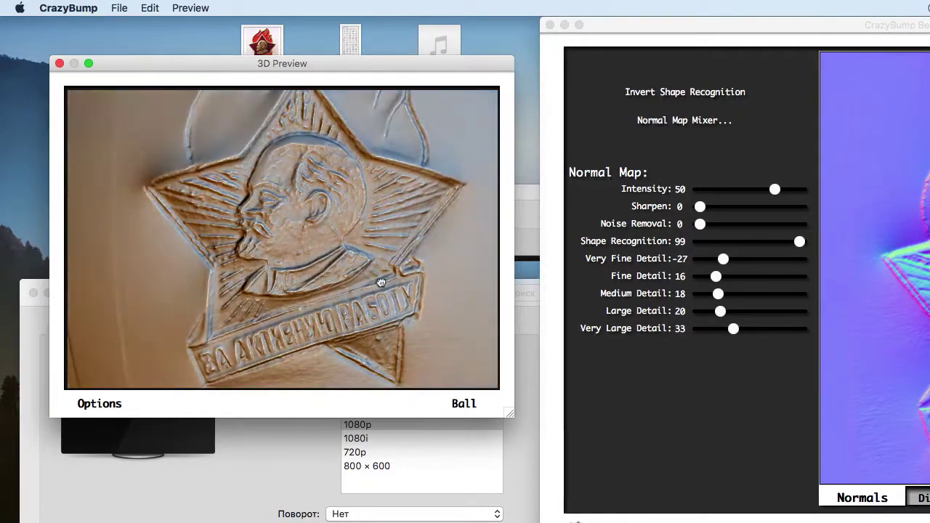
right_click_drag(381, 282, 345, 277)
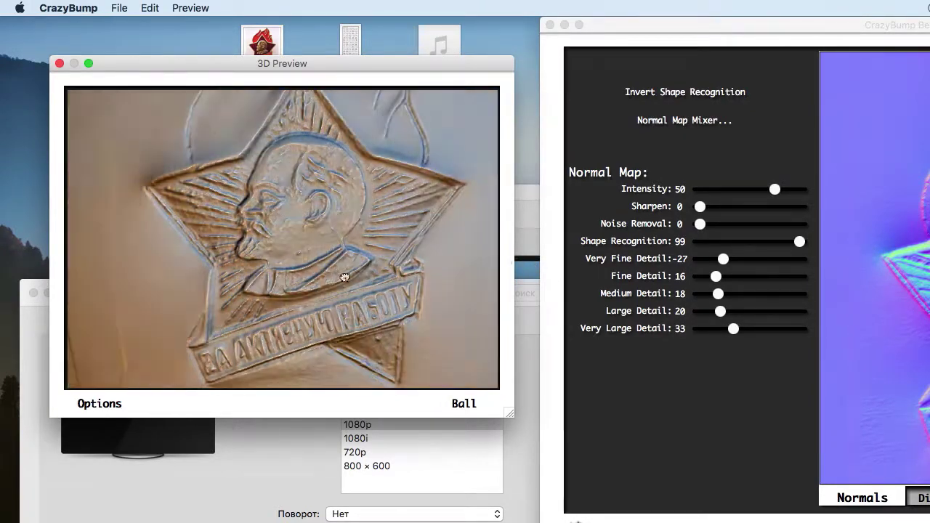
left_click_drag(344, 277, 554, 277)
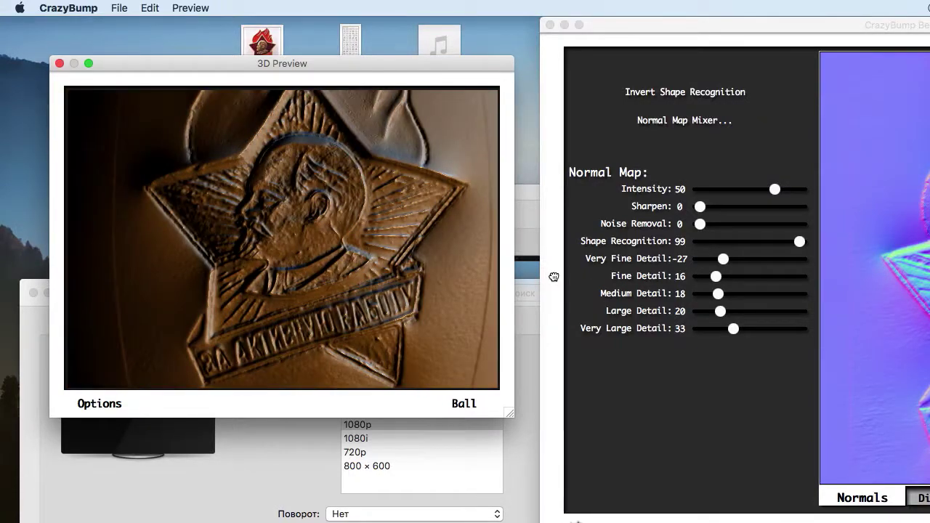
left_click_drag(436, 286, 431, 304)
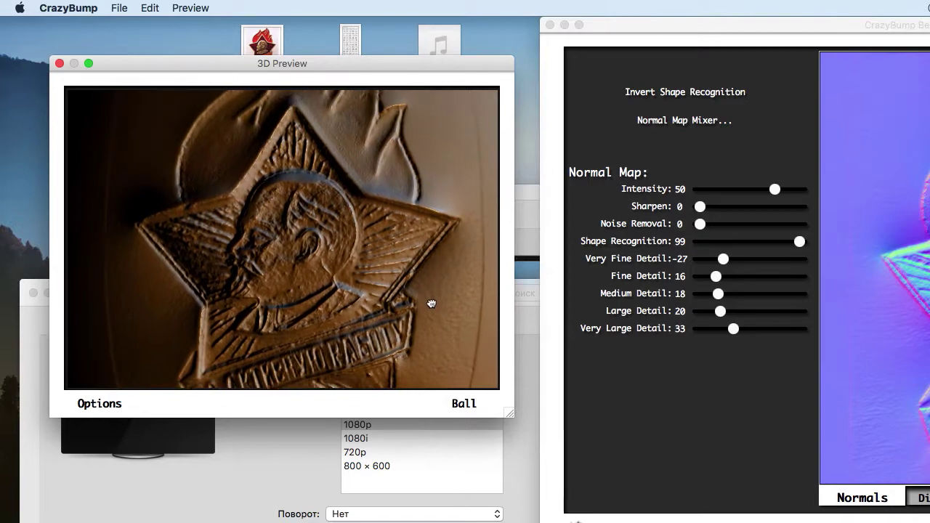
left_click_drag(733, 331, 699, 294)
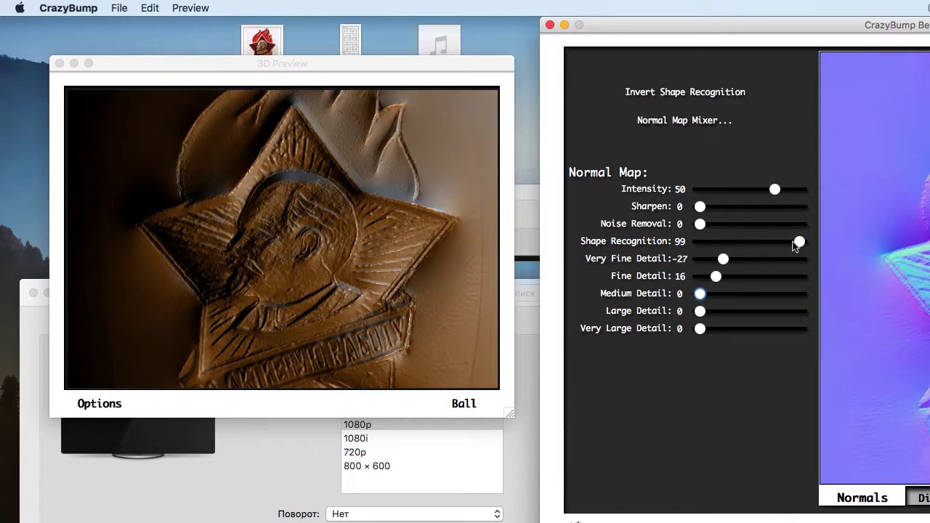
left_click_drag(798, 242, 767, 260)
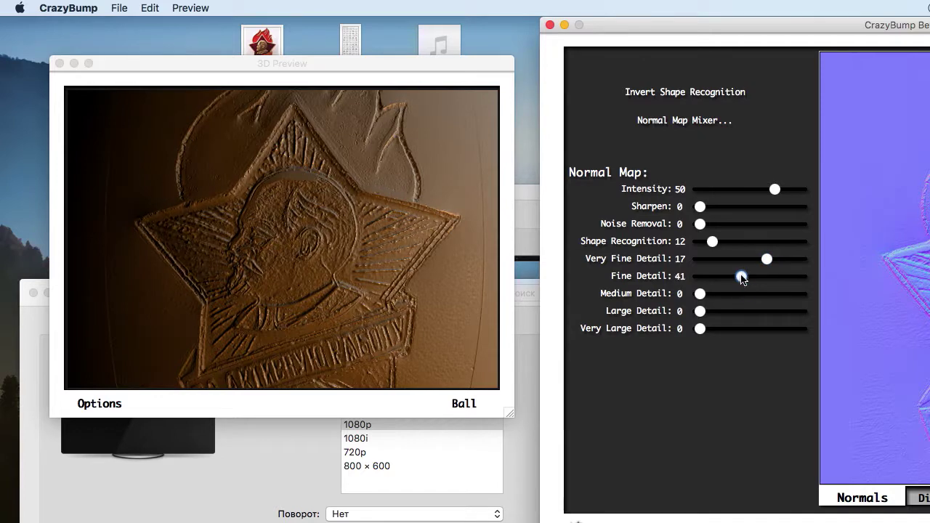
left_click_drag(699, 295, 709, 329)
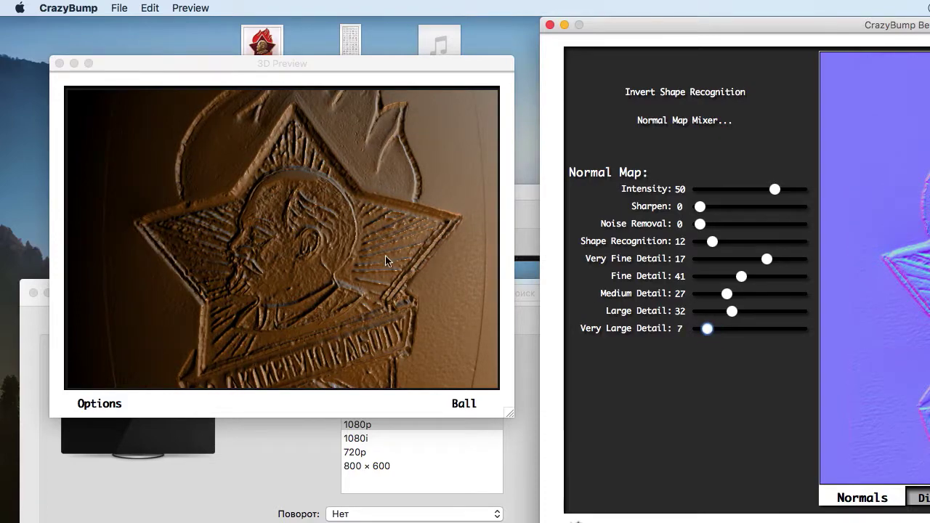
Enlarge the 3D Preview window, set the normal map's Intensity to 27 and check the relief under changed lighting
left_click(386, 259)
left_click_drag(511, 414, 543, 522)
left_click_drag(265, 396, 300, 417)
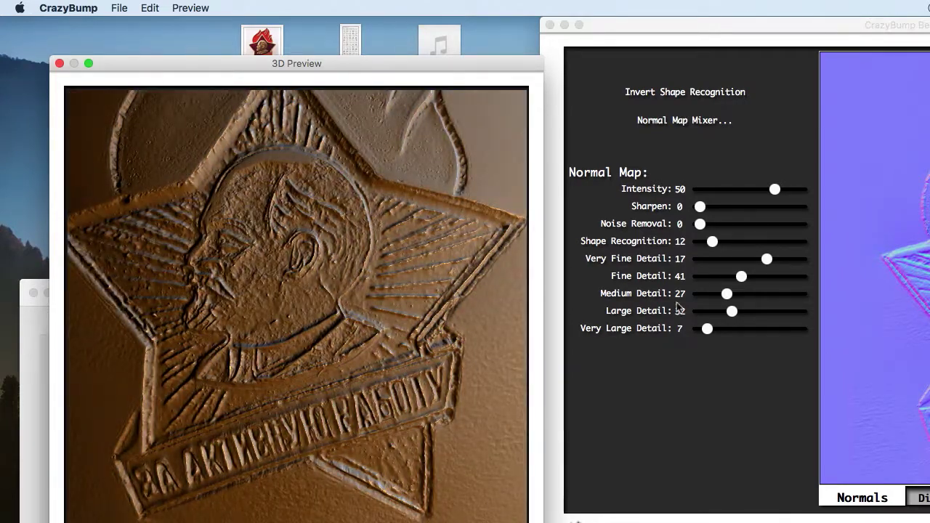
left_click_drag(778, 189, 752, 191)
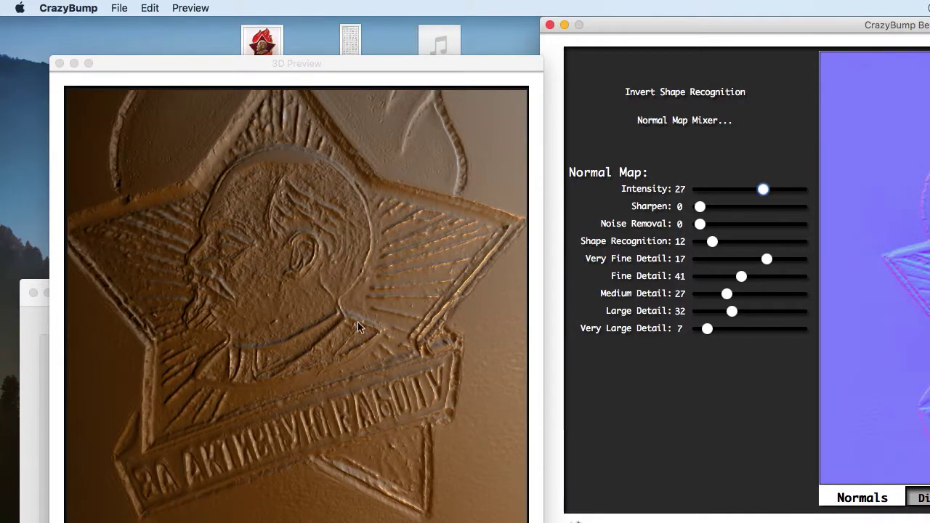
left_click(358, 322)
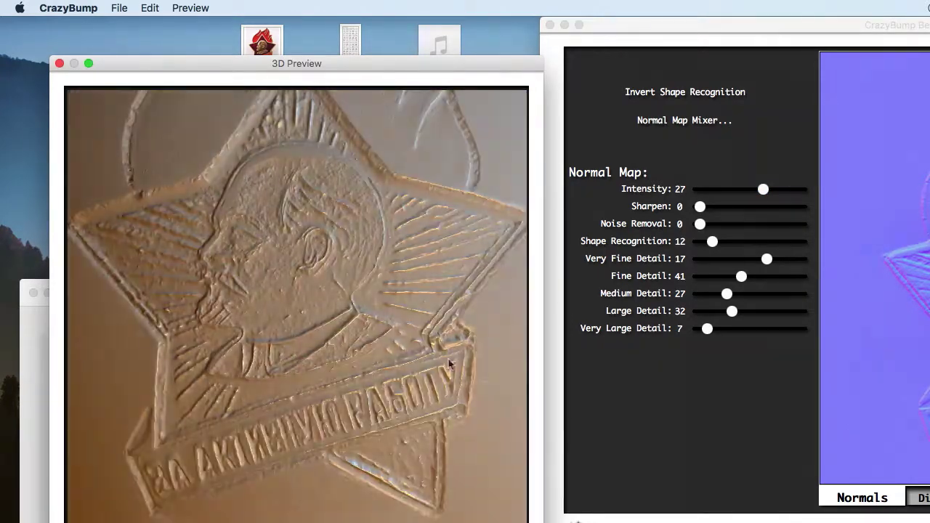
Save the normal map to the Desktop as lenin_NRM and preview the saved file in Finder
left_click(907, 350)
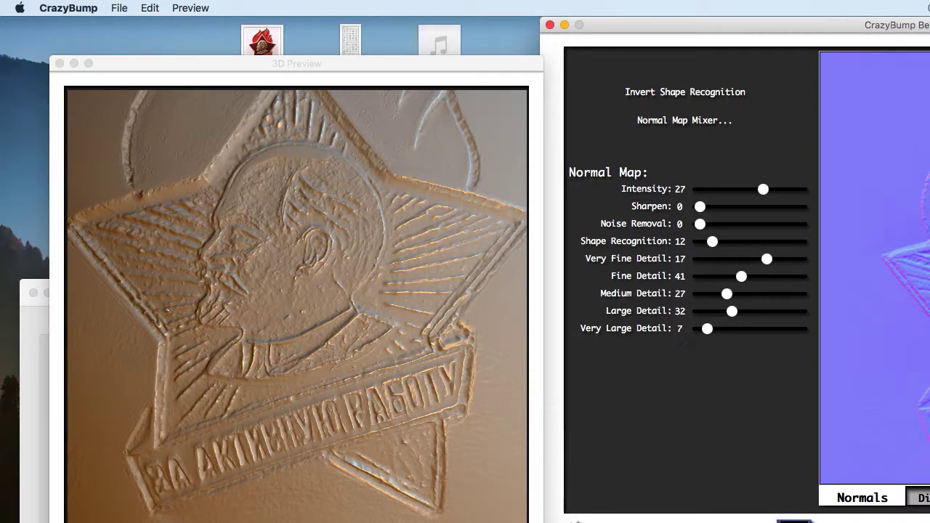
left_click(795, 522)
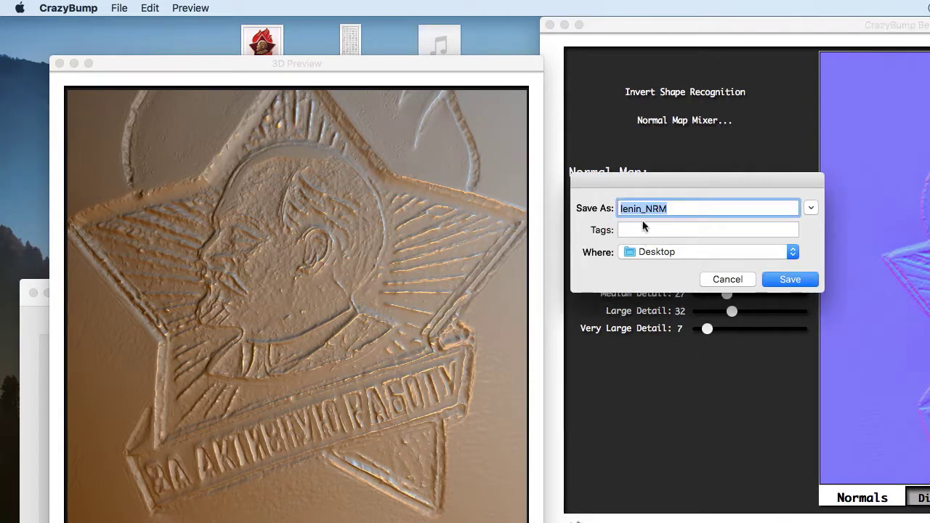
left_click(789, 278)
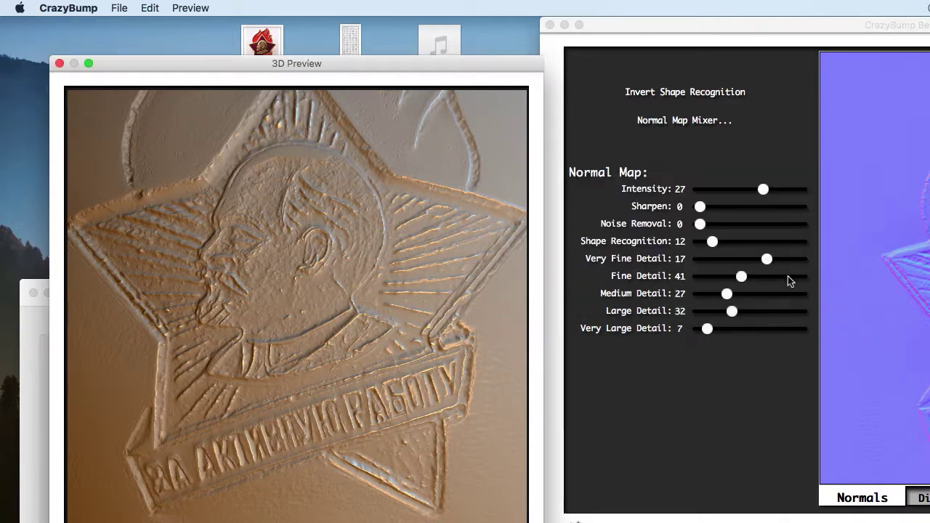
key("super+Tab")
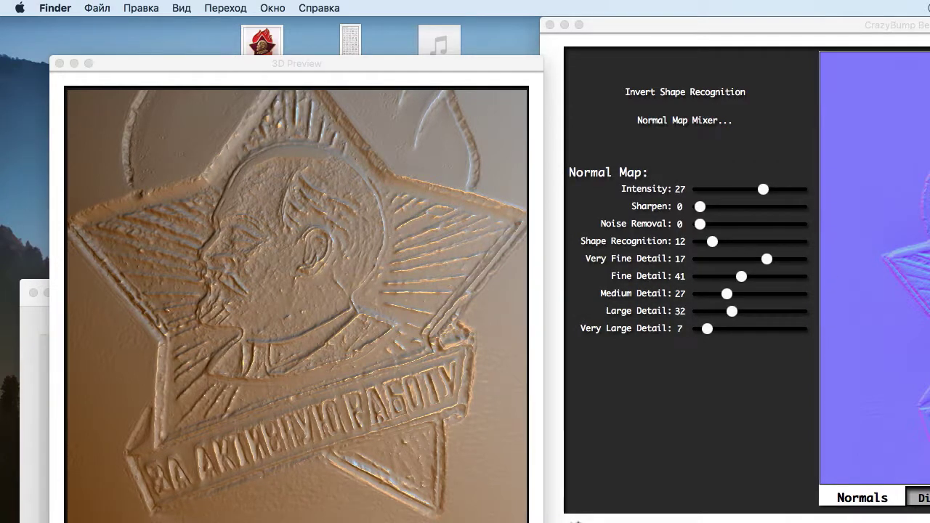
key("space")
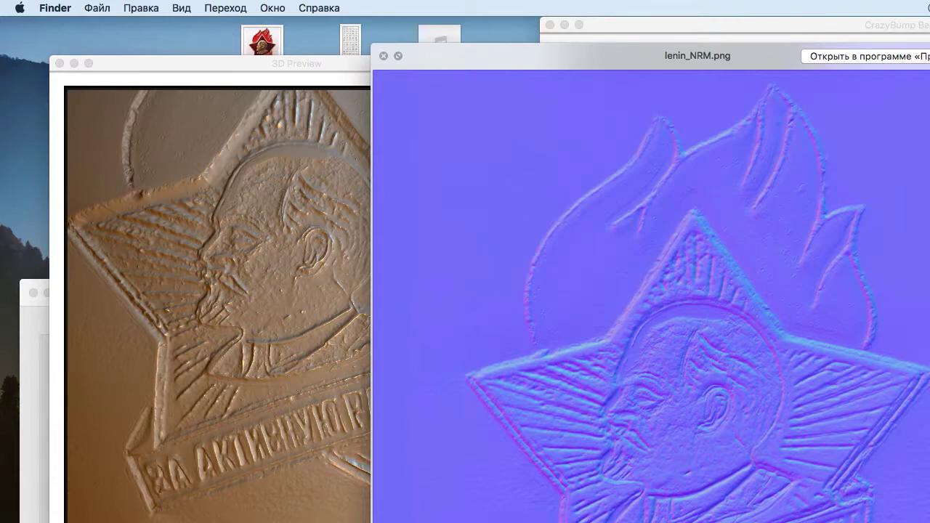
key("space")
Close the 3D Preview, display settings and CrazyBump windows, and move lenin_NRM.png below lenin.jpg on the desktop
left_click(61, 66)
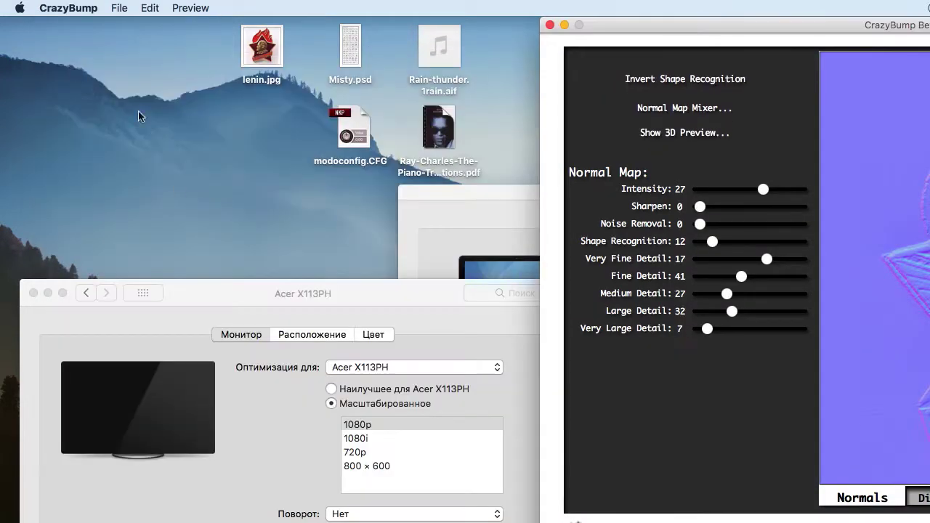
left_click_drag(230, 290, 219, 226)
left_click(358, 394)
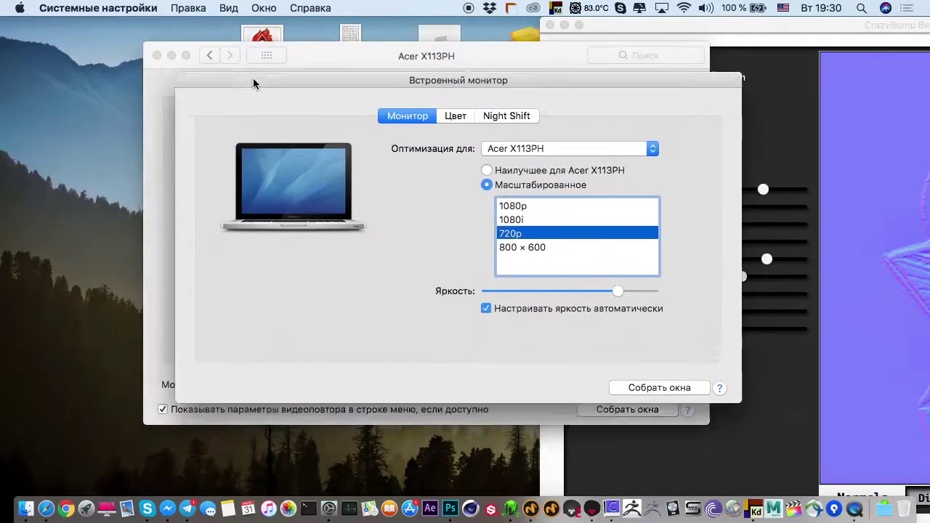
left_click(156, 56)
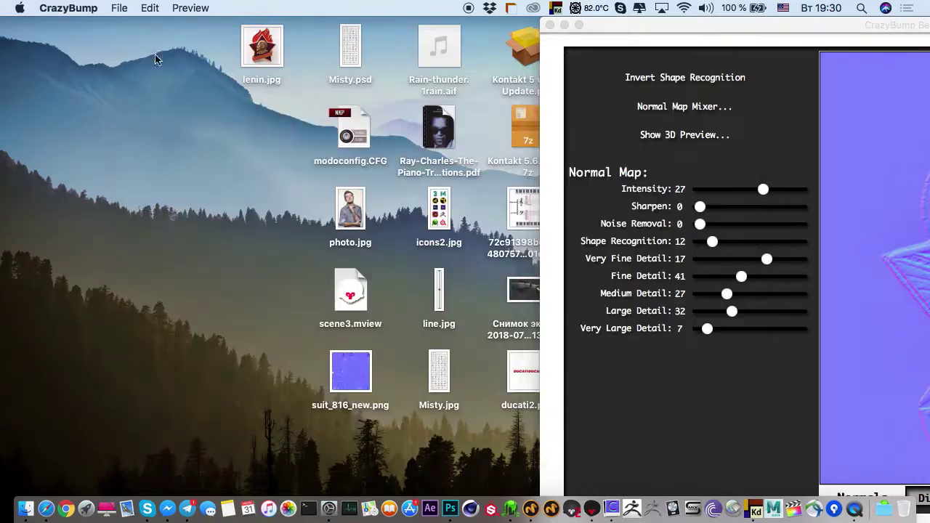
left_click(252, 108)
left_click_drag(608, 24, 192, 69)
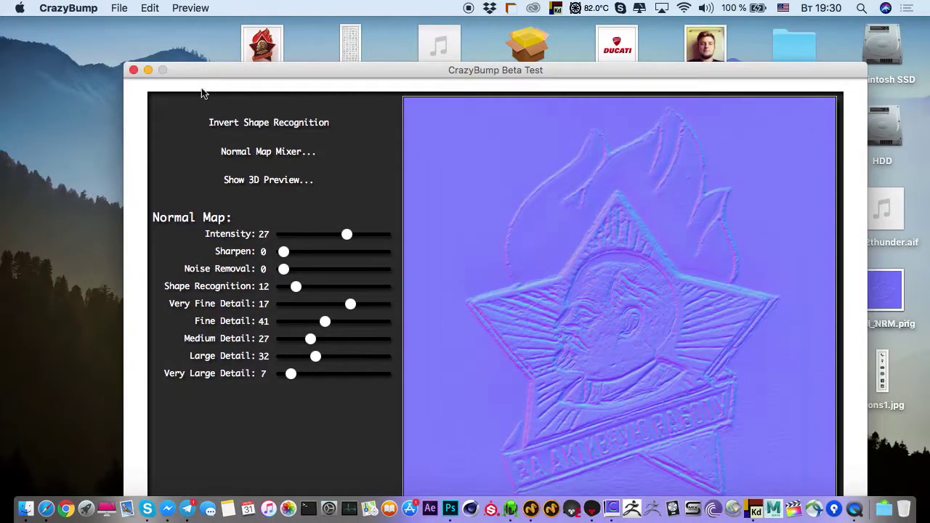
left_click(133, 69)
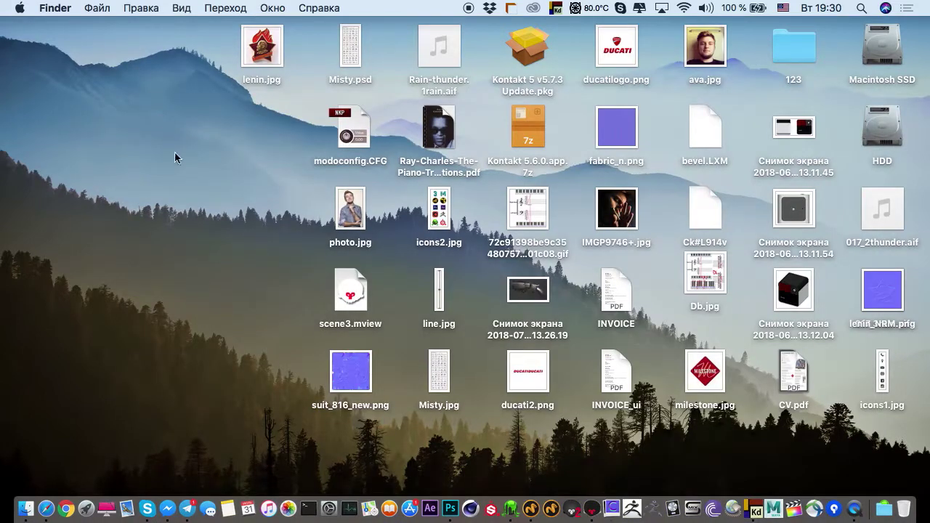
left_click_drag(805, 277, 240, 141)
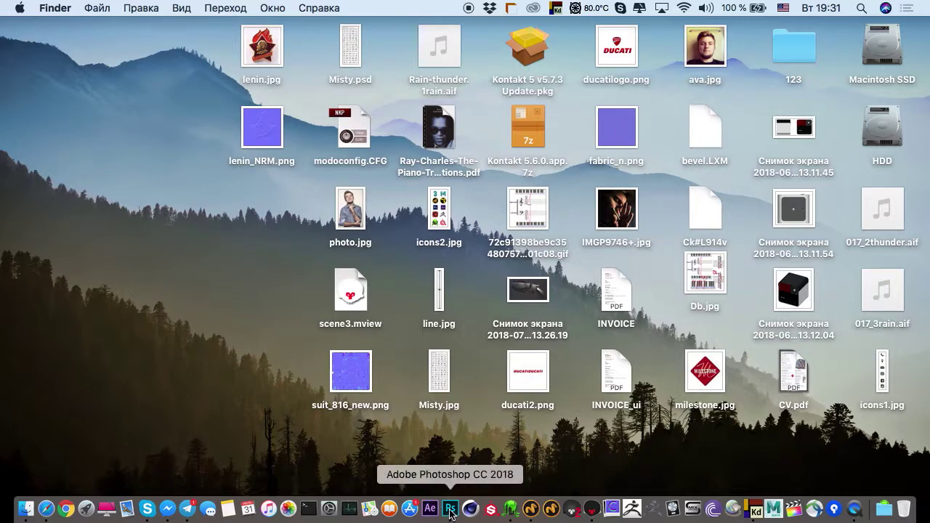
Switch to 3D-Coat and import lenin_NRM.png from the Desktop as a normal map in 3D-Max format
left_click(513, 510)
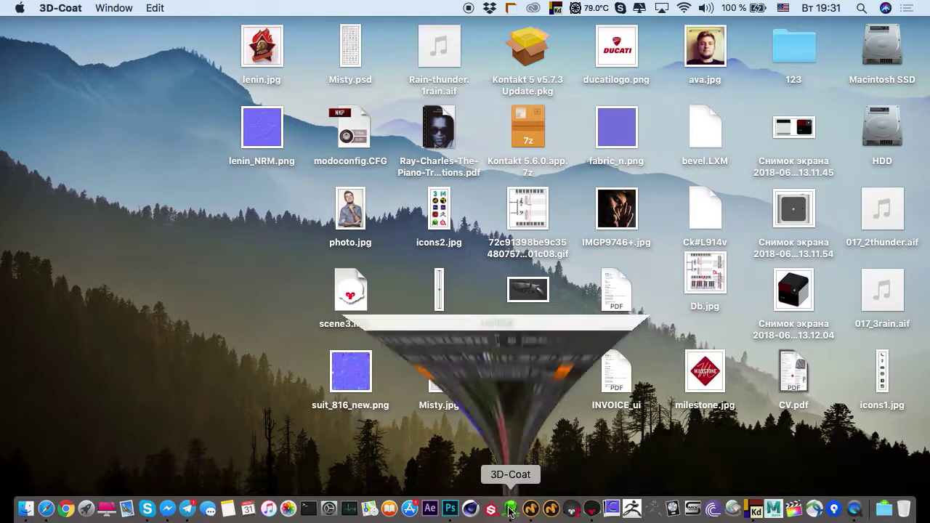
left_click_drag(230, 186, 404, 239)
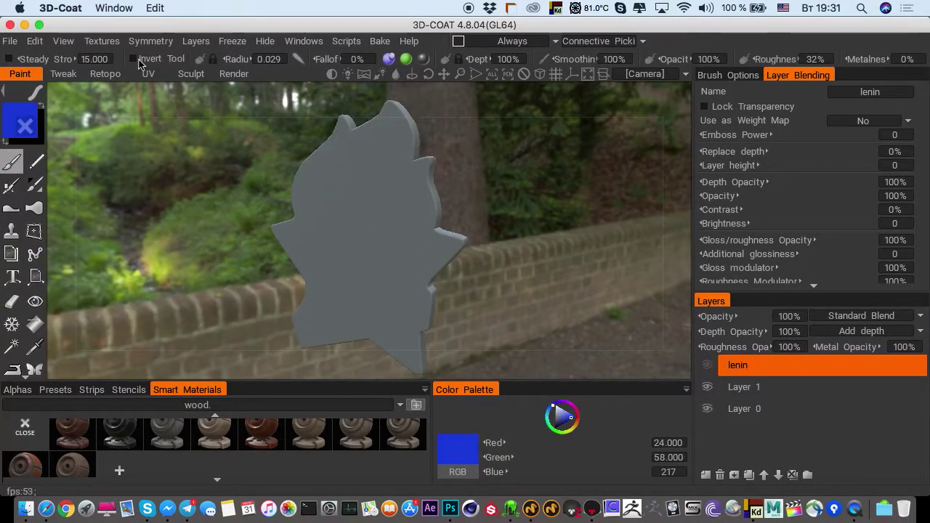
left_click(100, 42)
mouse_move(305, 79)
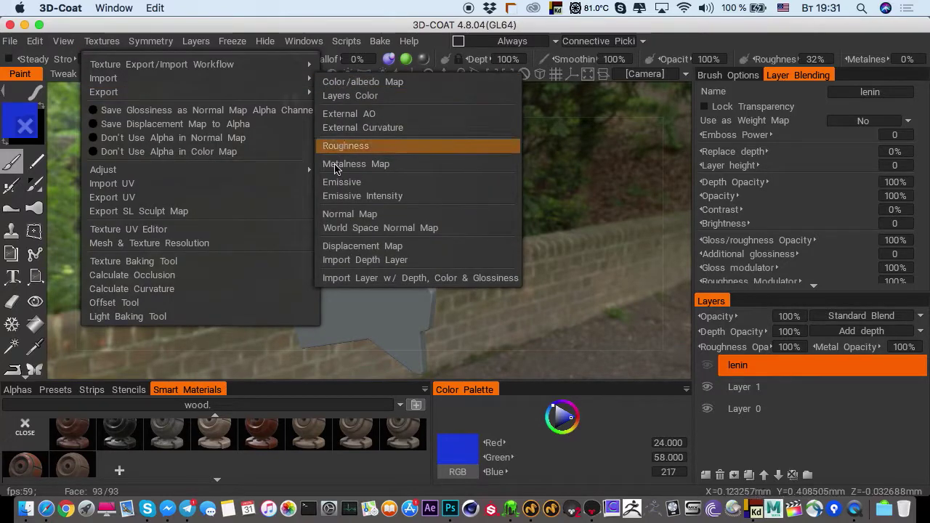
left_click(338, 215)
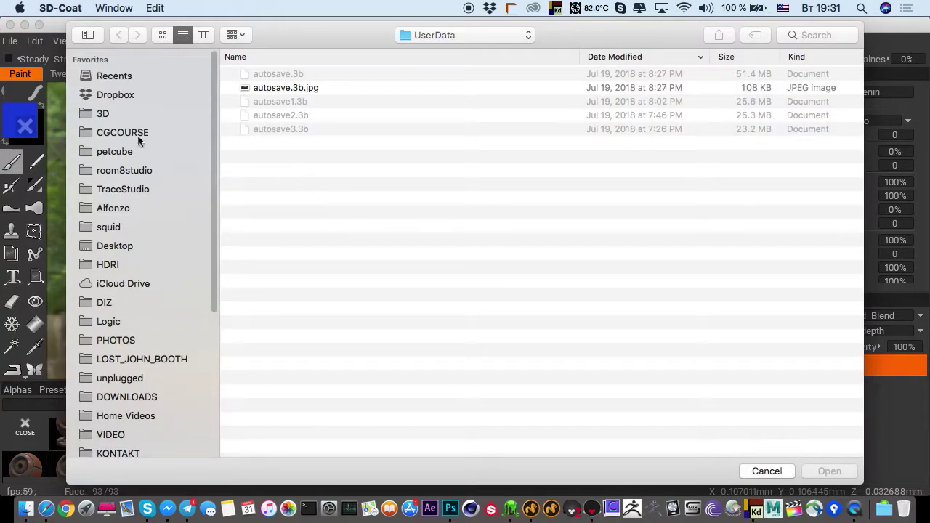
left_click(120, 247)
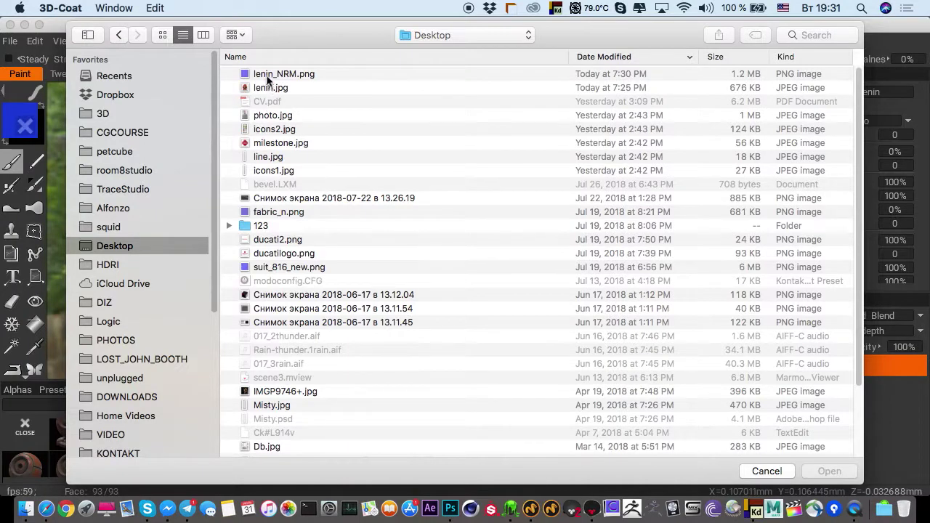
left_click(266, 86)
double_click(265, 75)
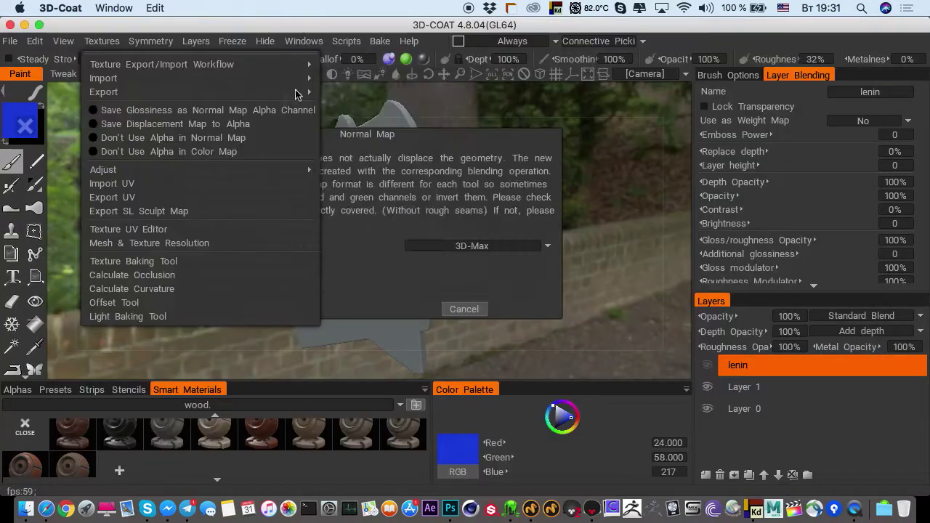
left_click(270, 308)
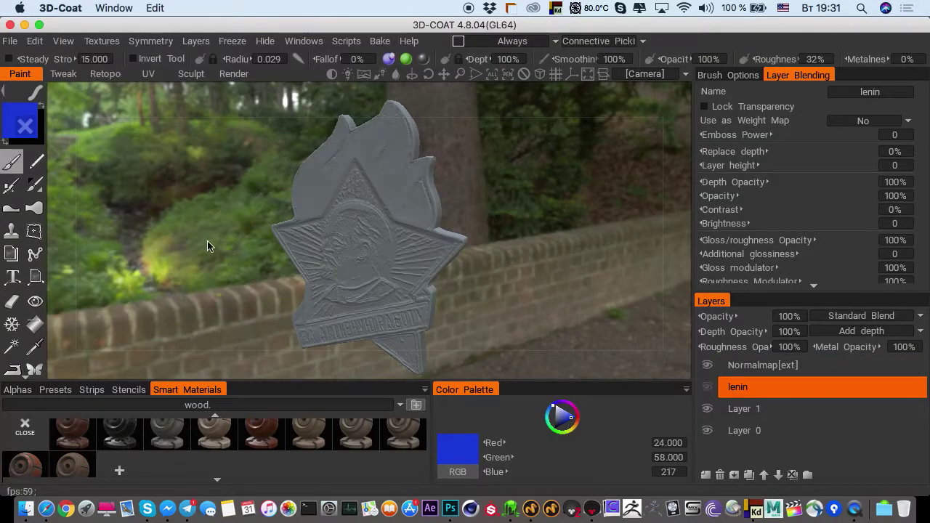
Make the lenin layer visible and inspect the badge's relief together with its colour from several angles
mouse_move(207, 241)
left_mouse_down()
mouse_move(265, 181)
mouse_move(205, 184)
left_mouse_up()
scroll(264, 182, "up", 3)
left_click_drag(194, 192, 378, 242)
left_click(708, 387)
left_click_drag(590, 349, 379, 269, "alt")
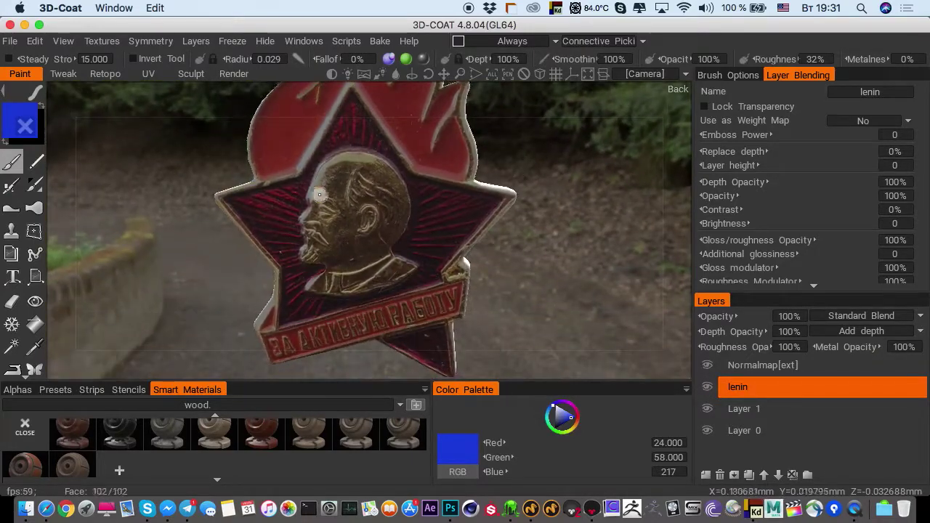
left_click_drag(318, 195, 389, 219, "alt")
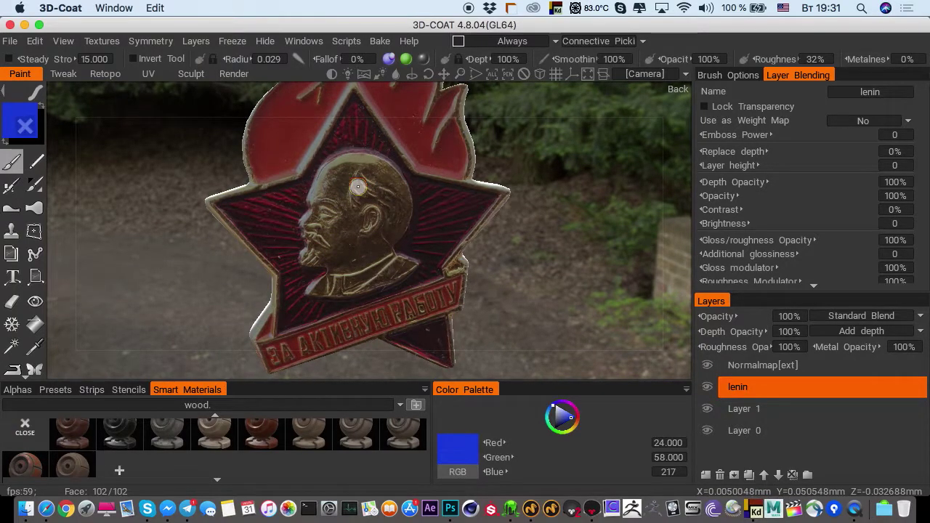
left_click_drag(358, 186, 358, 187, "alt")
left_click_drag(369, 246, 374, 243, "alt")
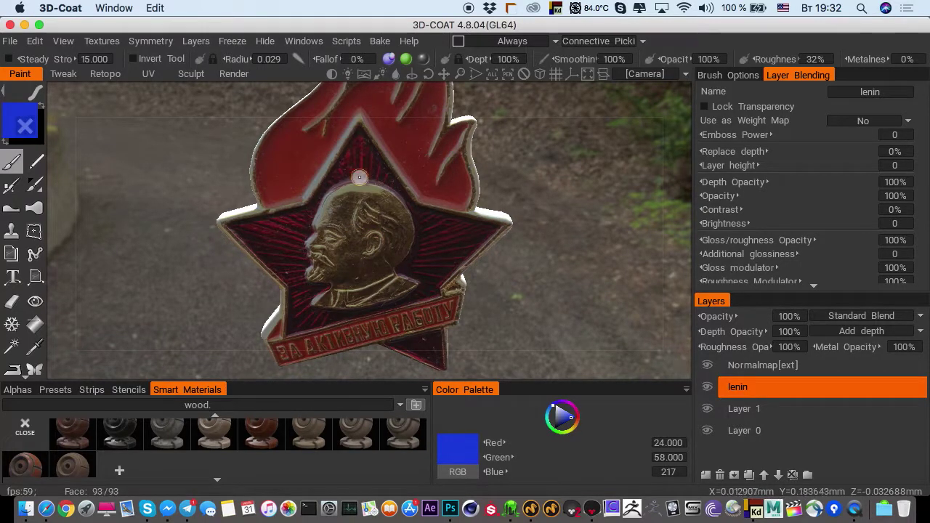
Switch to lenin.jpg in Photoshop and select the dark red star inside its gold rim with the Polygonal Lasso, including its lower point
left_click(451, 509)
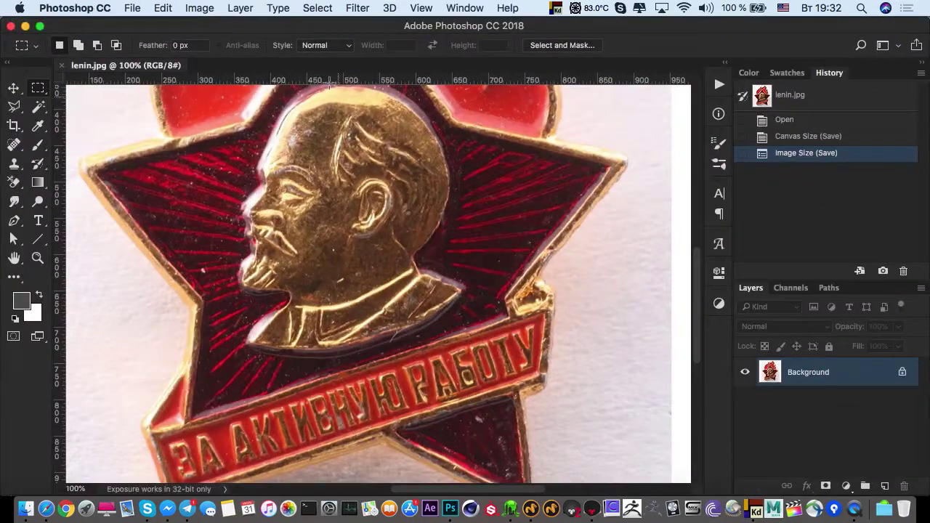
left_click(38, 259)
left_click_drag(248, 225, 318, 239)
left_click_drag(253, 252, 256, 239)
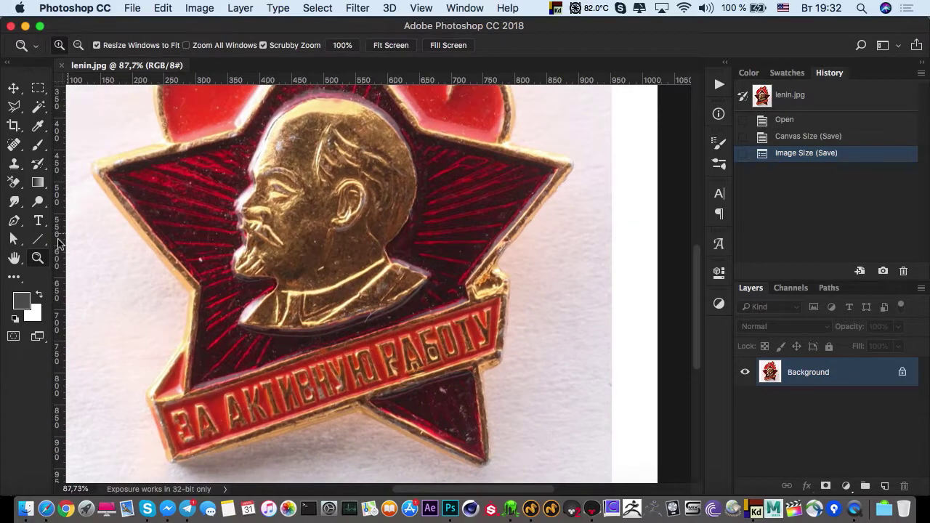
left_click(14, 222)
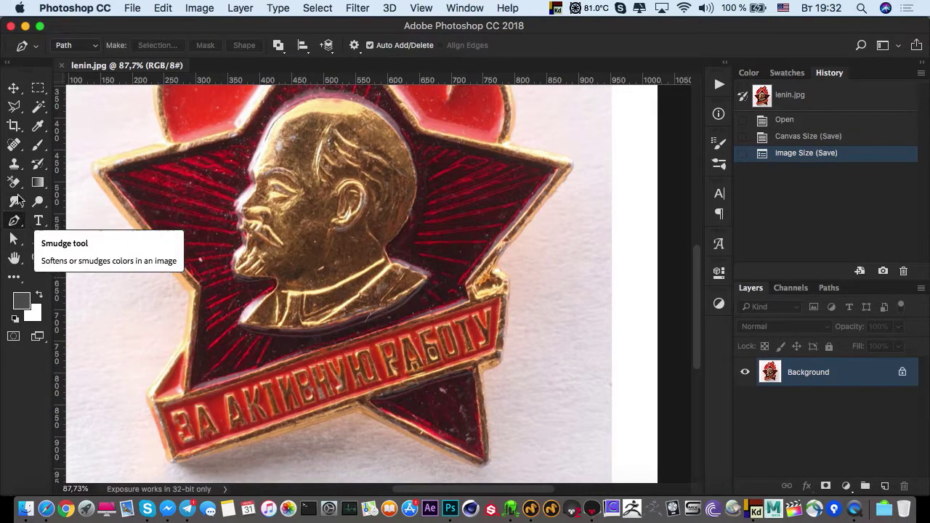
left_click(14, 106)
left_click_drag(160, 153, 194, 287)
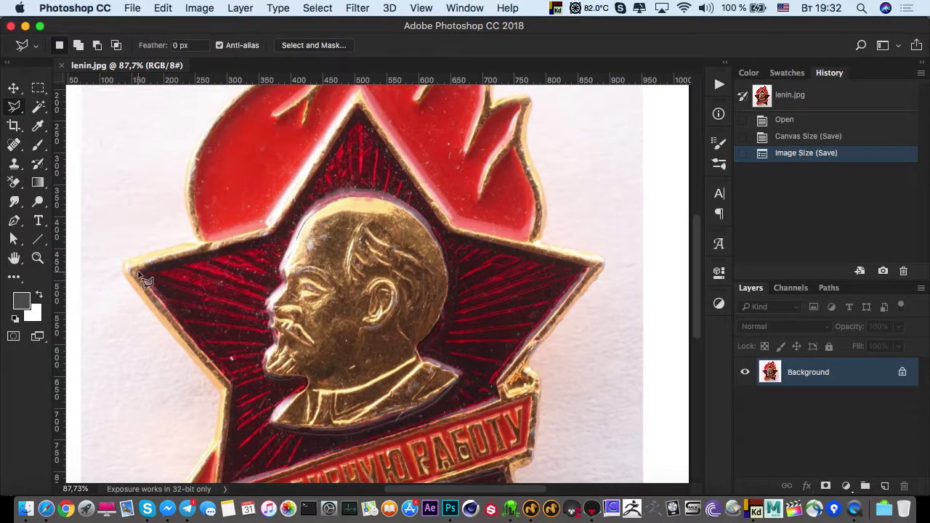
left_click(138, 271)
left_click(274, 235)
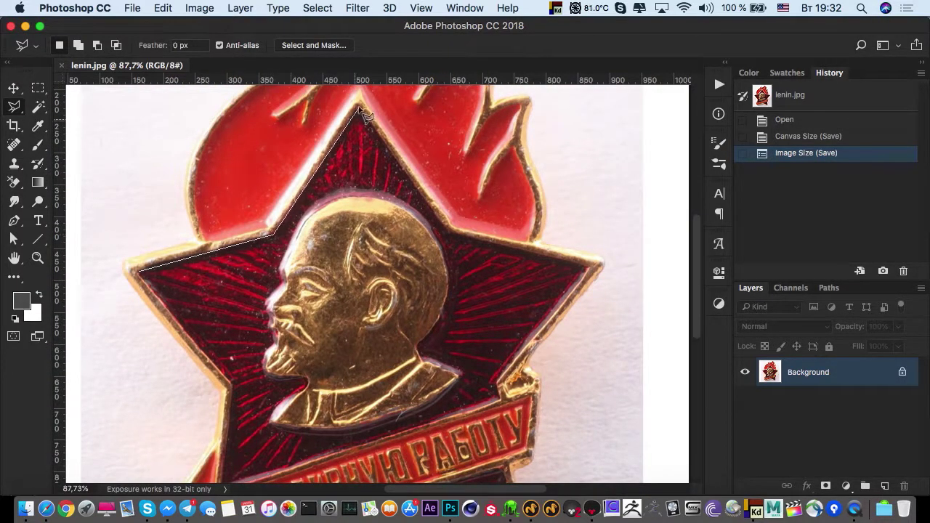
left_click(358, 109)
left_click(451, 235)
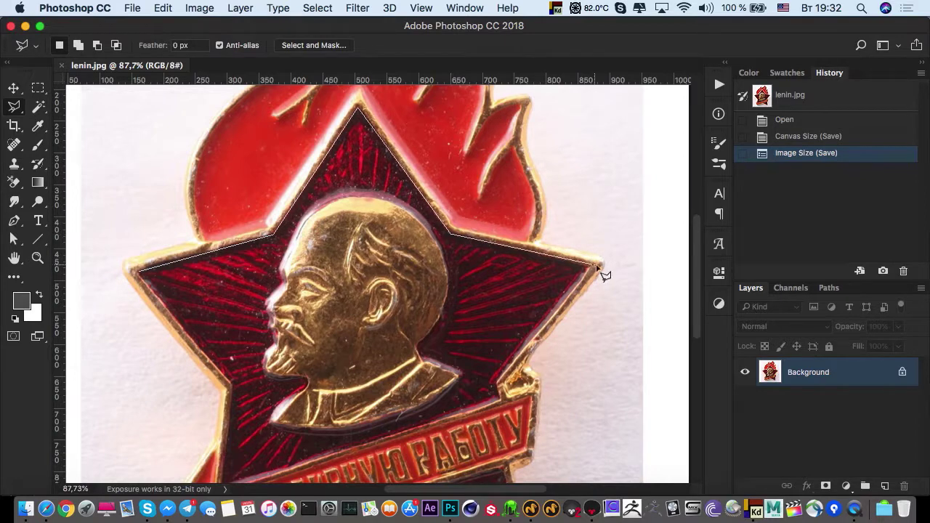
left_click(590, 267)
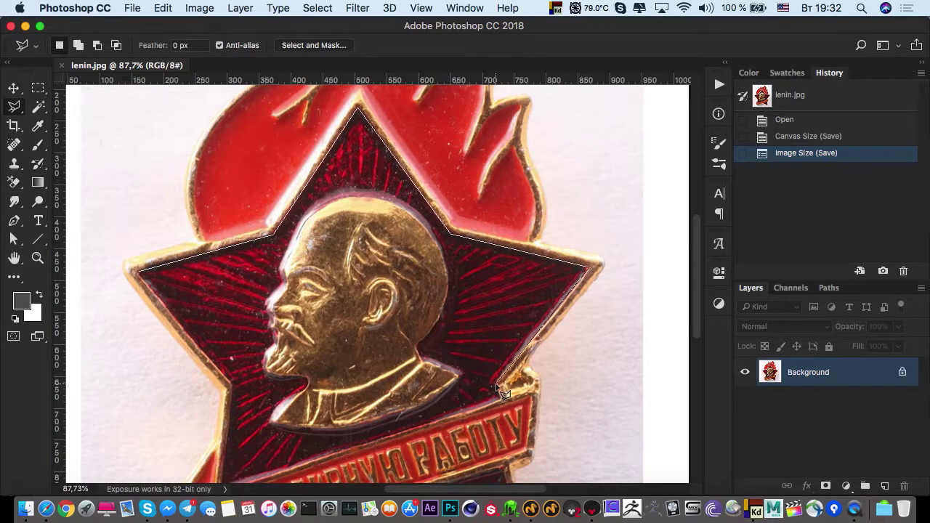
left_click(496, 388)
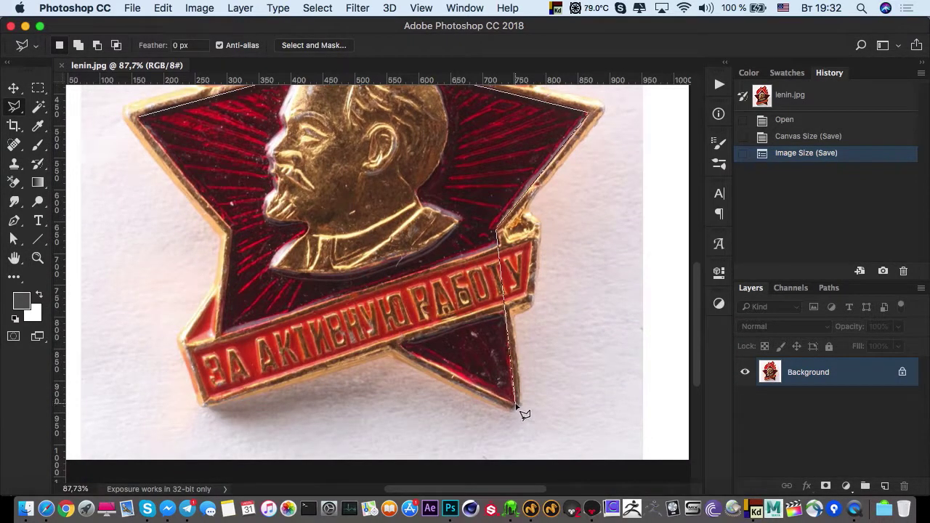
left_click(515, 404)
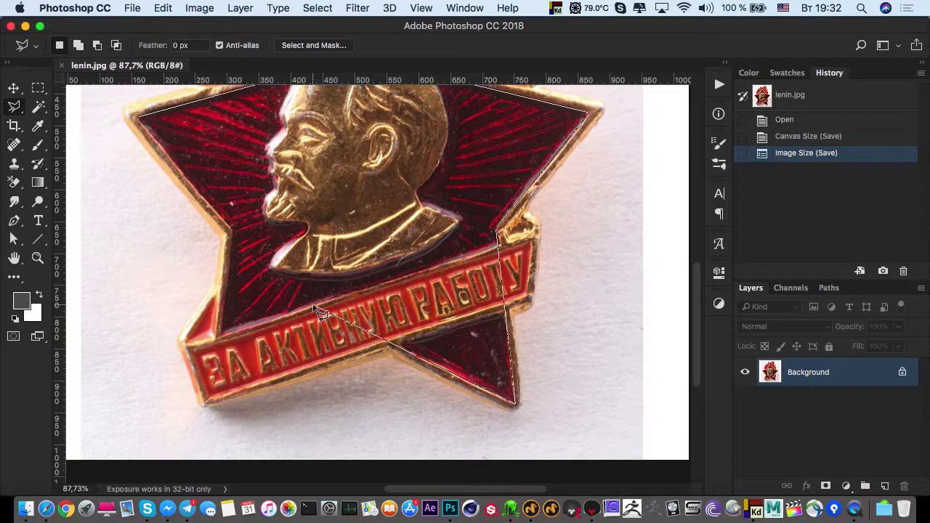
left_click(316, 308)
left_click(222, 336)
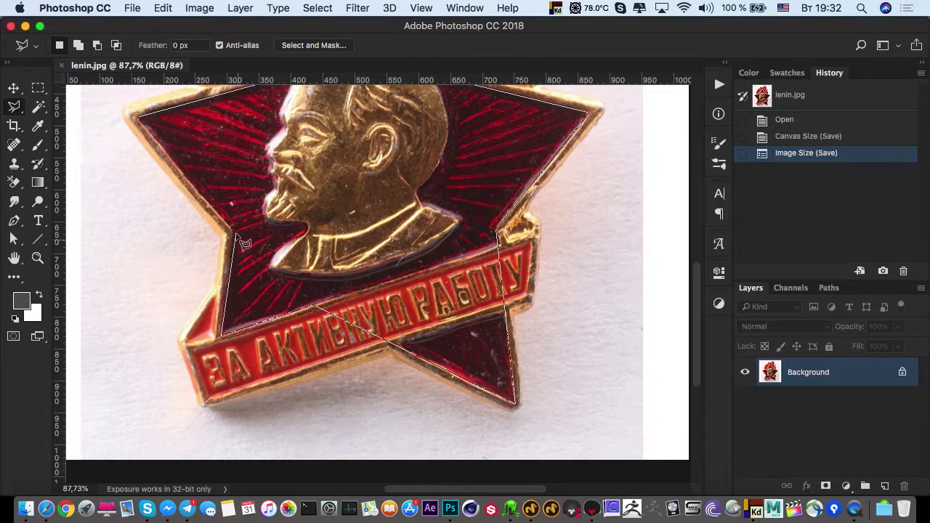
double_click(233, 234)
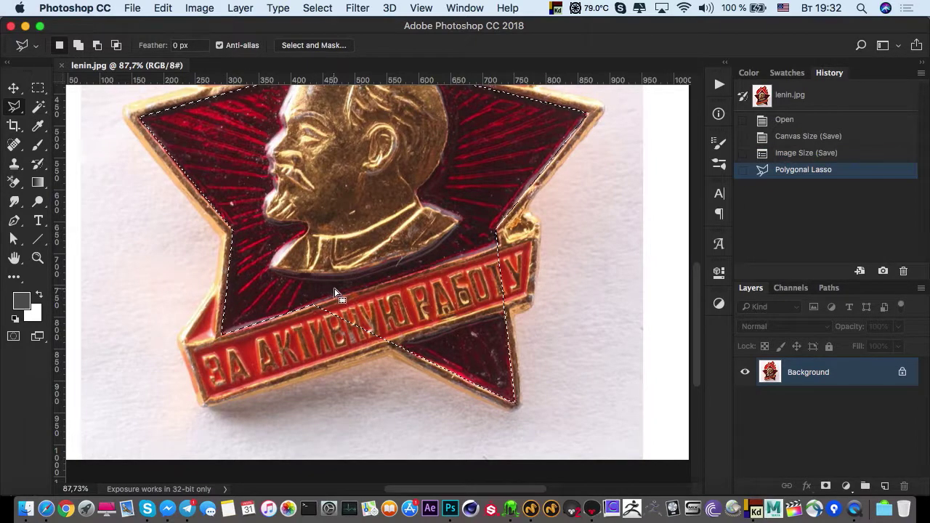
Subtract the inscribed ribbon from the star selection, keeping the star's body and its lower point selected
key("alt")
left_click(498, 246)
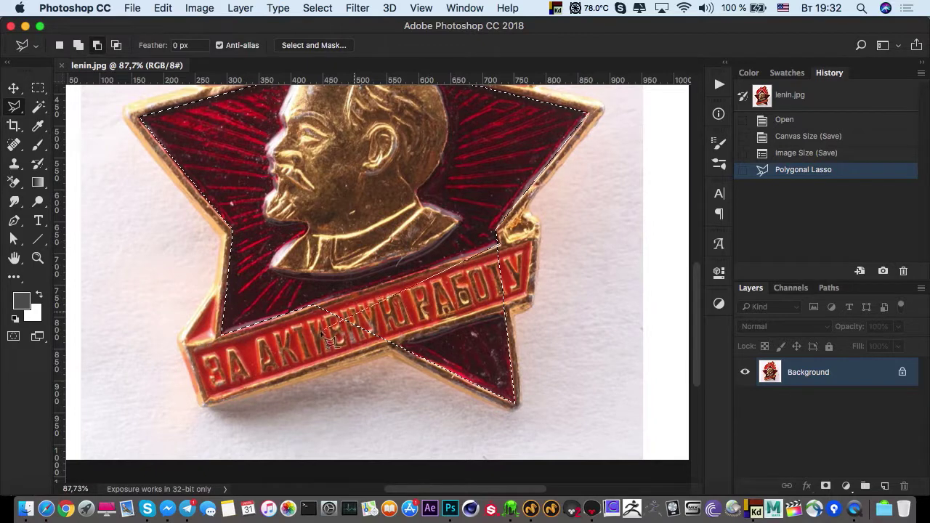
left_click(210, 339)
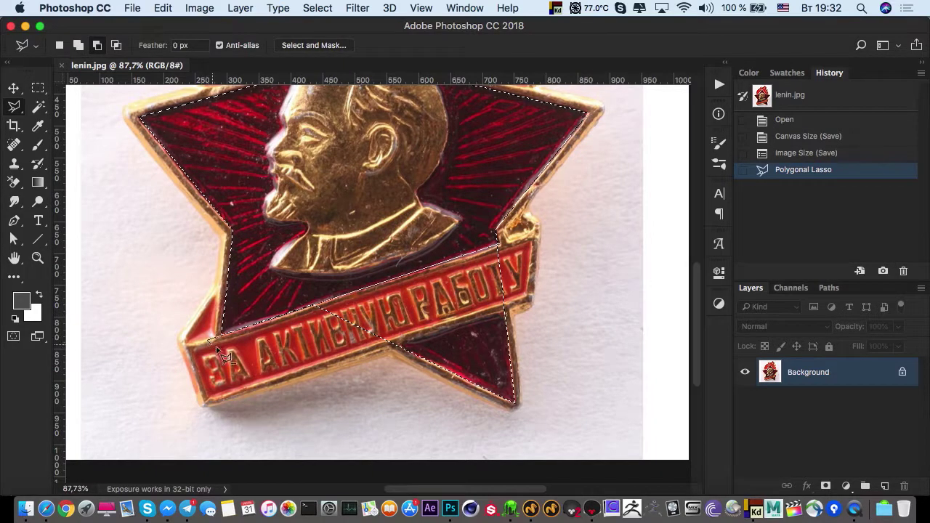
left_click(401, 354)
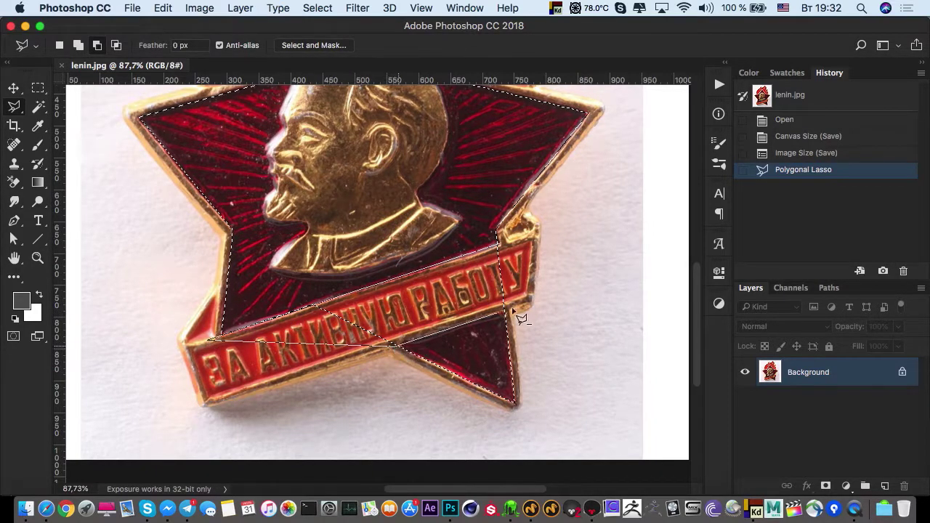
double_click(550, 307)
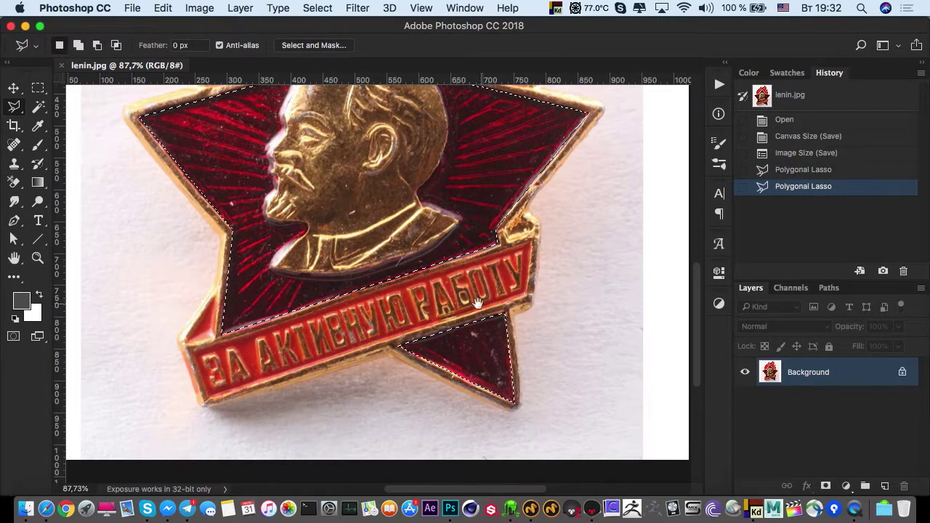
scroll(540, 308, "up", 5)
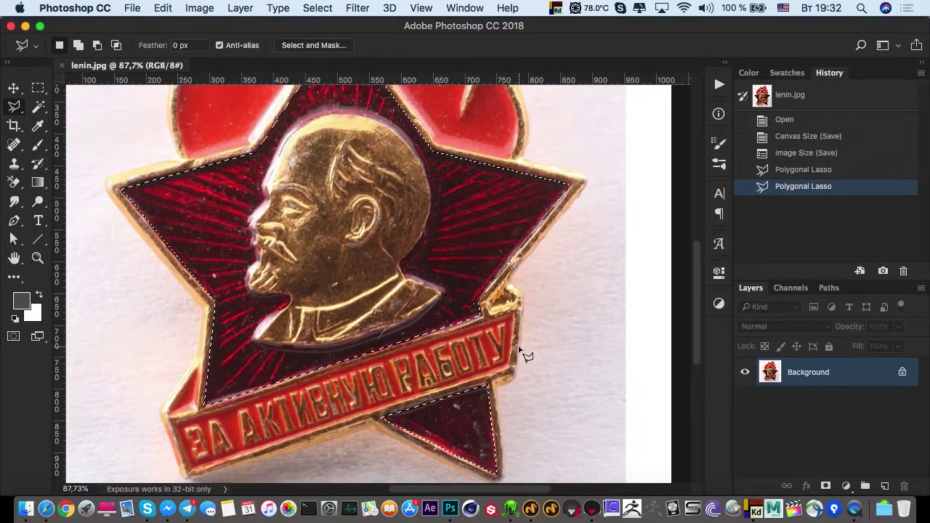
Copy the selected star to a new layer and, with its transparency locked, fill it with red sampled from the star
key("super+j")
left_click(743, 399)
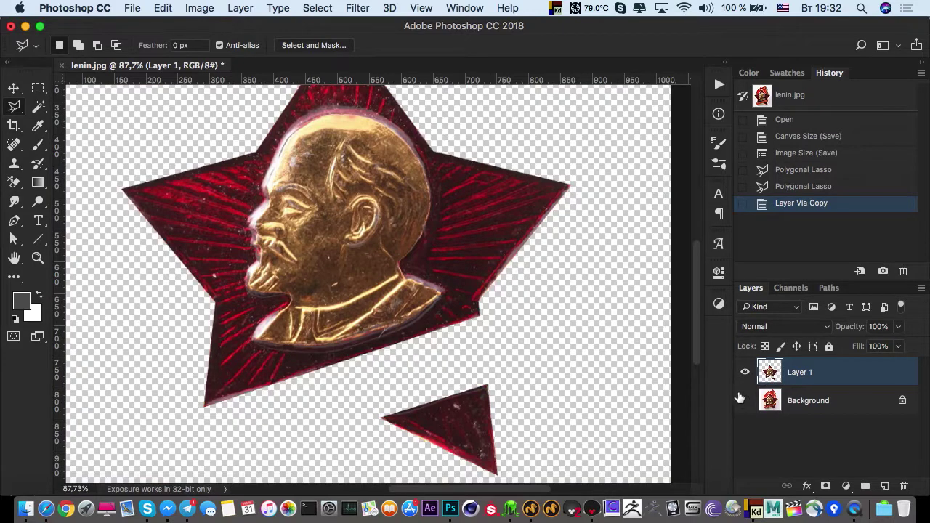
left_click(764, 346)
left_click(38, 147)
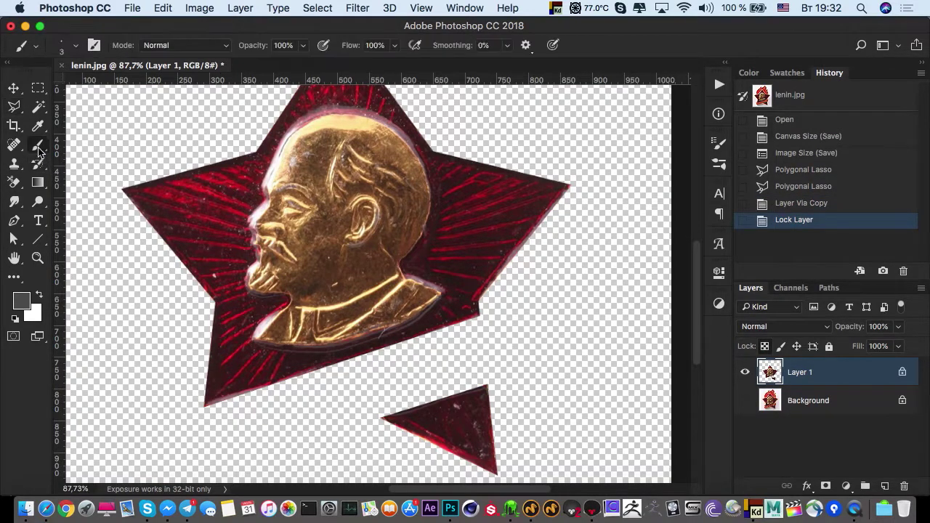
left_click(212, 179, "alt")
key("alt+BackSpace")
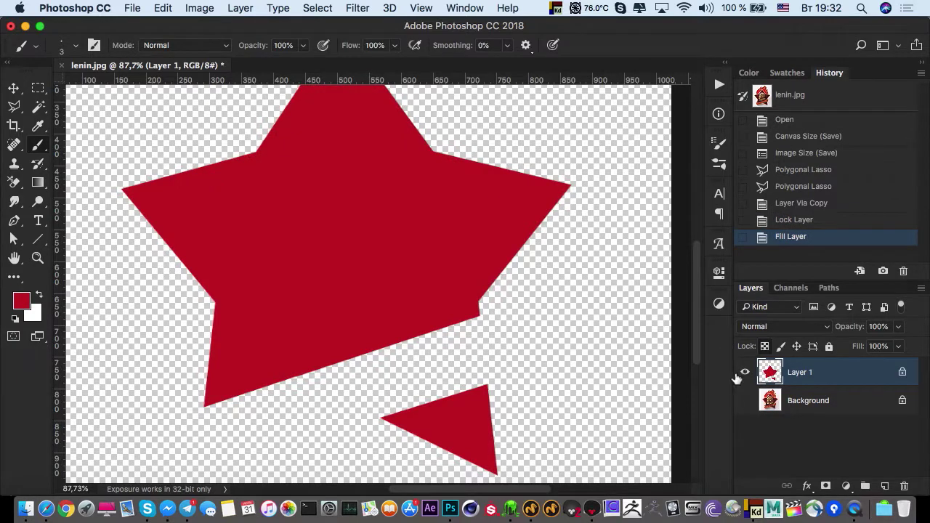
Show the Background layer, compare the red star fill with the badge photo, and leave Layer 1 hidden
left_click(745, 400)
left_click(747, 373)
left_click(746, 374)
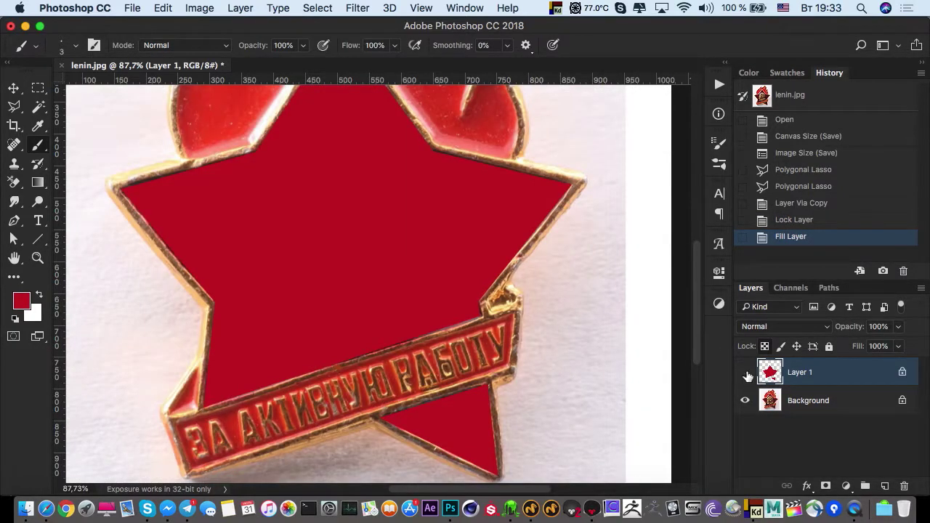
left_click(747, 374)
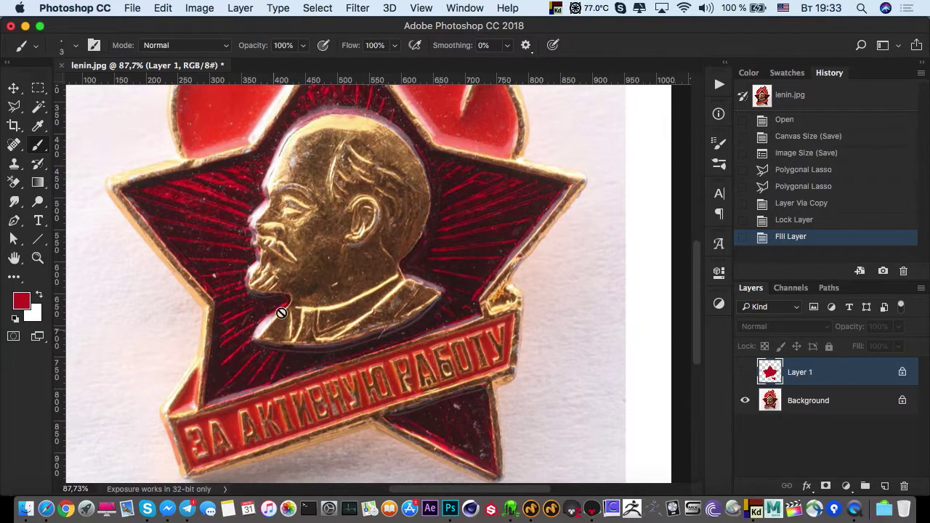
left_click_drag(191, 86, 174, 244)
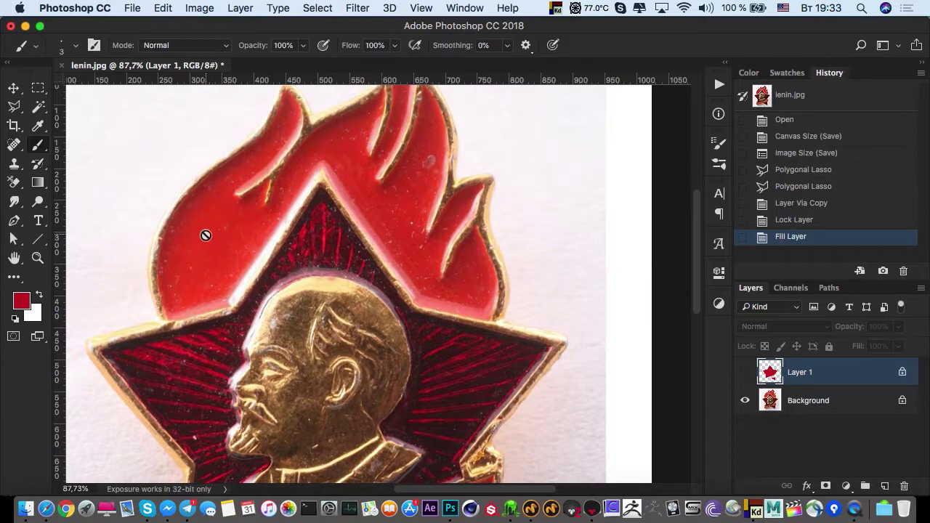
scroll(256, 249, "down", 5)
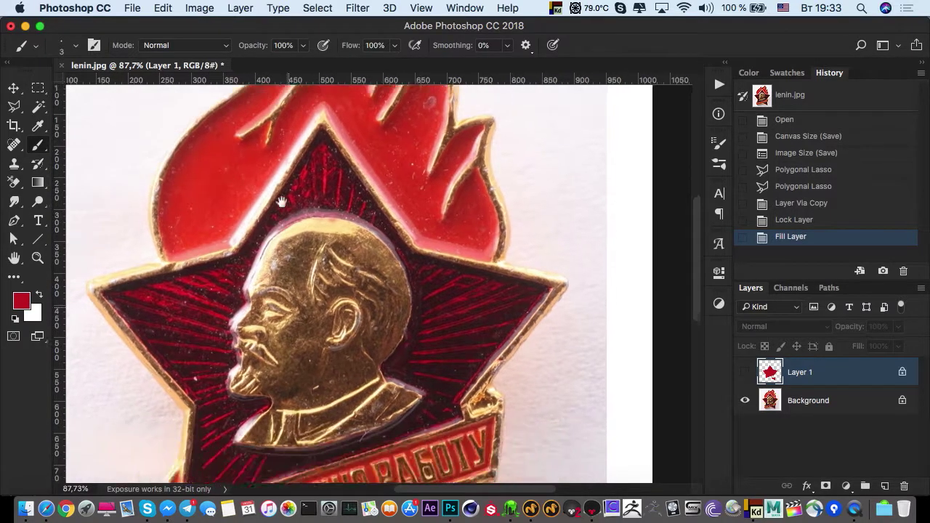
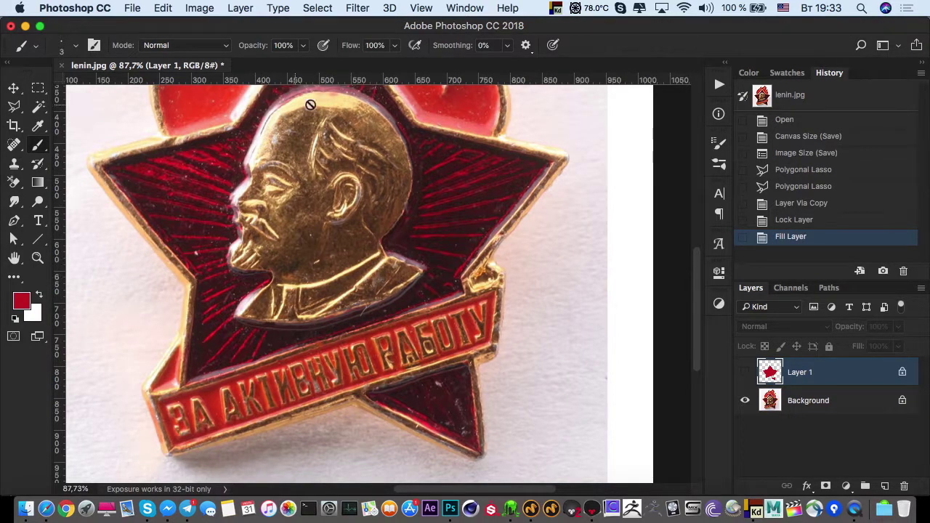
left_click(745, 372)
left_click(745, 372)
Start a Pen path at the nape of the portrait and trace the back of the neck and collar to the rear shoulder tip
left_click(14, 221)
scroll(280, 234, "up", 2)
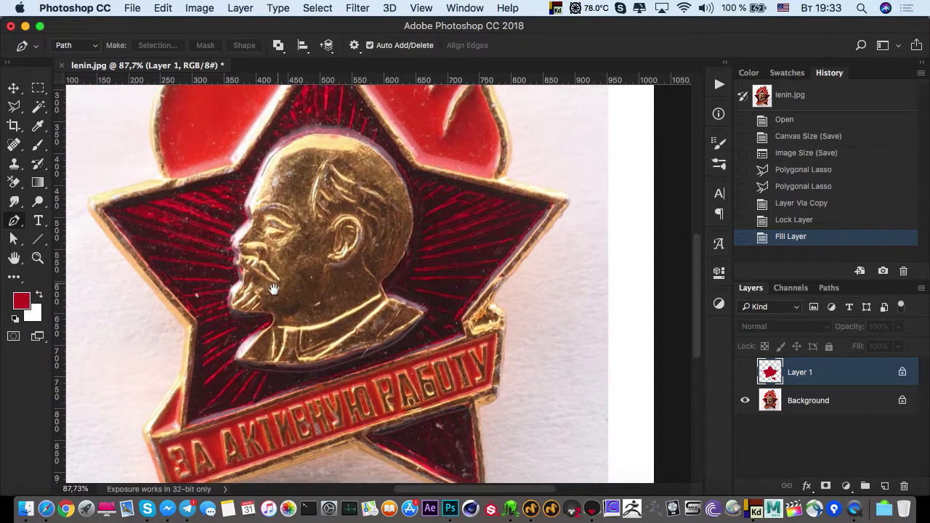
left_click_drag(255, 367, 288, 367, "super")
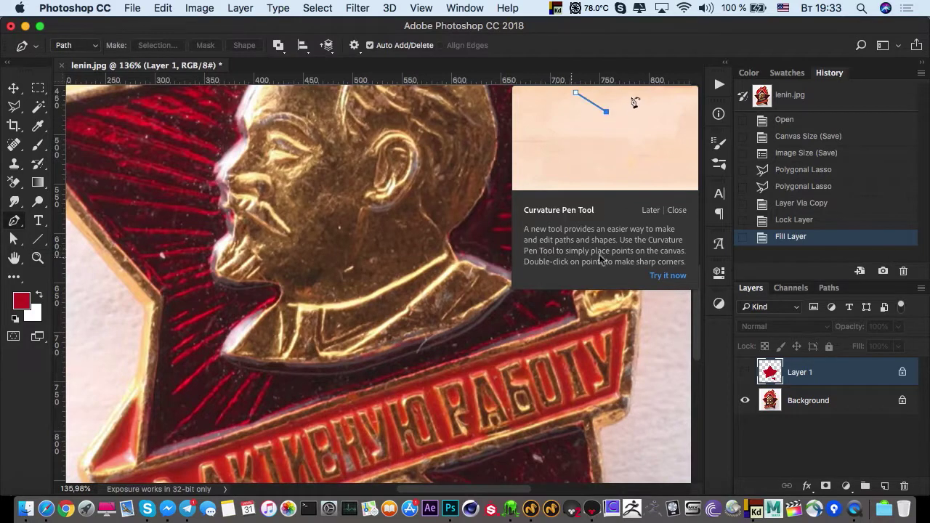
left_click(676, 210)
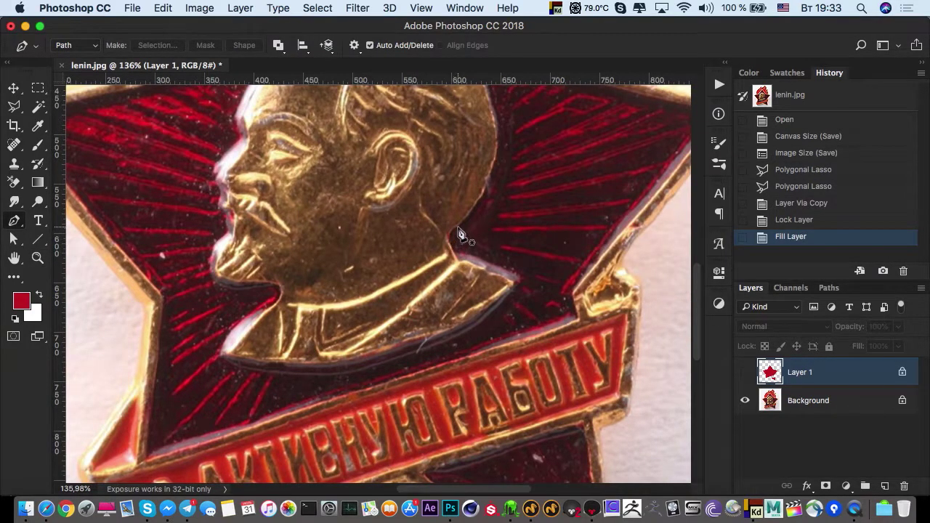
left_click(458, 227)
left_click_drag(448, 240, 451, 247)
left_click(458, 259)
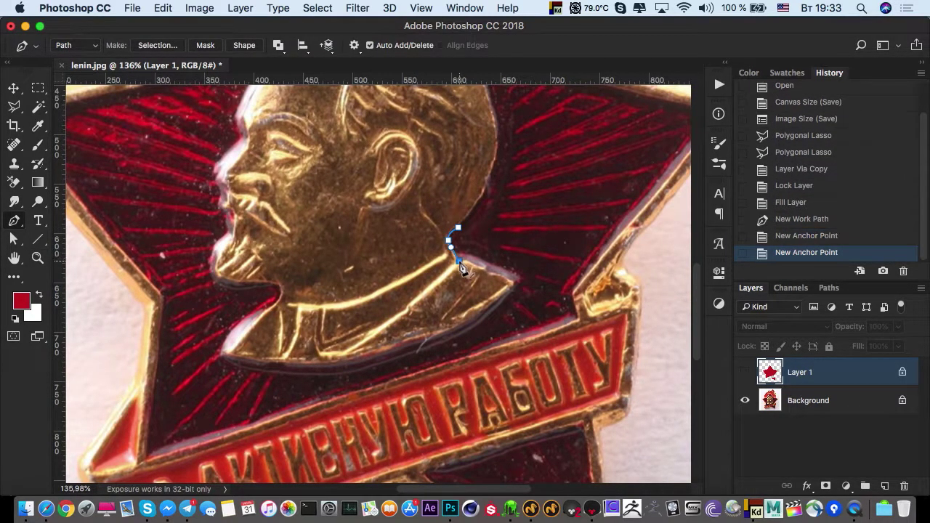
left_click(476, 265)
left_click(515, 280)
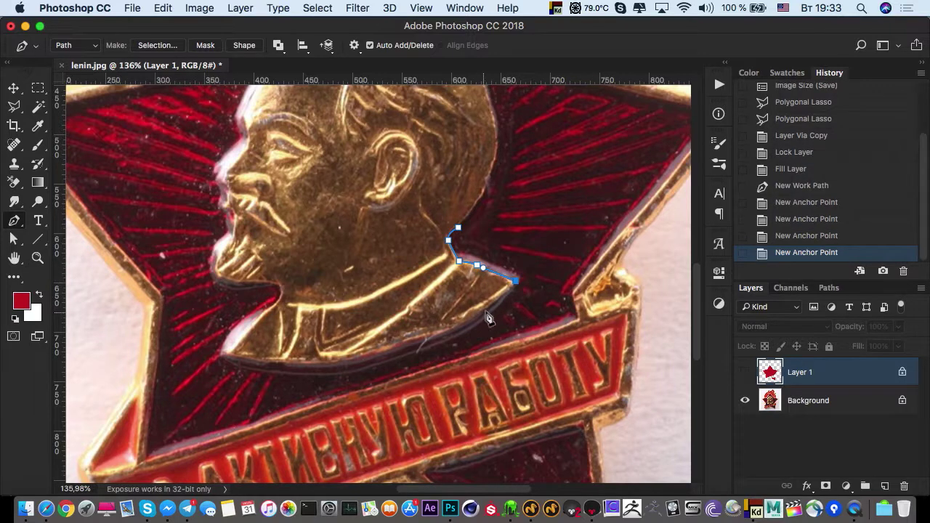
Continue the path along the bust's curved lower edge and around its front corner
left_click(479, 319)
left_click_drag(409, 344, 399, 346)
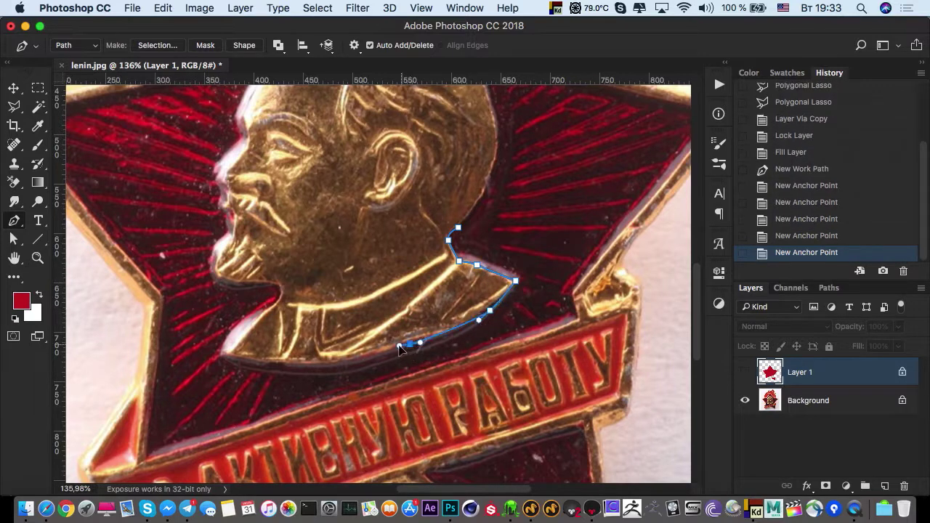
left_click_drag(332, 364, 318, 363)
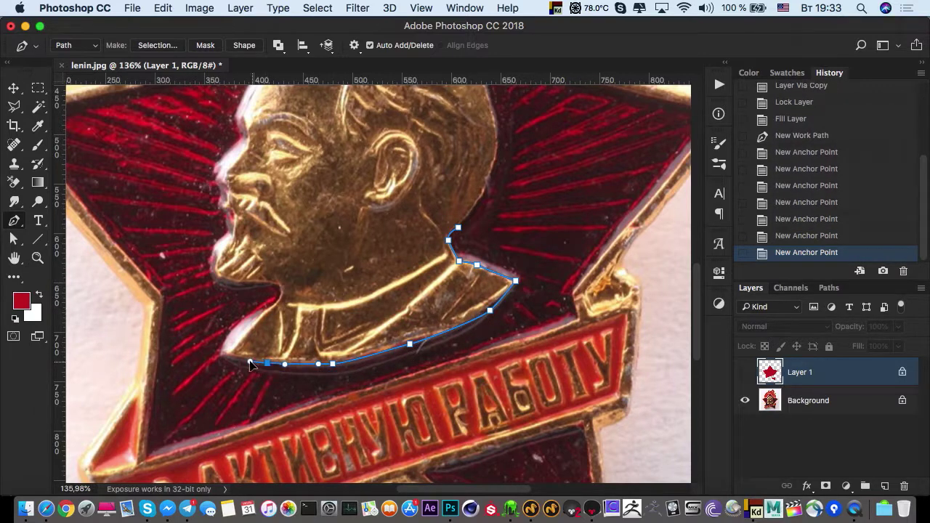
left_click(267, 363)
left_click_drag(222, 354, 230, 346)
left_click(228, 341)
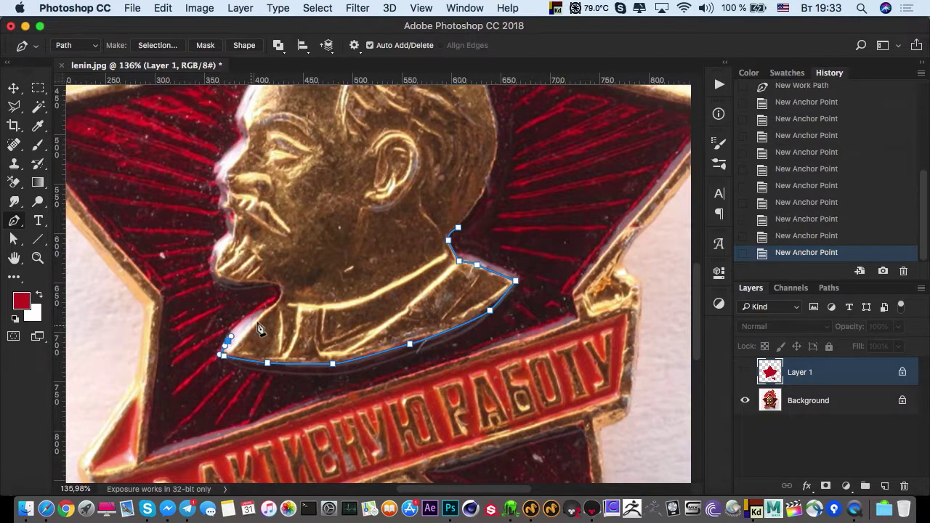
Trace the path up the chest, under the beard and along the facial profile to the brow
left_click_drag(266, 308, 280, 290)
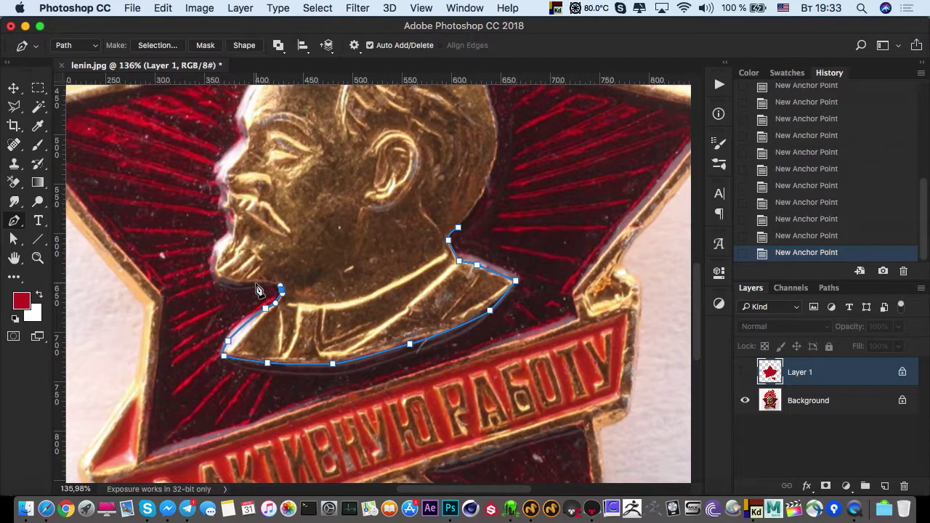
left_click(256, 283)
left_click_drag(215, 277, 221, 248)
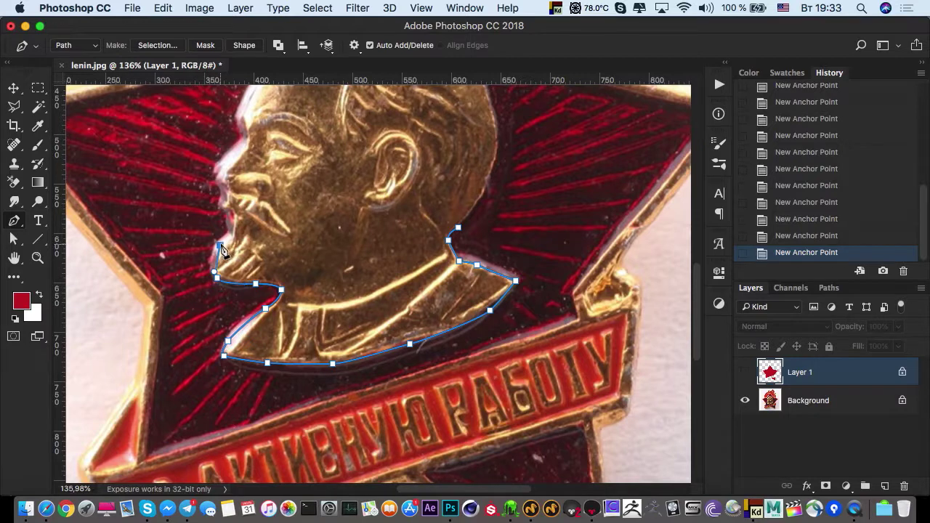
left_click(234, 221)
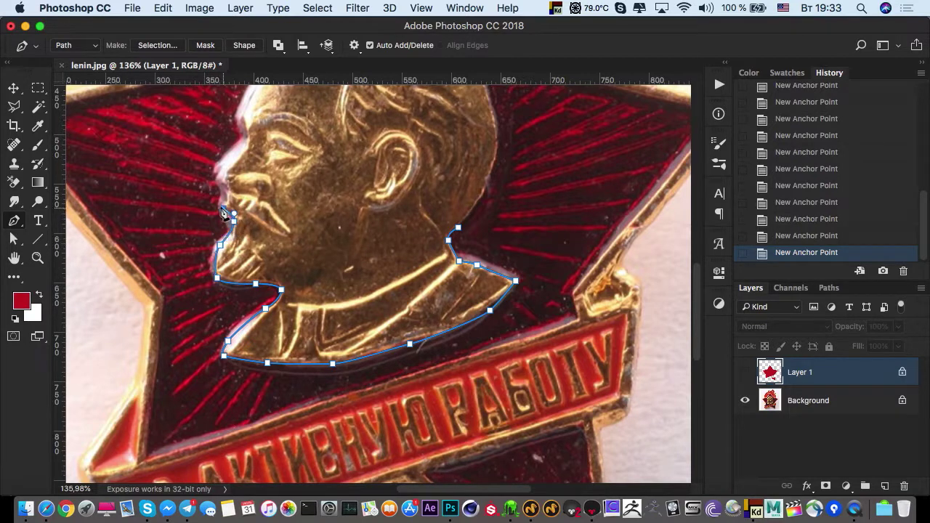
left_click_drag(224, 187, 227, 173)
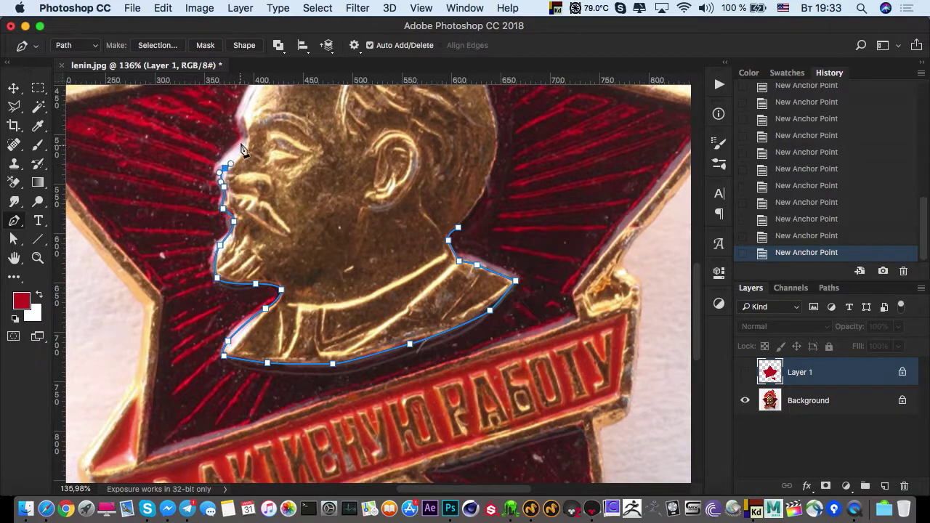
left_click(246, 137)
scroll(245, 138, "up", 5)
left_click(249, 176)
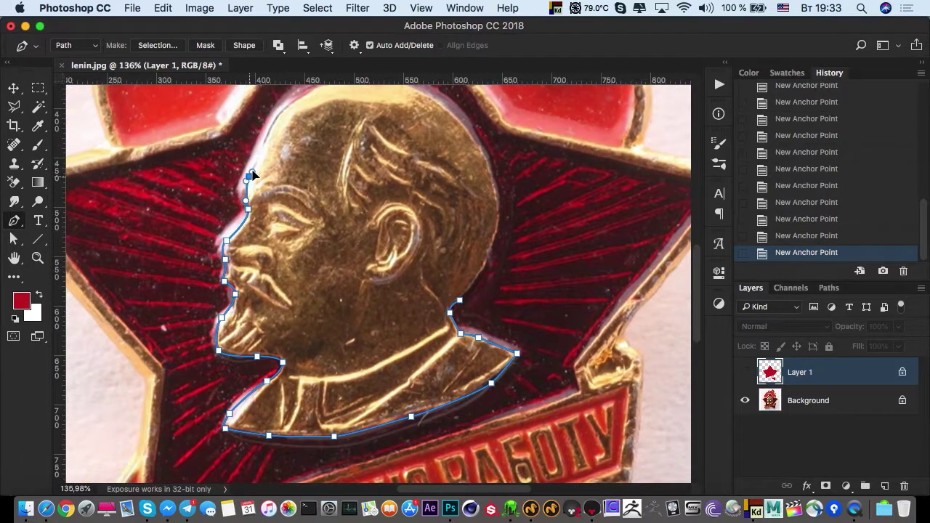
Carry the path over the forehead, crown and back of the head, and close it at the nape
left_click(268, 131)
left_click_drag(291, 146, 268, 302)
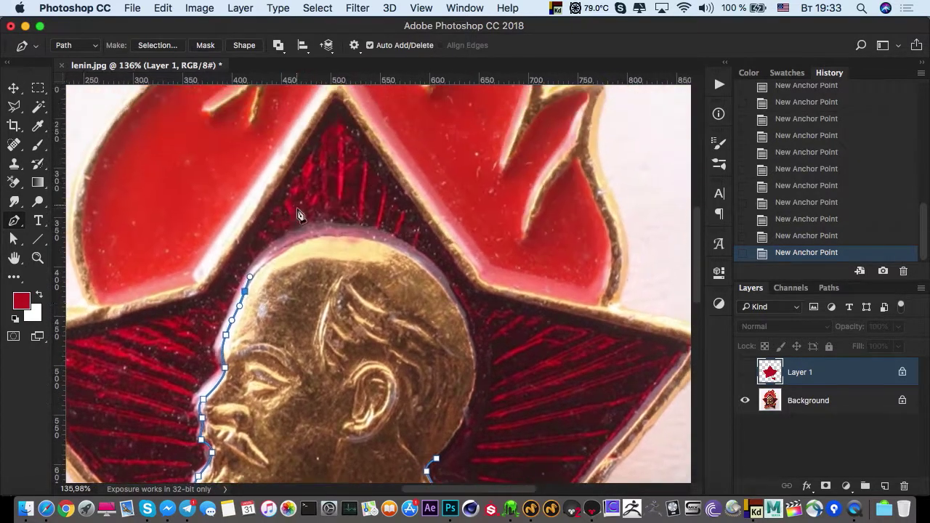
left_click_drag(297, 242, 296, 216)
left_click_drag(357, 211, 377, 216)
left_click_drag(422, 242, 443, 260)
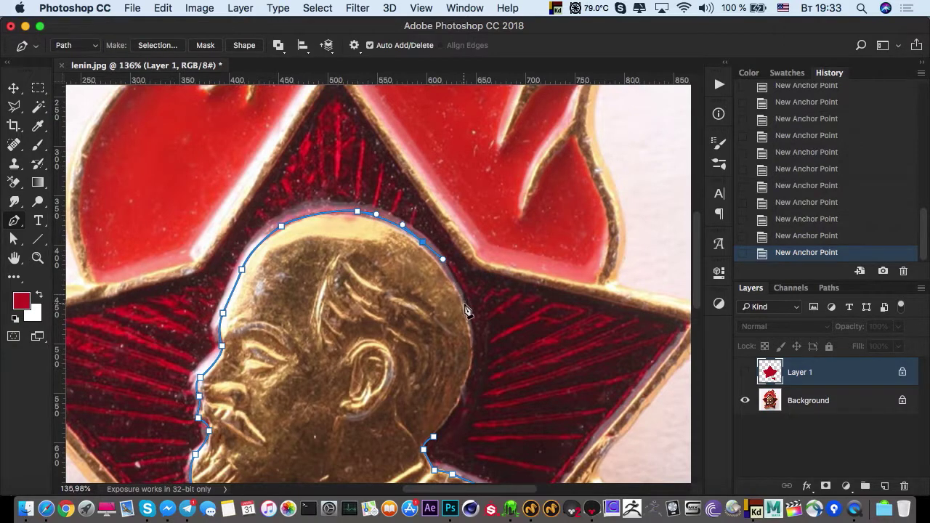
left_click_drag(465, 305, 473, 328)
left_click_drag(470, 370, 444, 425)
left_click(435, 438)
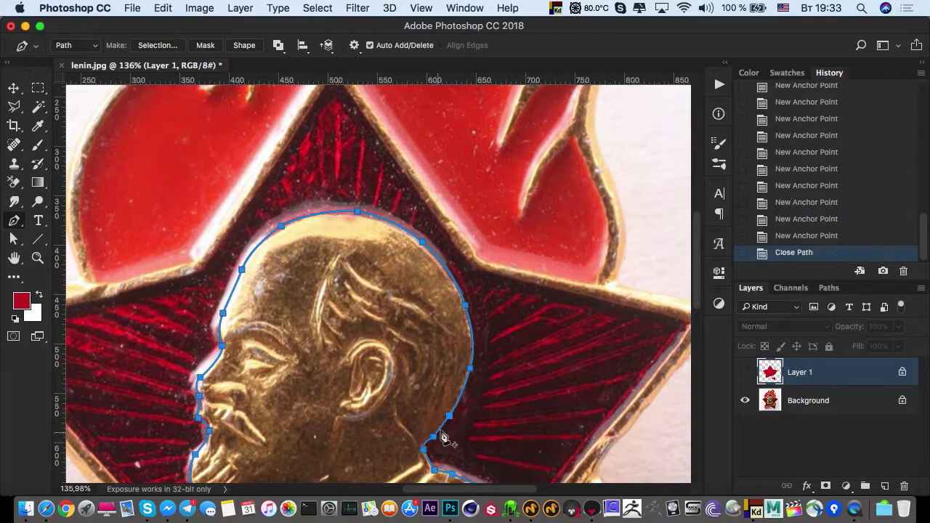
Load the portrait path as a selection, show Layer 1, clear the portrait area from the red star, and deselect
left_click(828, 287)
left_click(750, 314, "super")
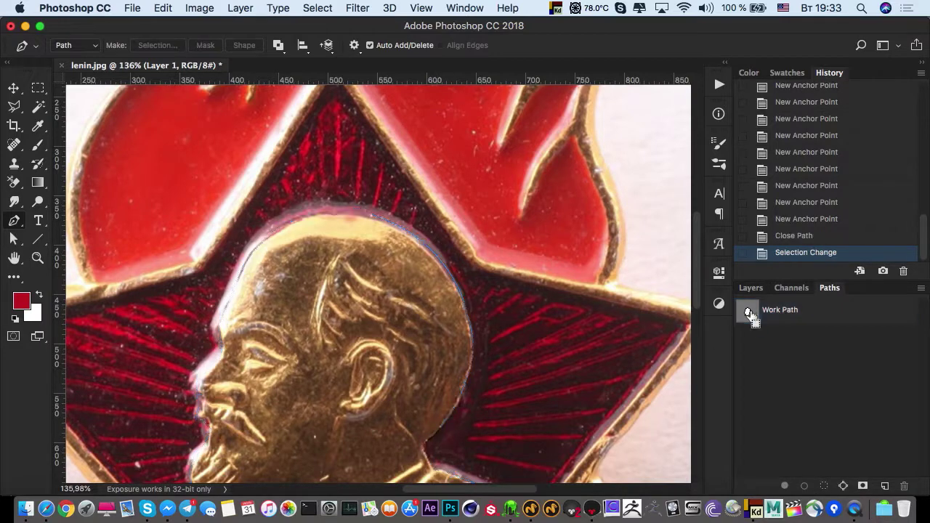
left_click(750, 288)
left_click(745, 372)
key("Delete")
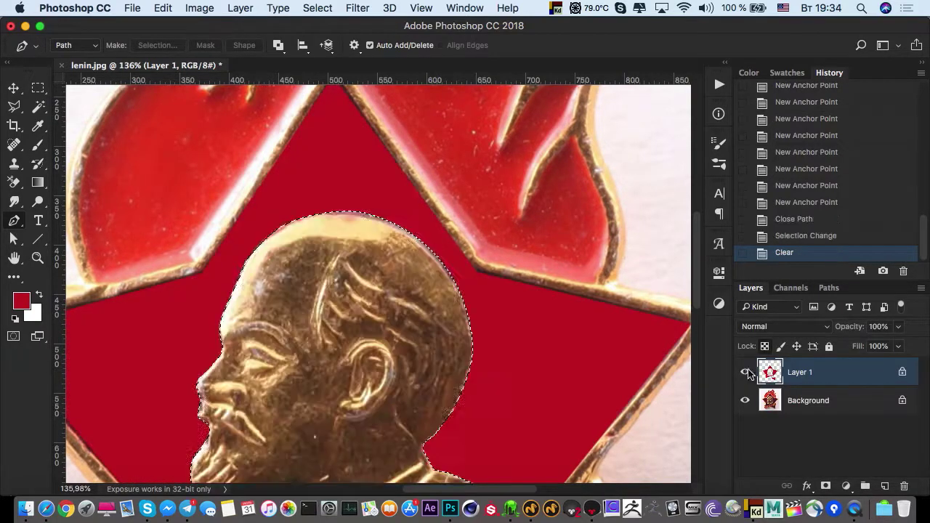
scroll(480, 338, "down", 5)
key("super+d")
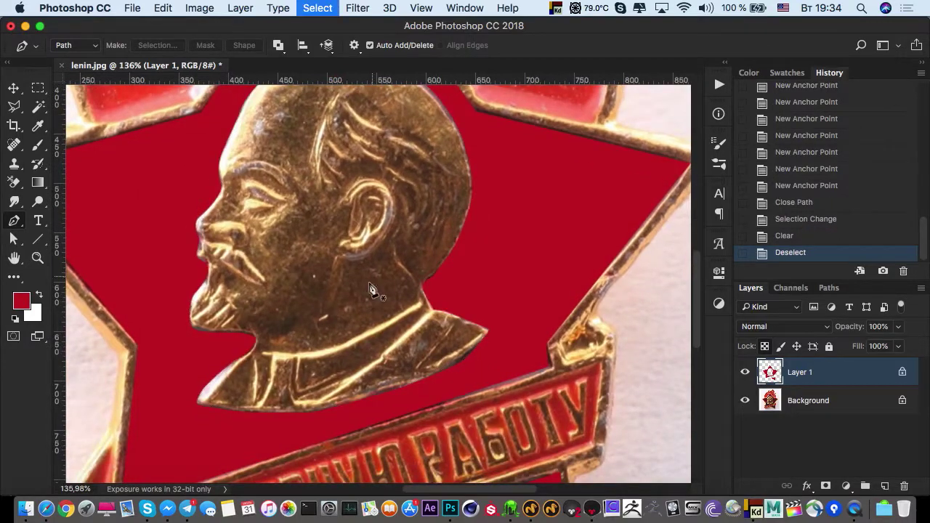
Start a new Pen path along the flame's lower border, following the star's upper point from the left corner to the right one
left_click_drag(371, 287, 367, 352, "super")
key("z")
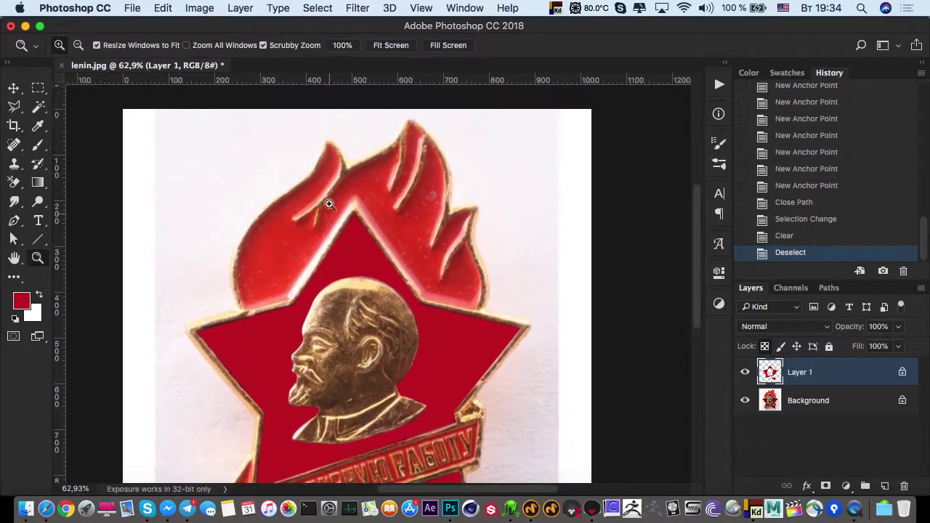
left_click_drag(328, 204, 404, 233)
left_click(830, 290)
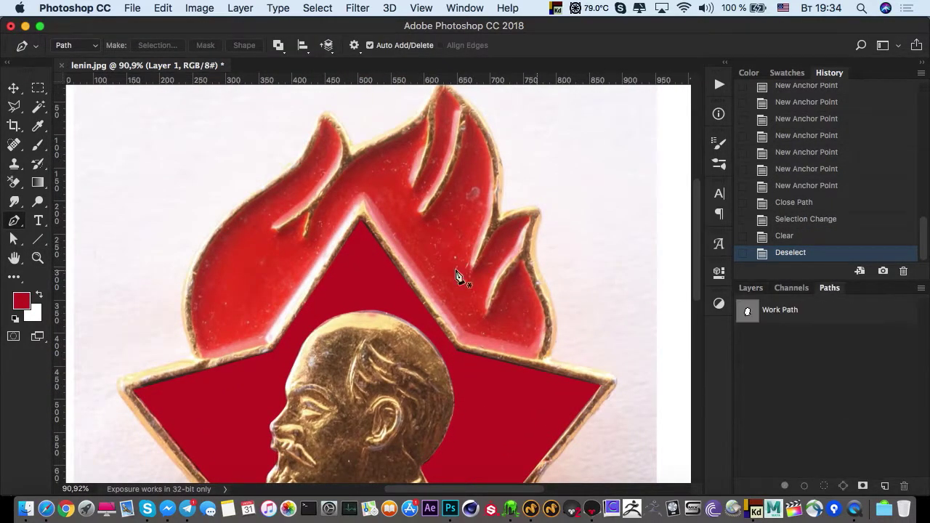
scroll(216, 363, "up", 3, "alt")
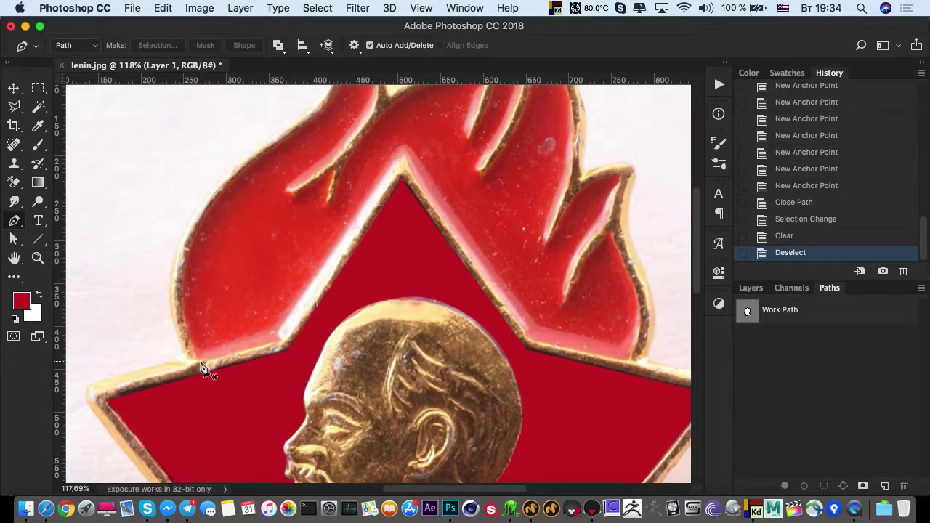
left_click(199, 361)
left_click(278, 340)
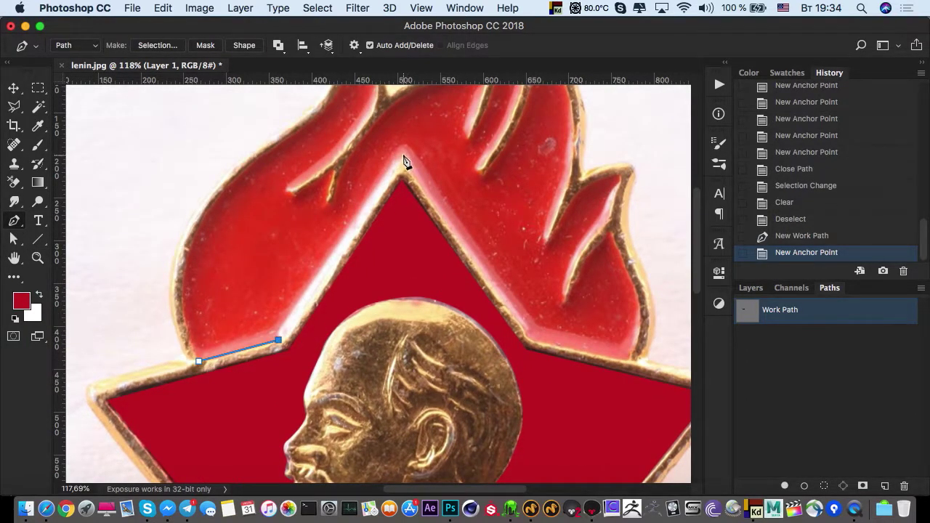
left_click(404, 151)
left_click(532, 340)
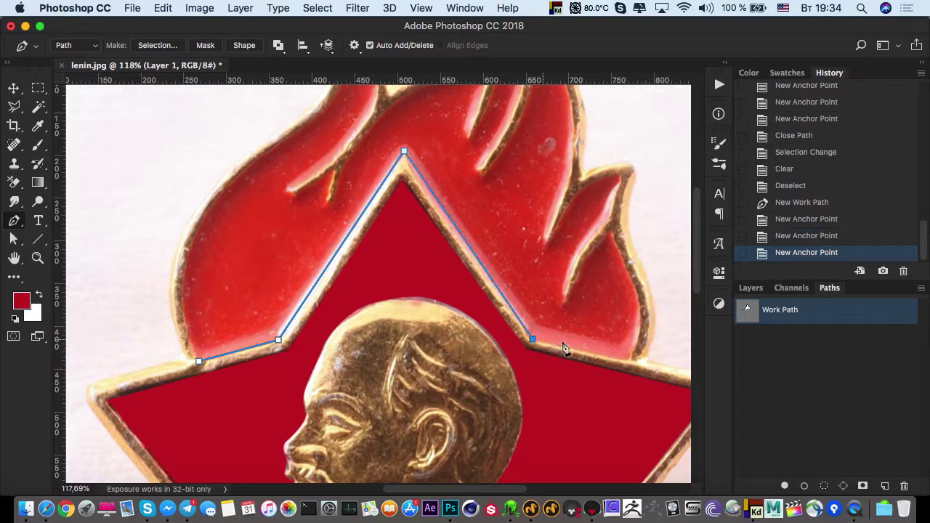
left_click(627, 359)
Trace the flame's small right-hand tongues and the gold ridge between them, down to the notch beside the large right tongue
left_click_drag(642, 315, 640, 298)
left_click_drag(612, 232, 608, 211)
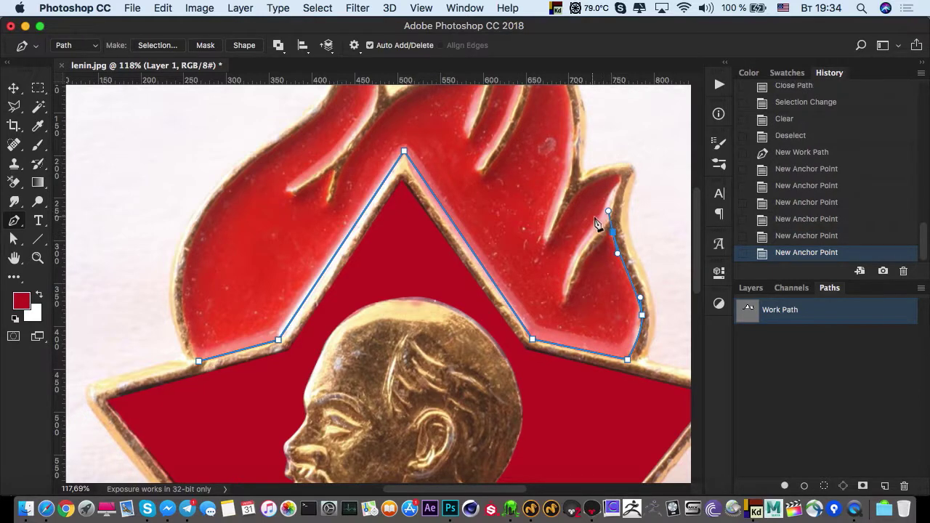
left_click_drag(589, 257, 590, 273)
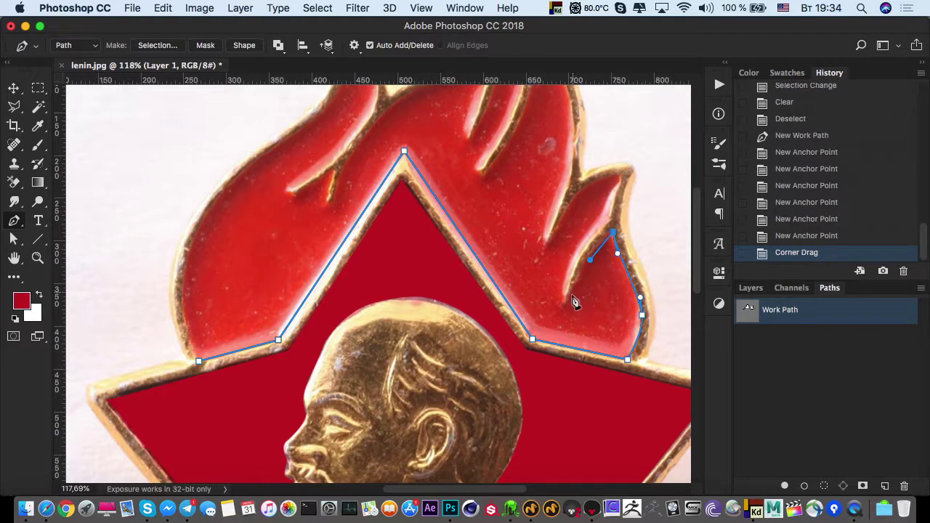
mouse_move(568, 304)
left_mouse_down()
mouse_move(576, 276)
mouse_move(559, 309)
left_mouse_up()
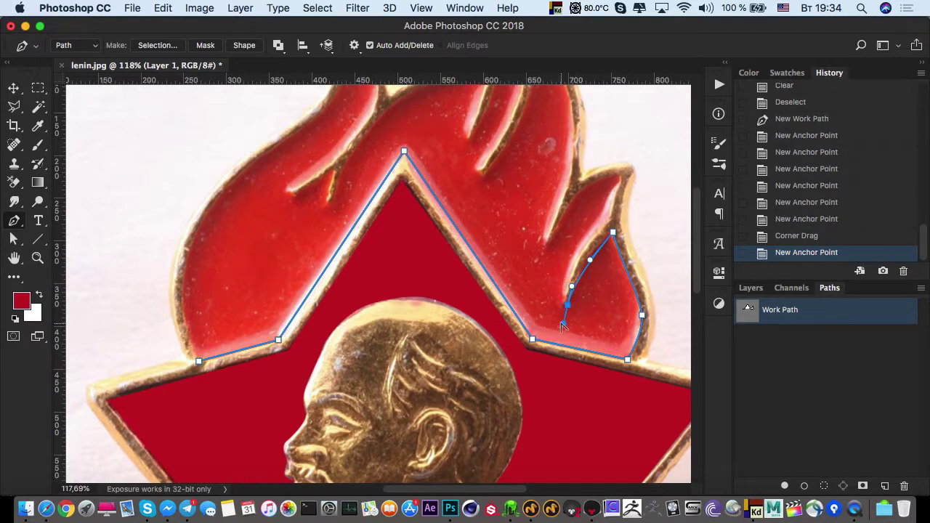
left_click_drag(562, 264, 562, 216, "alt")
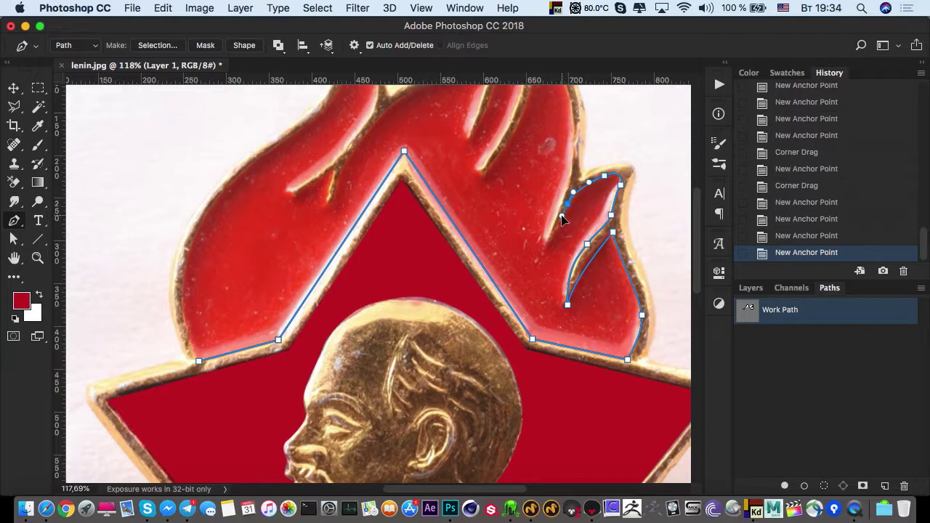
left_click(547, 247)
Trace the large right flame tongue over its tip and down its inner gold ridge to the ridge's lower end
left_click_drag(567, 175, 573, 146)
left_click_drag(558, 175, 557, 262)
left_click_drag(569, 197, 564, 178)
left_click_drag(545, 138, 534, 155)
left_click_drag(516, 215, 496, 233)
Outline the tallest flame tongue up to its tip and down its left side to the next notch
left_click_drag(515, 186, 522, 168)
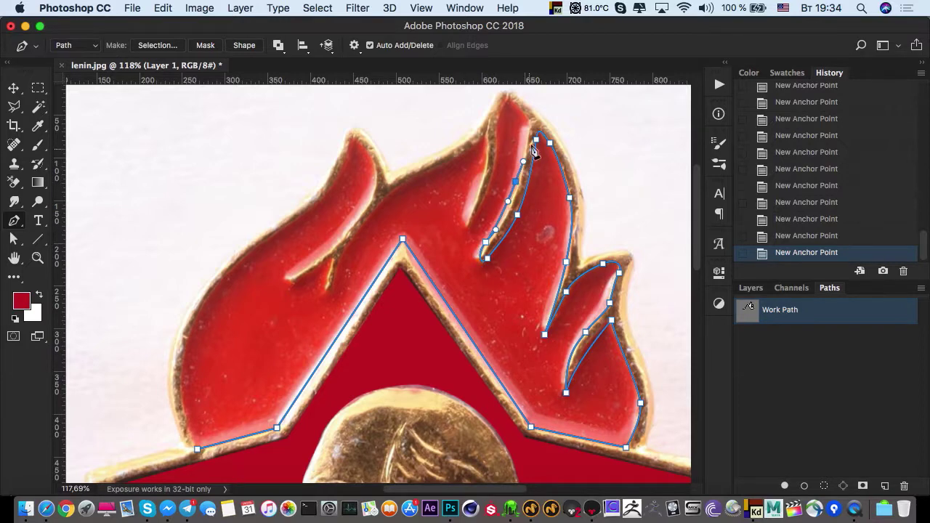
left_click_drag(525, 130, 529, 125)
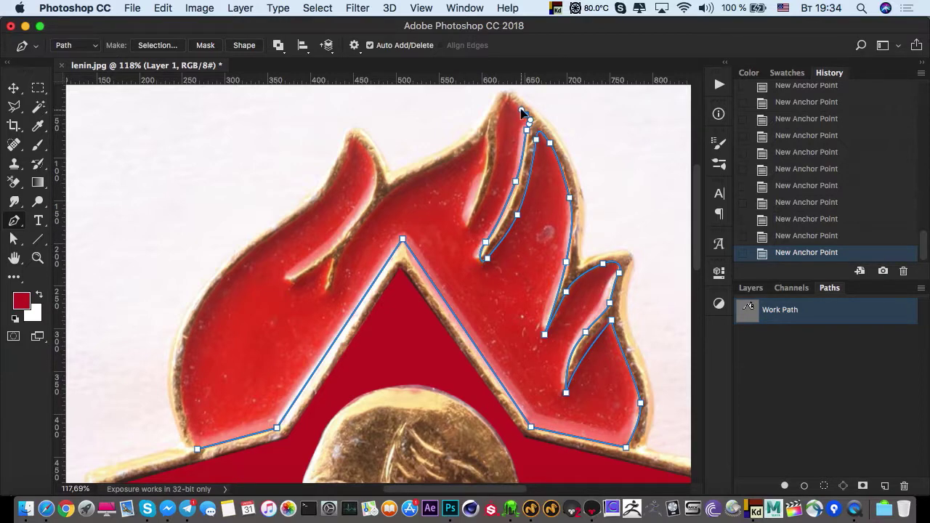
left_click(507, 98)
left_click_drag(492, 180, 488, 194)
left_click(468, 228)
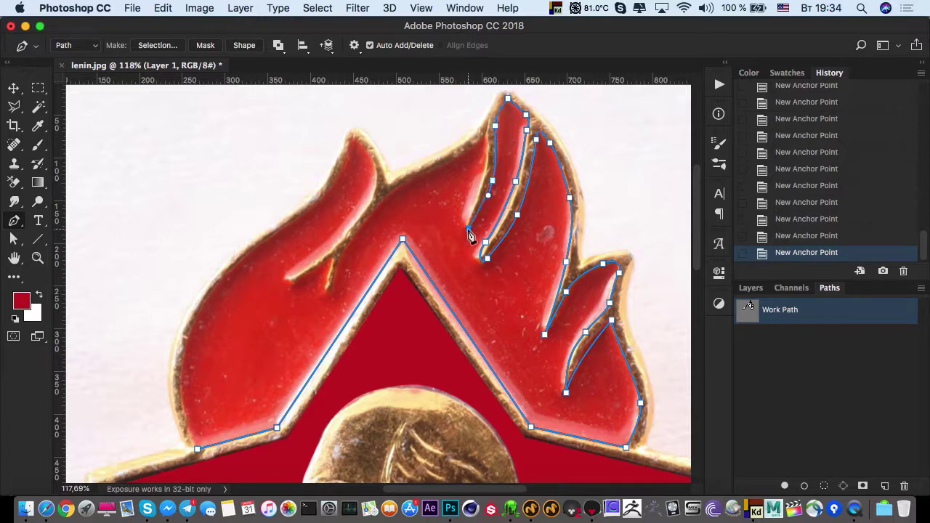
Extend the path along the flame's central upper edge, around the forked gold ridge, and up to the left tongue's tip
left_click(485, 130)
left_click_drag(454, 159, 385, 200)
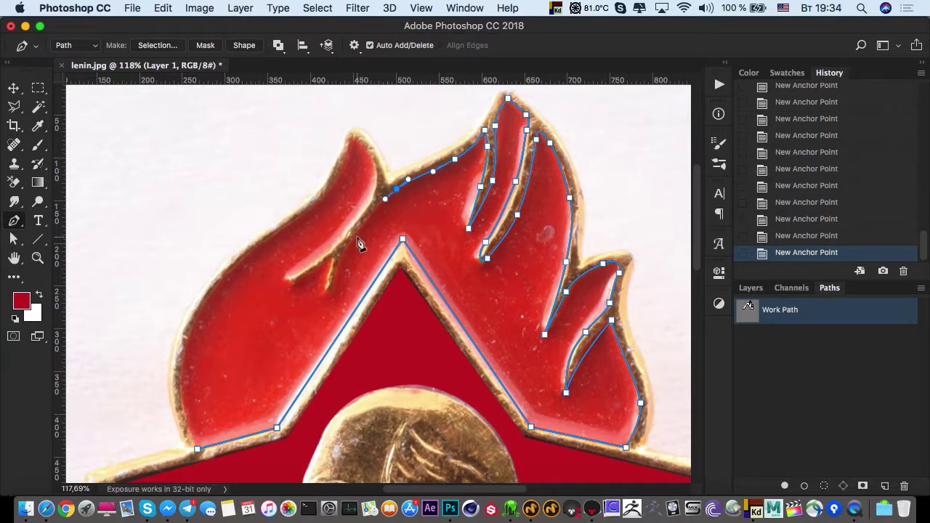
left_click_drag(357, 238, 350, 249)
left_click_drag(331, 288, 315, 262)
left_click_drag(350, 224, 346, 155)
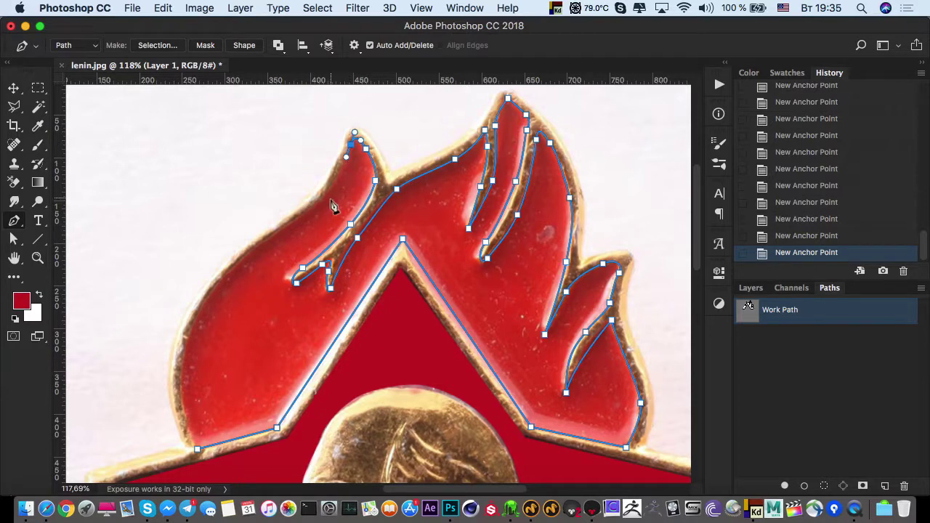
Trace the flame's outer left edge down to the star and close the path at its starting point
left_click_drag(320, 203, 304, 218)
left_click_drag(247, 258, 225, 274)
left_click_drag(192, 329, 182, 358)
left_click_drag(181, 404, 185, 422)
left_click(197, 449)
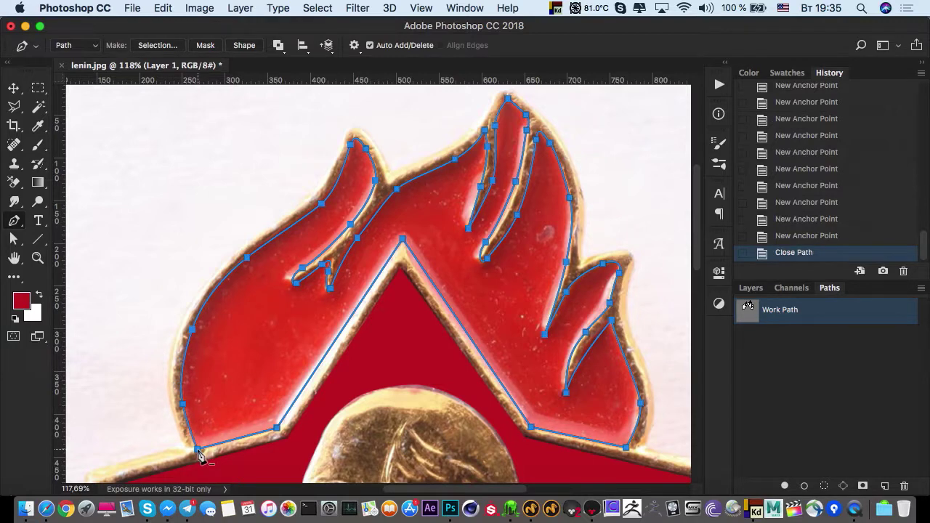
left_click_drag(247, 389, 230, 373)
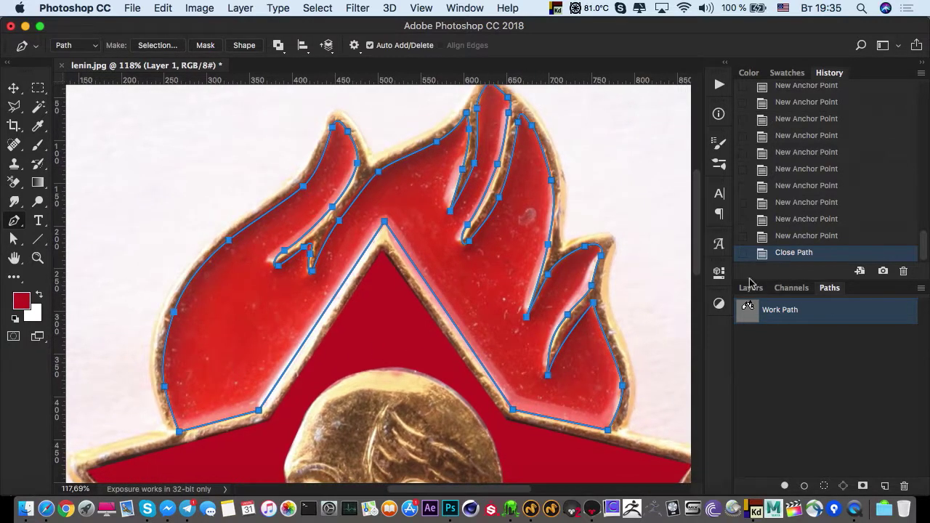
Nudge the flame path's anchor point above the star's top tip five steps down and two steps left
left_click(14, 239)
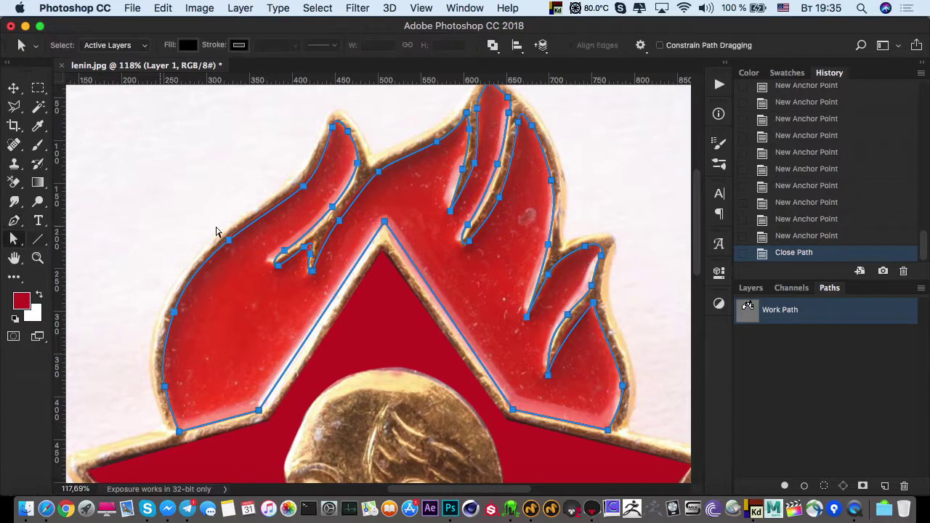
left_click_drag(369, 211, 408, 238)
key("Down")
key("Down")
key("Down")
key("Down")
key("Down")
key("Left")
key("Left")
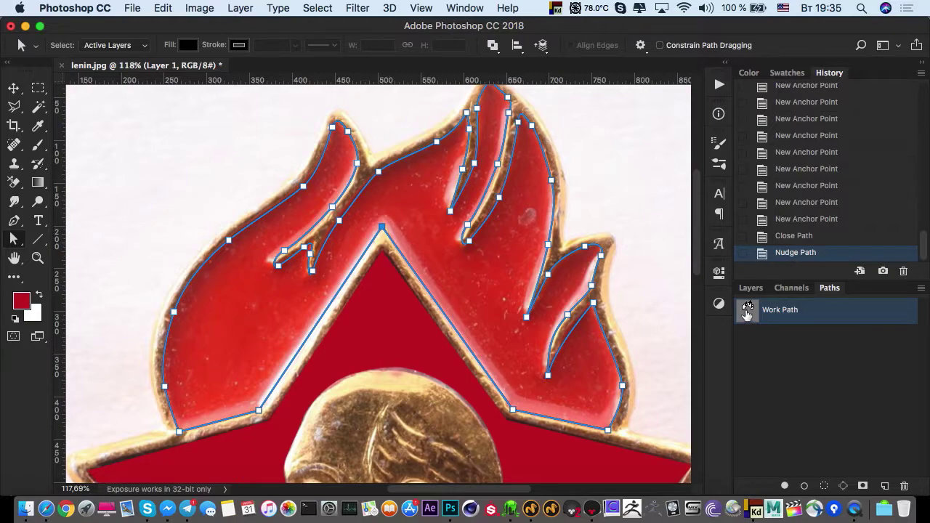
Load the flame path as a selection and fill it on a new layer with bright red sampled from the photo
left_click(747, 311, "ctrl")
left_click(750, 290)
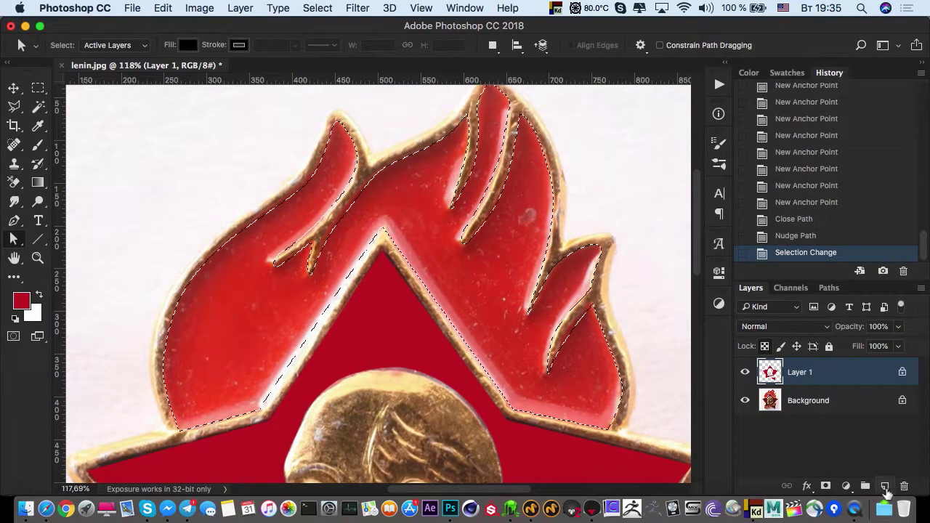
left_click(885, 487)
left_click(38, 145)
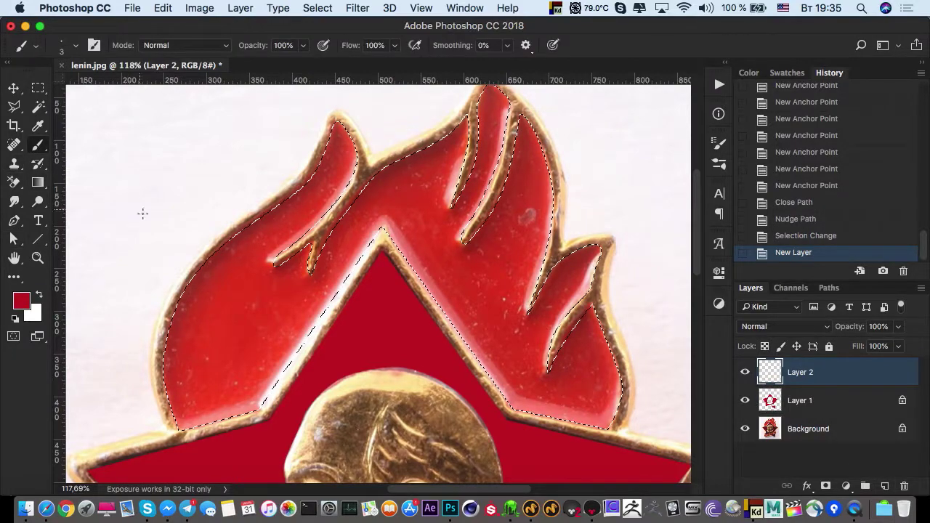
scroll(247, 289, "down", 5)
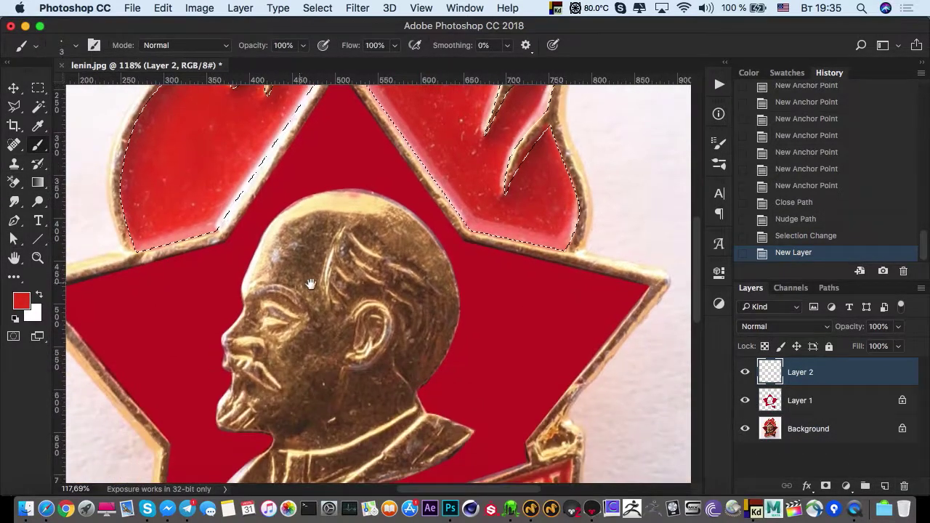
scroll(257, 293, "up", 3)
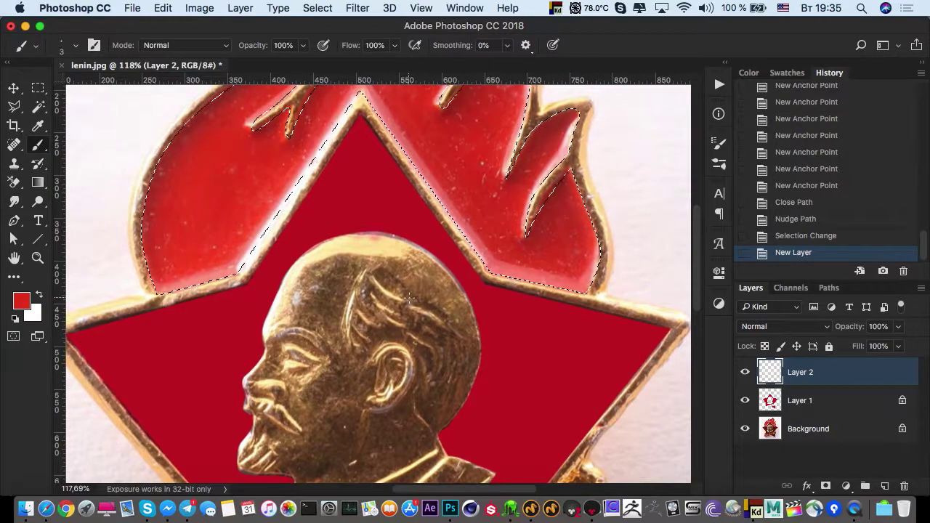
key("alt+BackSpace")
key("super+d")
Add a new empty layer above the flame fill for work on the ribbon
key("z")
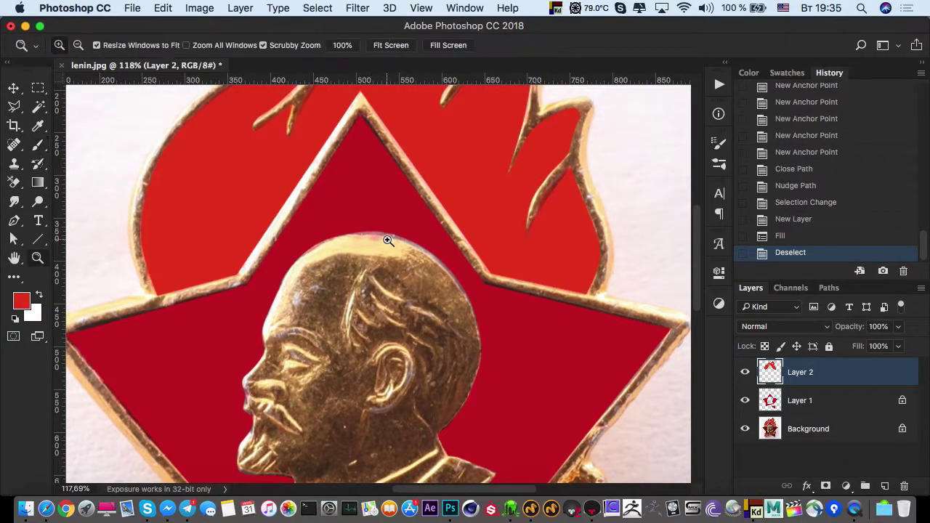
key("super+0")
key("b")
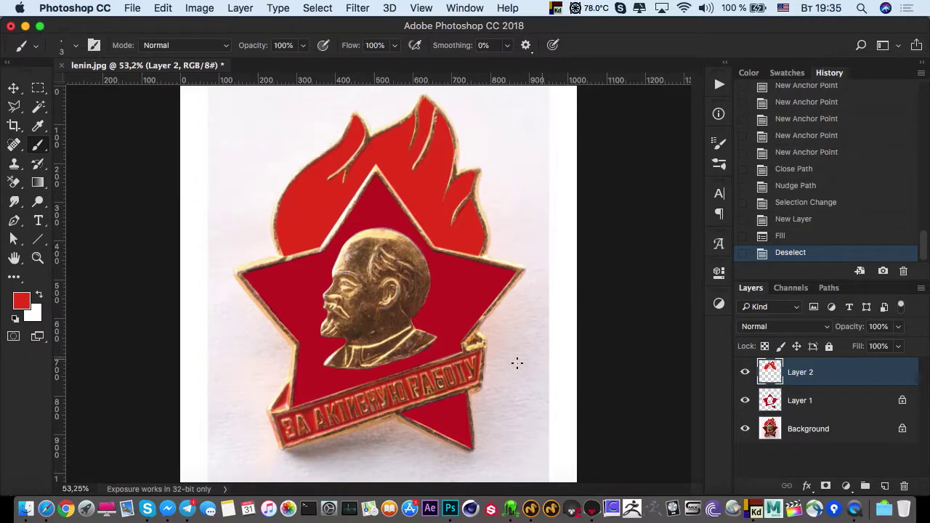
key("z")
left_click_drag(363, 421, 458, 409)
key("b")
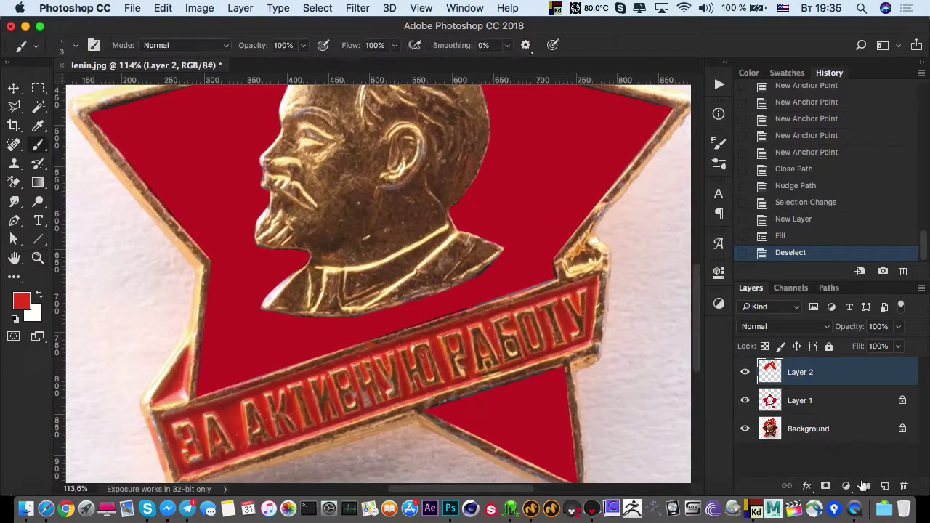
left_click(884, 486)
Outline the ribbon's red face corner to corner, inside its gold frame, with a Polygonal Lasso selection
left_click_drag(503, 341, 498, 253)
key("z")
left_click_drag(427, 342, 441, 342)
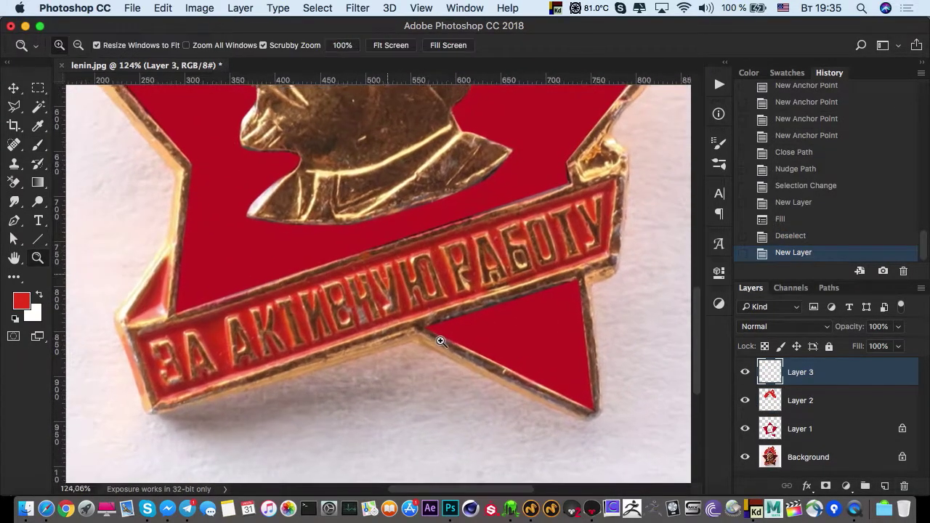
key("b")
left_click(18, 107)
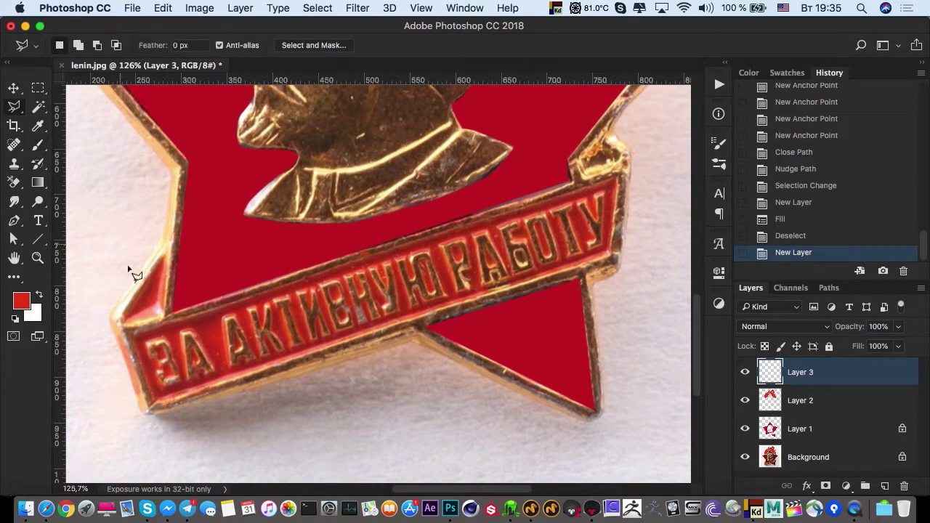
left_click(133, 339)
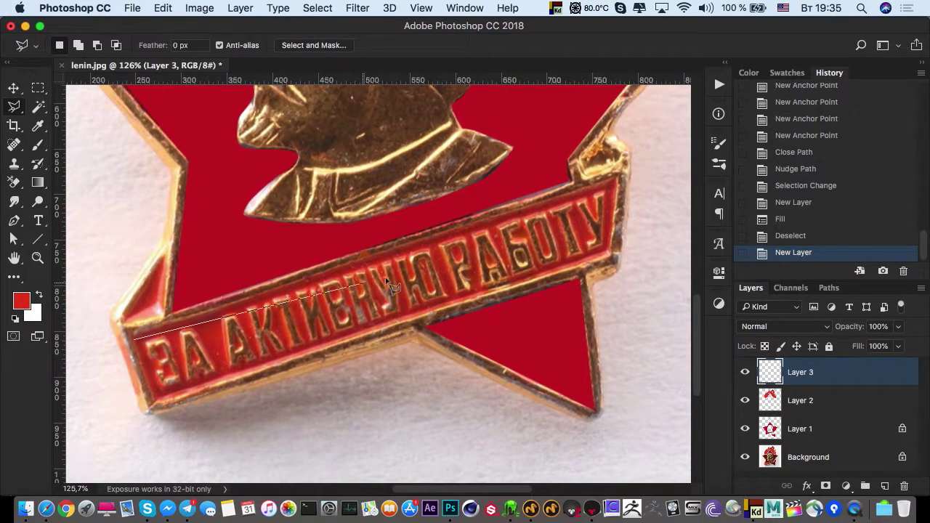
left_click(619, 177)
left_click(609, 254)
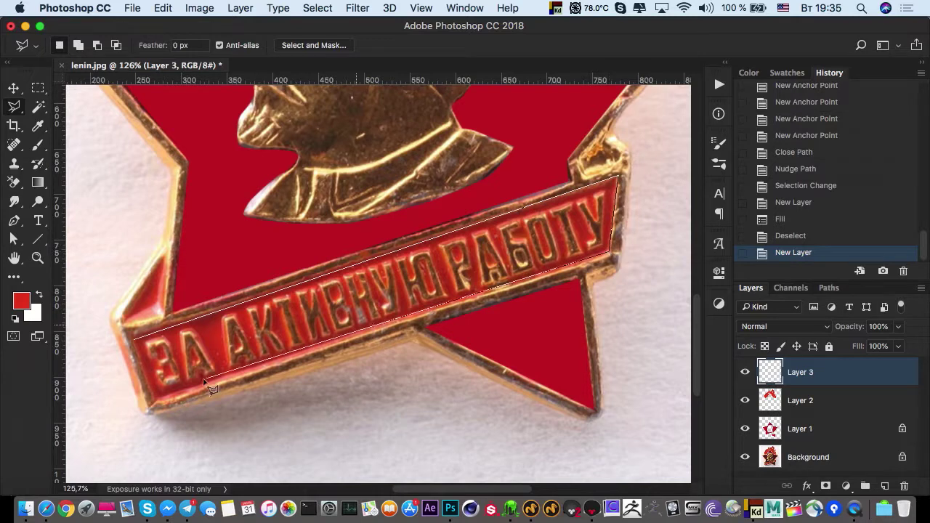
double_click(155, 401)
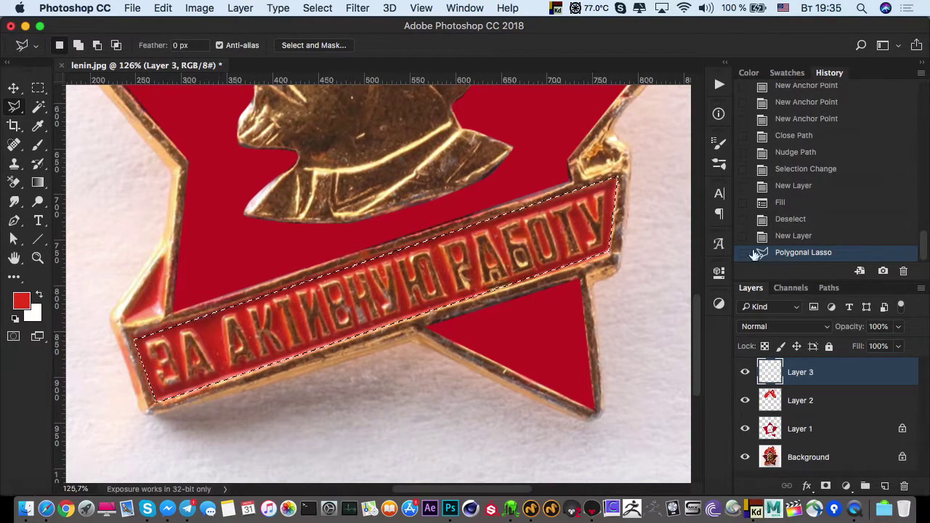
Fill the ribbon selection with the bright red on Layer 2, and hide Layer 3 and Layer 2
left_click(775, 398)
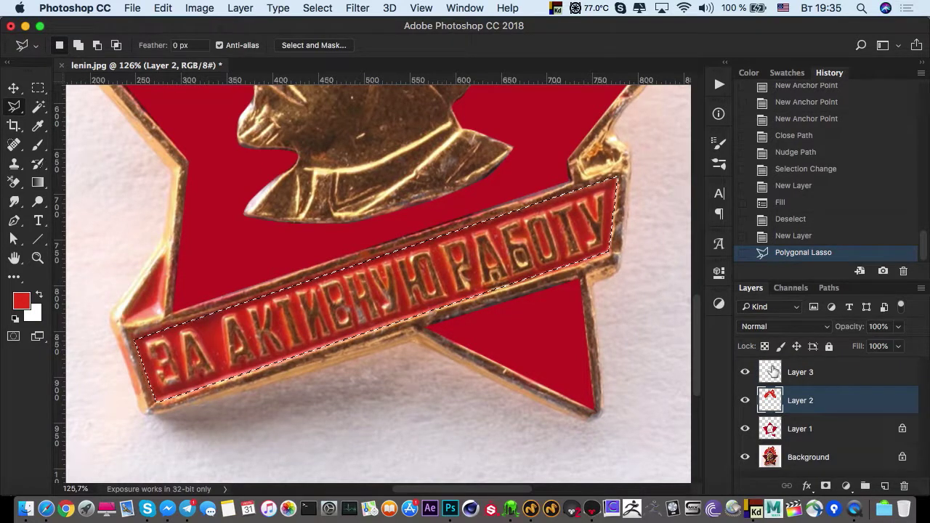
key("alt+BackSpace")
key("super+d")
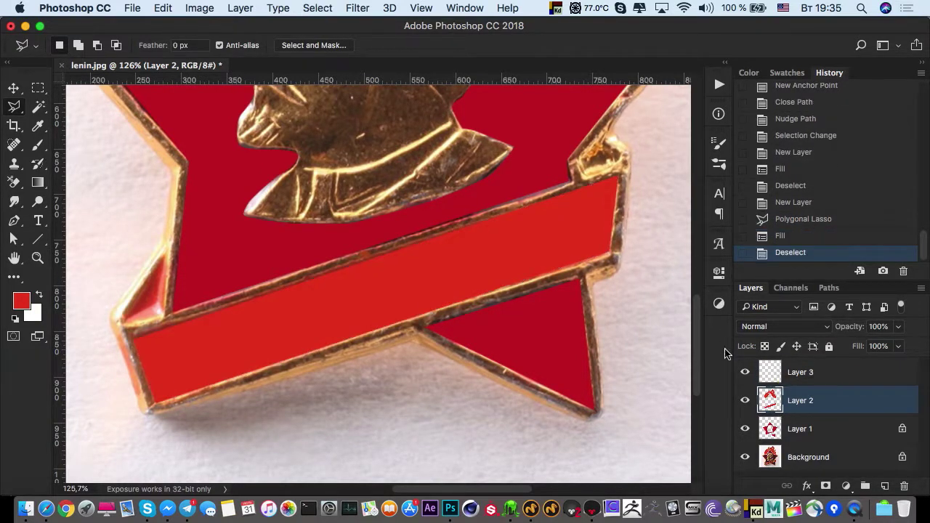
left_click(745, 373)
left_click(745, 401)
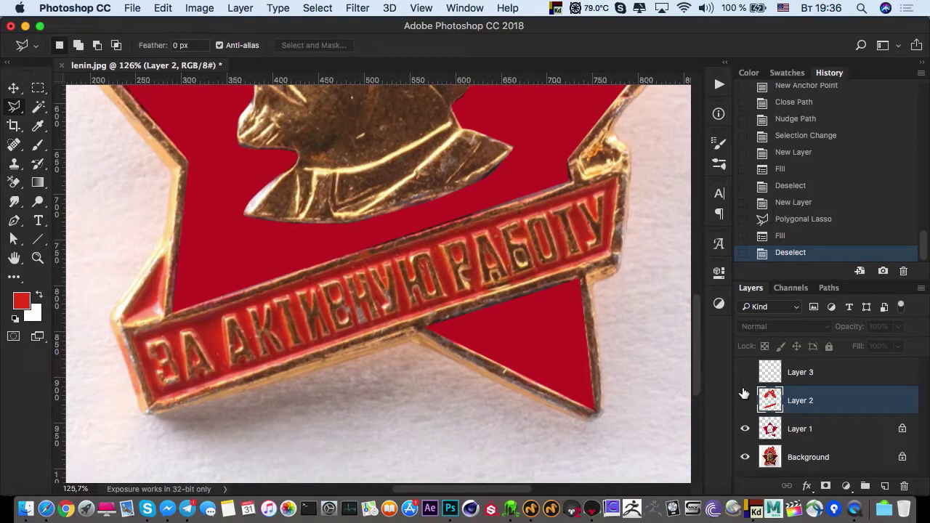
Select the red area around the ribbon's lettering on the Background layer using the Magic Wand with a tolerance of 55
left_click(38, 108)
left_click(214, 338)
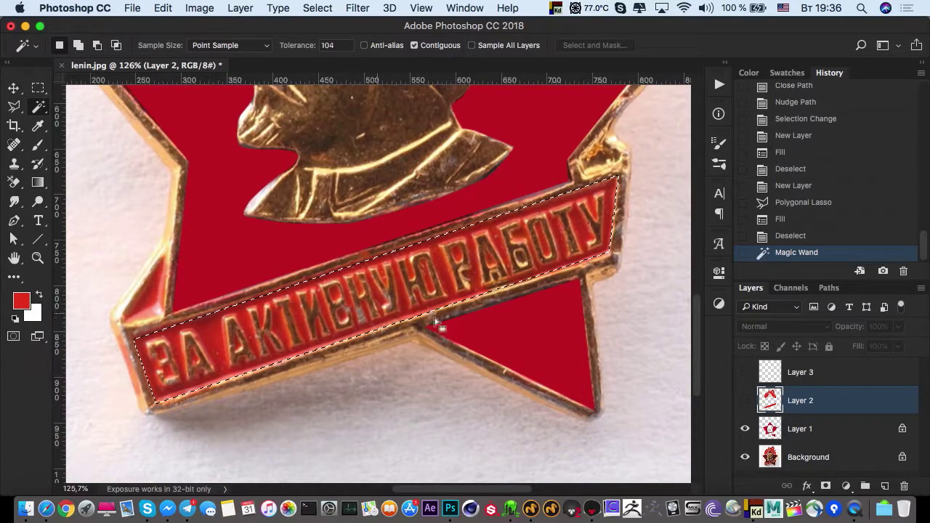
left_click(774, 457)
left_click(429, 251)
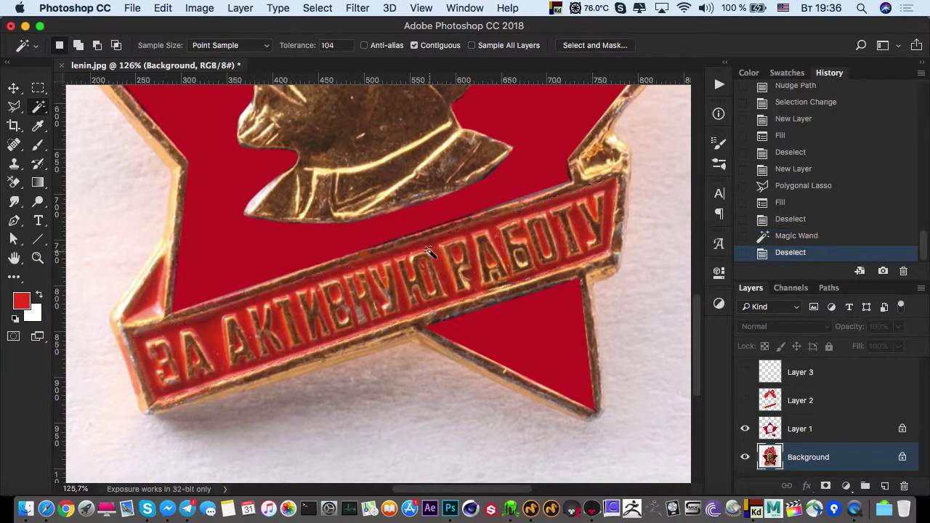
left_click(427, 249)
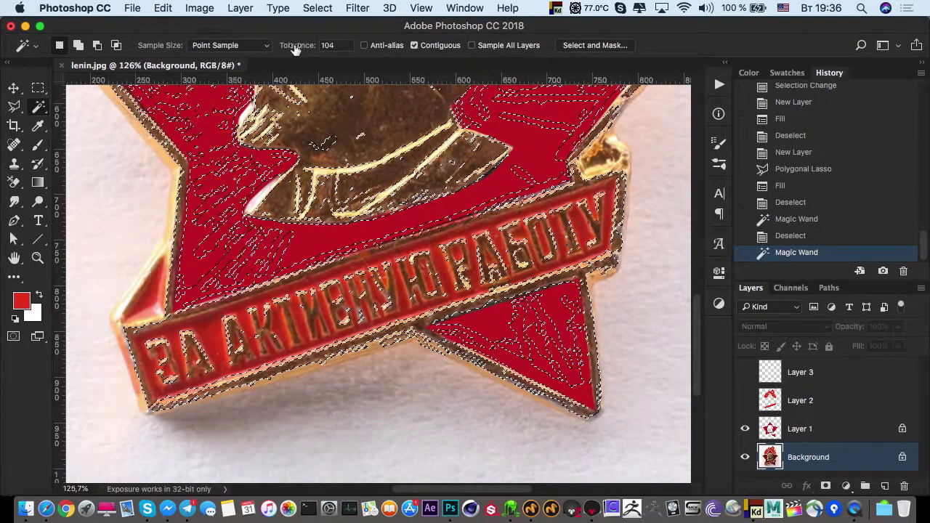
left_click_drag(313, 50, 297, 53)
left_click(291, 295)
left_click(292, 295)
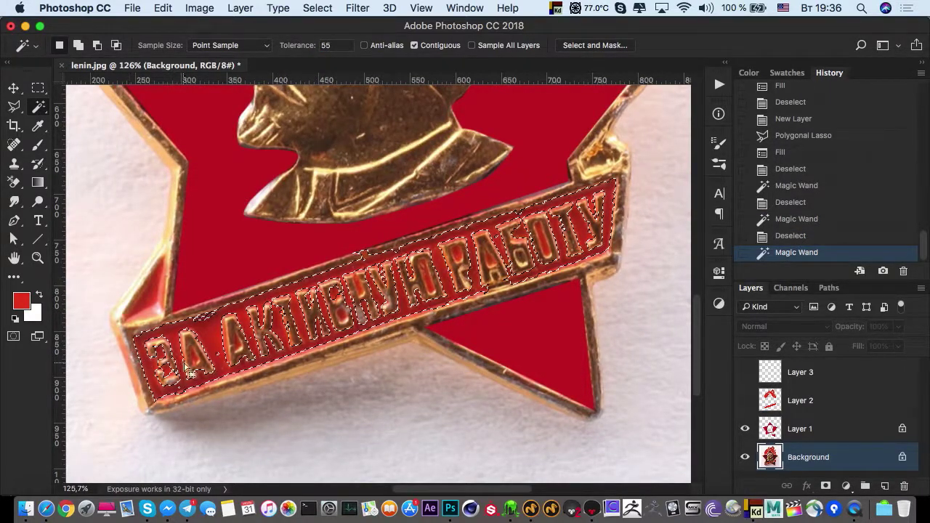
Refine the lettering selection in Select and Mask with an edge radius of 1 px and a feather of 0 px
left_click(590, 45)
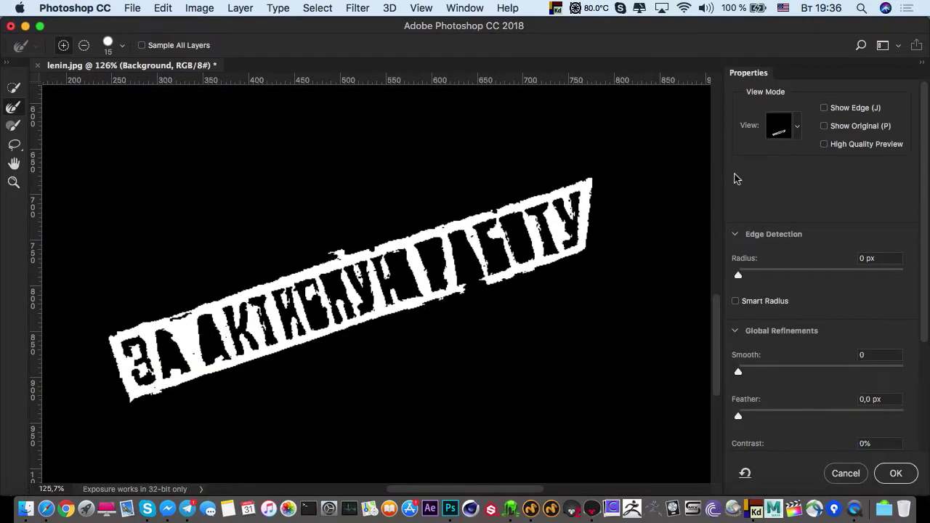
left_click_drag(738, 274, 745, 275)
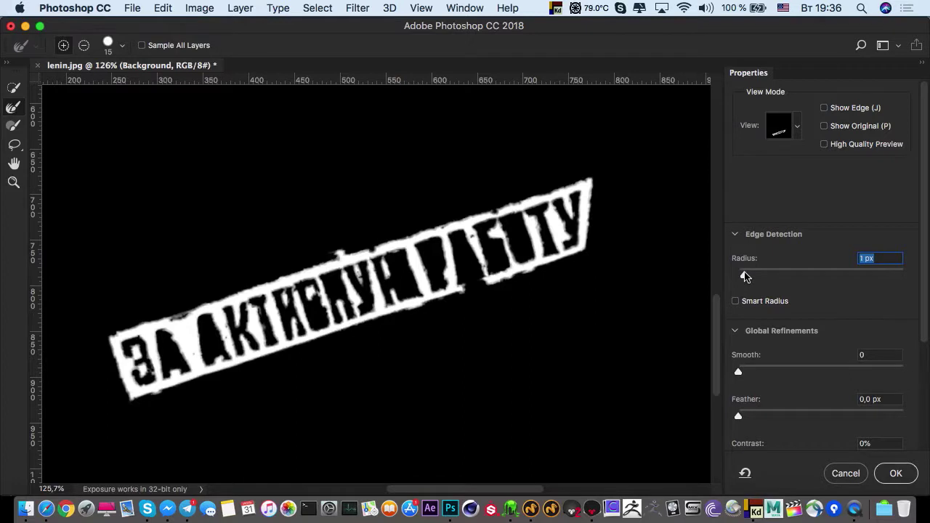
mouse_move(740, 417)
left_mouse_down()
mouse_move(749, 419)
mouse_move(742, 415)
left_mouse_up()
left_click(738, 372)
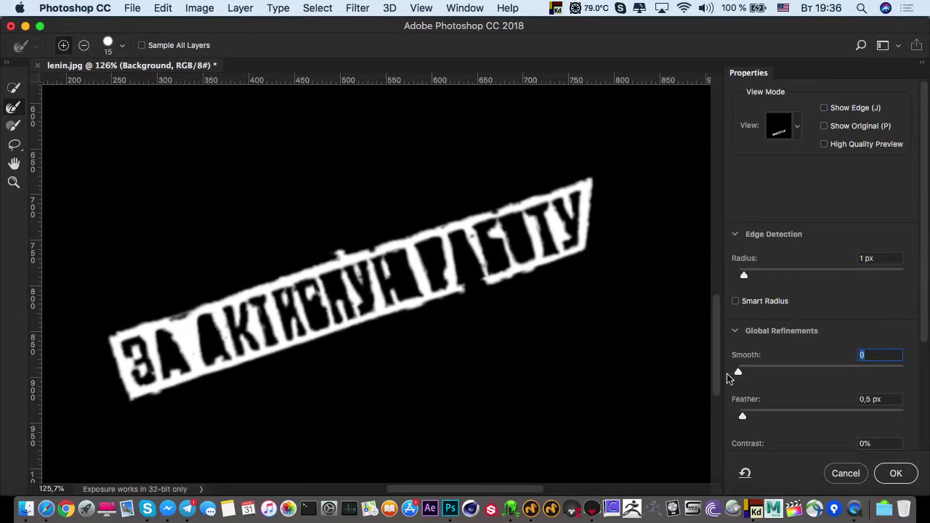
left_click(748, 276)
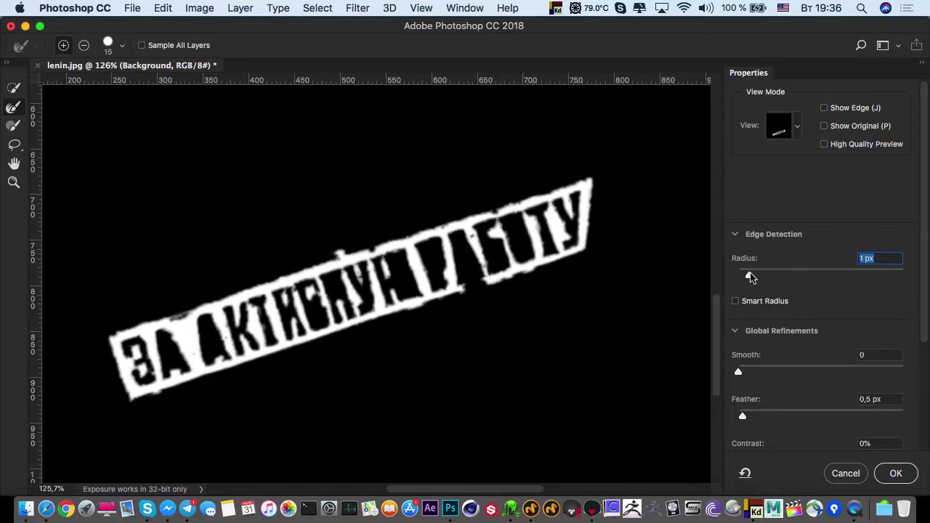
left_click_drag(742, 414, 734, 423)
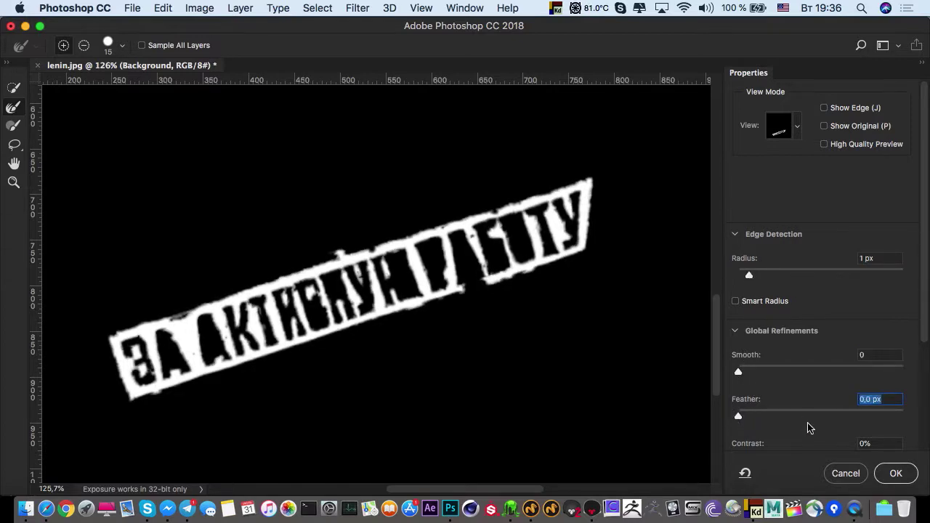
left_click(890, 474)
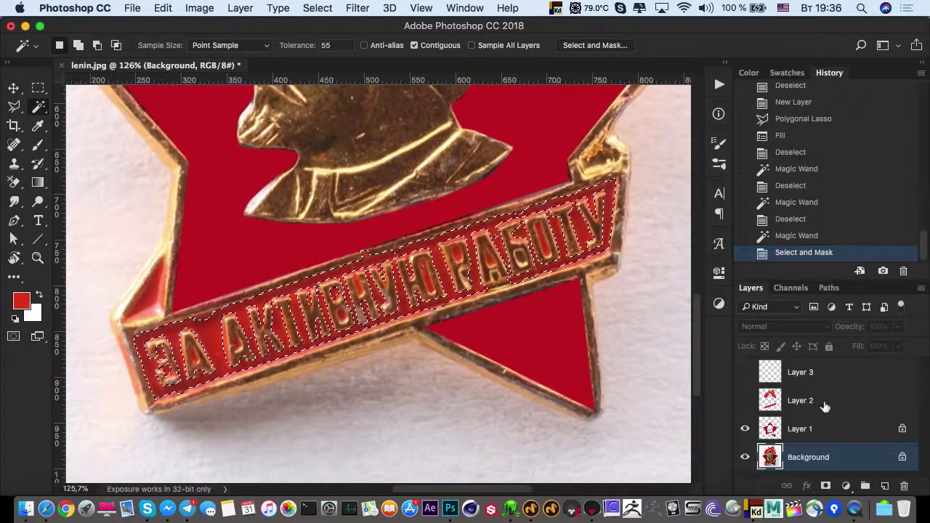
Copy the selected red ribbon area from Layer 2 to its own layer and show only that copy
left_click(745, 400)
left_click(754, 399)
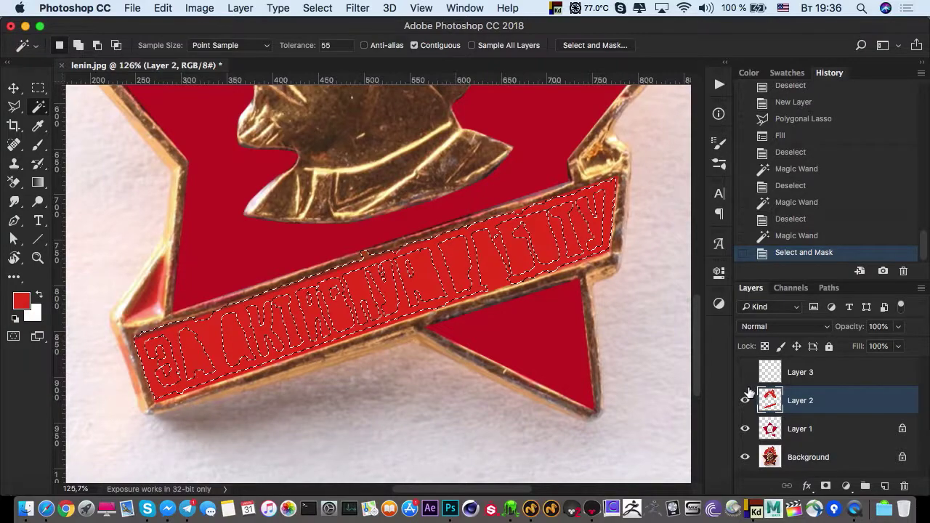
key("super+j")
left_click(744, 429)
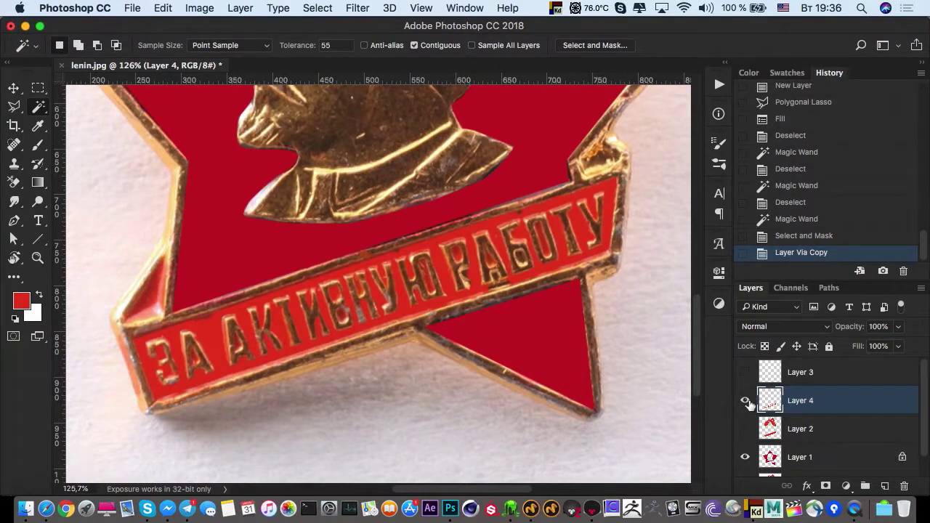
left_click(745, 400, "alt")
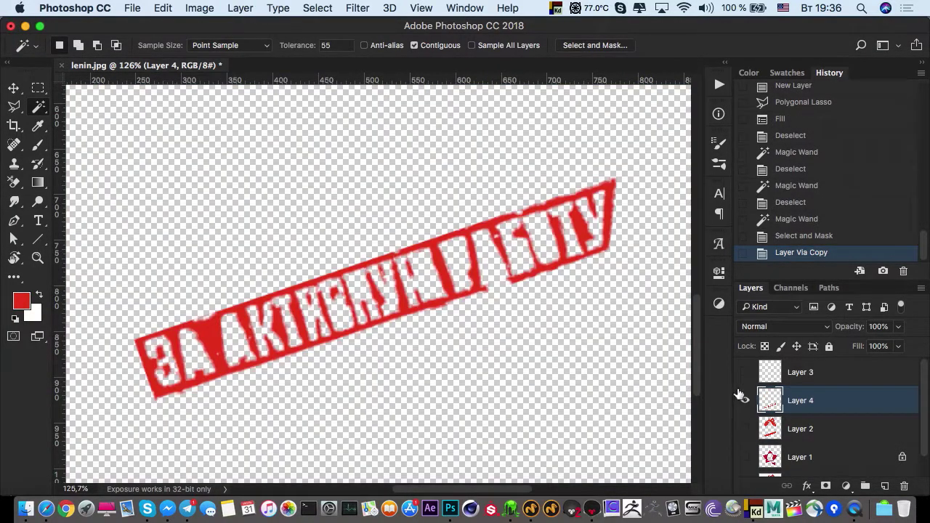
Paint straight red strokes with a size 7 brush along the ribbon's lower border to close its gaps
key("b")
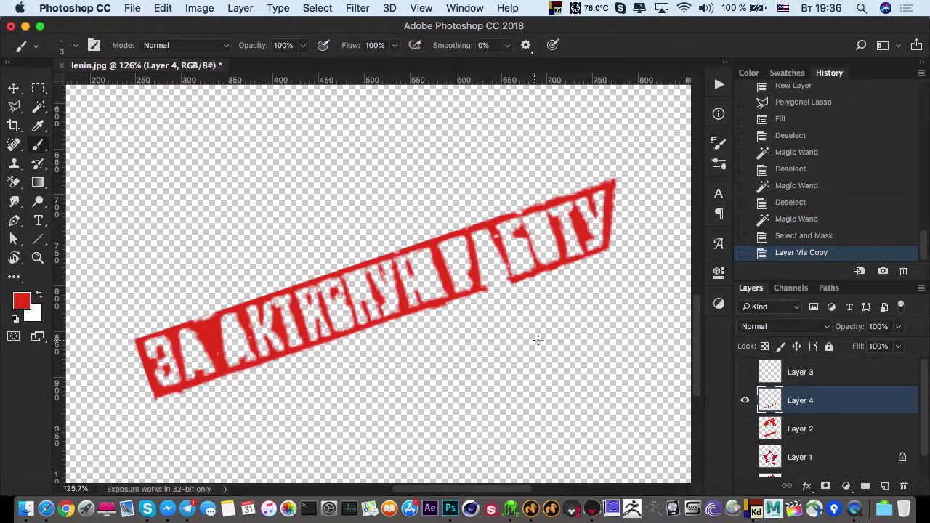
mouse_move(484, 326)
left_mouse_down("super")
mouse_move(517, 303)
mouse_move(533, 246)
mouse_move(519, 264)
left_mouse_up("super")
left_click(536, 260)
left_click(449, 285, "shift")
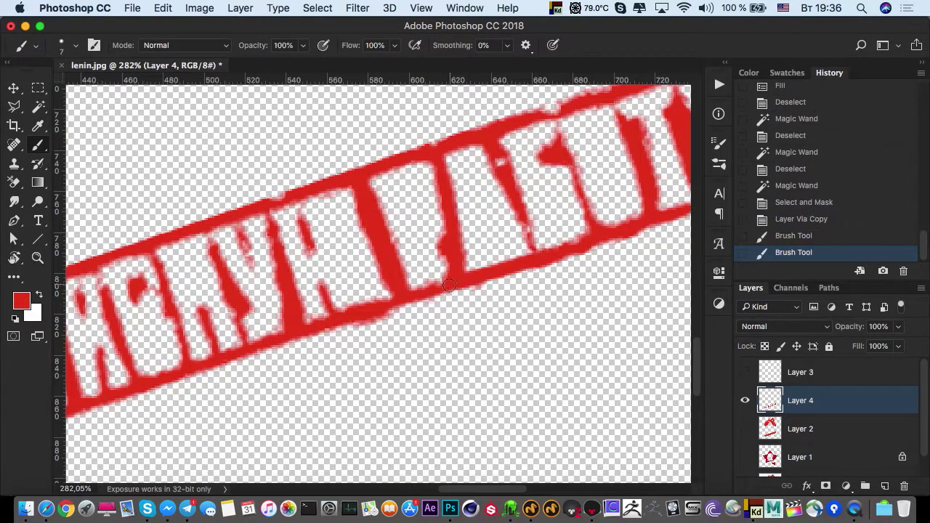
left_click(379, 311, "shift")
mouse_move(333, 334)
left_mouse_down("super")
mouse_move(276, 339)
mouse_move(351, 296)
left_mouse_up("super")
left_click_drag(256, 335, 294, 334, "super")
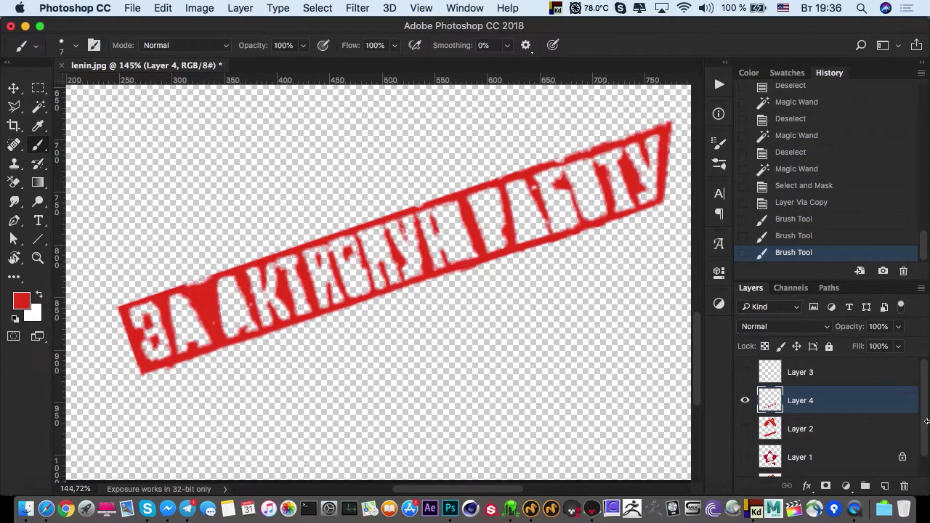
Show the Background photo beneath the red ribbon copy and lock the transparent pixels of Layer 4
left_click_drag(784, 281, 784, 231)
left_click(744, 435)
left_click(744, 350)
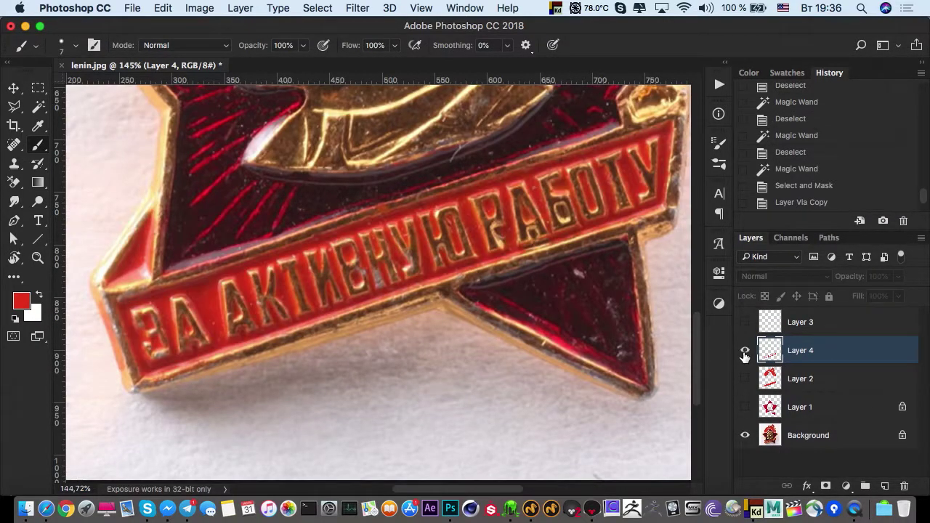
left_click(745, 351)
left_click(765, 296)
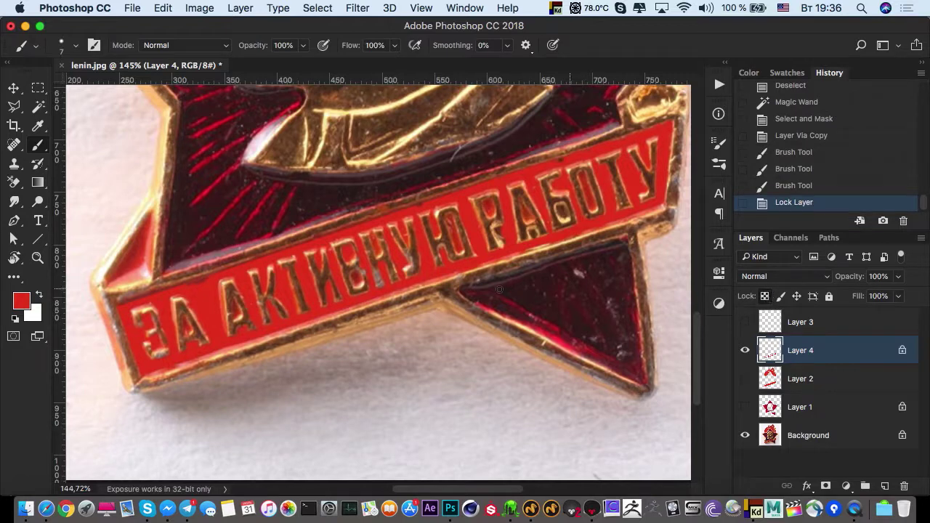
Set the foreground colour to bright magenta and fill the locked ribbon shape on Layer 4 with it
left_click(38, 295)
left_click(21, 301)
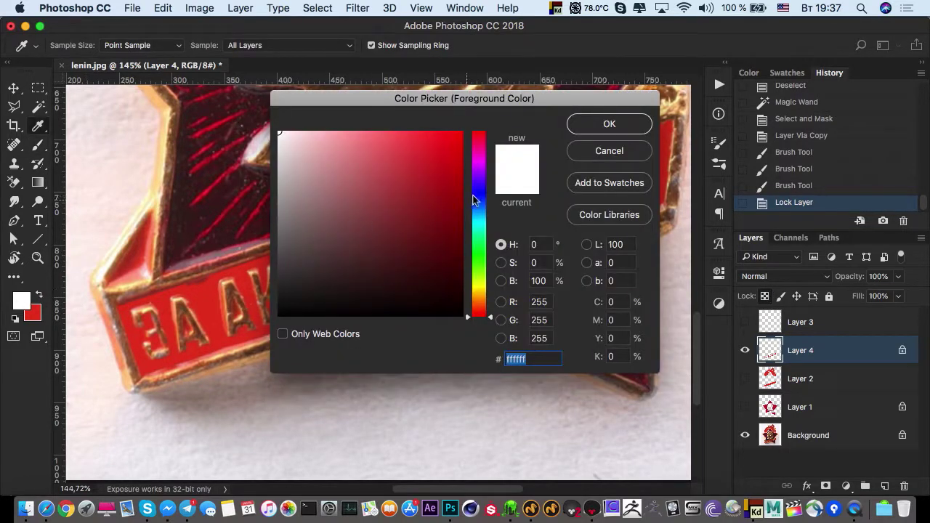
left_click(486, 164)
left_click_drag(444, 153, 485, 121)
left_click(606, 125)
key("b")
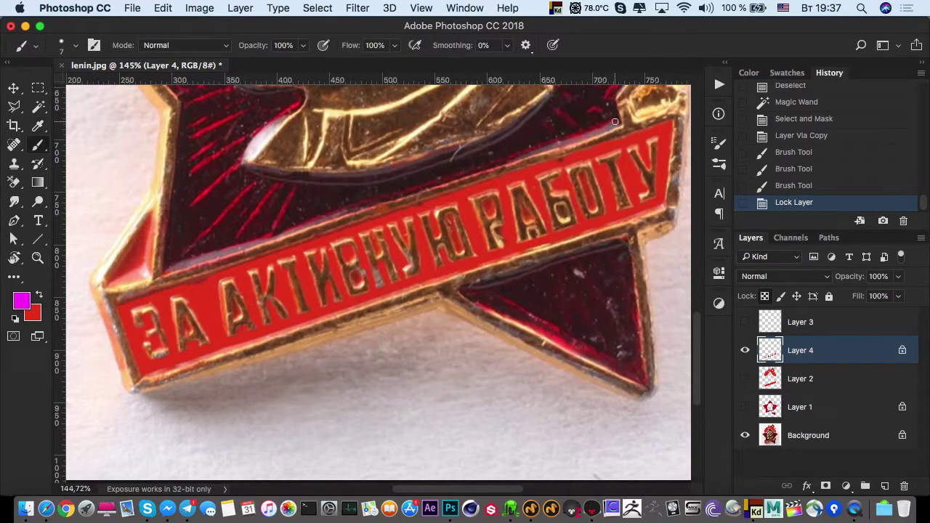
key("alt+BackSpace")
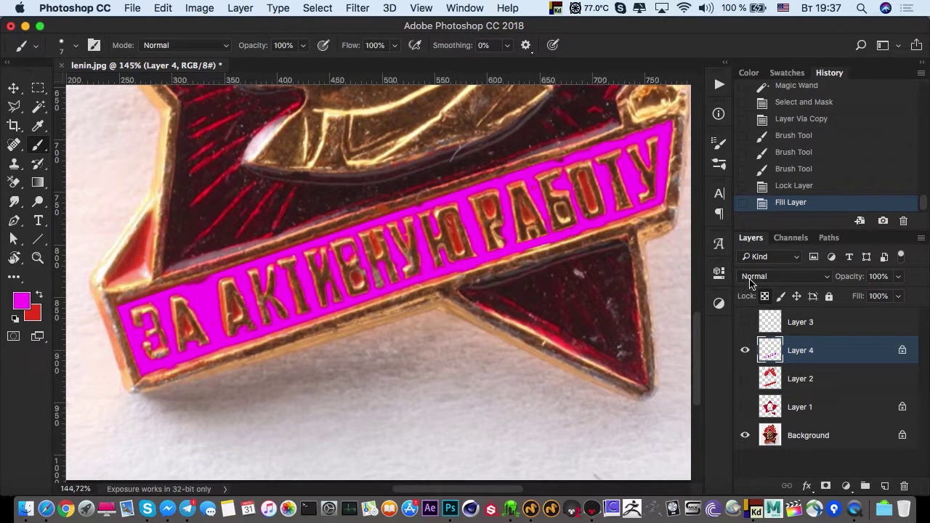
Unlock Layer 4's transparent pixels and paint the openings of the letters О and Б in РАБОТУ magenta with a size 7 brush
left_click(766, 295)
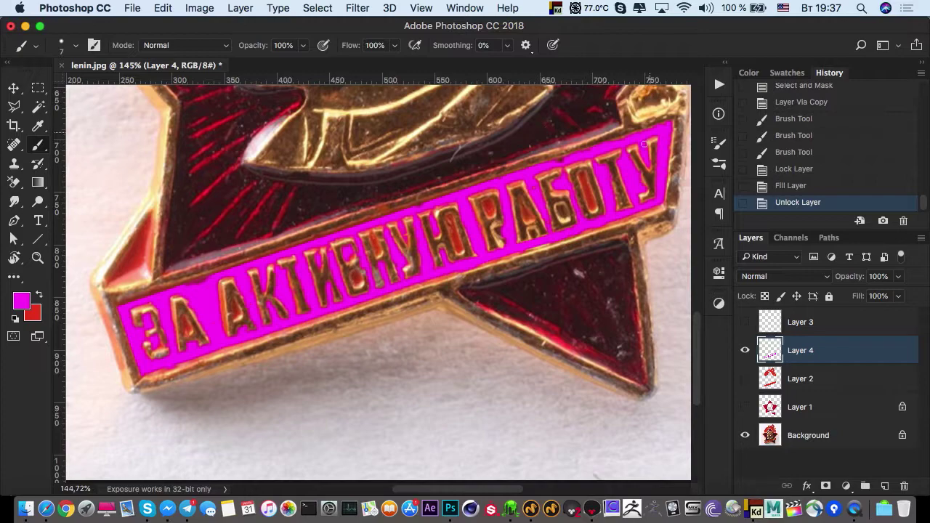
left_click_drag(574, 169, 633, 170, "super")
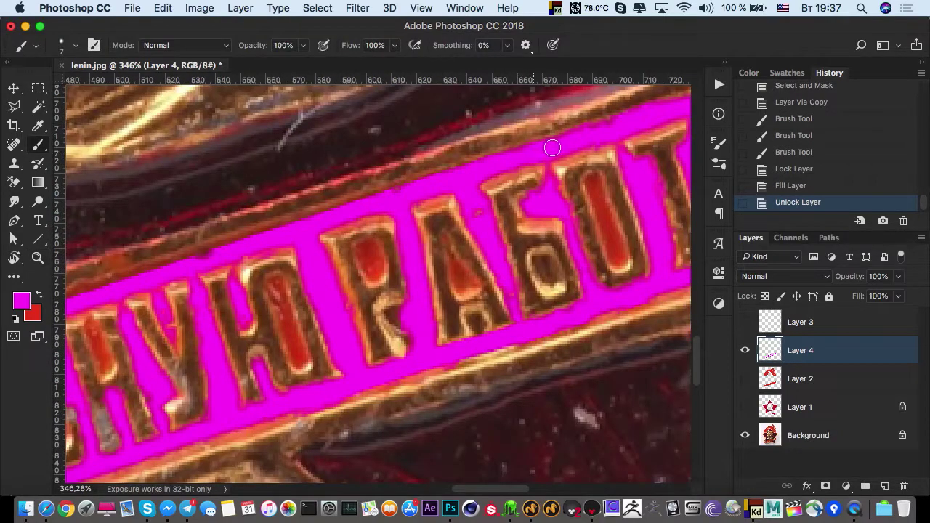
left_click_drag(552, 149, 560, 149)
left_click_drag(401, 208, 370, 208, "super")
left_click_drag(462, 215, 476, 217)
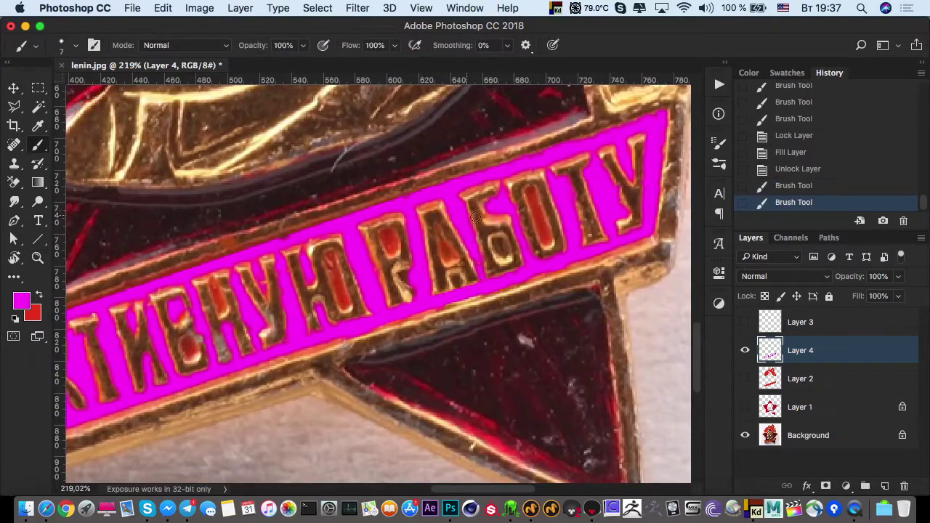
left_click_drag(536, 219, 569, 218, "super")
left_click(528, 173)
left_click(553, 252, "shift")
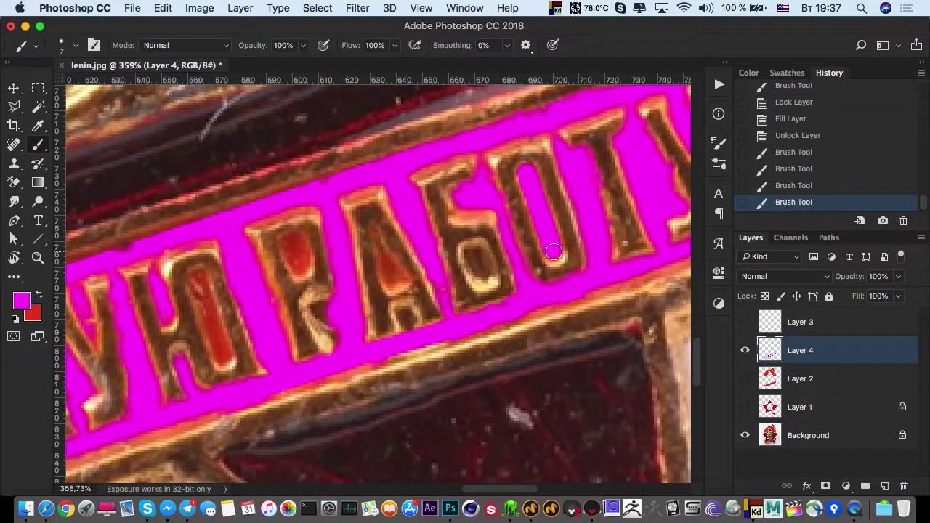
left_click_drag(473, 253, 477, 276)
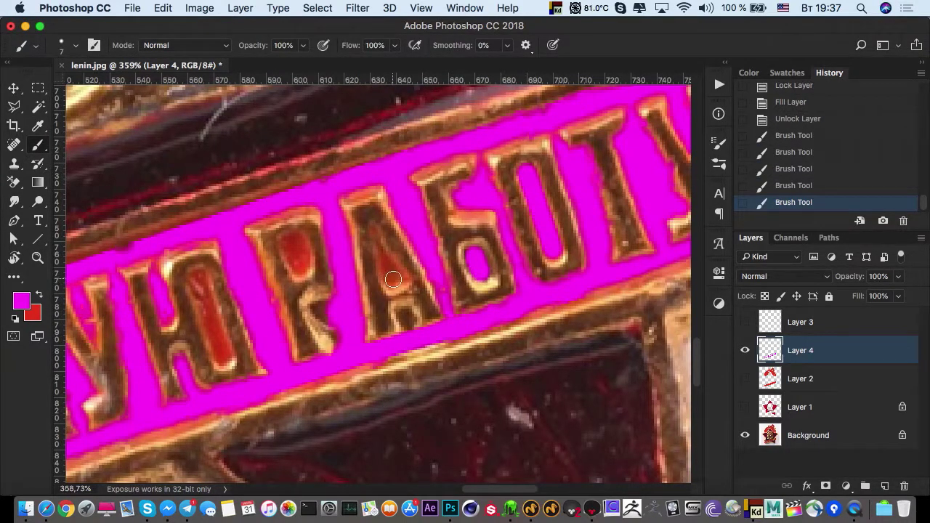
Paint the openings and lower gaps of the letters А and Р in РАБОТУ magenta with a size 4 brush
left_click_drag(394, 281, 390, 281, "ctrl+alt")
left_click(400, 278)
left_click(380, 248, "shift")
left_click_drag(409, 320, 409, 329)
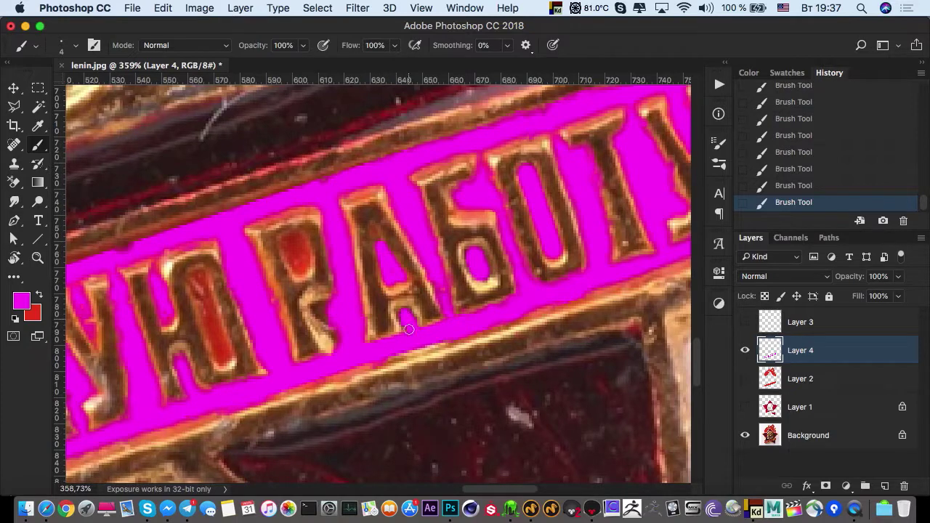
left_click_drag(303, 268, 291, 245)
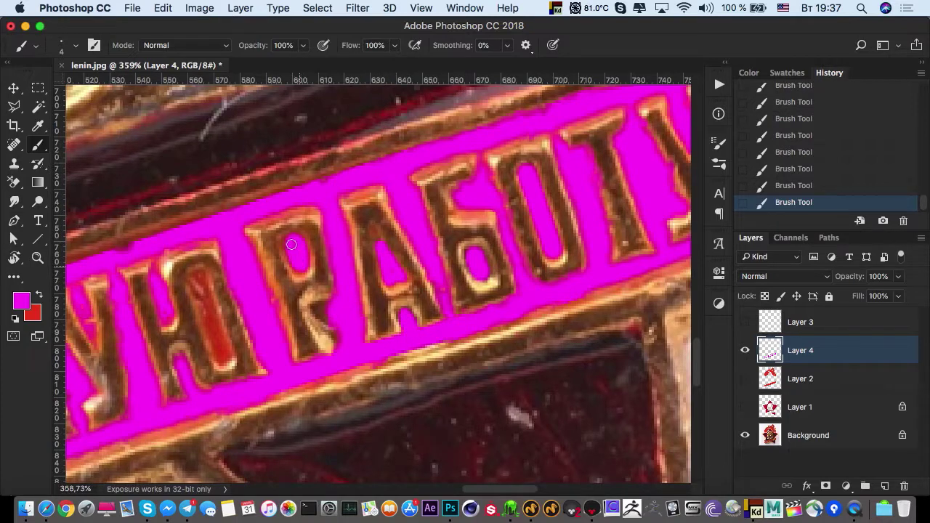
mouse_move(324, 318)
left_mouse_down()
mouse_move(321, 308)
mouse_move(347, 351)
left_mouse_up()
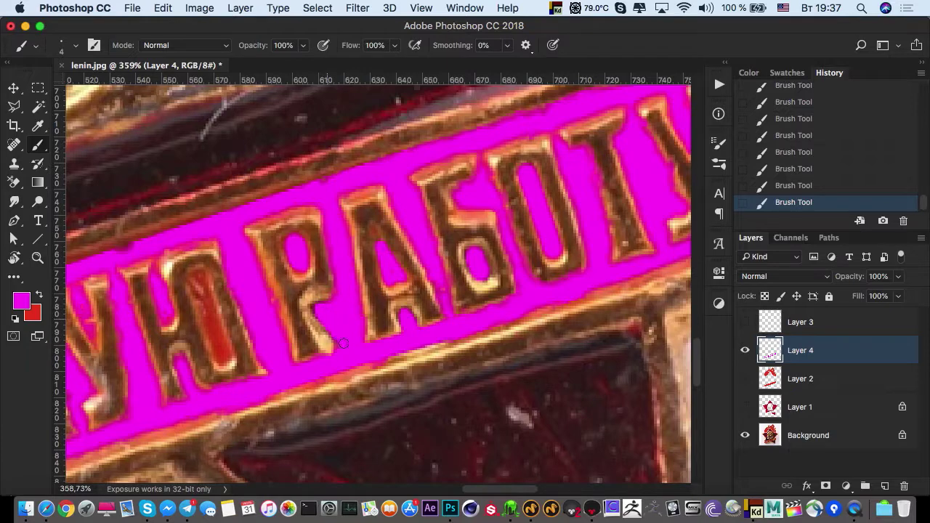
Cover the remaining red gaps inside the banner letters Ю, Н and В with magenta paint on Layer 4
mouse_move(218, 349)
left_mouse_down()
mouse_move(313, 309)
mouse_move(339, 319)
left_mouse_up()
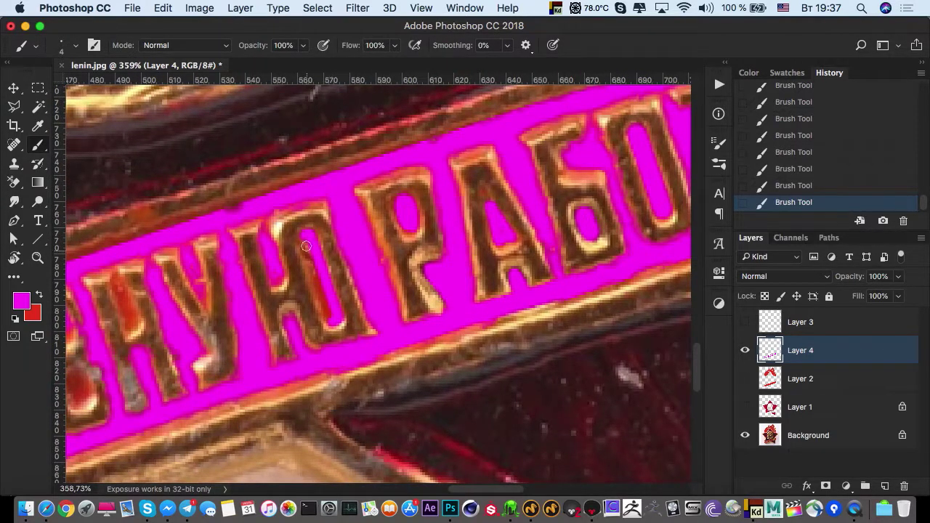
left_click_drag(306, 246, 304, 236)
left_click_drag(247, 353, 446, 270)
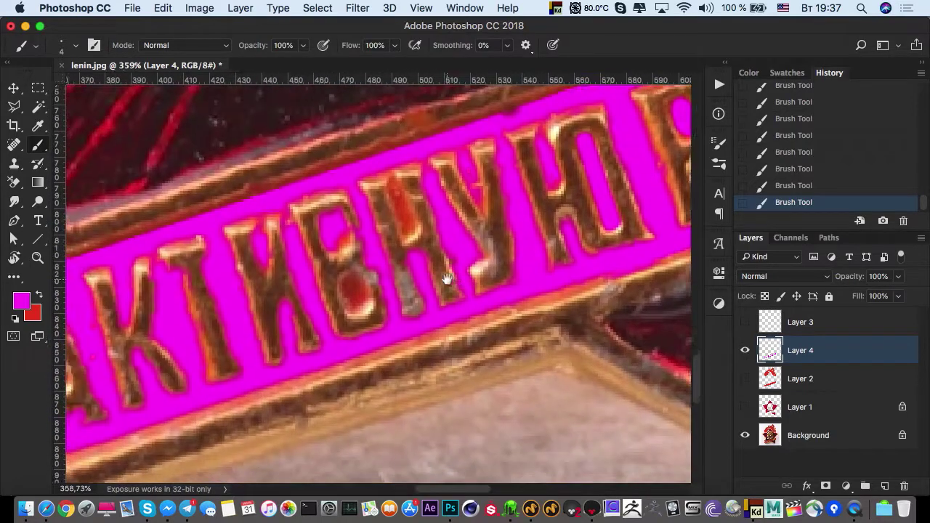
left_click_drag(402, 203, 389, 170)
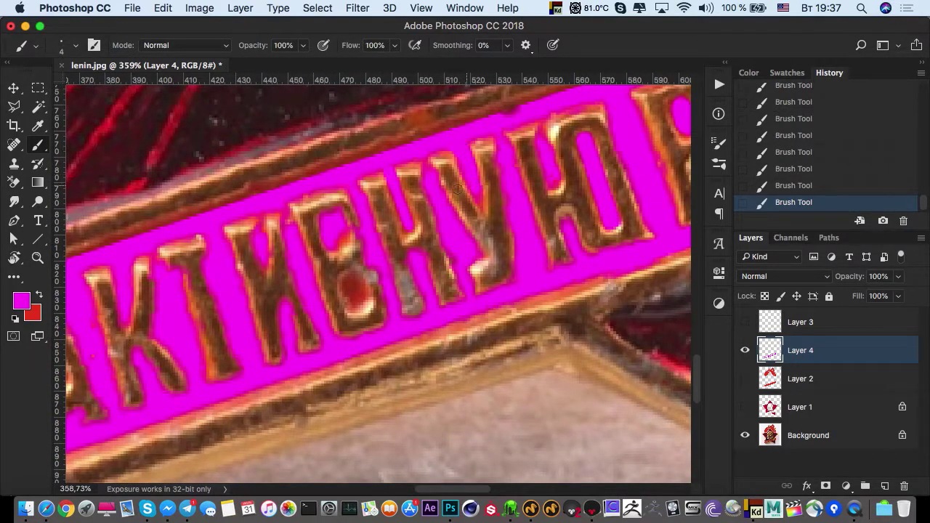
left_click_drag(352, 282, 351, 298)
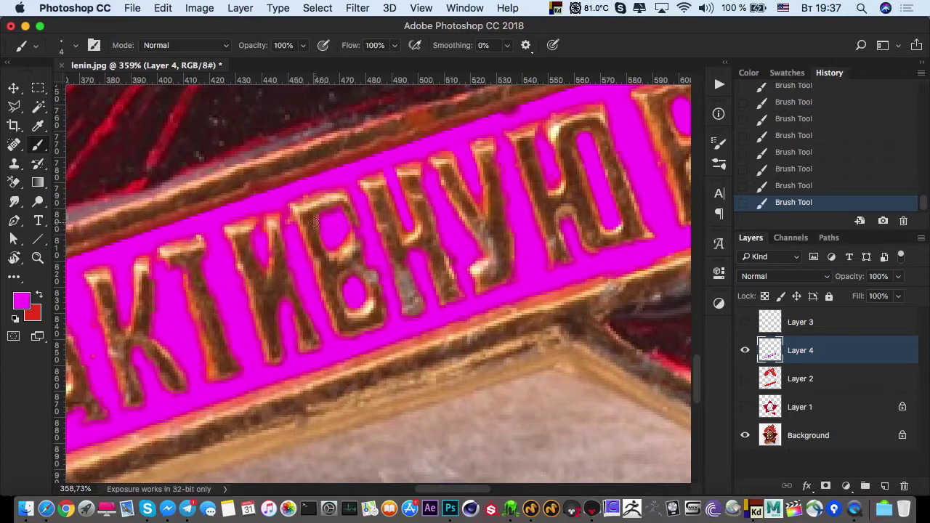
Trim the magenta around the upper opening of the letter В with a 5 px Eraser
left_click(11, 184)
left_click(51, 179)
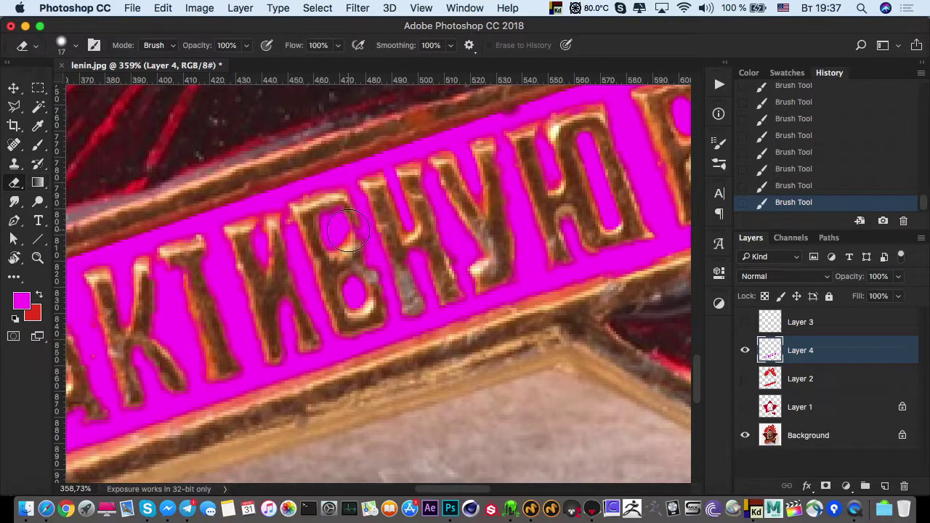
left_click_drag(347, 230, 330, 231, "ctrl+alt")
left_click(345, 199)
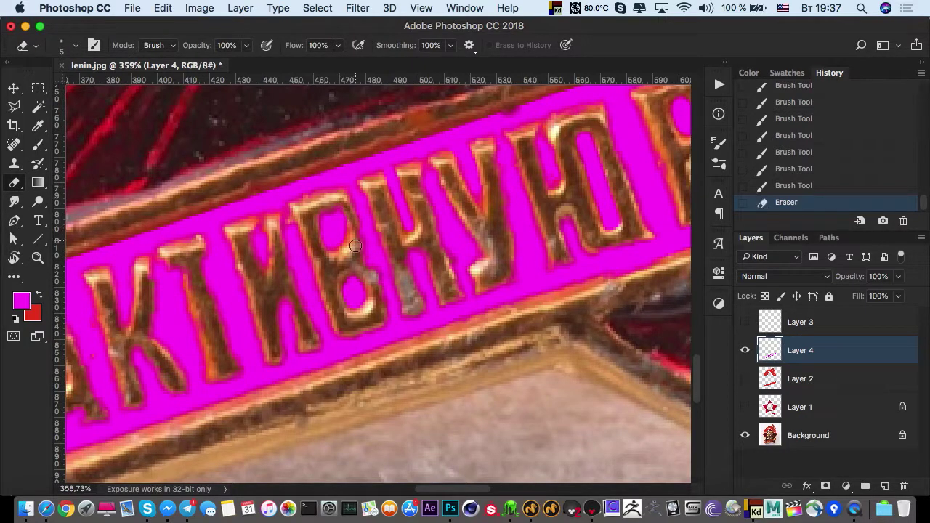
left_click(356, 230)
left_click(357, 242)
Fill the opening of the first А in АКТИВНУЮ with magenta and cover the red speck beside it
mouse_move(250, 301)
left_mouse_down()
mouse_move(338, 214)
mouse_move(469, 255)
left_mouse_up()
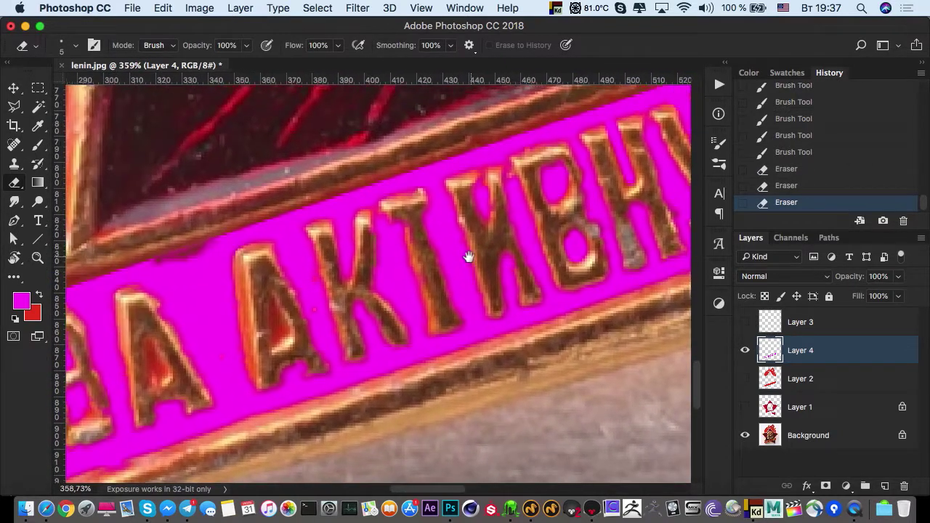
left_click(279, 327)
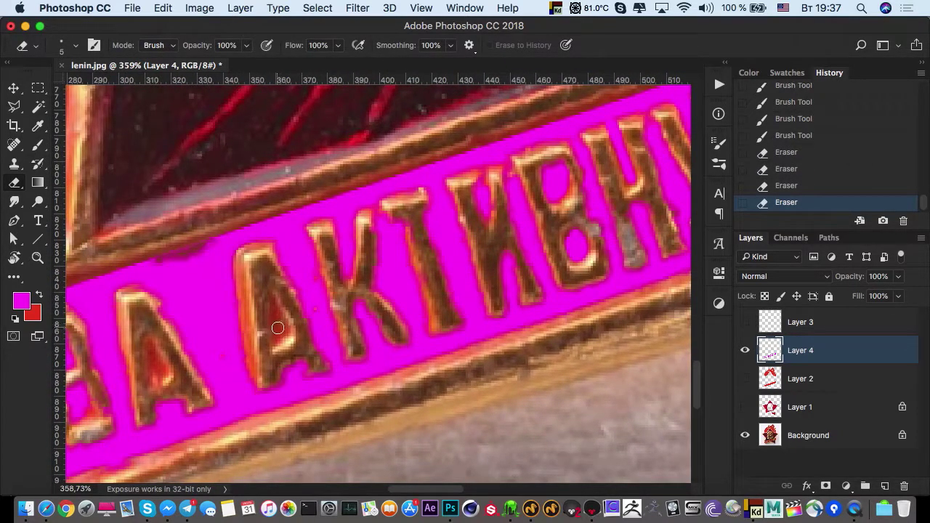
key("b")
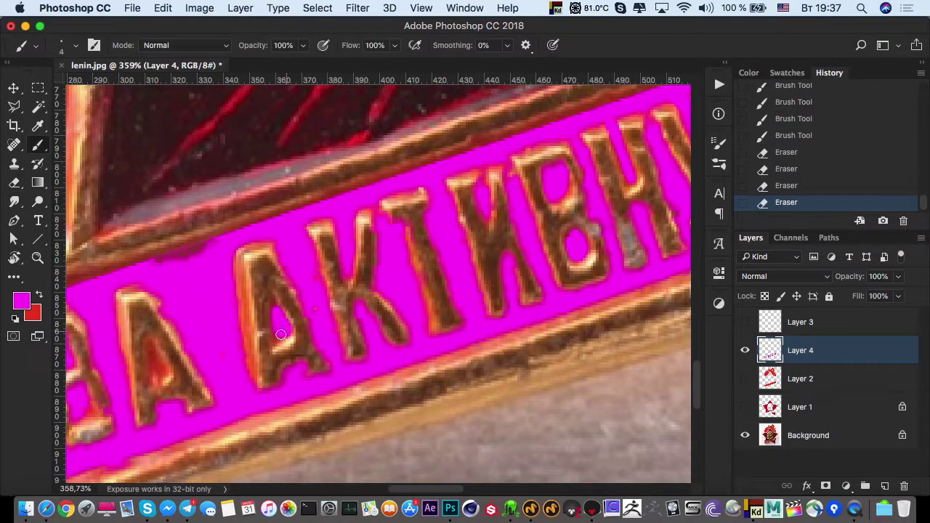
left_click(281, 334)
left_click_drag(316, 303, 306, 265)
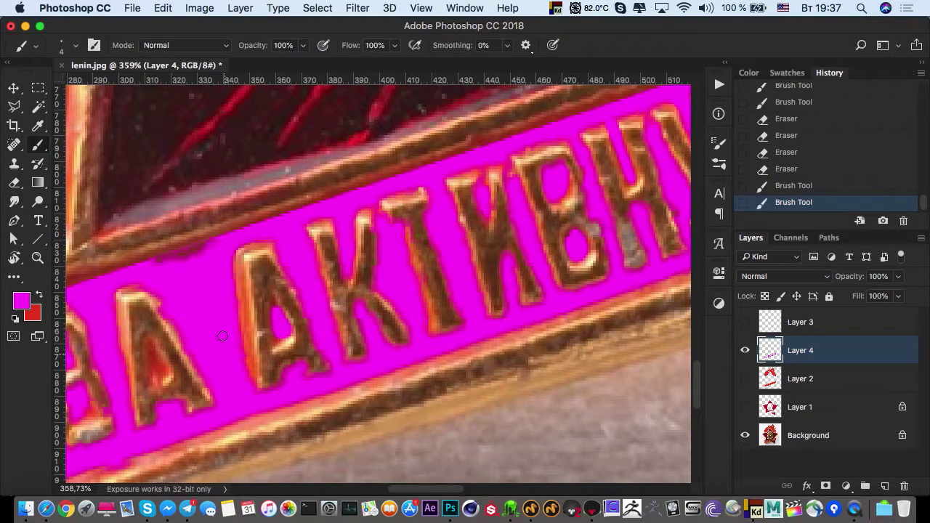
Paint magenta over the leftover red specks, the banner's ragged upper edge and the gaps in the letters of ЗА
left_click(222, 336)
left_click(216, 258)
left_click_drag(159, 257, 212, 248)
key("z")
mouse_move(203, 302)
left_mouse_down()
mouse_move(160, 321)
mouse_move(187, 333)
left_mouse_up()
key("b")
left_click(187, 332)
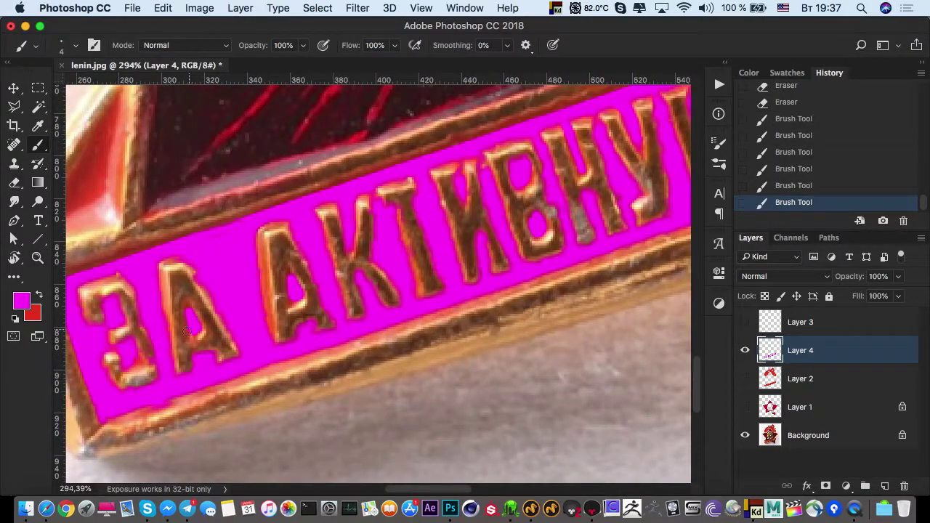
left_click_drag(130, 363, 135, 352)
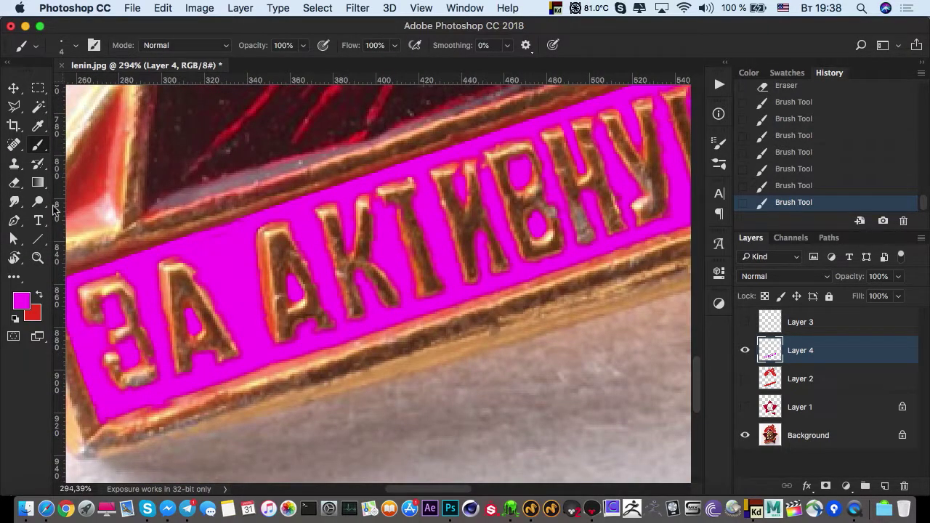
Erase the excess magenta on the lower part of the letter З, and return to the Brush tool
left_click(20, 187)
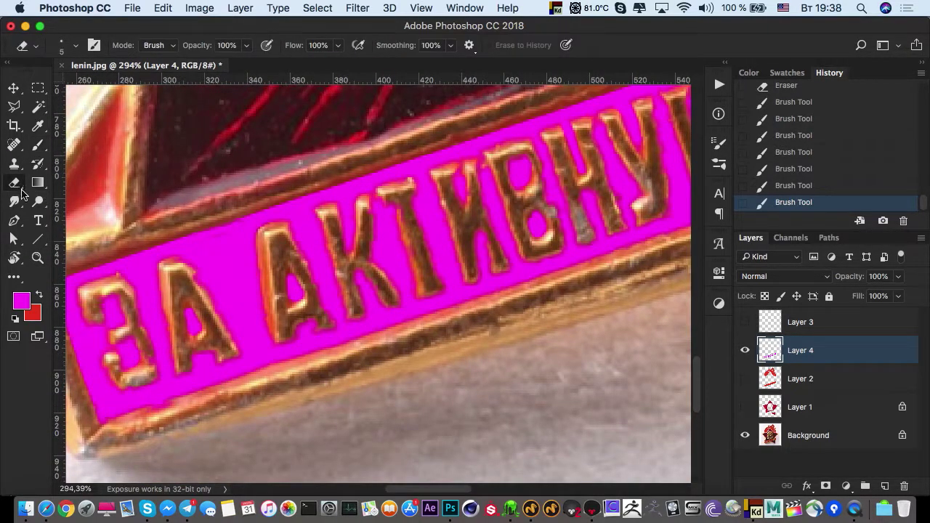
left_click(150, 357)
left_click(35, 151)
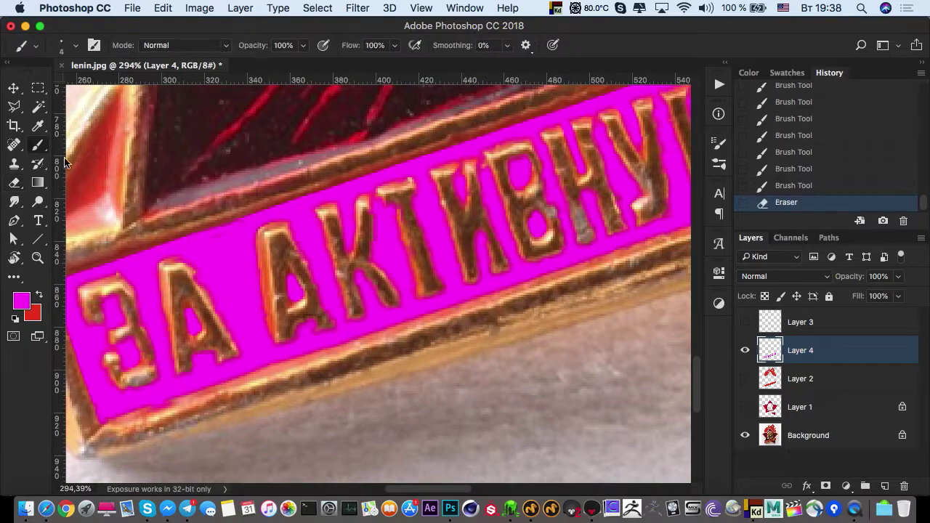
Show Layer 2 beneath the magenta banner layer, keeping Layer 4 visible
mouse_move(308, 265)
left_mouse_down("super")
mouse_move(227, 258)
mouse_move(262, 265)
left_mouse_up("super")
left_click_drag(336, 263, 275, 308)
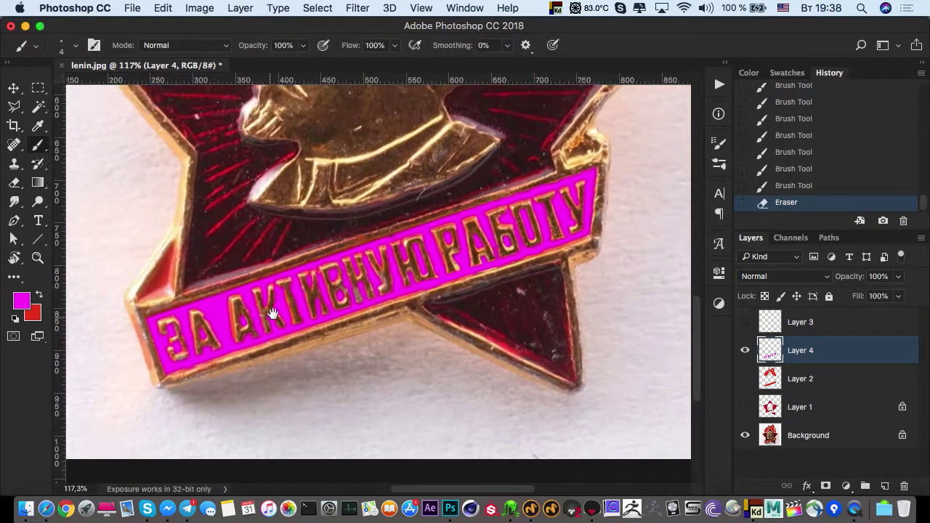
left_click(745, 350)
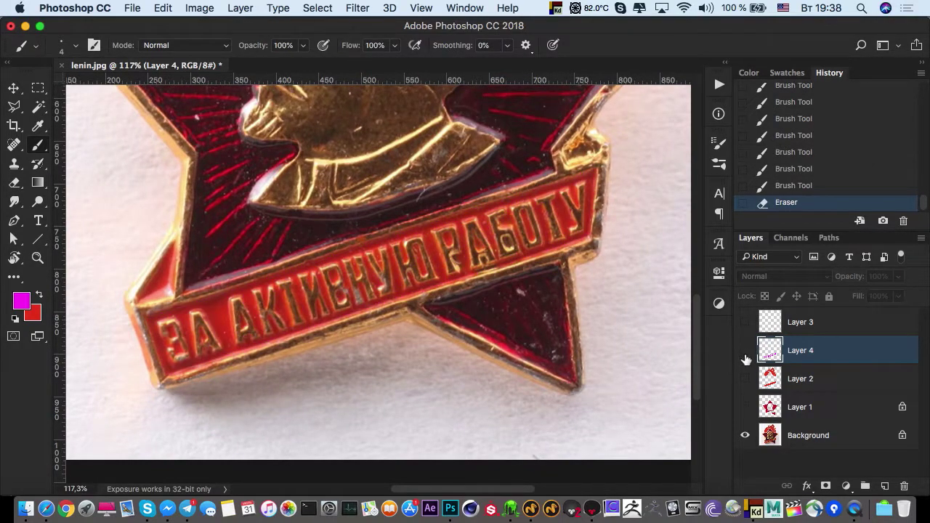
left_click(744, 379)
left_click(747, 352)
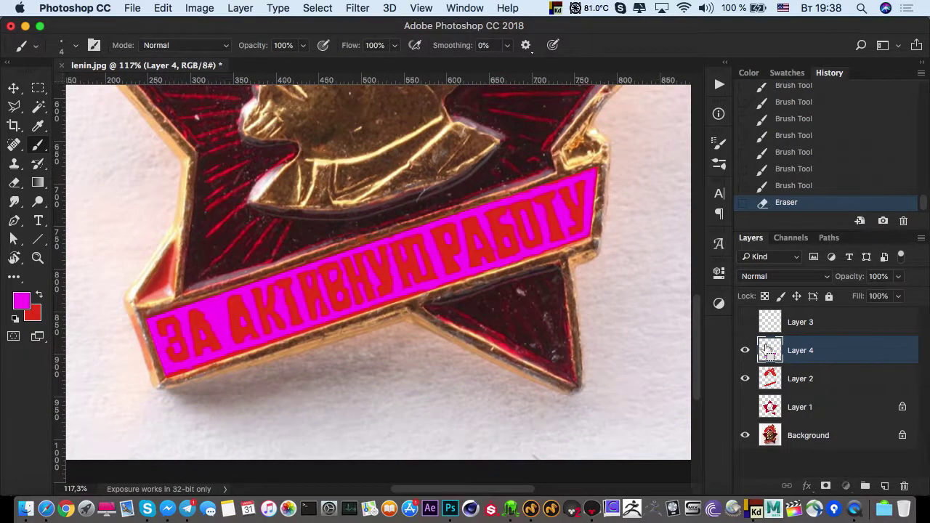
Load Layer 4's contents as a selection, hide that layer and invert the selection
left_click(770, 352, "super")
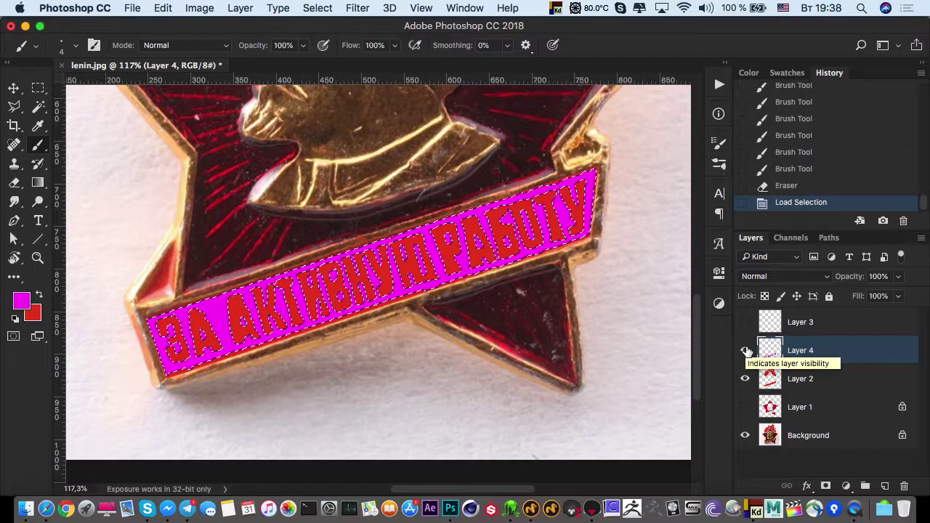
left_click(746, 350)
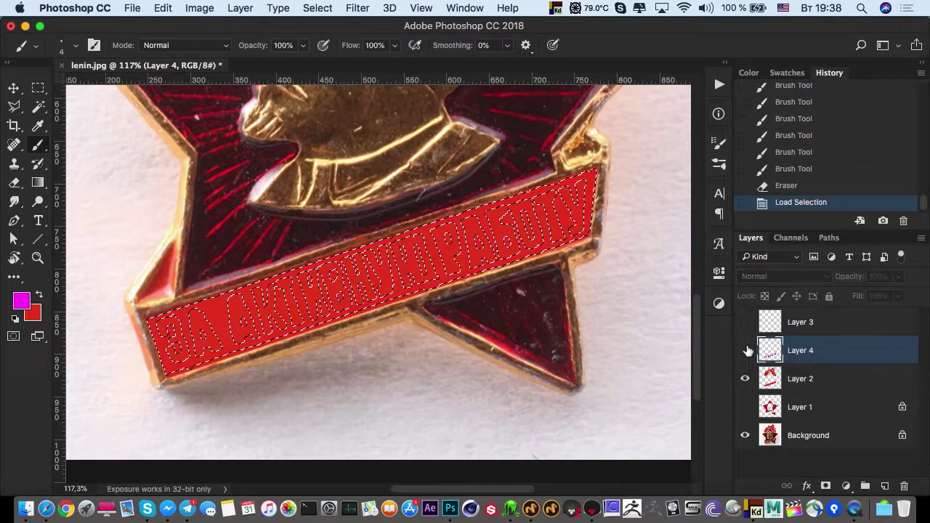
key("super+shift+i")
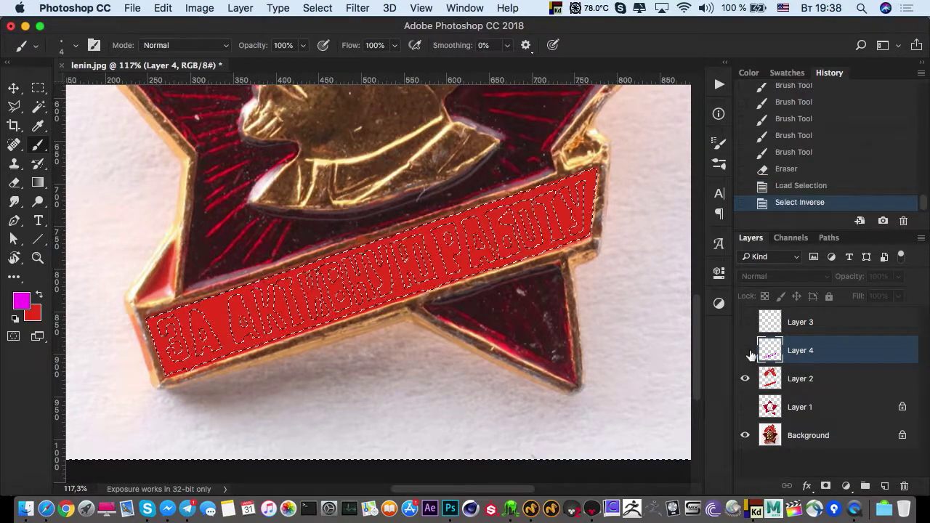
Erase the top of the letter З from the red banner on Layer 2 inside the selection
left_click(763, 376)
left_click(745, 379)
left_click(745, 378)
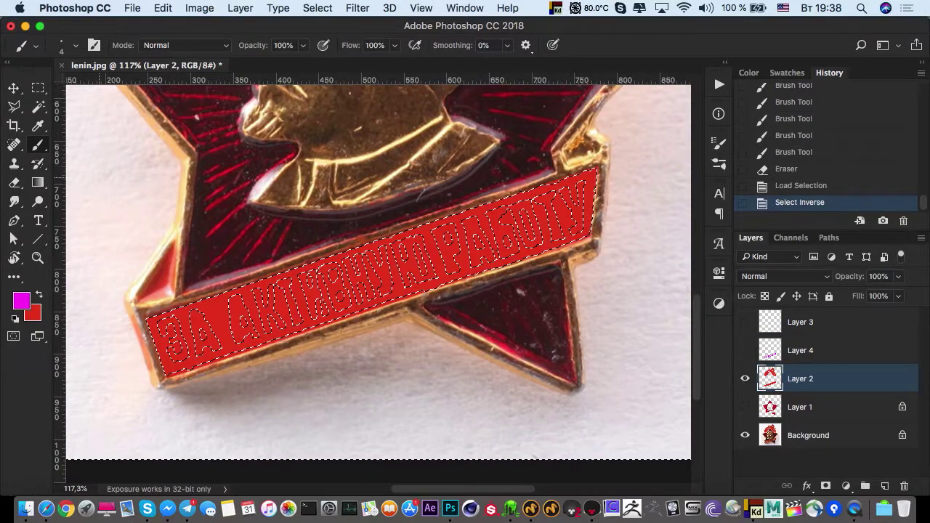
left_click(16, 184)
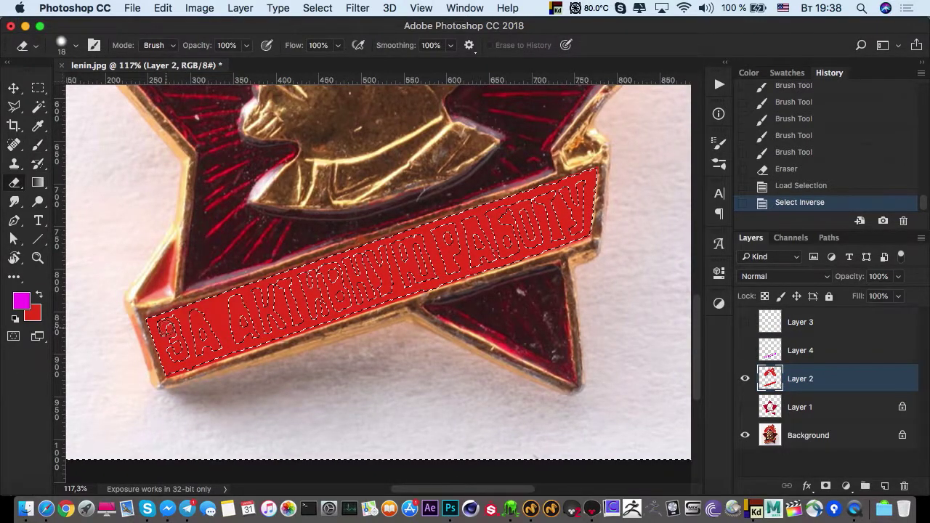
left_click(166, 327)
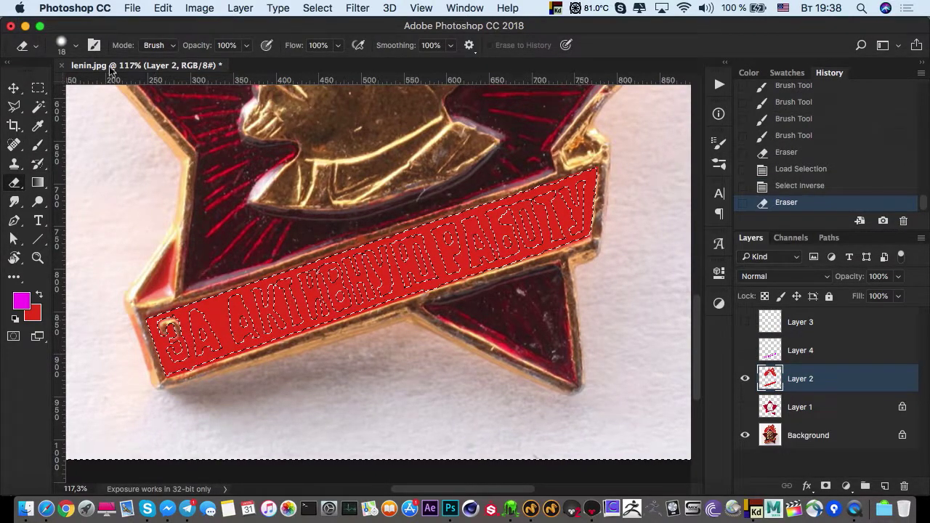
Turn off Spacing in the Eraser's brush tip settings
left_click(718, 163)
left_click(466, 72)
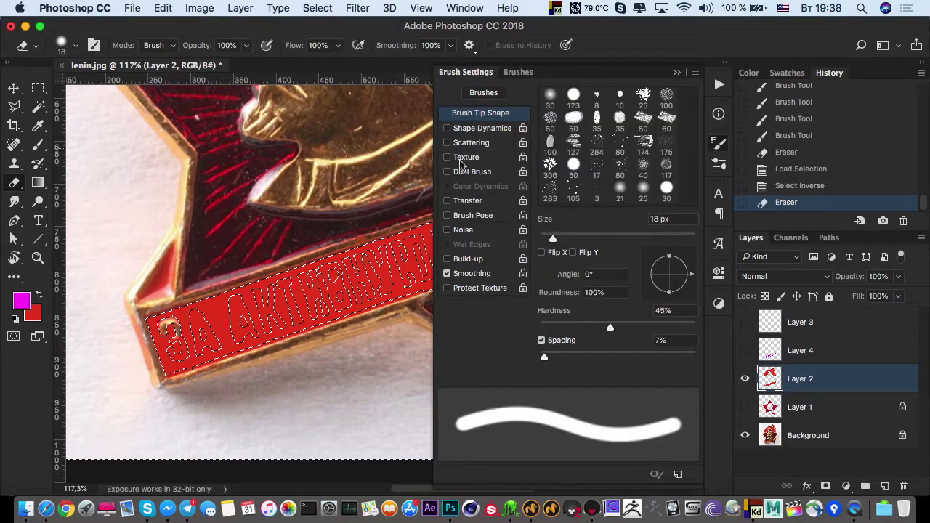
left_click(541, 341)
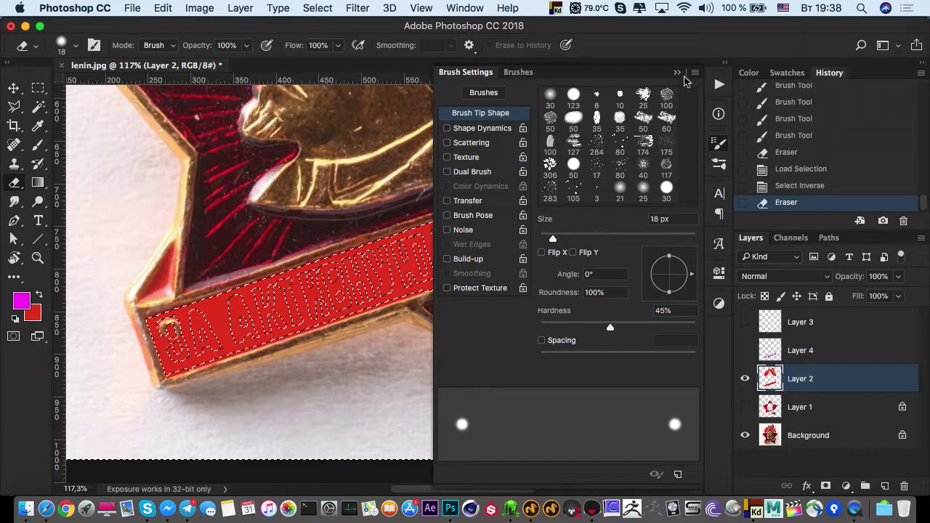
left_click(676, 72)
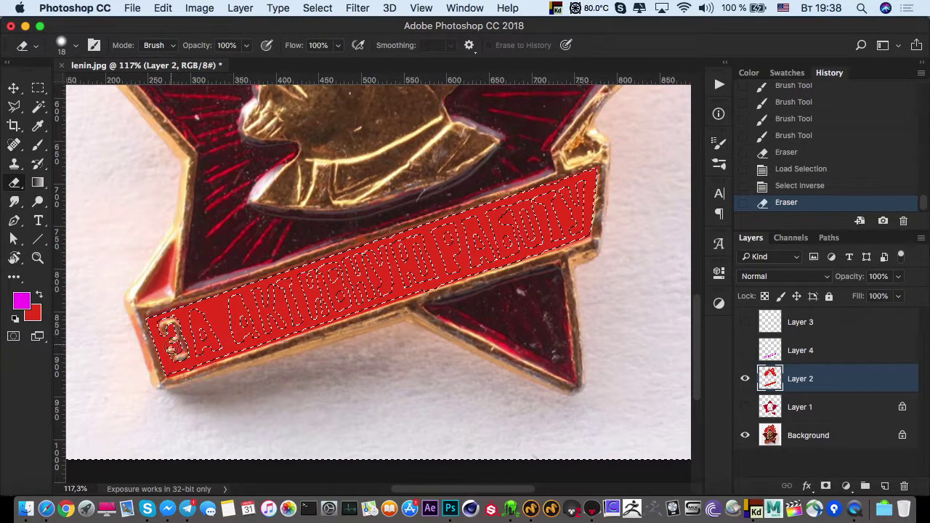
Erase all the letter shapes of ЗА АКТИВНУЮ РАБОТУ from Layer 2's banner, and deselect
mouse_move(218, 346)
left_mouse_down()
mouse_move(194, 319)
mouse_move(164, 327)
mouse_move(175, 346)
left_mouse_up()
mouse_move(234, 297)
left_mouse_down()
mouse_move(247, 330)
mouse_move(547, 239)
left_mouse_up()
mouse_move(569, 208)
left_mouse_down()
mouse_move(327, 269)
mouse_move(209, 321)
mouse_move(508, 226)
mouse_move(460, 252)
mouse_move(472, 257)
mouse_move(269, 331)
mouse_move(237, 304)
mouse_move(574, 187)
mouse_move(285, 321)
left_mouse_up()
key("ctrl+d")
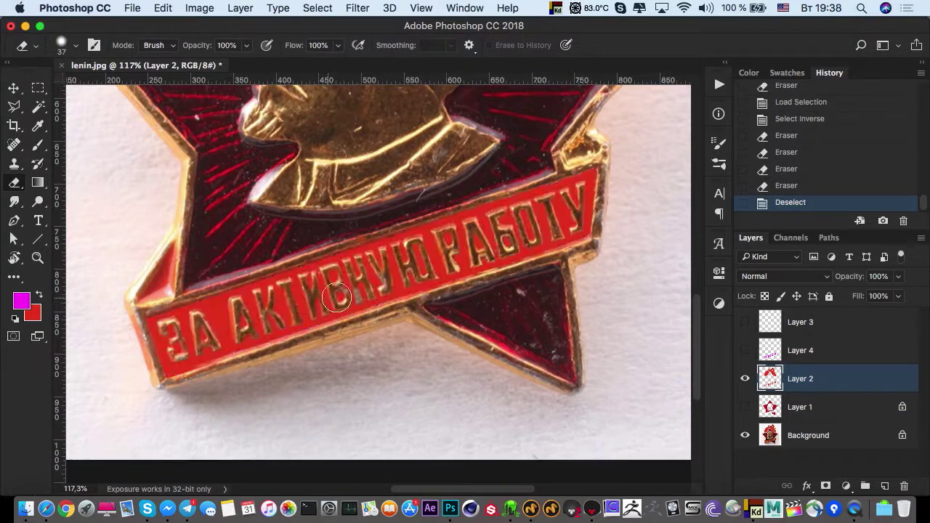
Show Layer 1 and hide the Background so only the red artwork appears on transparency
key("z")
left_click_drag(327, 289, 282, 289)
key("e")
left_click(745, 407)
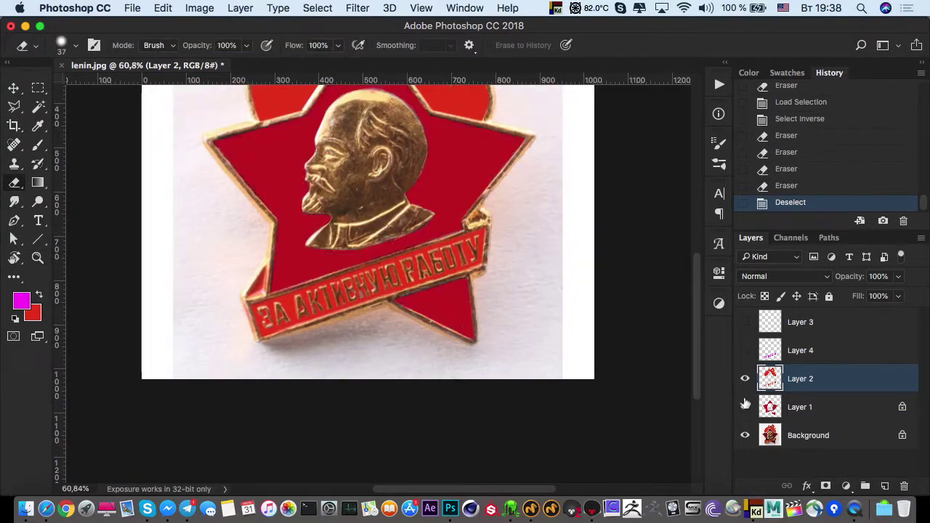
left_click(744, 351)
left_click(745, 351)
left_click(745, 433)
key("z")
left_click_drag(420, 278, 398, 273)
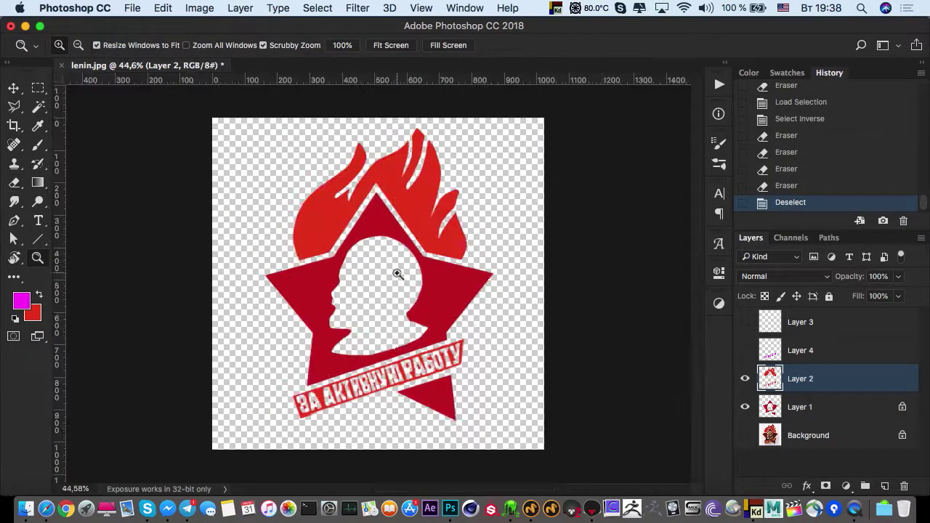
Examine the banner lettering and edges up close, comparing them with Layer 2 hidden and shown
left_click_drag(370, 395, 398, 393)
key("e")
mouse_move(356, 370)
left_mouse_down()
mouse_move(373, 322)
mouse_move(349, 326)
left_mouse_up()
key("z")
key("e")
left_click(745, 378)
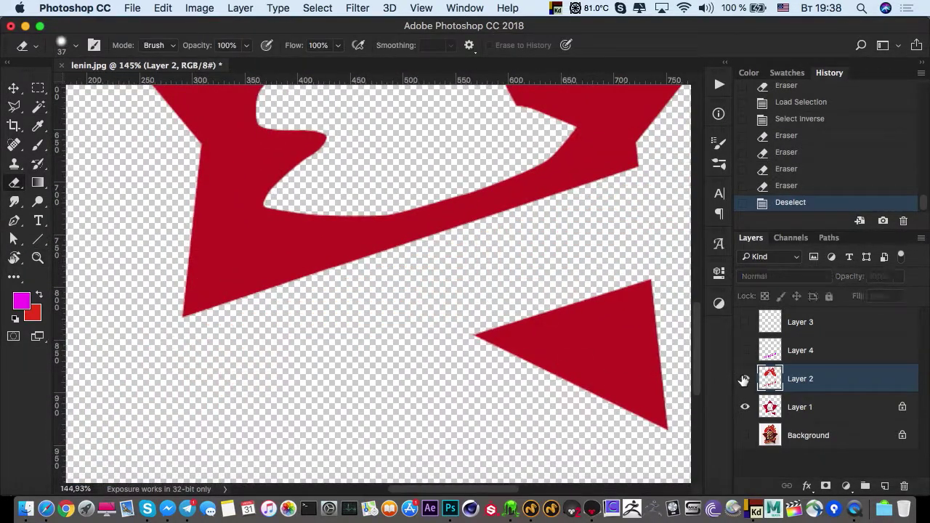
left_click(745, 379)
Clean up the ragged lower edge near the banner's ЗА end with a 12 px Eraser
left_click(38, 144)
mouse_move(176, 425)
left_mouse_down()
mouse_move(218, 418)
mouse_move(164, 424)
left_mouse_up()
key("e")
left_click_drag(239, 399, 137, 432)
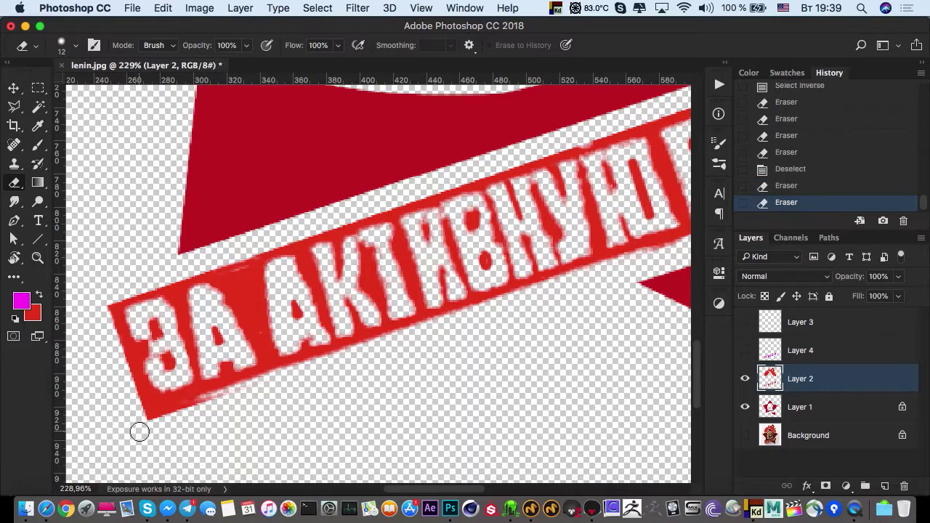
Paint a straight red line along the banner's lower edge on Layer 2 with an 8 px brush
mouse_move(218, 405)
left_mouse_down()
mouse_move(218, 380)
mouse_move(185, 384)
mouse_move(193, 384)
left_mouse_up()
left_click_drag(365, 314, 306, 343)
left_click_drag(307, 343, 298, 341)
key("b")
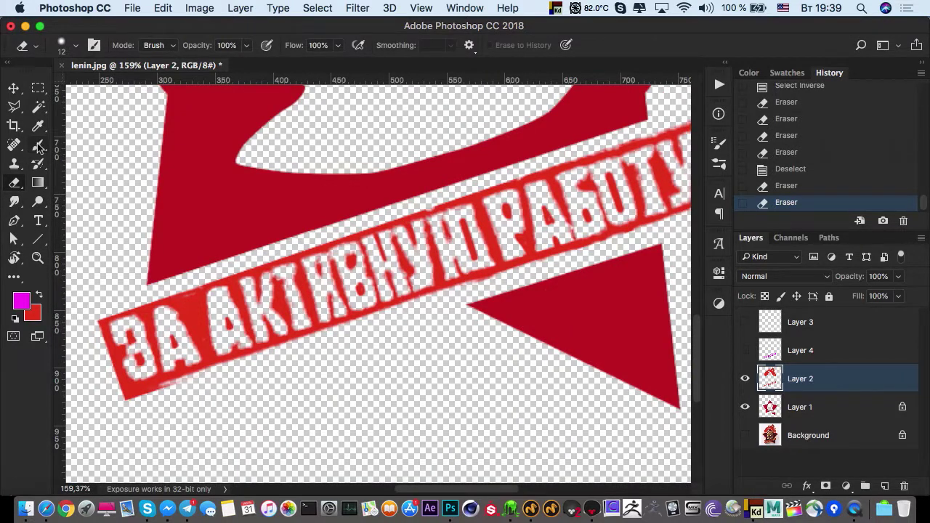
key("x")
left_click_drag(151, 386, 139, 392, "ctrl+alt")
left_click(149, 386)
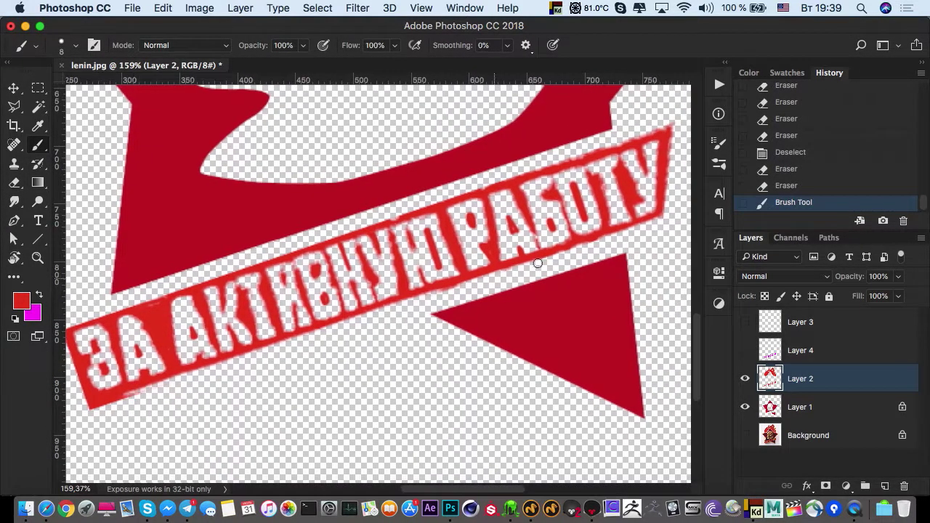
left_click(658, 217, "shift")
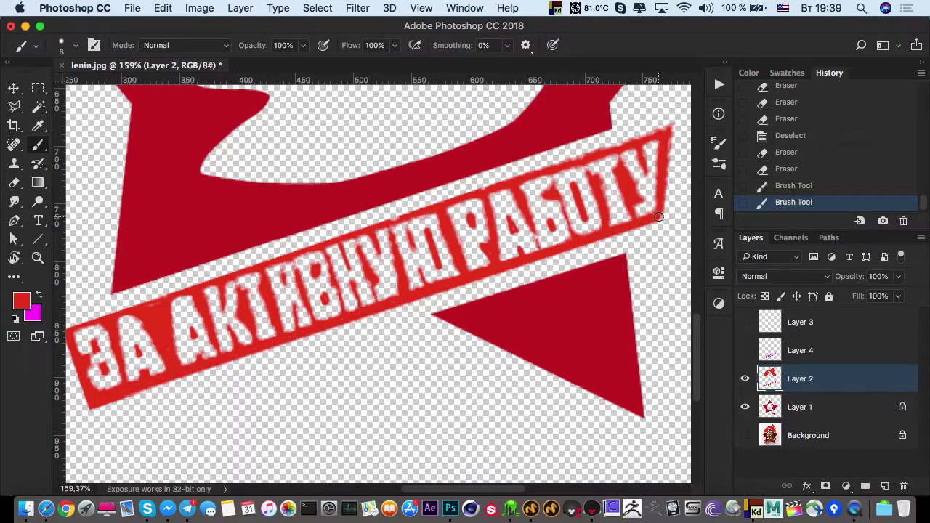
Paint straight red lines along the banner's short edge beside У, then along its upper edge with a 4 px brush
left_click(666, 134, "shift")
left_click_drag(559, 180, 555, 181, "ctrl+alt")
left_click(669, 128)
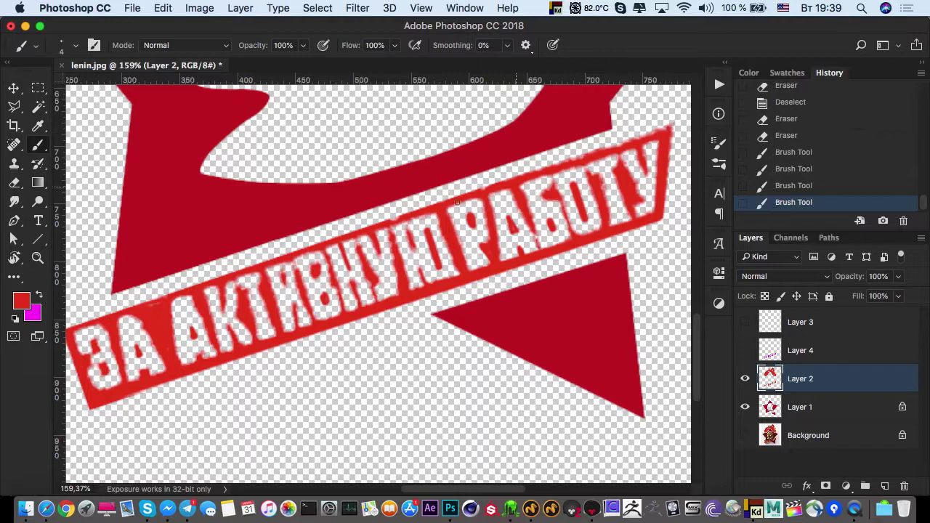
left_click(143, 306, "shift")
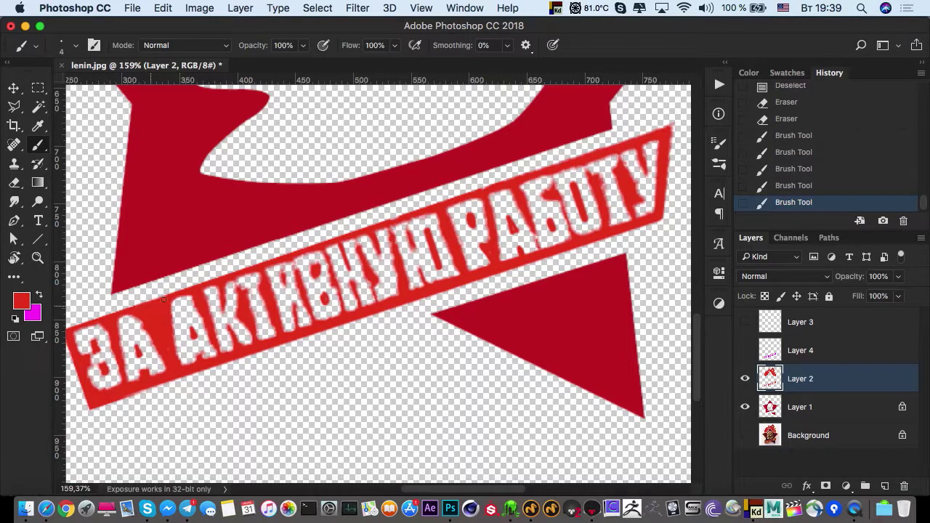
left_click(167, 298)
left_click(493, 189)
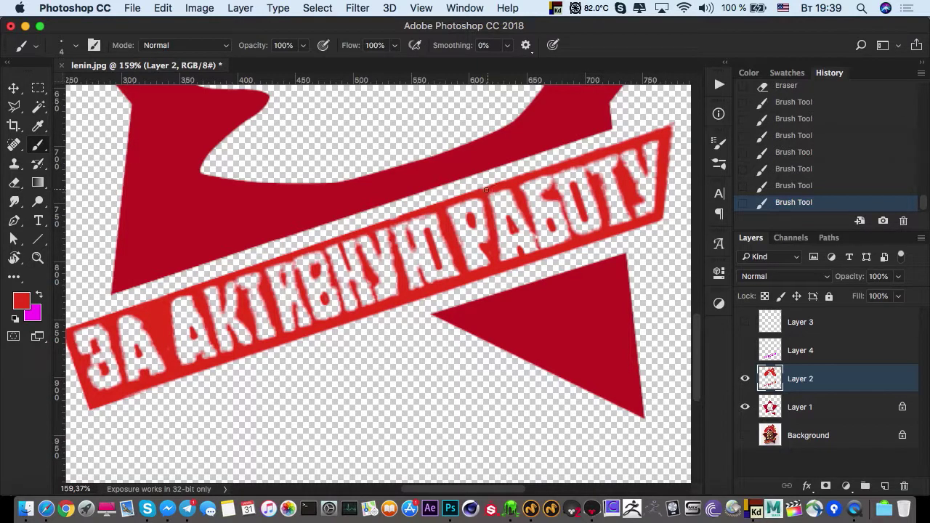
left_click(478, 193)
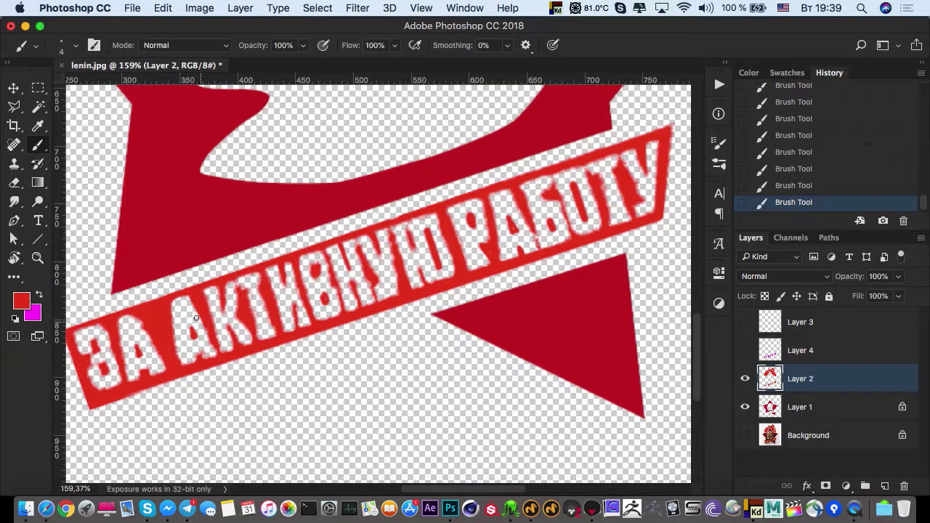
Touch up the ragged letter edges of the banner slogan around ЗА and the first А of АКТИВНУЮ with red brush strokes
left_click_drag(174, 317, 174, 350)
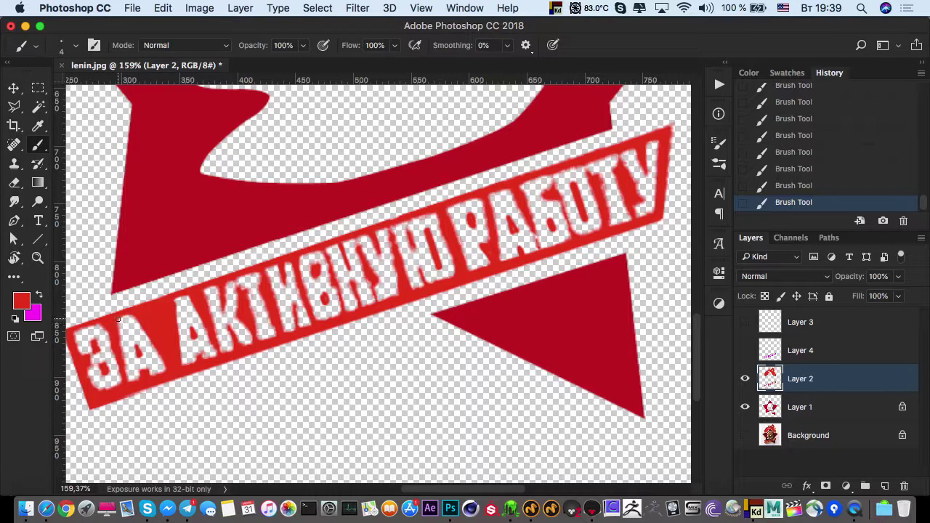
left_click_drag(118, 319, 123, 358)
left_click_drag(74, 333, 81, 359)
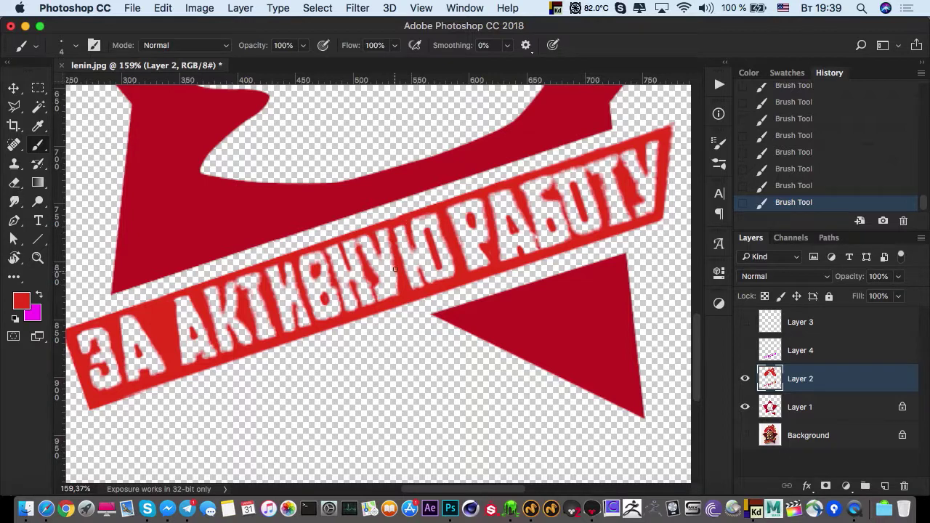
Examine the whole badge artwork with Layer 2 and Layer 1 each hidden and shown
left_click_drag(396, 270, 305, 268)
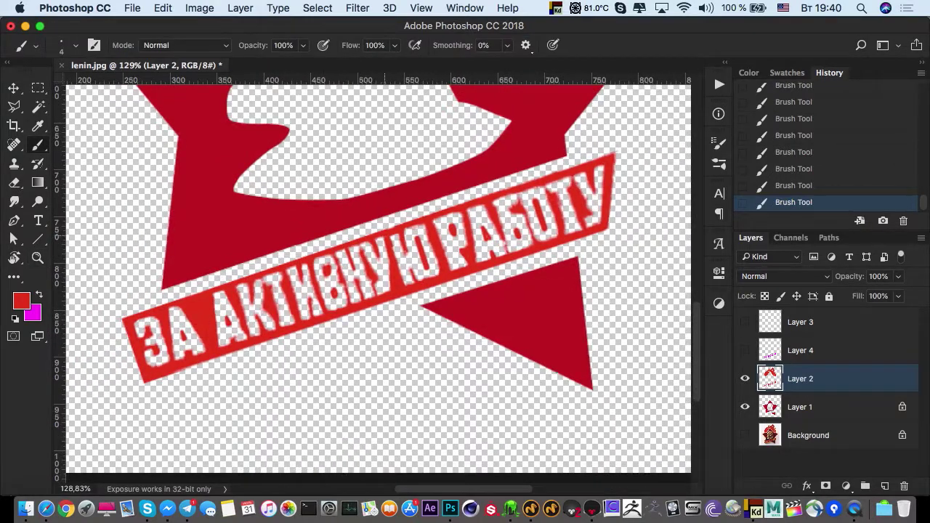
left_click_drag(378, 269, 302, 270, "super")
mouse_move(307, 220)
left_mouse_down()
mouse_move(311, 324)
mouse_move(393, 326)
left_mouse_up()
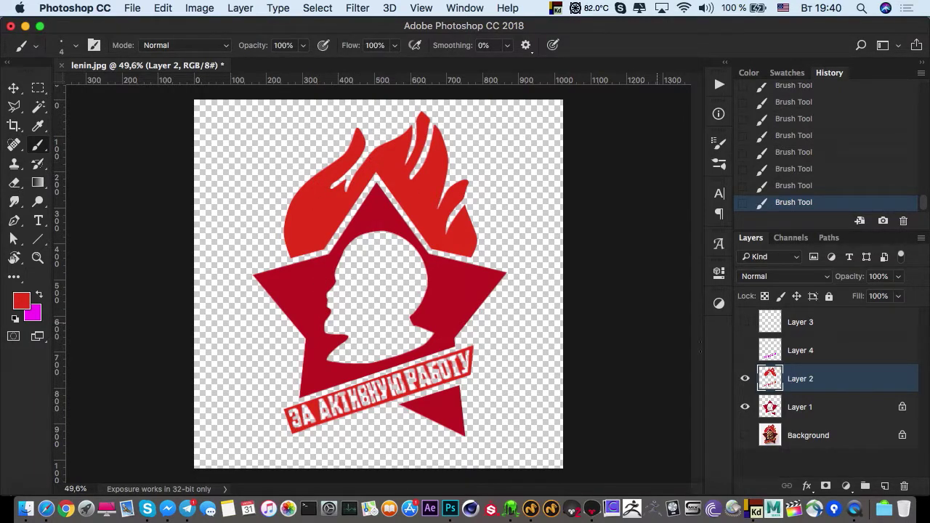
left_click(745, 378)
left_click(745, 378)
left_click(745, 379)
left_click(745, 378)
left_click(745, 409)
left_click(744, 409)
left_click(744, 409)
left_click(745, 409)
Compare the flat red shapes against the Background photo, ending with only Layer 1 and Layer 2 shown
left_click(745, 436)
left_click(746, 410)
left_click(746, 410)
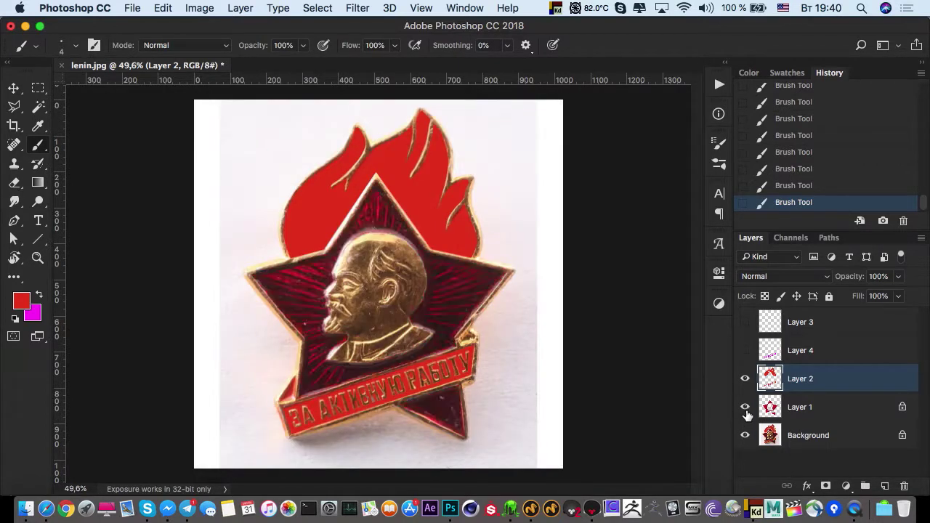
left_click(745, 410)
left_click(747, 412)
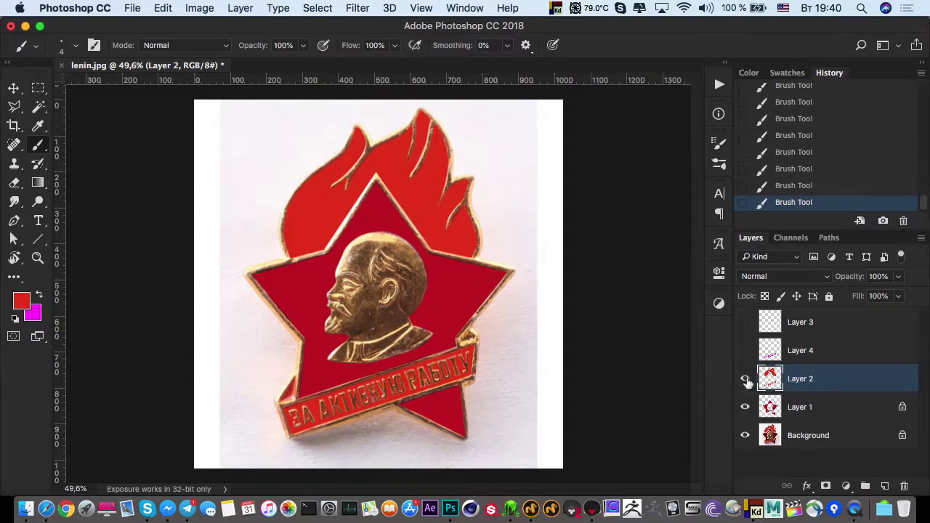
left_click(745, 351)
left_click(745, 350)
left_click(745, 407)
left_click(744, 435)
left_click(745, 378)
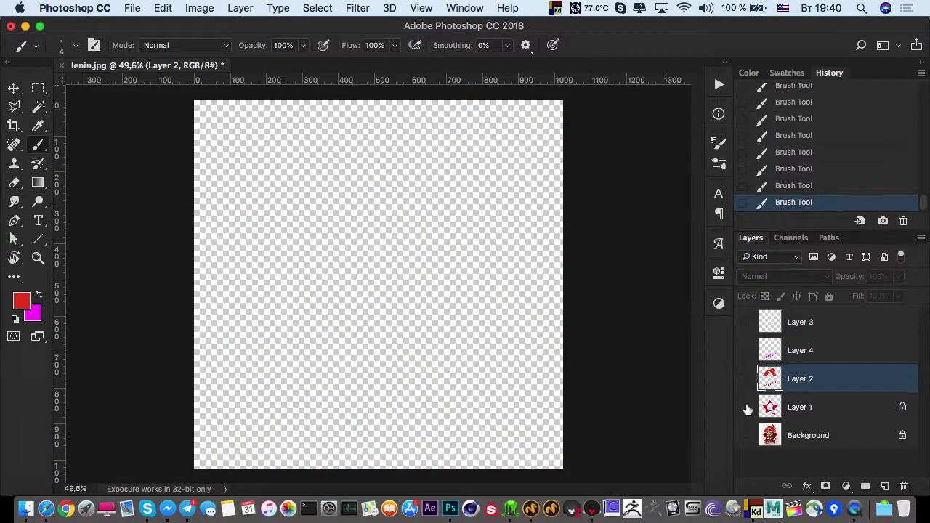
left_click(745, 407)
left_click(744, 378)
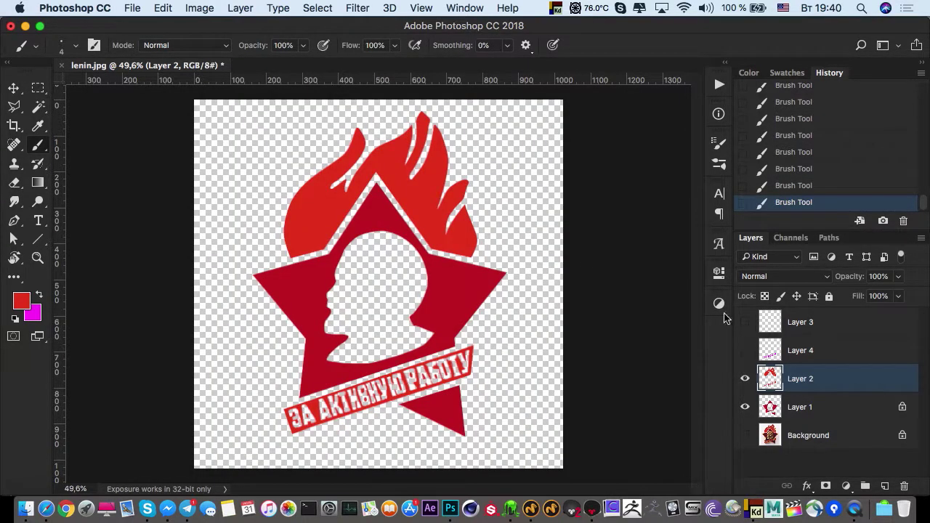
Delete the Background, Layer 4 and Layer 3, keeping only the two layers of red artwork
left_click(38, 88)
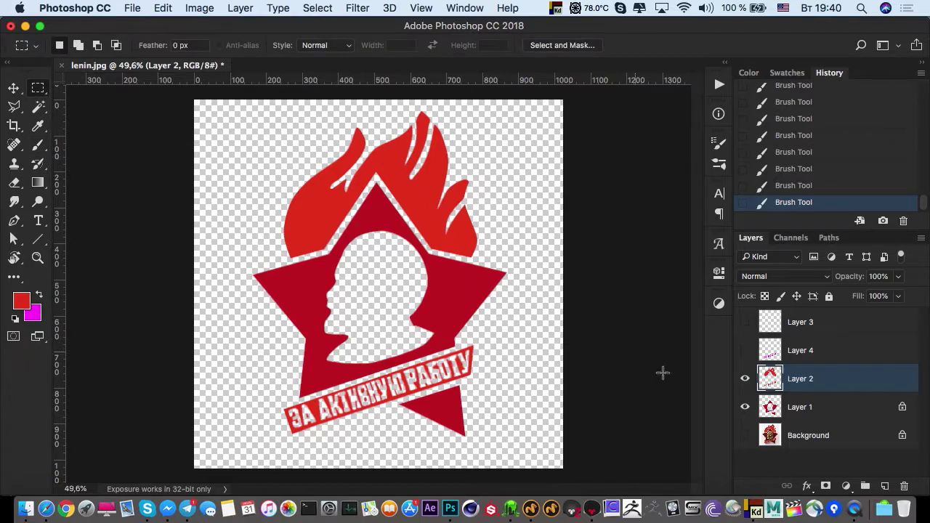
left_click(777, 434)
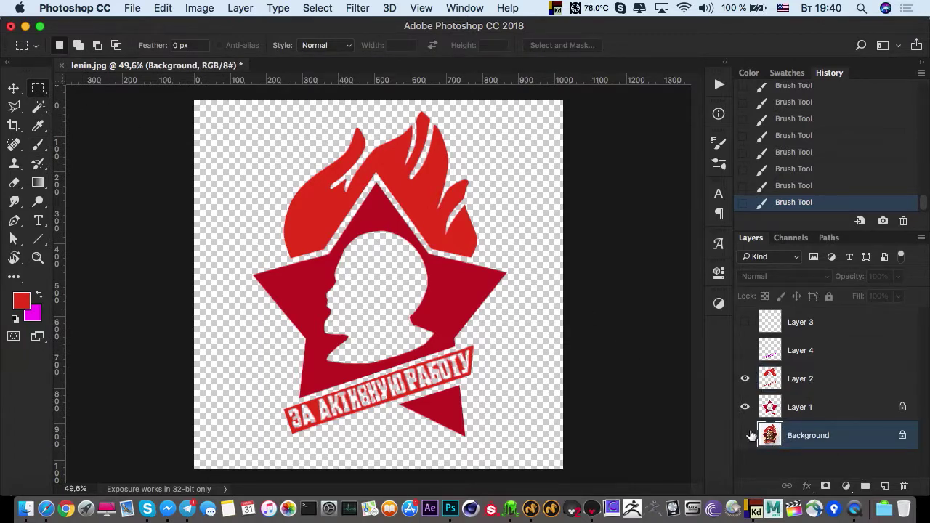
left_click(904, 486)
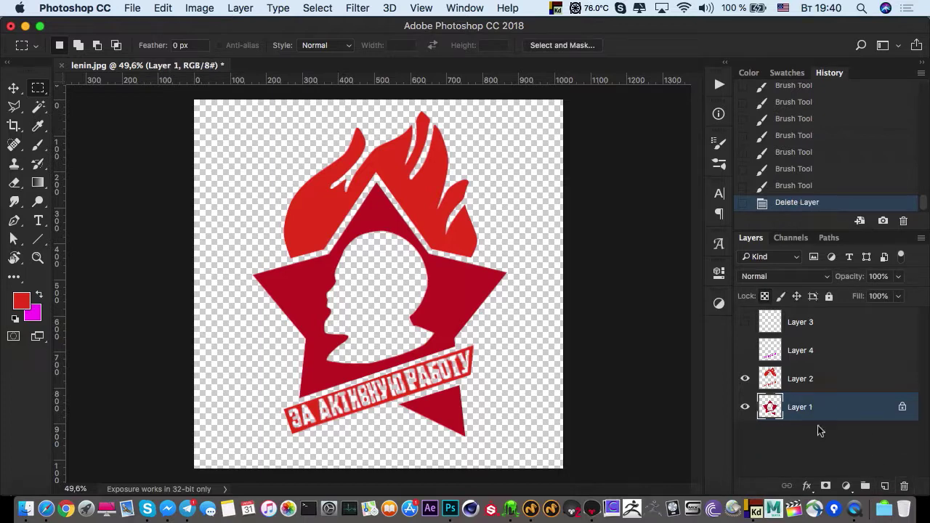
left_click(807, 350)
left_click(744, 350)
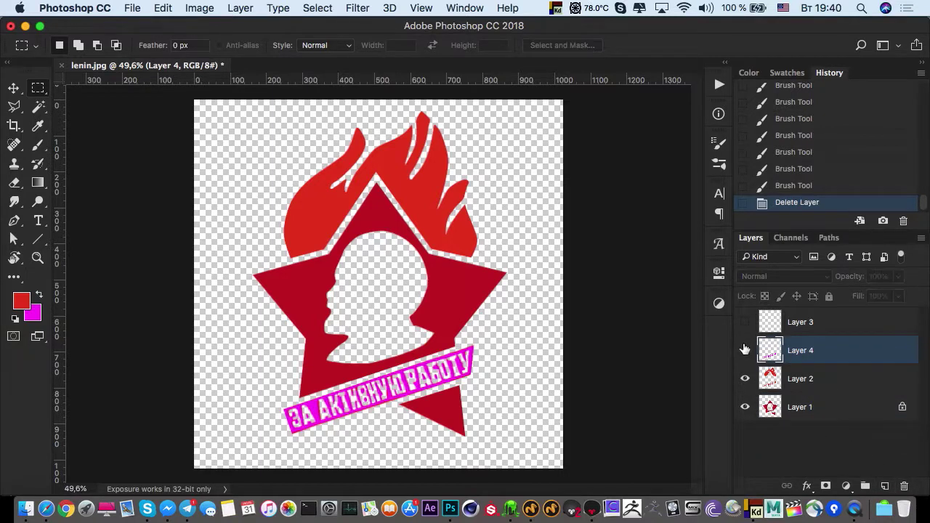
left_click(745, 351)
left_click(902, 485)
left_click(790, 331)
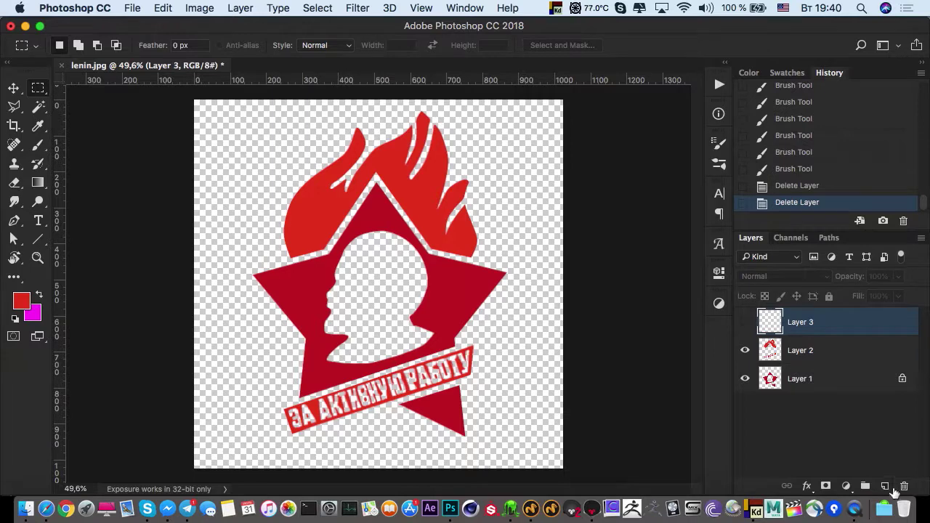
left_click(901, 486)
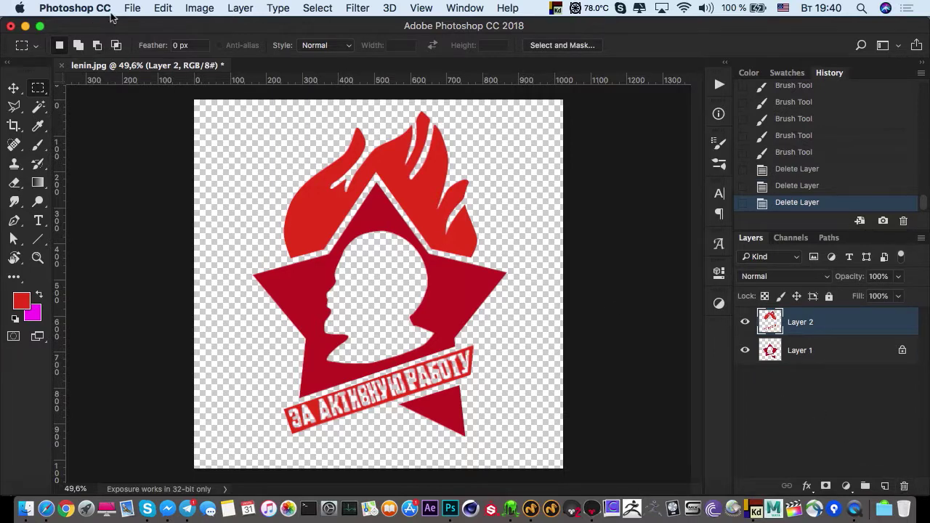
Save the artwork as lenin_layers.psd in Photoshop format with layers on the desktop, and switch to 3D-Coat
left_click(132, 8)
left_click(149, 152)
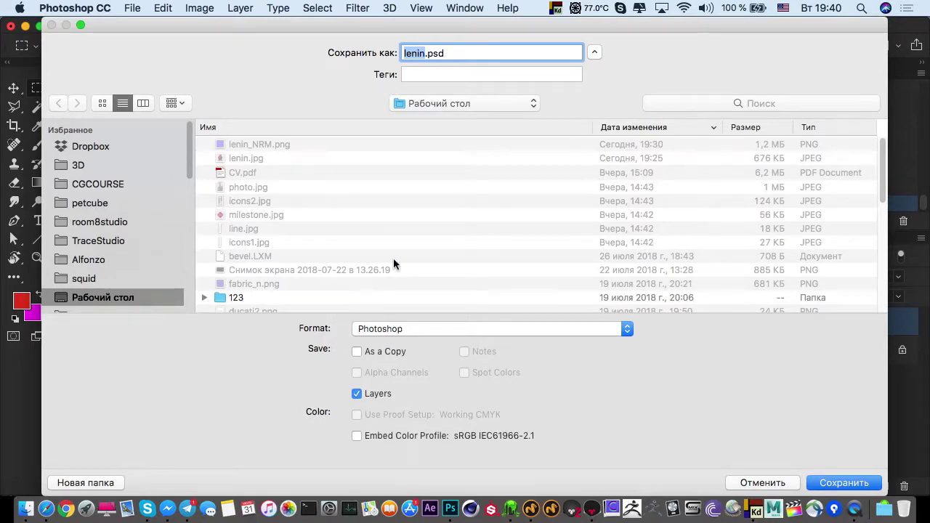
type("lenin_layers")
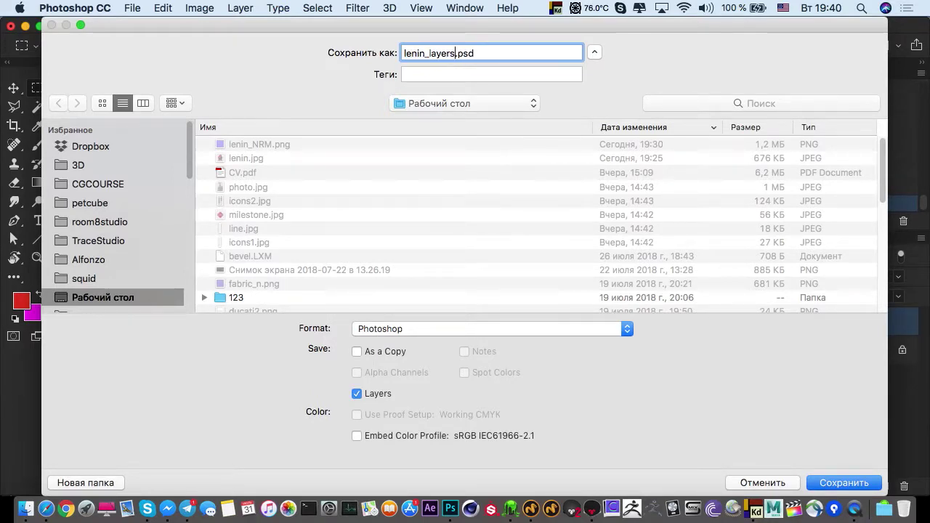
left_click(824, 482)
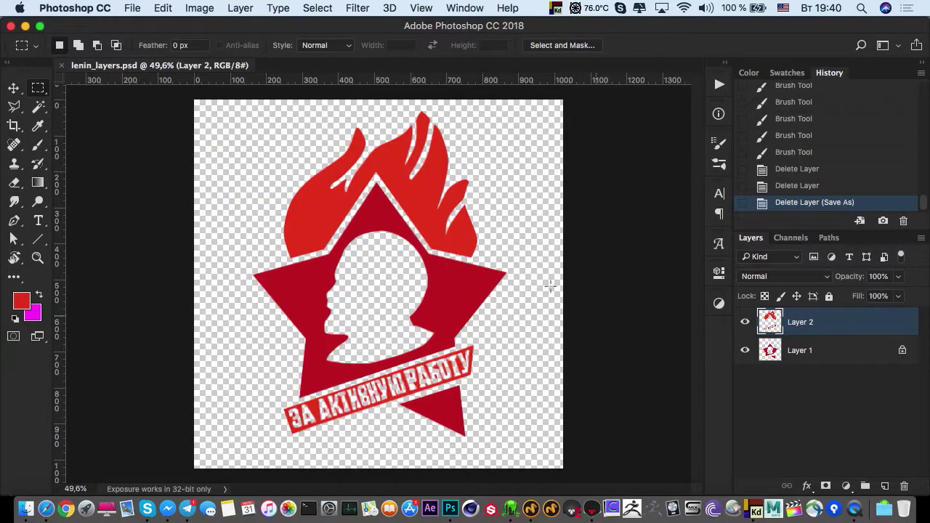
left_click(509, 511)
left_click(102, 40)
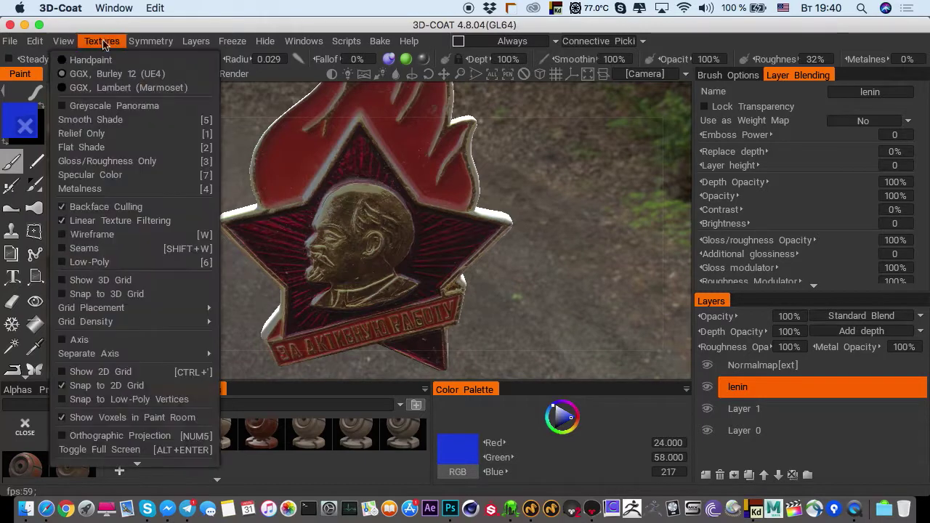
mouse_move(138, 78)
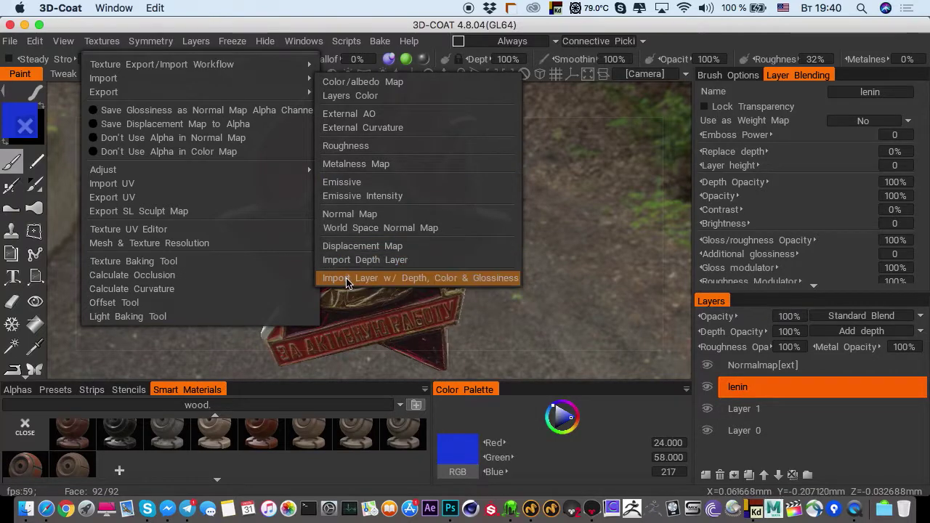
left_click(346, 81)
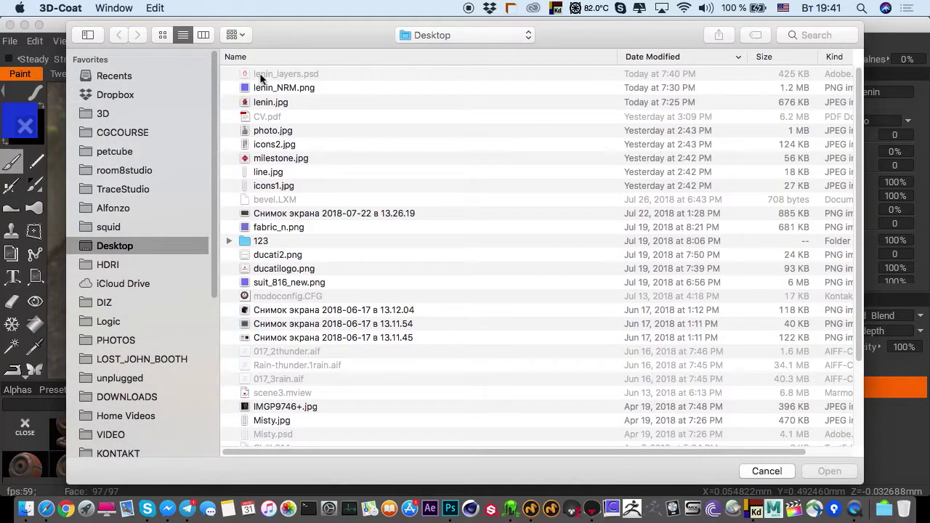
left_click(769, 471)
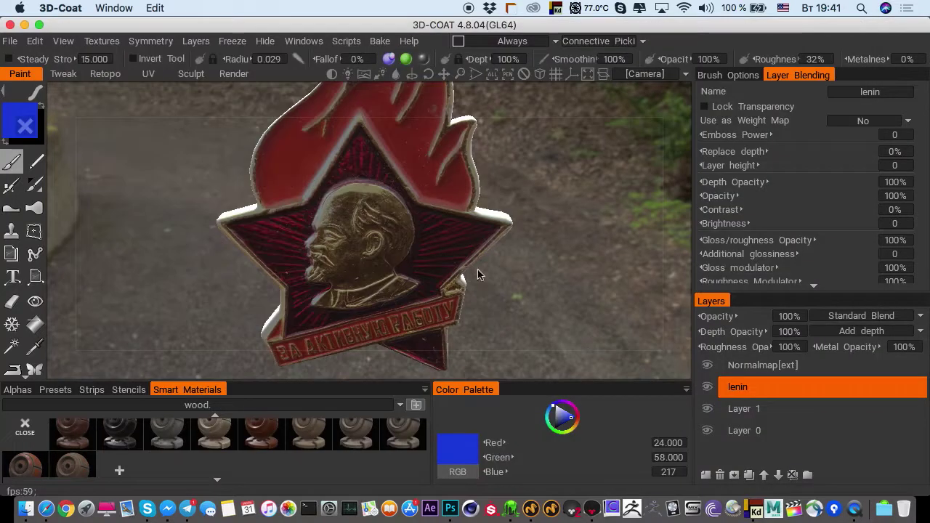
Import lenin_layers.psd from the desktop as Layers Color textures onto the badge model
left_click(103, 42)
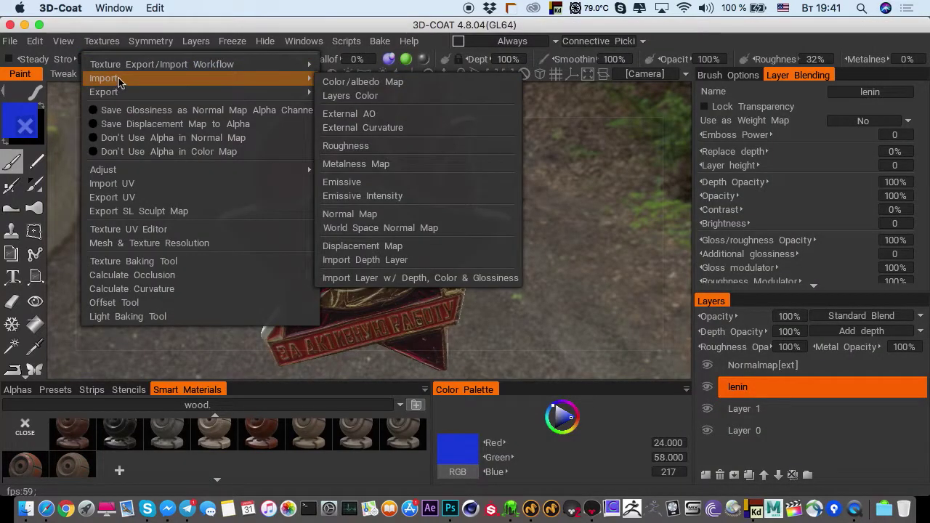
left_click(337, 96)
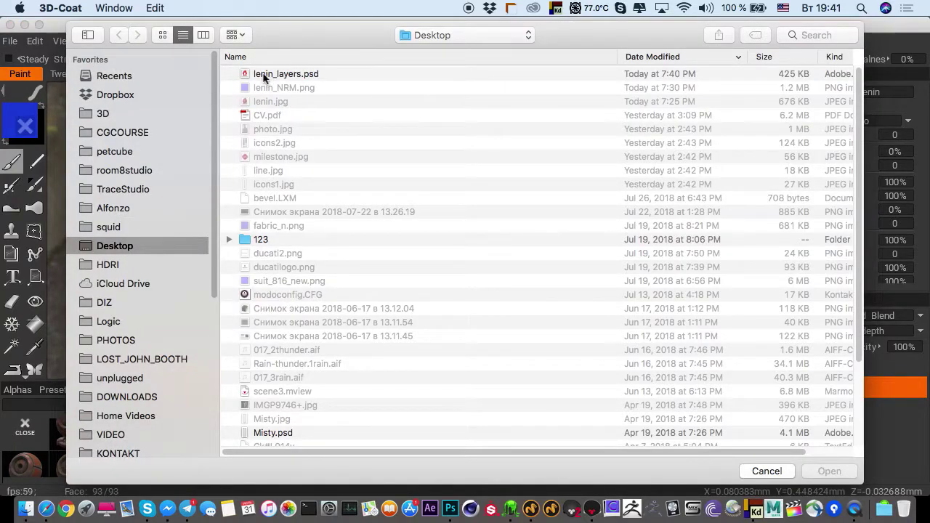
left_click(266, 74)
double_click(268, 74)
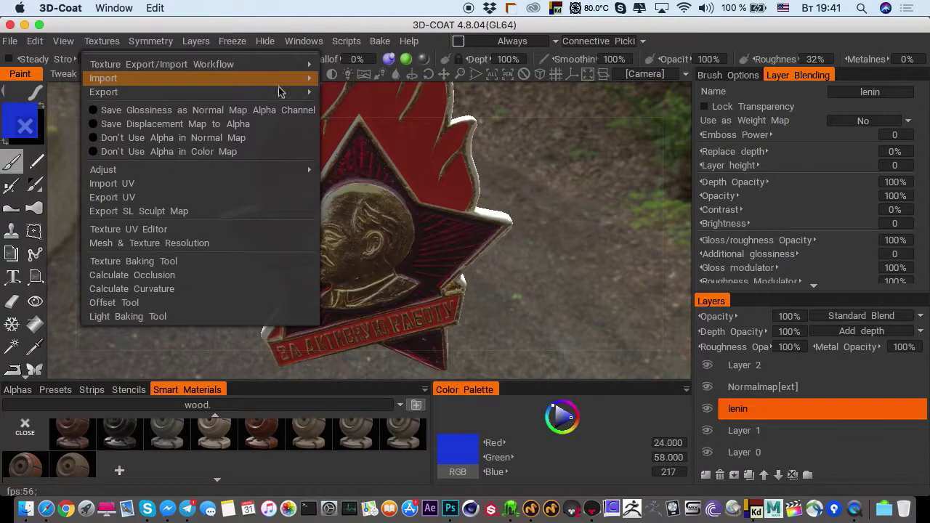
left_click(238, 152)
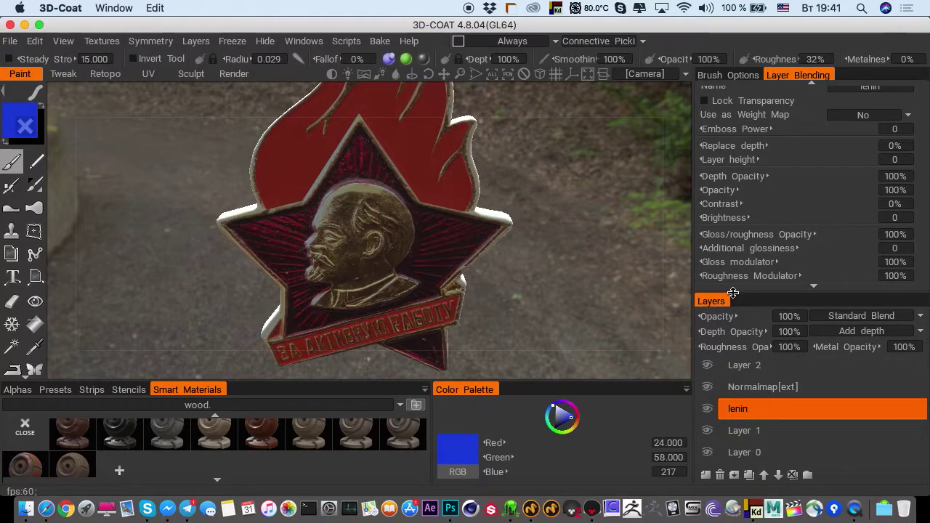
Hide the lenin layer and Layer 1, and check the imported Layer 2 on the badge by toggling its visibility
left_click_drag(732, 292, 734, 223)
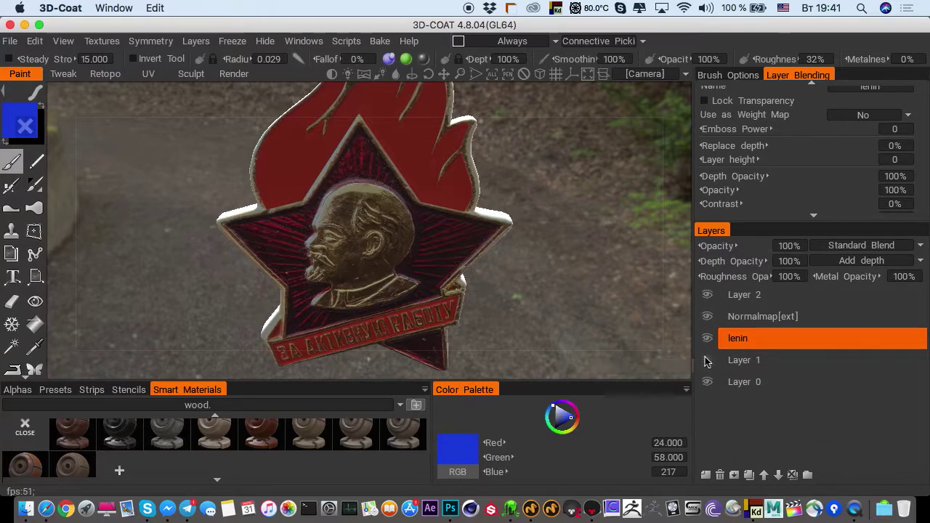
left_click(707, 338)
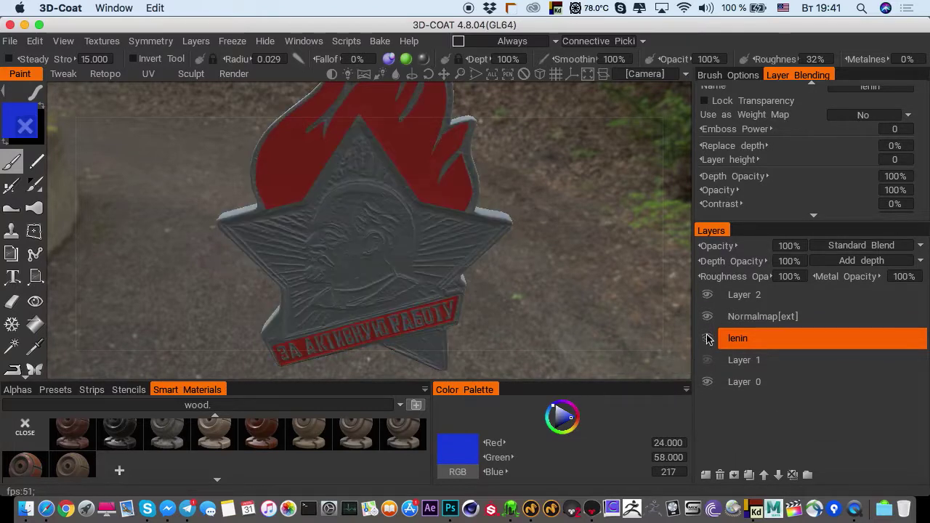
left_click(706, 295)
left_click(707, 294)
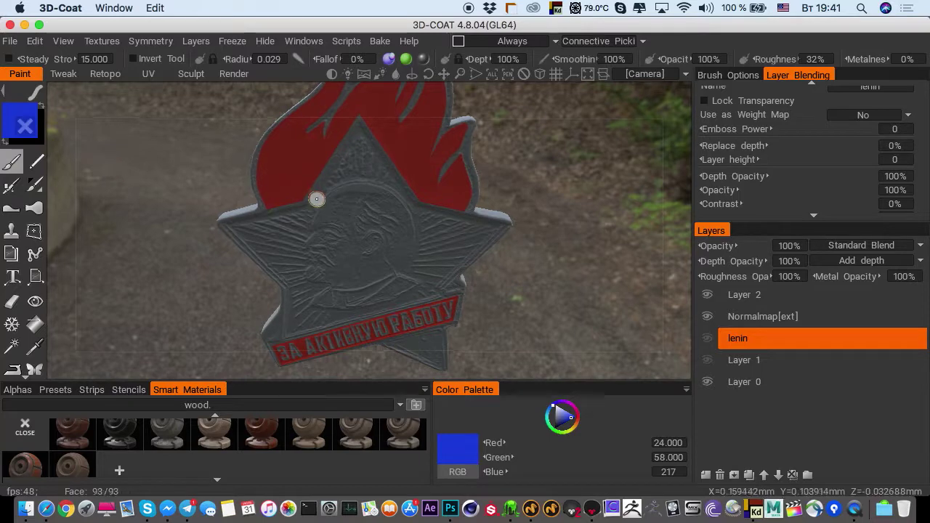
left_click_drag(316, 201, 357, 240, "alt")
mouse_move(357, 240)
middle_mouse_down()
mouse_move(361, 233)
mouse_move(610, 276)
middle_mouse_up()
left_click(706, 295)
left_click(704, 297)
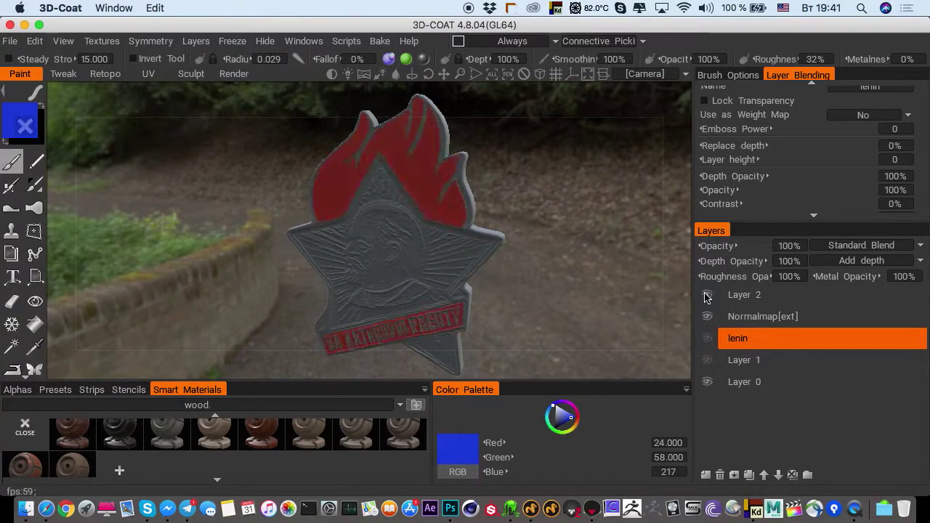
Rename the imported Layer 2 as red1
double_click(743, 297)
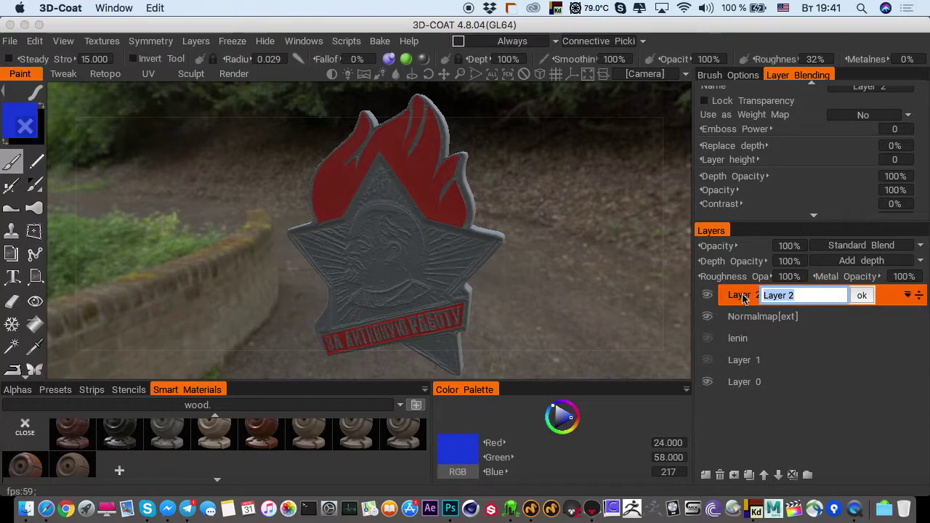
type("red1")
key("Return")
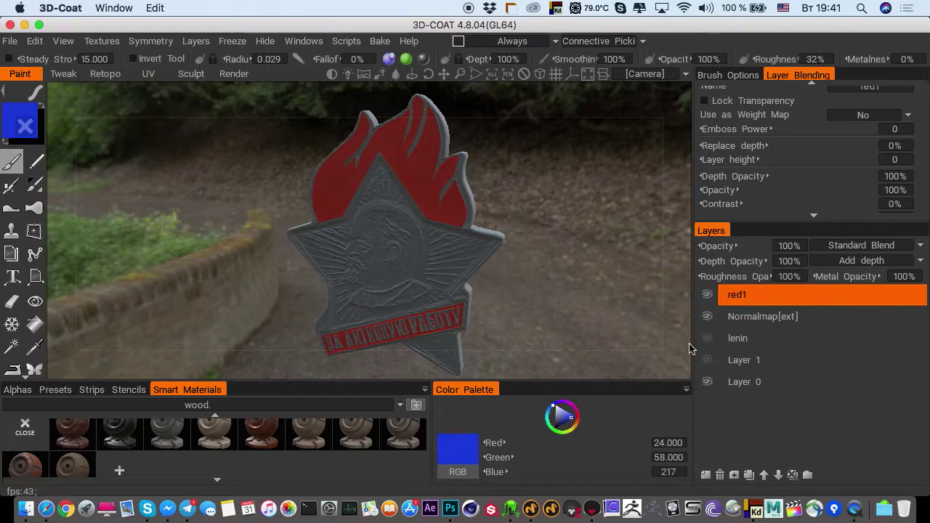
Show Layer 1 and rename it as star
left_click(707, 361)
left_click(734, 361)
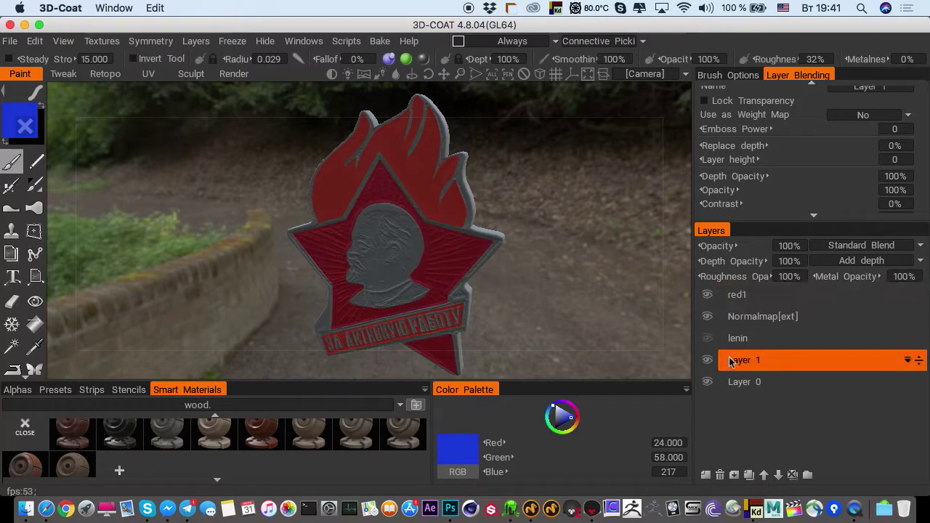
double_click(741, 361)
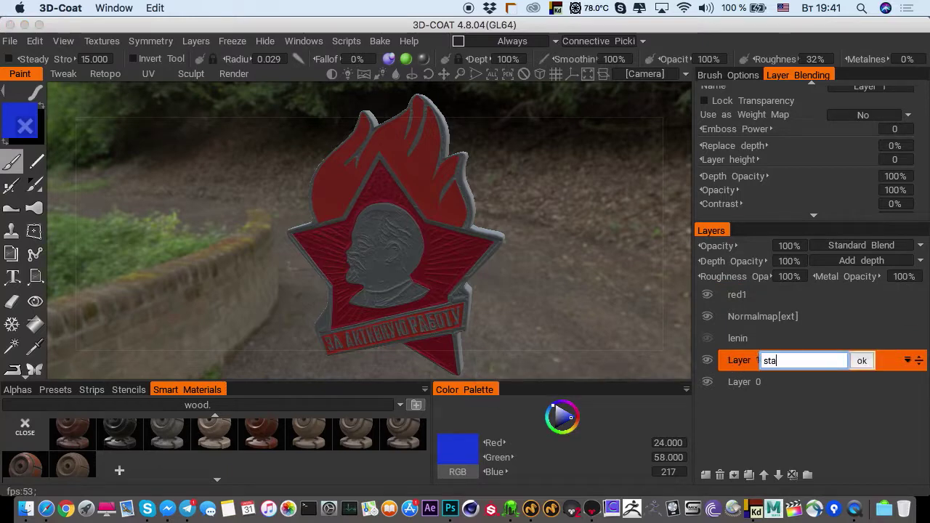
key("Return")
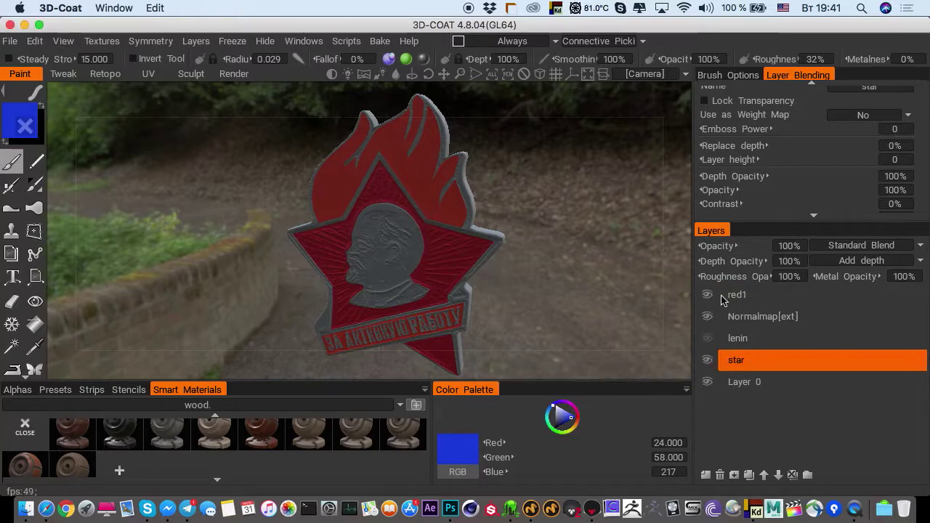
Move the red1 layer directly above star, and show the lenin layer in place of red1 and star
left_click(748, 295)
left_click_drag(921, 297, 909, 339)
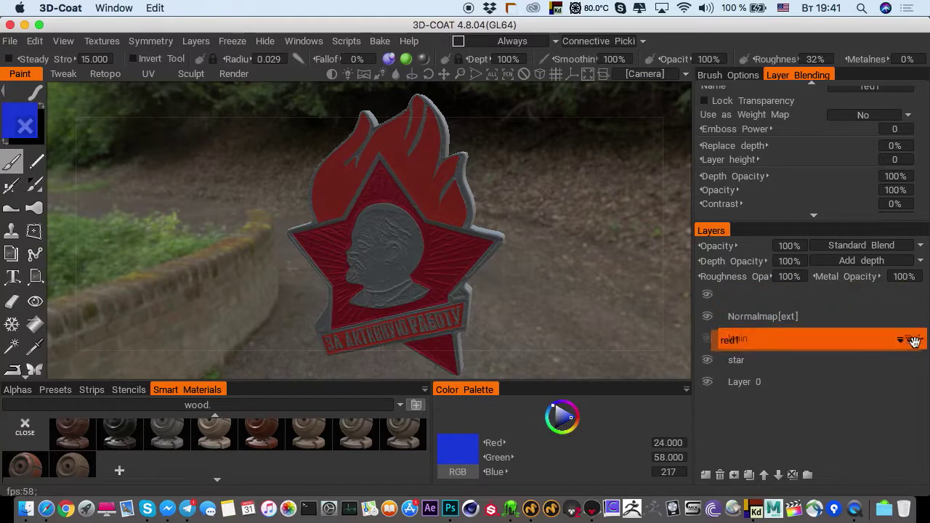
left_click(707, 339)
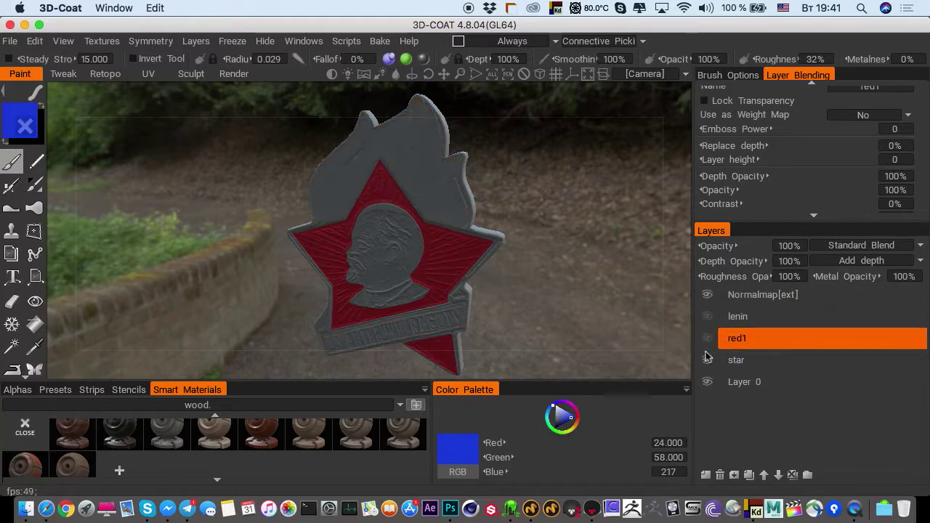
left_click(707, 359)
left_click(707, 317)
mouse_move(446, 255)
left_mouse_down("alt")
mouse_move(426, 254)
mouse_move(445, 258)
mouse_move(435, 257)
left_mouse_up("alt")
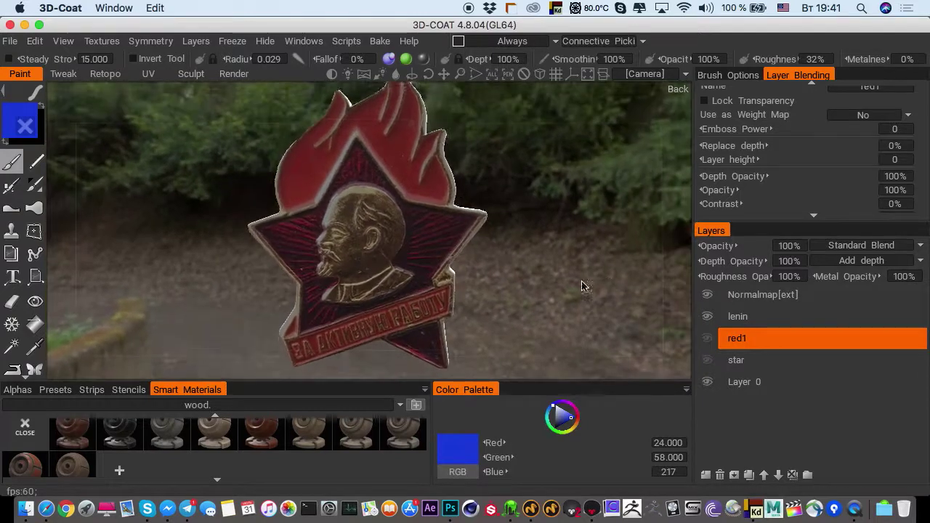
Move the lenin layer below star and make the star layer visible
left_click(733, 320)
left_click_drag(917, 324, 800, 349)
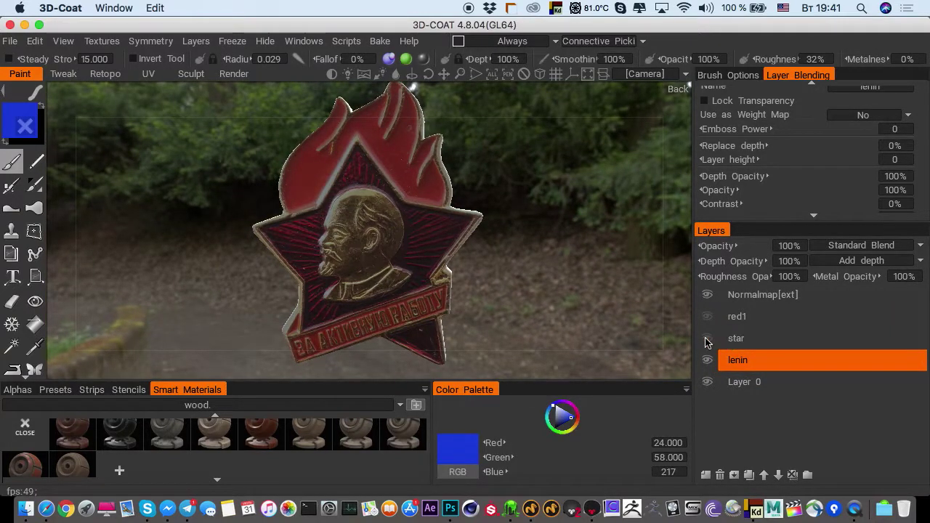
left_click(706, 339)
Examine the Normalmap[ext] and star layers on the badge by toggling the visibility of each
scroll(533, 301, "up", 5)
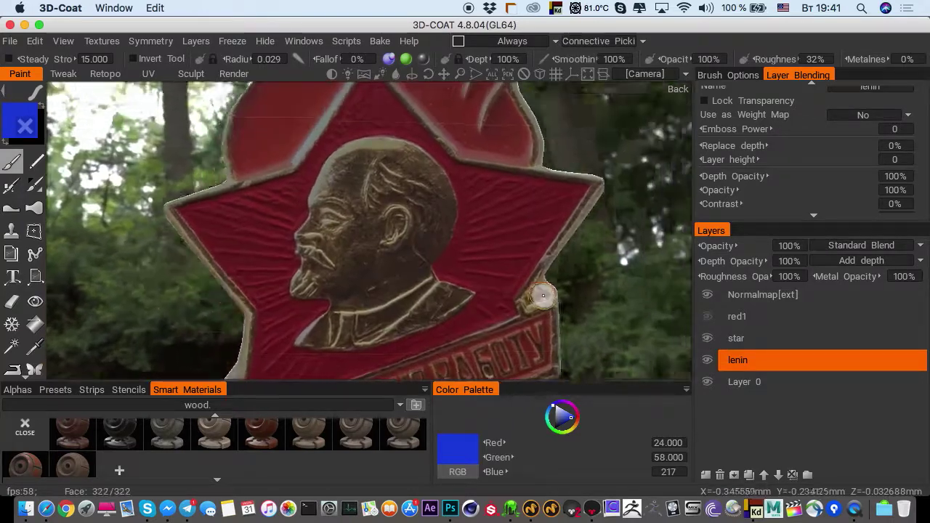
left_click(707, 296)
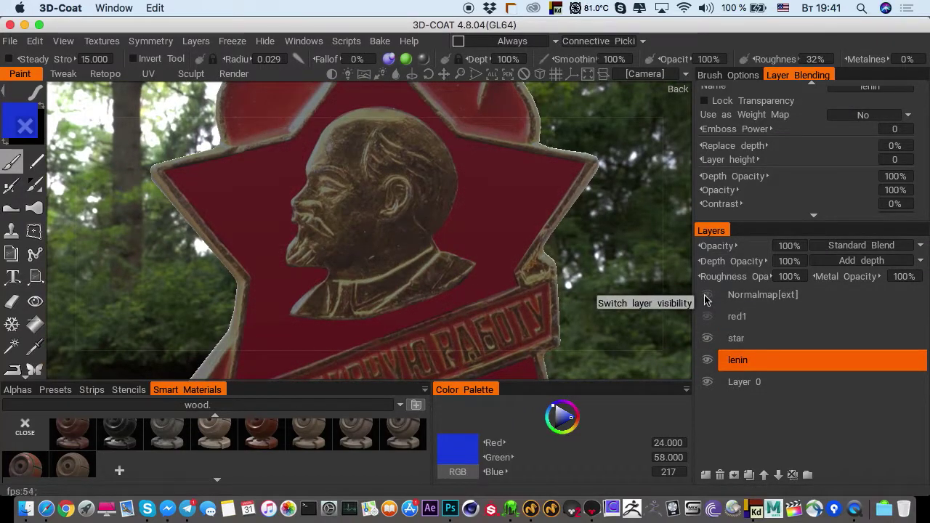
left_click(707, 297)
left_click_drag(554, 263, 654, 312)
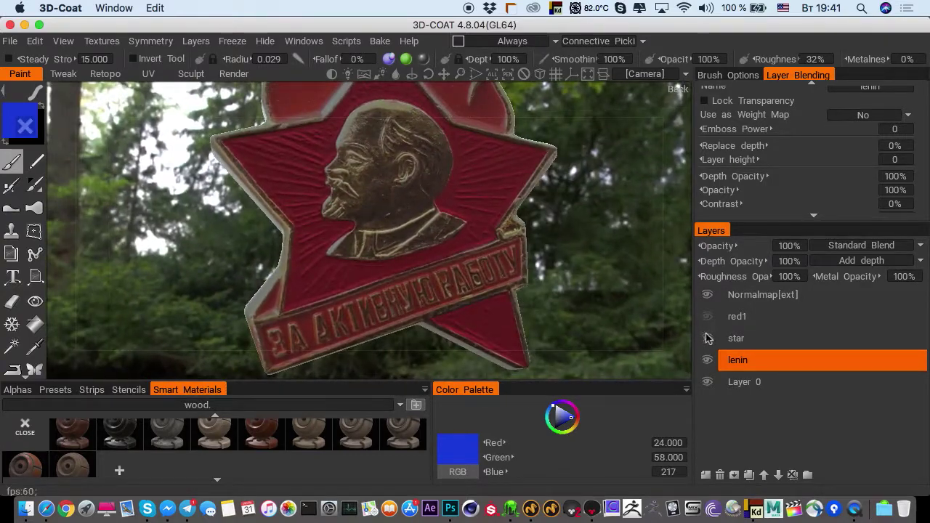
left_click(707, 339)
left_click(707, 339)
left_click(707, 339)
left_click(707, 339)
left_click(734, 340)
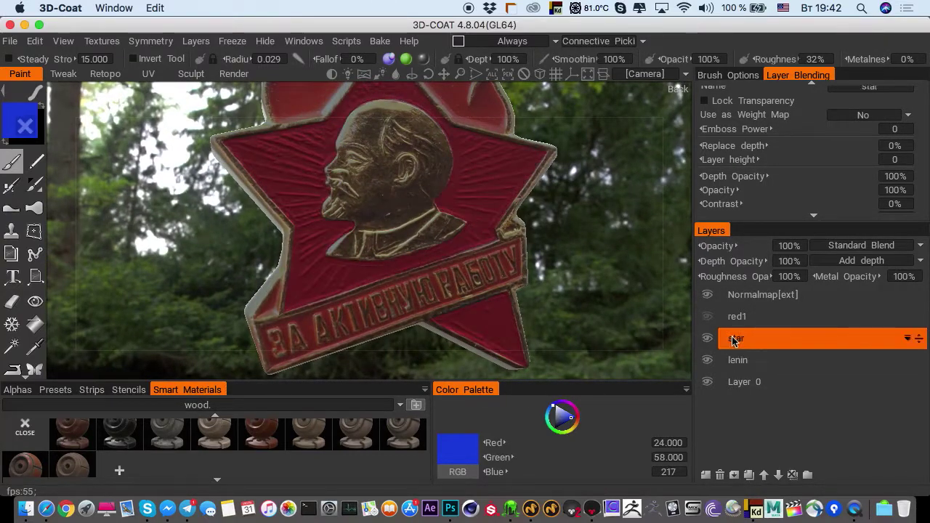
left_click(706, 339)
left_click(706, 339)
left_click_drag(594, 313, 571, 309)
Make the red1 layer visible, comparing the badge with and without it
left_click(721, 317)
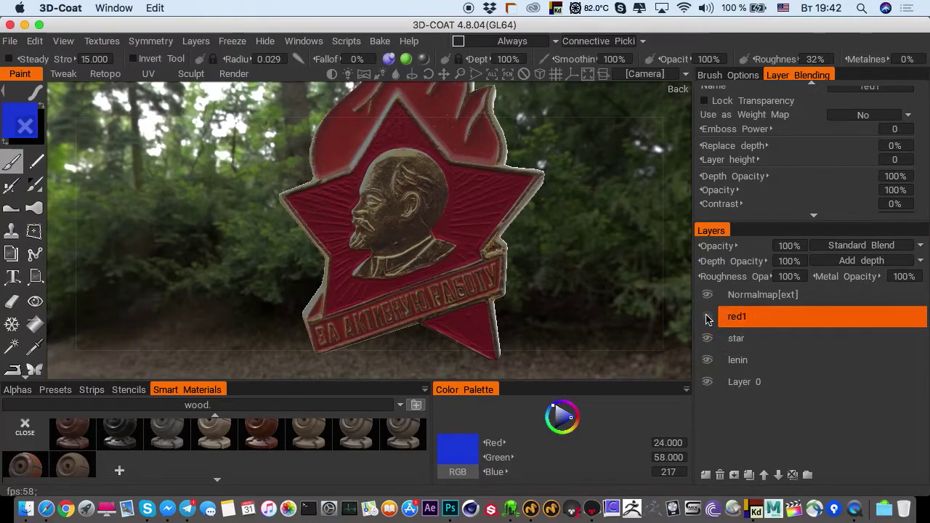
left_click(707, 318)
left_click(706, 319)
left_click(706, 318)
left_click(706, 318)
left_click(706, 318)
left_click_drag(588, 251, 411, 281)
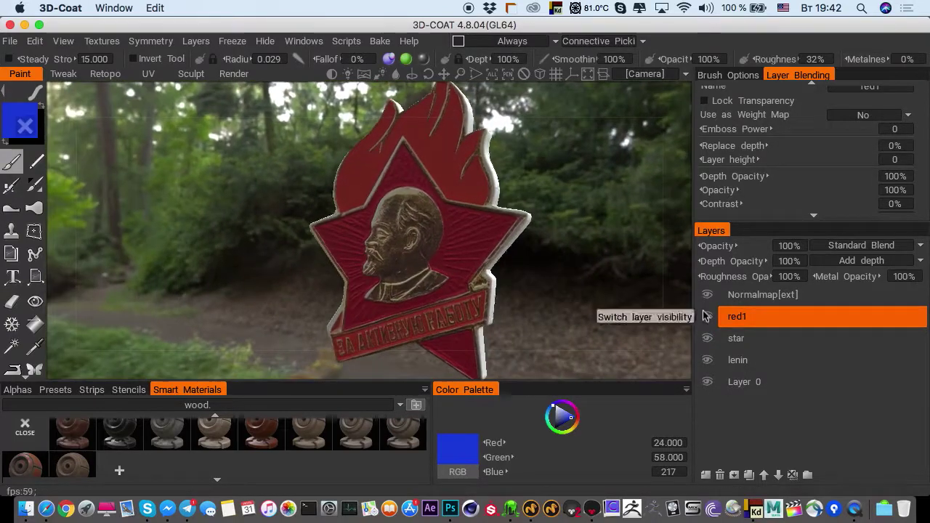
Add a new layer directly above lenin and name it gold
left_click(735, 361)
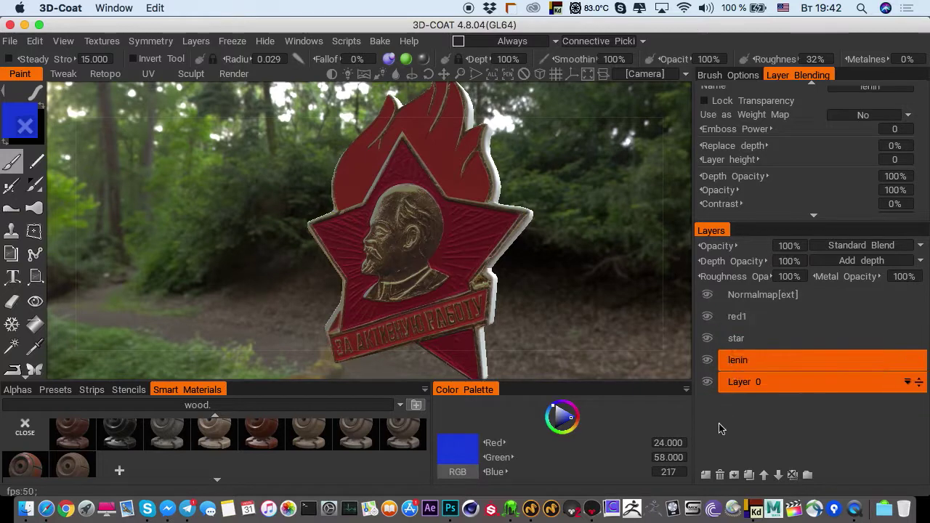
left_click(704, 474)
double_click(749, 359)
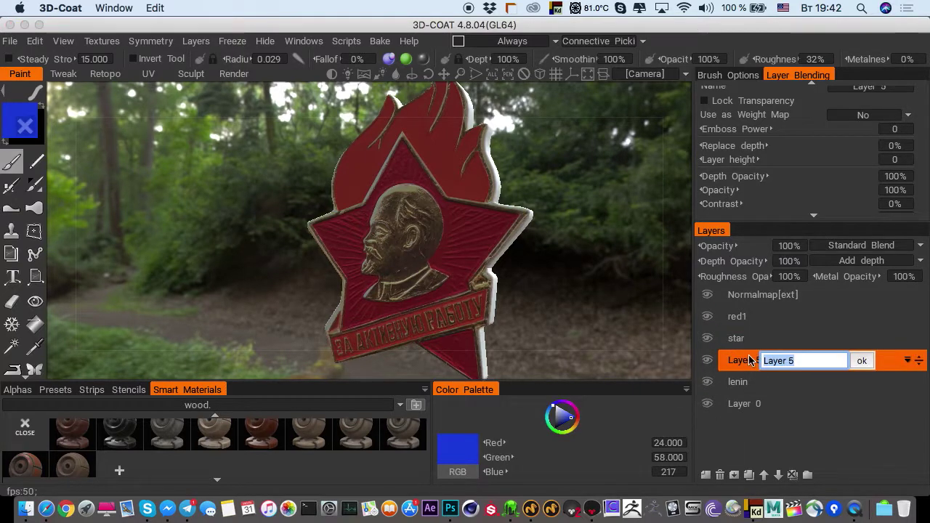
type("gold")
key("Return")
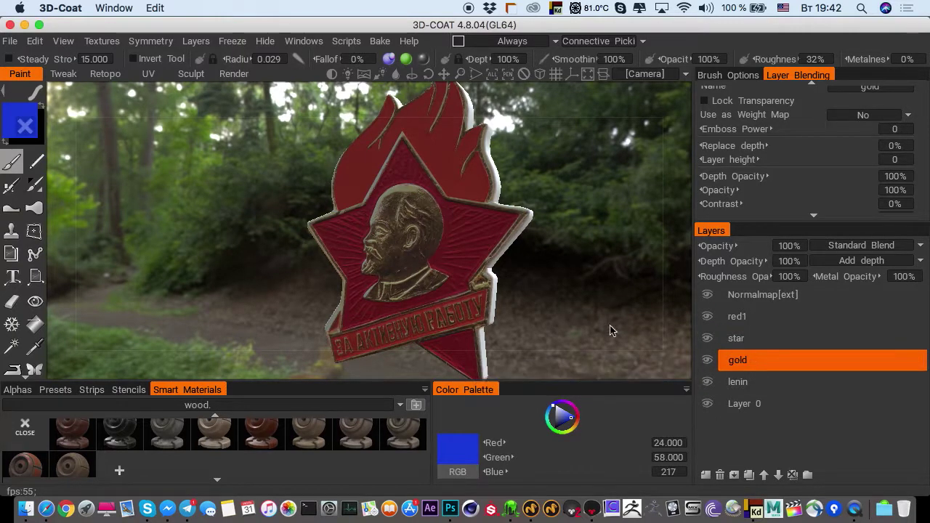
Examine the badge relief with the lenin layer hidden, and show the layer again
left_click(706, 383)
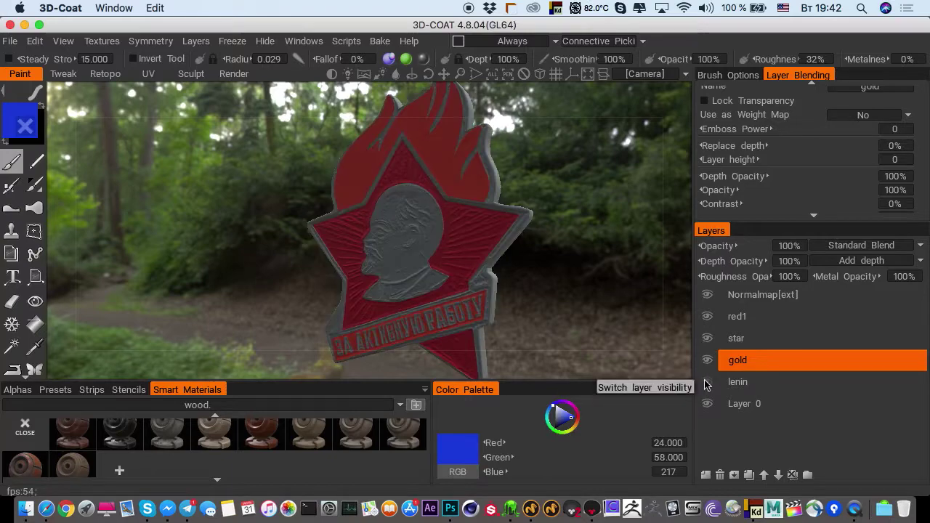
mouse_move(357, 280)
left_mouse_down("alt")
mouse_move(322, 276)
mouse_move(356, 282)
left_mouse_up("alt")
left_click_drag(688, 386, 552, 404, "alt")
right_click_drag(552, 404, 361, 203, "alt")
left_click_drag(361, 203, 393, 221, "alt")
right_click_drag(394, 222, 389, 232, "alt")
mouse_move(389, 232)
left_mouse_down("alt")
mouse_move(409, 241)
mouse_move(398, 244)
left_mouse_up("alt")
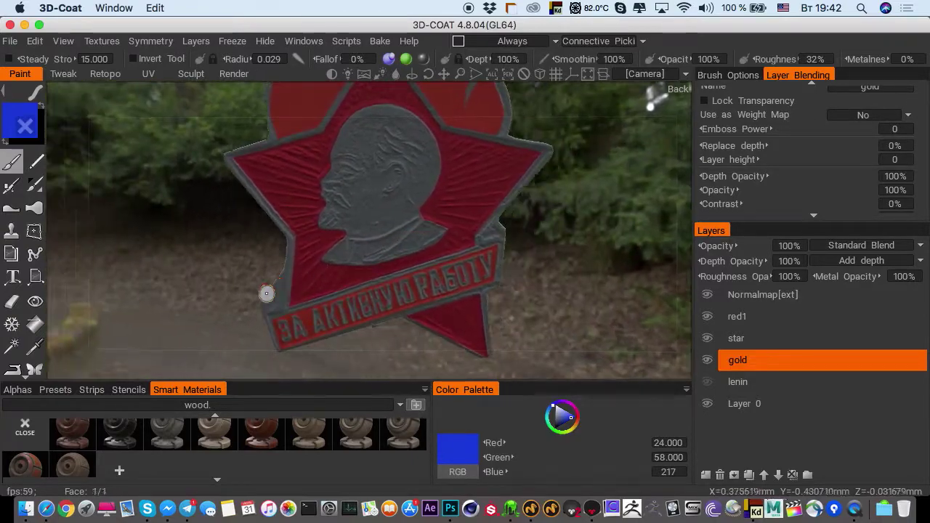
left_click(707, 381)
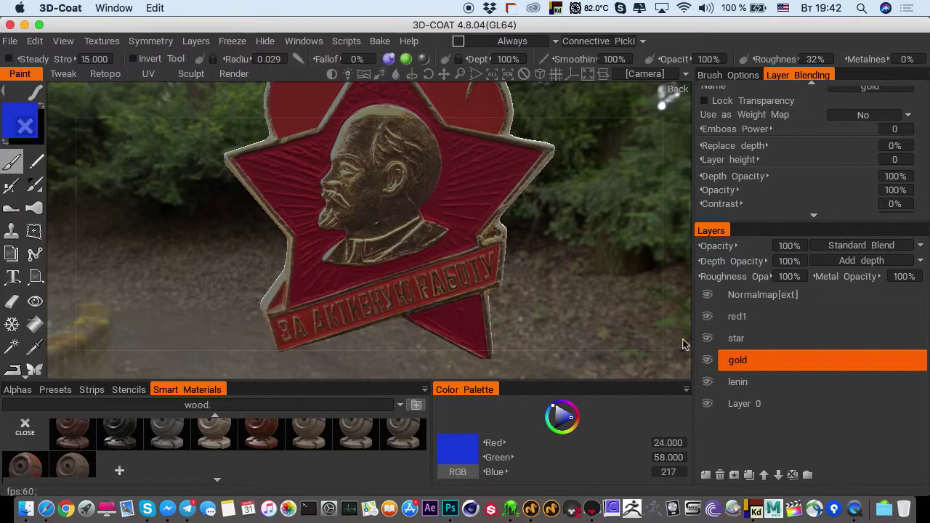
Select the red1 layer, display the badge without shading, and sample the bright red of the flames as the paint color
left_click(734, 318)
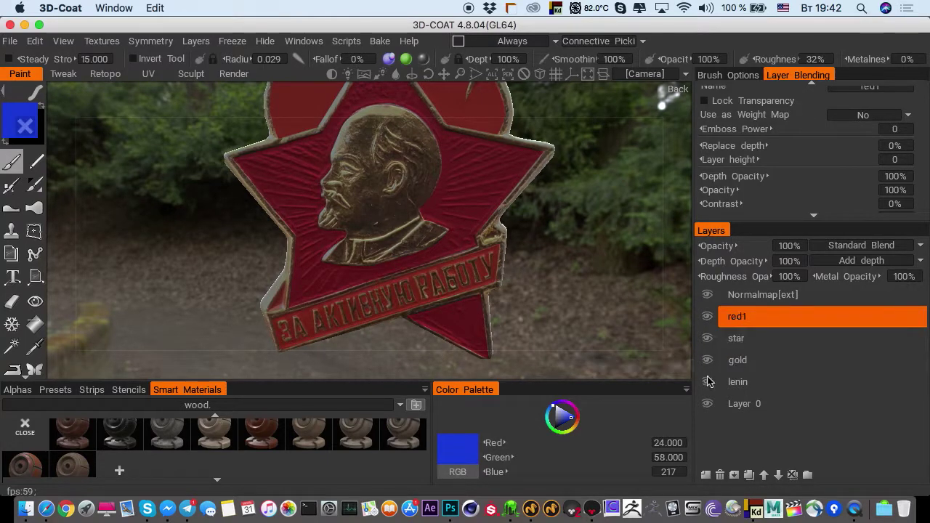
scroll(533, 307, "up", 6)
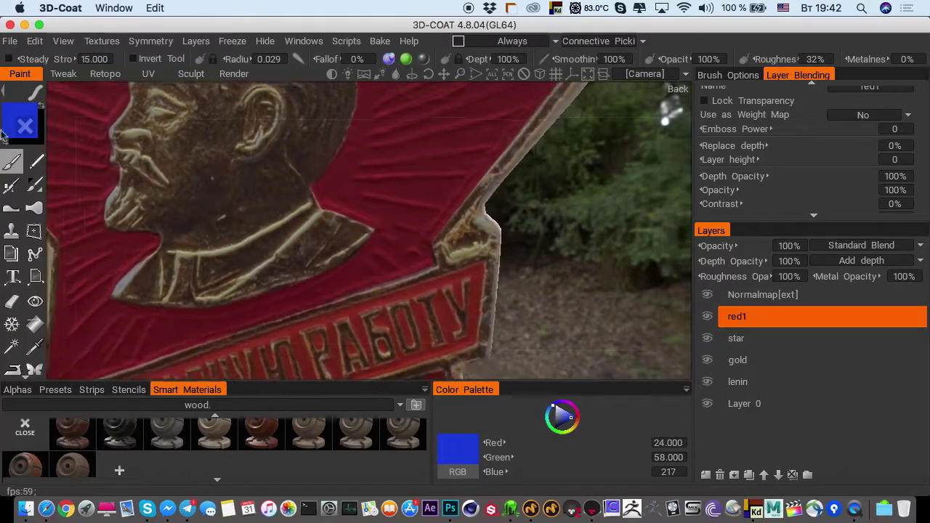
scroll(385, 240, "down", 5)
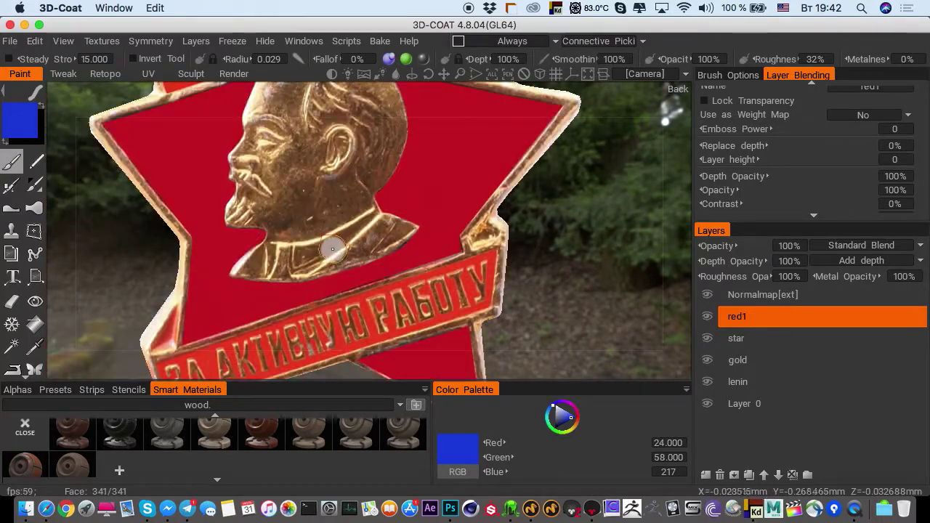
left_click(36, 344)
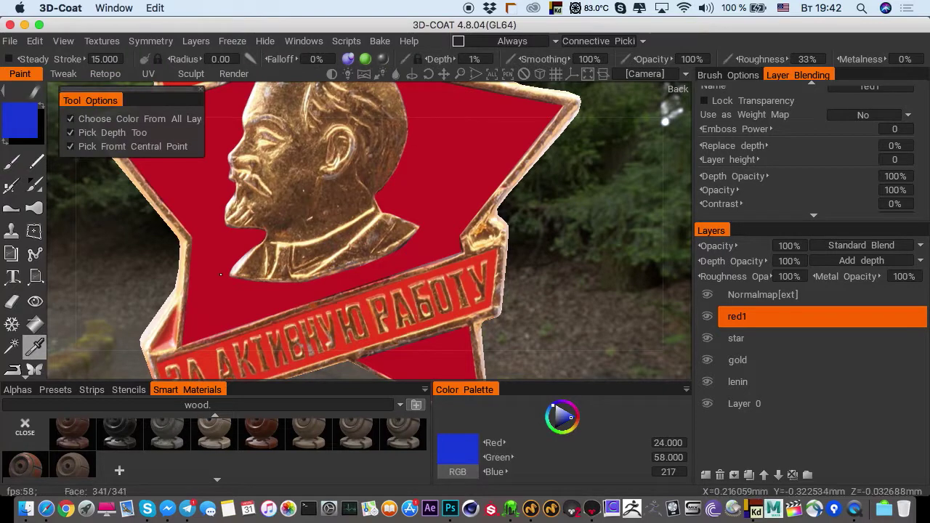
middle_click_drag(442, 215, 432, 396)
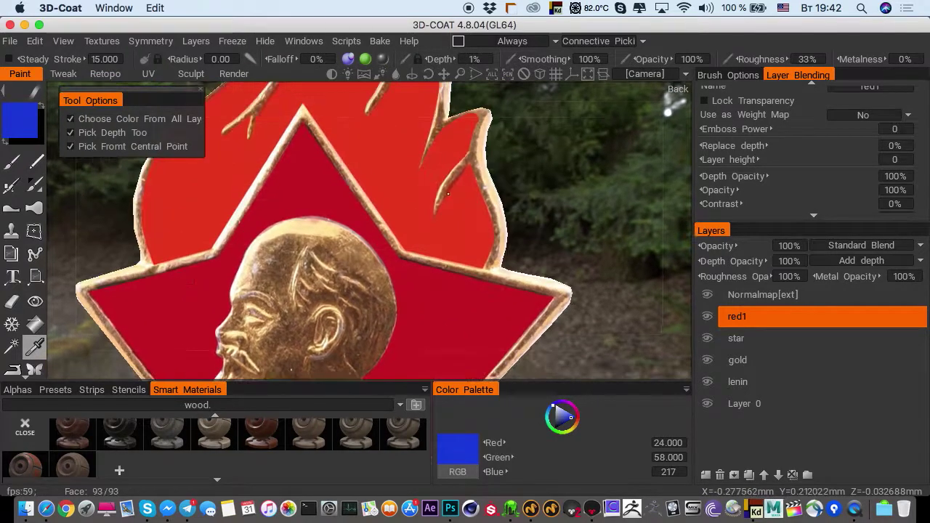
left_click(394, 178)
Fill the small ribbon fold above the banner's right end with the sampled red on red1, using a straight-edged fill shape
left_click(12, 162)
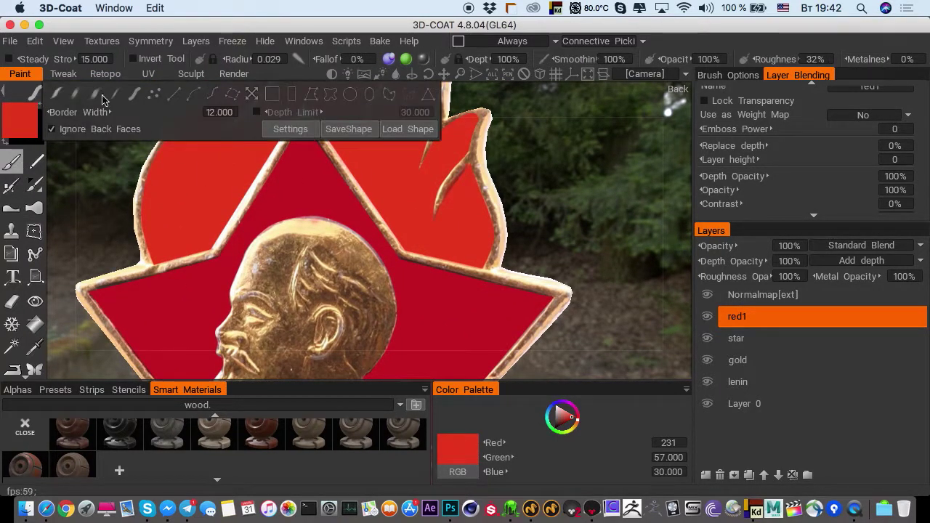
left_click(314, 100)
middle_click_drag(407, 349, 473, 257)
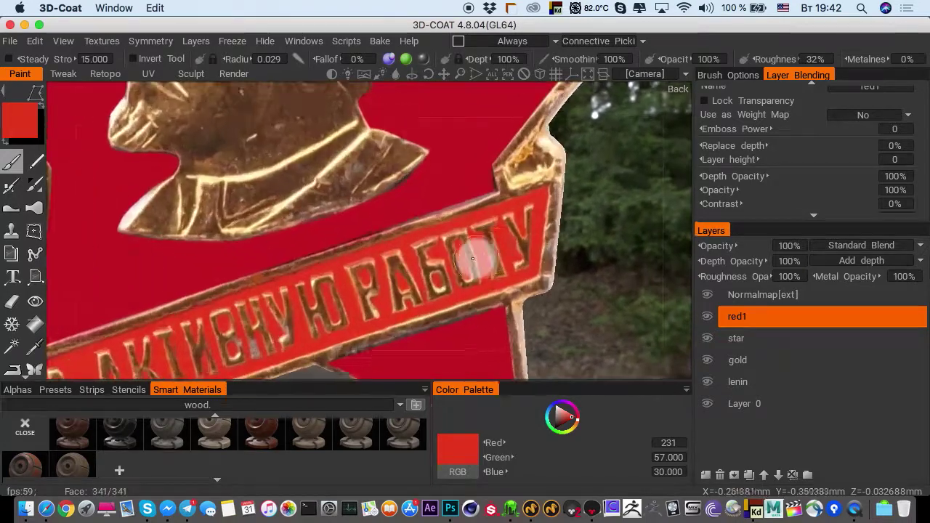
scroll(468, 247, "up", 3)
left_click_drag(523, 269, 526, 296)
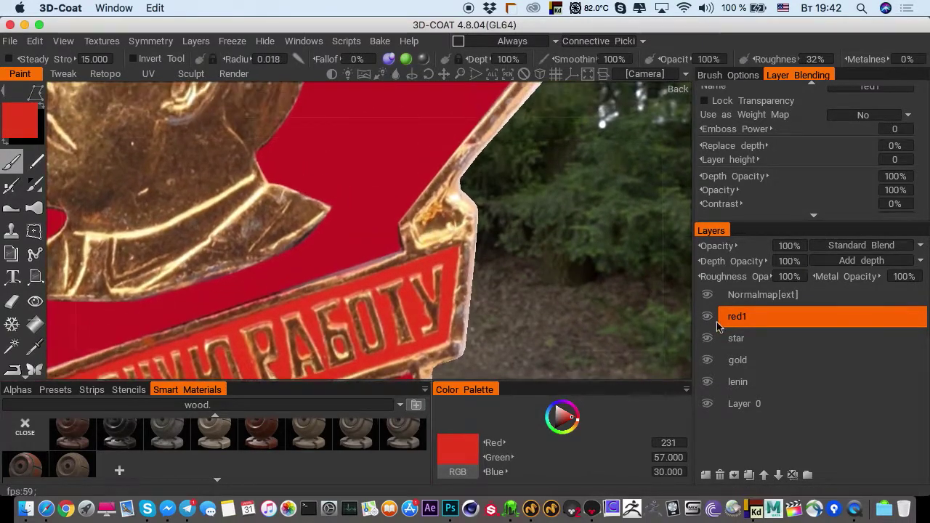
left_click(707, 317)
left_click(707, 317)
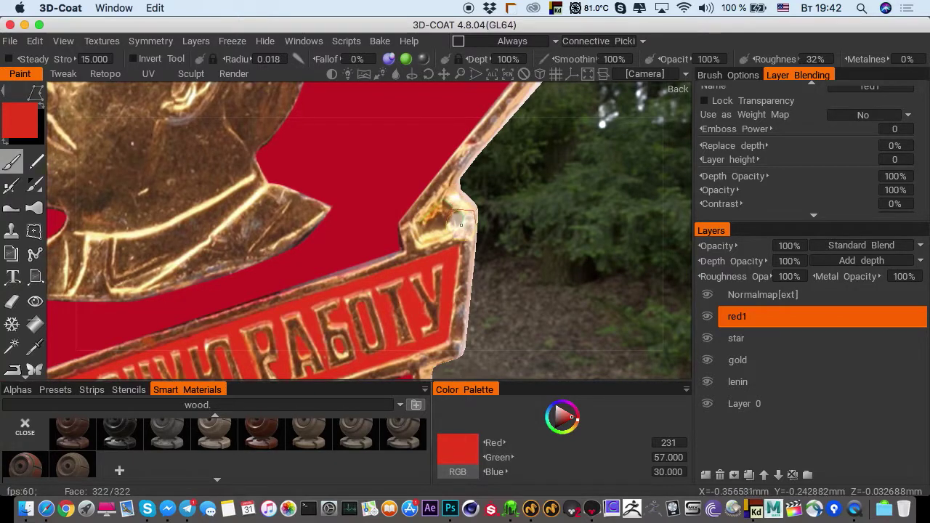
left_click_drag(457, 228, 422, 241)
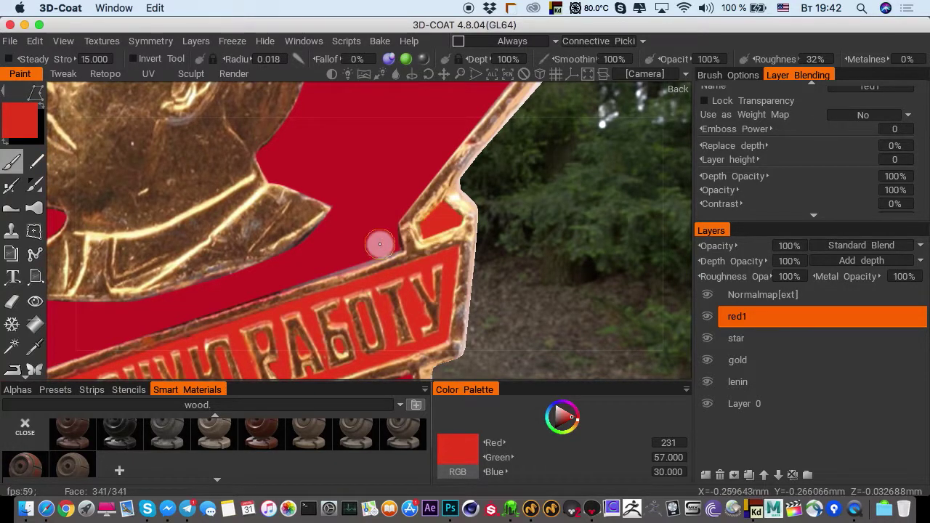
Fill the triangular ribbon fold above the banner's left end with the same red on the red1 layer
scroll(339, 254, "down", 3)
mouse_move(339, 254)
middle_mouse_down("alt")
mouse_move(674, 225)
mouse_move(694, 125)
middle_mouse_up("alt")
scroll(338, 254, "up", 3)
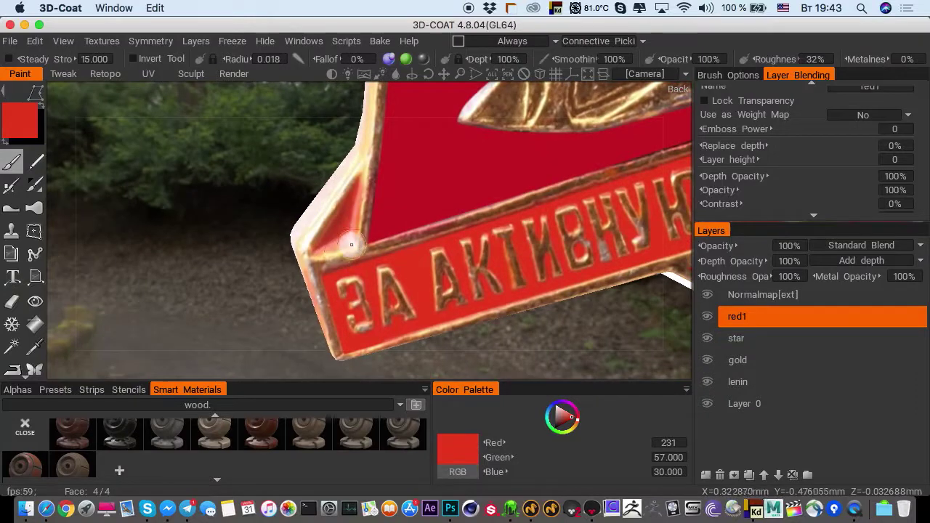
left_click_drag(329, 223, 310, 255)
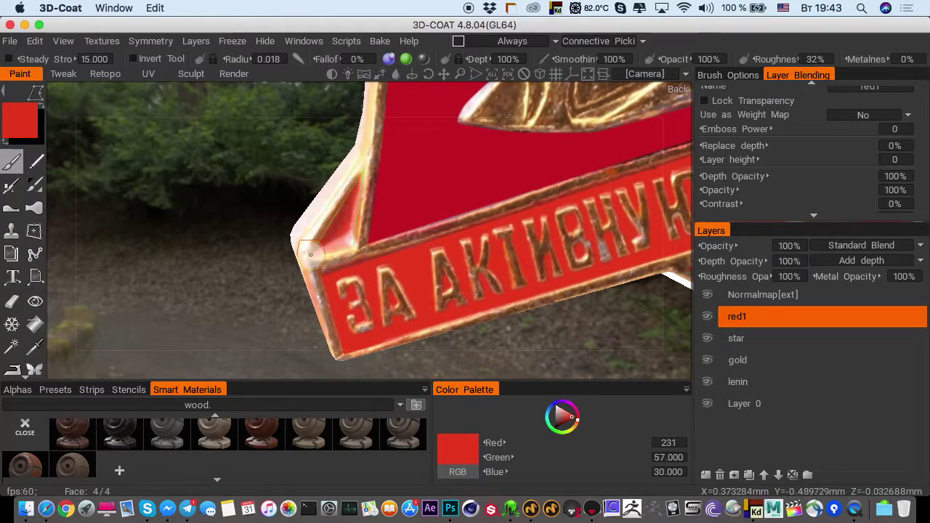
Examine the painted folds, flames and star on the badge for areas the red layers do not cover
scroll(254, 272, "down", 6)
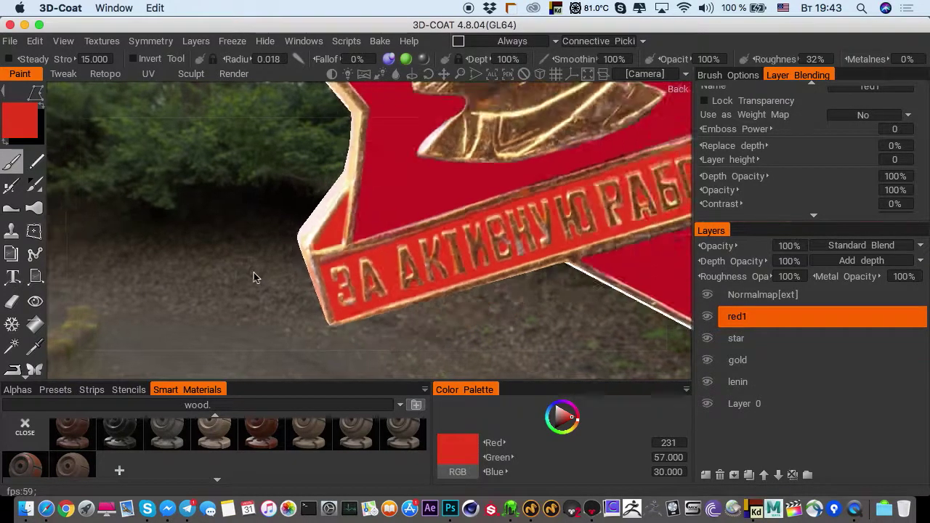
left_click_drag(247, 284, 250, 282)
middle_click_drag(250, 281, 256, 282)
scroll(256, 282, "up", 6)
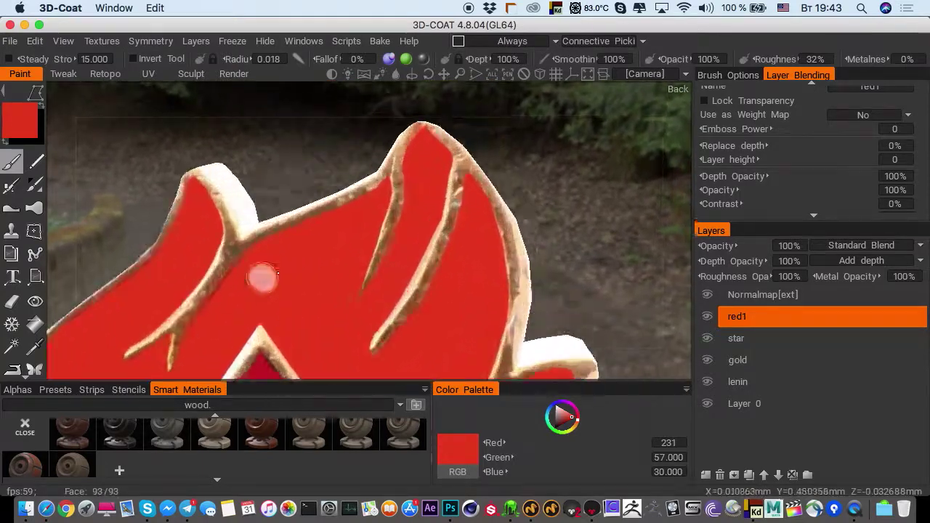
left_click_drag(262, 276, 293, 268, "alt")
scroll(300, 270, "down", 6)
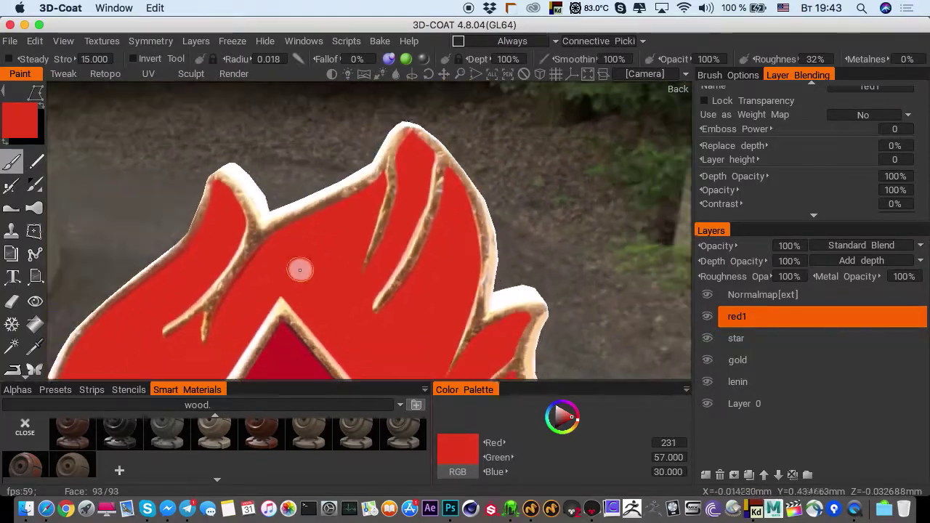
scroll(308, 266, "down", 2)
middle_click_drag(309, 267, 319, 208, "alt")
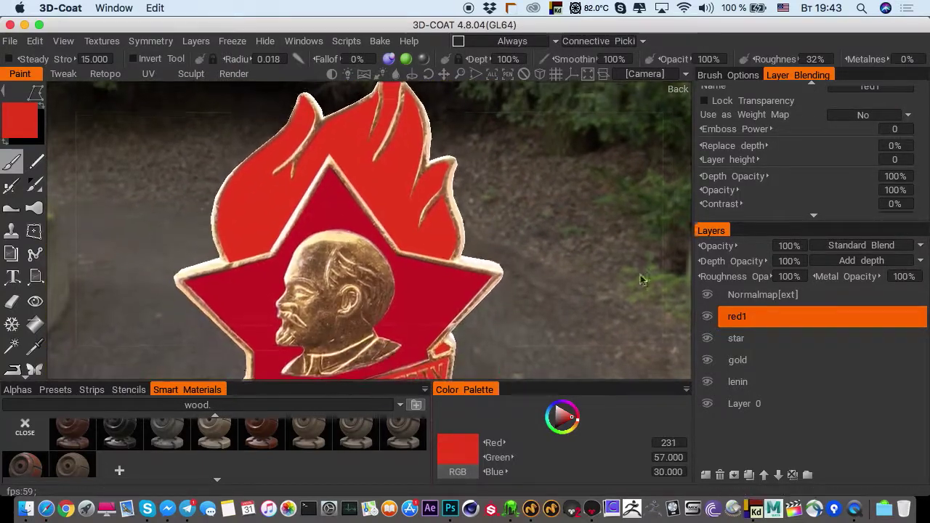
Hide the lenin layer, make the gold layer active, and display the badge with full shading
left_click(706, 381)
left_click_drag(654, 342, 406, 266, "alt")
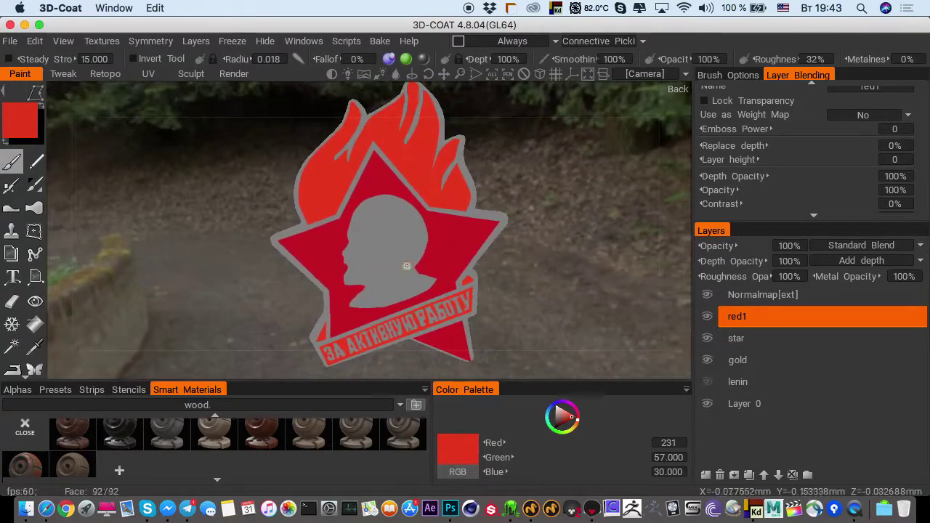
left_click_drag(319, 176, 623, 353, "alt")
left_click(735, 359)
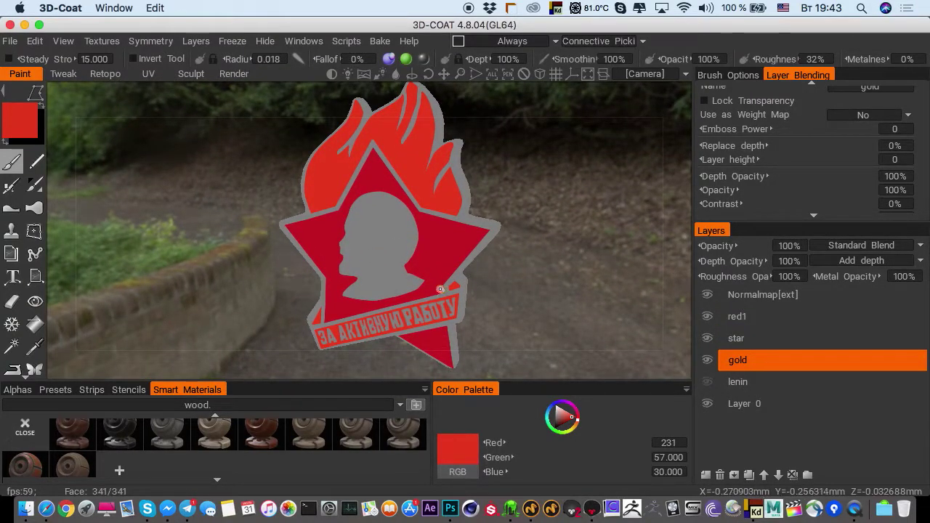
key("2")
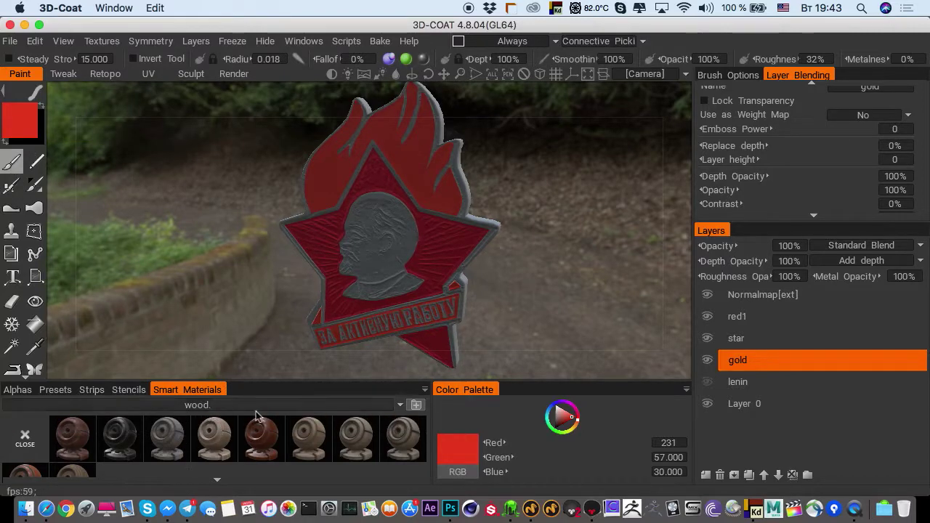
Choose the brass smart material from the metals group and calculate the ambient occlusion layer it requires
left_click(399, 405)
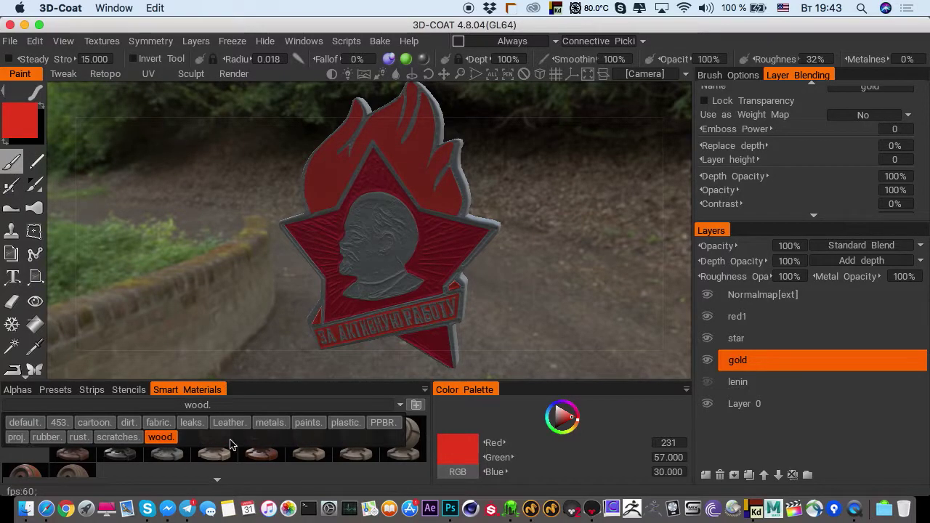
left_click(273, 423)
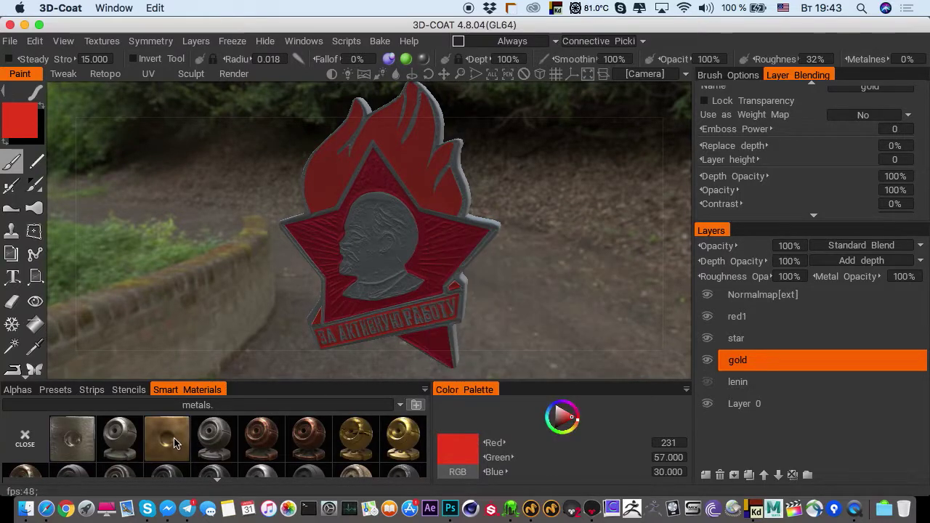
mouse_move(173, 443)
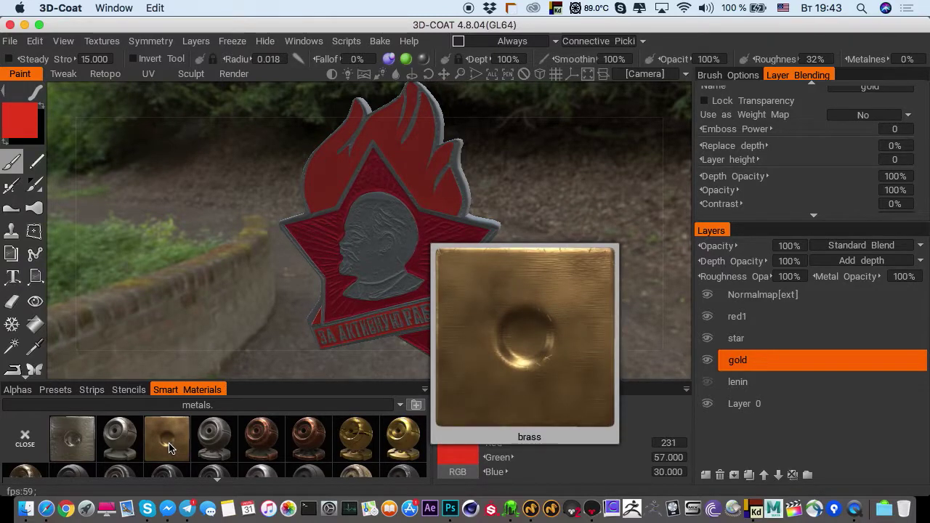
left_click(170, 444)
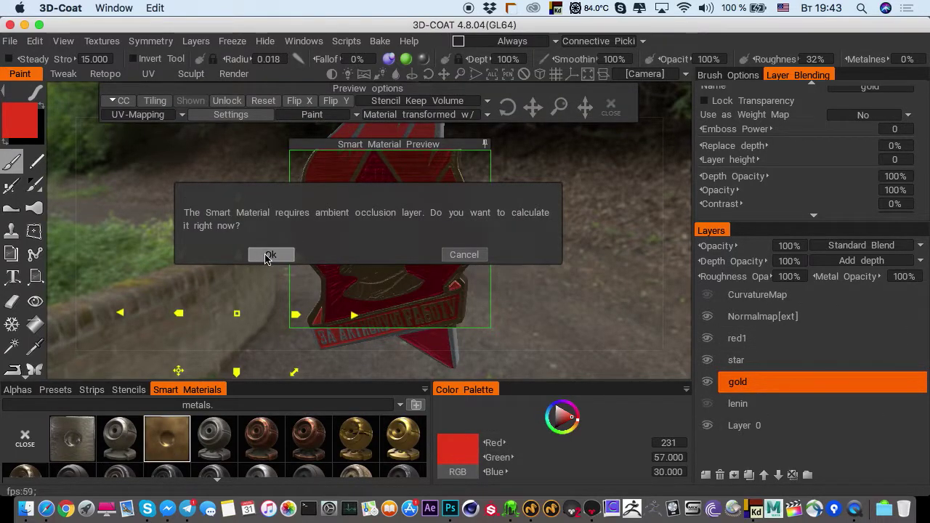
left_click(267, 255)
left_click(267, 295)
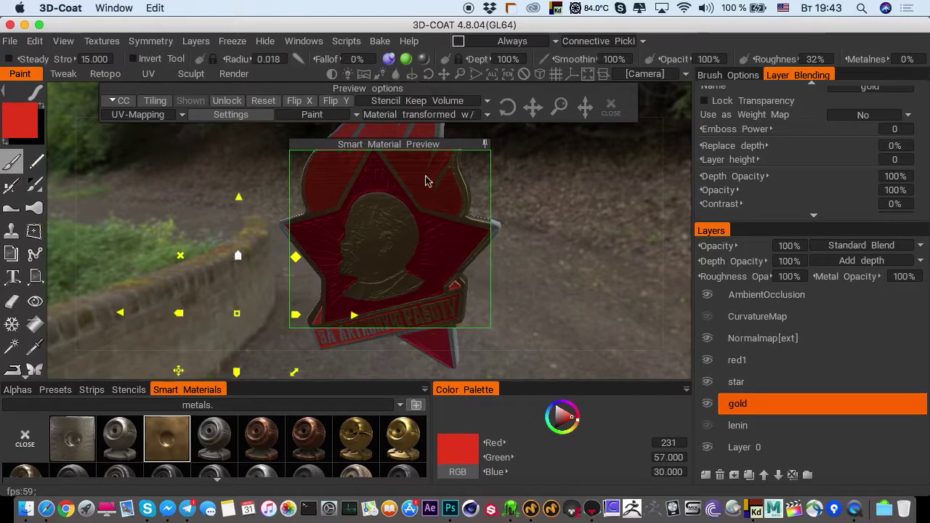
Shift the brass material preview over the flames' outer edge and turn off depth painting
left_click_drag(403, 144, 482, 141)
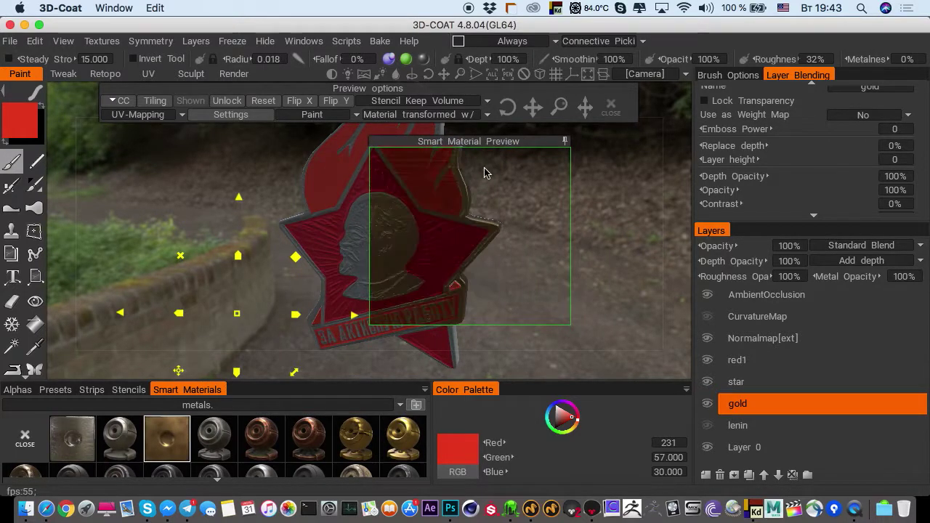
middle_click_drag(478, 185, 528, 226)
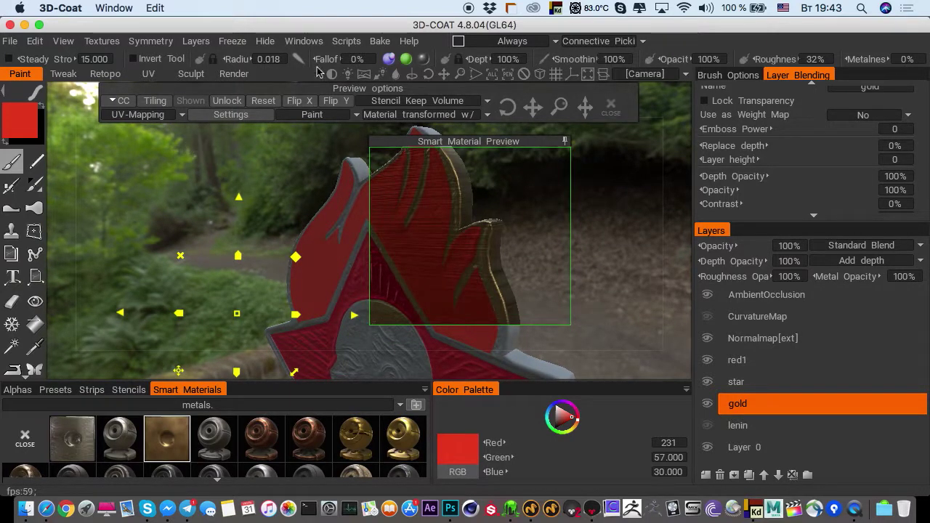
mouse_move(390, 63)
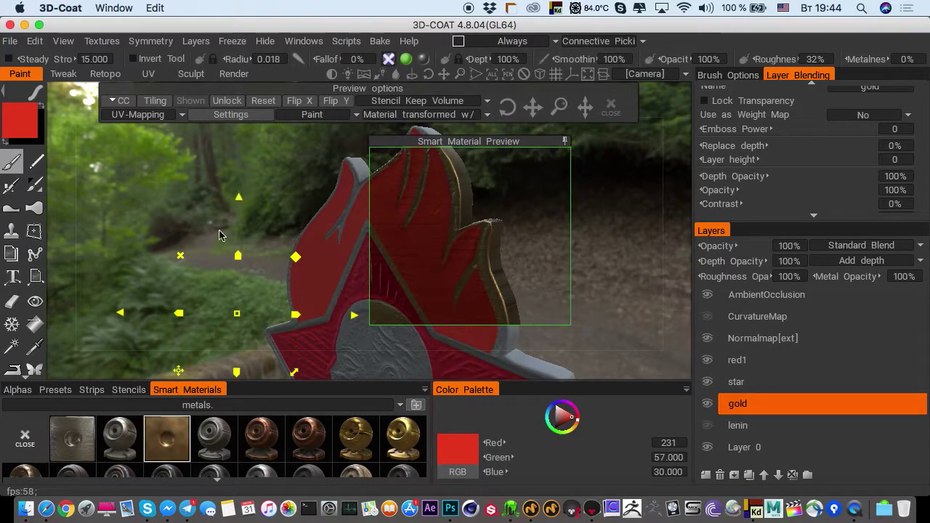
Open brass in the Smart Material Editor and collapse its Layer3, Layer2 and scratch layers
right_click(166, 431)
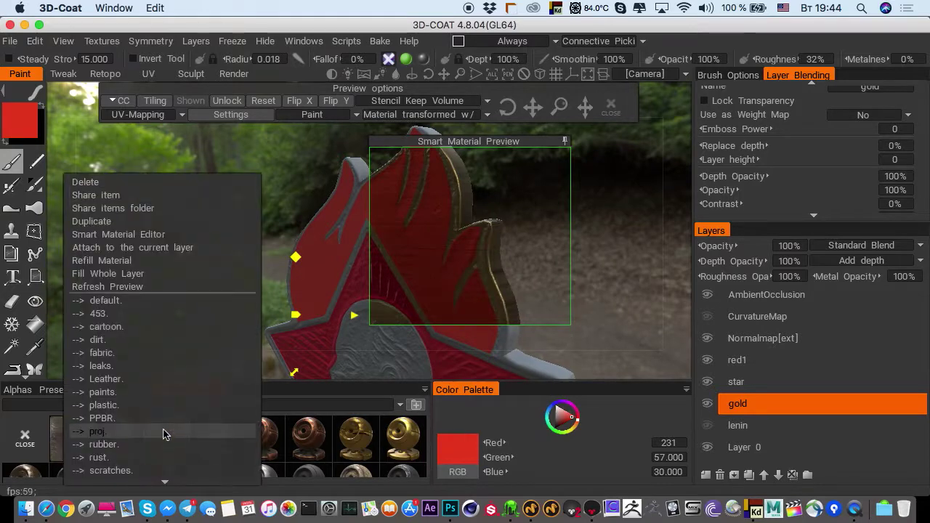
left_click(116, 234)
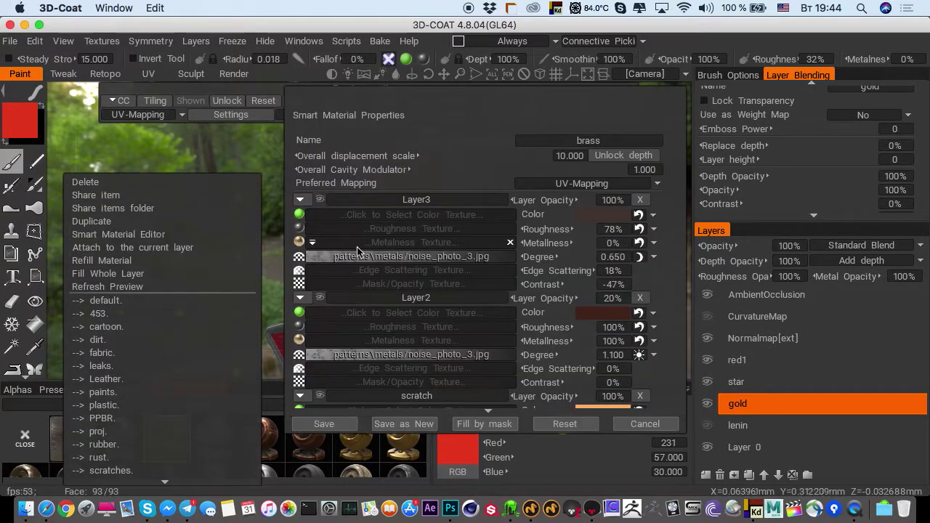
left_click(299, 199)
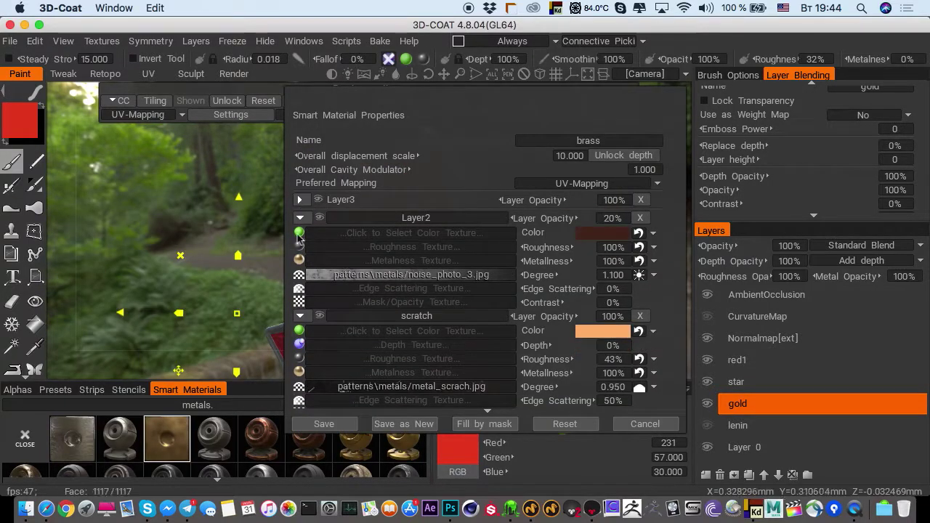
left_click(299, 217)
left_click(299, 236)
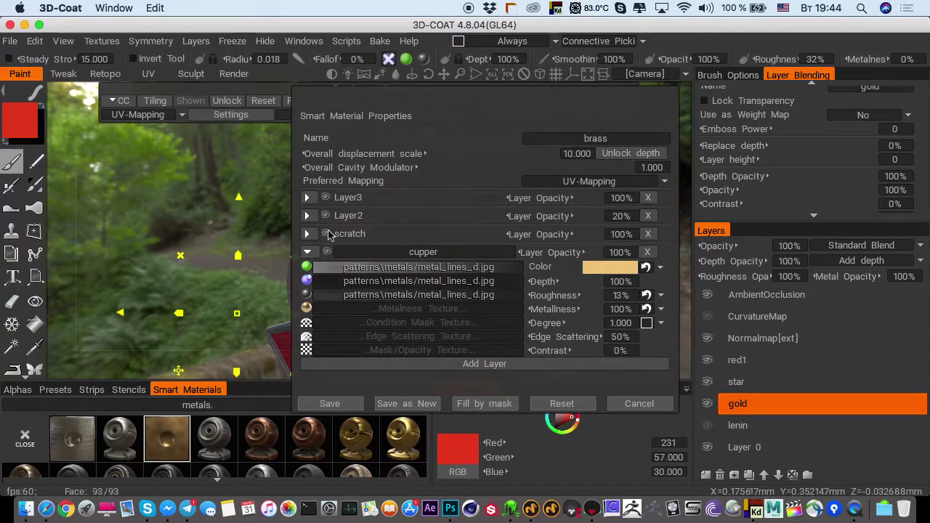
Examine brass's cupper layer and its textures by toggling layer visibility, then discard the edits and deactivate the material
left_click_drag(391, 98, 639, 107)
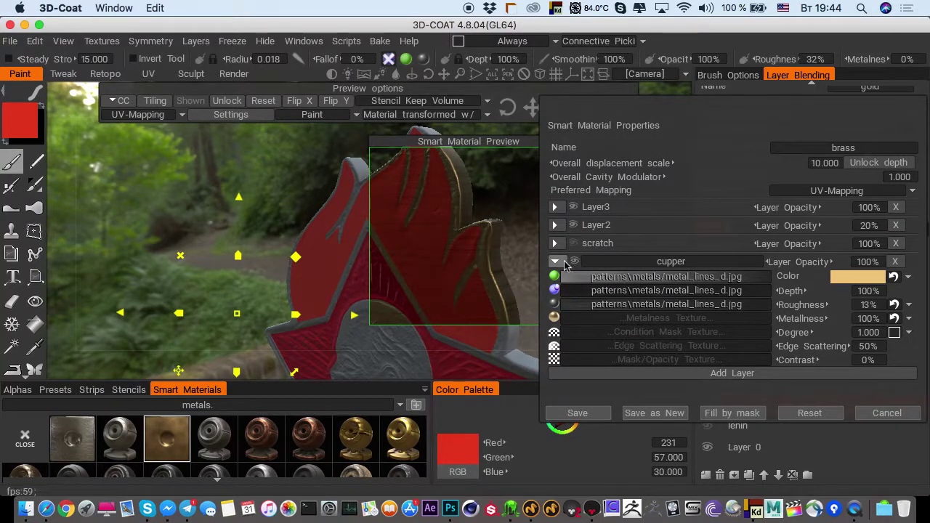
left_click(574, 261)
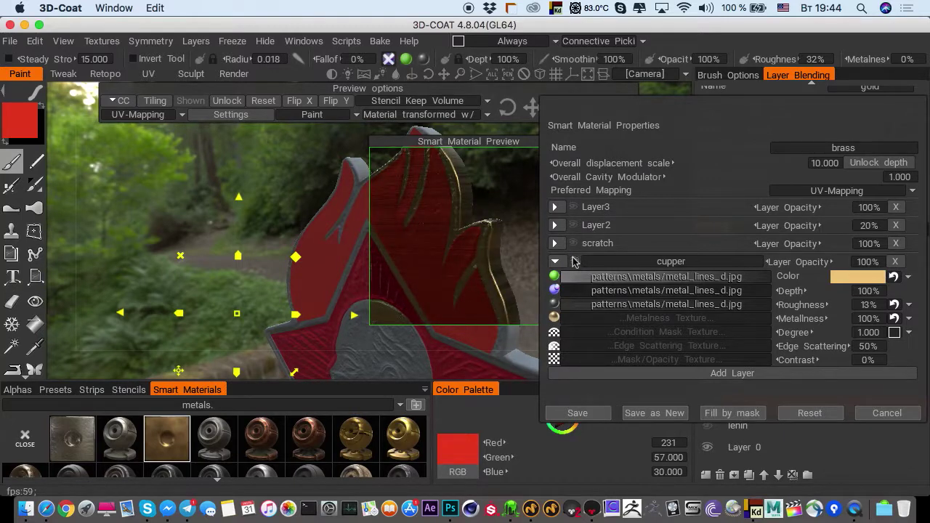
left_click(574, 262)
left_click(574, 263)
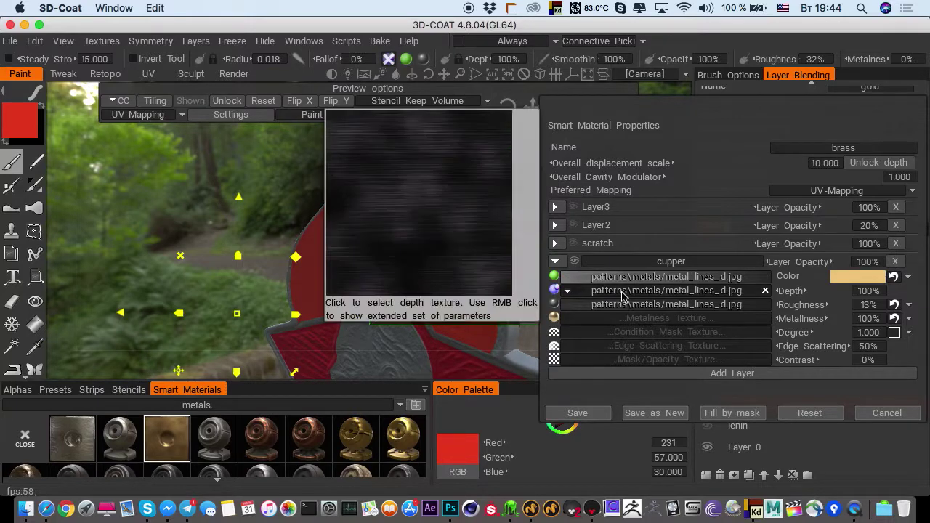
mouse_move(622, 282)
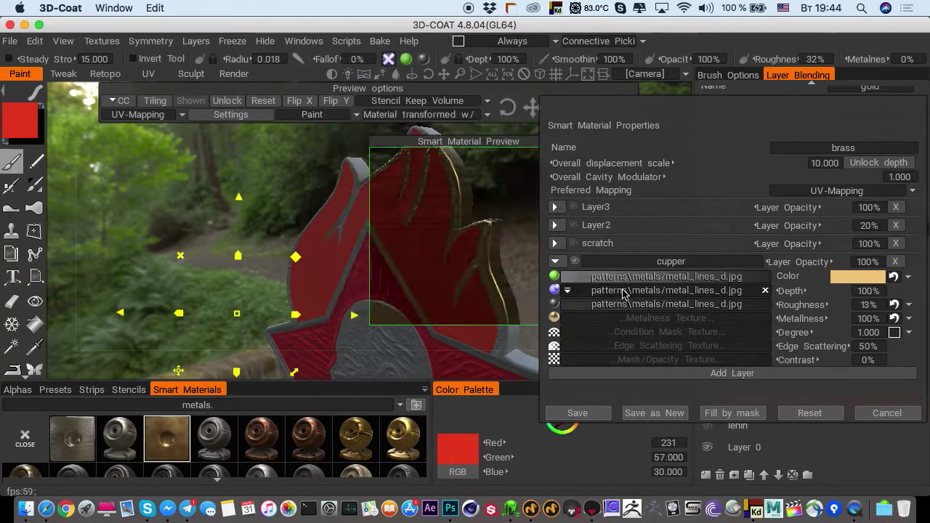
mouse_move(631, 303)
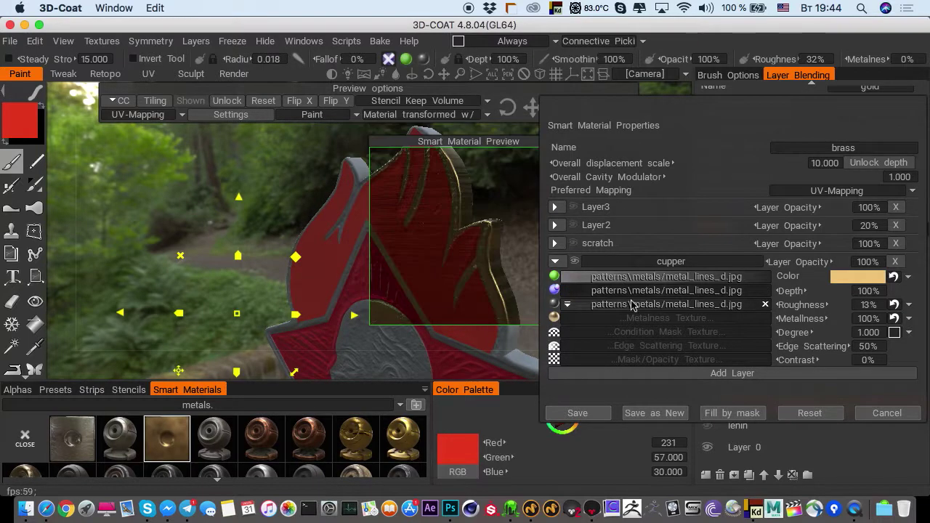
left_click(887, 412)
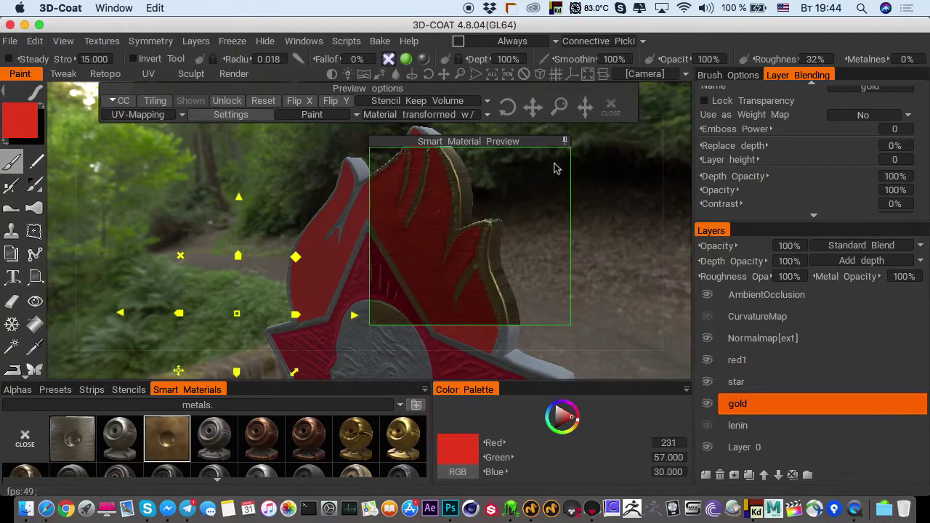
left_click(610, 111)
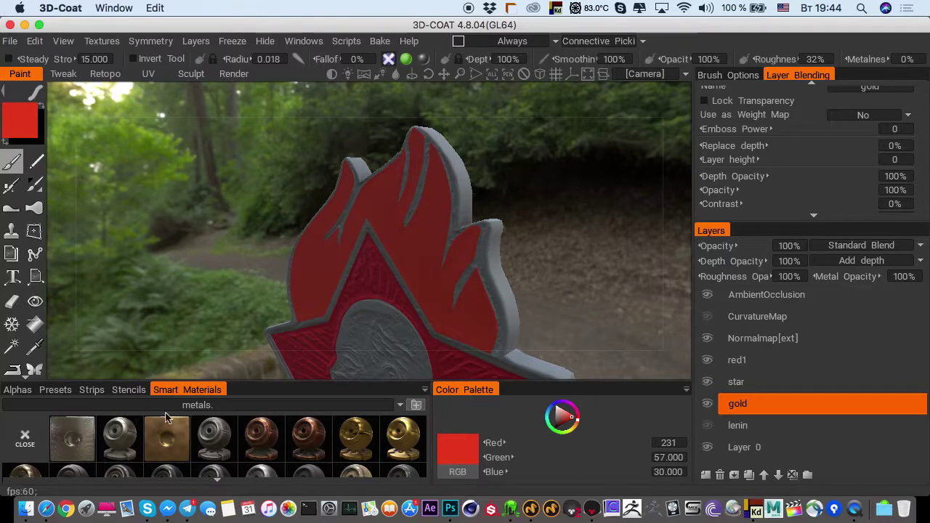
Preview the copper-toned metal and the gold-toned metal beside it on the badge's flame edges and back
scroll(173, 436, "down", 5)
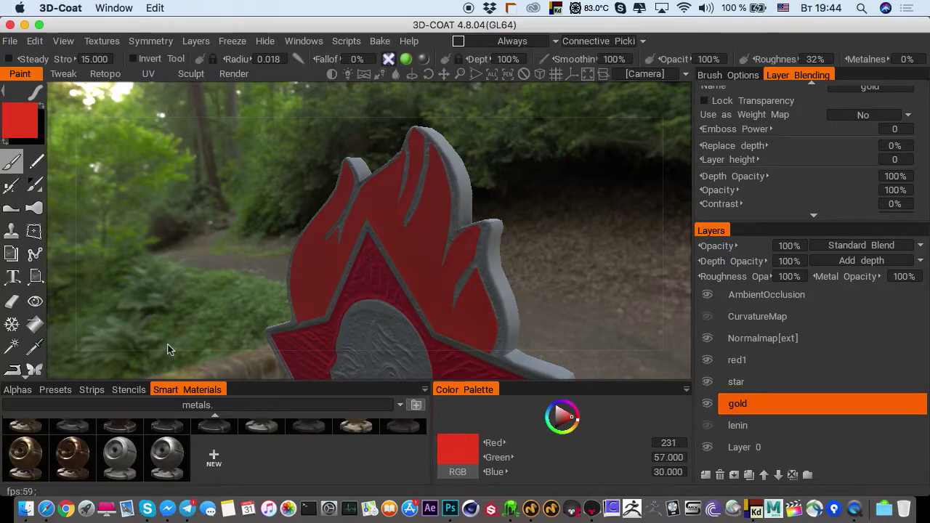
left_click(62, 458)
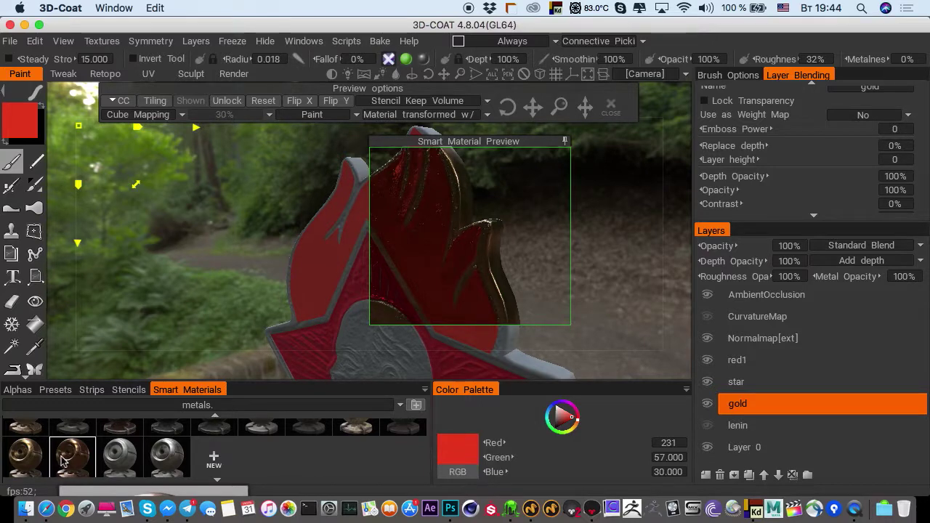
left_click_drag(288, 282, 262, 259)
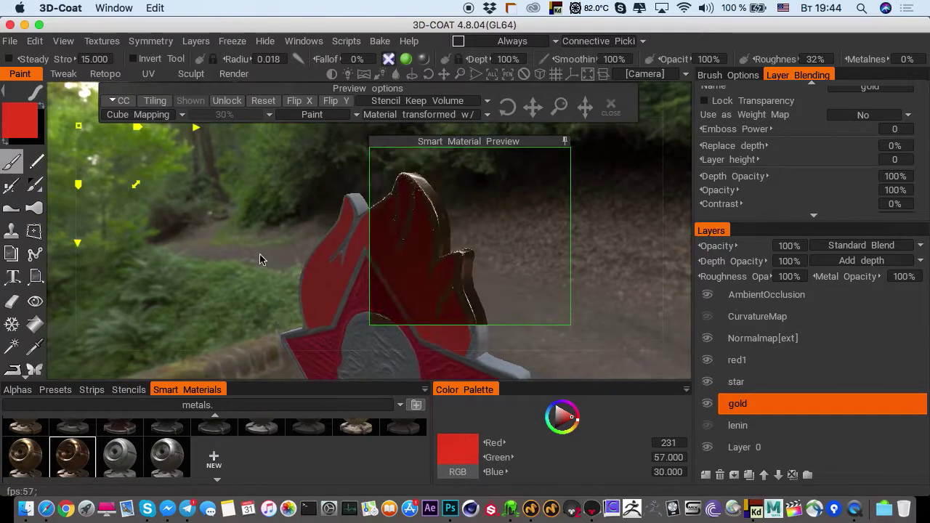
left_click_drag(176, 300, 208, 298)
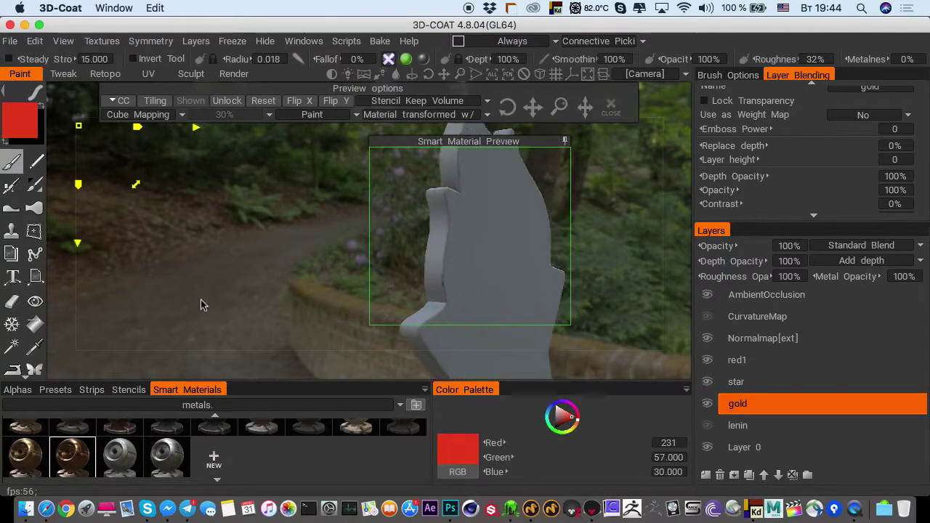
right_click(73, 445)
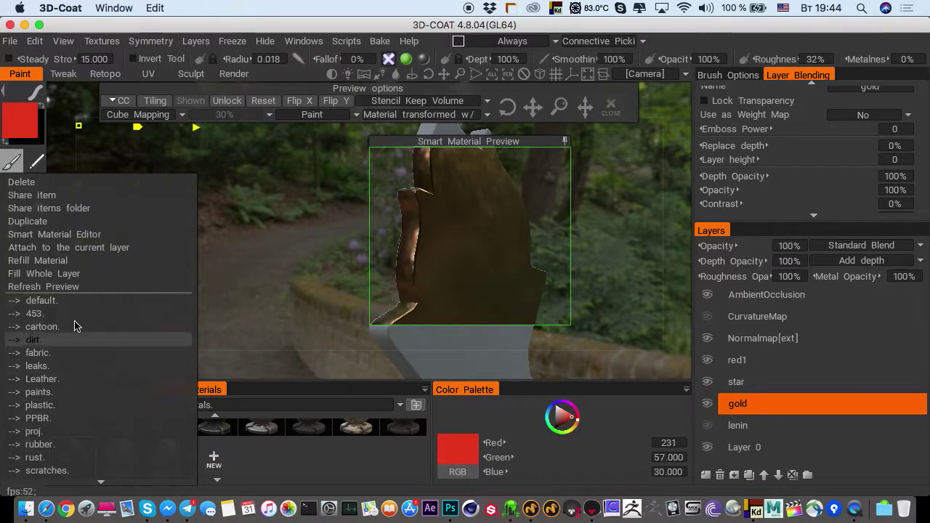
left_click(93, 243)
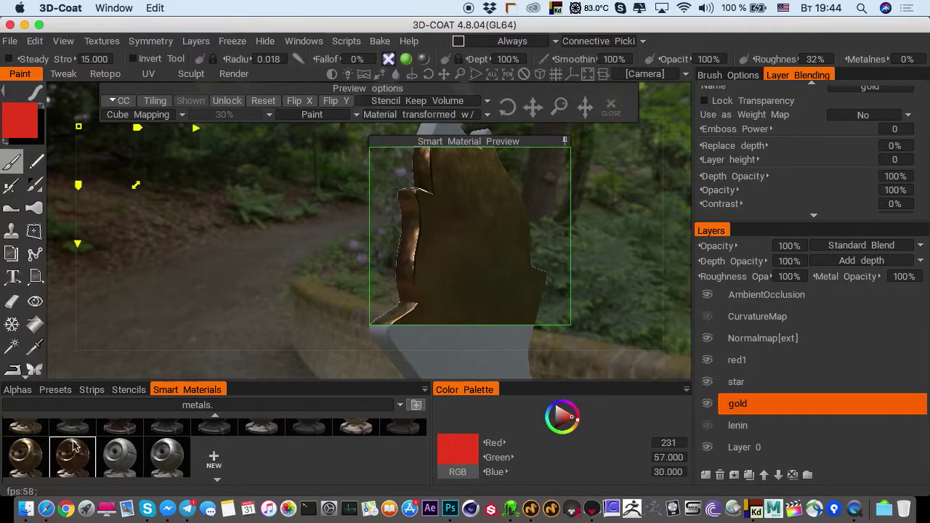
left_click(29, 455)
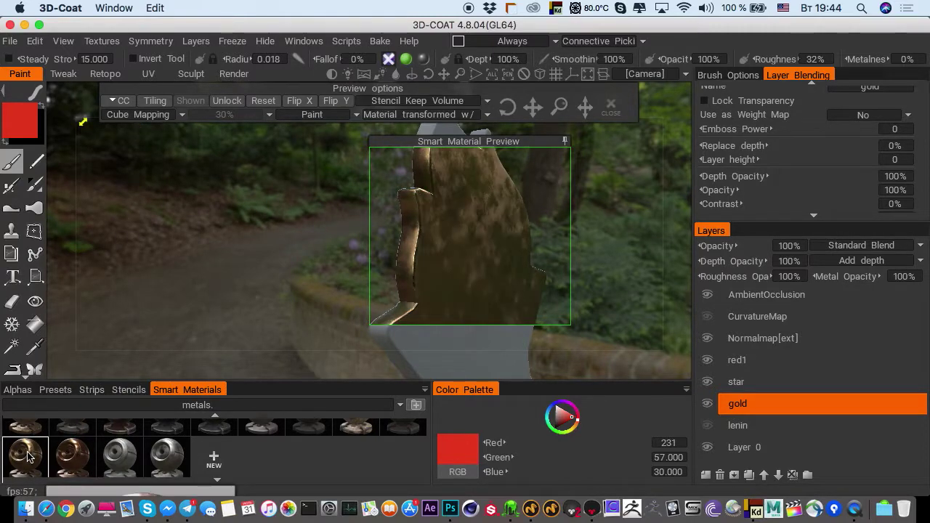
Open the copper-toned steel smart material for editing, recolor its steel layer golden at about RGB 208, 158, 93, and save it
right_click(67, 458)
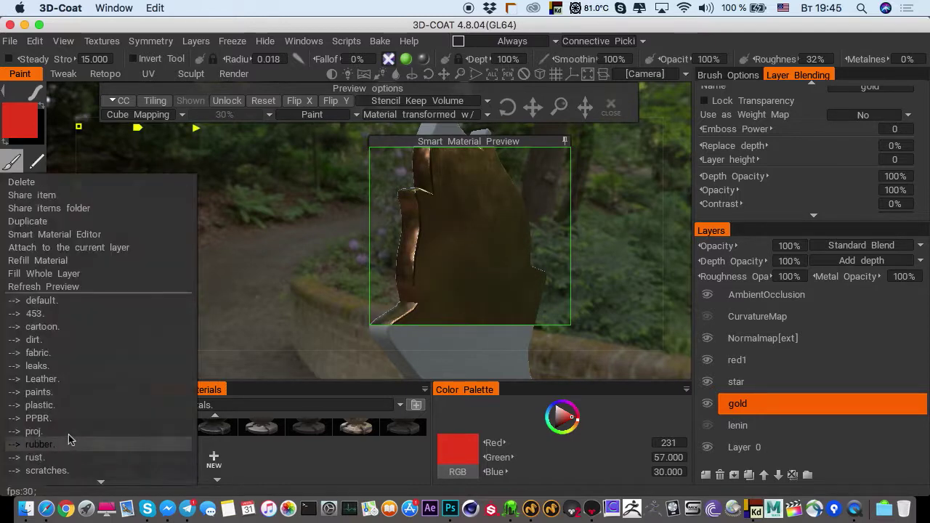
left_click(72, 235)
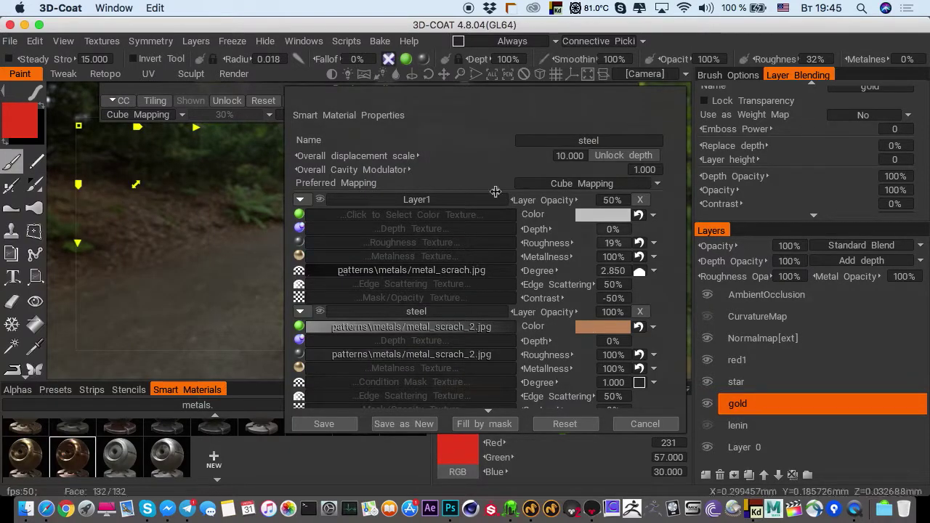
left_click_drag(423, 99, 88, 120)
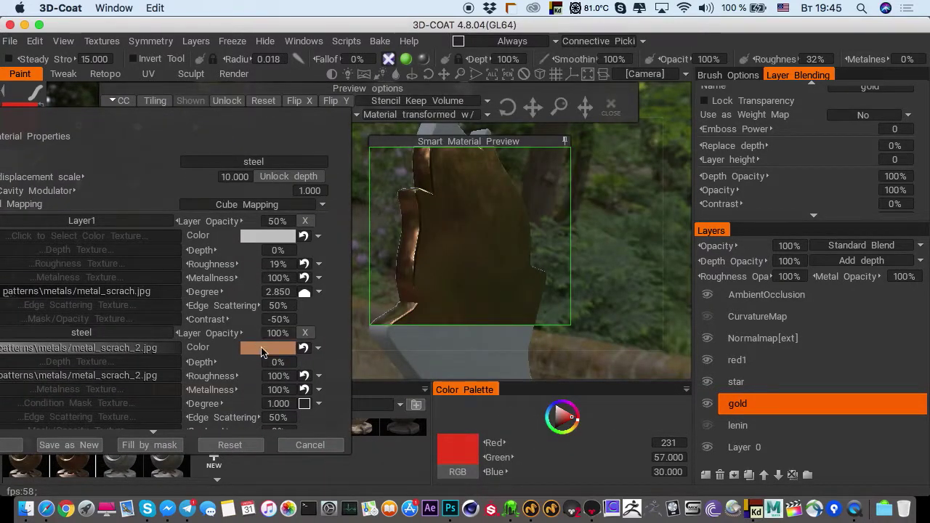
left_click(263, 351)
left_click(368, 213)
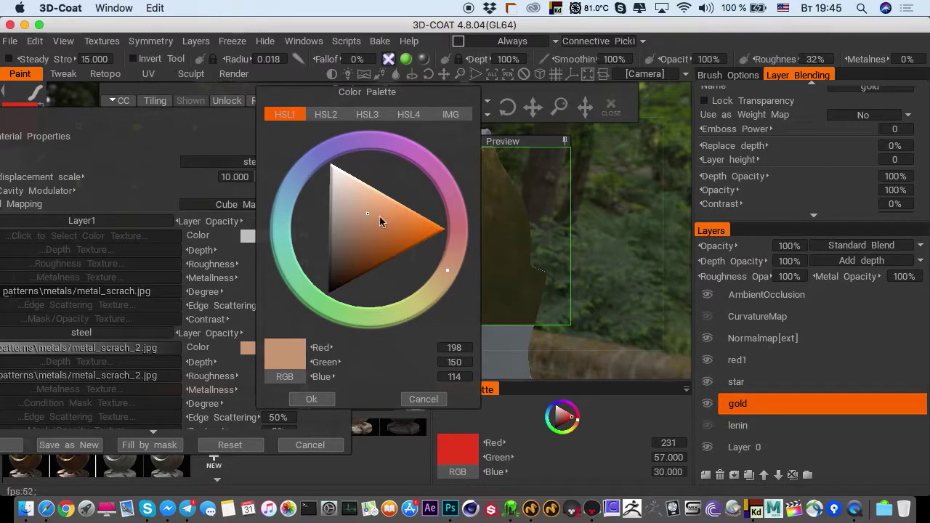
left_click_drag(445, 272, 439, 278)
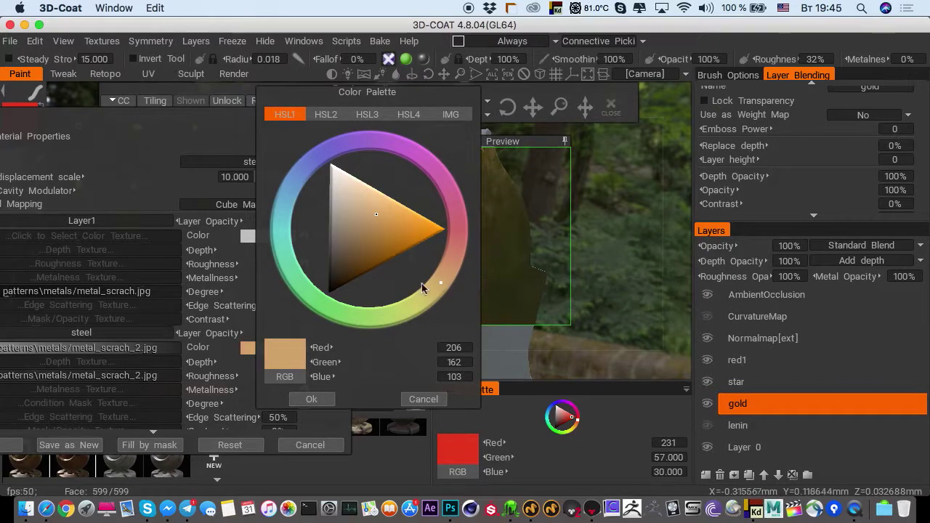
left_click(382, 216)
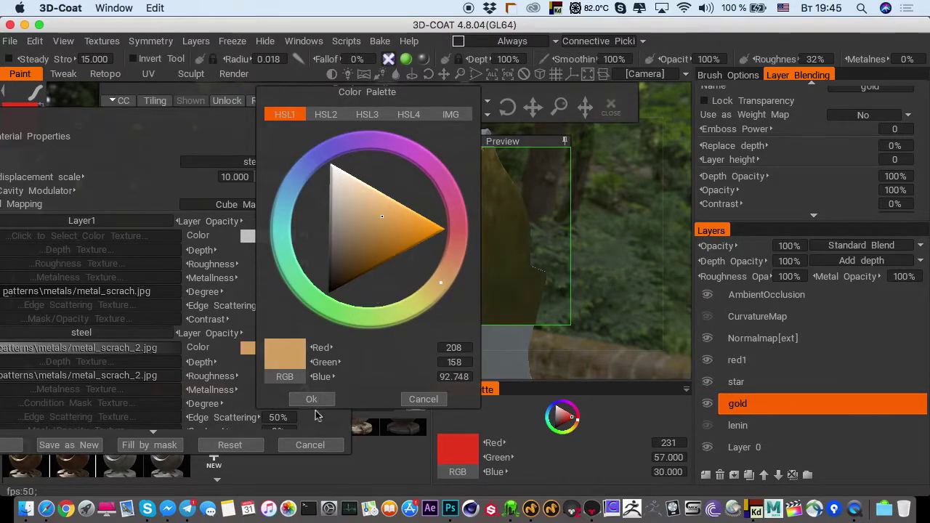
left_click(311, 399)
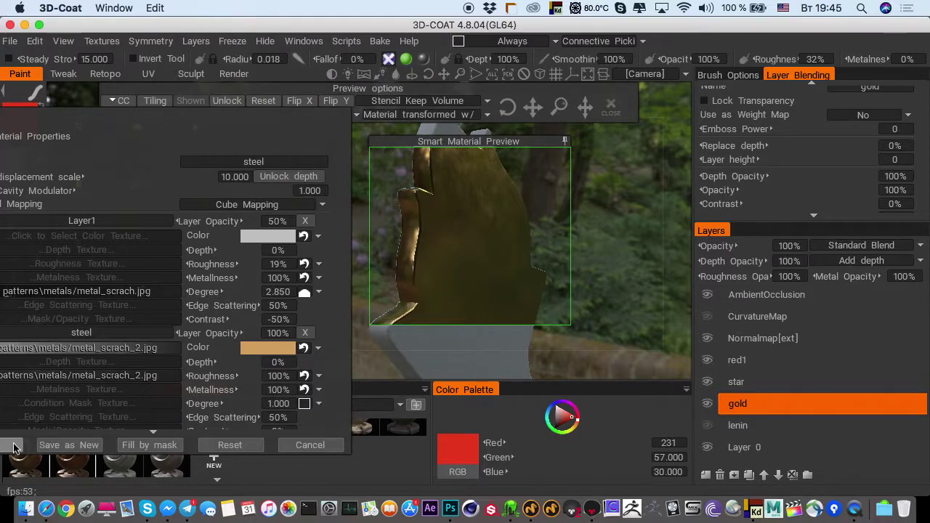
left_click(13, 445)
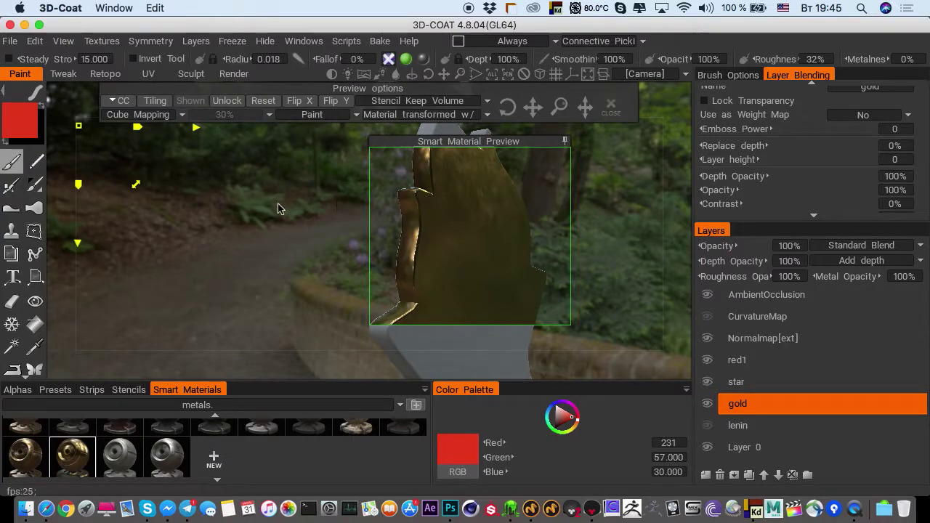
Fill the entire gold layer with the golden steel material, close the material preview, and return to the brush
left_click(389, 61)
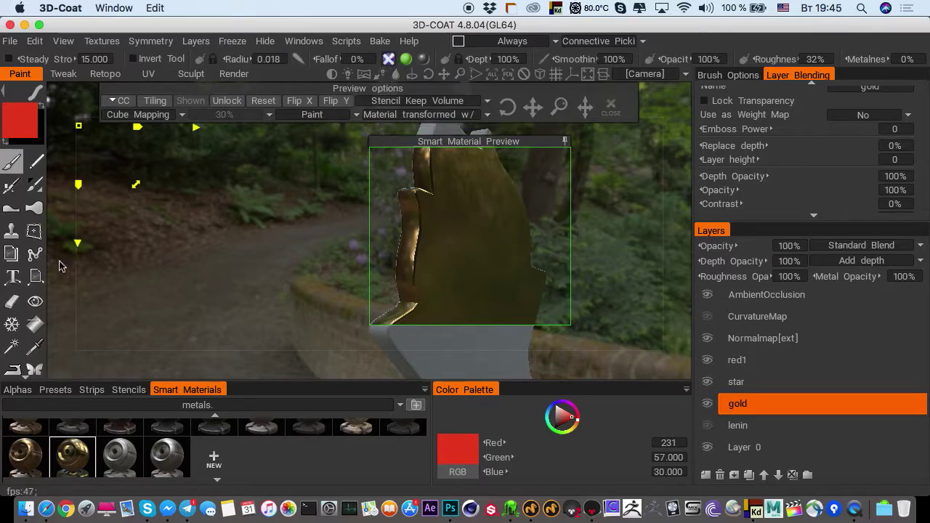
left_click(34, 325)
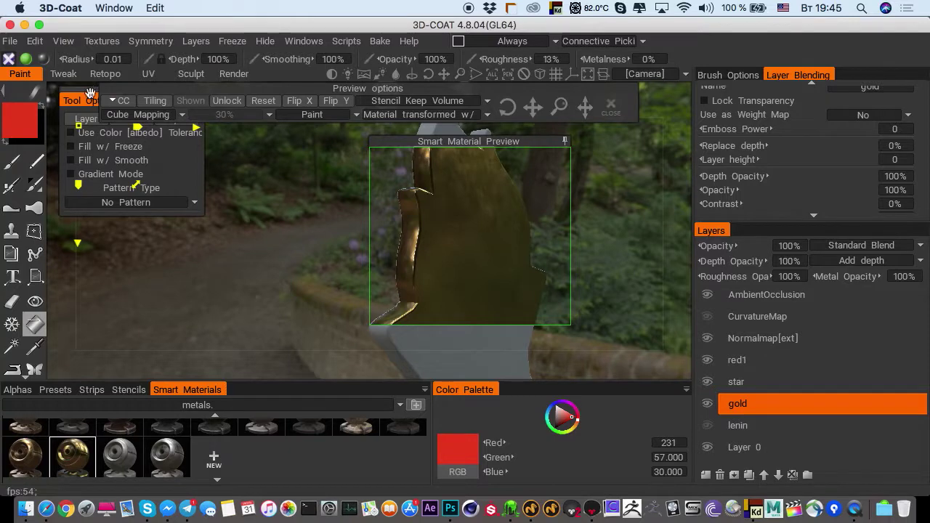
left_click_drag(90, 93, 125, 172)
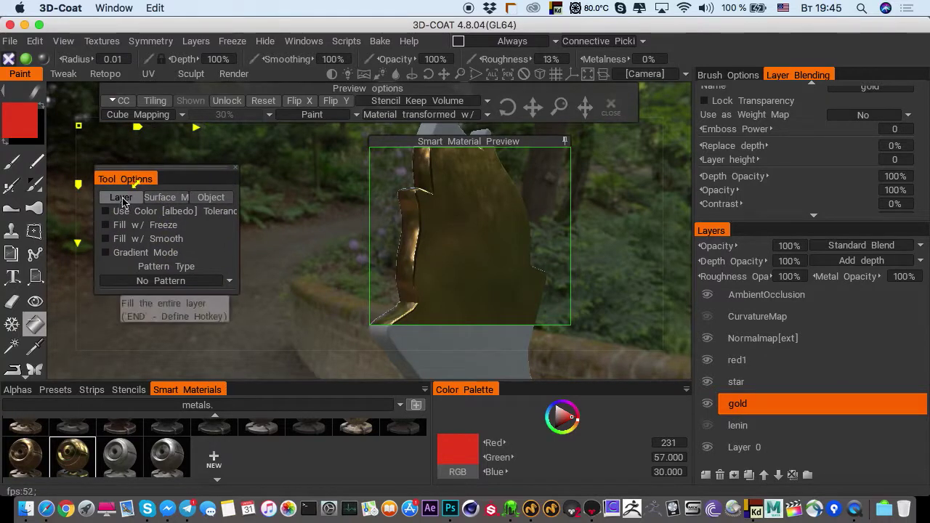
left_click(121, 198)
left_click(271, 256)
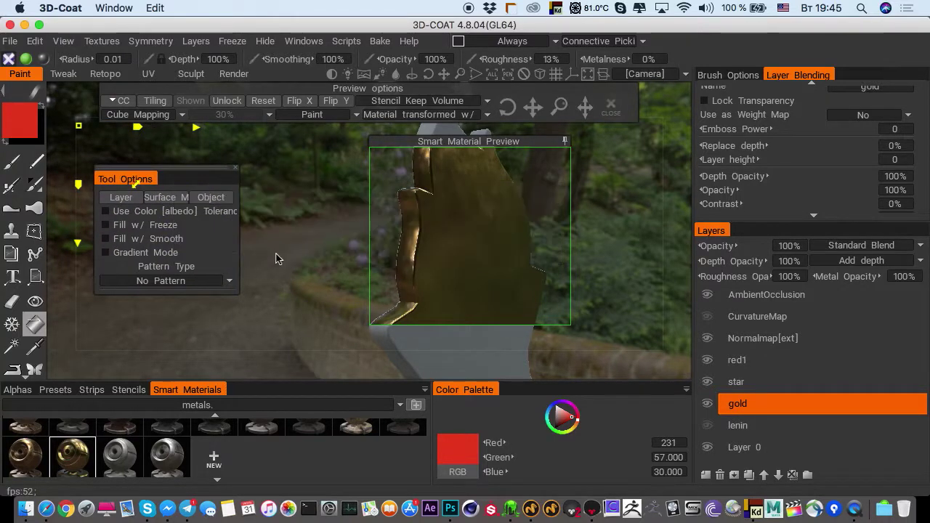
left_click(612, 107)
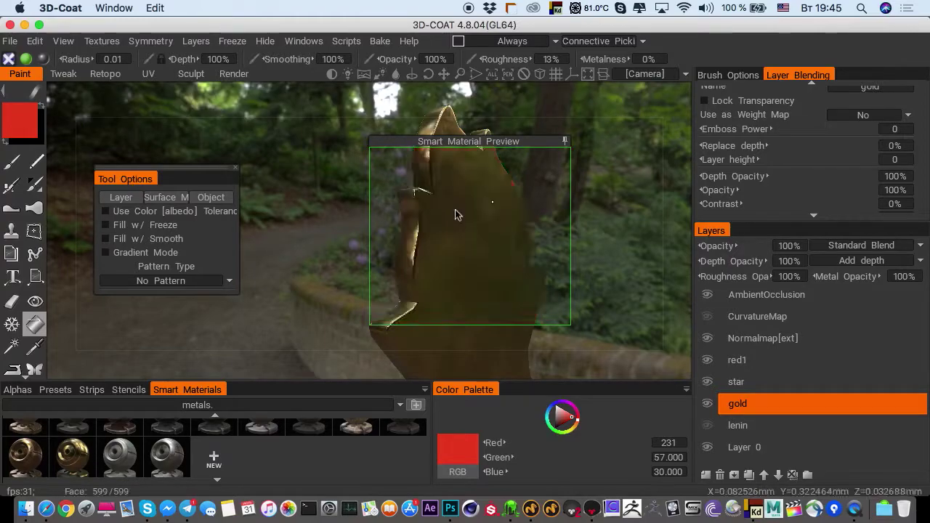
left_click(12, 162)
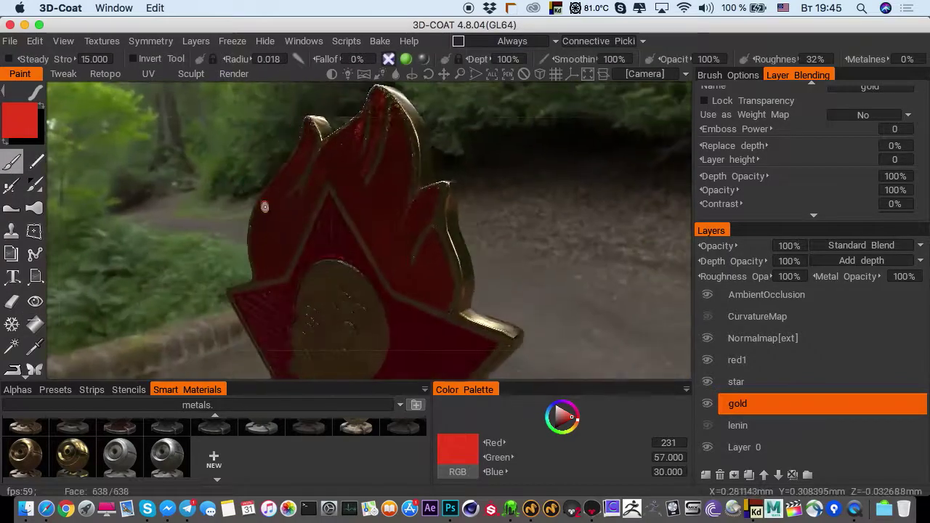
Examine the gold fill on the badge's edges and back, toggling the normal map layer to compare the surface relief
left_click_drag(265, 206, 260, 228, "alt")
right_click_drag(259, 228, 284, 231)
left_click_drag(285, 231, 672, 309, "alt")
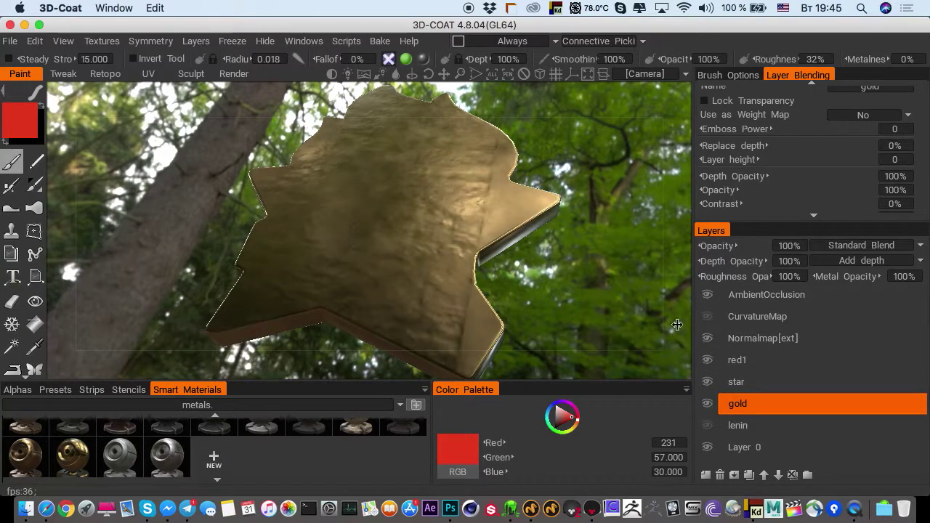
left_click_drag(509, 273, 405, 245, "alt")
right_click_drag(405, 246, 285, 201)
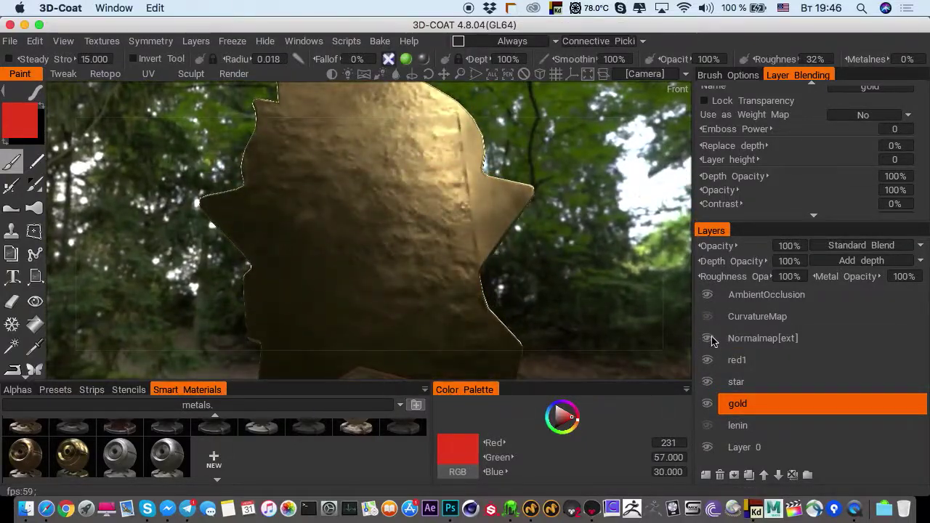
left_click(710, 340)
left_click(710, 341)
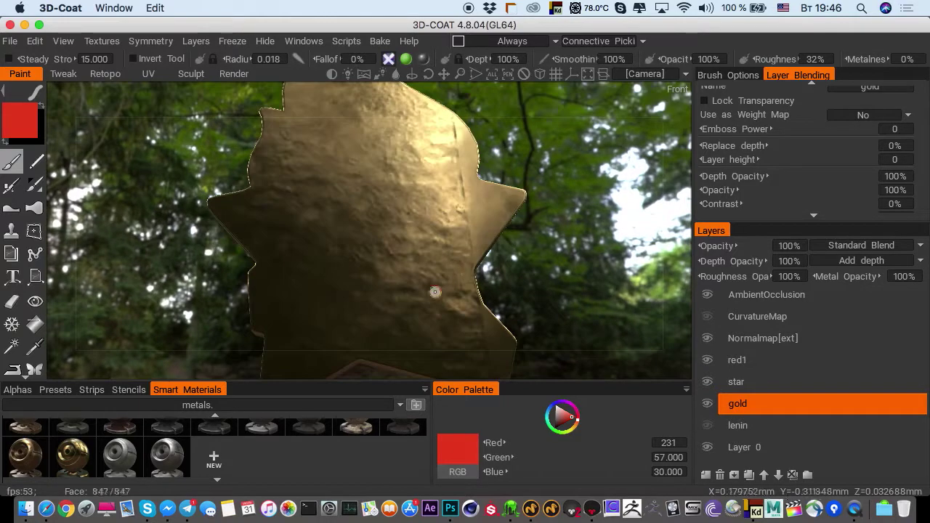
Switch to Photoshop, dismiss the print settings, and open lenin_NRM.png from the desktop folder
left_click(450, 508)
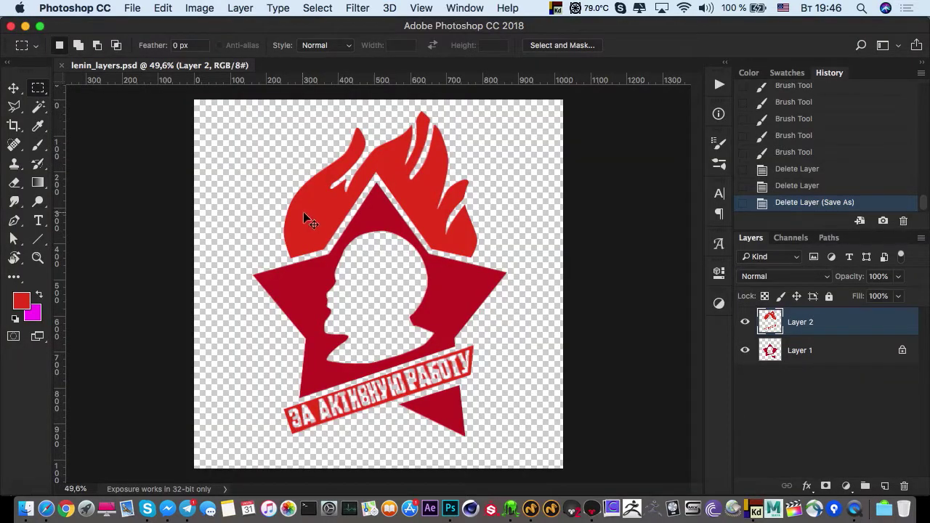
key("super+o")
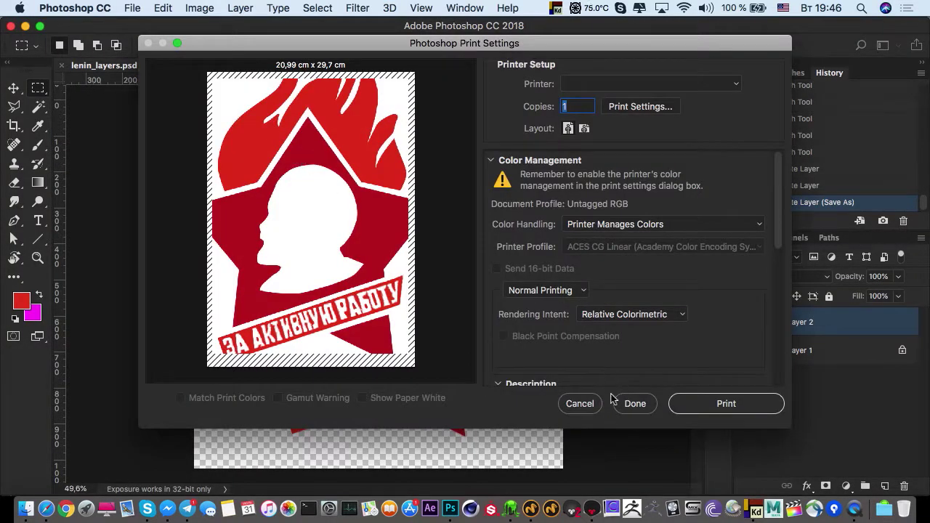
left_click(614, 402)
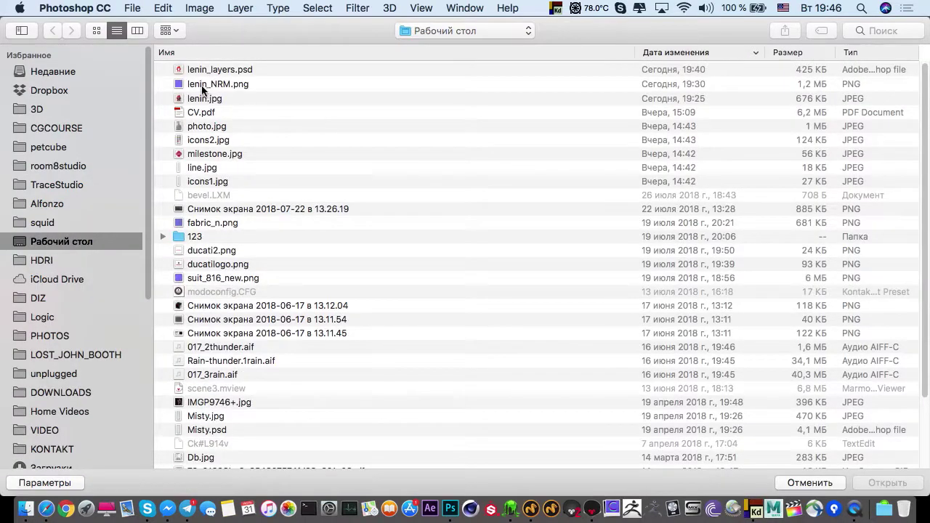
left_click(205, 86)
double_click(200, 85)
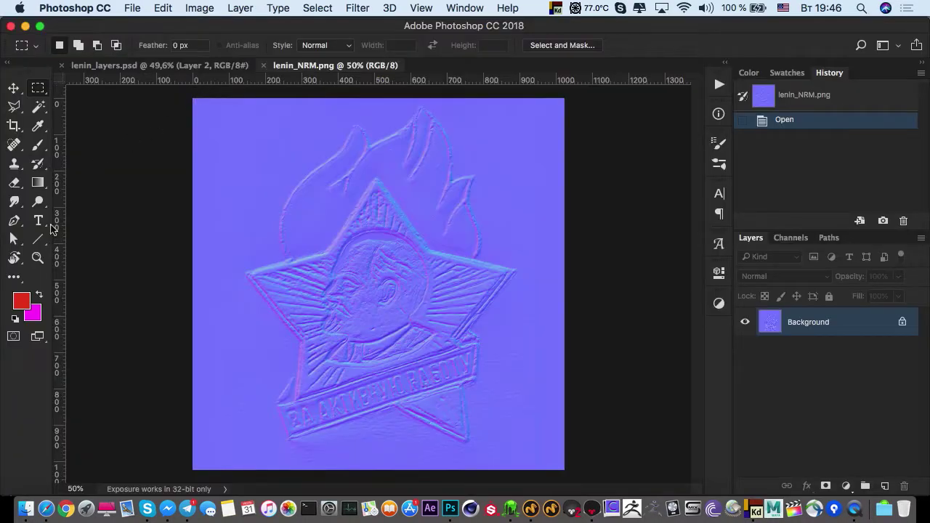
Try a steep Curves contrast boost on the normal map, raising the black point and setting the white point's input to 136
key("z")
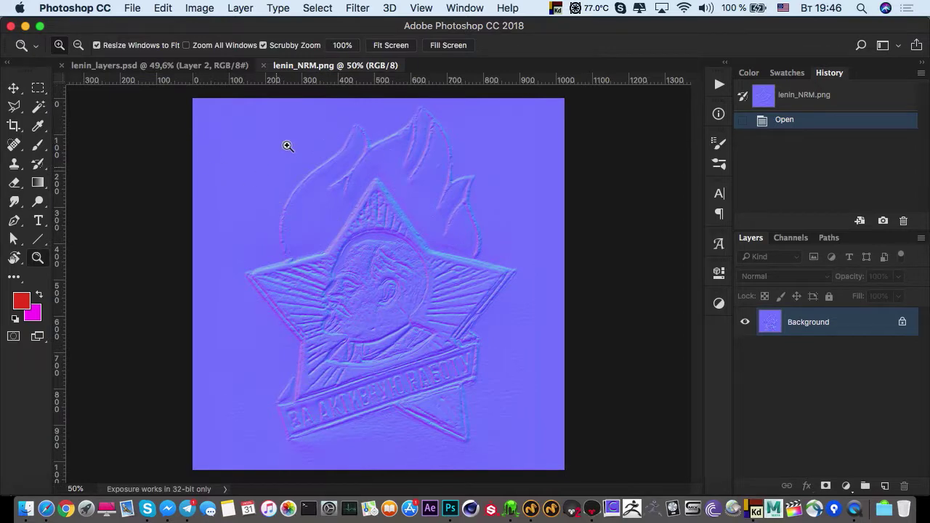
left_click_drag(221, 118, 314, 239)
key("super+m")
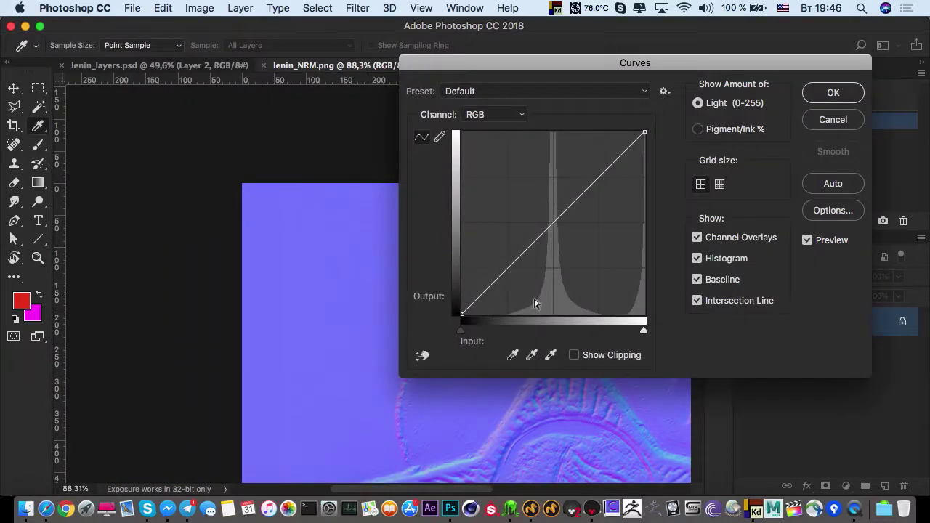
left_click_drag(462, 332, 534, 331)
left_click_drag(641, 332, 556, 332)
left_click_drag(482, 63, 669, 90)
left_click_drag(865, 99, 654, 105)
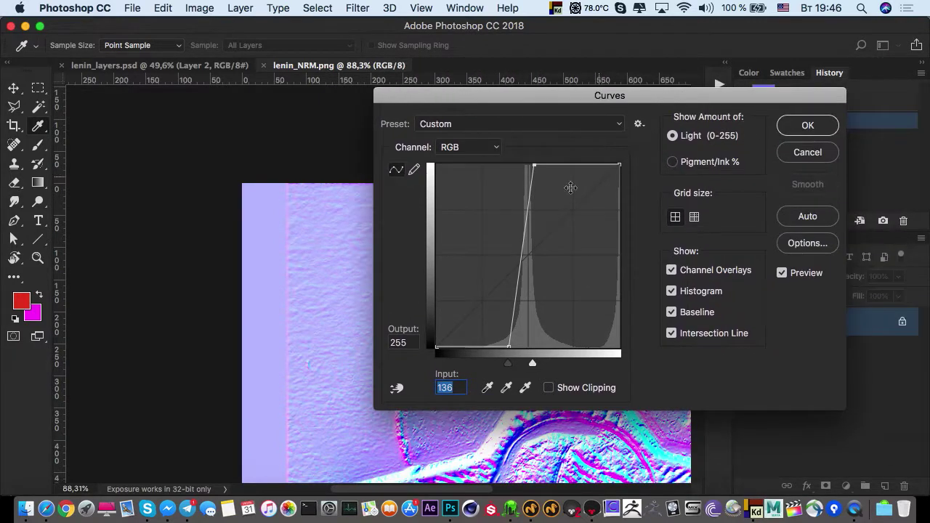
left_click_drag(507, 363, 517, 367)
left_click(789, 129)
Examine the rough background texture around the badge and along the normal map's edges
left_click_drag(409, 252, 377, 252)
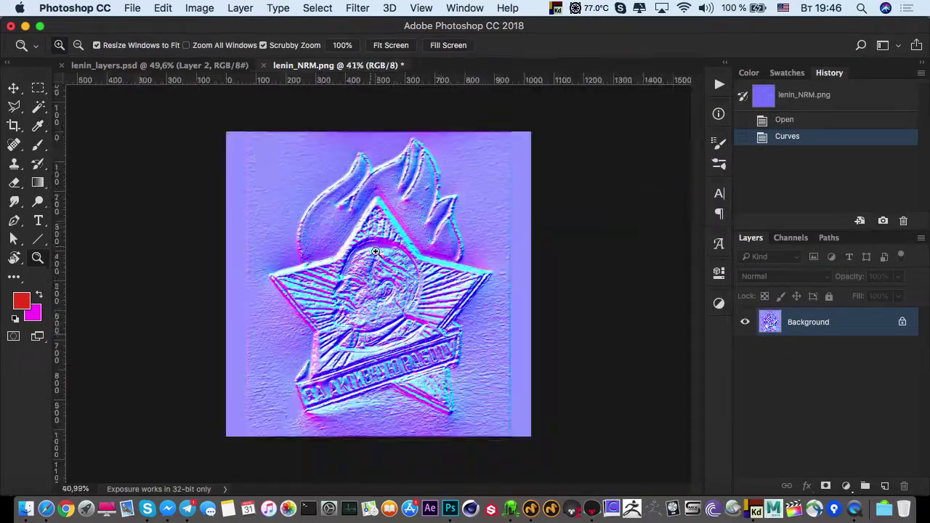
left_click_drag(455, 339, 187, 114)
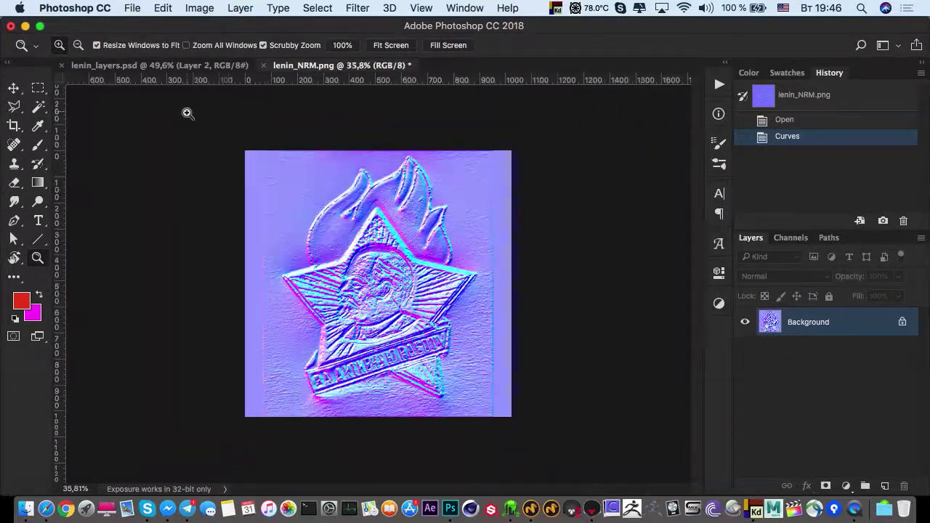
left_click_drag(243, 162, 272, 151)
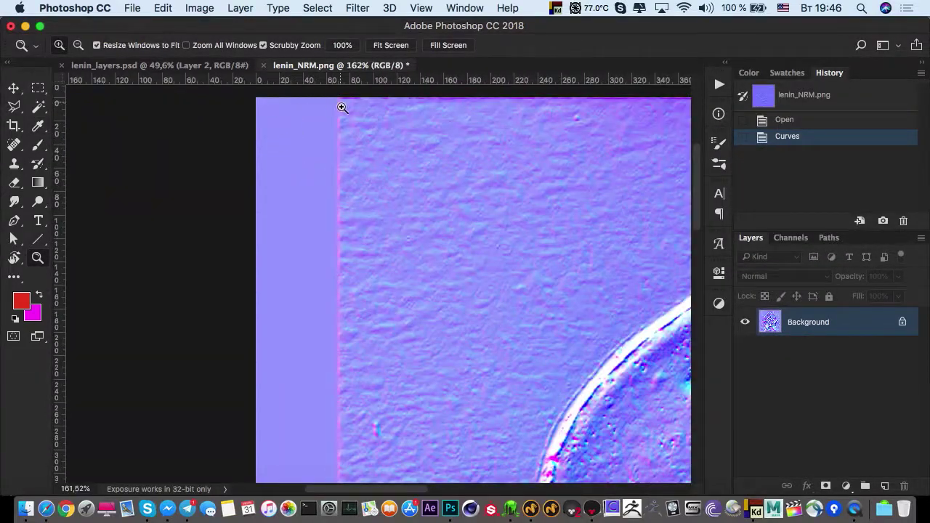
left_click_drag(361, 201, 426, 168)
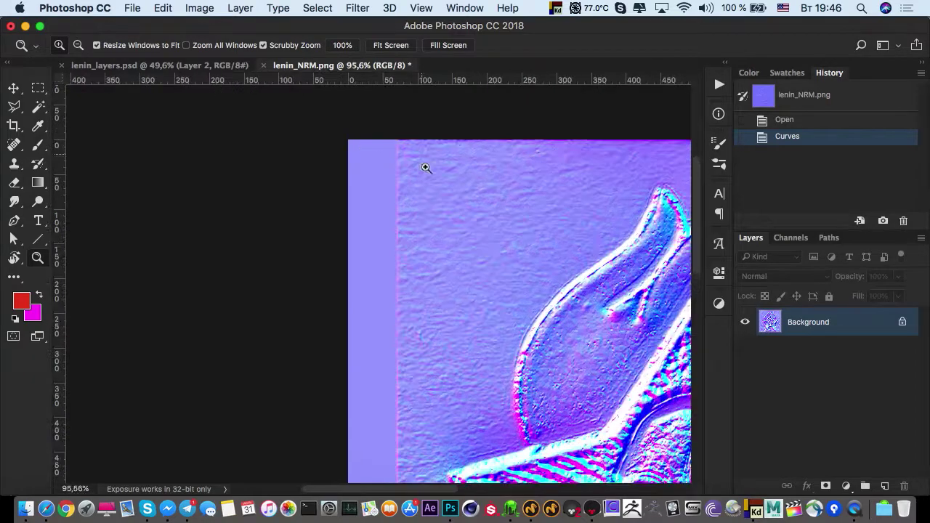
key("super+0")
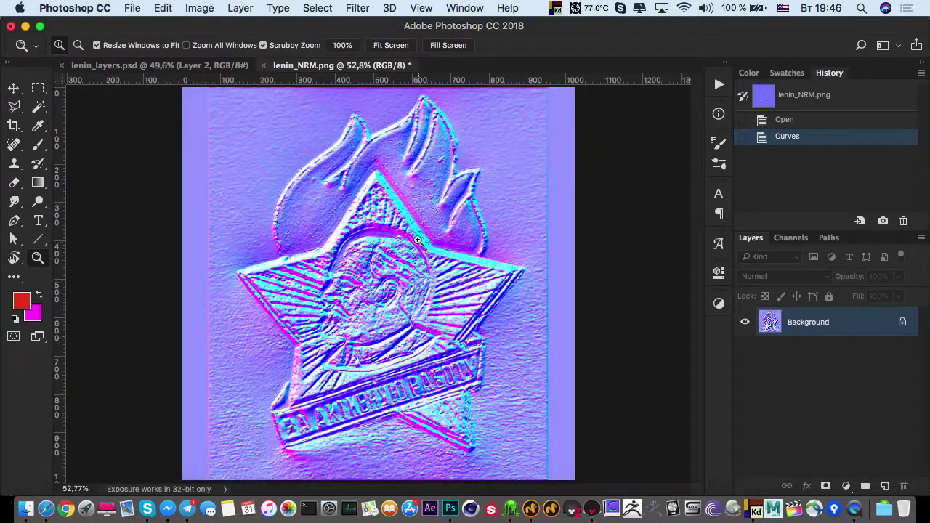
left_click_drag(409, 228, 230, 123)
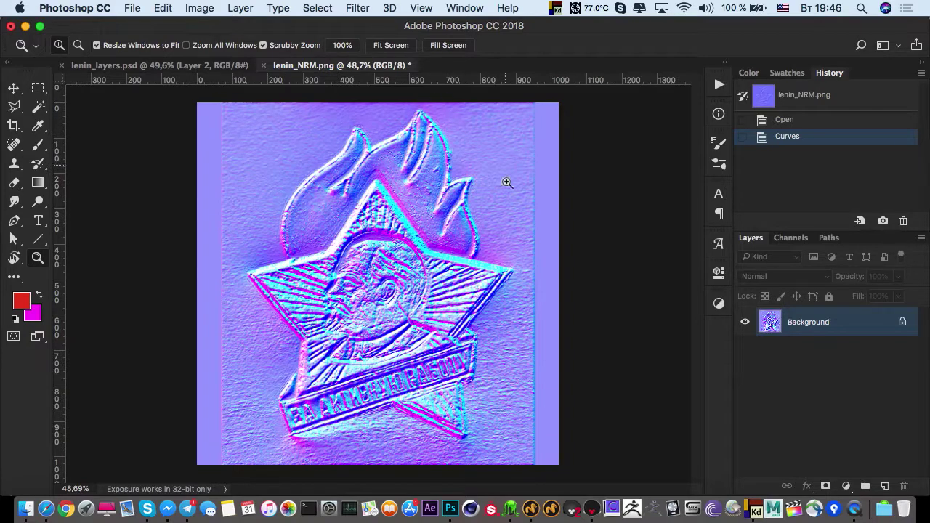
left_click(256, 348)
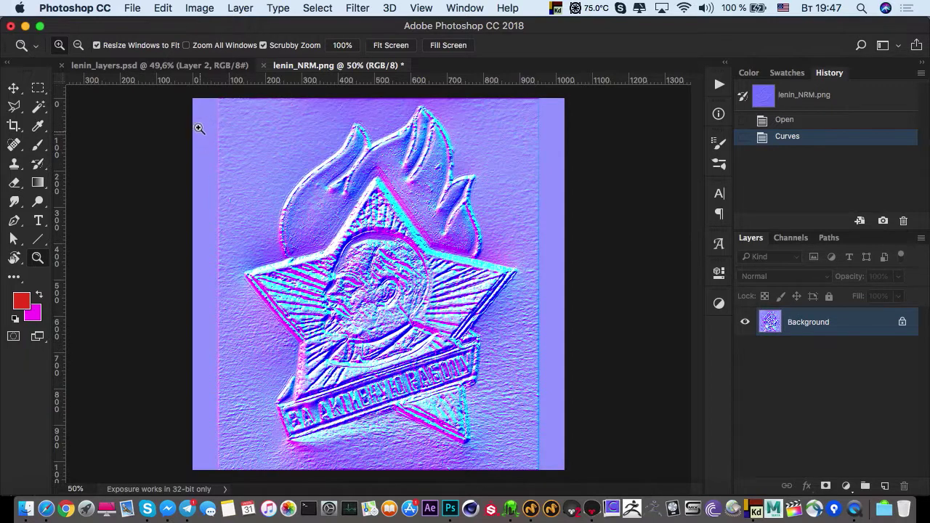
Revert the normal map to its opened state and copy a rectangular patch of background beside the flames to a new layer
left_click(38, 88)
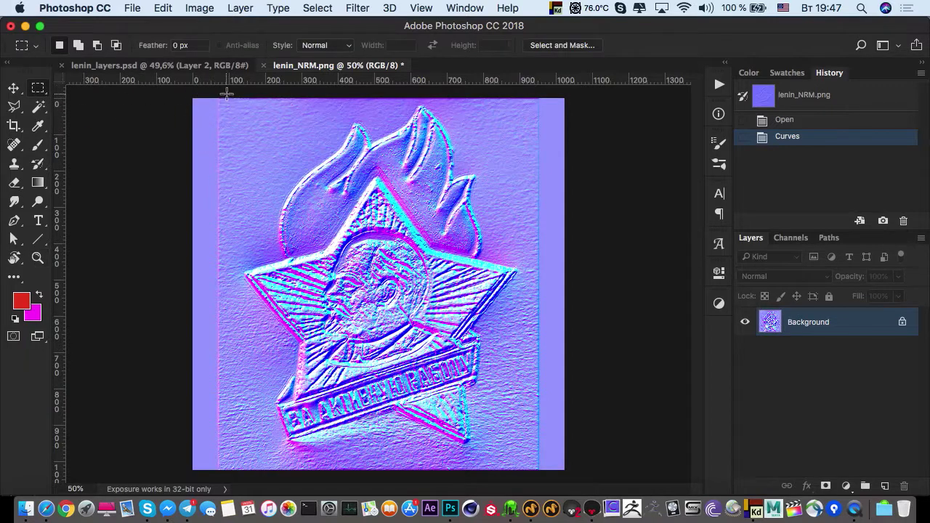
left_click_drag(227, 94, 281, 171)
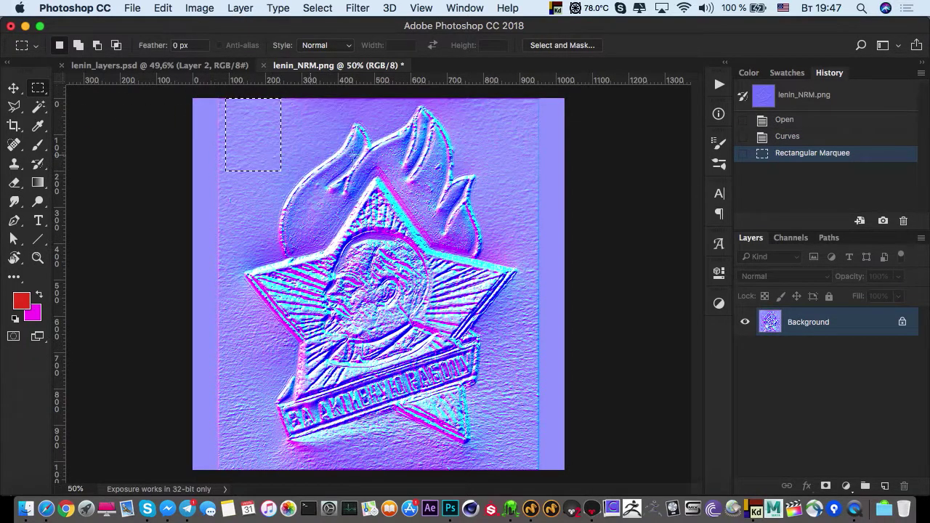
left_click(772, 137)
left_click(760, 125)
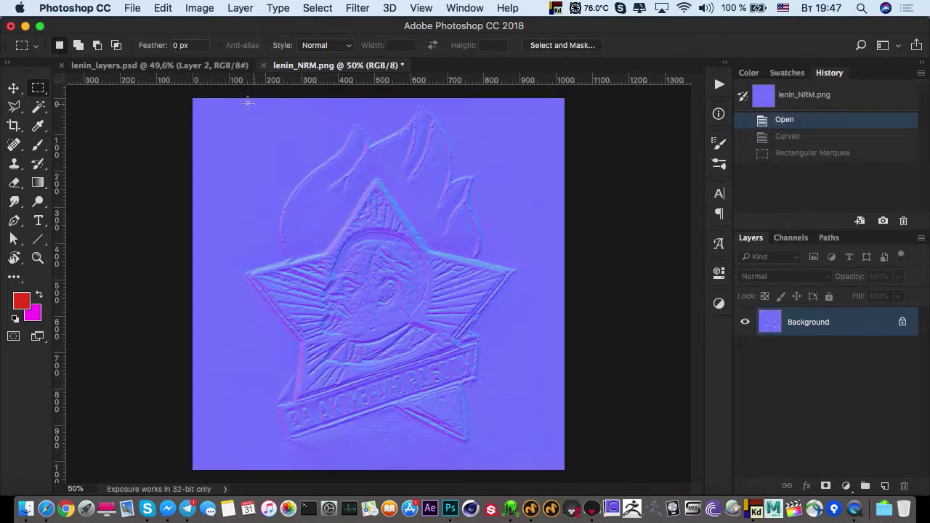
left_click_drag(229, 96, 296, 166)
key("super+j")
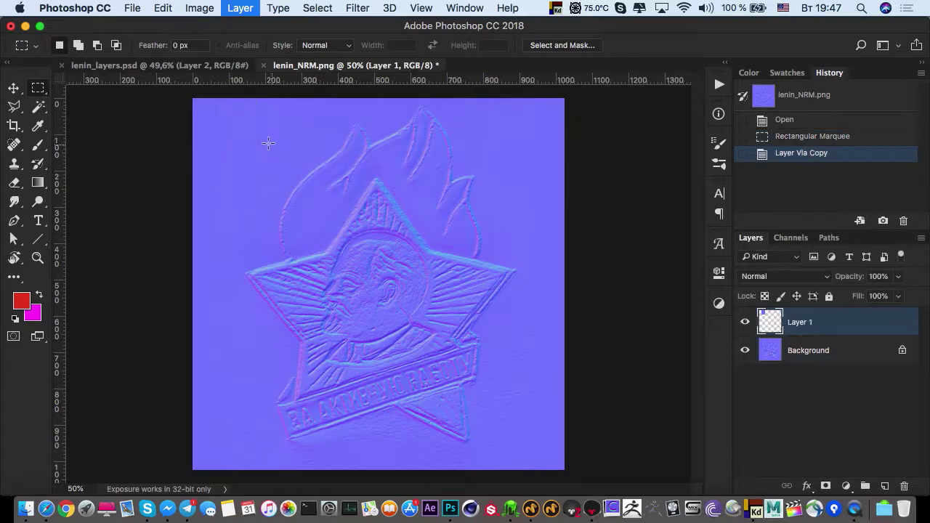
Move the copied background patch into the canvas's upper-left corner and add a steep high-contrast Curves adjustment layer to exaggerate the relief
left_click_drag(228, 139, 231, 142, "super")
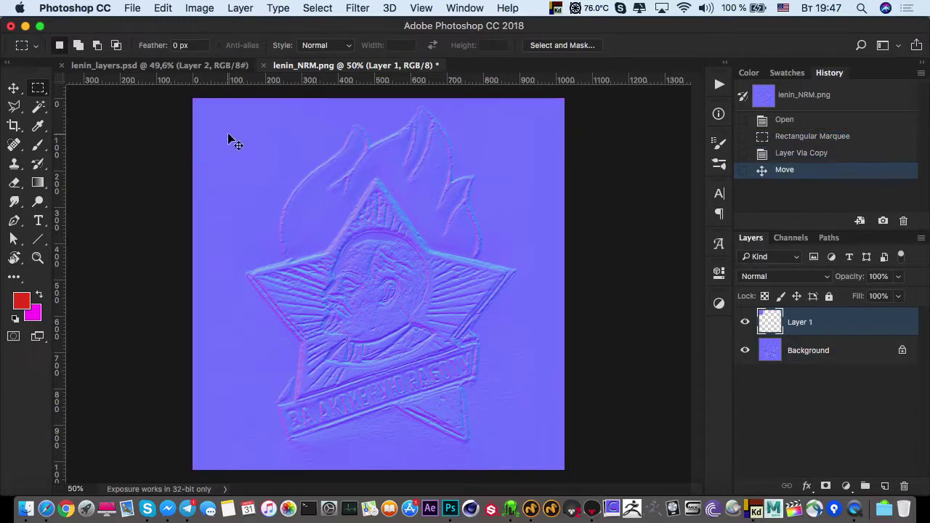
left_click(846, 486)
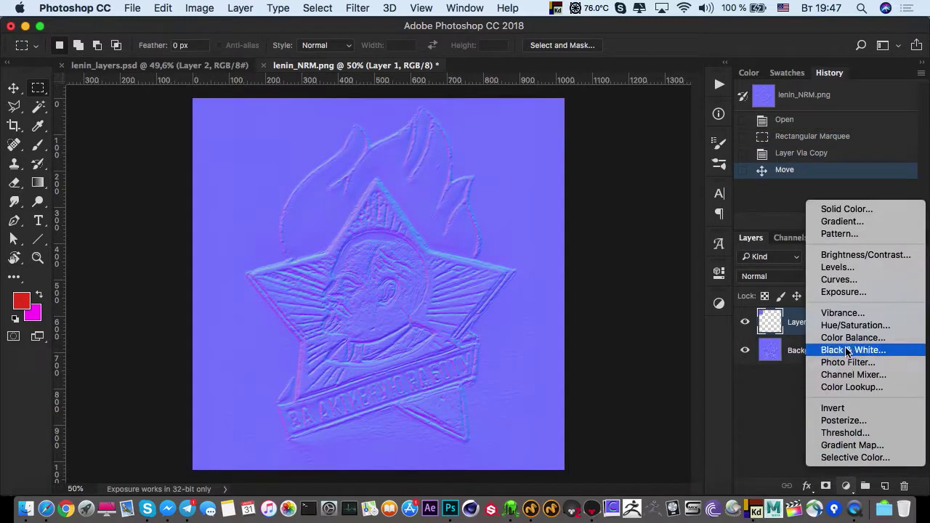
left_click(833, 282)
left_click_drag(537, 465, 607, 467)
left_click_drag(676, 465, 612, 459)
left_click(677, 232)
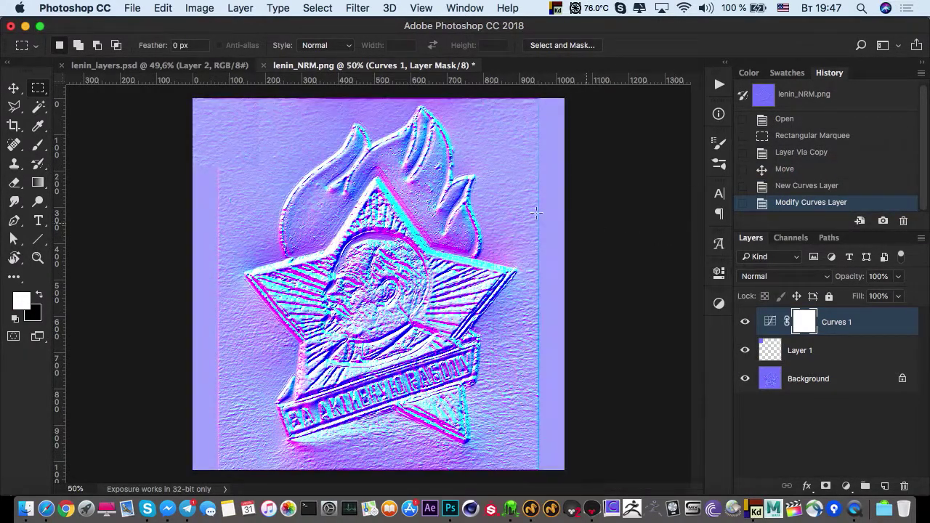
Duplicate the Layer 1 background patch and place the copy directly below the original along the canvas's left edge
left_click(38, 257)
left_click_drag(233, 150, 442, 281)
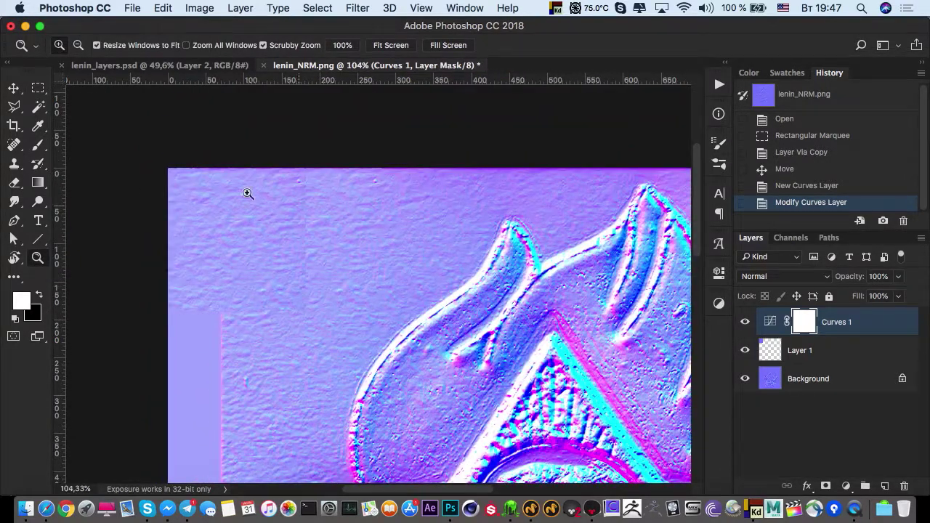
scroll(214, 258, "down", 2)
left_click(777, 343)
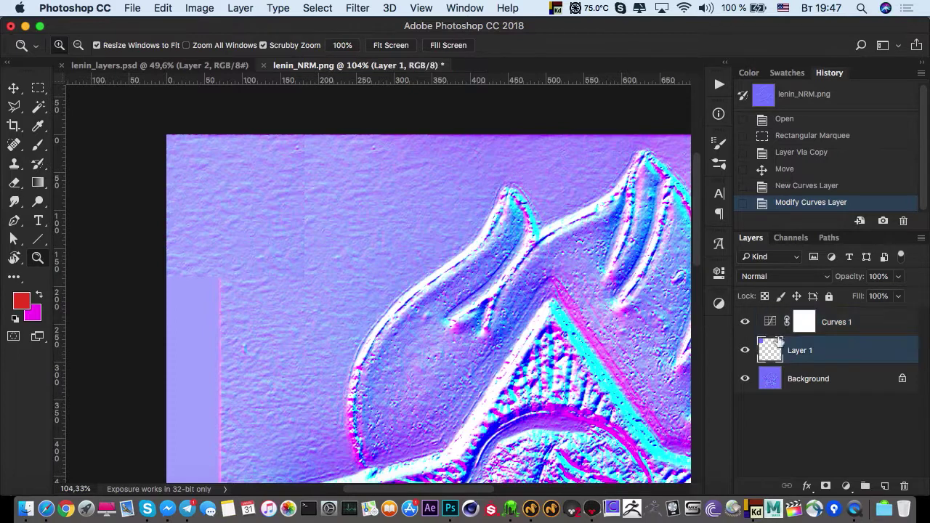
key("v")
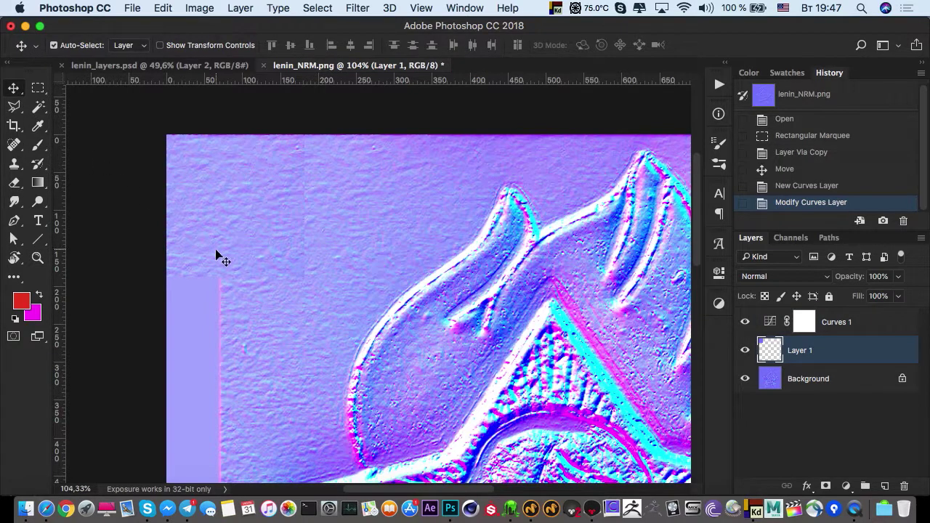
left_click_drag(216, 254, 201, 361, "alt")
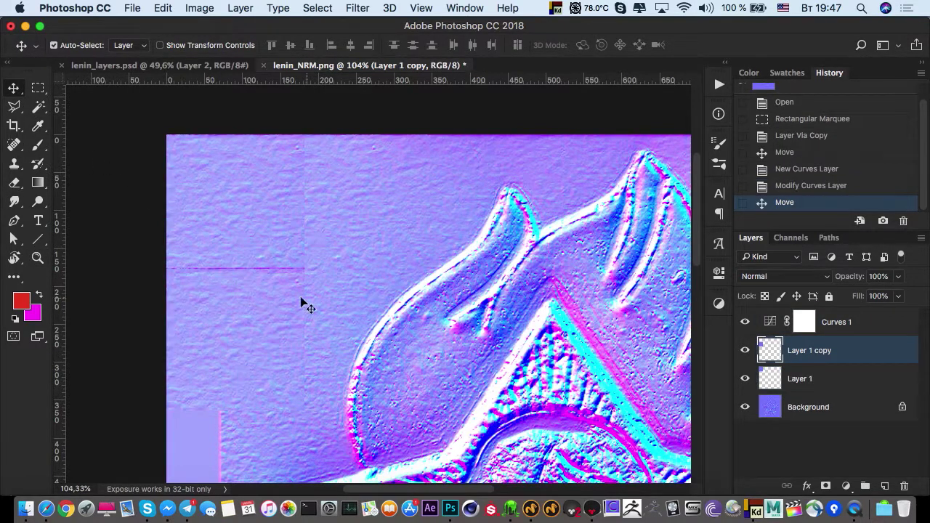
key("super+e")
key("super+z")
Erase the hard seams along the upper and right edges of Layer 1 copy with a soft eraser enlarged to 39
key("e")
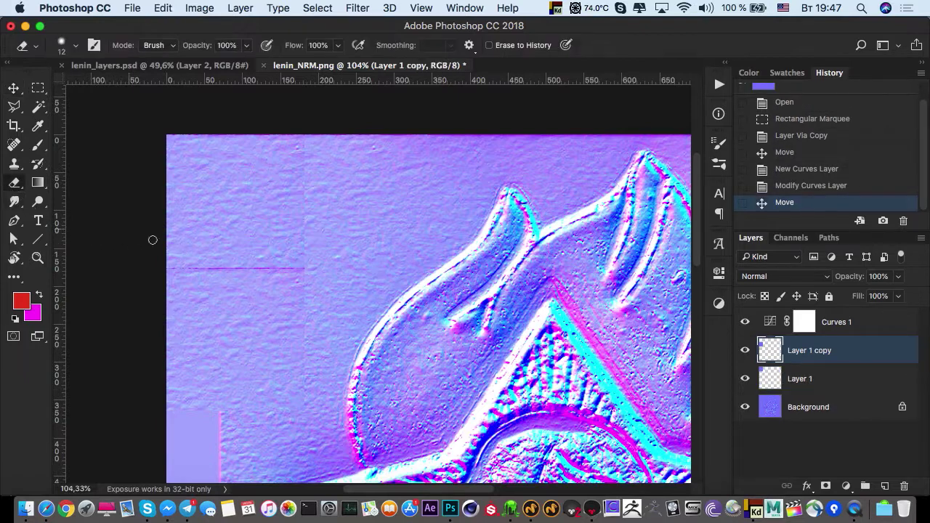
left_click(351, 266)
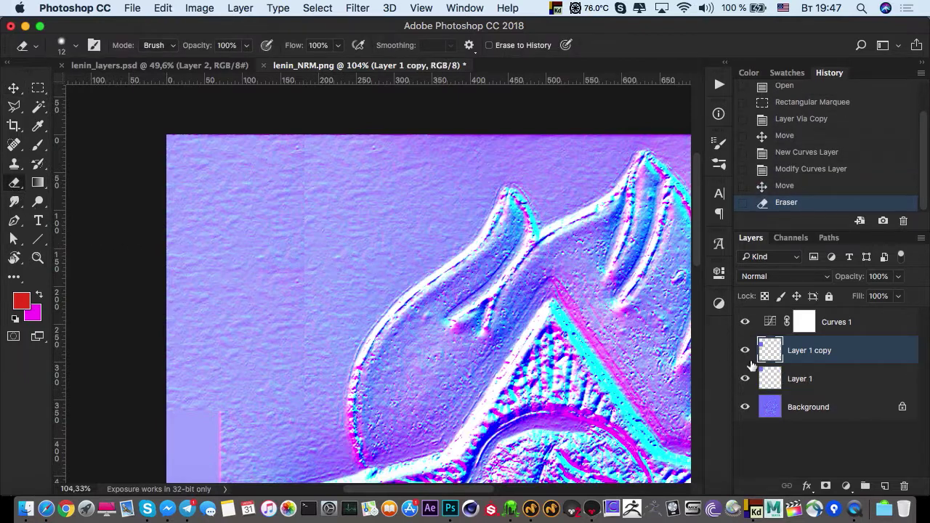
key("]")
key("]")
left_click_drag(308, 269, 313, 407)
left_click_drag(282, 340, 289, 339, "ctrl+alt")
mouse_move(292, 291)
left_mouse_down()
mouse_move(299, 380)
mouse_move(280, 409)
left_mouse_up()
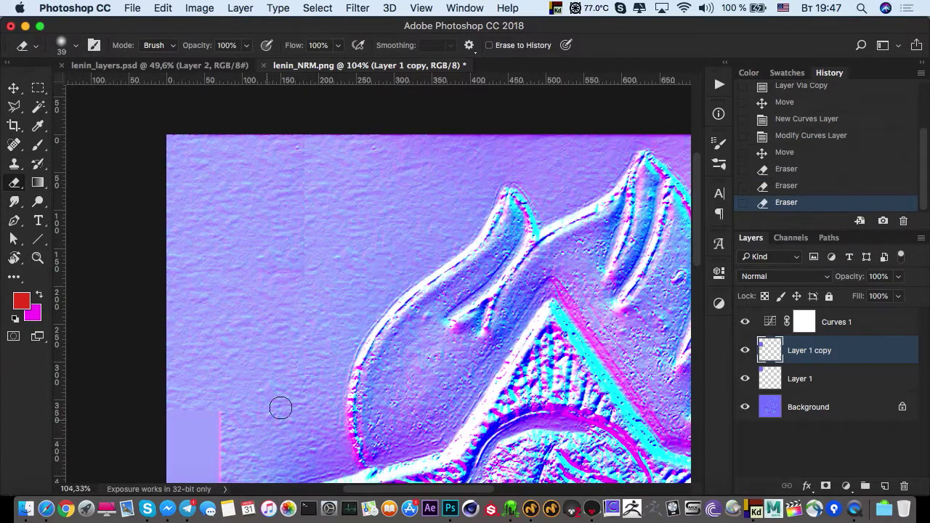
Soften the right and lower edges of the Layer 1 patch with the eraser to blend it into the background
left_click(825, 376)
mouse_move(307, 258)
left_mouse_down()
mouse_move(303, 197)
mouse_move(294, 312)
left_mouse_up()
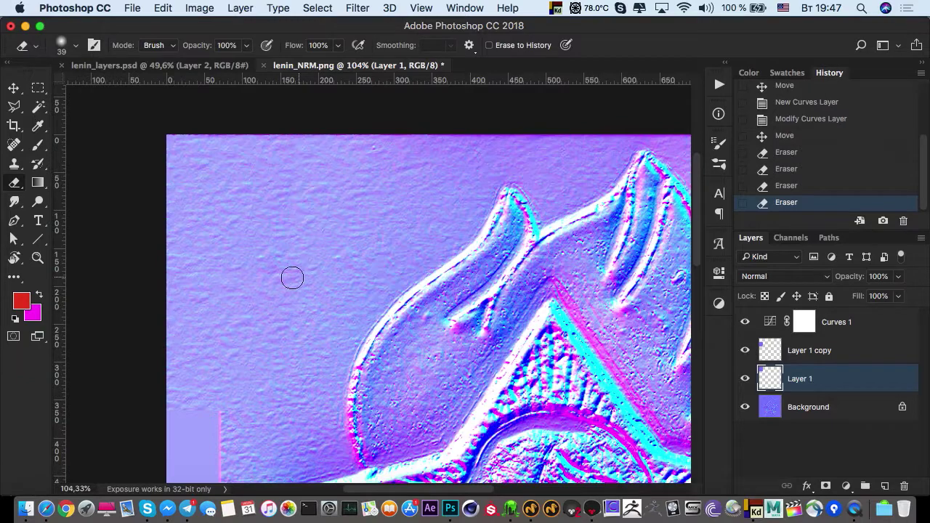
mouse_move(292, 278)
left_mouse_down()
mouse_move(267, 295)
mouse_move(317, 270)
mouse_move(339, 276)
left_mouse_up()
left_click(760, 352)
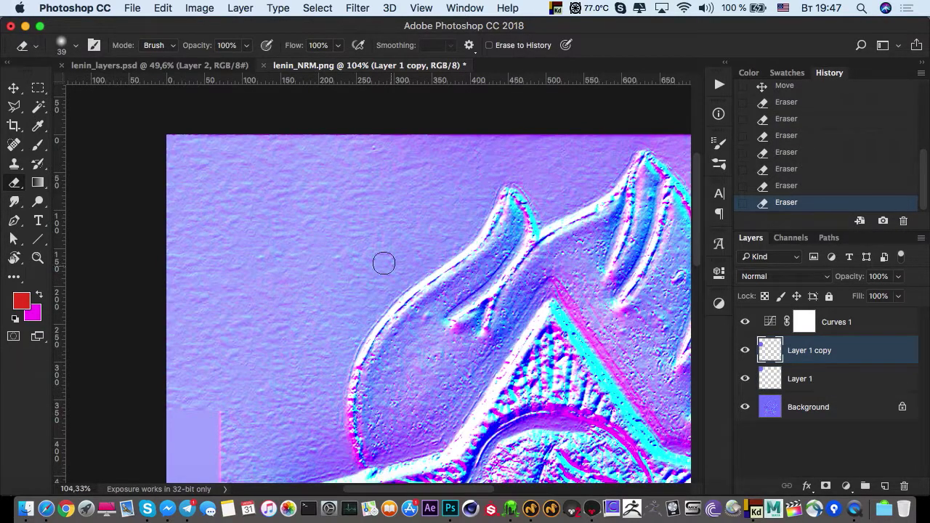
key("z")
mouse_move(297, 247)
left_mouse_down()
mouse_move(260, 247)
mouse_move(298, 247)
left_mouse_up()
key("e")
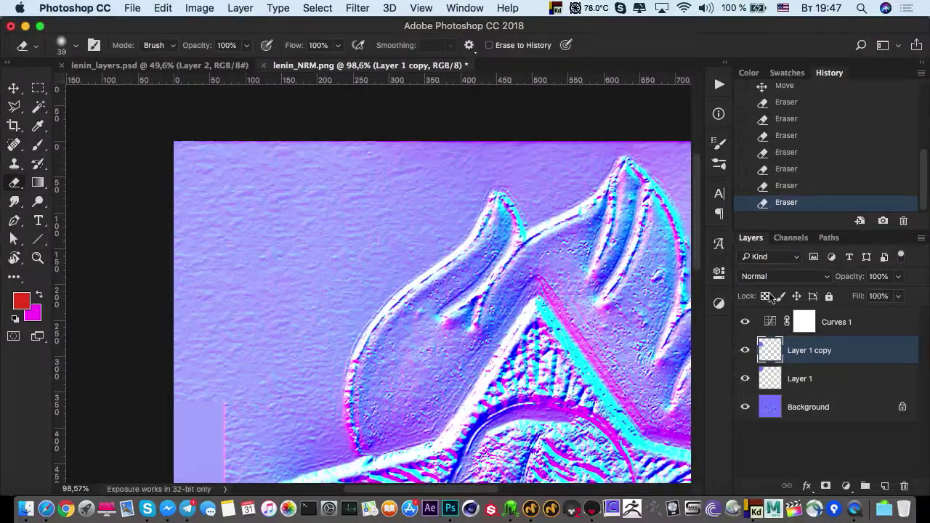
Delete the Curves 1 adjustment layer and save the retouched normal map
left_click(818, 324)
left_click(903, 485)
left_click(903, 486)
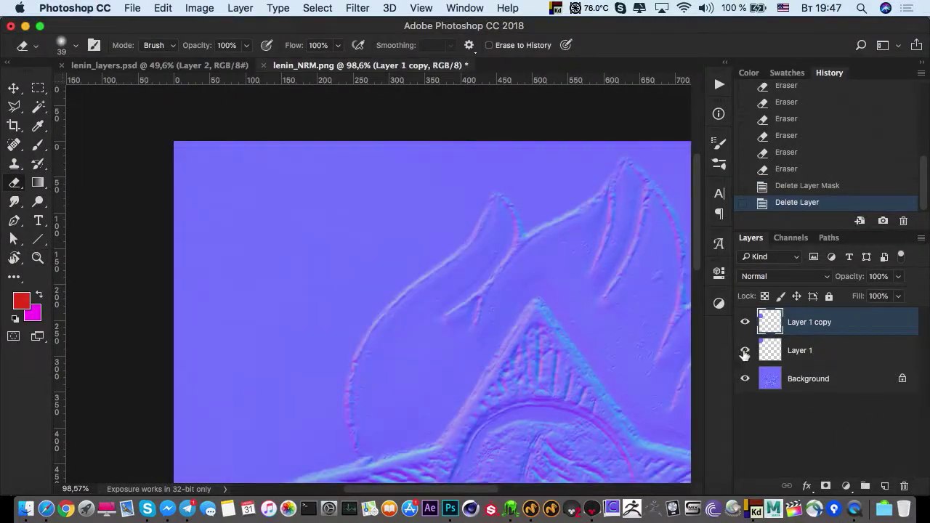
key("super+s")
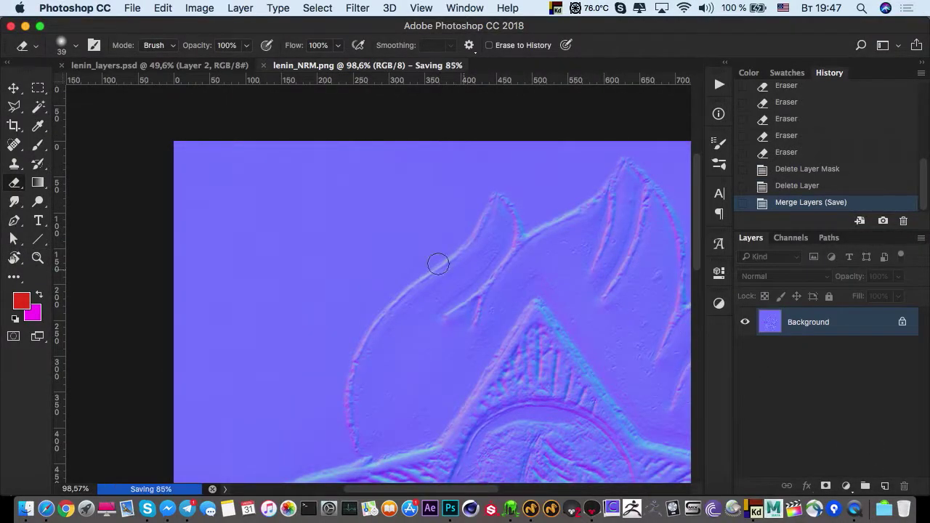
Switch to 3D-Coat and delete the old Normalmap[ext] layer
left_click(505, 507)
left_click(738, 338)
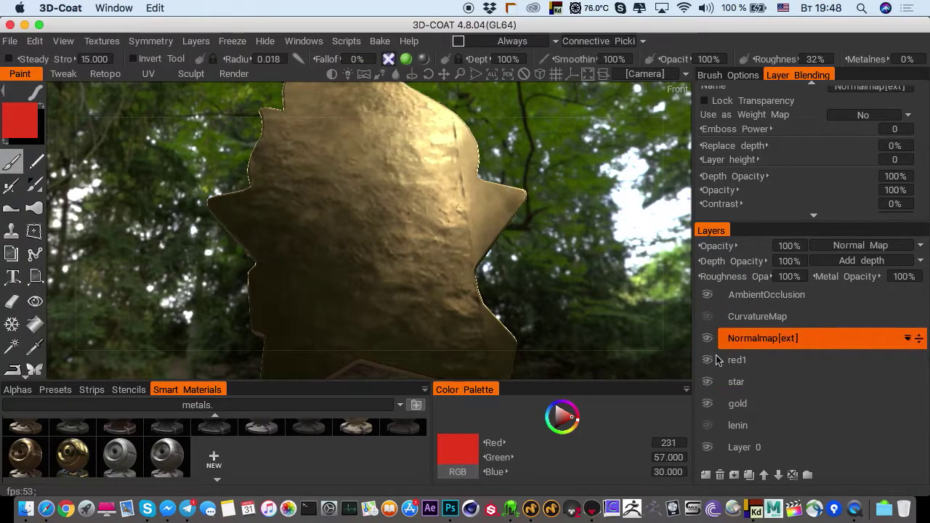
left_click(720, 474)
Import the updated lenin_NRM.png from the desktop as the normal map
left_click(100, 41)
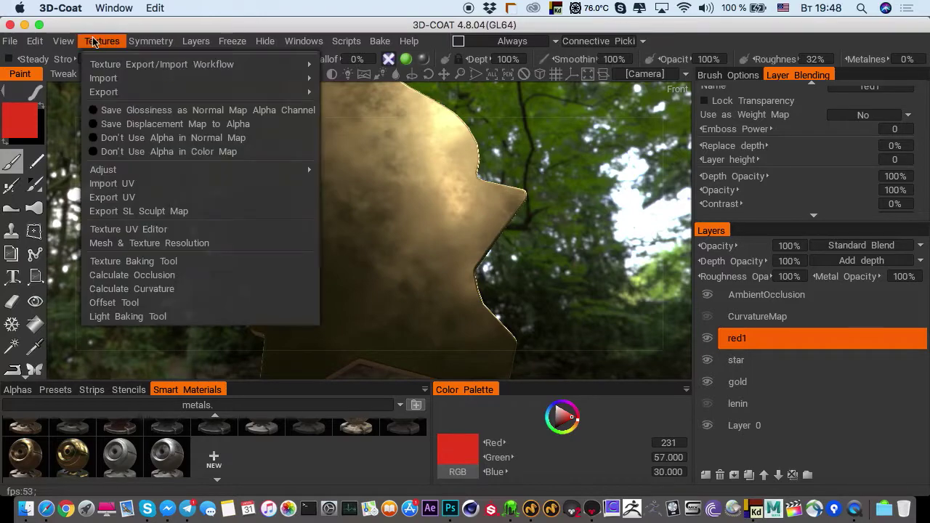
mouse_move(105, 78)
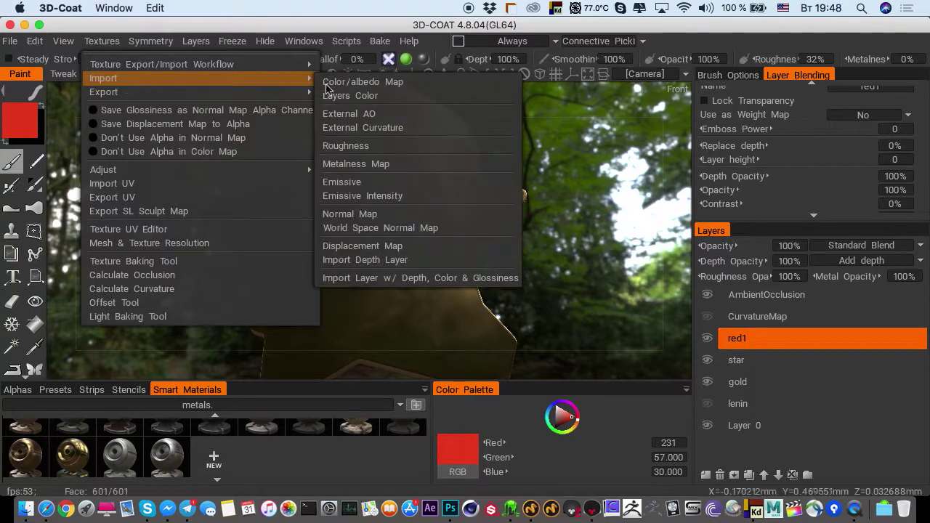
left_click(347, 215)
left_click(275, 75)
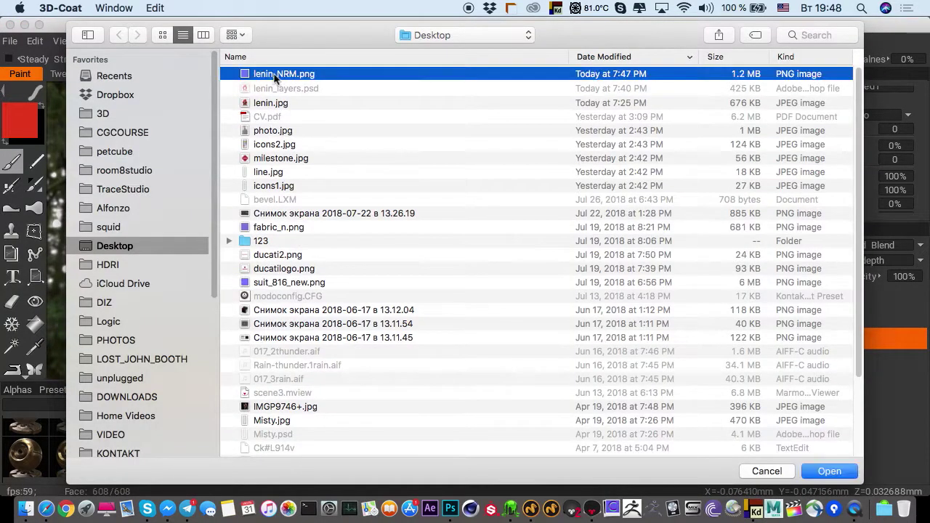
key("Return")
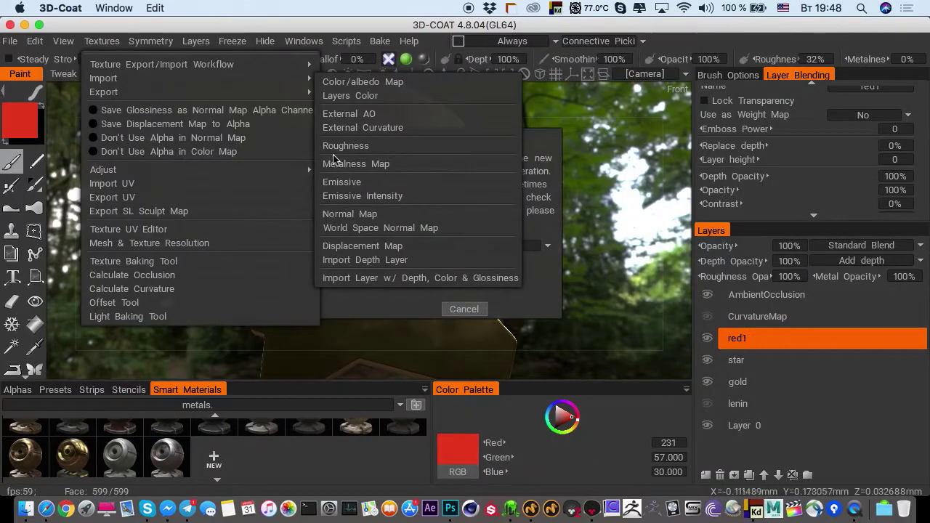
left_click(271, 309)
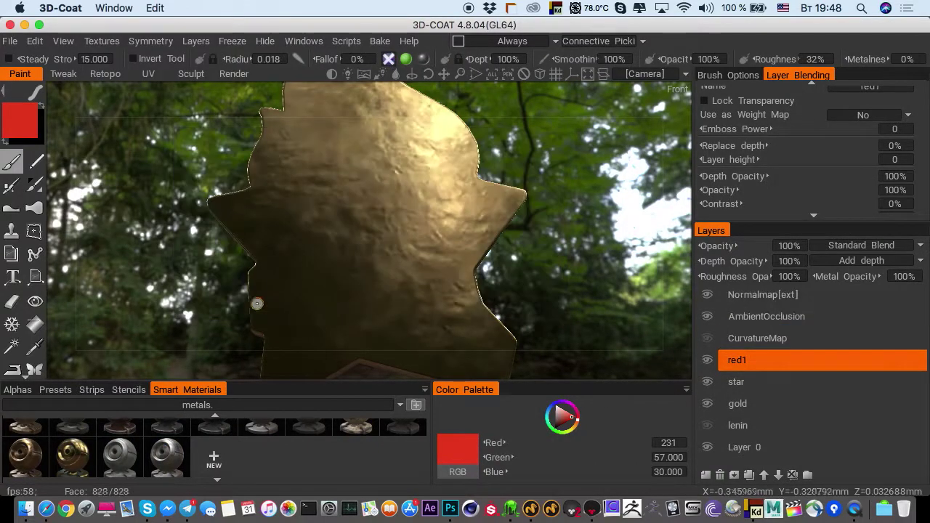
Examine the relief on the badge's front and compare it with the lenin photo layer shown and the gold layer hidden
left_click_drag(189, 260, 205, 255)
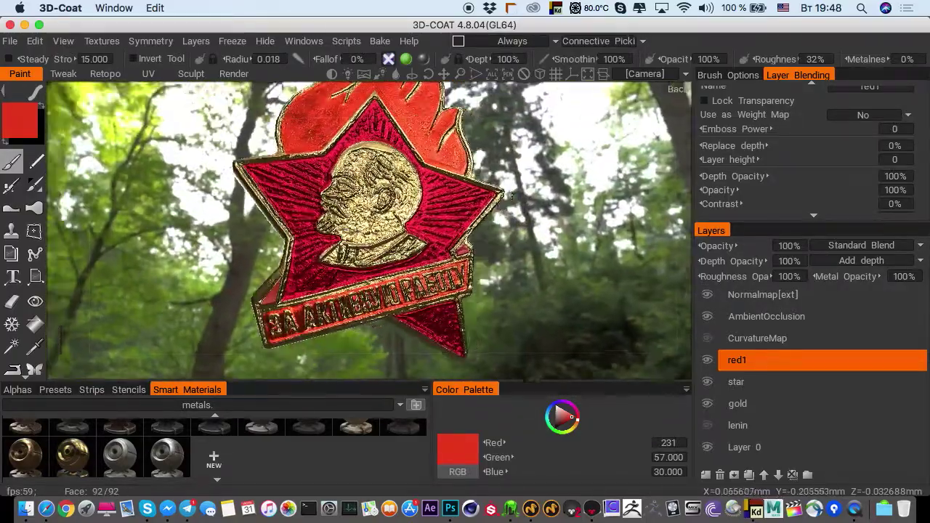
left_click_drag(512, 195, 436, 223)
scroll(441, 230, "up", 5)
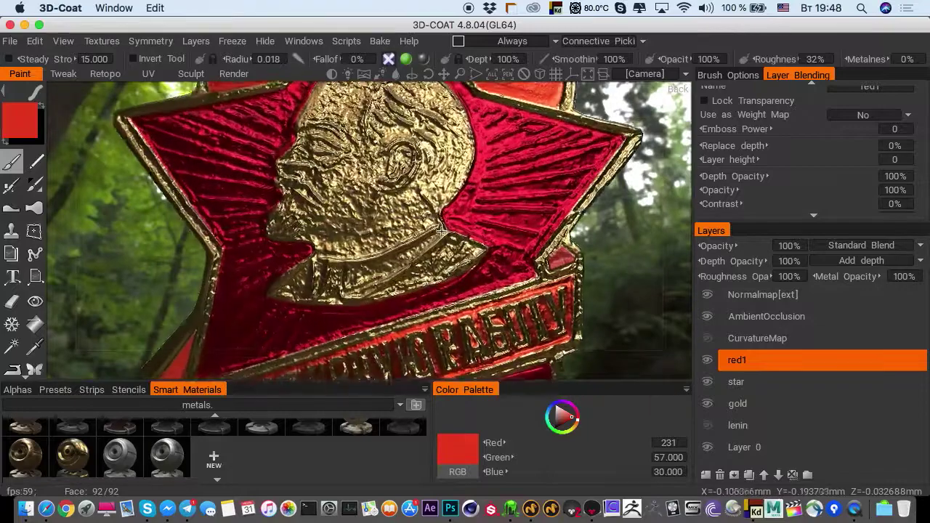
scroll(320, 222, "down", 4)
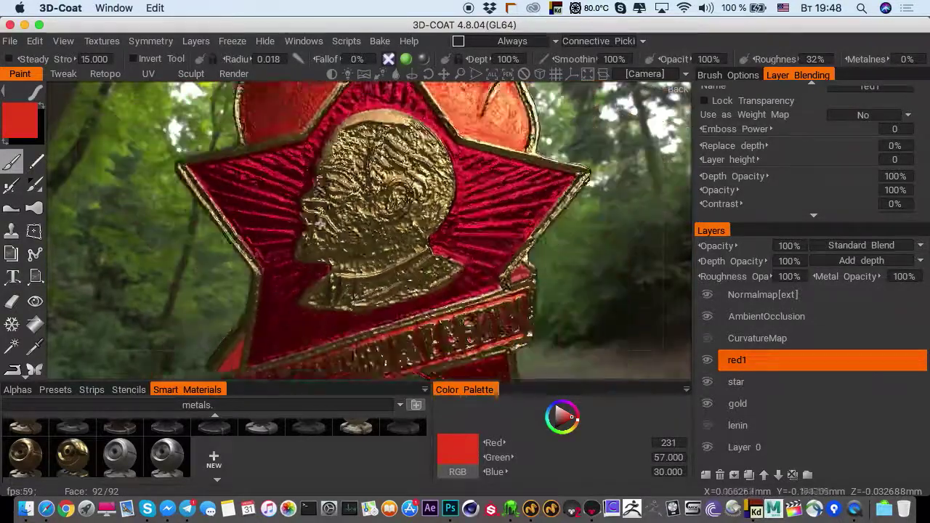
left_click_drag(320, 222, 373, 228, "alt")
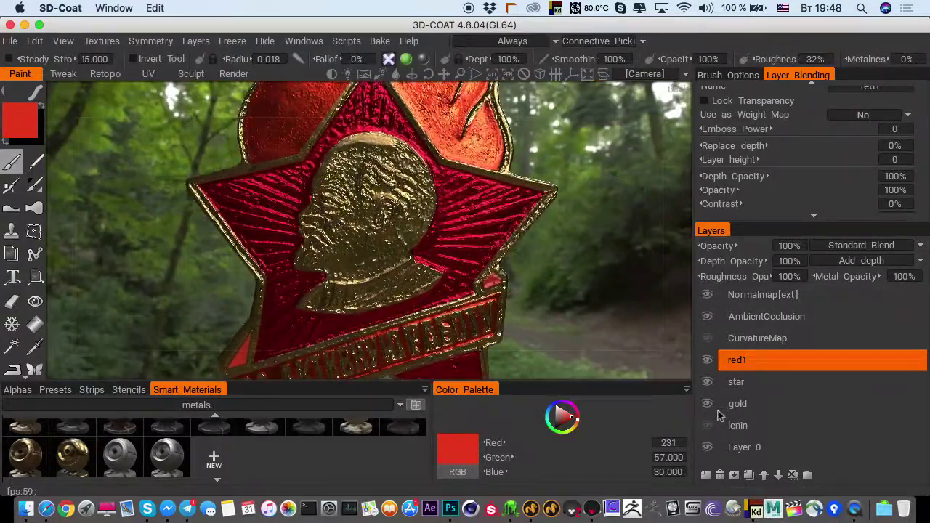
left_click(736, 426)
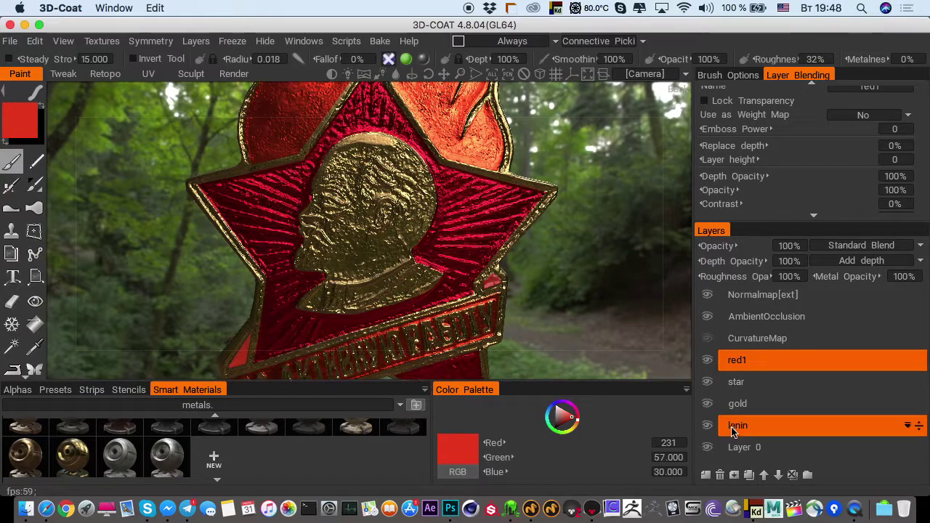
left_click(707, 404)
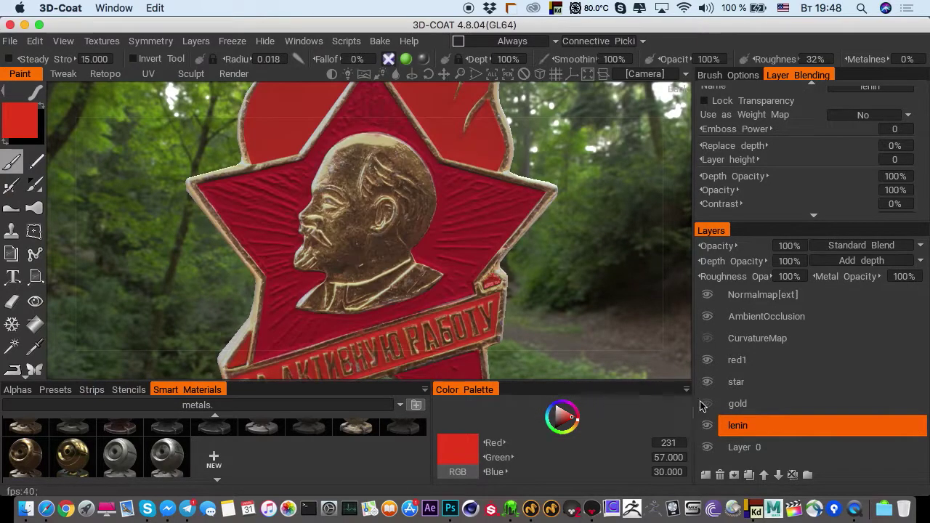
left_click_drag(346, 261, 303, 250, "alt")
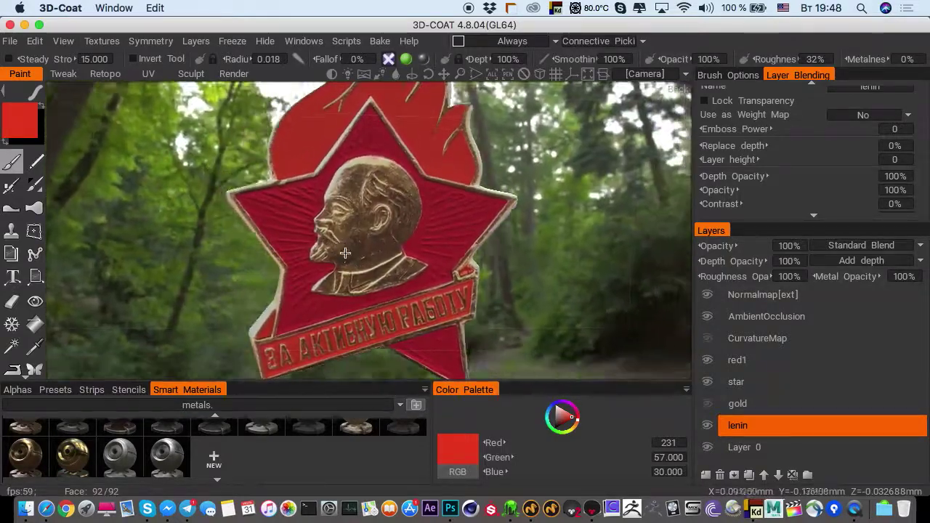
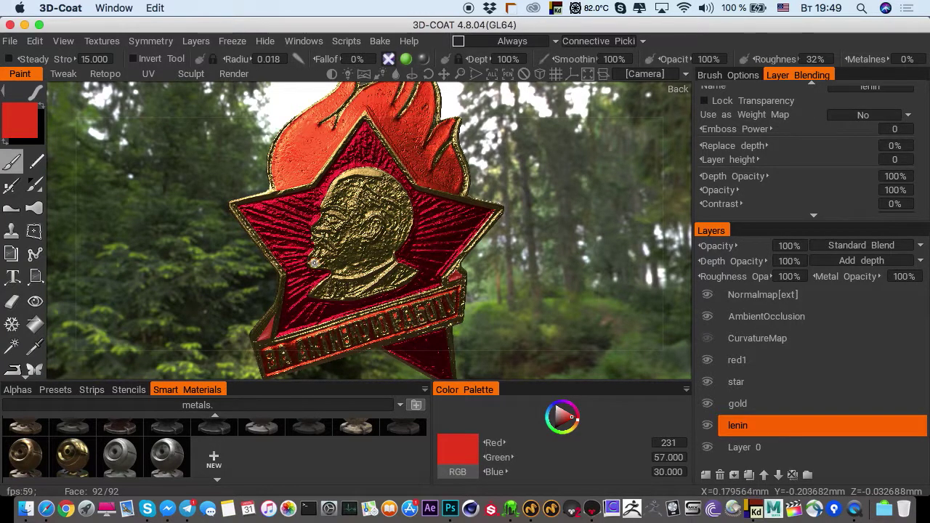
Switch to Photoshop and examine the normal map's Red and Green channels separately, then return to the RGB composite
left_click(451, 509)
left_click(38, 259)
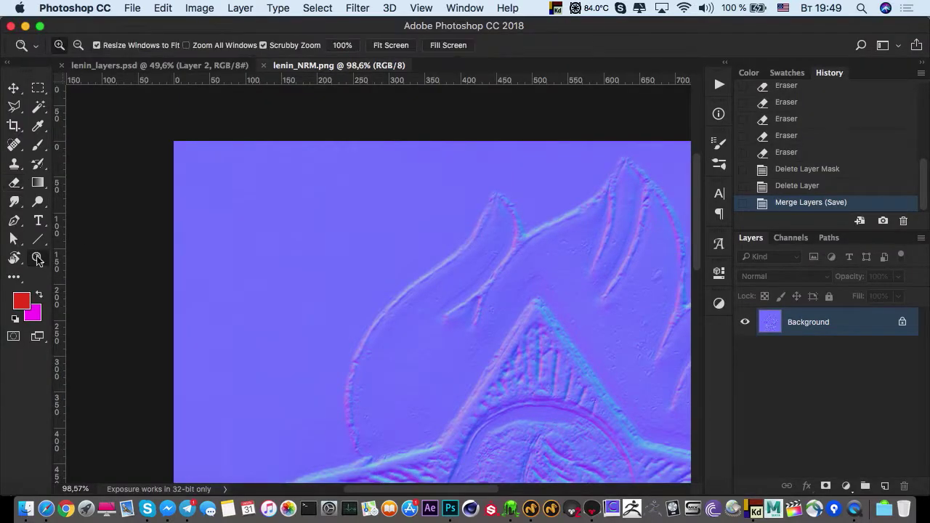
left_click_drag(281, 313, 230, 312)
left_click_drag(402, 421, 388, 423)
left_click_drag(370, 312, 432, 327)
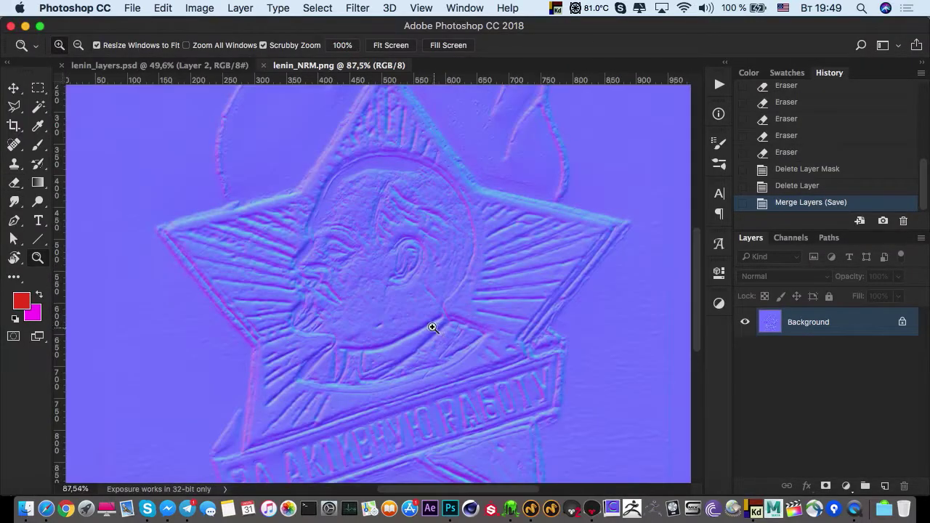
left_click(790, 238)
left_click(784, 296)
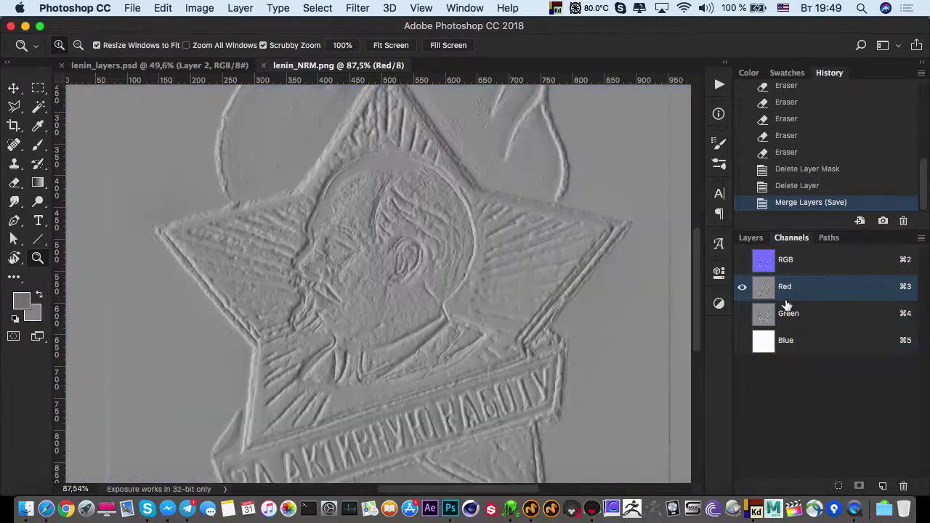
left_click(790, 316)
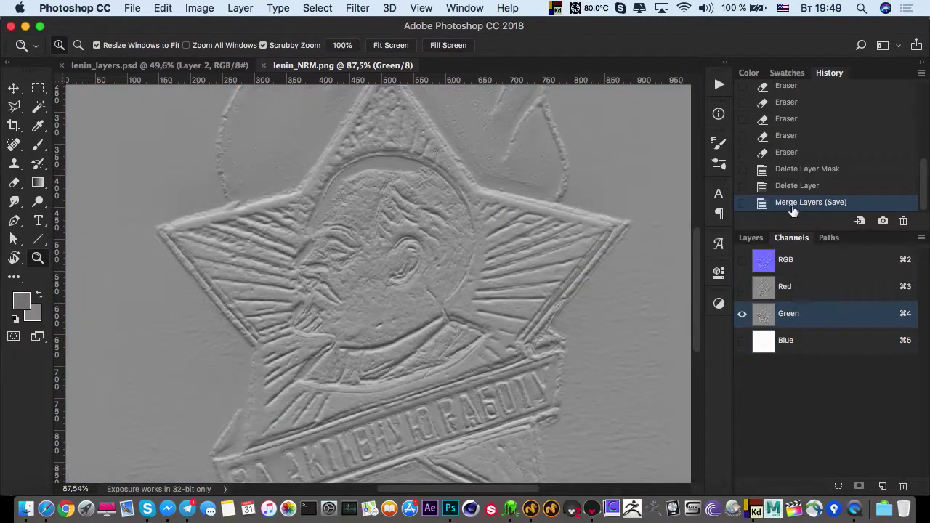
left_click(790, 285)
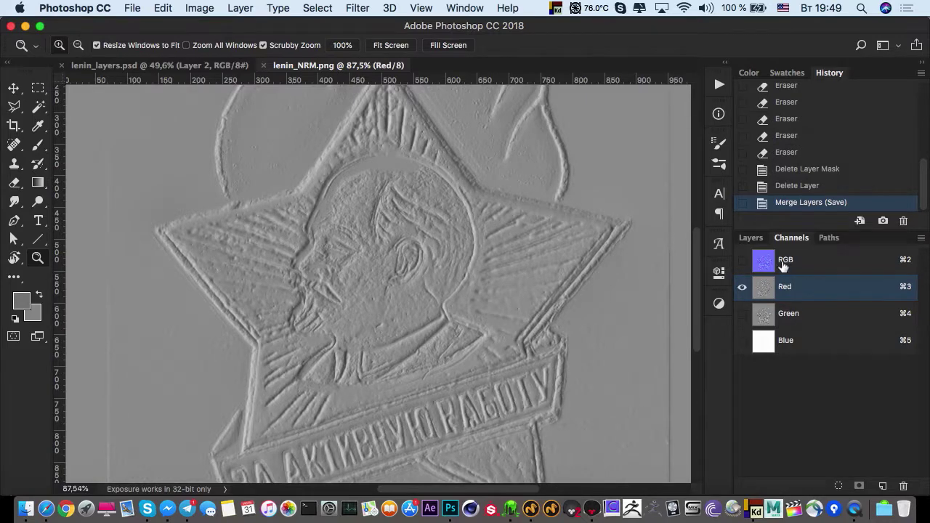
left_click(784, 264)
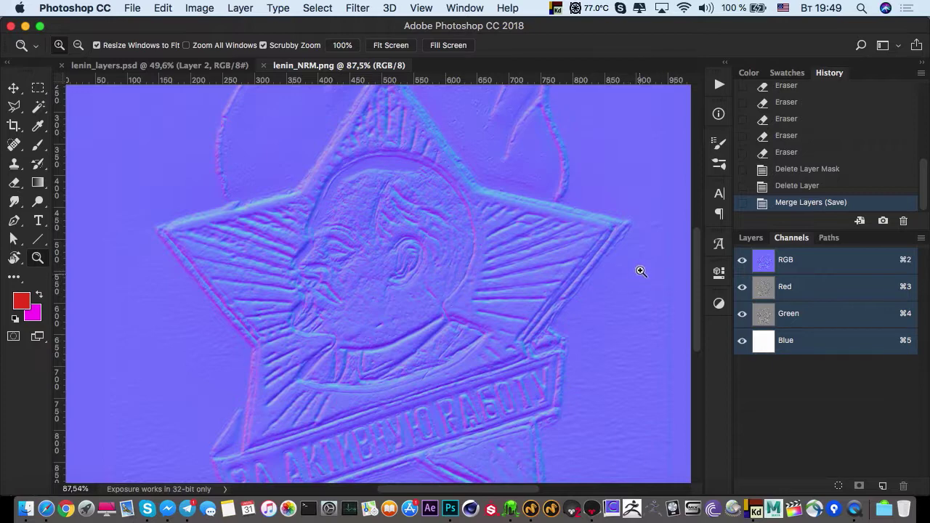
Switch to 3D-Coat and examine the rough relief on the badge's golden portrait up close
left_click(138, 65)
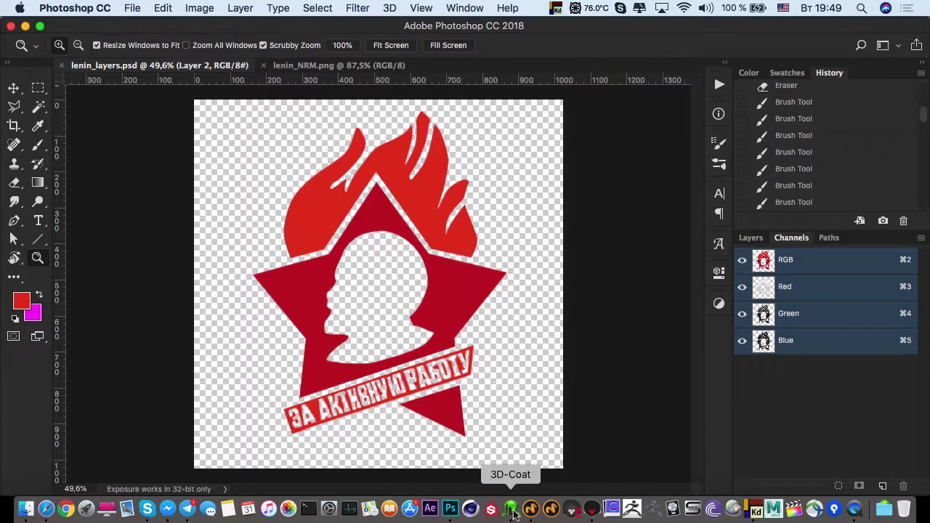
left_click(510, 509)
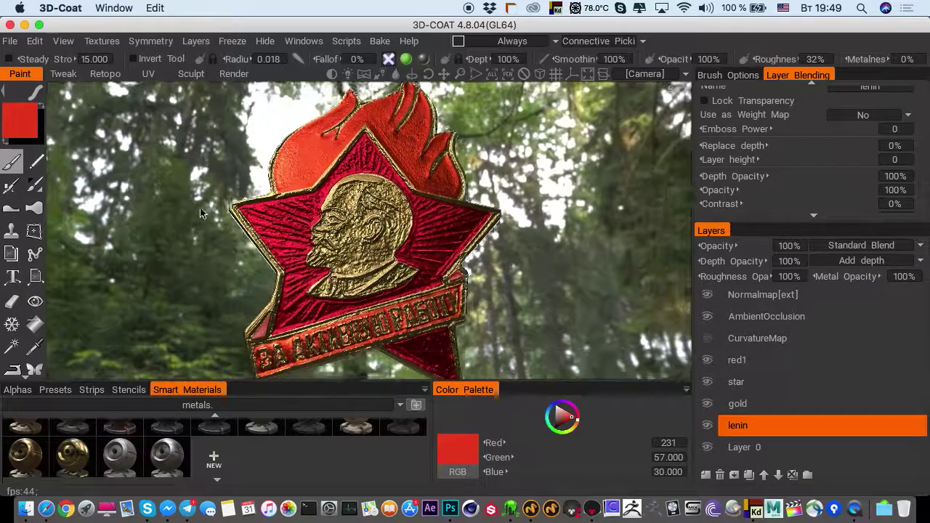
scroll(187, 240, "up", 5)
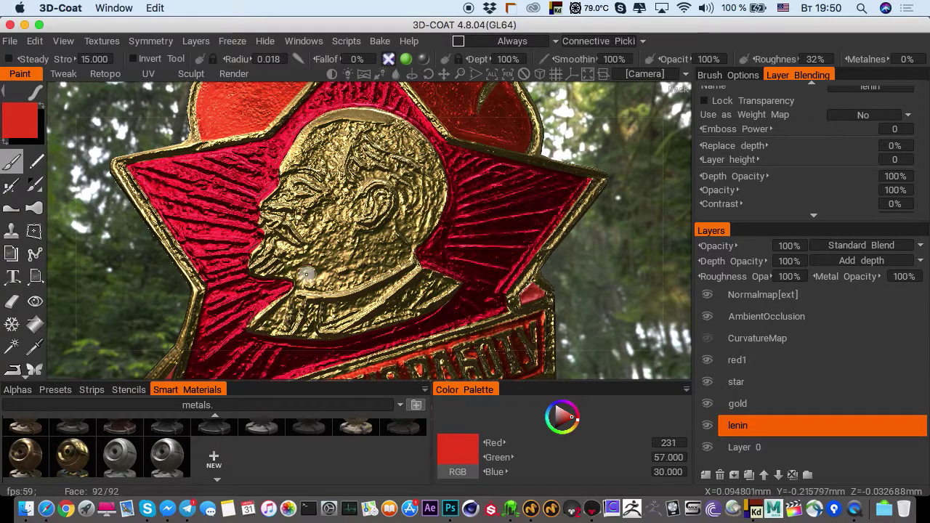
Switch to lenin_NRM.png in Photoshop and add a Curves adjustment layer above the background
left_click(450, 511)
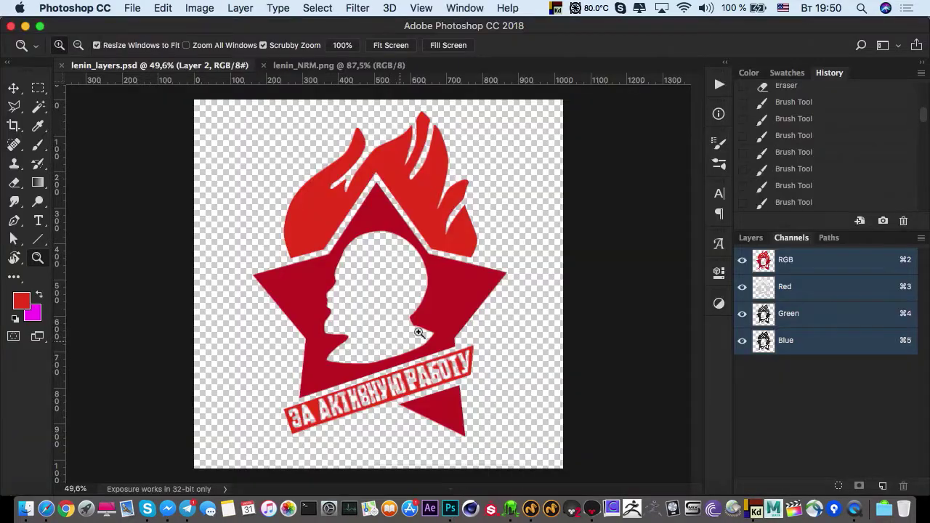
left_click(319, 67)
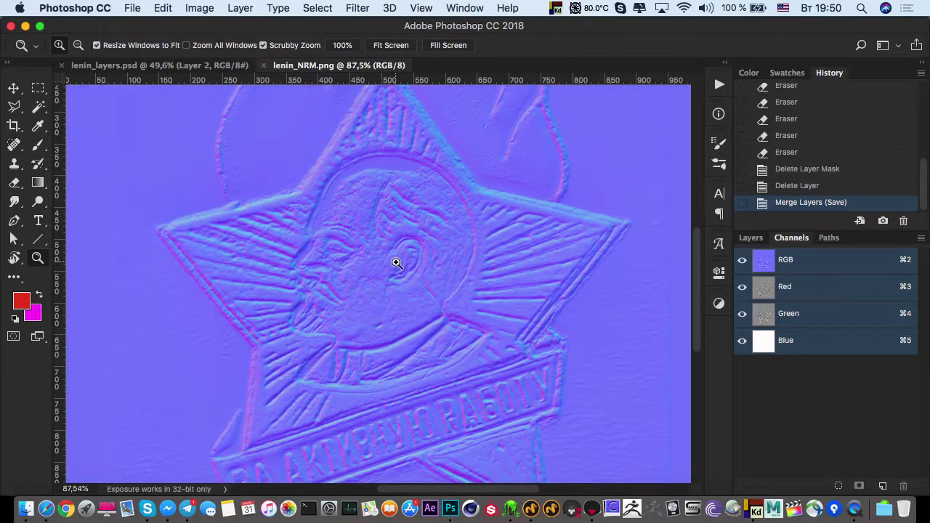
left_click_drag(390, 271, 499, 274)
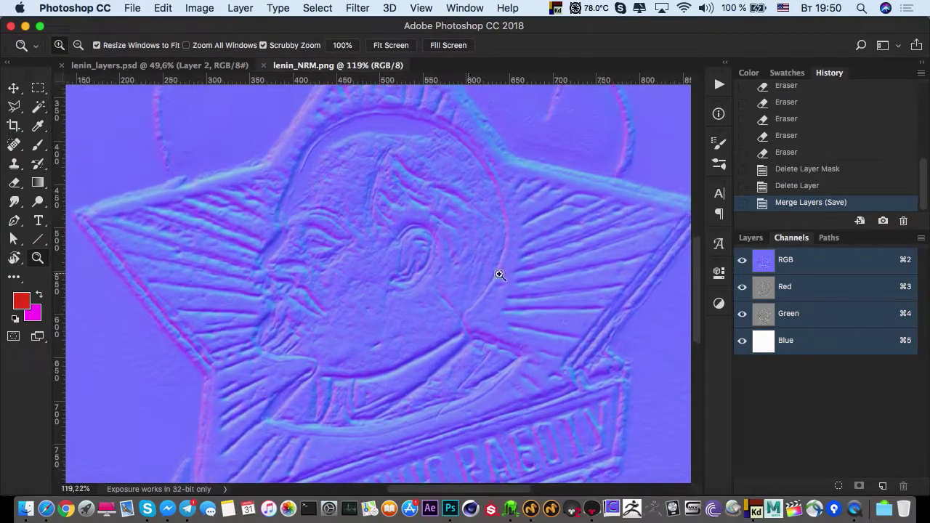
left_click(756, 239)
left_click(846, 486)
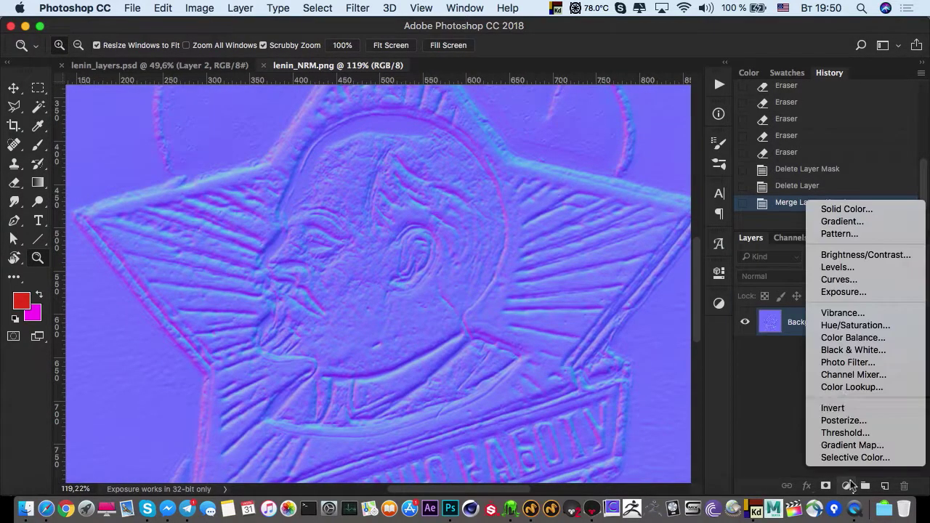
left_click(842, 284)
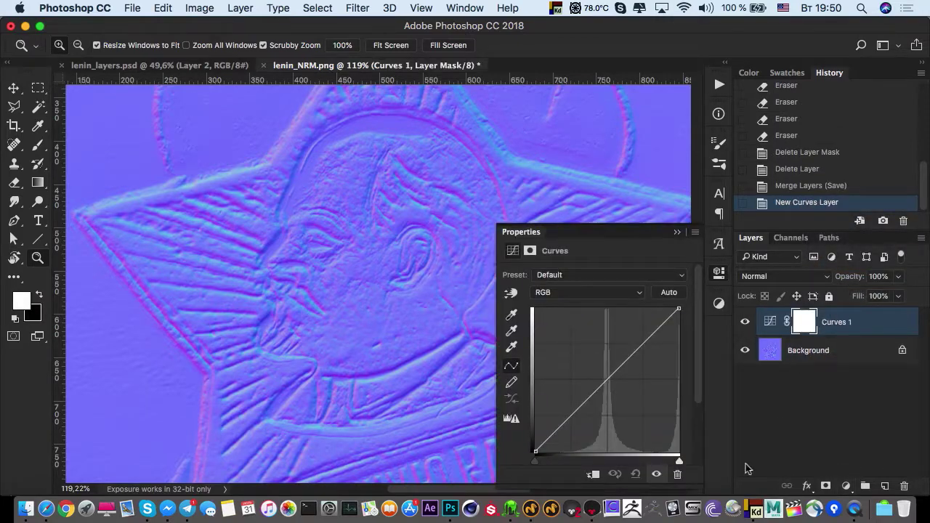
Boost the Curves contrast strongly by bringing the black and white points close around the histogram's central peak
left_click_drag(528, 457, 595, 460)
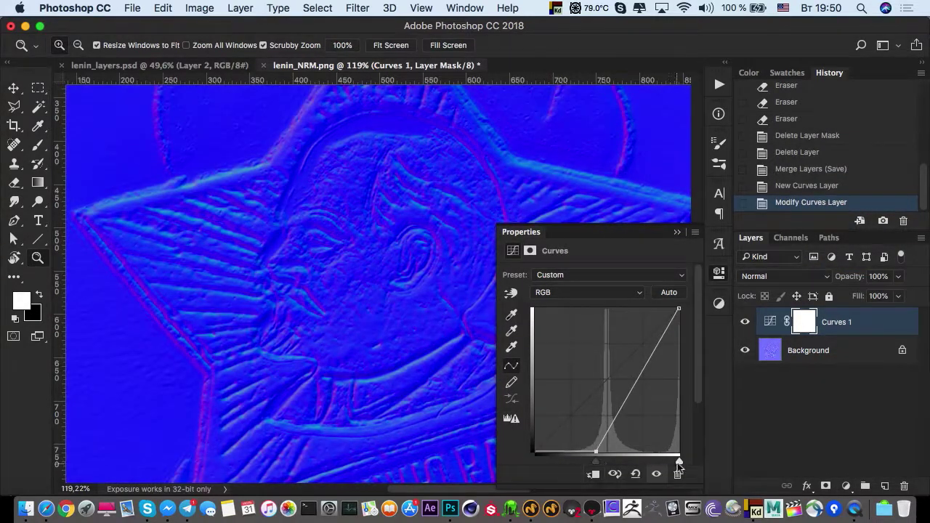
left_click_drag(679, 461, 616, 460)
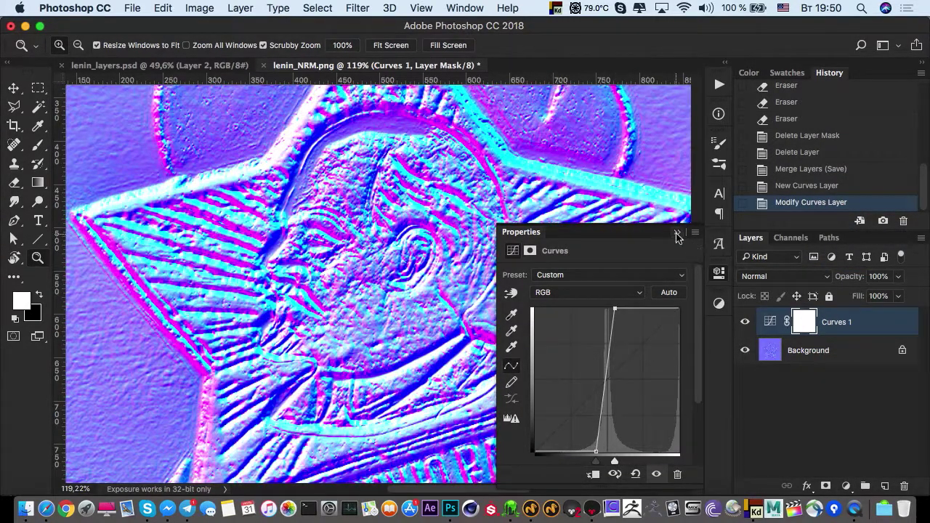
left_click(676, 234)
left_click_drag(428, 240, 389, 231)
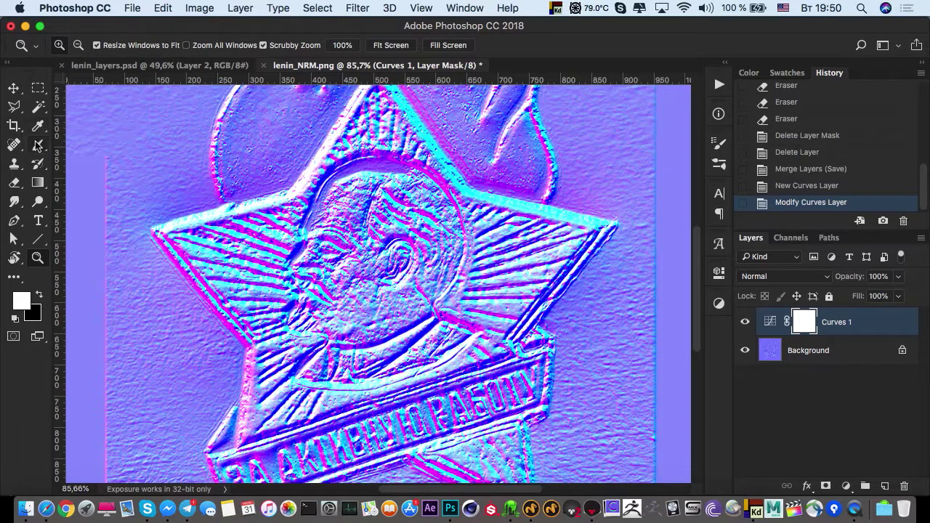
Create a new empty layer between the Background and Curves 1 layers and choose the Brush tool
left_click(37, 145)
left_click_drag(351, 268, 392, 271, "ctrl+alt")
left_click(807, 352)
left_click(884, 485)
key("z")
key("b")
left_click_drag(364, 303, 361, 322, "ctrl+alt")
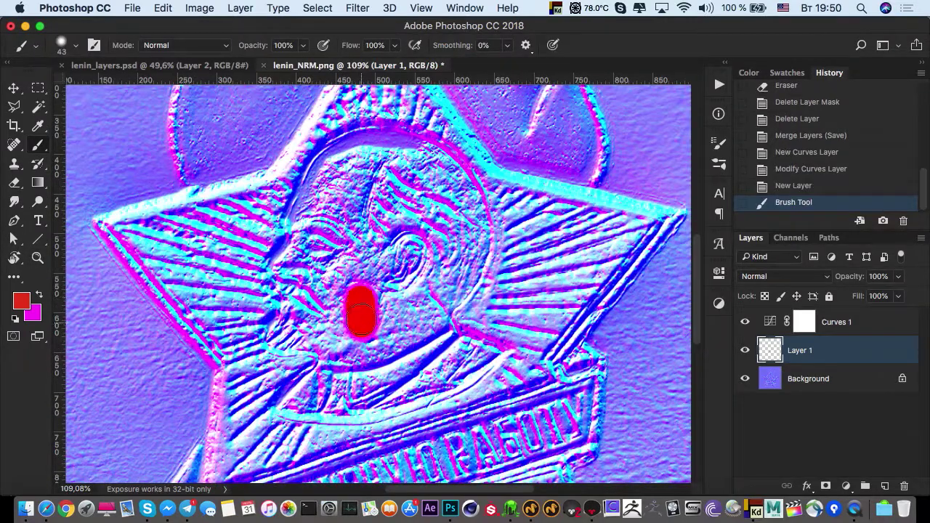
key("ctrl+z")
key("d")
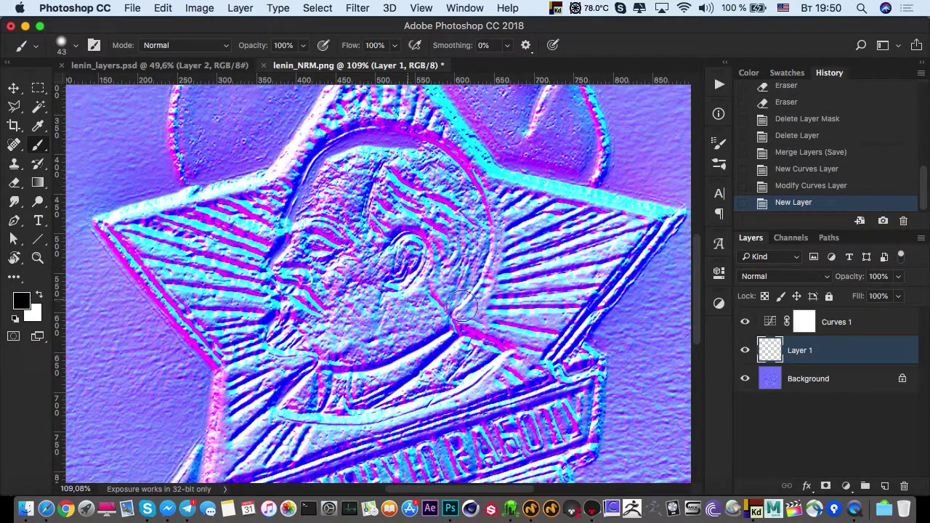
Sample the flat normal-map blue as the brush colour with Curves 1 and Layer 1 hidden, and show both layers again
left_click_drag(738, 327, 738, 344)
key("z")
left_click_drag(241, 263, 141, 272)
left_click(208, 254, "alt")
key("z")
left_click(398, 304)
key("b")
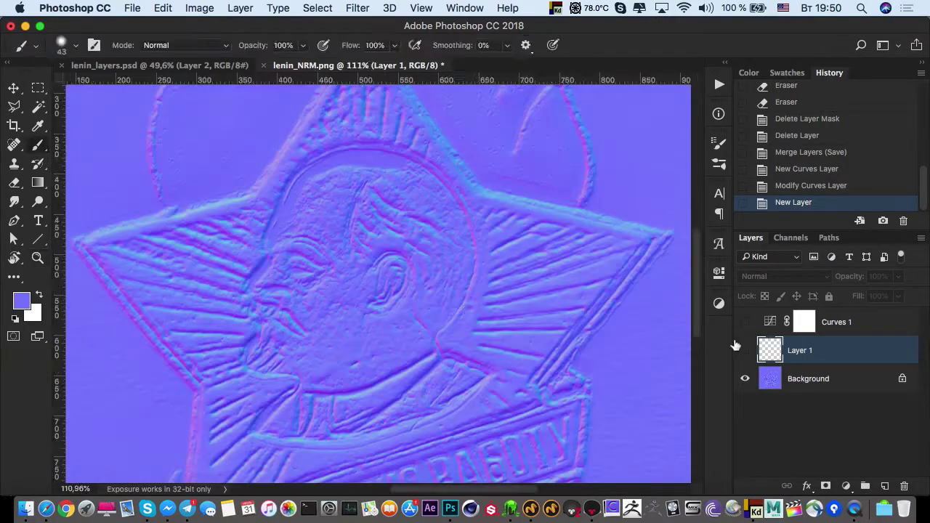
left_click(745, 350)
left_click(745, 322)
Paint flat blue over the rough cheek on Layer 1, reducing the brush to size 20, and undo the stroke above the ear
mouse_move(336, 313)
left_mouse_down()
mouse_move(330, 304)
mouse_move(335, 311)
left_mouse_up()
key("z")
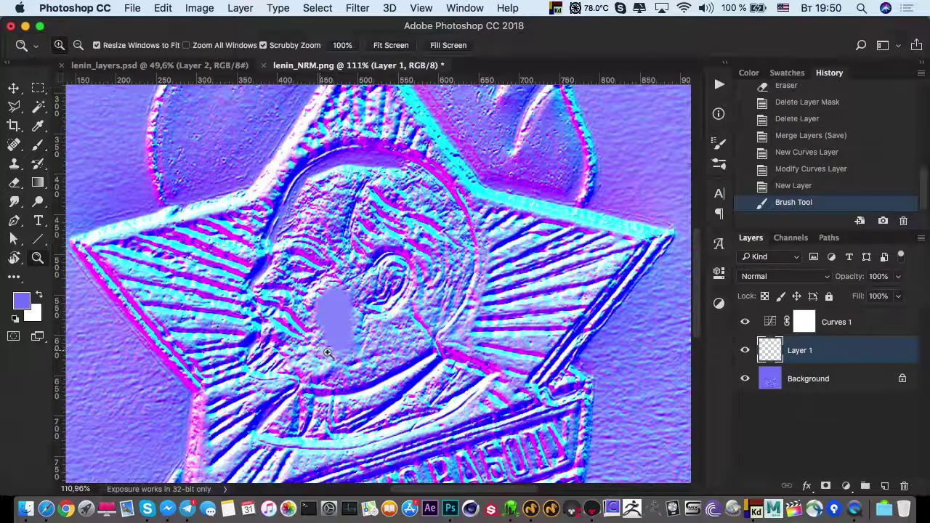
key("b")
mouse_move(318, 353)
left_mouse_down()
mouse_move(353, 347)
mouse_move(310, 320)
left_mouse_up()
mouse_move(302, 271)
left_mouse_down()
mouse_move(308, 302)
mouse_move(393, 195)
left_mouse_up()
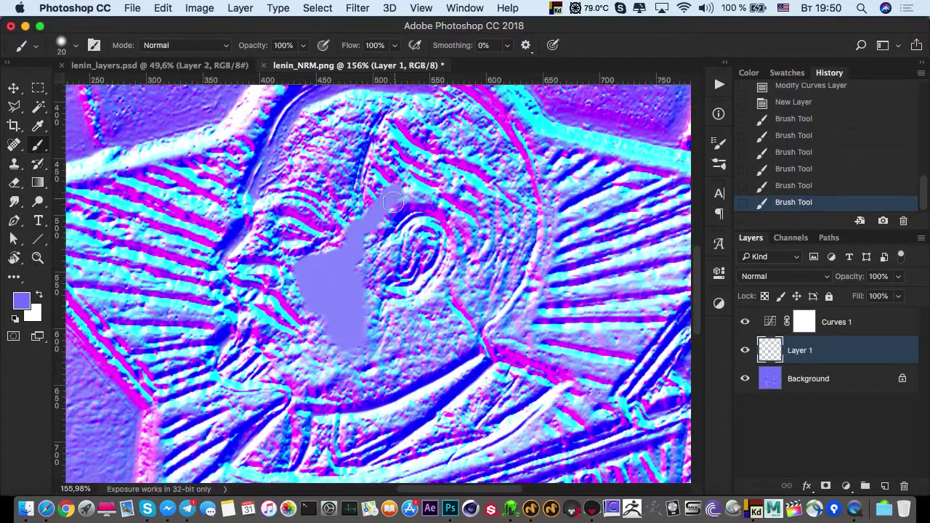
key("super+z")
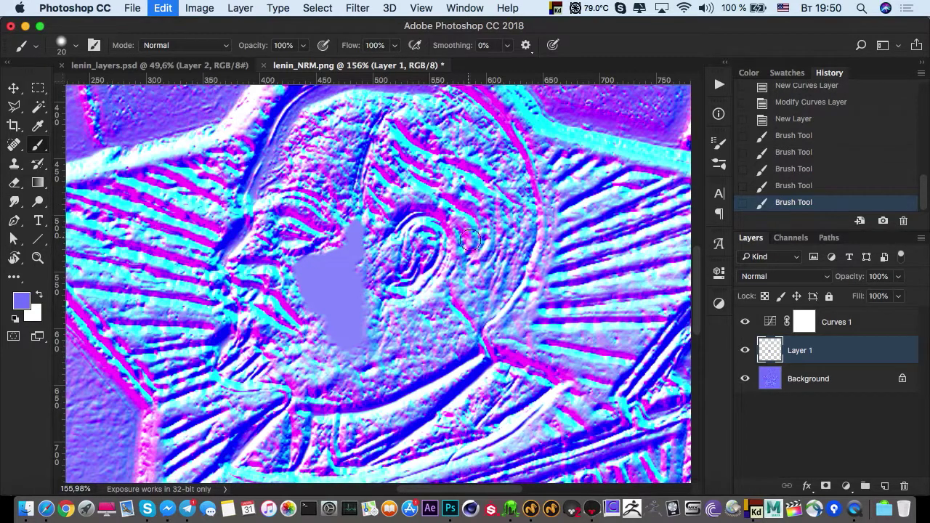
Paint flat blue over the rough texture on the jaw and lower cheek, from below the ear to the moustache
mouse_move(442, 310)
left_mouse_down()
mouse_move(458, 341)
mouse_move(407, 322)
mouse_move(369, 328)
mouse_move(402, 361)
left_mouse_up()
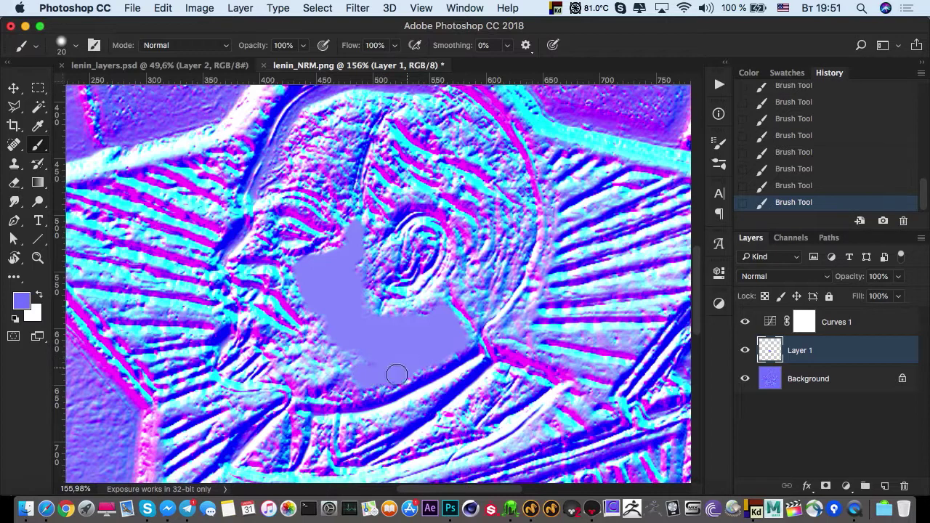
left_click_drag(351, 388, 338, 387)
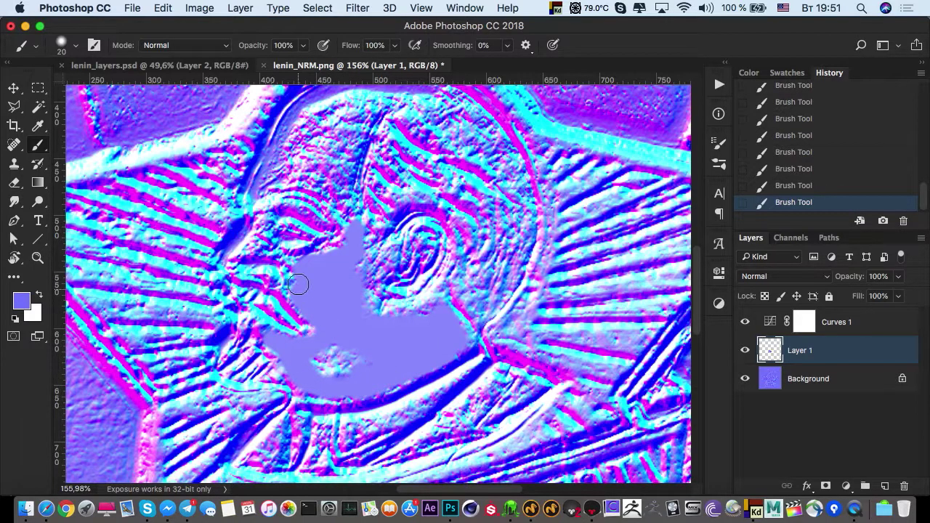
left_click_drag(295, 277, 361, 390)
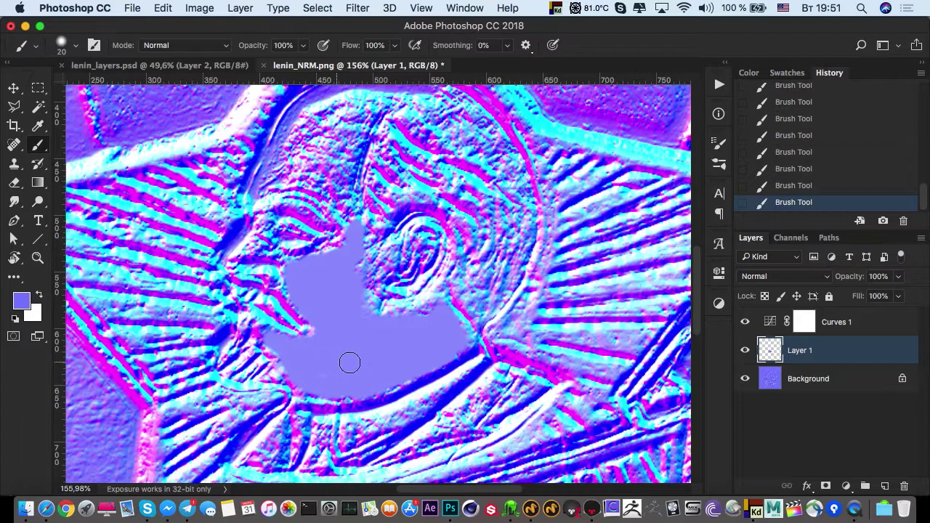
Paint over the rough texture on the portrait's forehead and temple up to the hairline
left_click_drag(358, 338, 329, 306, "super")
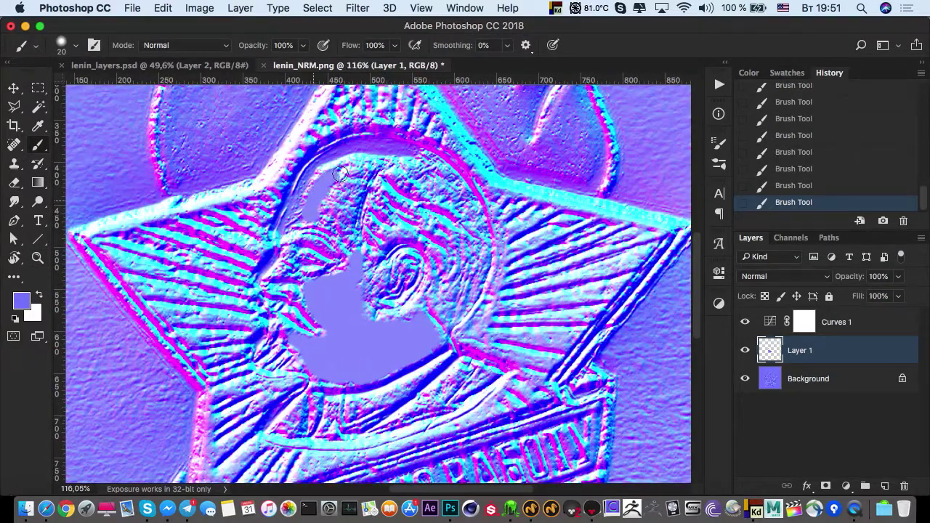
mouse_move(333, 181)
left_mouse_down("super")
mouse_move(379, 170)
mouse_move(363, 156)
mouse_move(299, 210)
mouse_move(344, 158)
mouse_move(403, 149)
mouse_move(363, 232)
mouse_move(322, 235)
left_mouse_up("super")
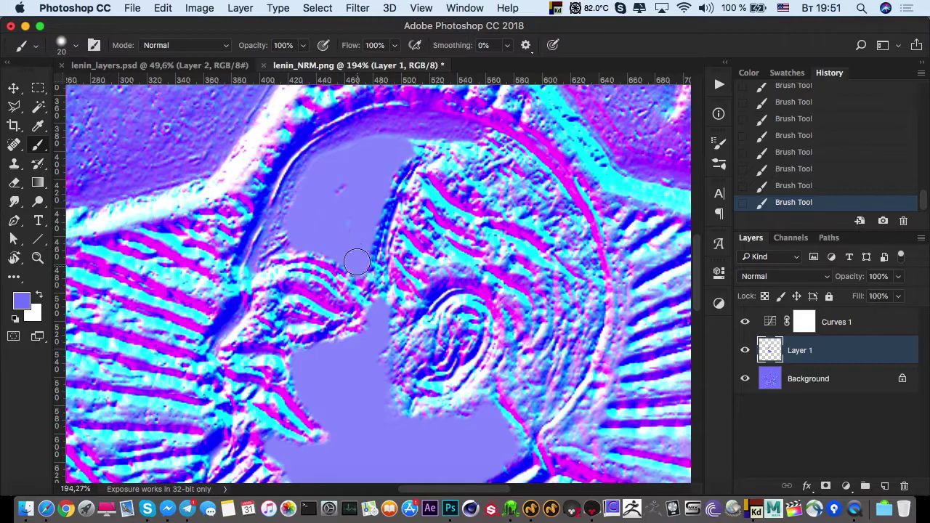
left_click_drag(357, 261, 359, 216)
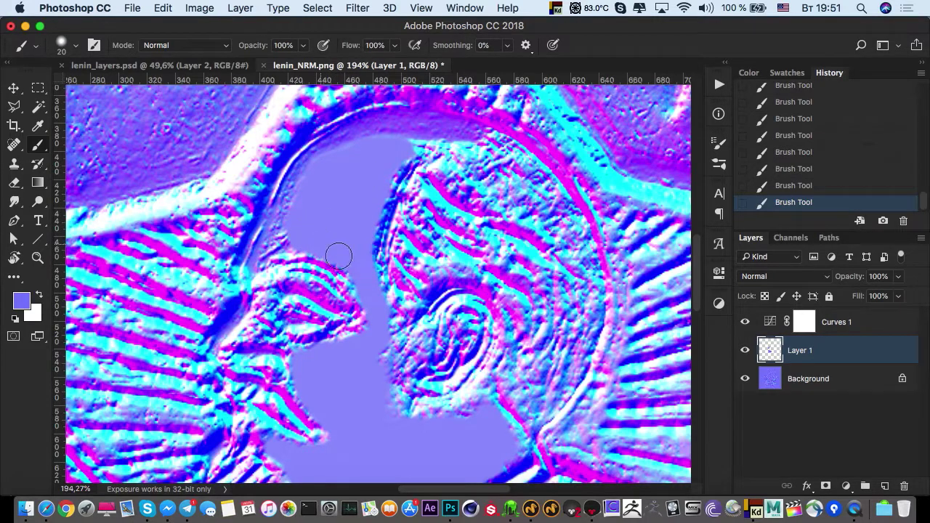
Clean up the remaining rough texture below and in front of the portrait's ear
key("z")
mouse_move(358, 328)
left_mouse_down()
mouse_move(327, 333)
mouse_move(347, 352)
mouse_move(391, 352)
left_mouse_up()
key("b")
left_click_drag(452, 392, 396, 397)
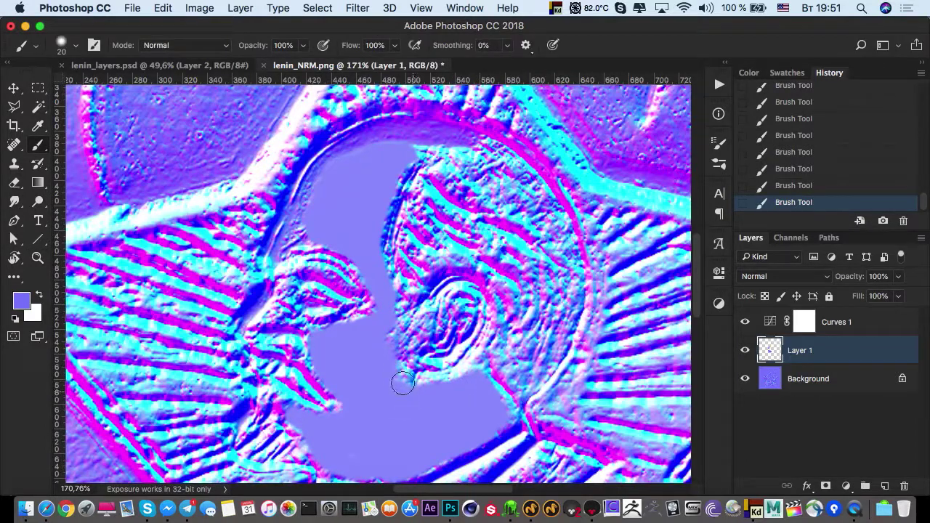
left_click_drag(390, 333, 385, 285)
Hide the Curves 1 layer and inspect the retouched face in the normal map's original contrast
scroll(388, 329, "down", 3, "alt")
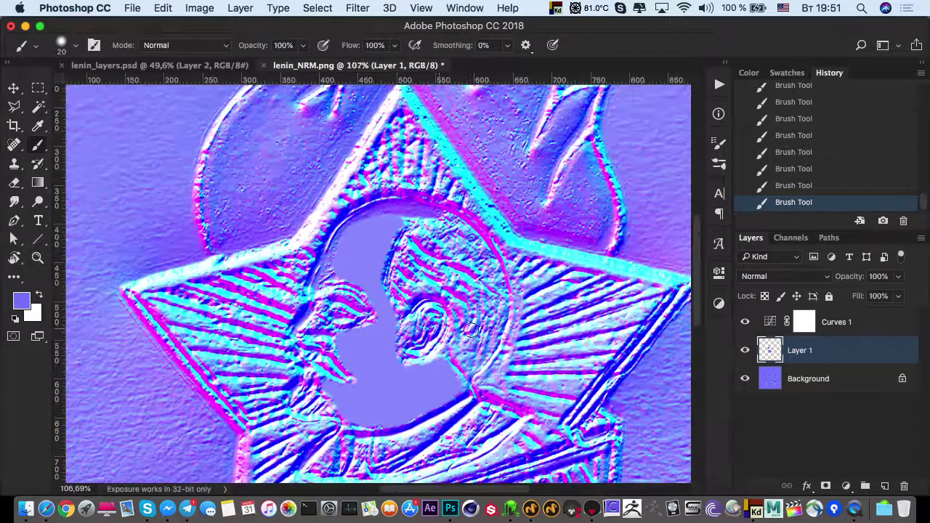
left_click(745, 322)
left_click(746, 351)
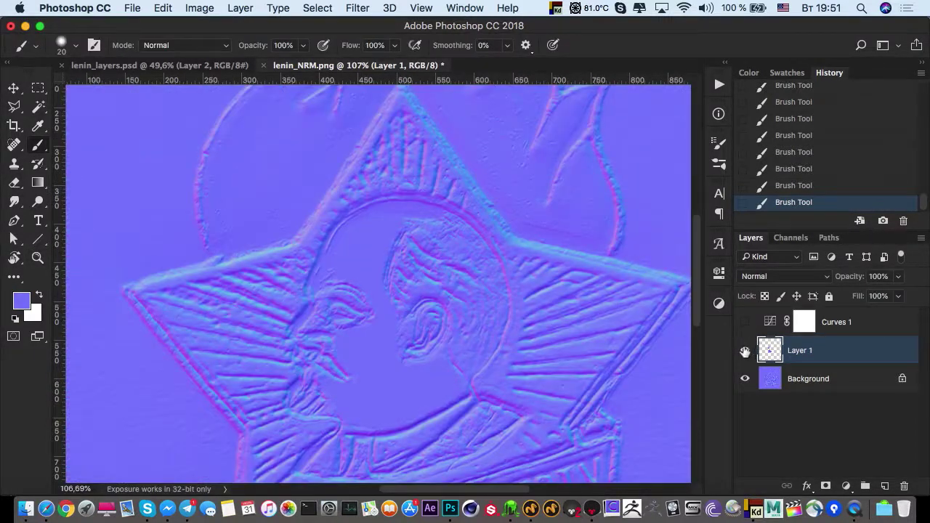
left_click_drag(438, 271, 405, 199)
key("z")
mouse_move(418, 247)
left_mouse_down()
mouse_move(361, 237)
mouse_move(392, 240)
left_mouse_up()
key("b")
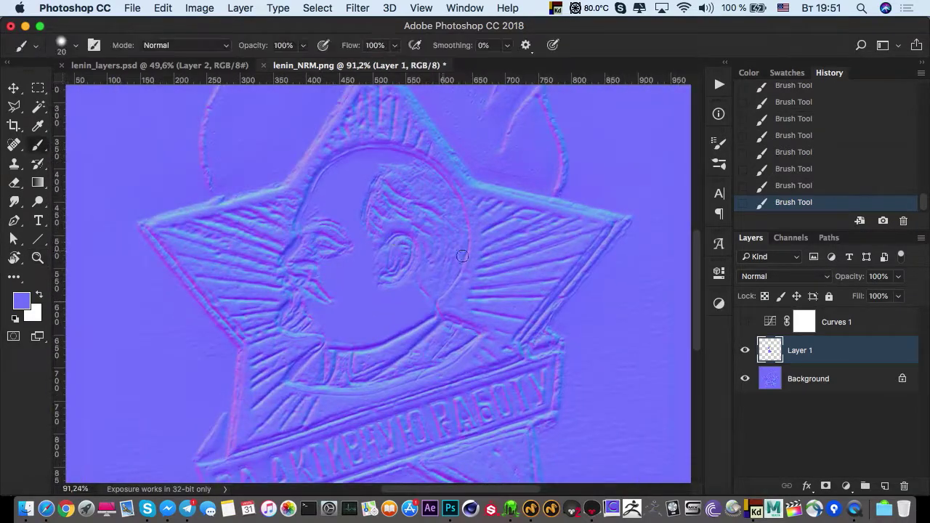
Compare the normal map with Layer 1 hidden and shown, and reduce Layer 1's opacity to 64%
left_click(744, 350)
left_click(744, 351)
left_click(744, 351)
left_click(744, 351)
left_click_drag(850, 280, 818, 276)
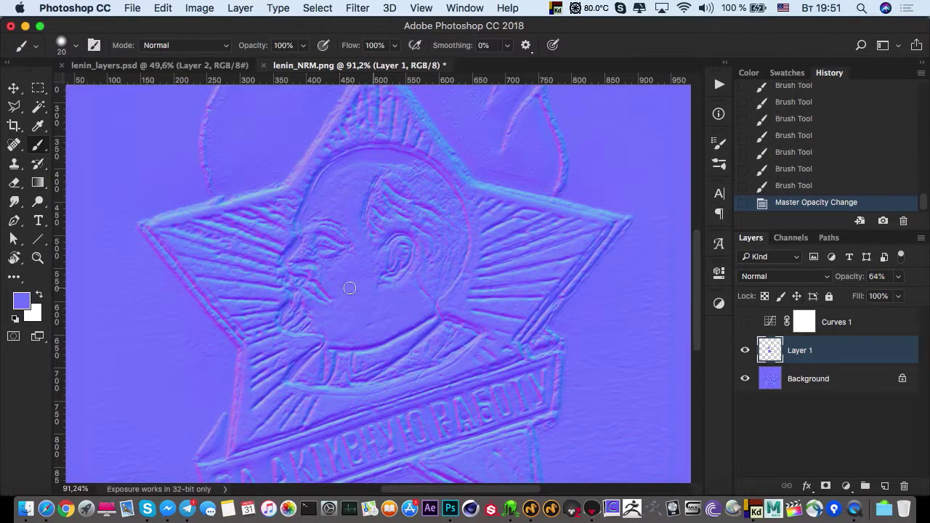
Smooth the rough texture on the portrait's nose and below the eye with flat blue brush dabs on Layer 1
mouse_move(275, 258)
left_mouse_down("super")
mouse_move(324, 259)
mouse_move(325, 248)
left_mouse_up("super")
left_click_drag(324, 248, 316, 256)
left_click(320, 249)
left_click(322, 251)
left_click(315, 266)
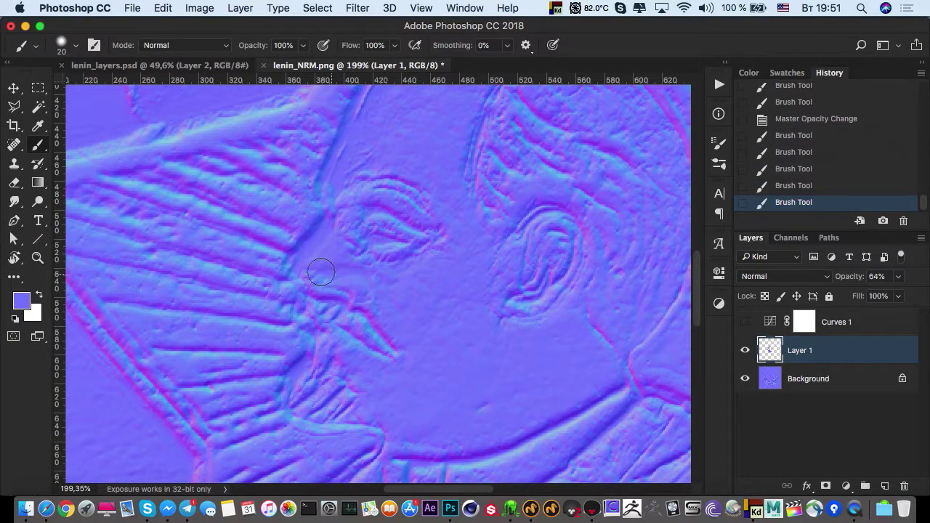
left_click(320, 271)
left_click(325, 254)
left_click(334, 262)
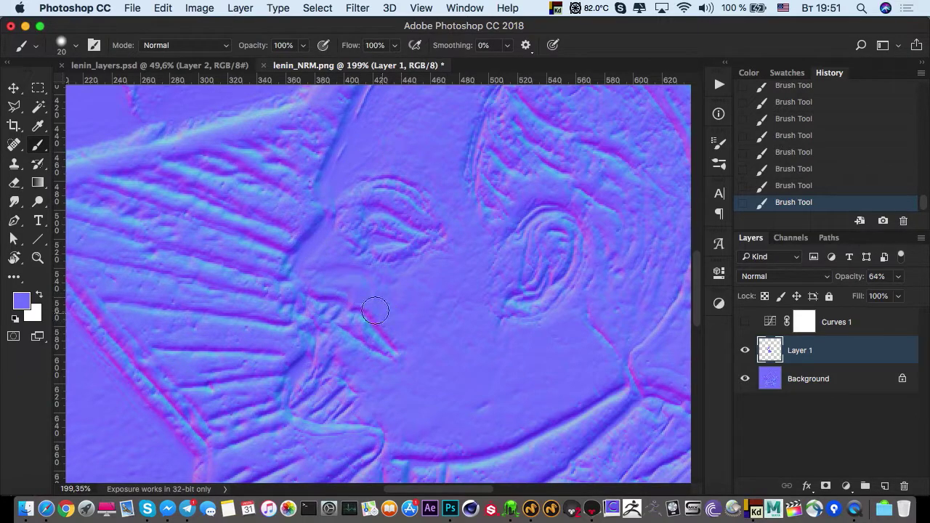
Merge Curves 1, Layer 1 and Background into one layer and save lenin_NRM.png
mouse_move(391, 352)
left_mouse_down("super")
mouse_move(330, 349)
mouse_move(282, 267)
mouse_move(274, 270)
mouse_move(306, 262)
left_mouse_up("super")
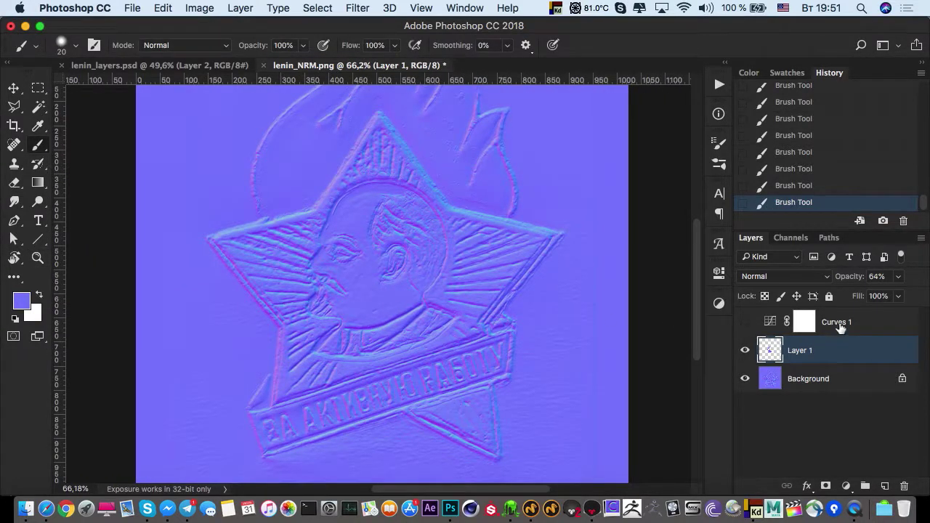
left_click(835, 327)
left_click(831, 376, "shift")
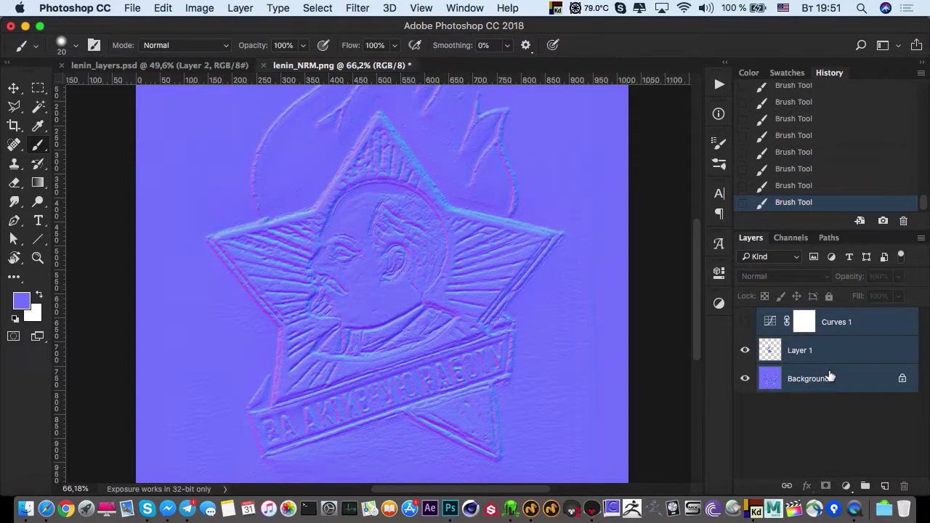
key("super+e")
key("super+s")
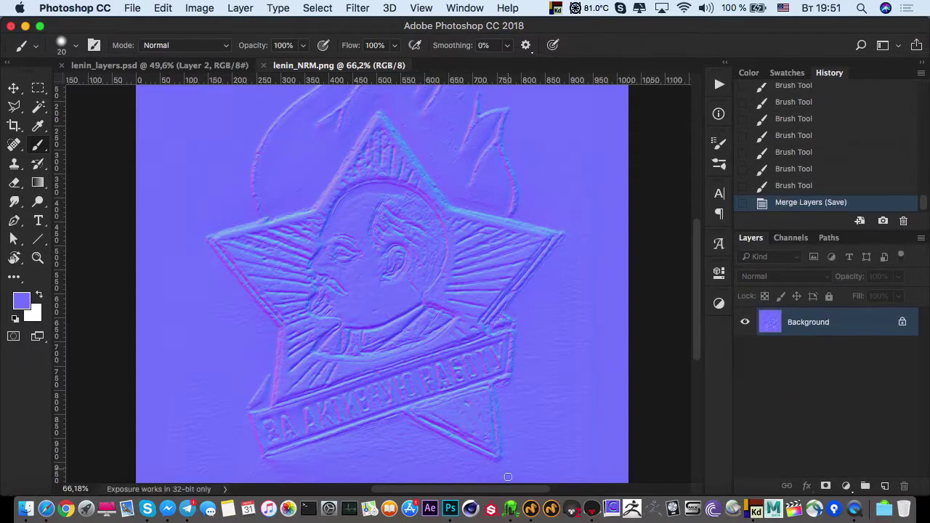
Switch to 3D-Coat and delete the outdated Normalmap[ext] layer
left_click(510, 509)
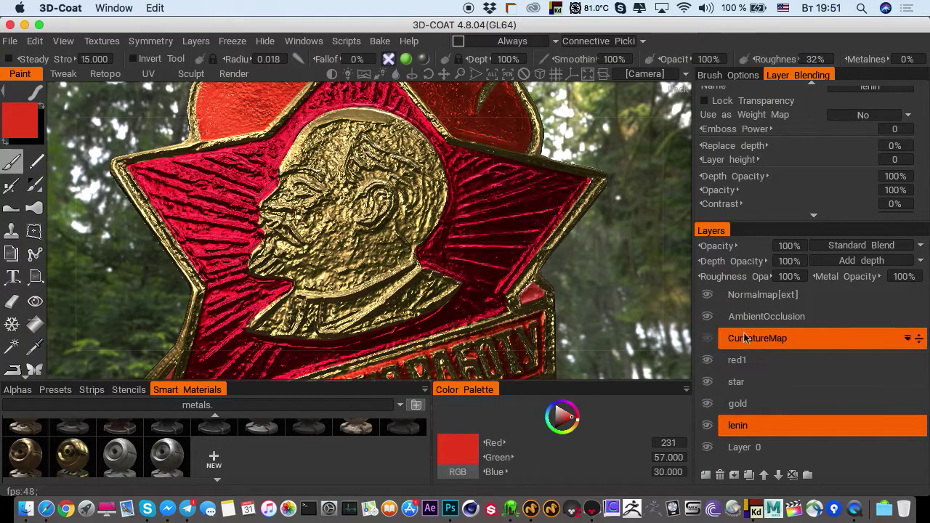
left_click(748, 295)
left_click(720, 474)
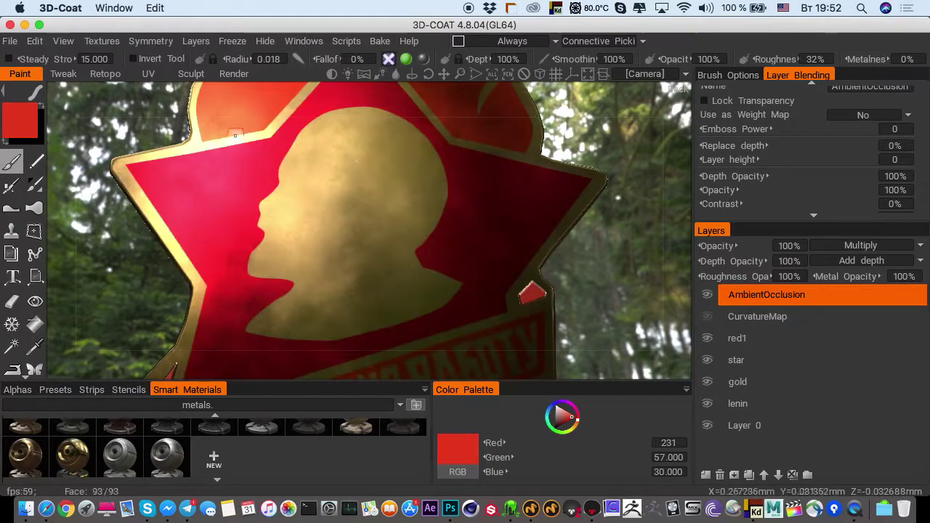
Import the edited lenin_NRM.png as the normal map and check the relief on the portrait
left_click(101, 41)
mouse_move(132, 86)
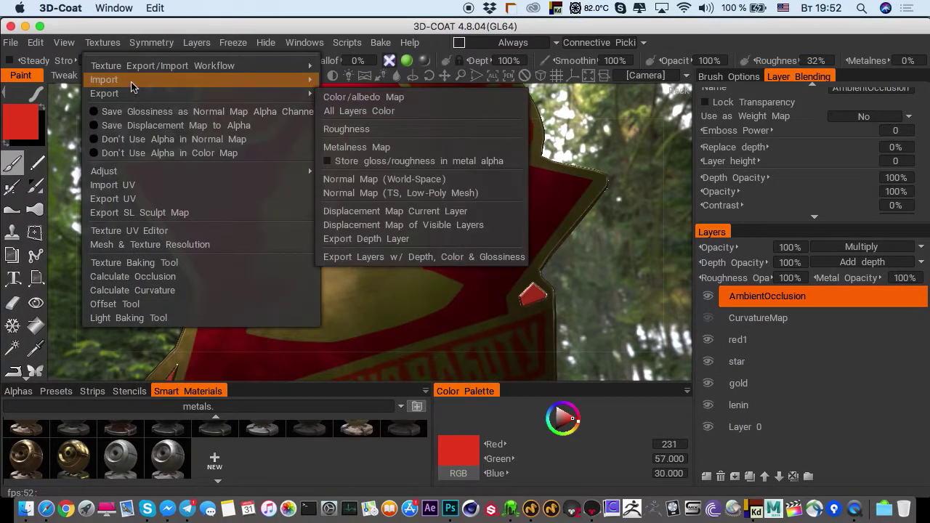
left_click(350, 216)
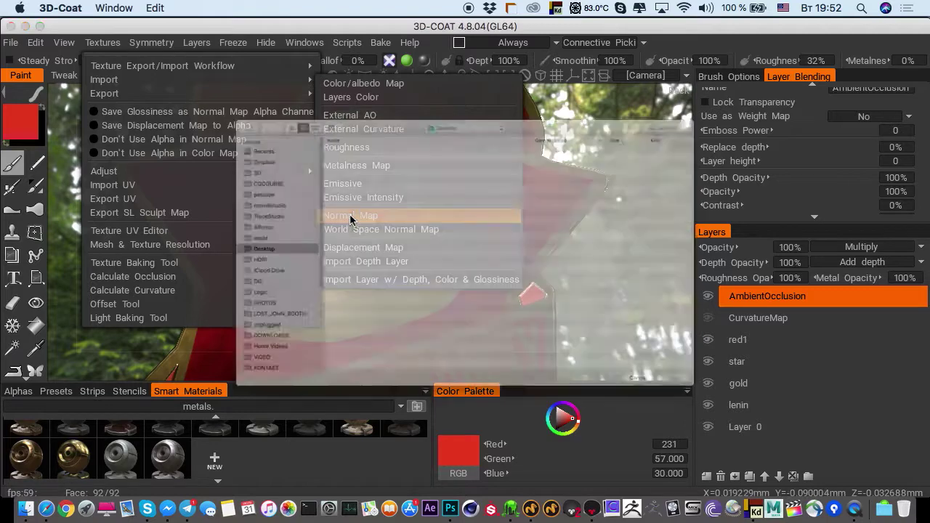
double_click(259, 70)
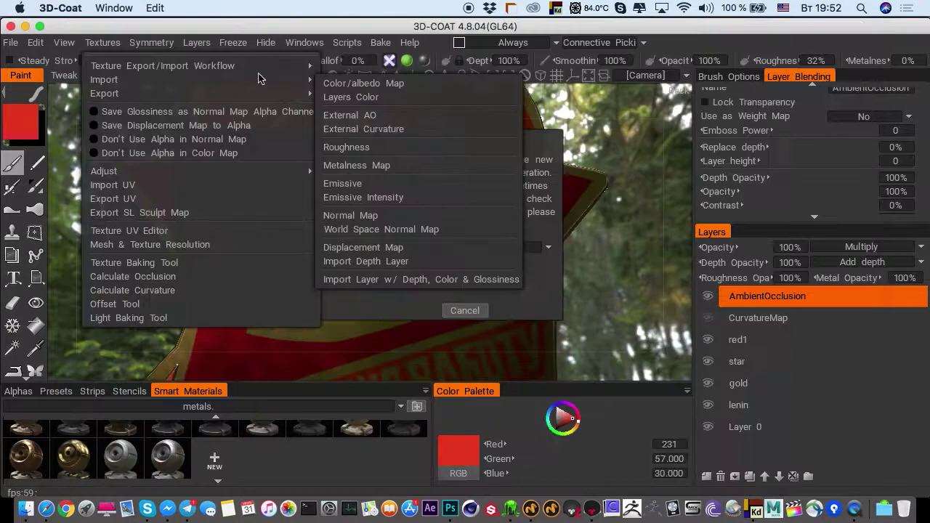
left_click(271, 310)
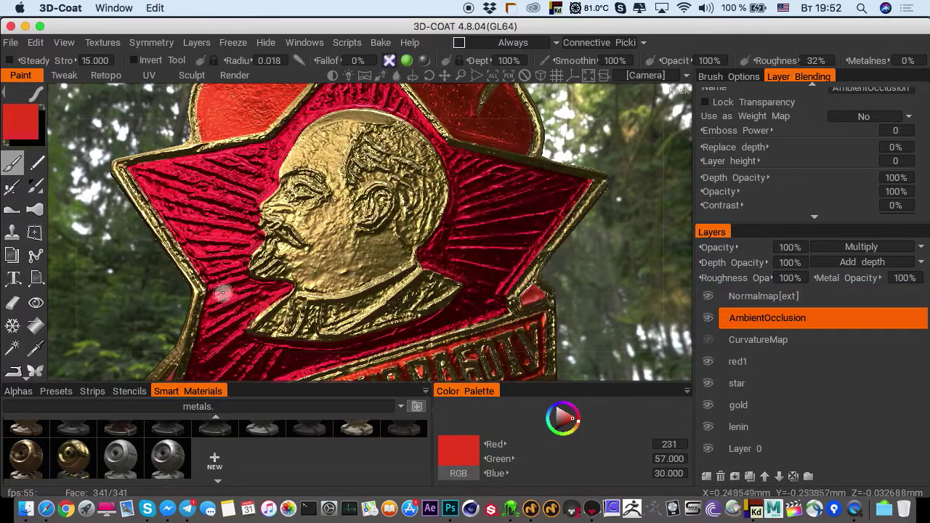
scroll(136, 257, "down", 5)
left_click_drag(136, 257, 291, 239)
scroll(191, 242, "up", 3)
scroll(191, 247, "up", 2)
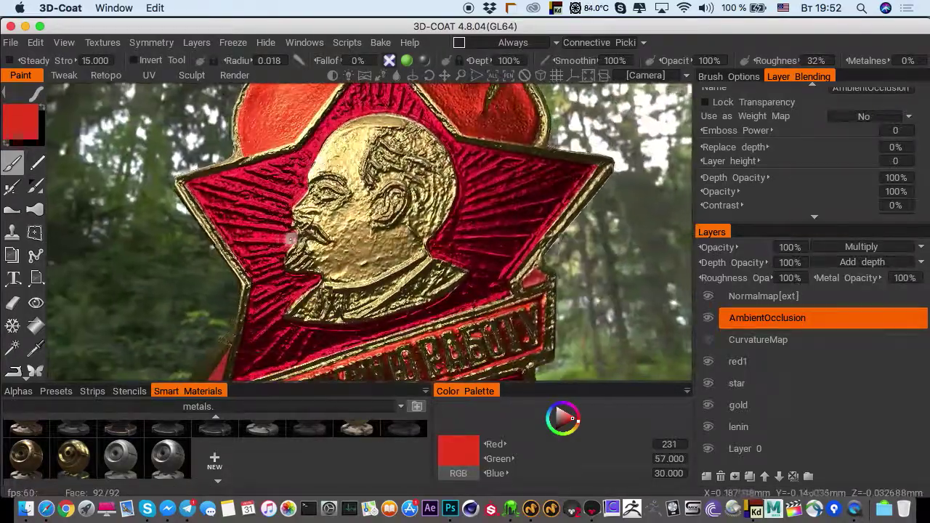
mouse_move(443, 149)
left_mouse_down("alt")
mouse_move(438, 290)
mouse_move(334, 307)
mouse_move(301, 267)
mouse_move(343, 238)
left_mouse_up("alt")
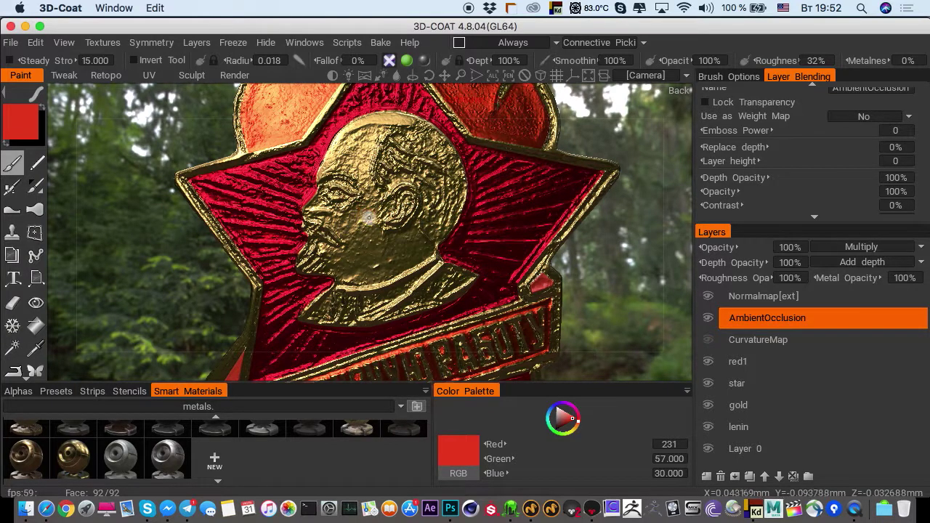
Switch to Photoshop, add a new layer to lenin_layers.psd, and select everything outside Layer 1's star shape
left_click(449, 508)
left_click(160, 65)
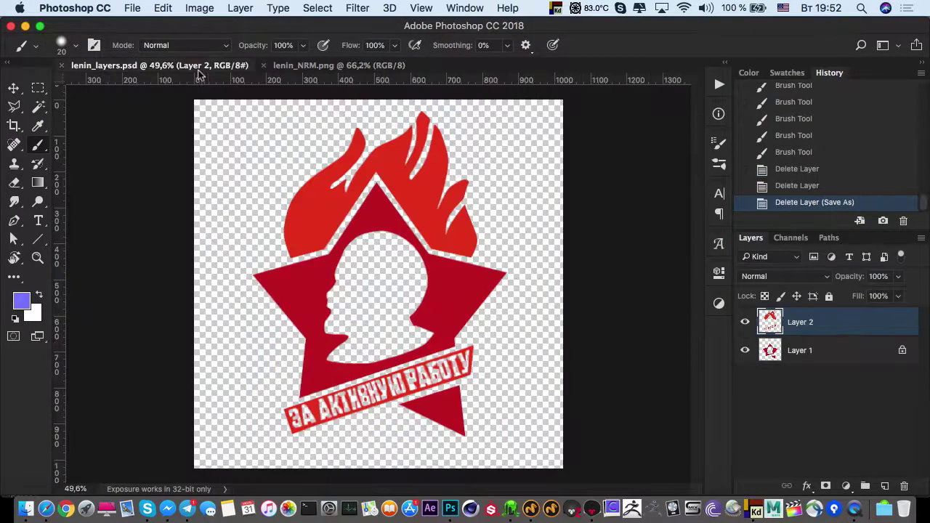
left_click(884, 486)
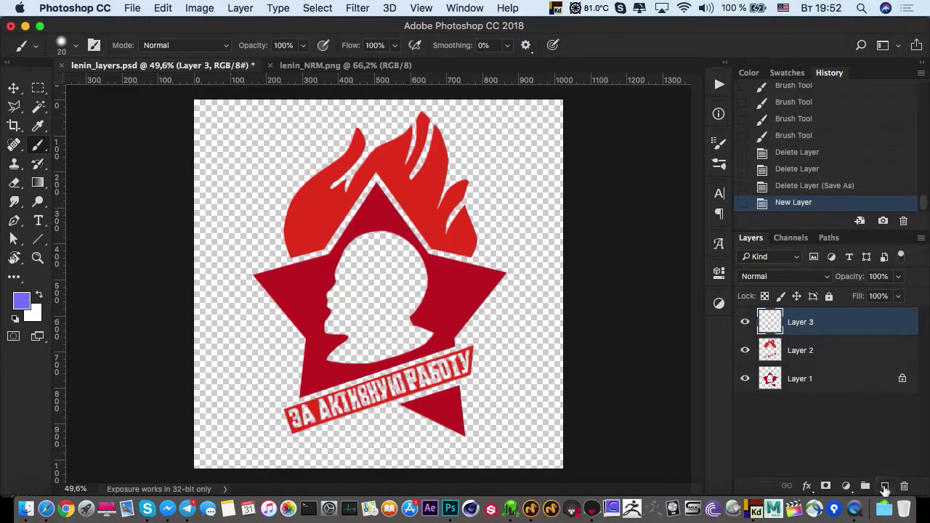
left_click(769, 377, "super")
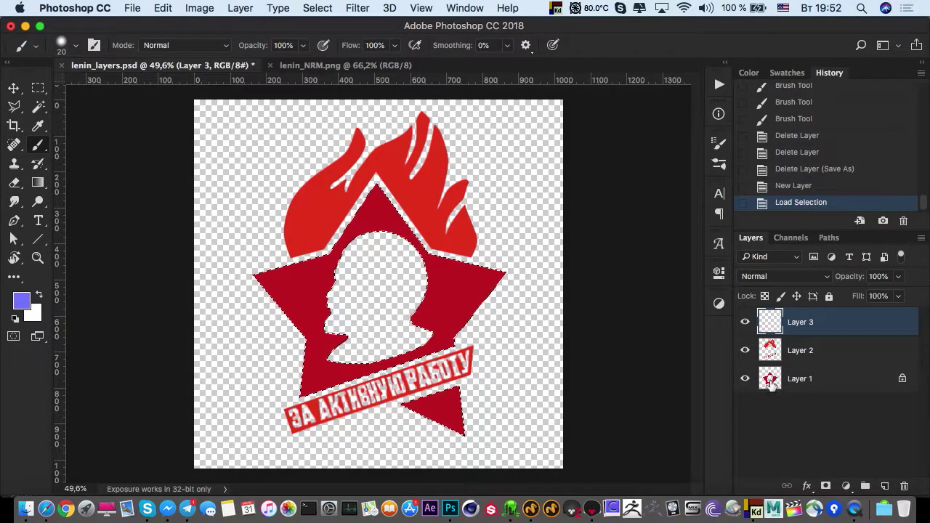
key("shift+super+i")
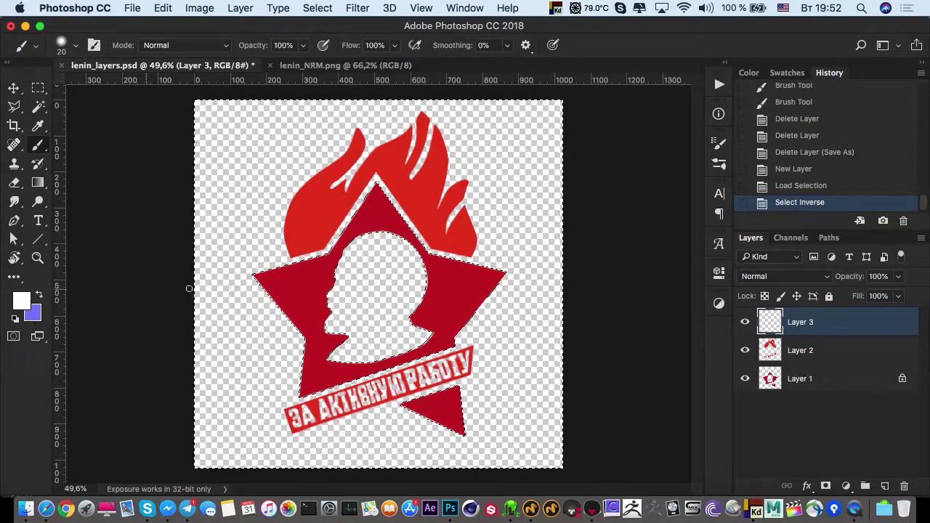
Paint the portrait silhouette inside the star solid white on Layer 3 with a 99 px brush
mouse_move(348, 289)
left_mouse_down("ctrl+alt")
mouse_move(385, 293)
mouse_move(350, 356)
mouse_move(349, 502)
left_mouse_up("ctrl+alt")
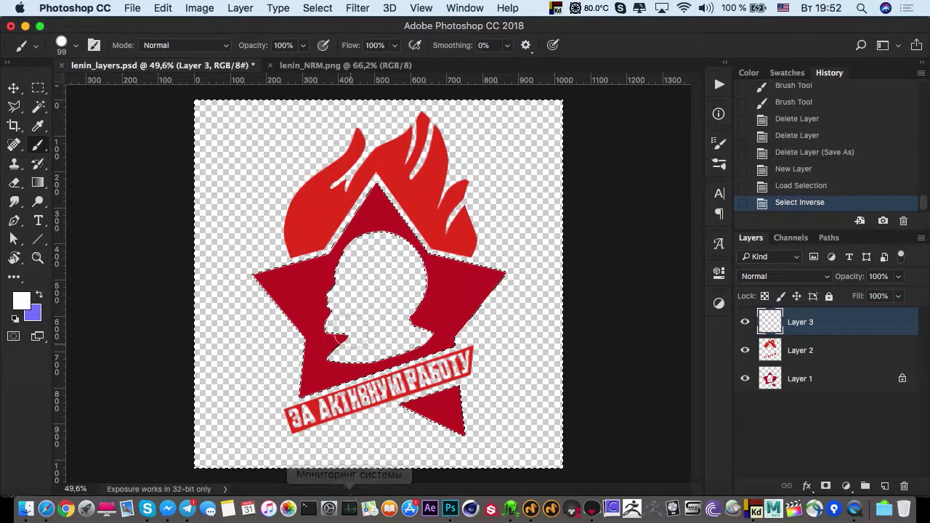
mouse_move(349, 327)
left_mouse_down()
mouse_move(341, 348)
mouse_move(400, 339)
mouse_move(409, 259)
mouse_move(385, 245)
mouse_move(359, 253)
left_mouse_up()
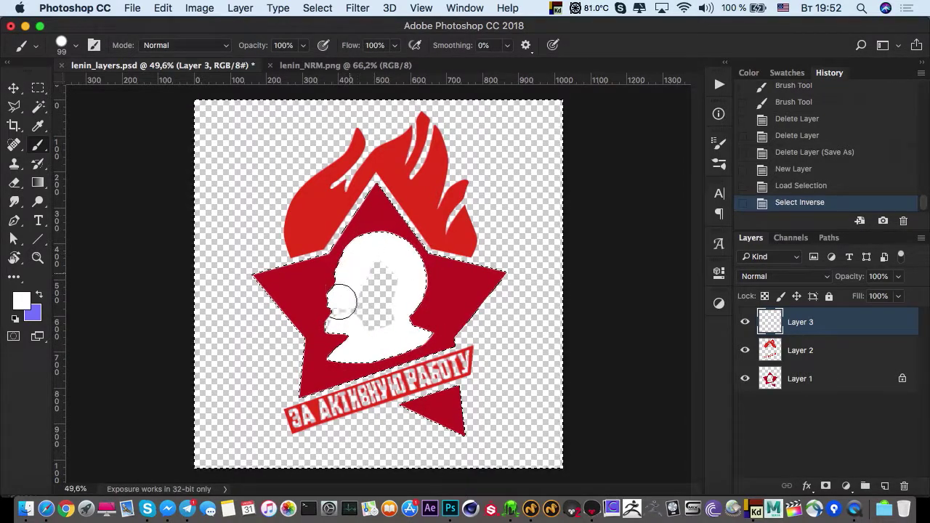
mouse_move(341, 302)
left_mouse_down()
mouse_move(390, 301)
mouse_move(360, 295)
mouse_move(355, 303)
left_mouse_up()
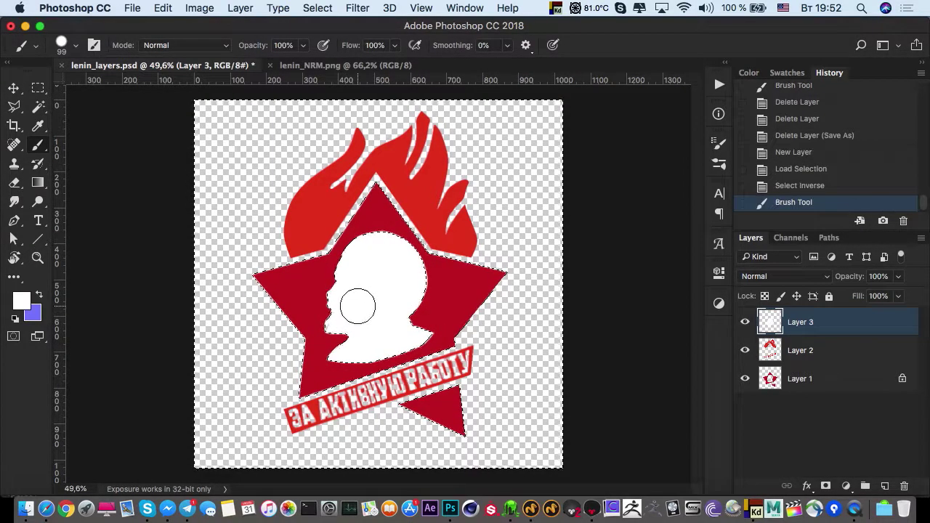
Try inverting the deselected silhouette to black, check it with the other layers hidden, and revert to the brush stroke
key("super+d")
left_click_drag(745, 350, 740, 376)
key("super+i")
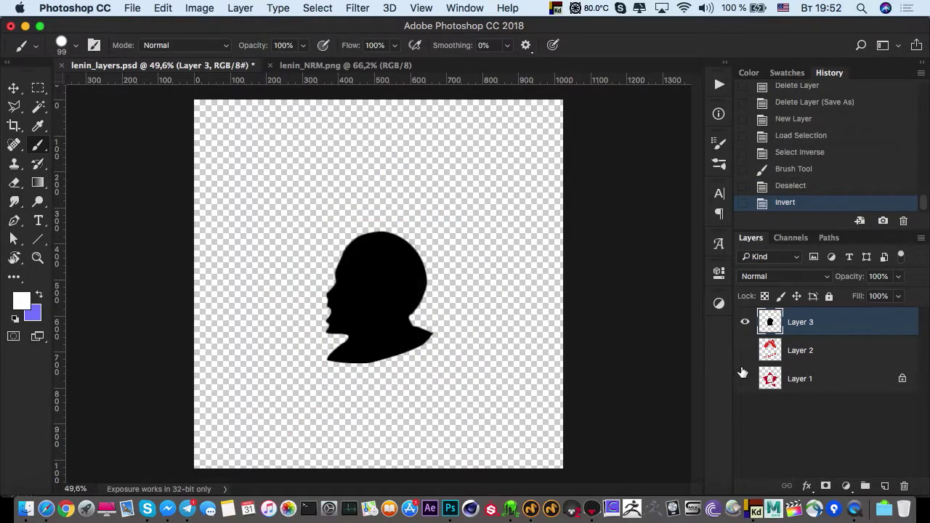
key("super+1")
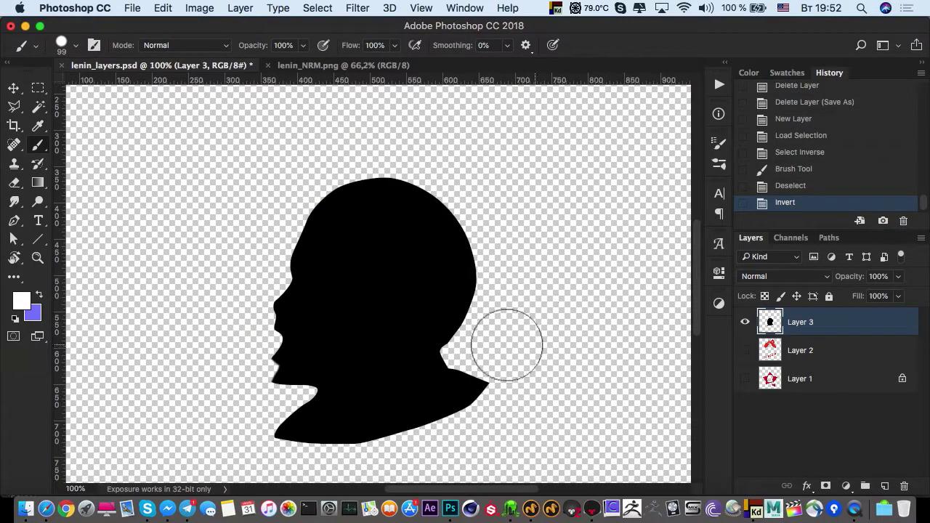
left_click_drag(263, 334, 267, 292)
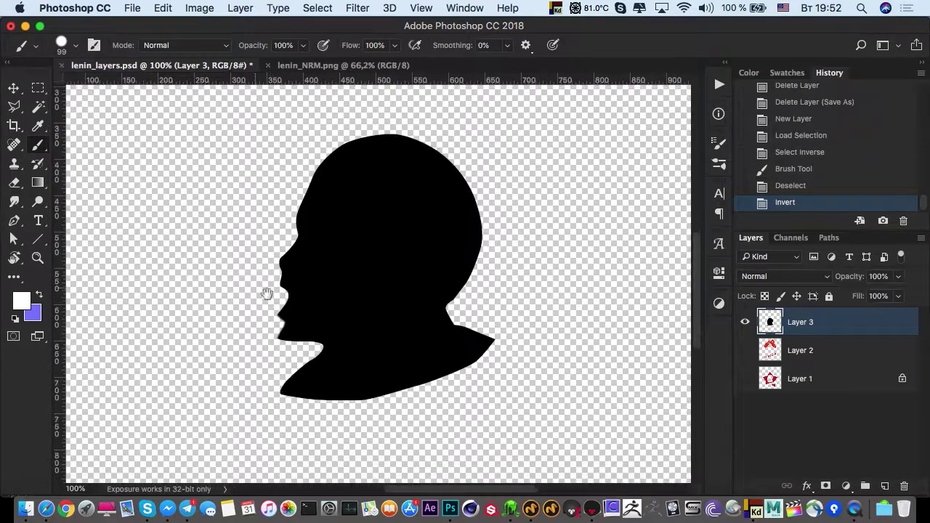
left_click_drag(736, 356, 739, 381)
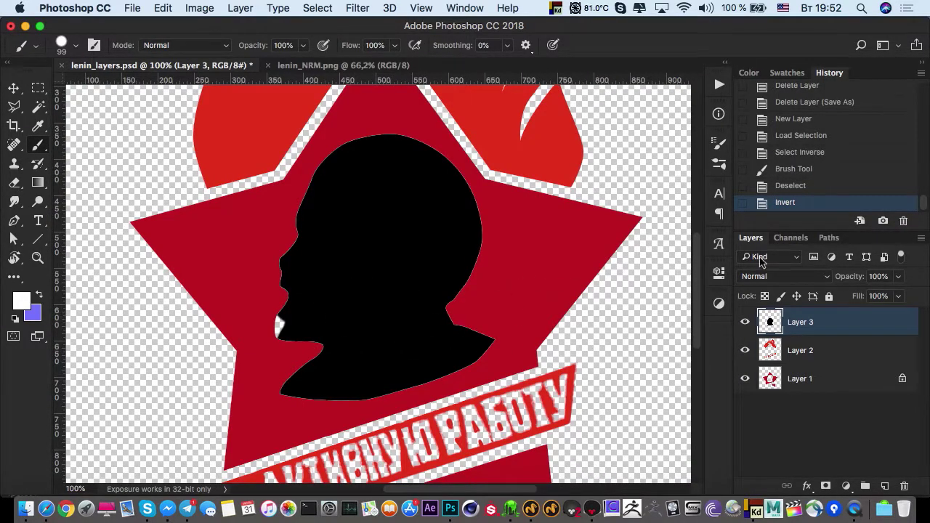
left_click(785, 187)
left_click(782, 173)
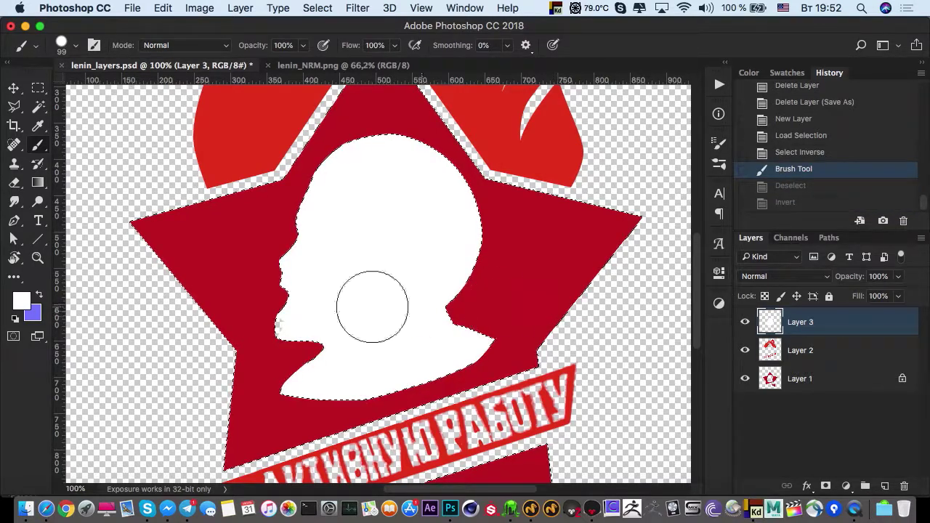
Fill the gap at the silhouette's chin with white, deselect, and invert Layer 3 to black
mouse_move(287, 327)
left_mouse_down()
mouse_move(290, 311)
mouse_move(332, 291)
left_mouse_up()
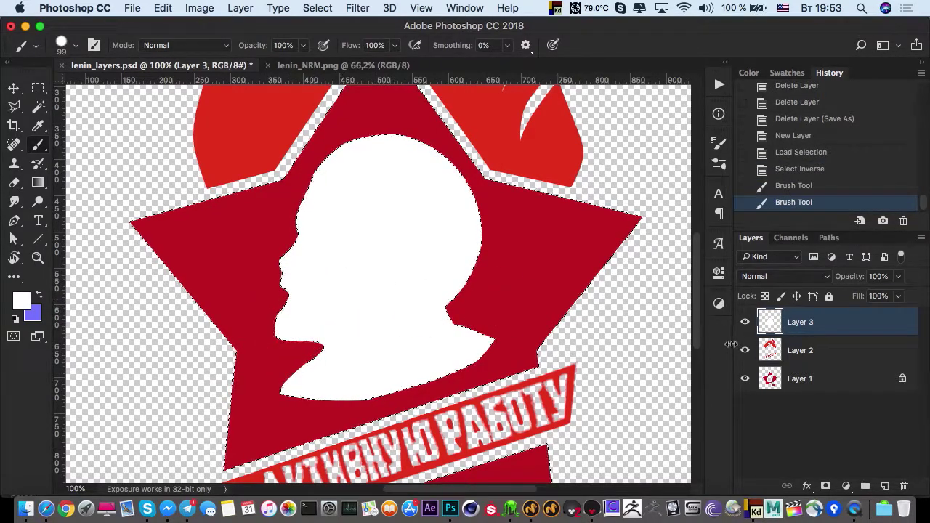
key("super+d")
key("super+i")
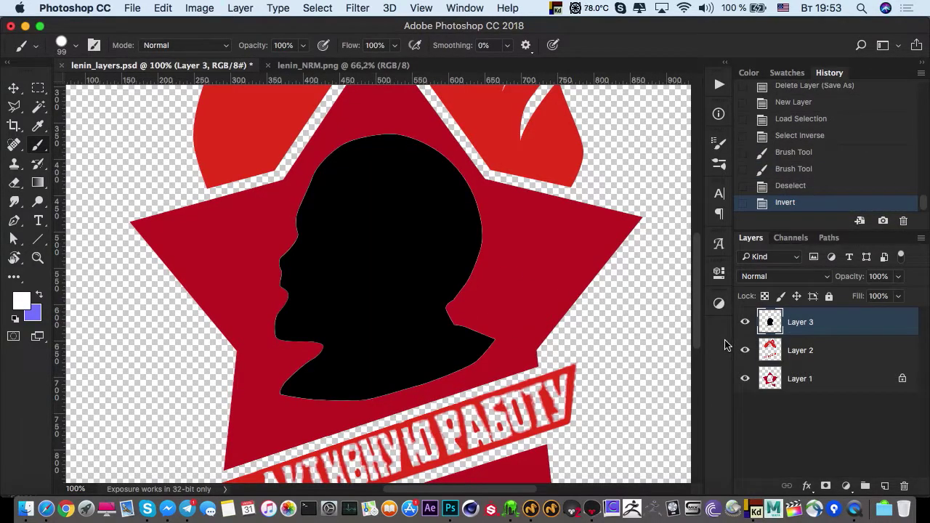
left_click_drag(744, 352, 744, 380)
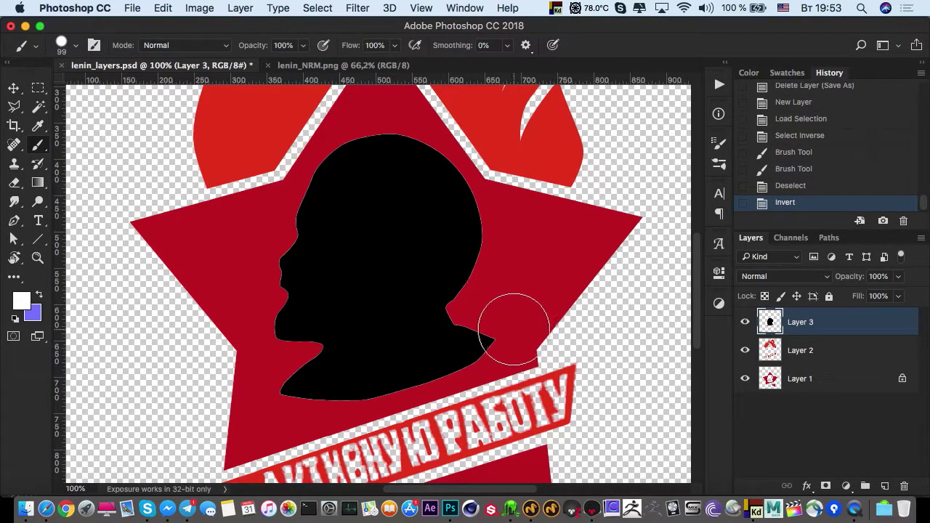
Save lenin_layers.psd and import it into 3D-Coat as layer colours
key("super+s")
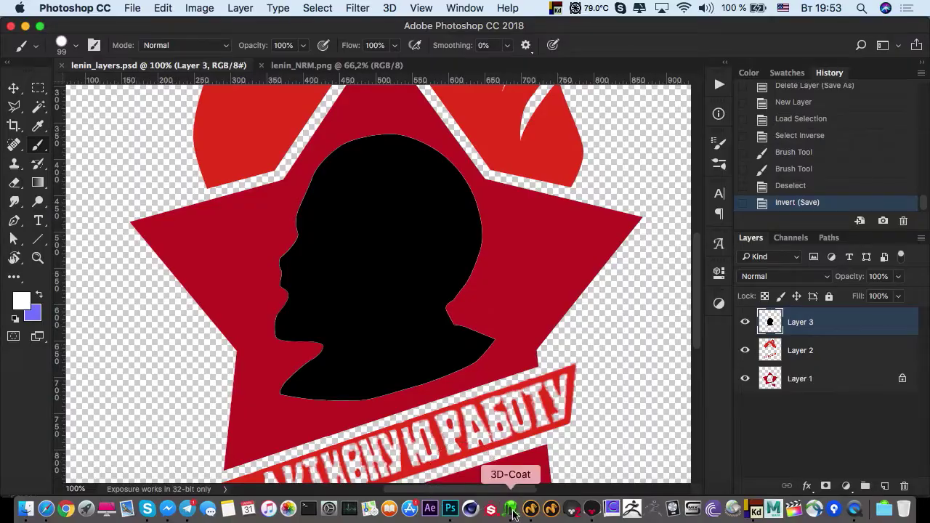
left_click(513, 513)
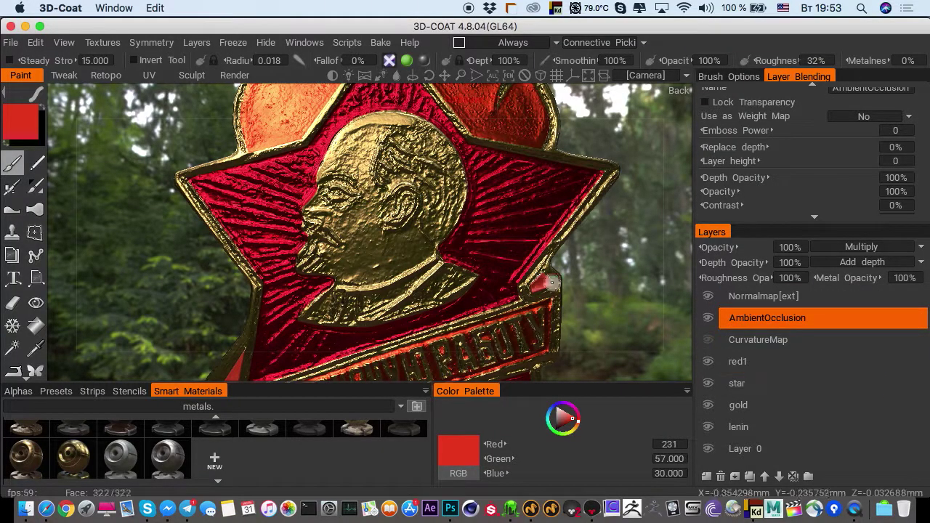
left_click(103, 42)
mouse_move(109, 79)
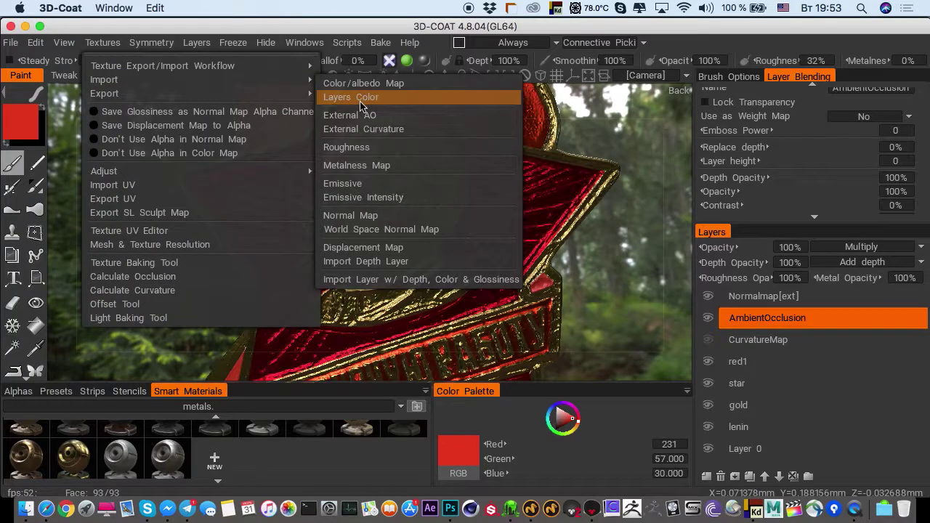
left_click(360, 101)
left_click(270, 76)
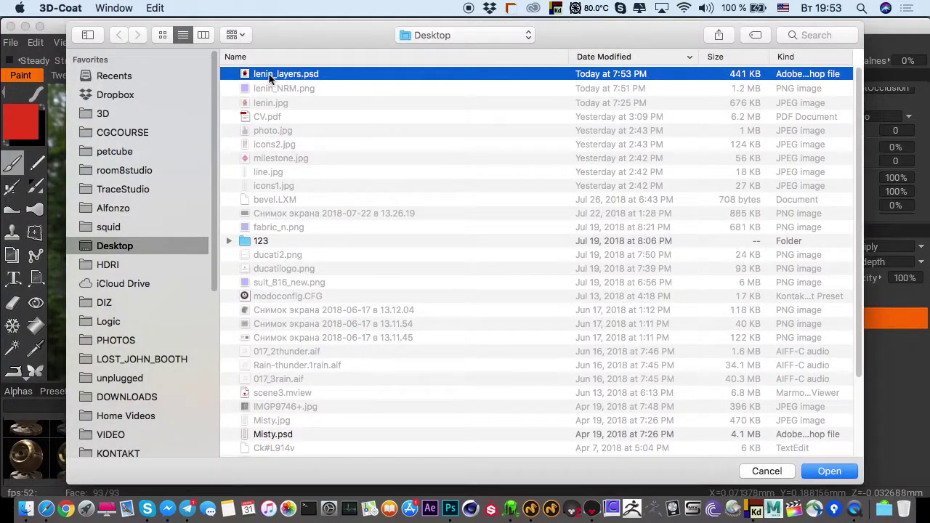
double_click(270, 76)
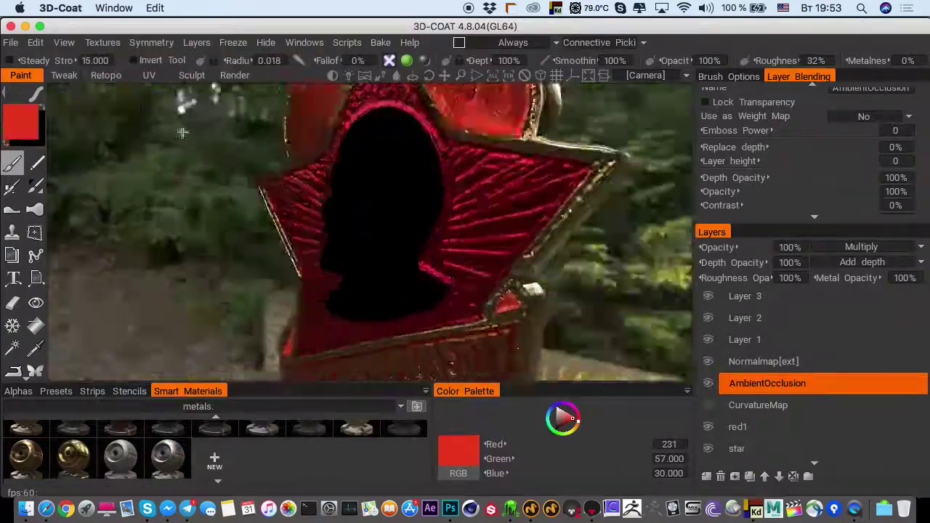
Delete the imported Layer 1 and Layer 2, and select Layer 3 with the portrait silhouette
left_click(749, 319)
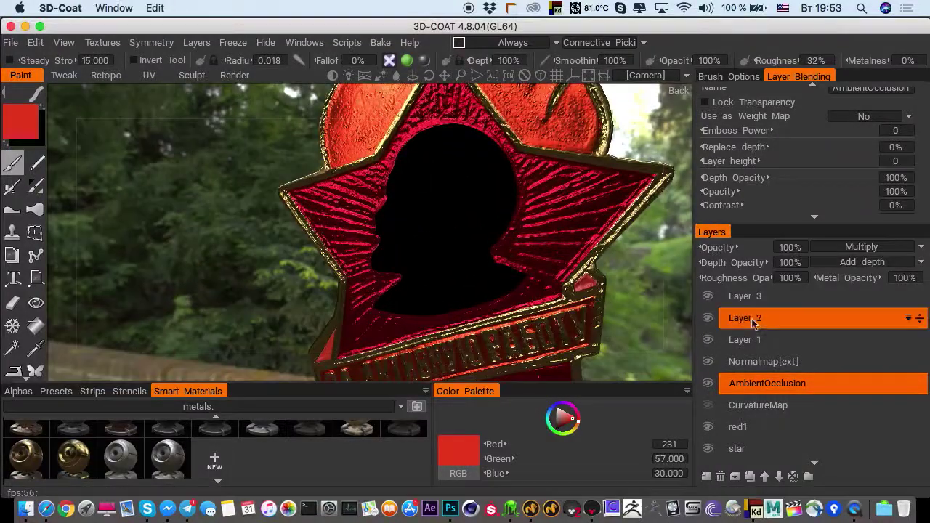
left_click(715, 340)
left_click(721, 476)
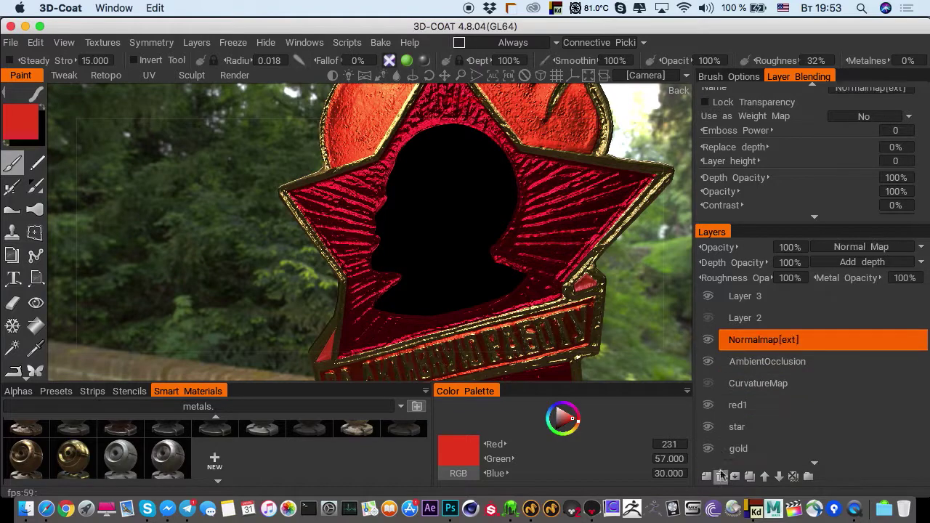
left_click(739, 318)
left_click(720, 476)
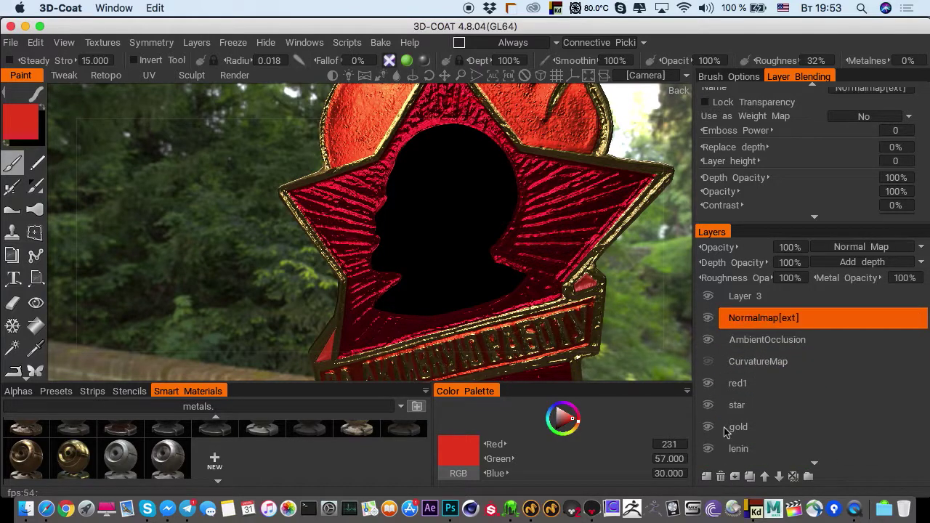
left_click(709, 296)
left_click(708, 296)
left_click(731, 295)
Try refilling Layer 3's material with depth enabled and colour disabled, and undo the refill
mouse_move(549, 274)
left_mouse_down("alt")
mouse_move(486, 272)
mouse_move(498, 167)
mouse_move(487, 190)
left_mouse_up("alt")
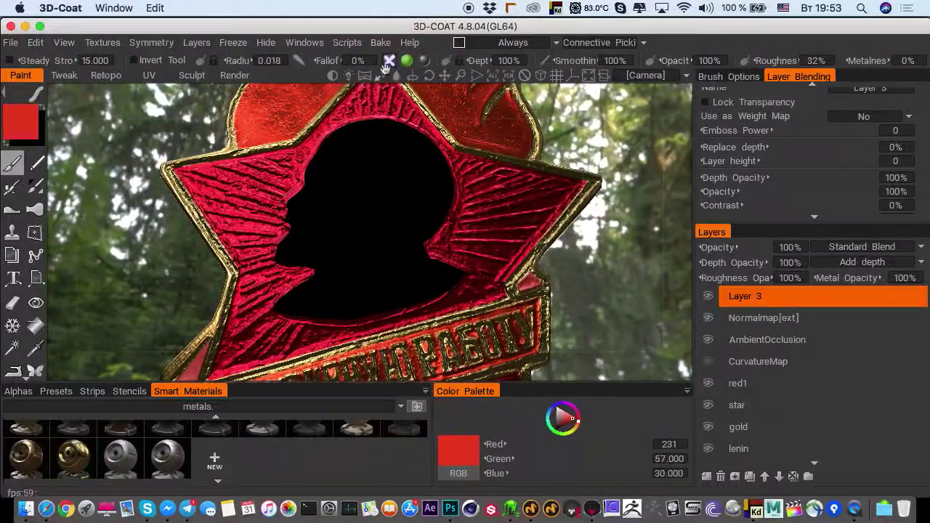
mouse_move(390, 63)
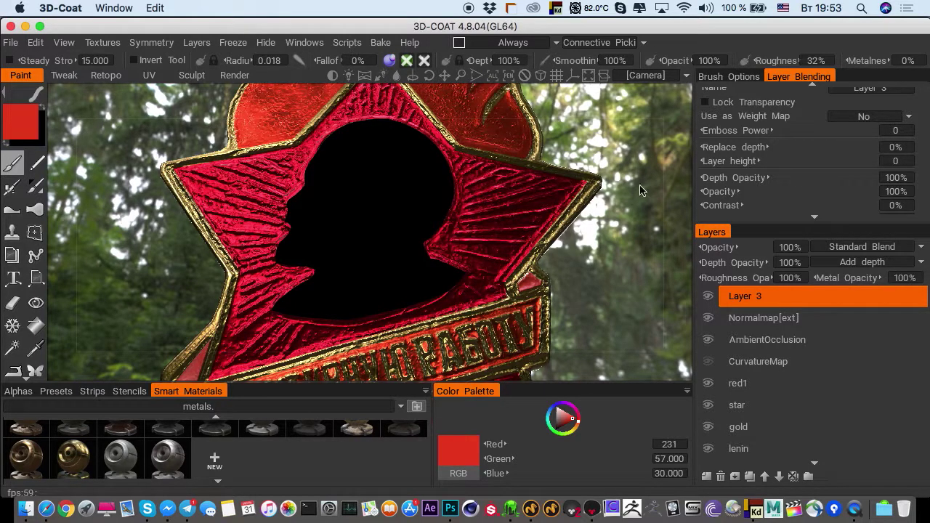
scroll(494, 220, "up", 10)
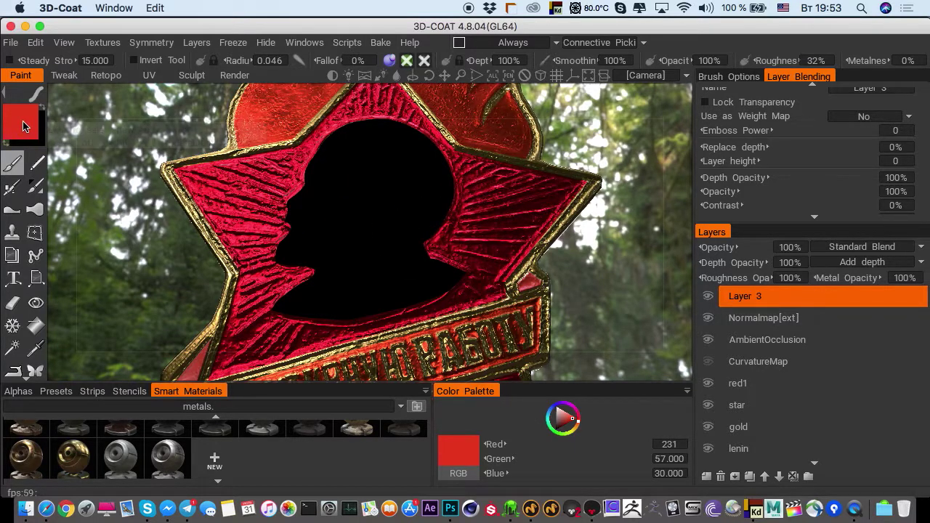
right_click(748, 298)
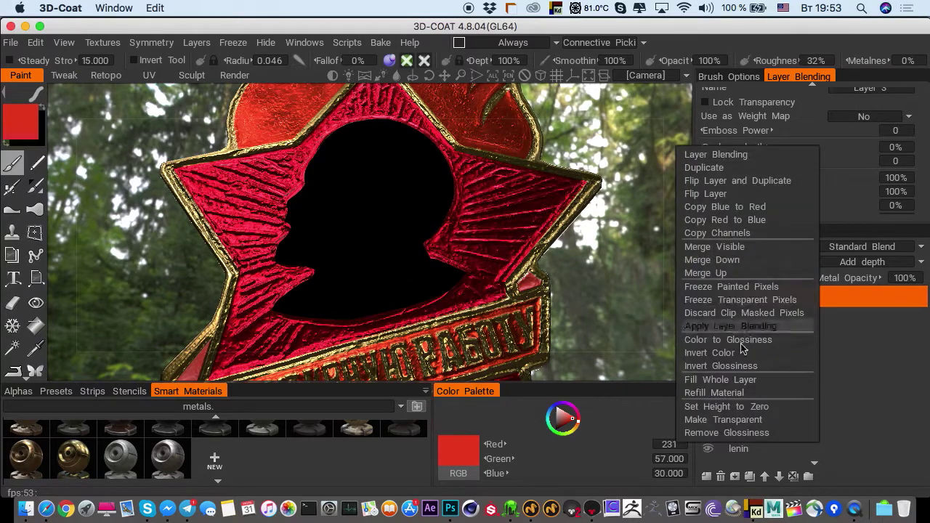
left_click(734, 394)
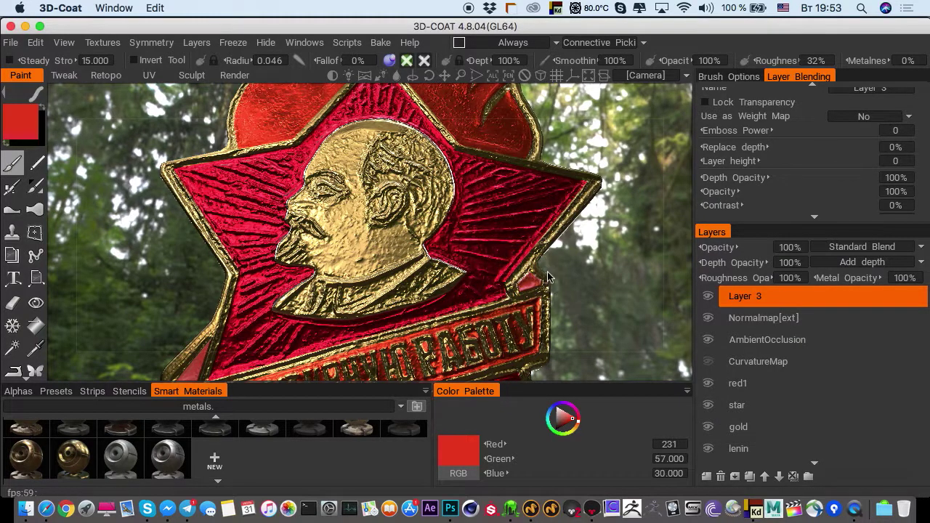
key("super+z")
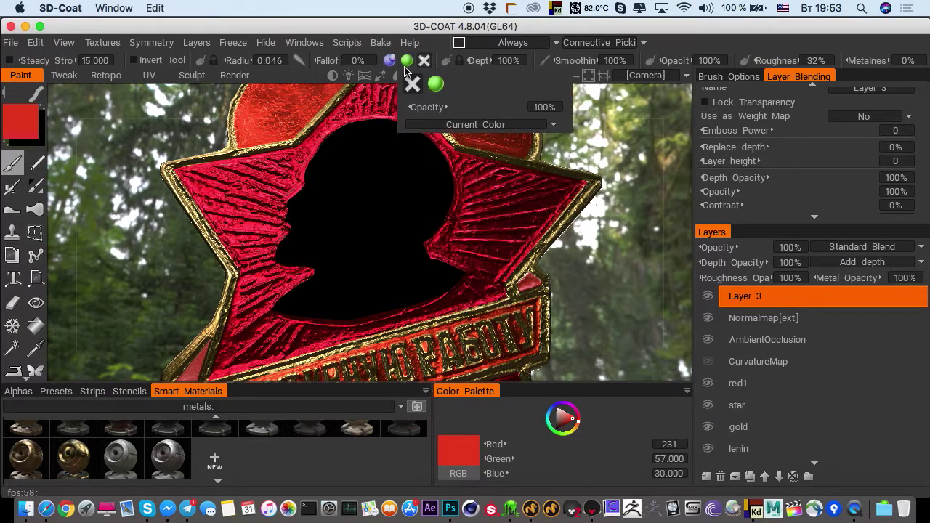
Refill Layer 3's portrait with red using colour only, and hide the gold, star, red1 and lenin layers
right_click(727, 297)
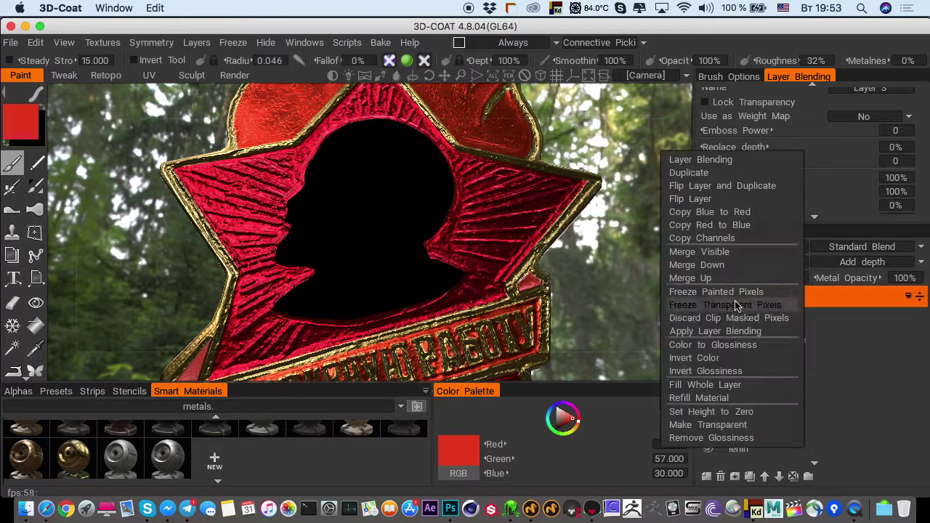
left_click(718, 385)
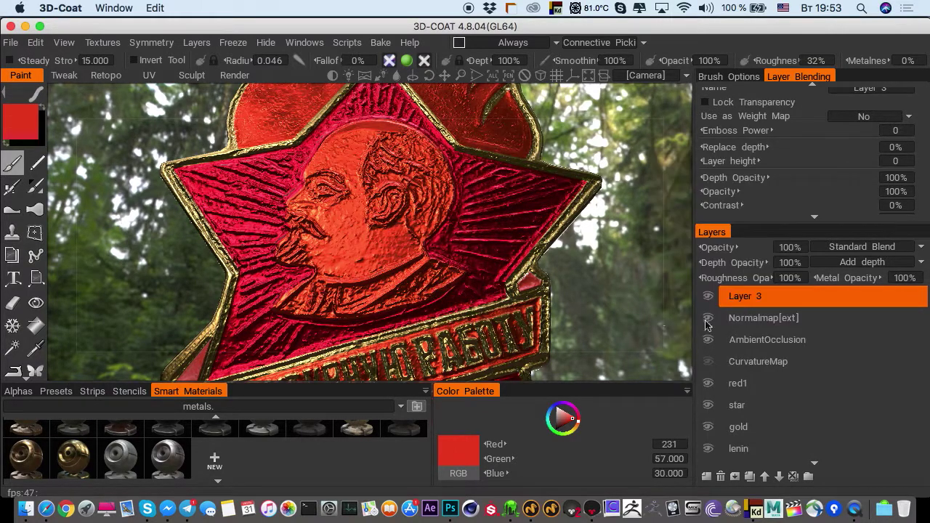
left_click(707, 423)
left_click(709, 401)
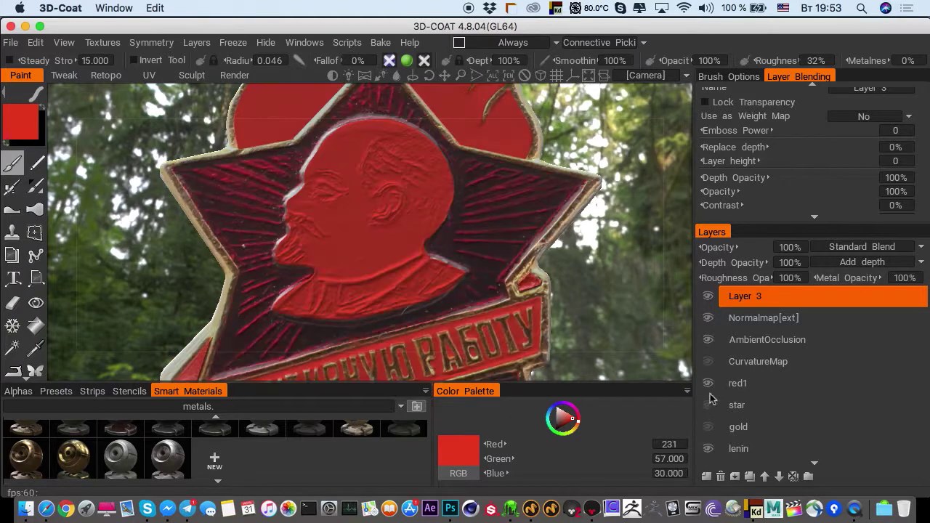
left_click(709, 385)
left_click(709, 449)
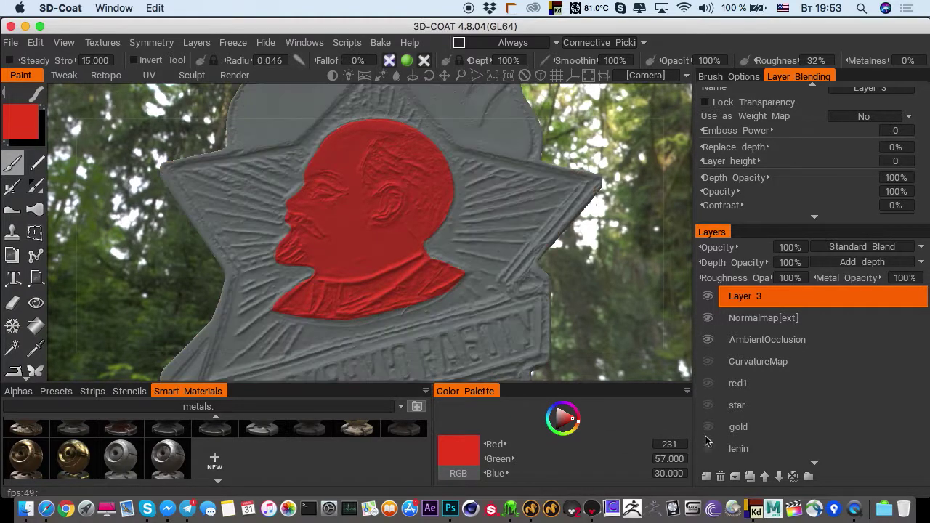